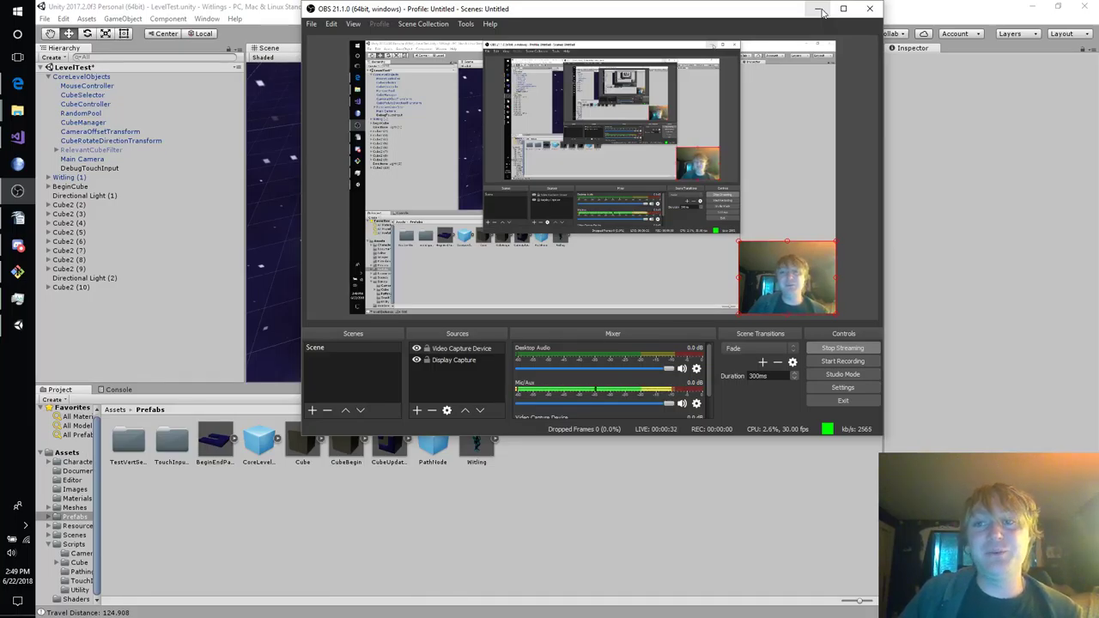
Switch from OBS to Unity, play-test the level by turning the cube structure to check the existing lighting, and end play mode.
{"action": "left_click", "coordinate": [820, 9]}
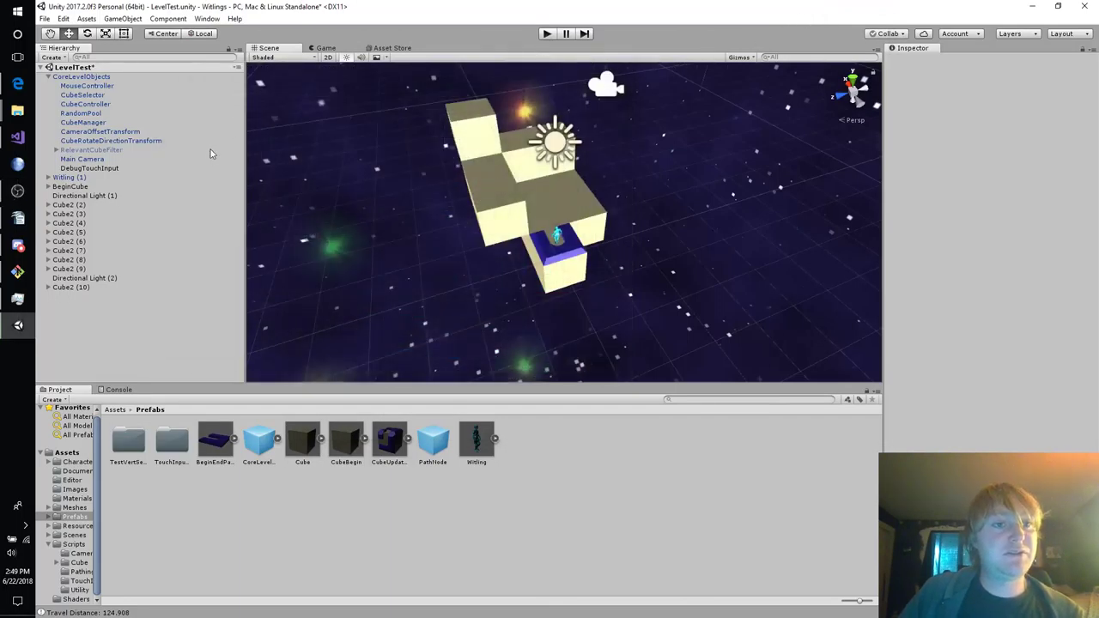
{"action": "left_click", "coordinate": [548, 34]}
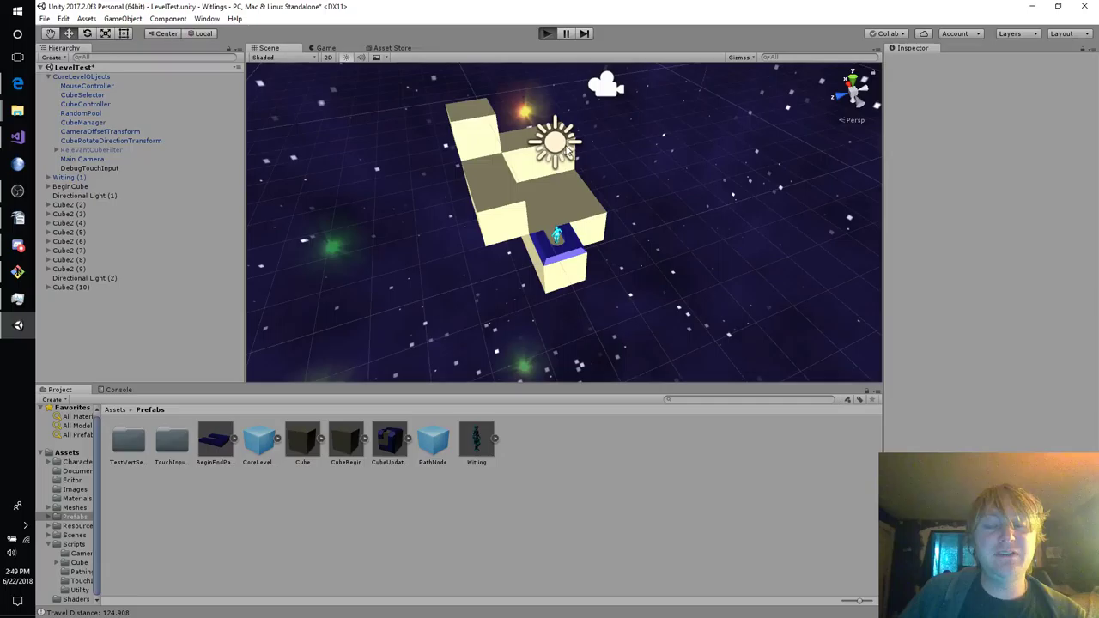
{"action": "left_click", "coordinate": [595, 191]}
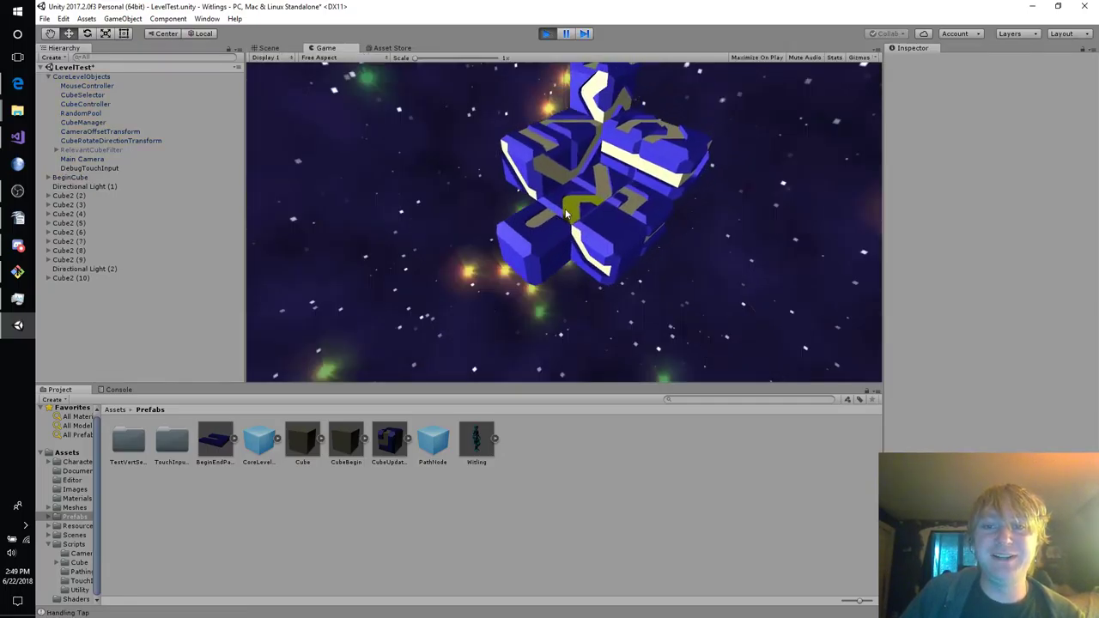
{"action": "left_click", "coordinate": [612, 183]}
{"action": "left_click", "coordinate": [500, 199]}
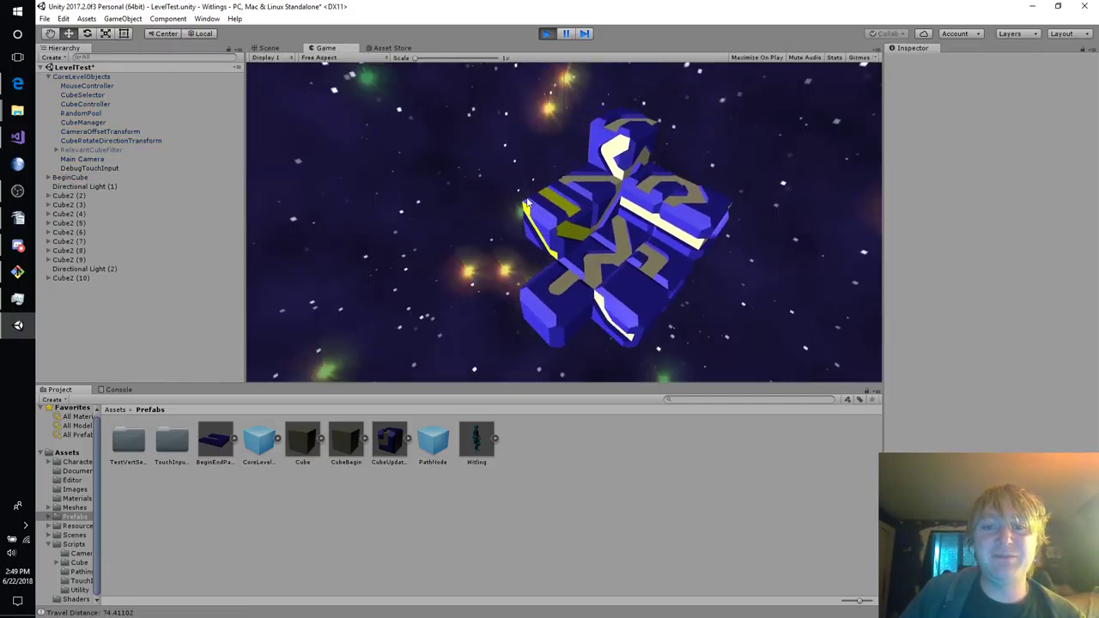
{"action": "left_click_drag", "start_coordinate": [572, 213], "coordinate": [509, 173]}
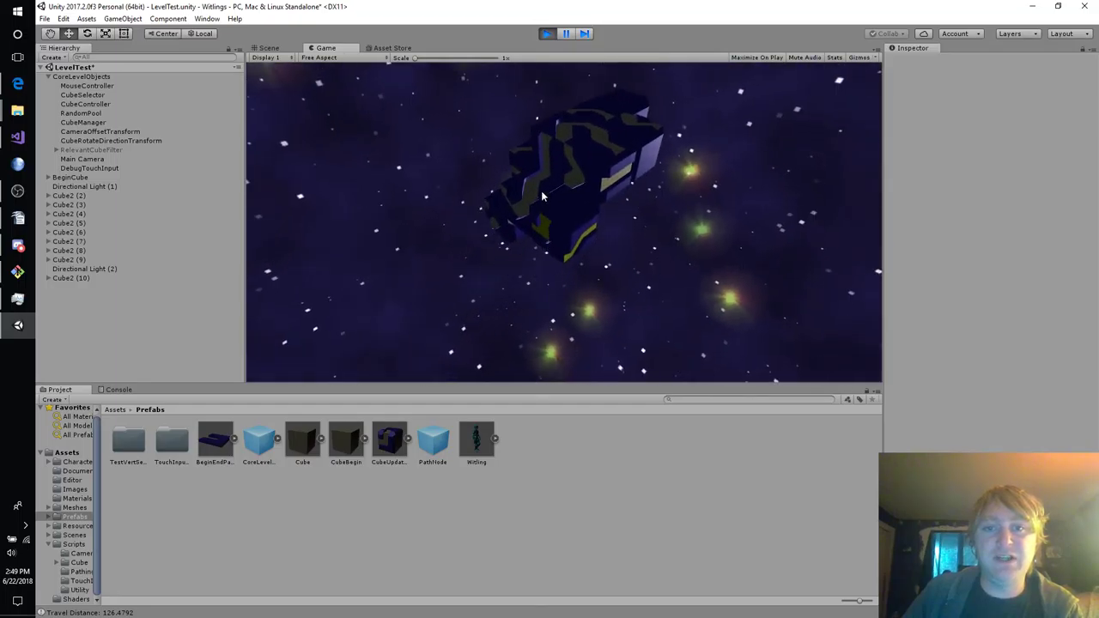
{"action": "left_click", "coordinate": [519, 276]}
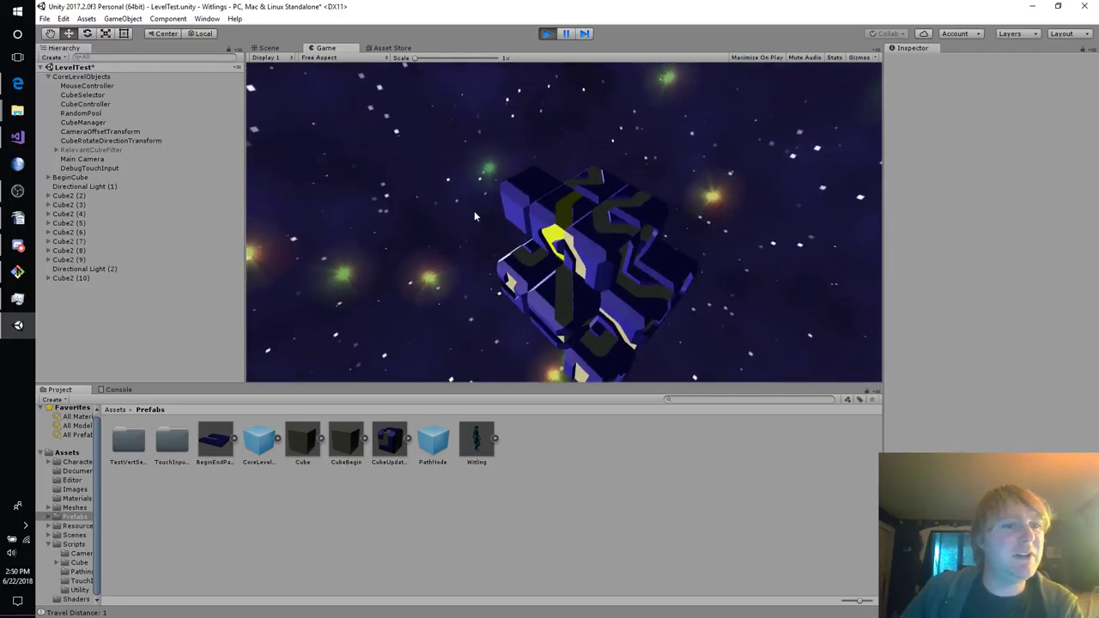
{"action": "left_click", "coordinate": [547, 33]}
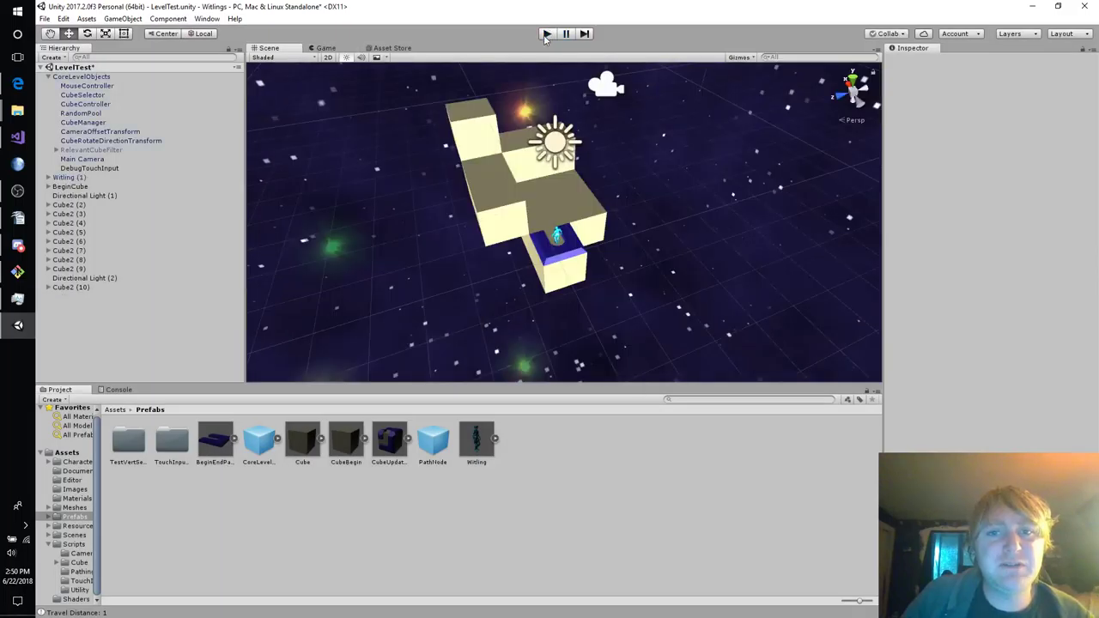
Parent Directional Light (1) to the Main Camera and set its rotation to 0 on X, Y and Z.
{"action": "left_click", "coordinate": [111, 198]}
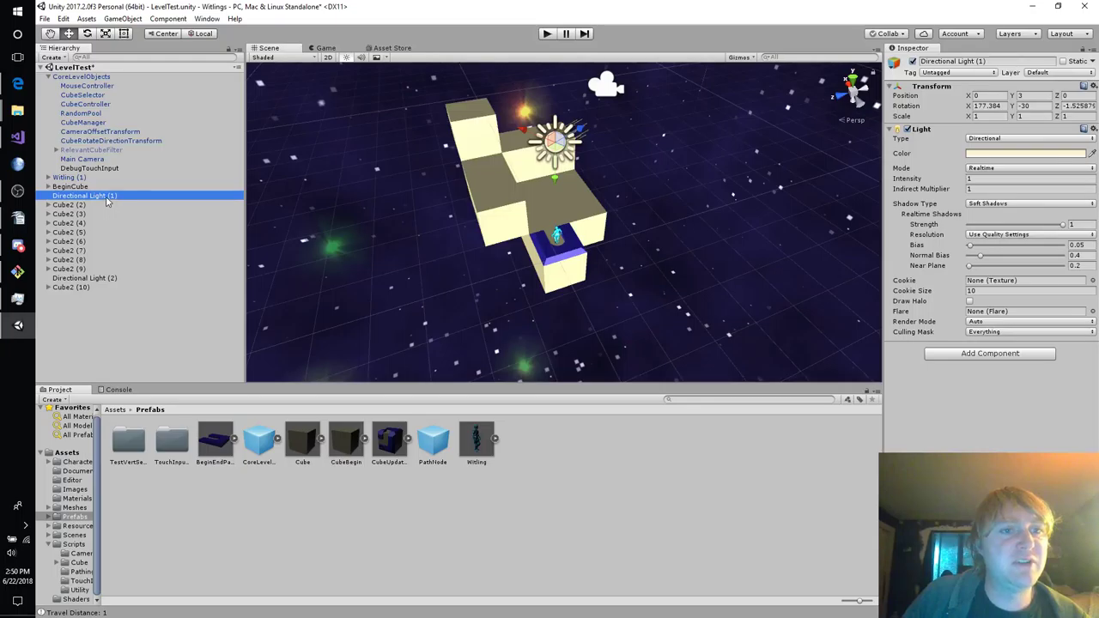
{"action": "left_click_drag", "start_coordinate": [106, 201], "coordinate": [108, 164]}
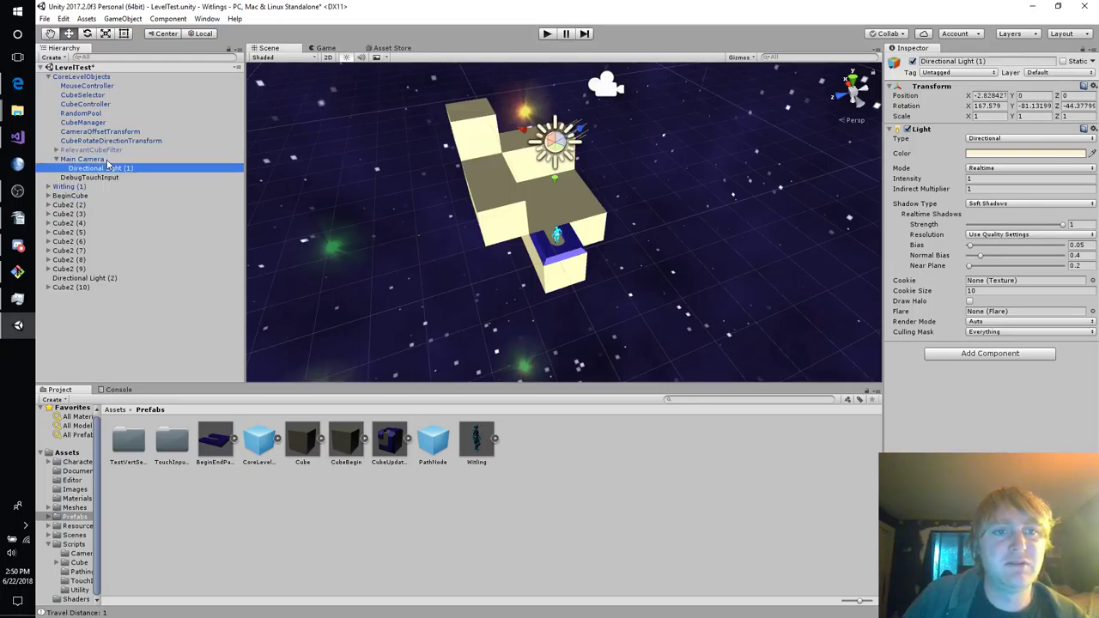
{"action": "left_click", "coordinate": [987, 105]}
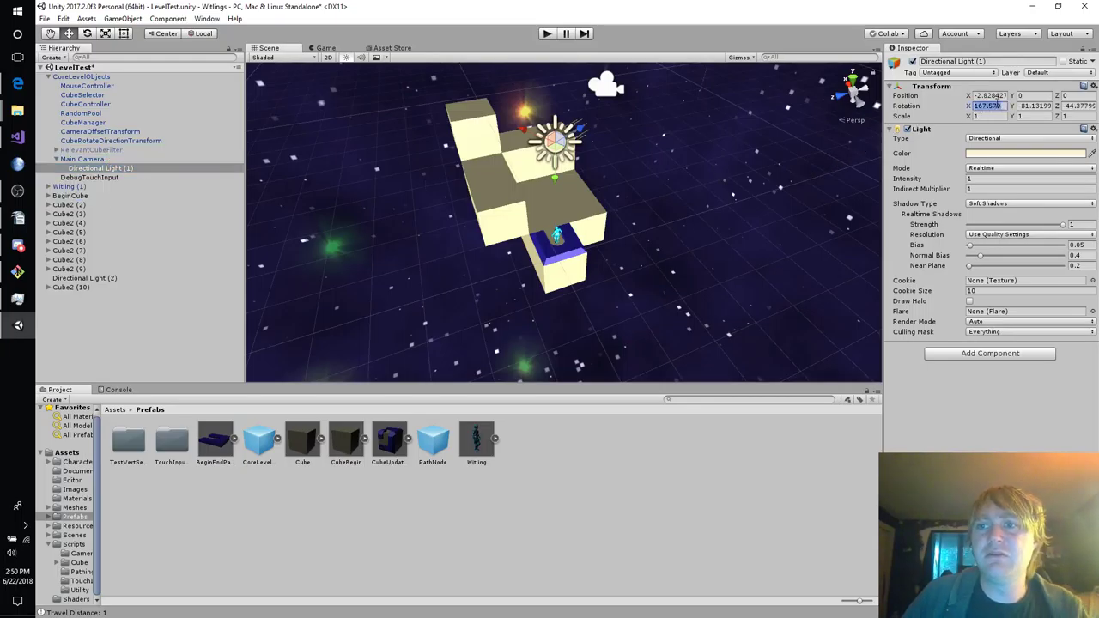
{"action": "type", "text": "0"}
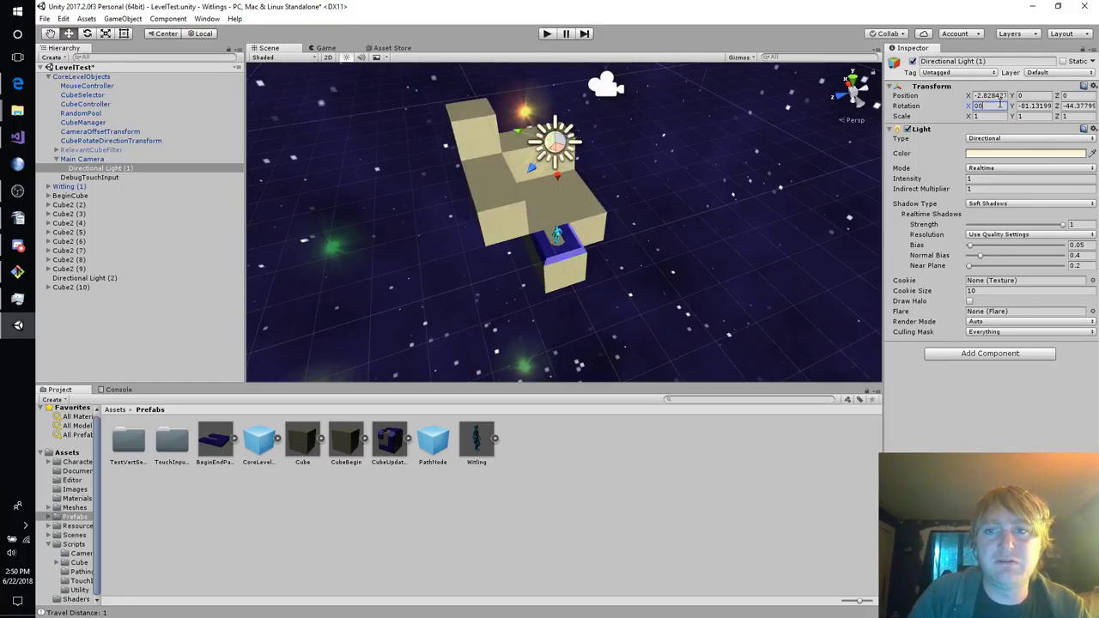
{"action": "key", "text": "Tab"}
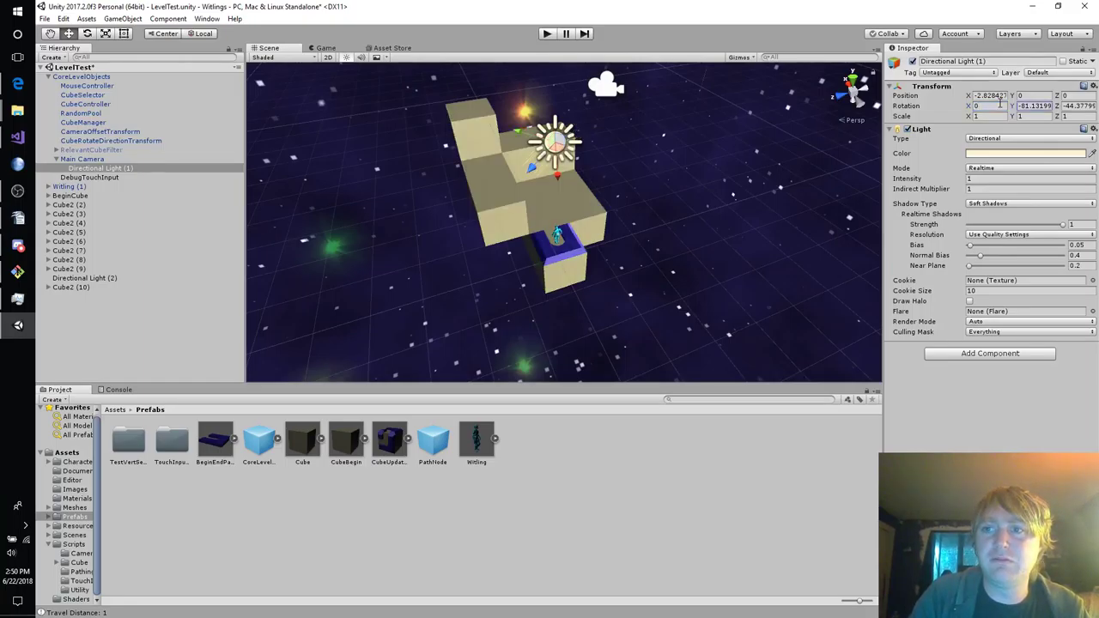
{"action": "key", "text": "Tab"}
{"action": "type", "text": "0"}
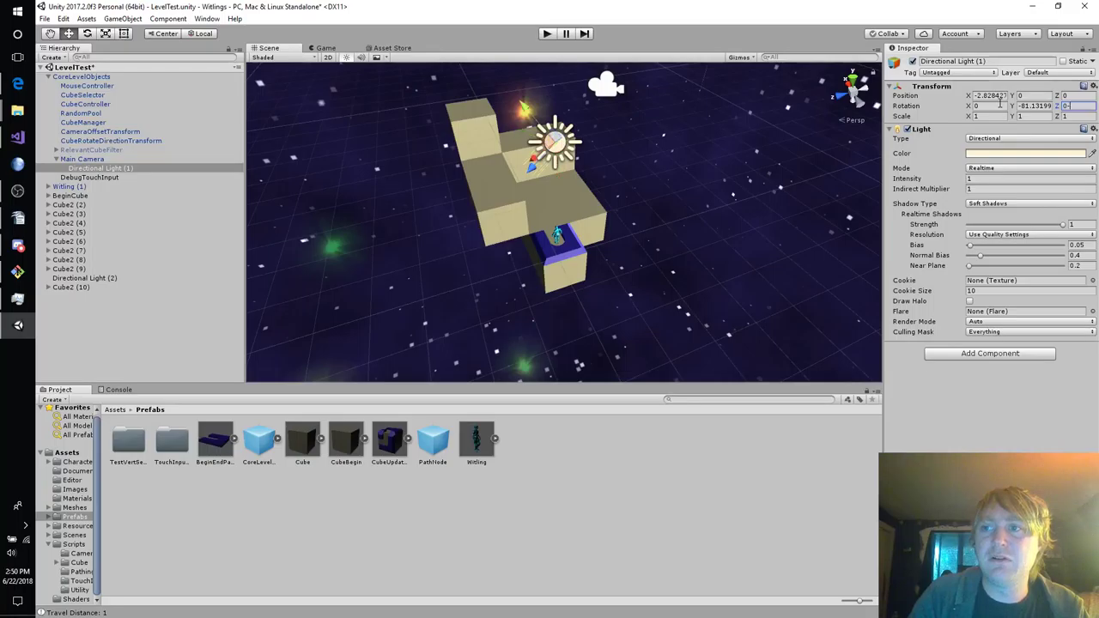
{"action": "key", "text": "shift+Tab"}
{"action": "type", "text": "0"}
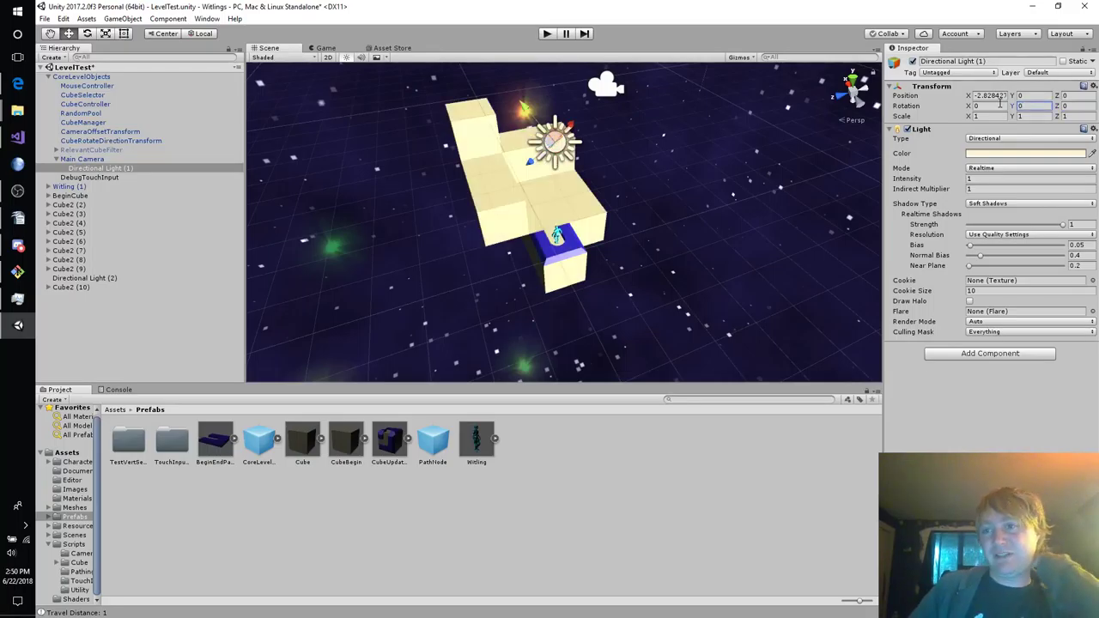
Play-test the level with the camera-parented light, select cube faces from several angles, and end play mode.
{"action": "left_click", "coordinate": [547, 35]}
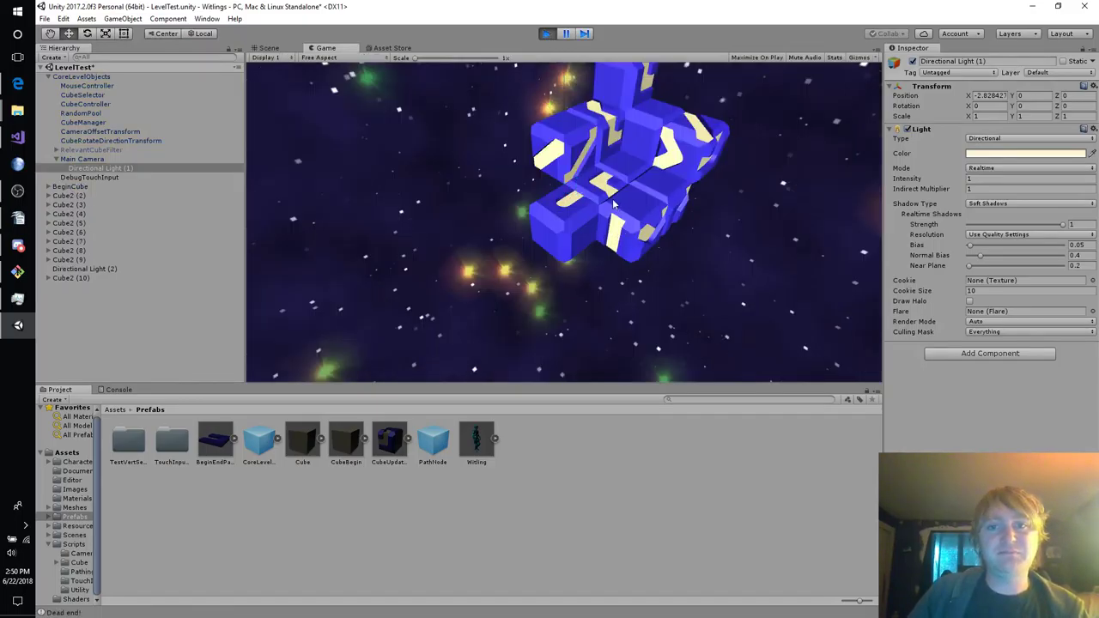
{"action": "left_click", "coordinate": [607, 197]}
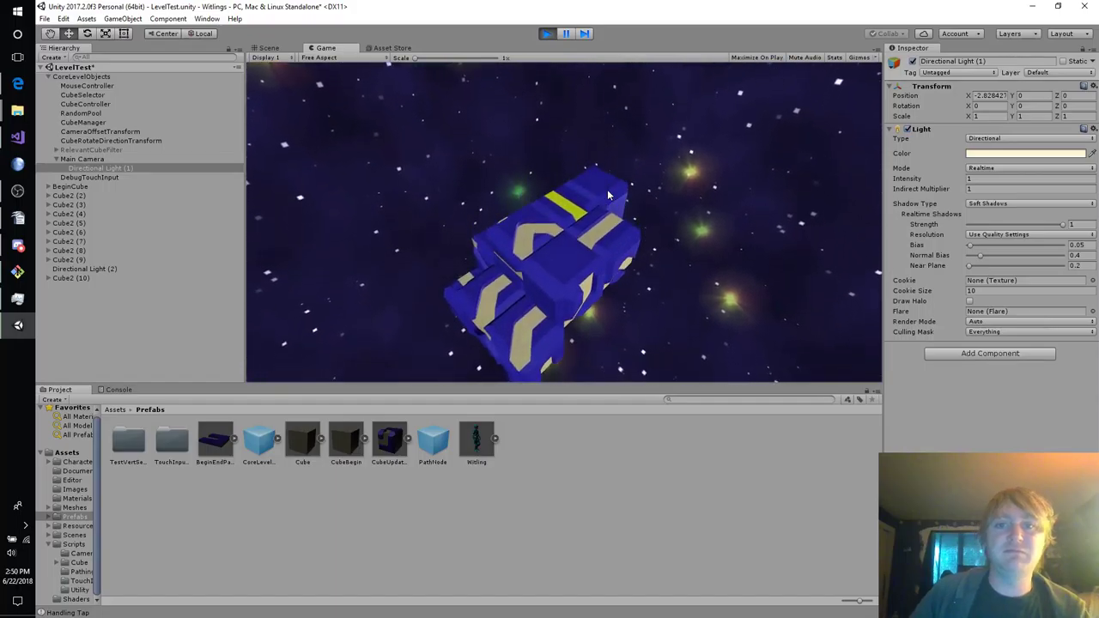
{"action": "left_click", "coordinate": [552, 268]}
{"action": "left_click", "coordinate": [552, 268]}
{"action": "left_click", "coordinate": [534, 194]}
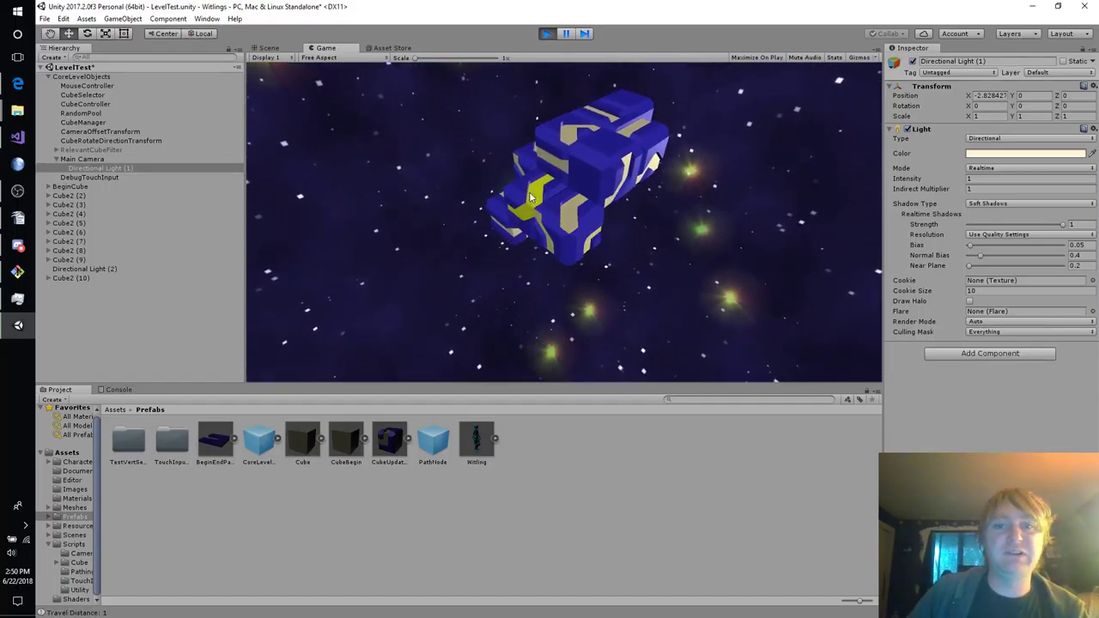
{"action": "left_click", "coordinate": [547, 35]}
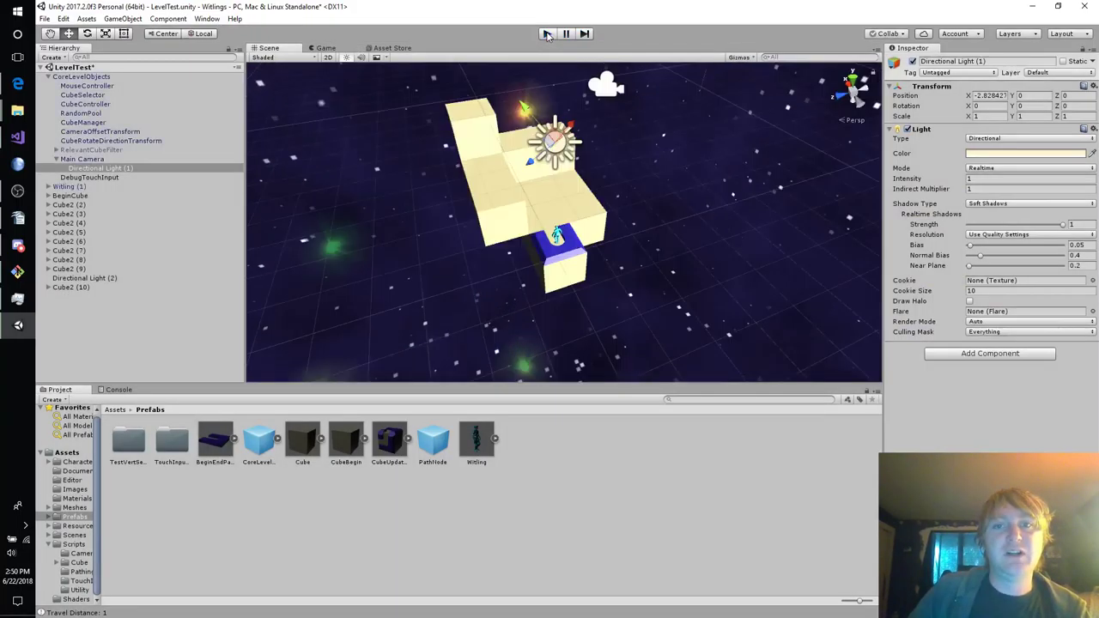
Set Directional Light (1)'s X position to 0 and delete Directional Light (2) from the scene.
{"action": "left_click_drag", "start_coordinate": [697, 189], "coordinate": [469, 155], "text": "alt"}
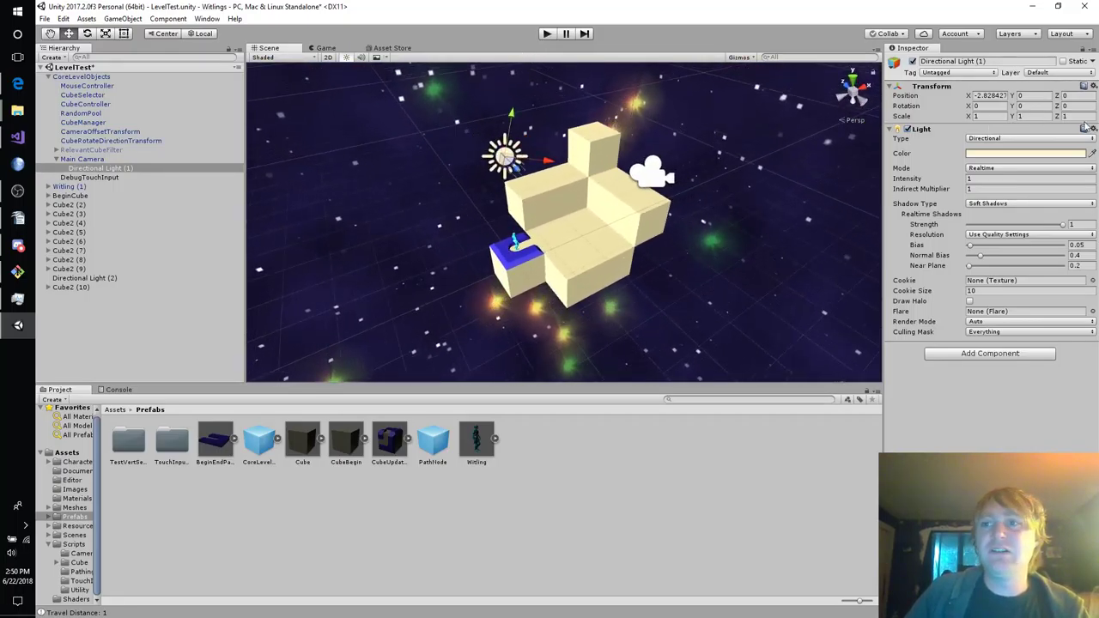
{"action": "left_click", "coordinate": [1005, 95]}
{"action": "type", "text": "0"}
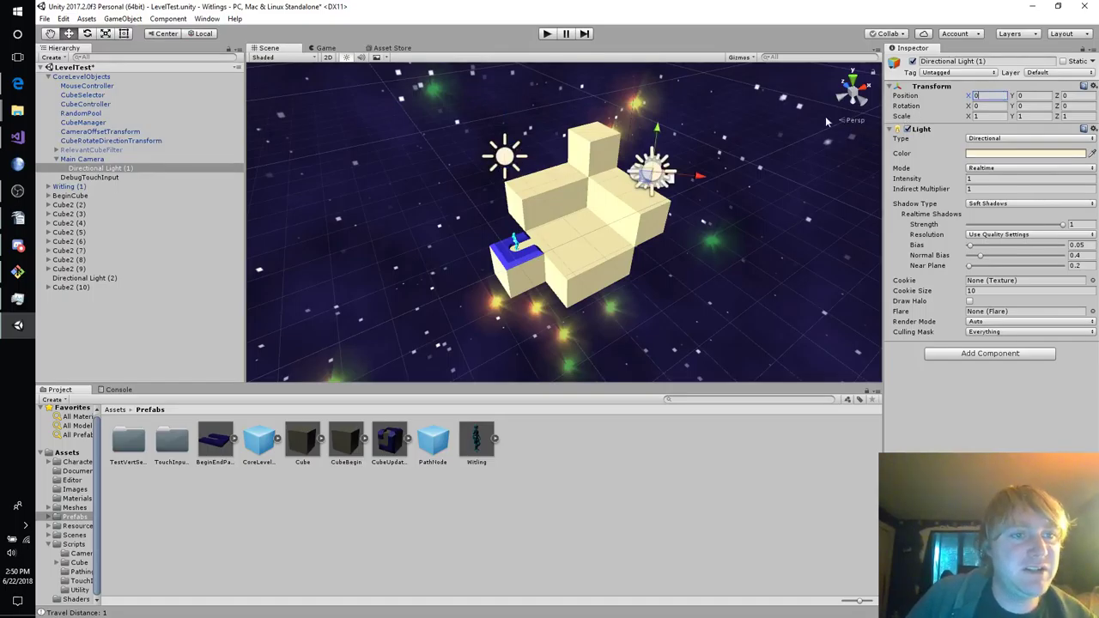
{"action": "left_click", "coordinate": [86, 278]}
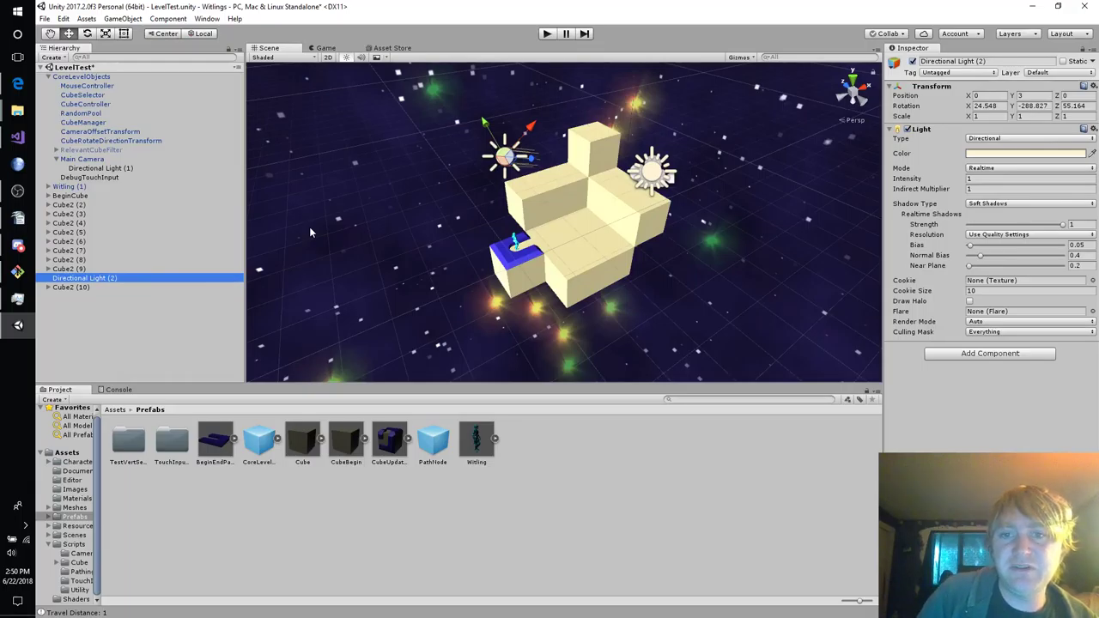
{"action": "key", "text": "Delete"}
Play-test the level with only the camera light, turn the cube structure to examine its shading, and end play mode.
{"action": "left_click", "coordinate": [548, 35]}
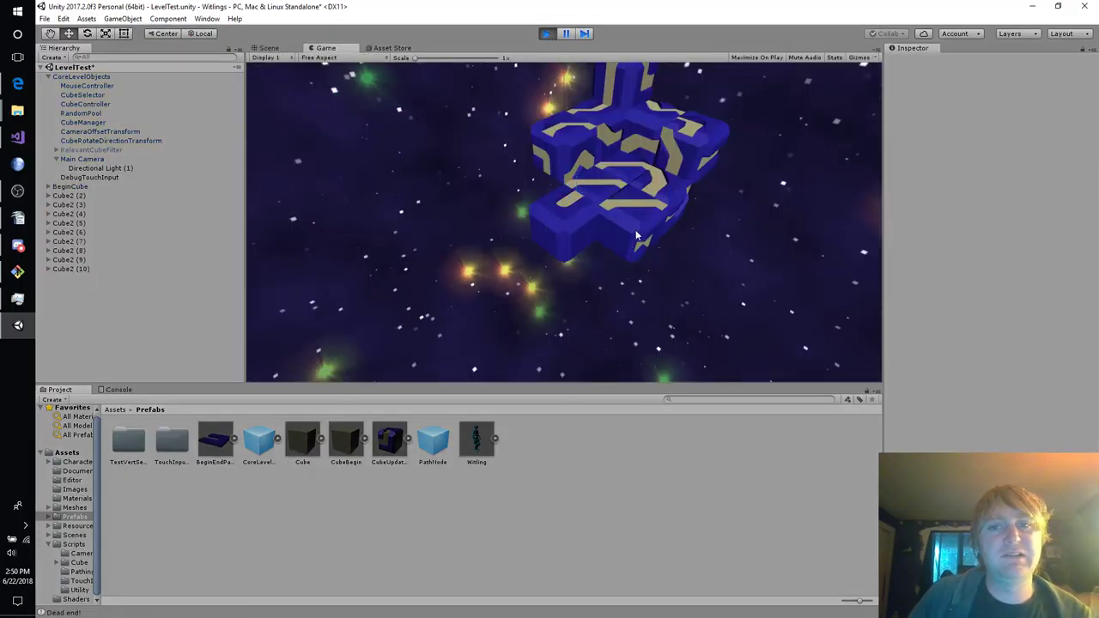
{"action": "left_click", "coordinate": [590, 186]}
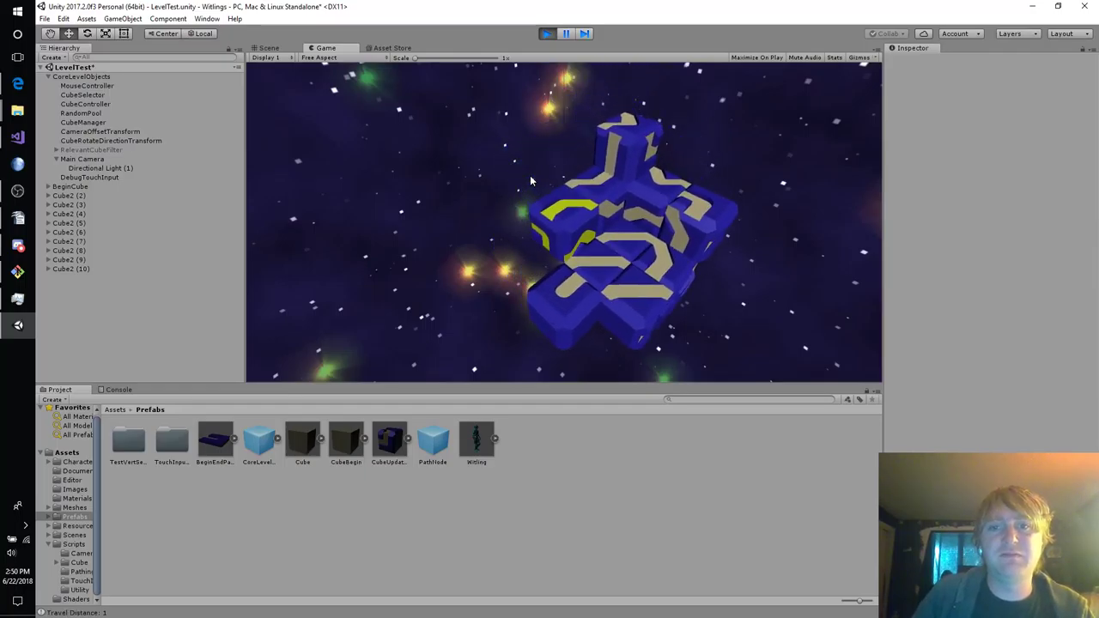
{"action": "left_click_drag", "start_coordinate": [536, 197], "coordinate": [529, 176]}
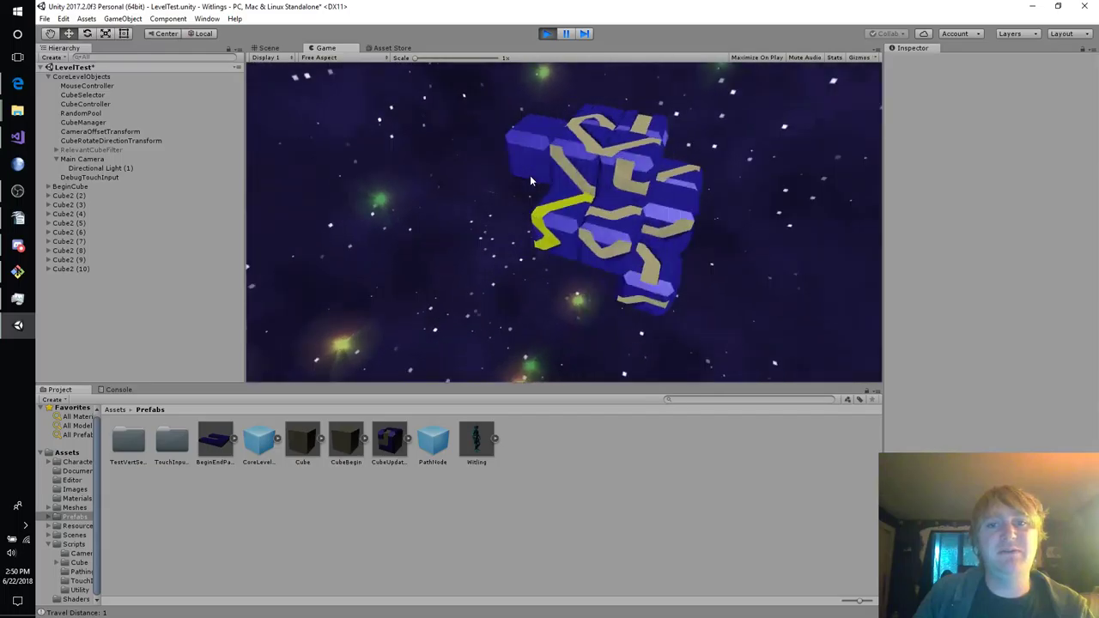
{"action": "left_click", "coordinate": [547, 35]}
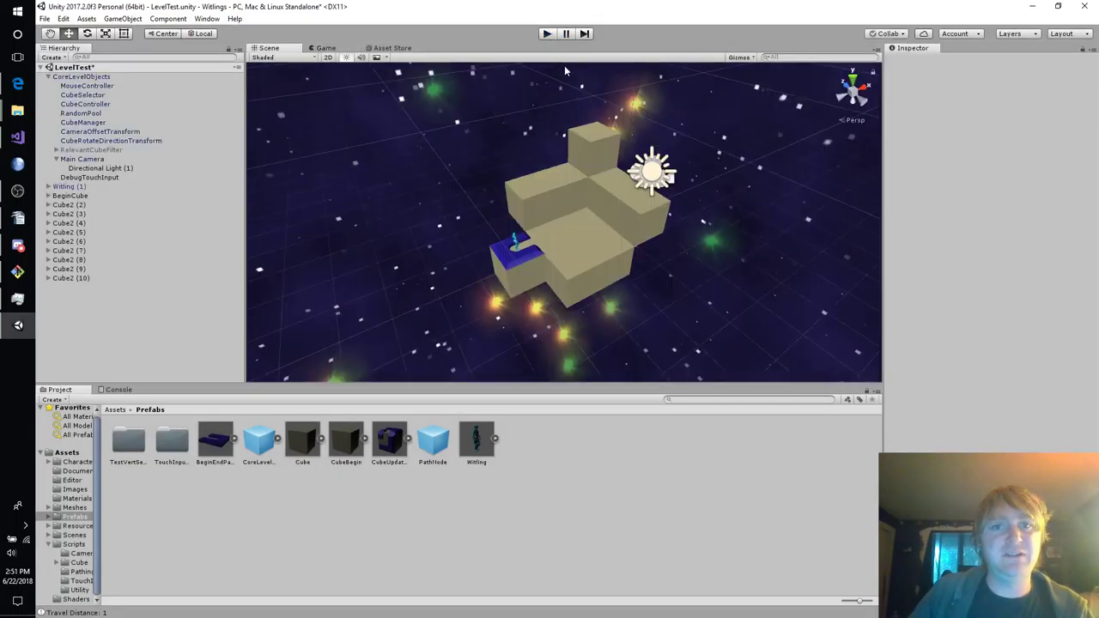
Rename Directional Light (1) under the Main Camera as CameraLight.
{"action": "left_click", "coordinate": [116, 169]}
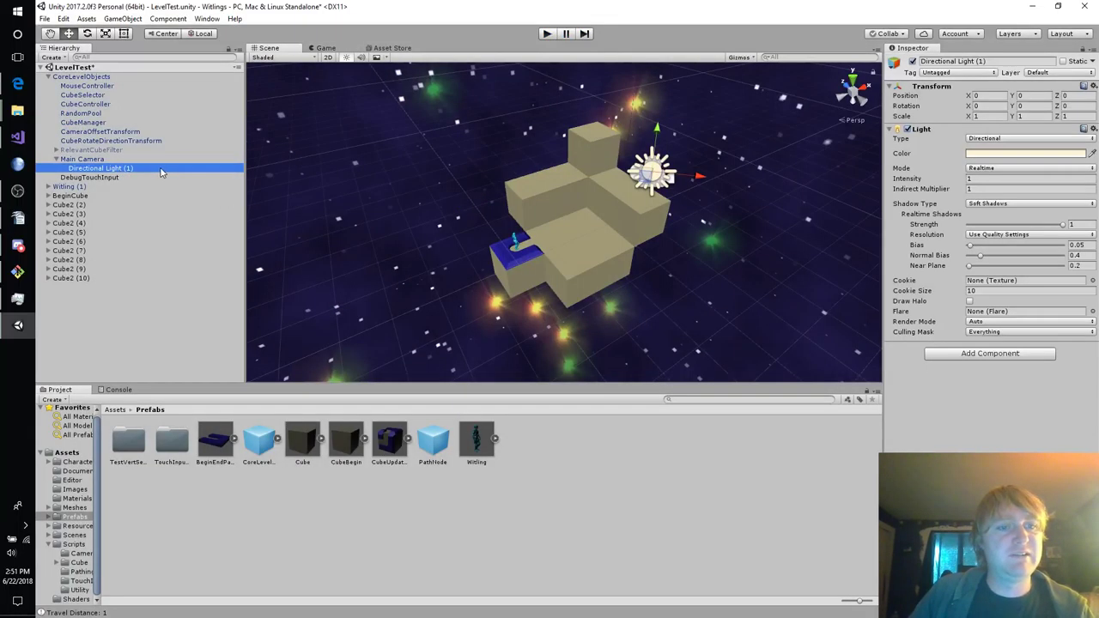
{"action": "left_click", "coordinate": [159, 170]}
{"action": "type", "text": "Cam"}
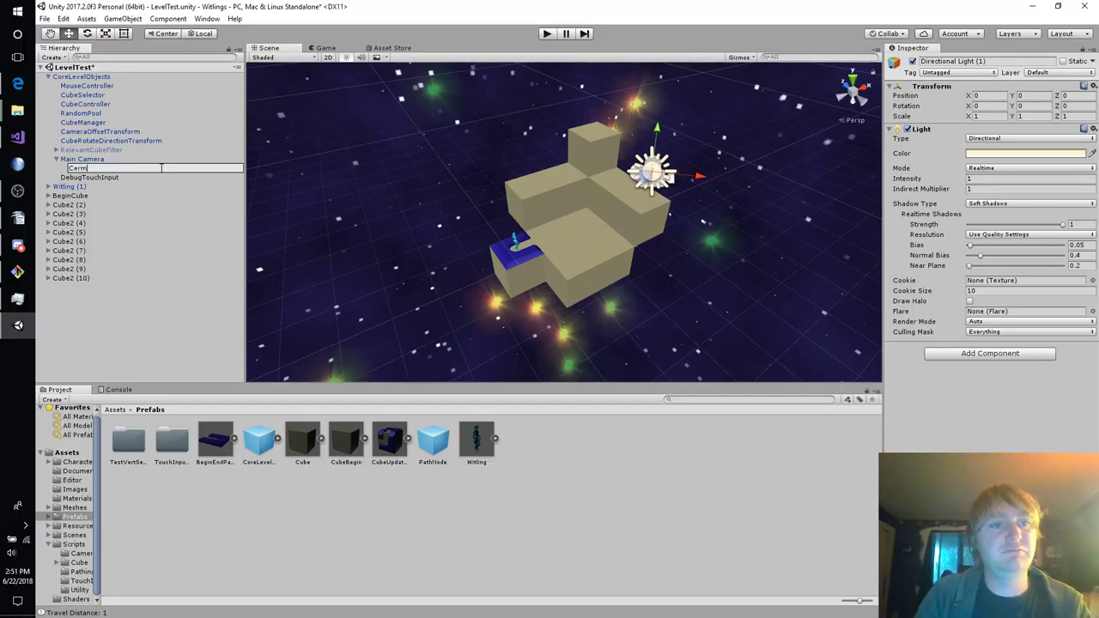
{"action": "type", "text": "eraLight"}
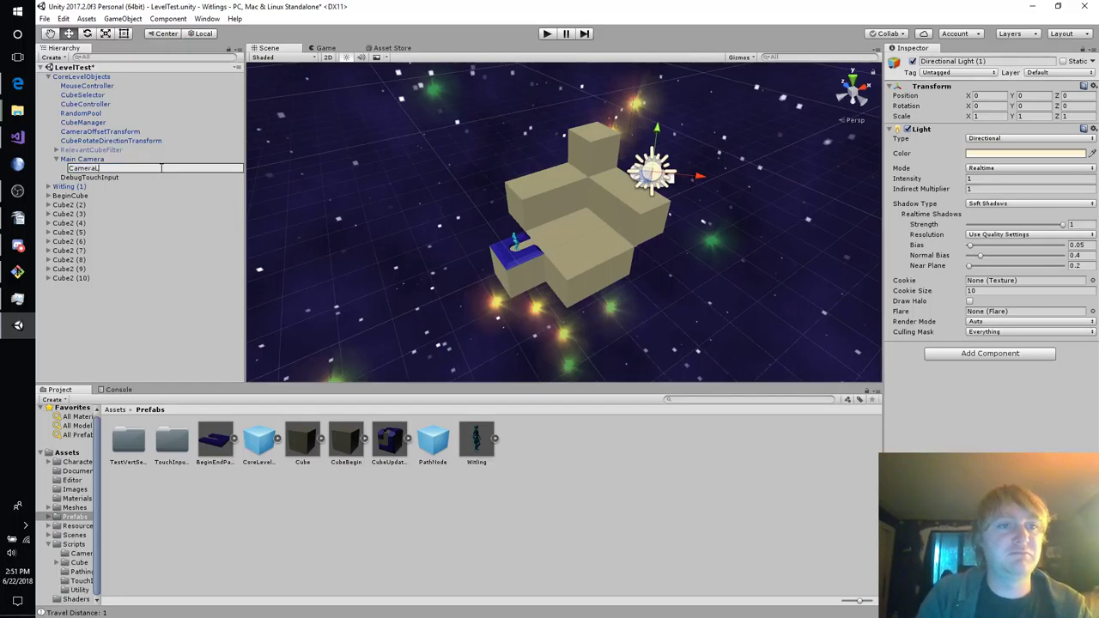
{"action": "key", "text": "Return"}
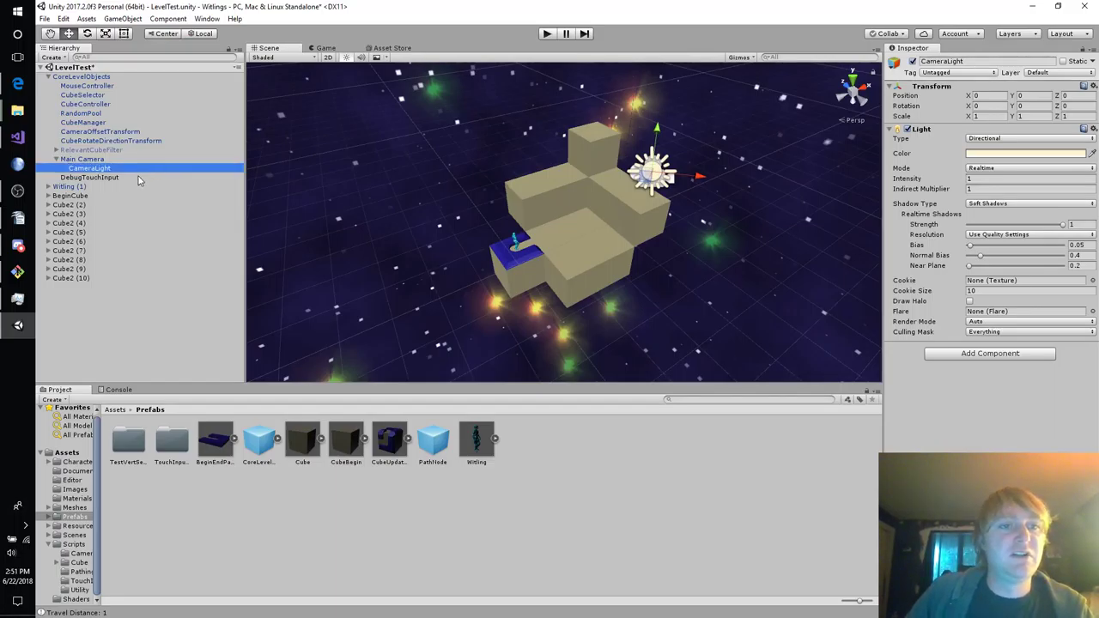
Display the Console log, play-test the level by tapping and dragging path faces, and end play mode.
{"action": "left_click", "coordinate": [118, 398]}
{"action": "left_click", "coordinate": [553, 36]}
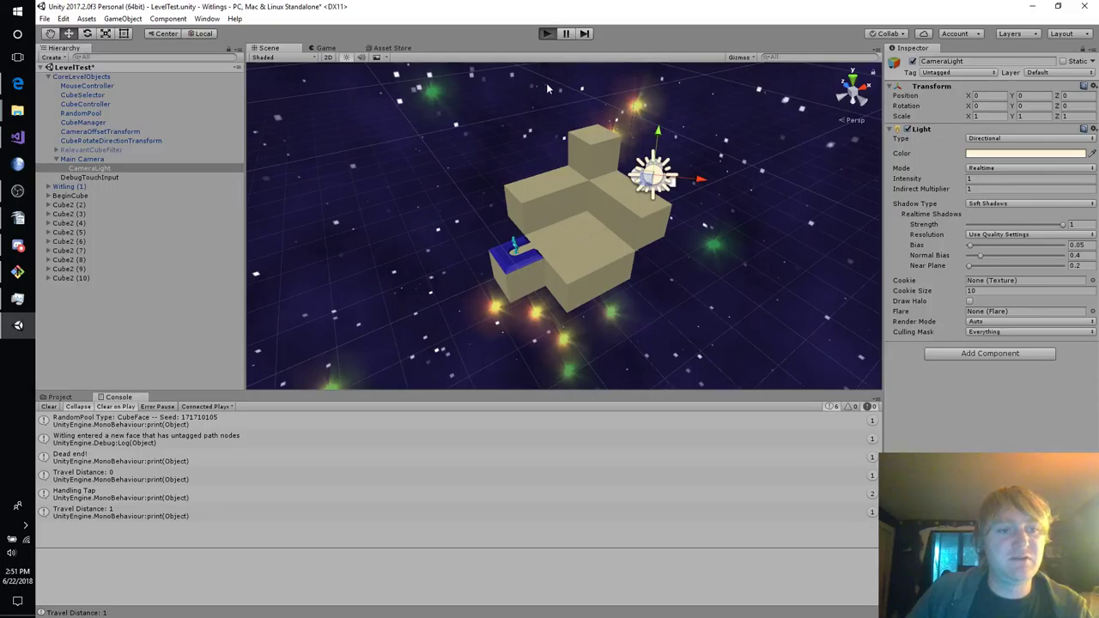
{"action": "left_click", "coordinate": [542, 225]}
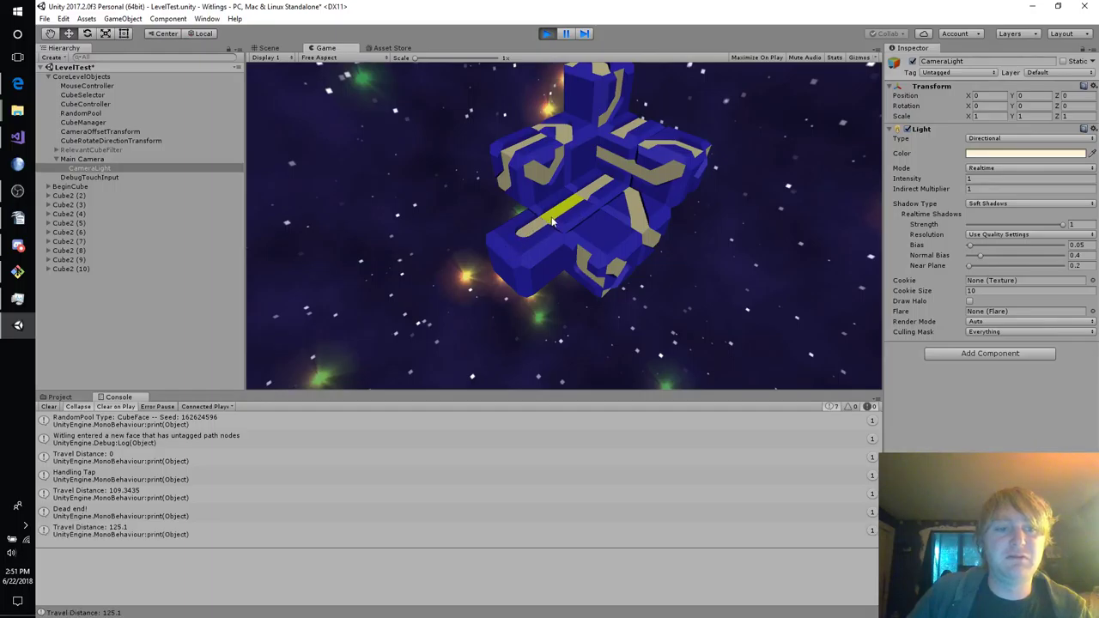
{"action": "left_click_drag", "start_coordinate": [561, 207], "coordinate": [596, 186]}
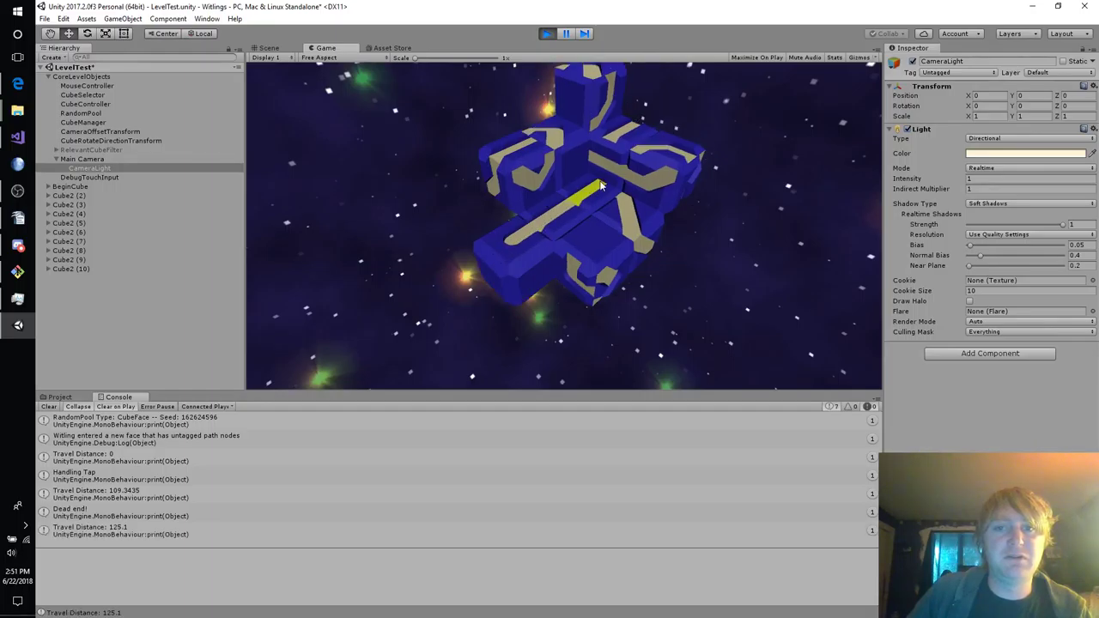
{"action": "left_click", "coordinate": [522, 239]}
{"action": "left_click", "coordinate": [545, 34]}
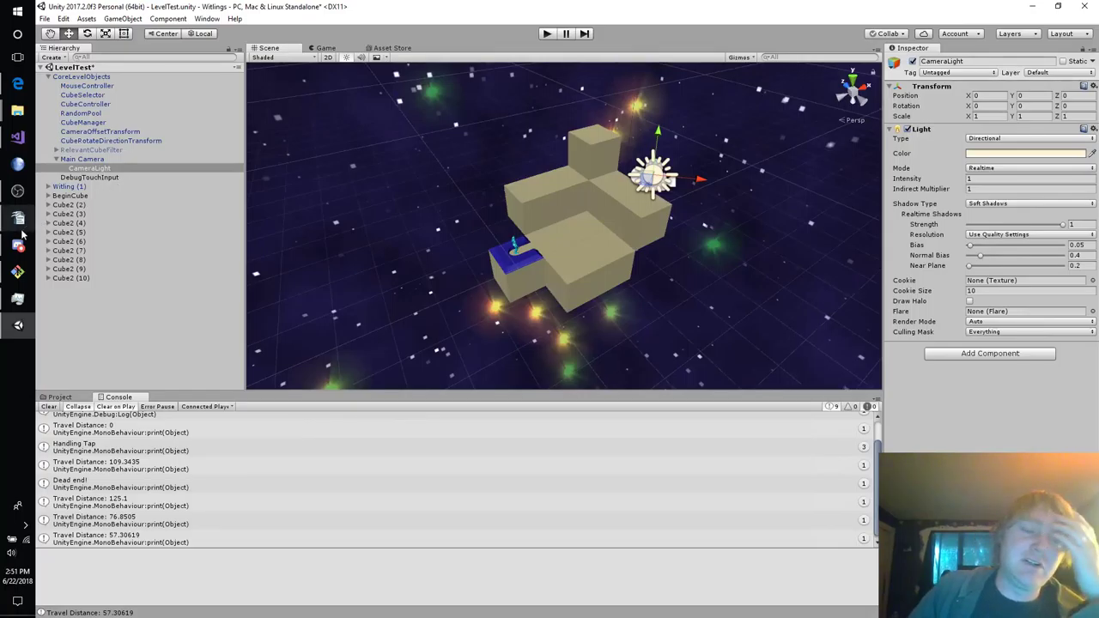
{"action": "mouse_move", "coordinate": [20, 272]}
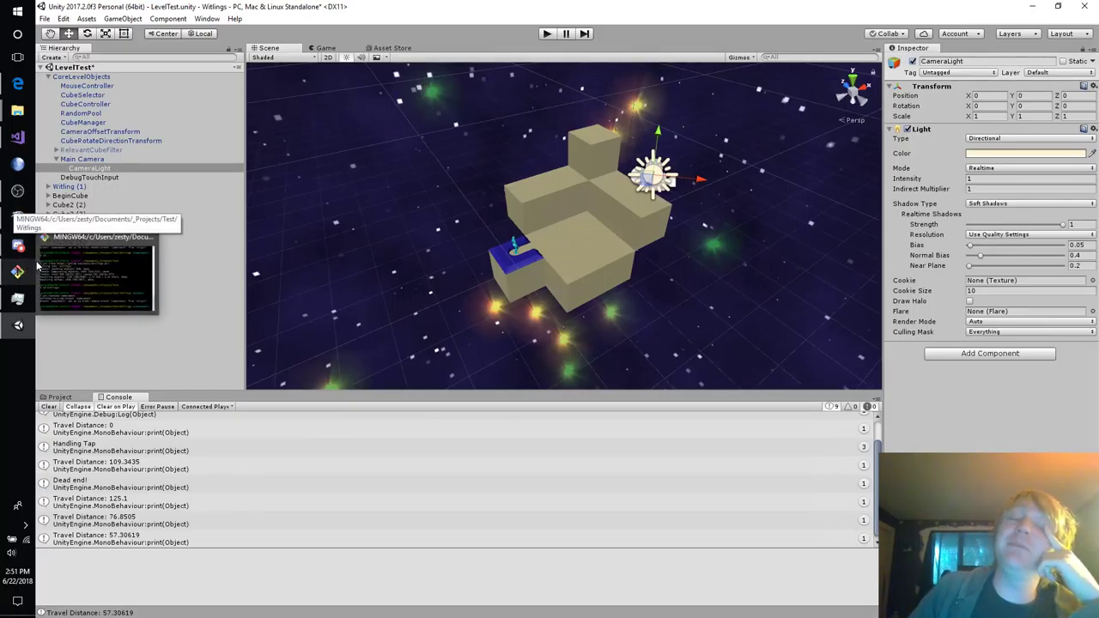
{"action": "mouse_move", "coordinate": [49, 250]}
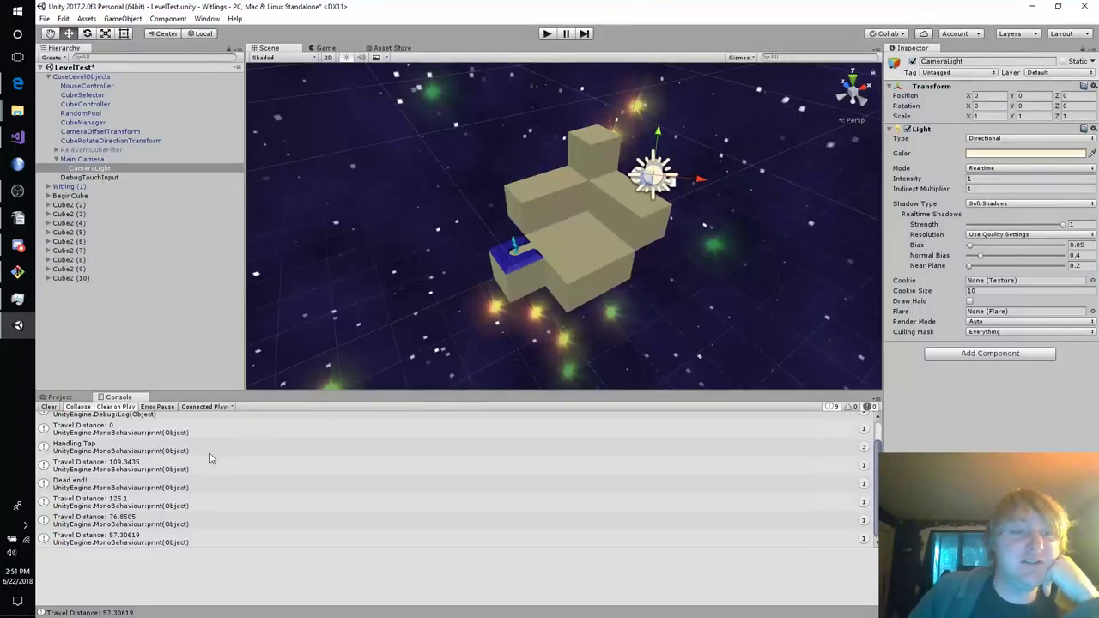
Return to the project assets and apply the CoreLevelObjects instance's changes to its prefab.
{"action": "left_click", "coordinate": [60, 398]}
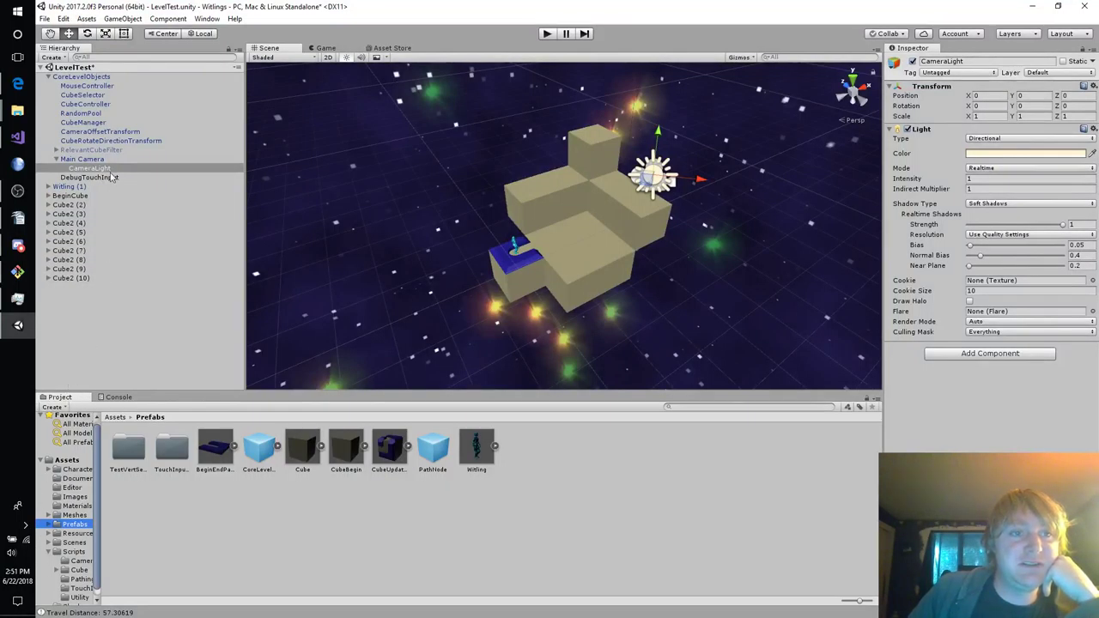
{"action": "left_click", "coordinate": [86, 76]}
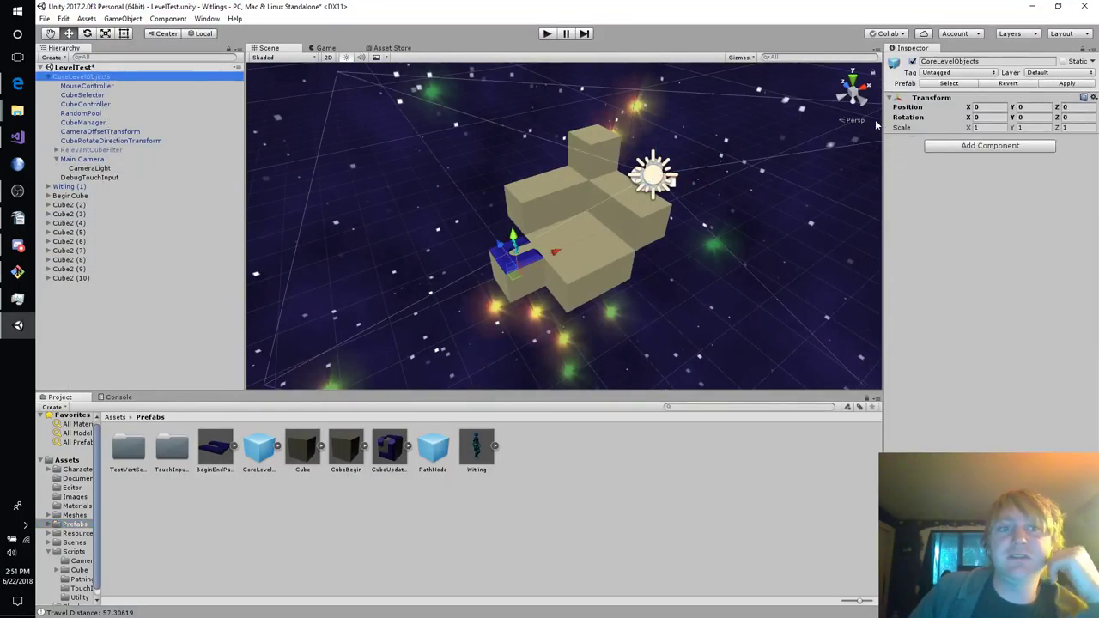
{"action": "left_click", "coordinate": [1068, 85]}
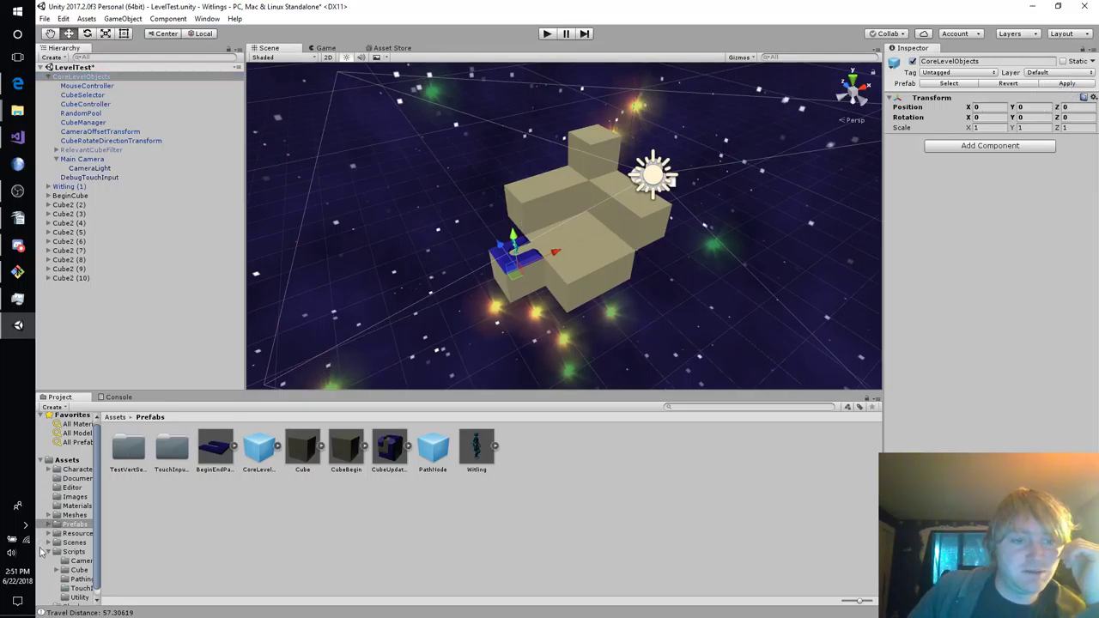
Open the TouchInputTest scene from the Scenes folder, saving the changes to LevelTest.
{"action": "left_click", "coordinate": [75, 543]}
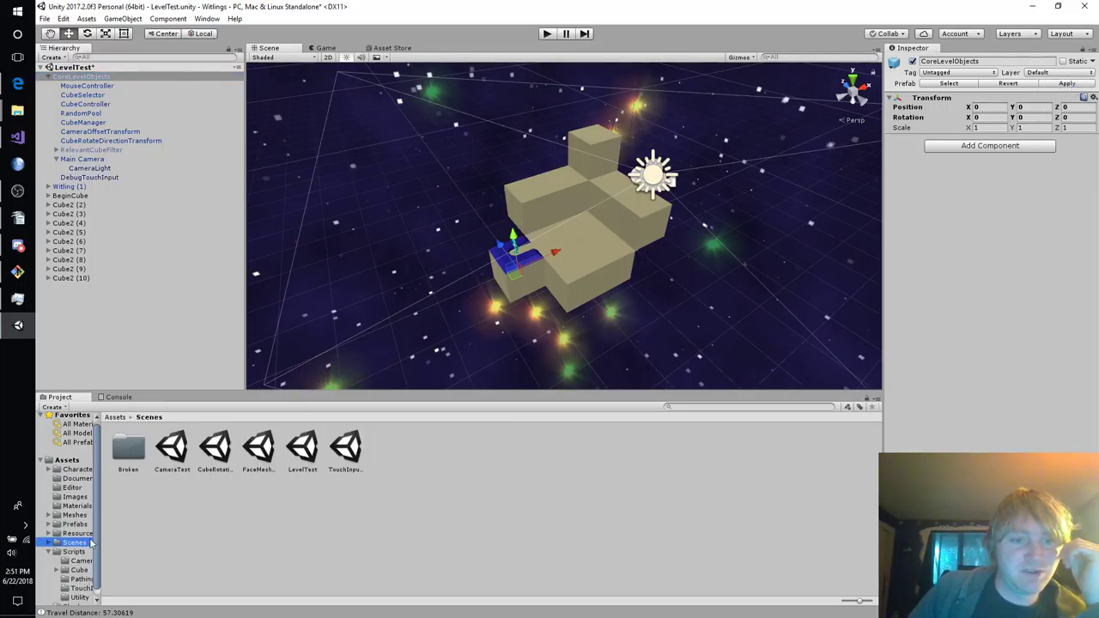
{"action": "double_click", "coordinate": [351, 450]}
{"action": "left_click", "coordinate": [554, 339]}
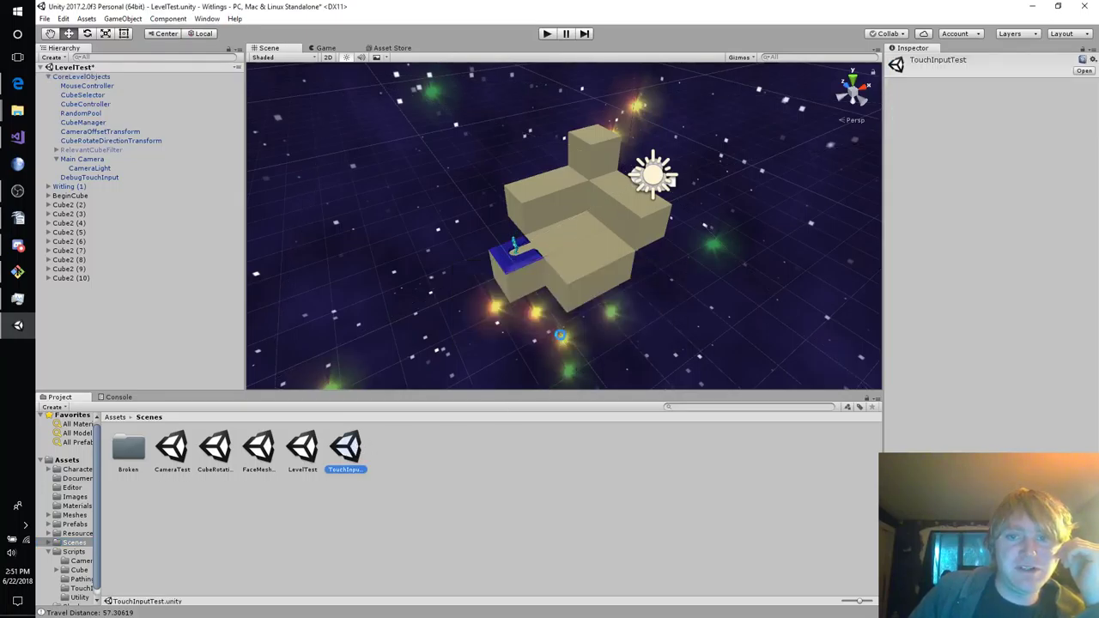
Play-test TouchInputTest by tapping and dragging on the cube at normal and closer zoom, and end play mode.
{"action": "left_click", "coordinate": [547, 35]}
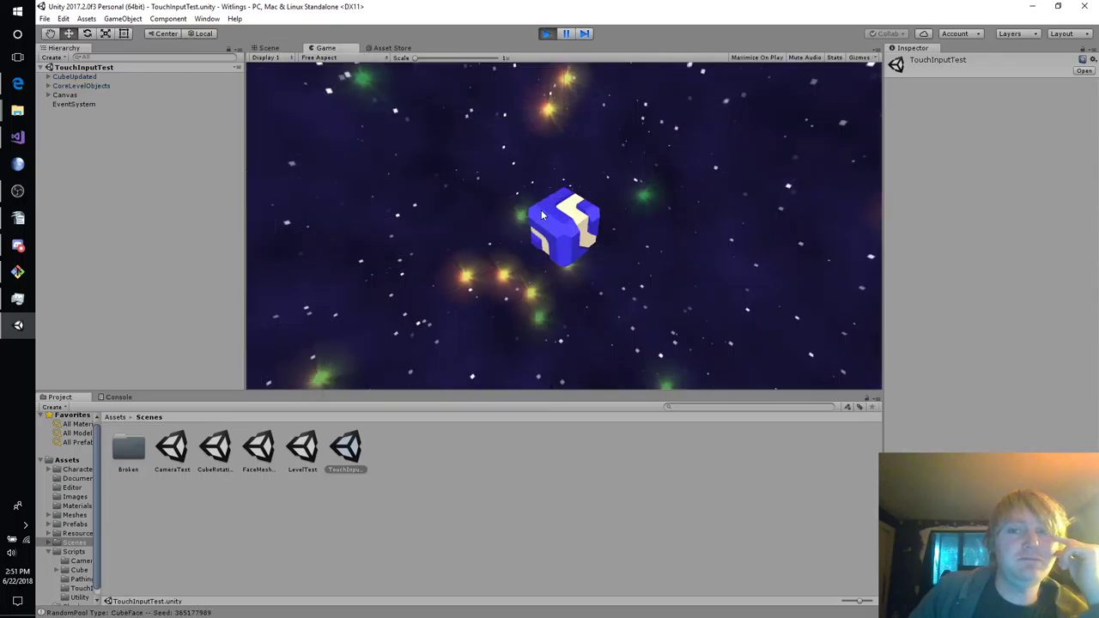
{"action": "left_click", "coordinate": [559, 237]}
{"action": "left_click_drag", "start_coordinate": [580, 209], "coordinate": [520, 182]}
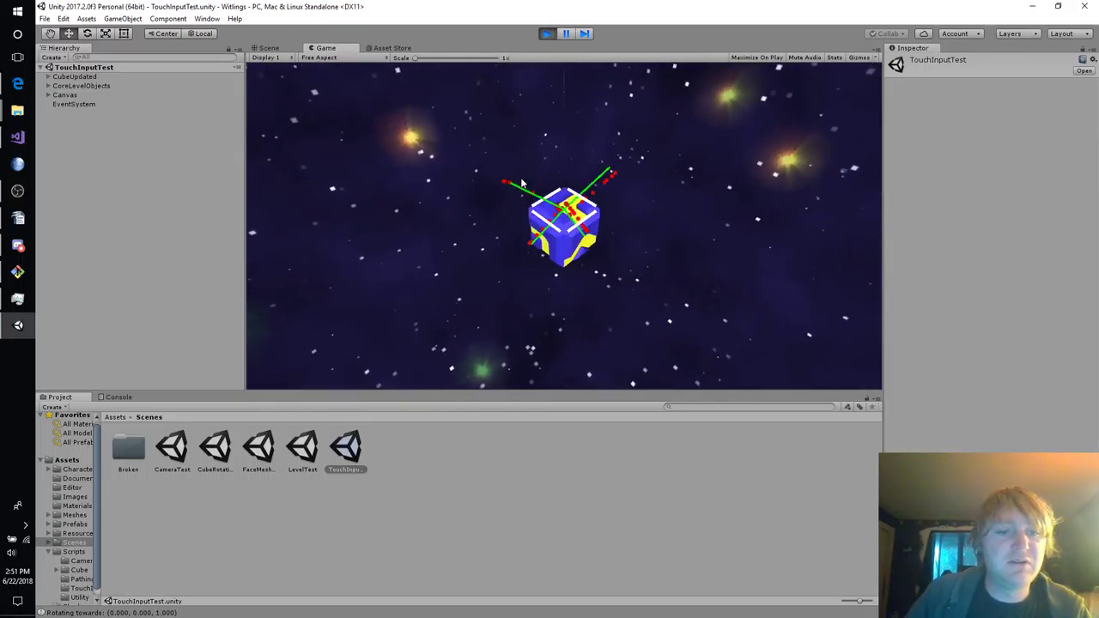
{"action": "left_click_drag", "start_coordinate": [576, 217], "coordinate": [566, 168]}
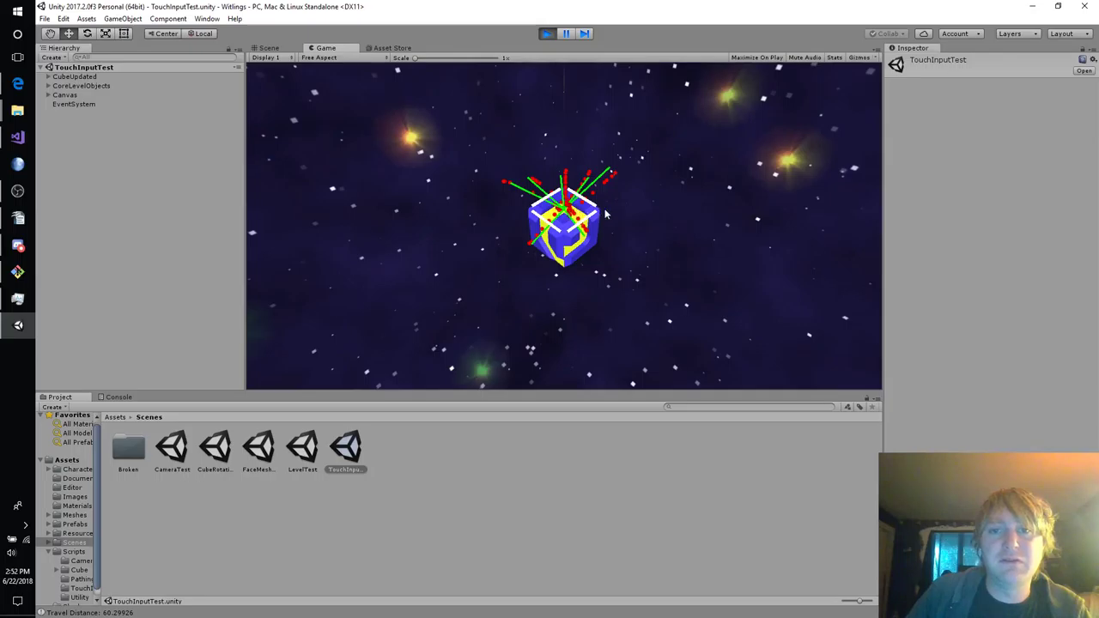
{"action": "left_click_drag", "start_coordinate": [566, 208], "coordinate": [617, 208]}
{"action": "scroll", "coordinate": [596, 233], "scroll_direction": "up", "scroll_amount": 4}
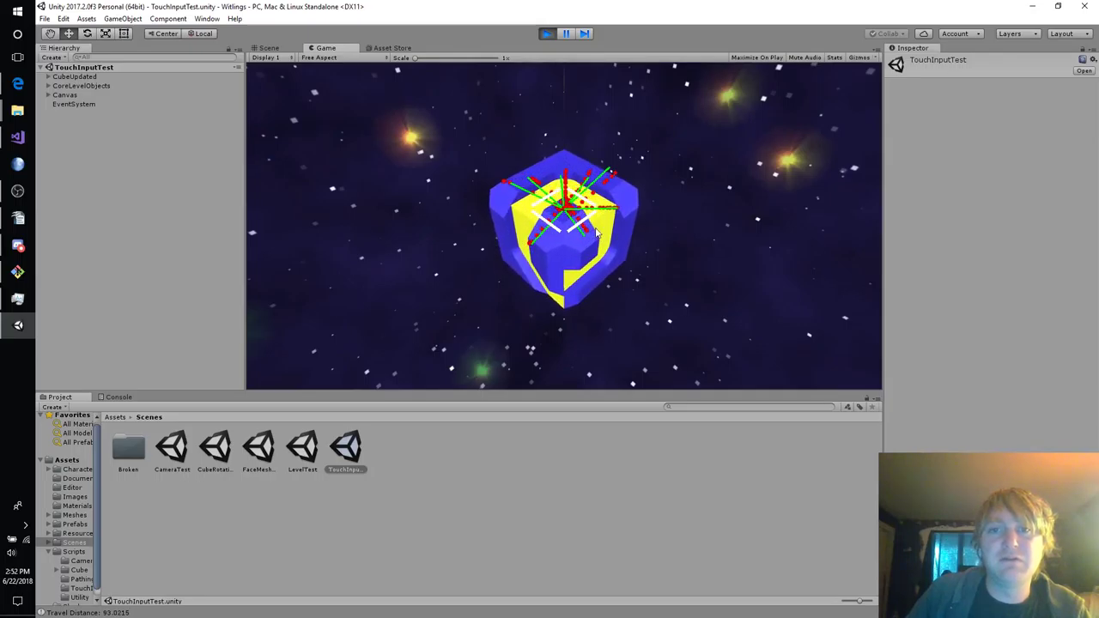
{"action": "left_click_drag", "start_coordinate": [564, 176], "coordinate": [629, 123]}
{"action": "left_click_drag", "start_coordinate": [562, 187], "coordinate": [490, 141]}
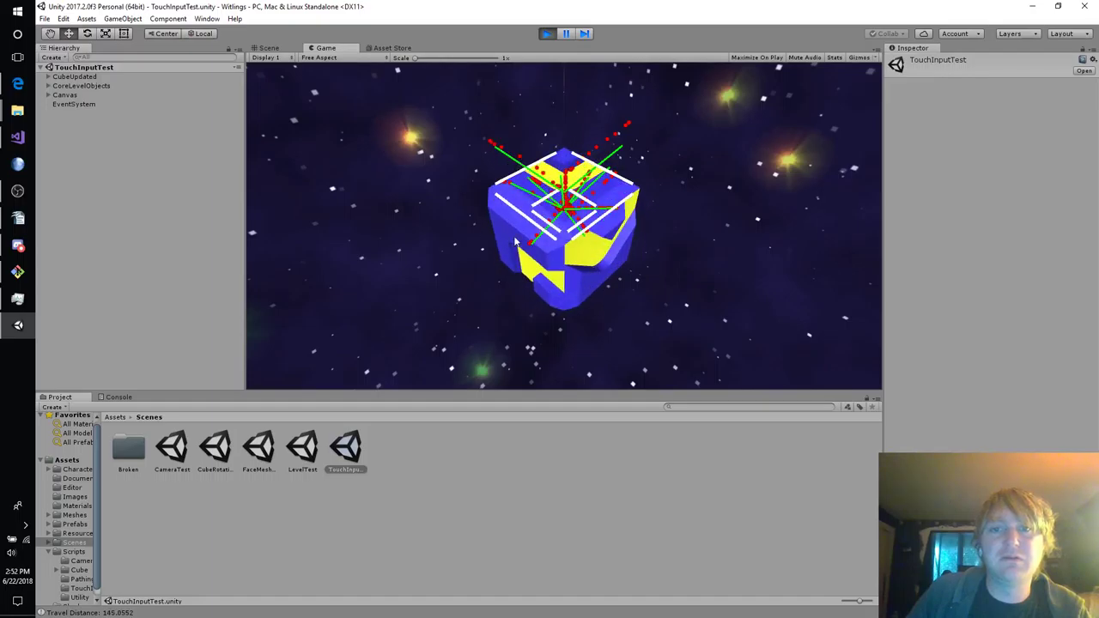
{"action": "left_click_drag", "start_coordinate": [516, 243], "coordinate": [561, 200]}
{"action": "left_click_drag", "start_coordinate": [621, 239], "coordinate": [624, 240]}
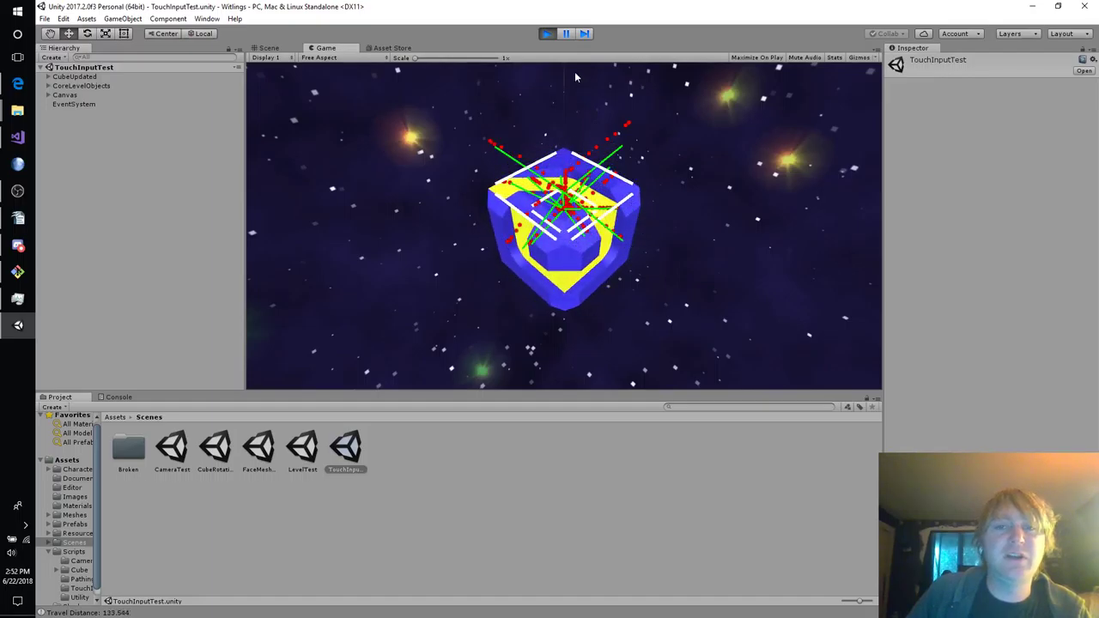
{"action": "left_click", "coordinate": [547, 34]}
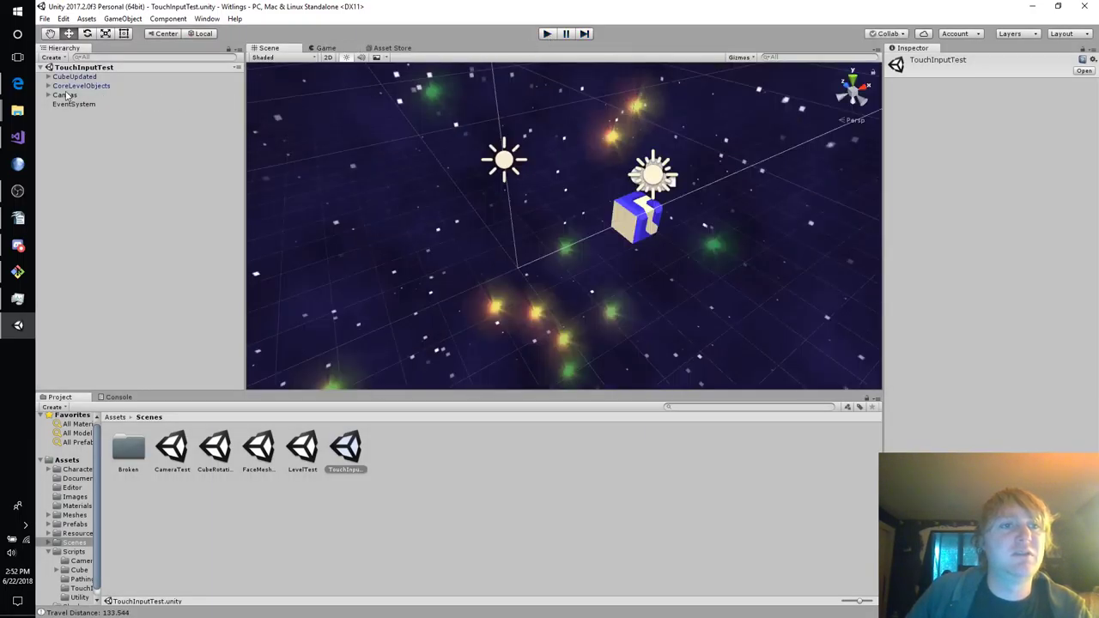
Compare the two DebugTouchInput objects in CoreLevelObjects and locate the debug point container and prefab that the non-prefab one references.
{"action": "left_click", "coordinate": [48, 86]}
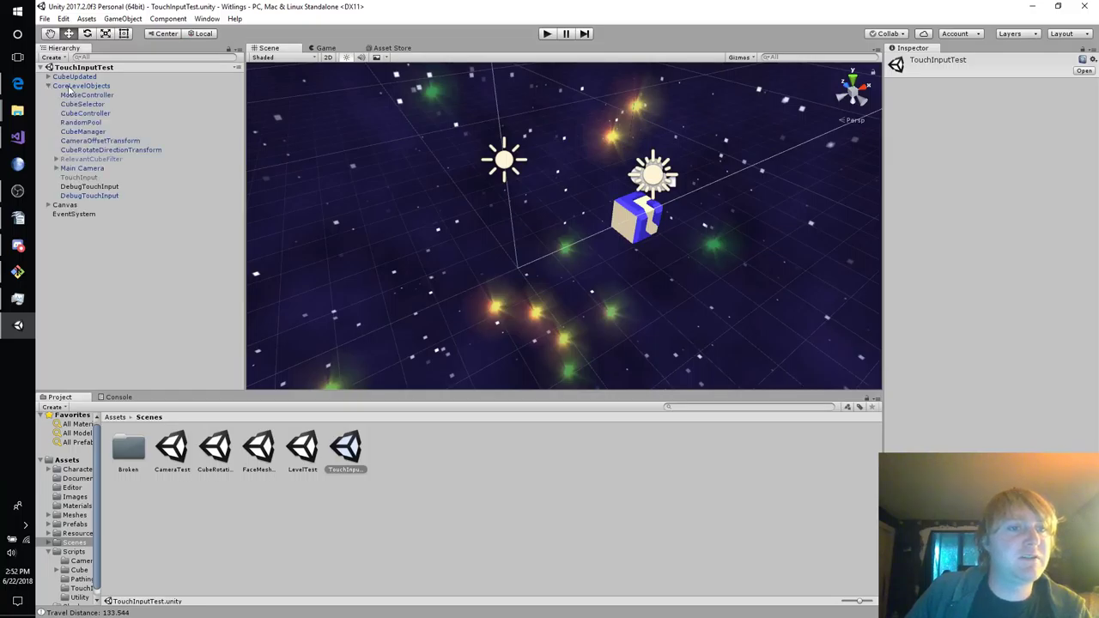
{"action": "left_click", "coordinate": [90, 195]}
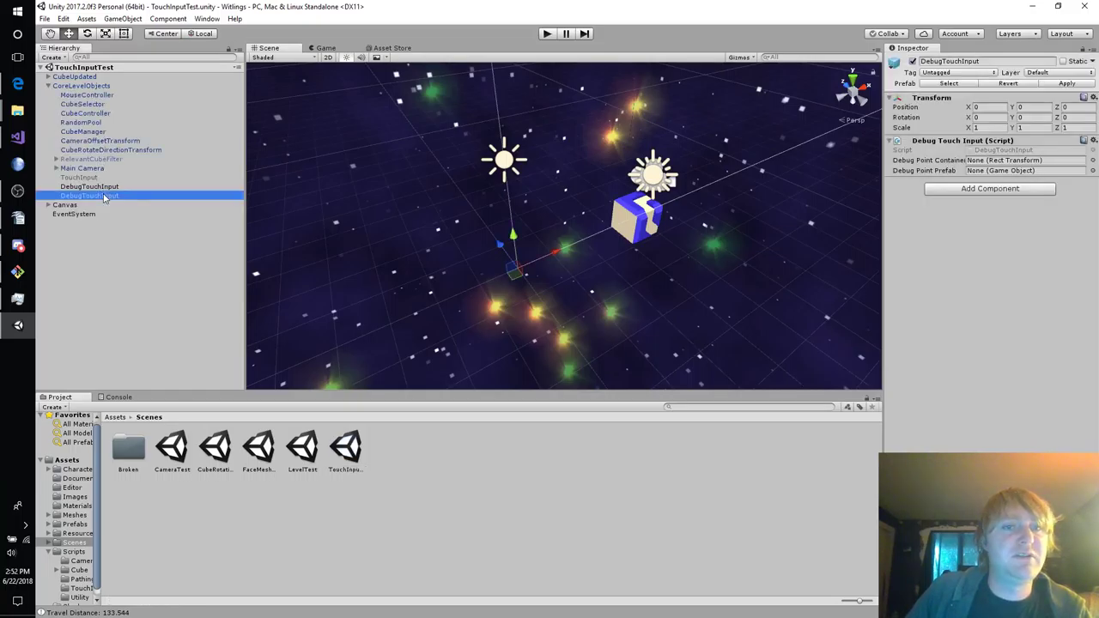
{"action": "left_click", "coordinate": [108, 187]}
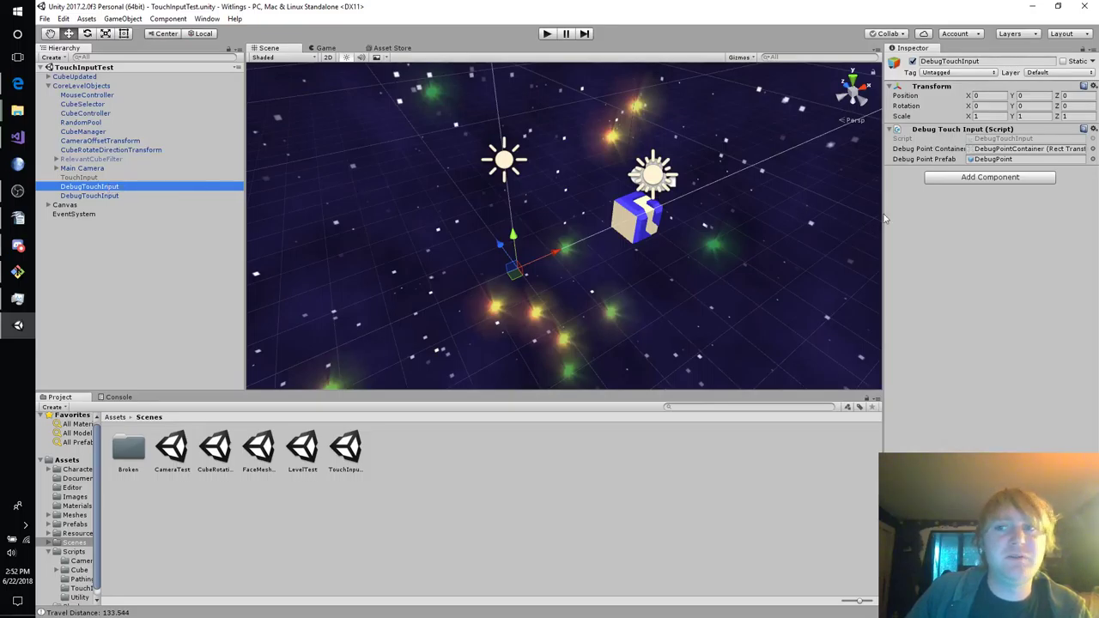
{"action": "left_click", "coordinate": [1001, 150]}
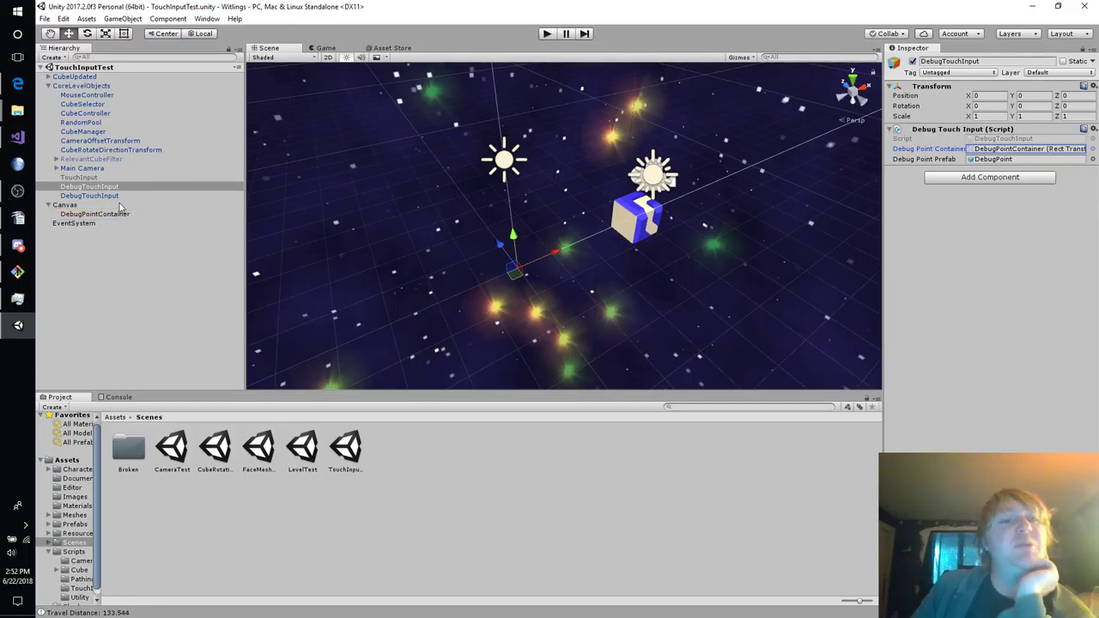
{"action": "left_click", "coordinate": [1005, 160]}
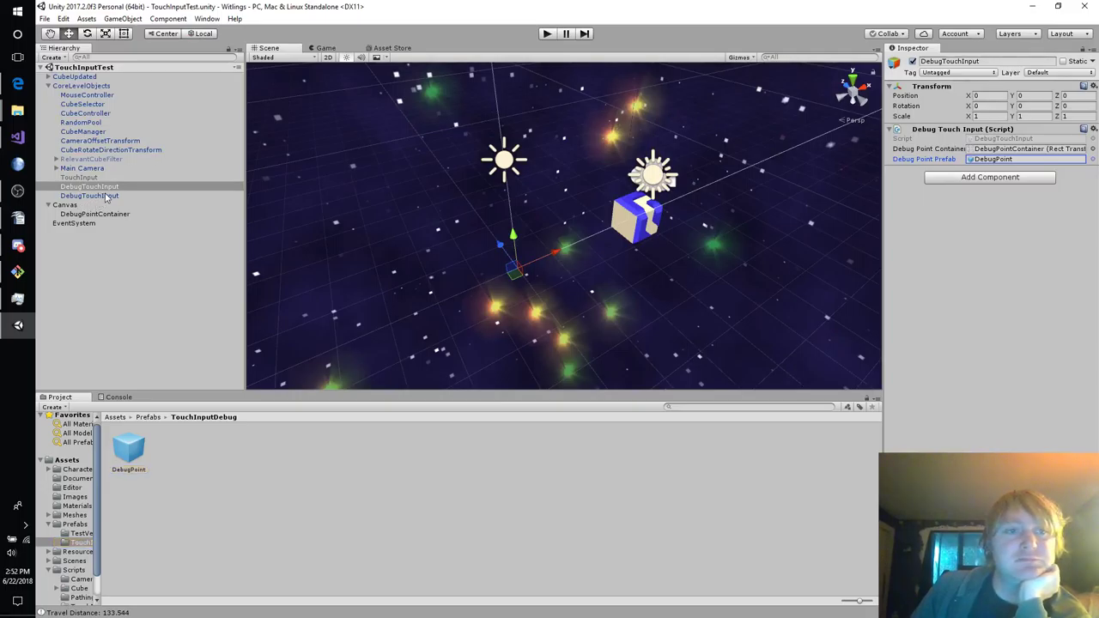
Make the Canvas a child of CoreLevelObjects and delete the DebugTouchInput that is not part of the prefab.
{"action": "left_click_drag", "start_coordinate": [103, 206], "coordinate": [89, 87]}
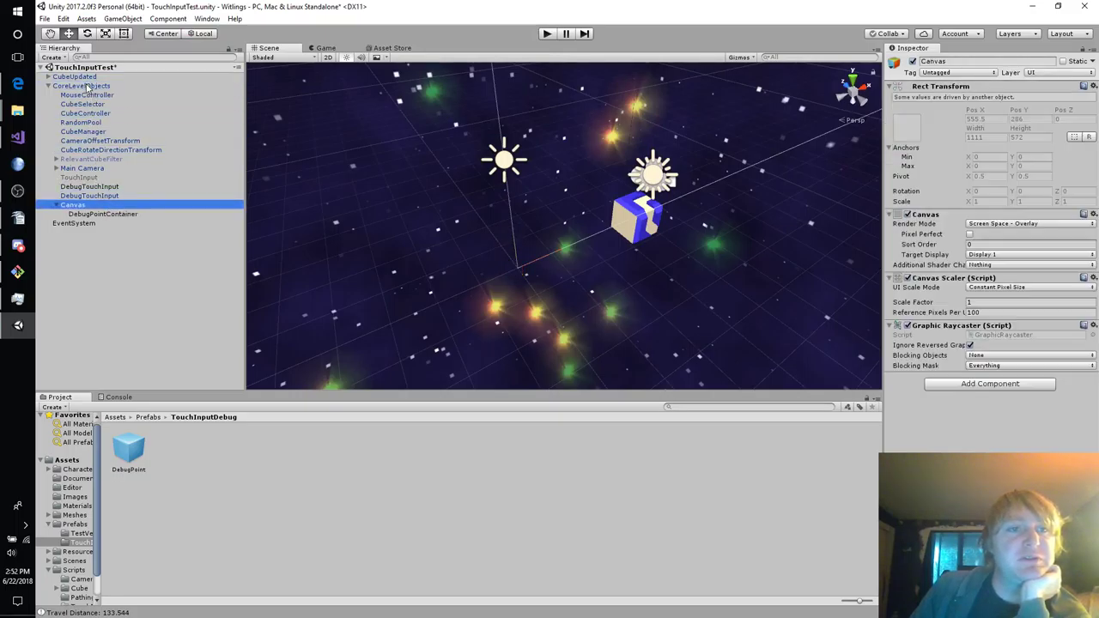
{"action": "left_click", "coordinate": [94, 187]}
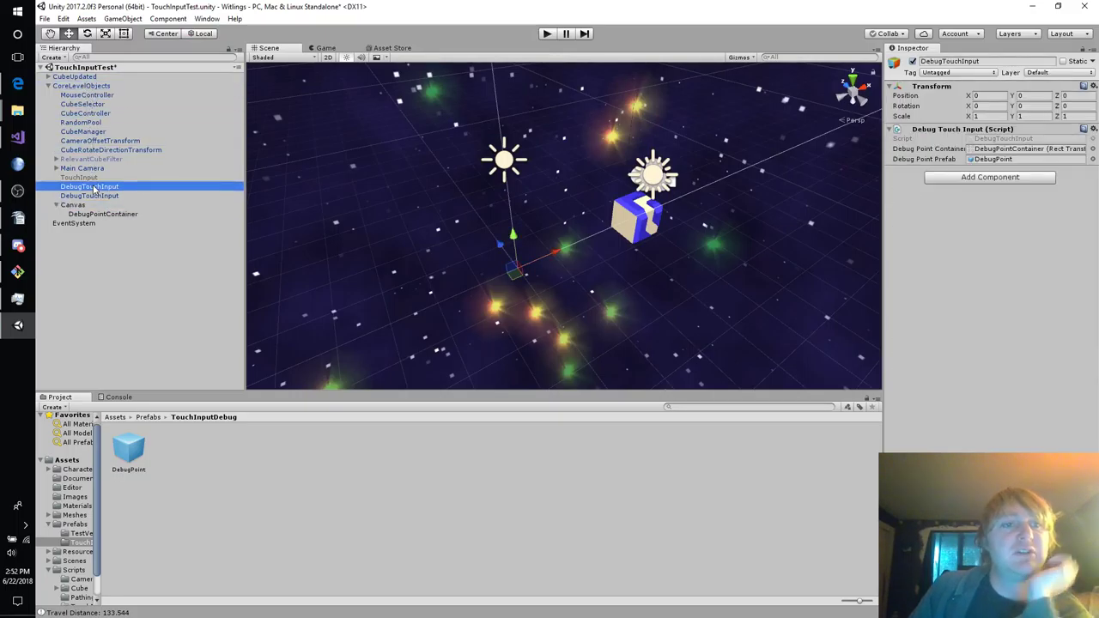
{"action": "key", "text": "Delete"}
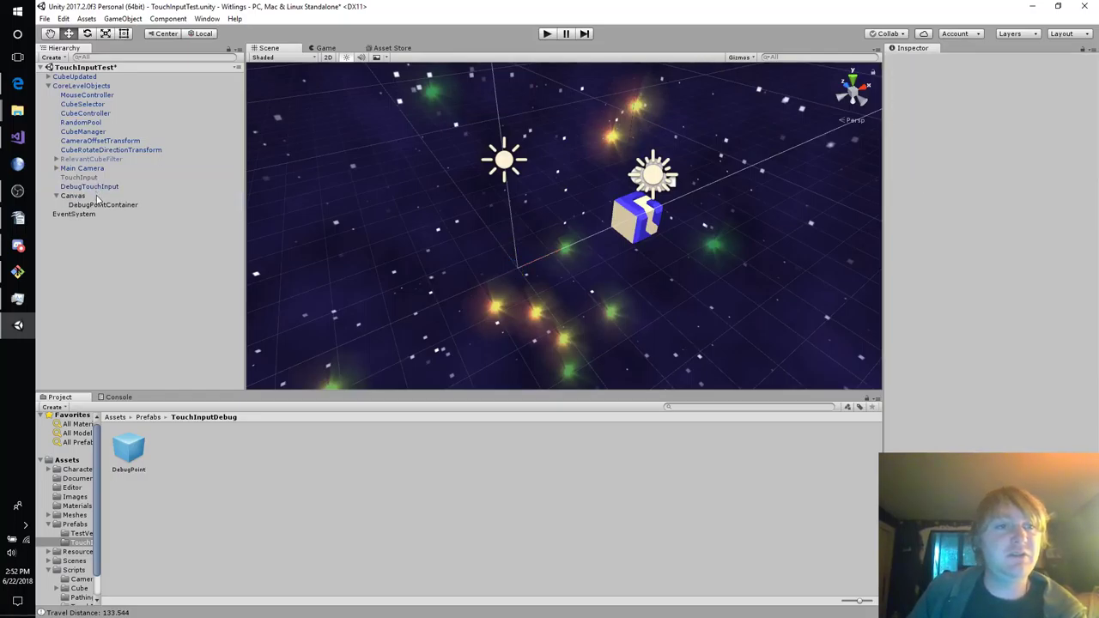
Assign DebugPointContainer and the DebugPoint prefab to the remaining DebugTouchInput's script, and apply the changes to the CoreLevelObjects prefab.
{"action": "left_click", "coordinate": [110, 187]}
{"action": "left_click_drag", "start_coordinate": [112, 205], "coordinate": [979, 167]}
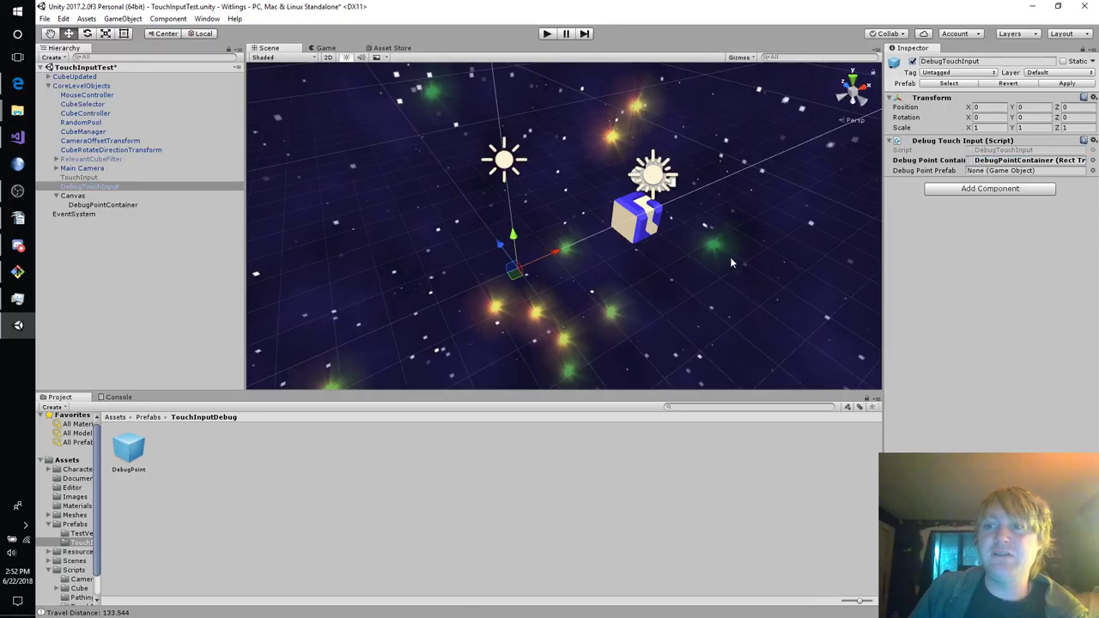
{"action": "left_click", "coordinate": [78, 524]}
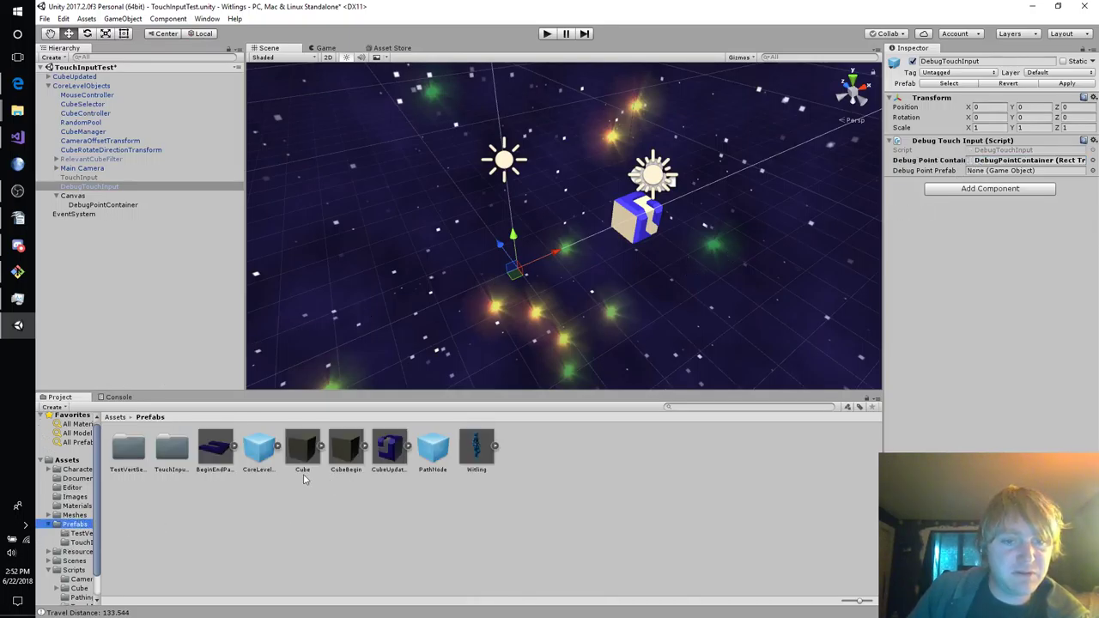
{"action": "double_click", "coordinate": [171, 450]}
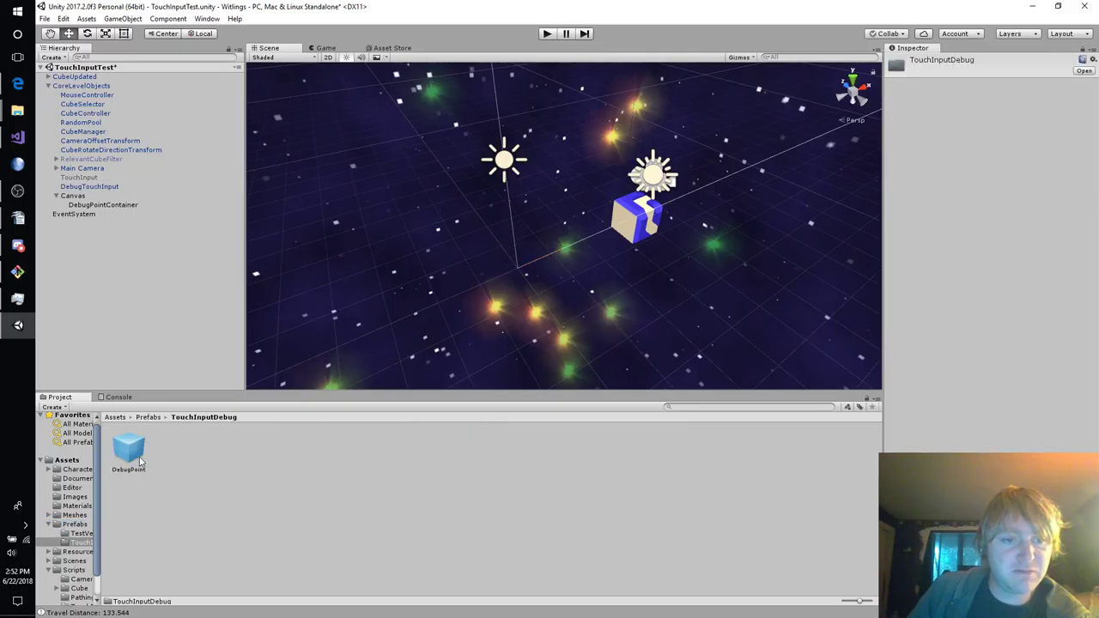
{"action": "left_click", "coordinate": [96, 186]}
{"action": "left_click_drag", "start_coordinate": [129, 449], "coordinate": [1045, 172]}
{"action": "left_click", "coordinate": [86, 87]}
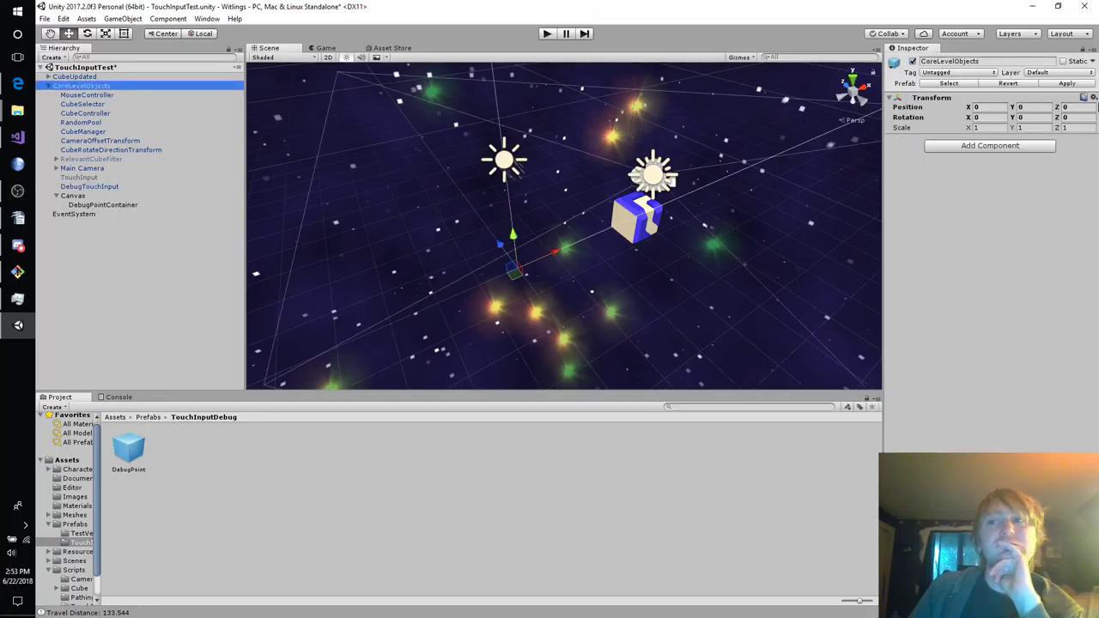
{"action": "left_click", "coordinate": [1067, 83]}
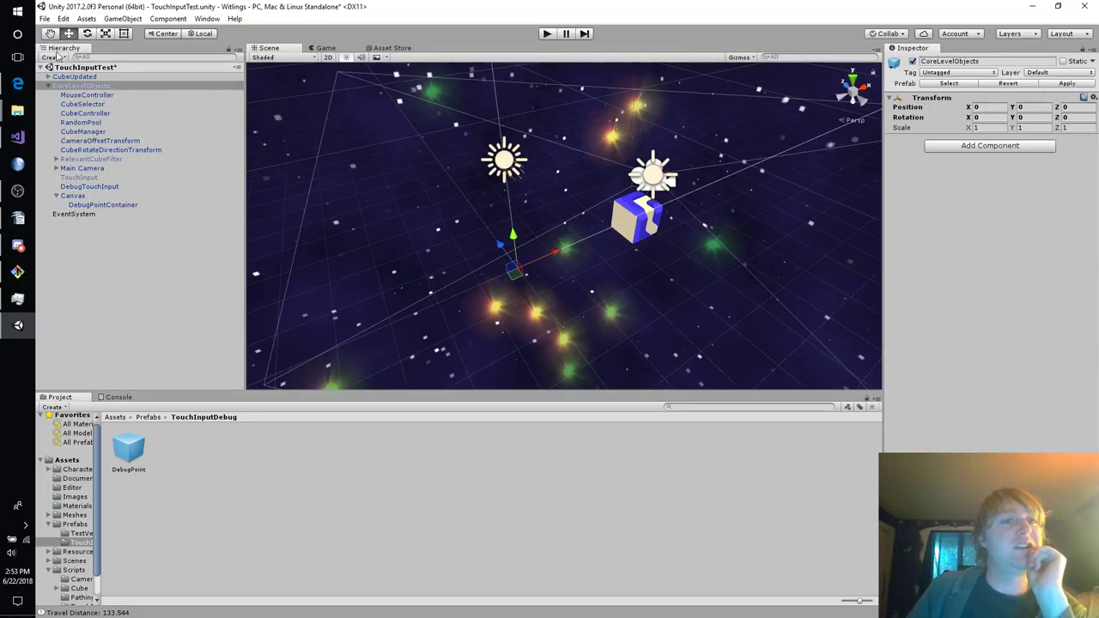
Inspect and compare the settings of Directional Light and CameraLight under the Main Camera.
{"action": "left_click", "coordinate": [57, 169]}
{"action": "left_click", "coordinate": [109, 178]}
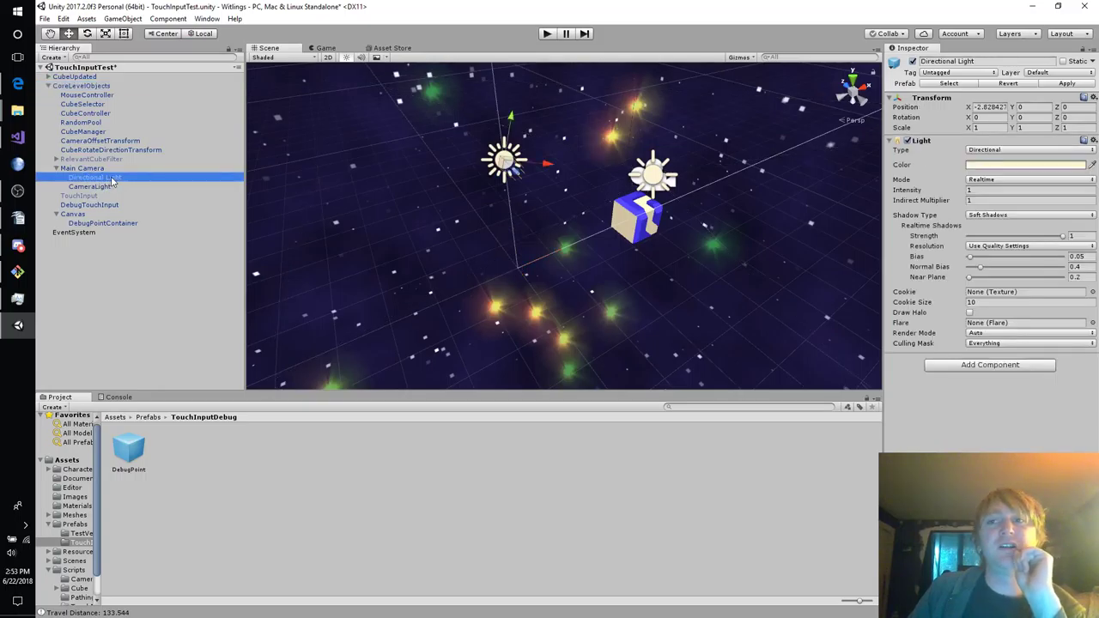
{"action": "left_click", "coordinate": [109, 188]}
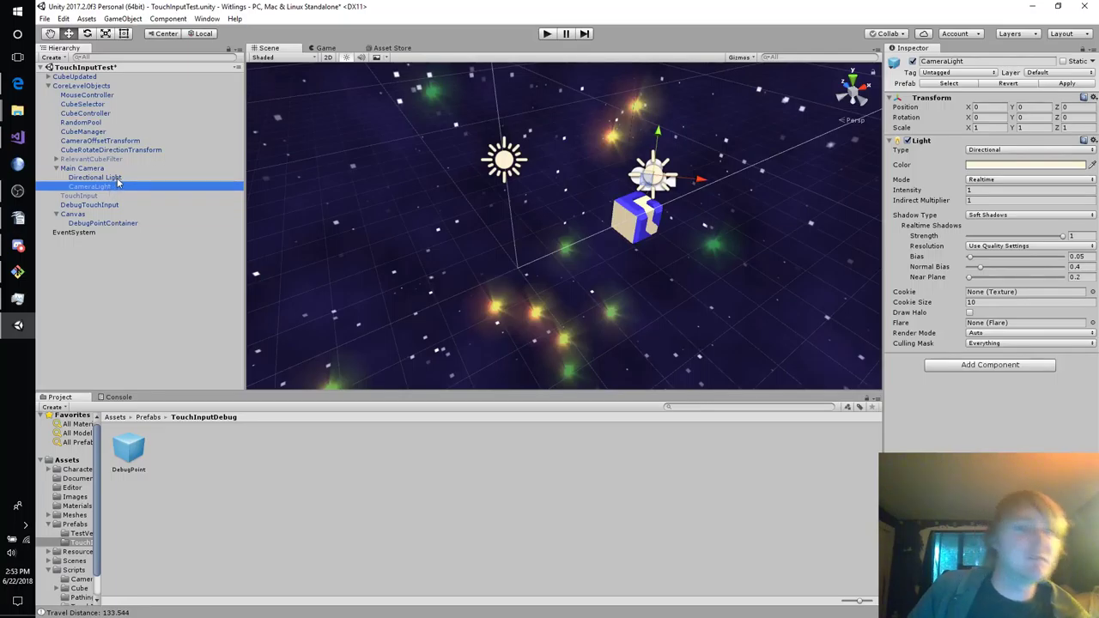
{"action": "left_click", "coordinate": [119, 177]}
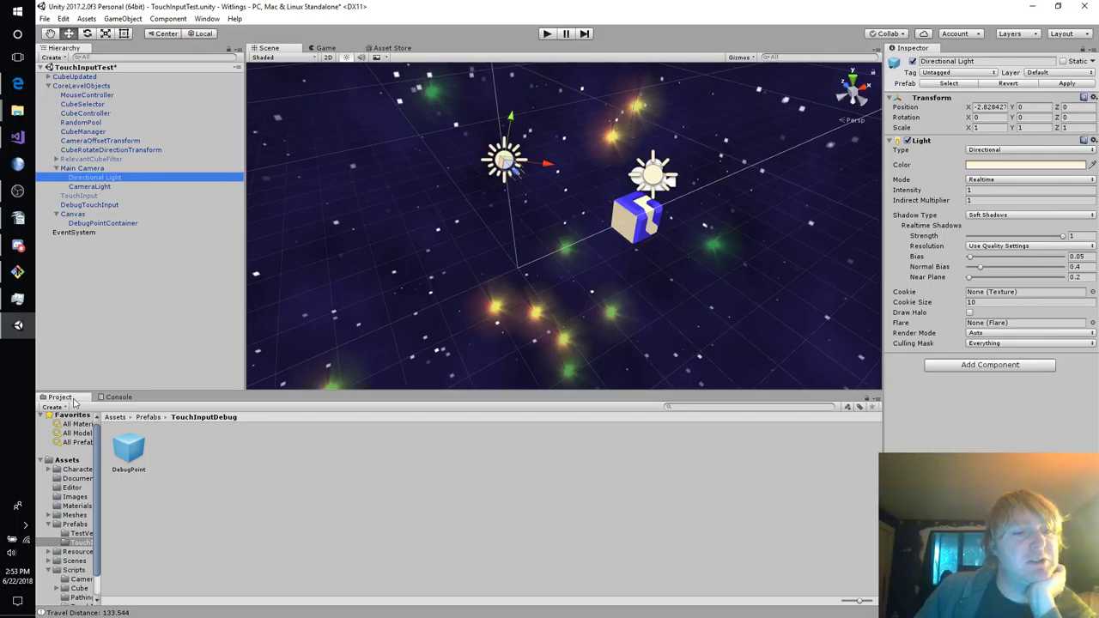
Dock the Project window beside the Console, widen its folder tree, and show the assets as a list.
{"action": "left_click_drag", "start_coordinate": [74, 402], "coordinate": [856, 493]}
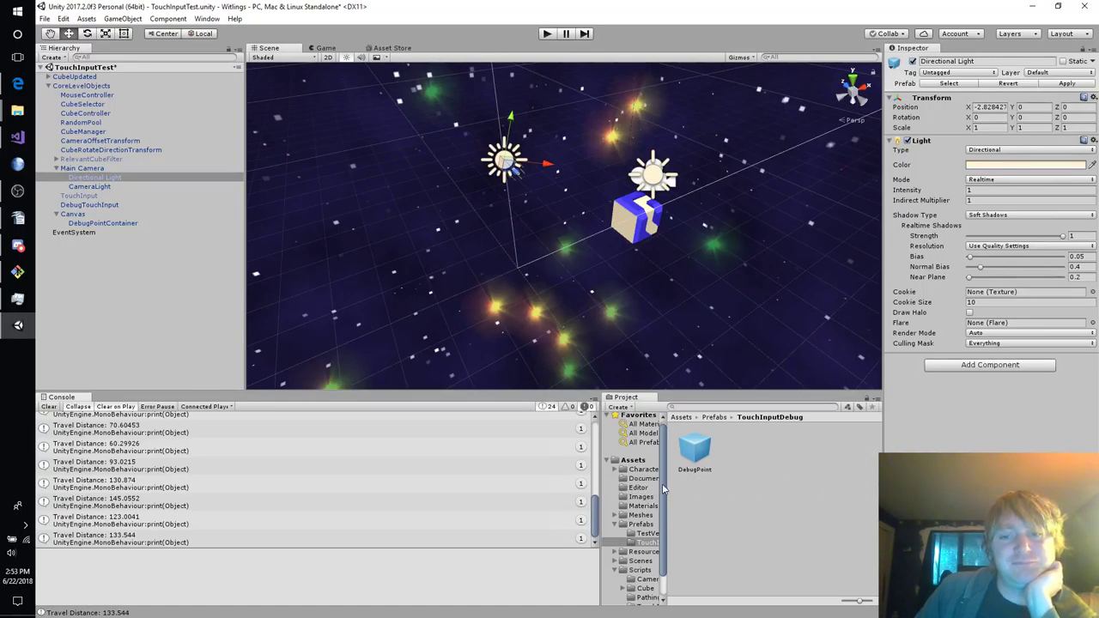
{"action": "left_click_drag", "start_coordinate": [668, 484], "coordinate": [709, 483]}
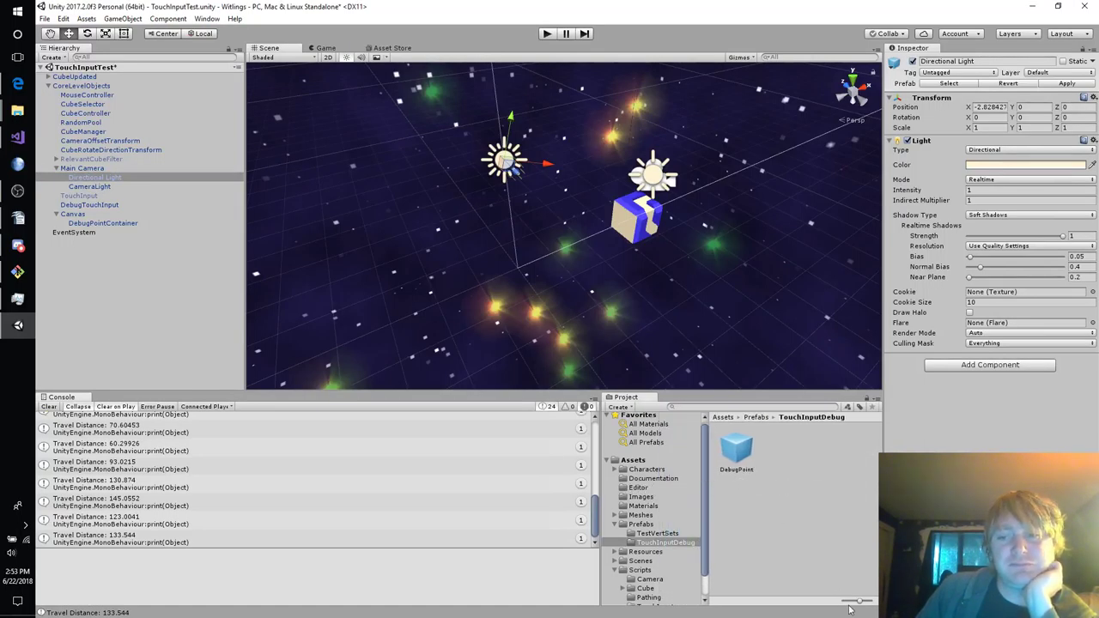
{"action": "left_click_drag", "start_coordinate": [864, 606], "coordinate": [844, 601]}
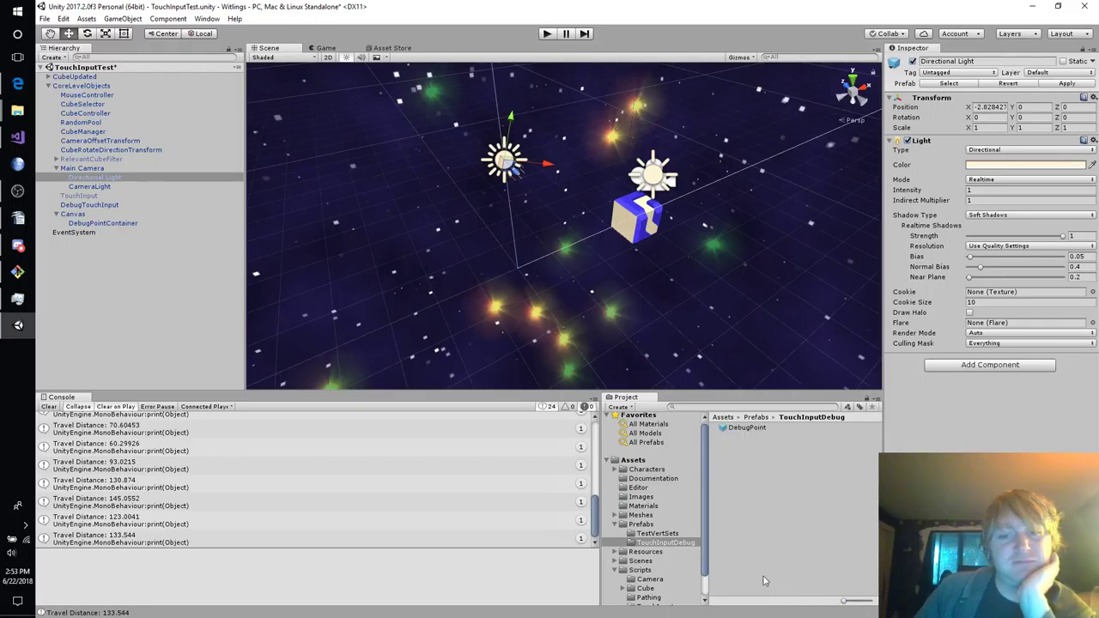
Open the LevelTest scene from the Scenes folder, saving the changes to TouchInputTest.
{"action": "scroll", "coordinate": [679, 513], "scroll_direction": "down", "scroll_amount": 1}
{"action": "left_click", "coordinate": [643, 535]}
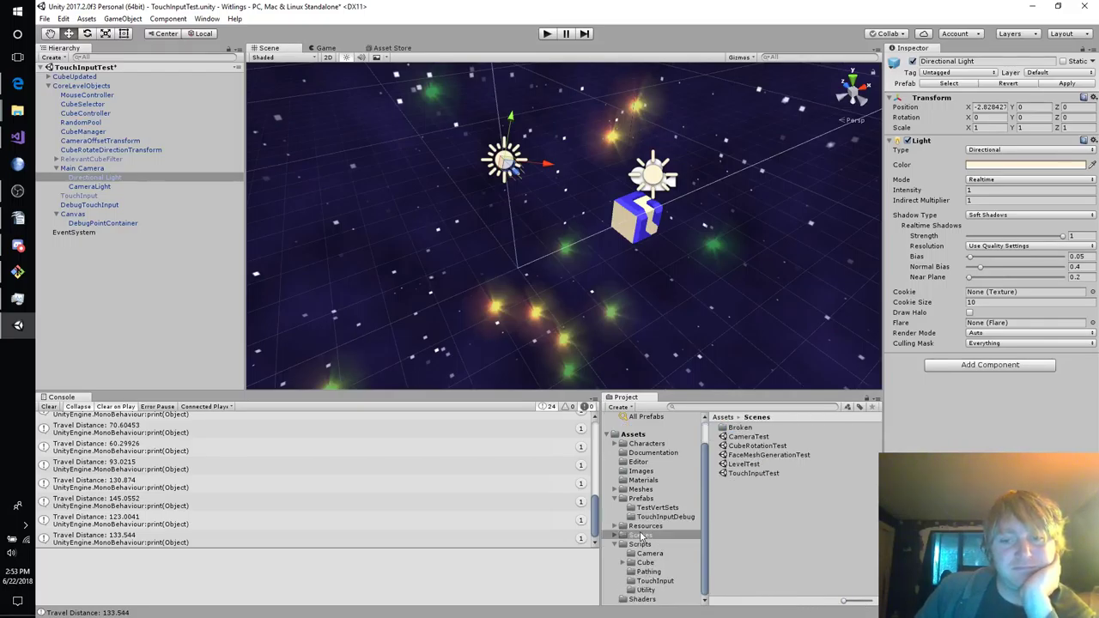
{"action": "double_click", "coordinate": [764, 464]}
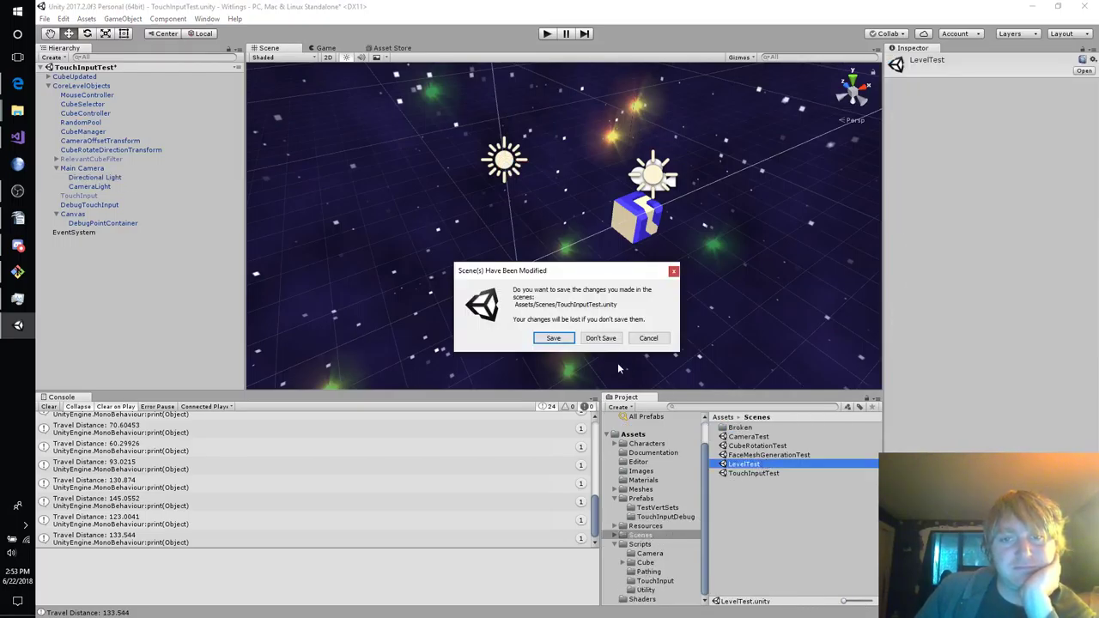
{"action": "left_click", "coordinate": [561, 342]}
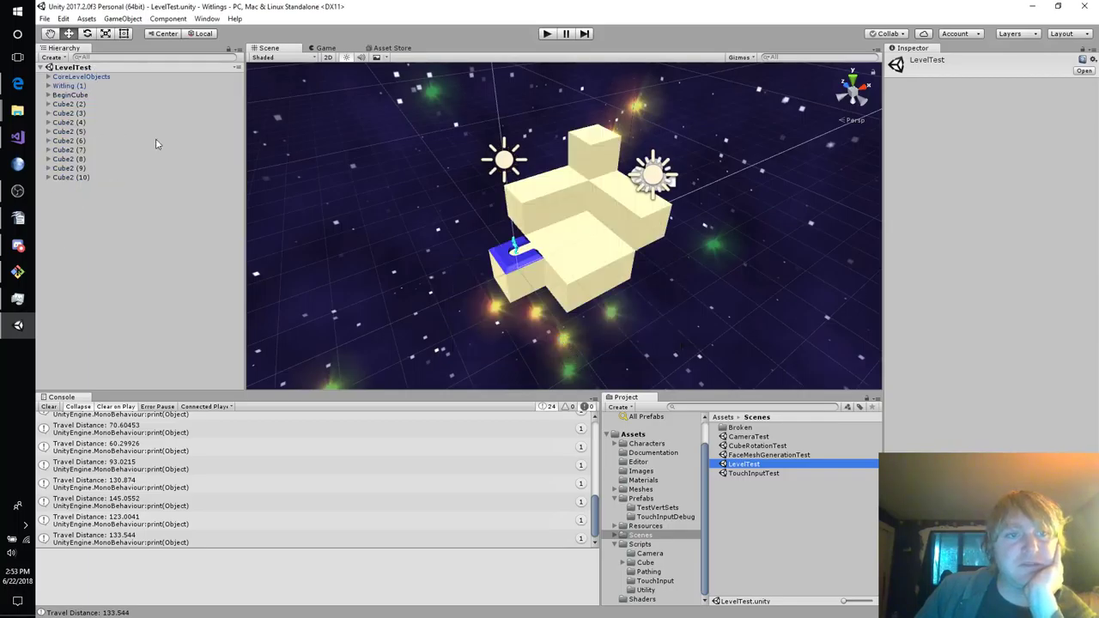
Delete Directional Light from Main Camera in LevelTest, accepting the prefab break, and update the CoreLevelObjects prefab from the scene's object.
{"action": "left_click", "coordinate": [48, 76]}
{"action": "left_click", "coordinate": [57, 159]}
{"action": "left_click", "coordinate": [105, 170]}
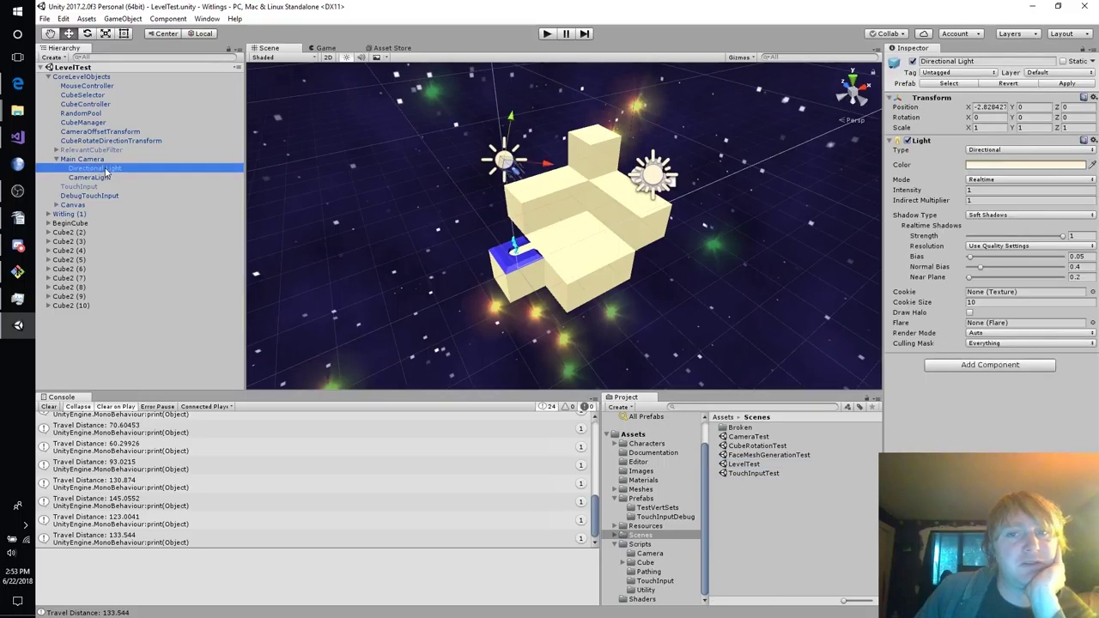
{"action": "key", "text": "Delete"}
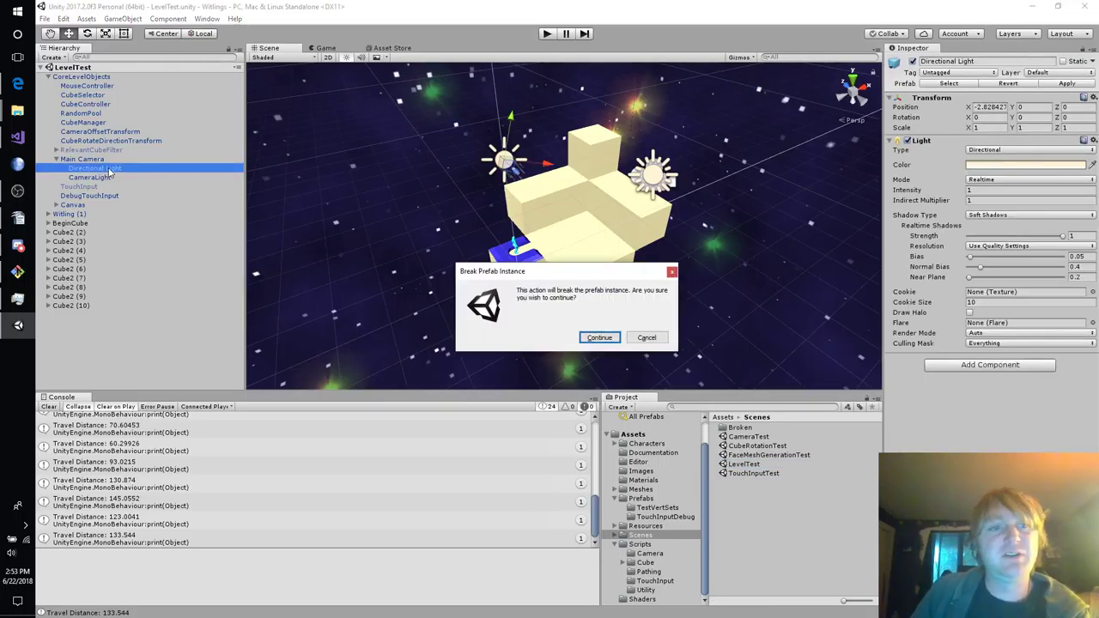
{"action": "left_click", "coordinate": [599, 338]}
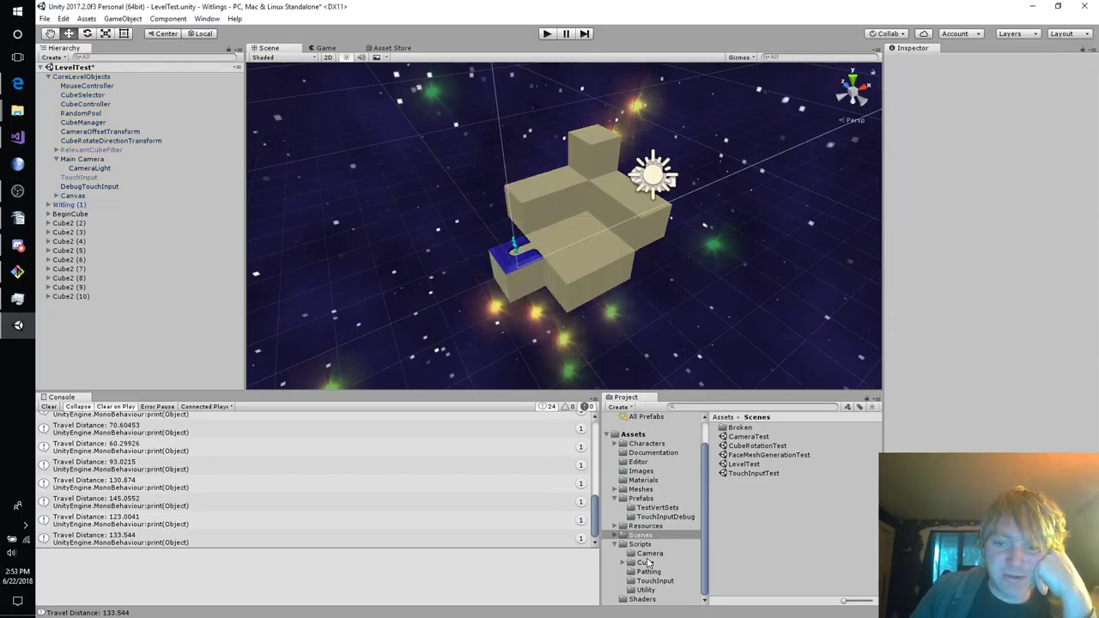
{"action": "left_click", "coordinate": [646, 499]}
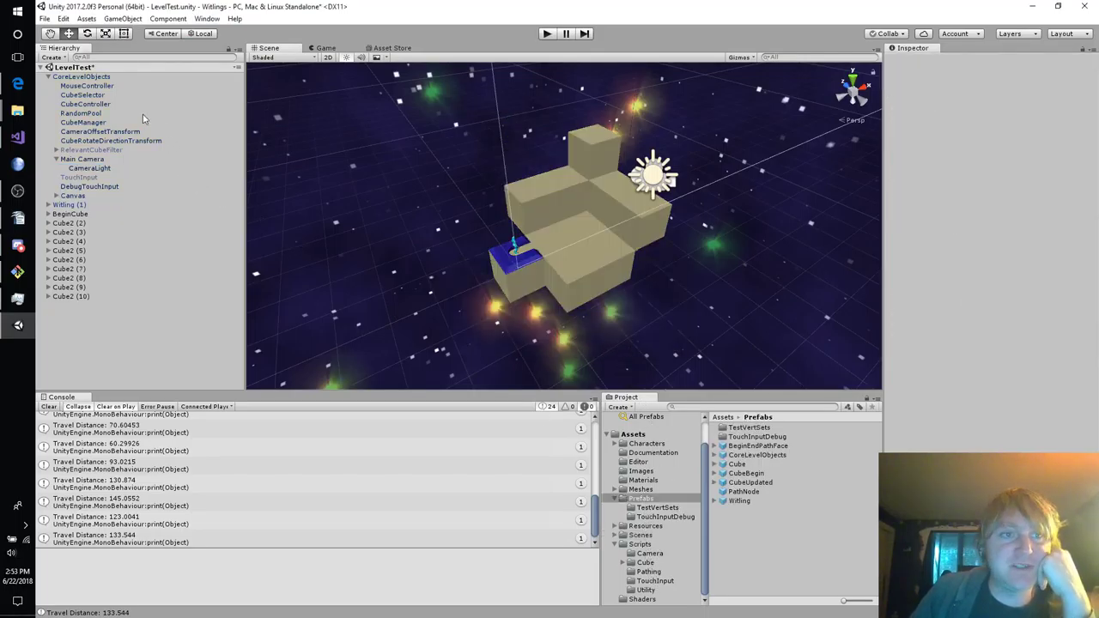
{"action": "left_click_drag", "start_coordinate": [86, 77], "coordinate": [766, 461]}
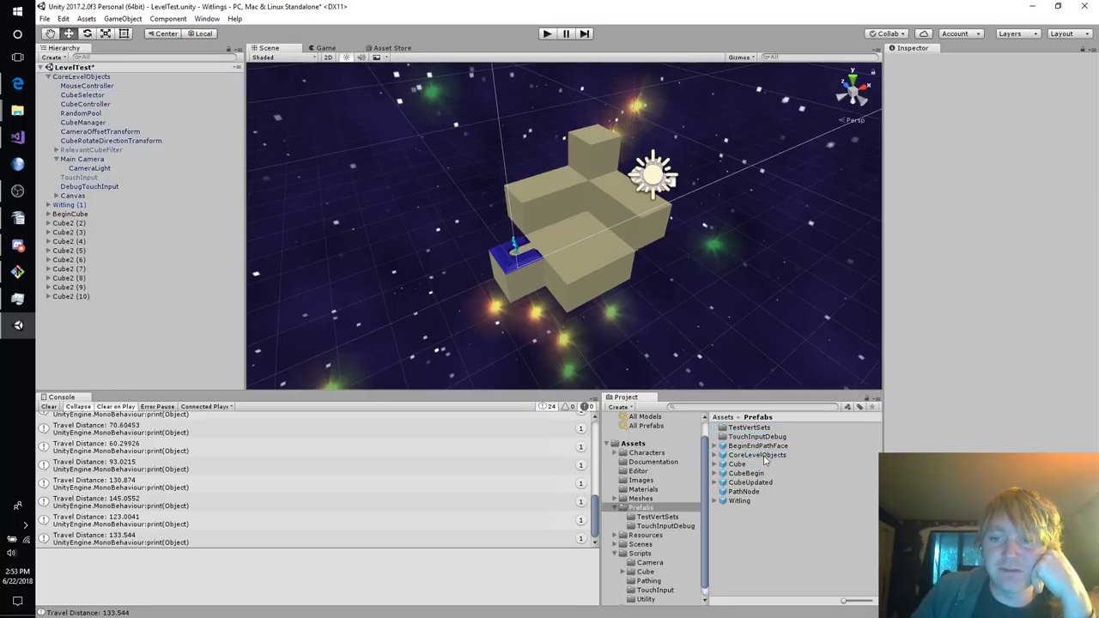
Play-test LevelTest by selecting a cube and swiping to rotate it under the camera light, then stop the game.
{"action": "left_click", "coordinate": [547, 34]}
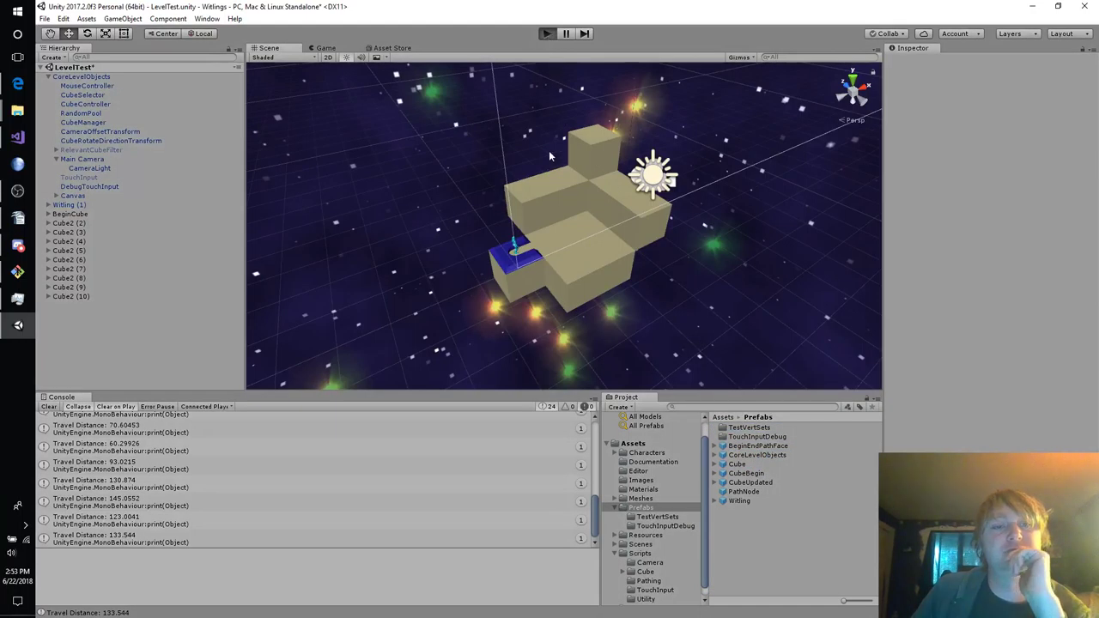
{"action": "left_click", "coordinate": [557, 226]}
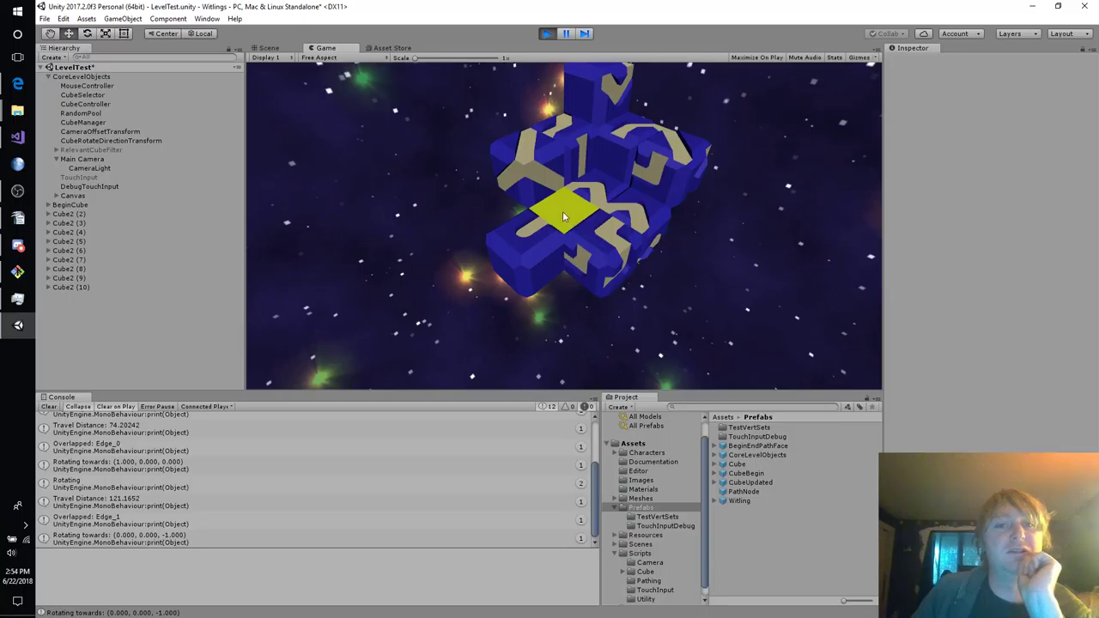
{"action": "left_click_drag", "start_coordinate": [563, 212], "coordinate": [497, 167]}
{"action": "left_click_drag", "start_coordinate": [573, 210], "coordinate": [511, 173]}
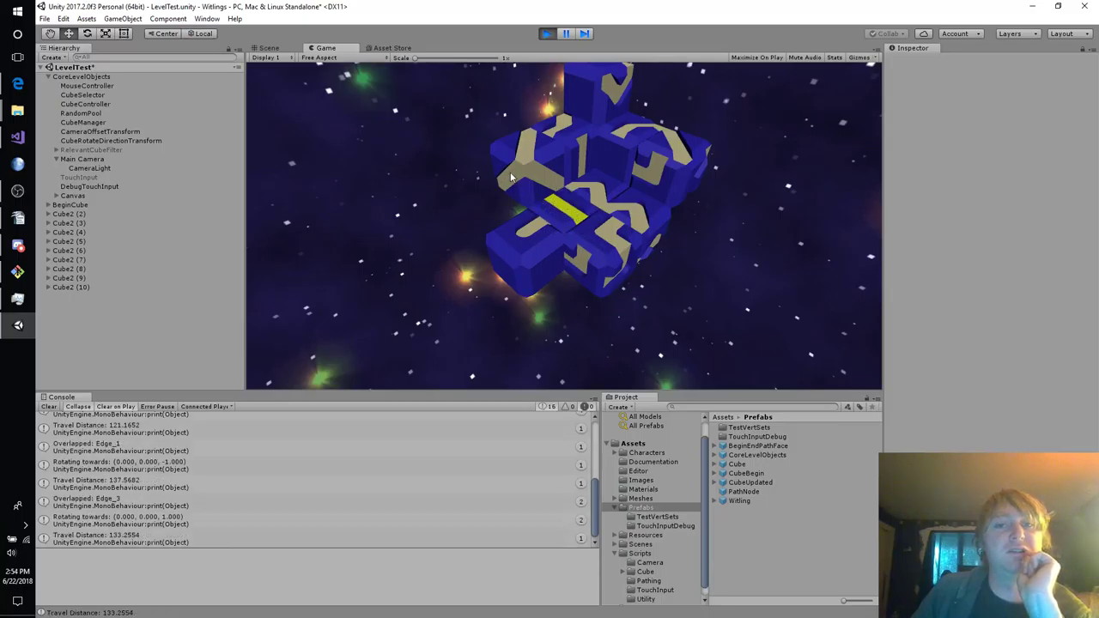
{"action": "left_click", "coordinate": [546, 33]}
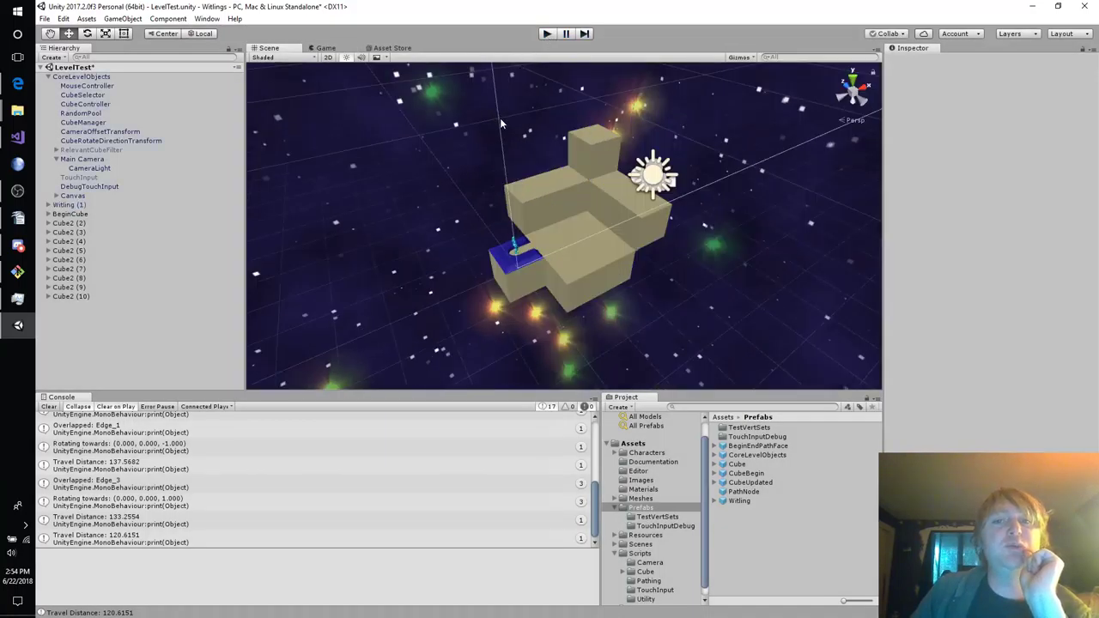
Inspect the components of the CubeUpdated prefab in the Prefabs folder.
{"action": "left_click", "coordinate": [747, 484]}
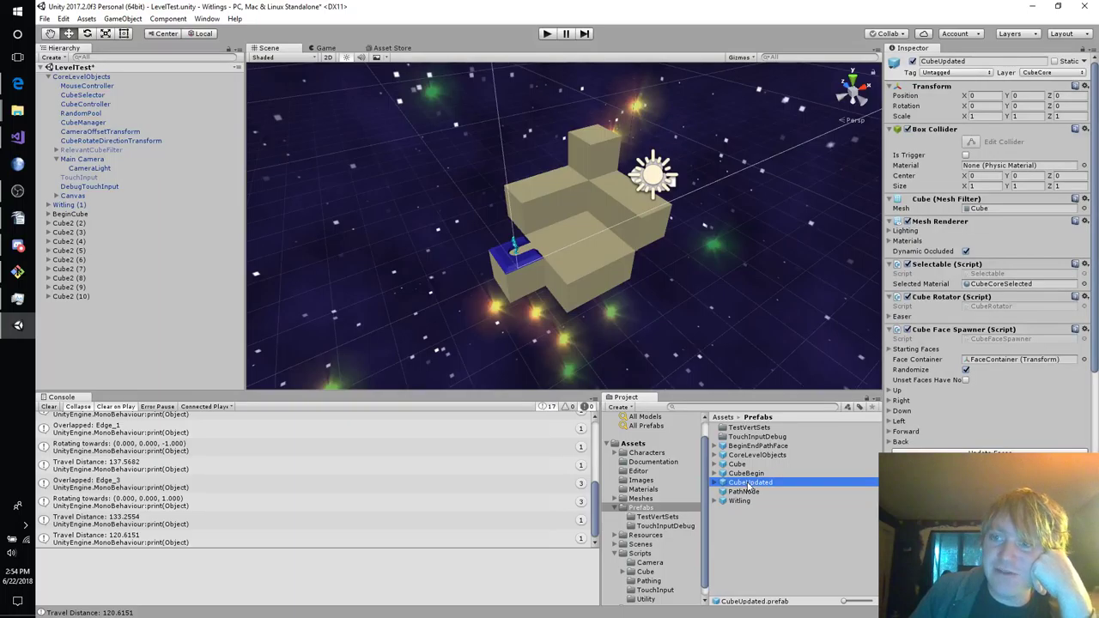
{"action": "scroll", "coordinate": [1039, 280], "scroll_direction": "down", "scroll_amount": 5}
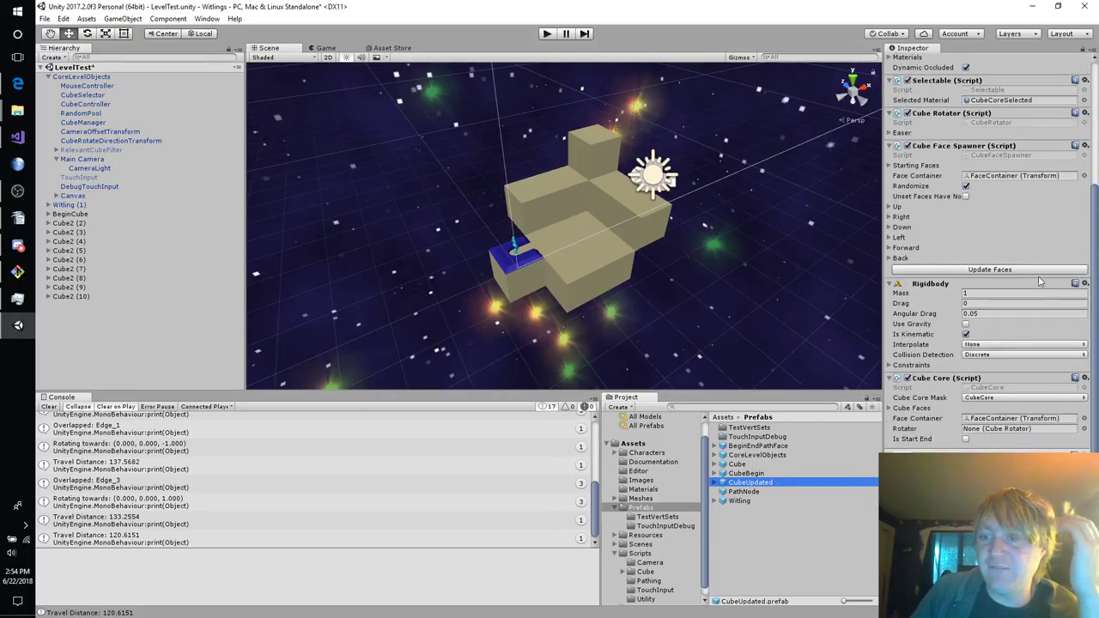
{"action": "scroll", "coordinate": [1036, 282], "scroll_direction": "up", "scroll_amount": 5}
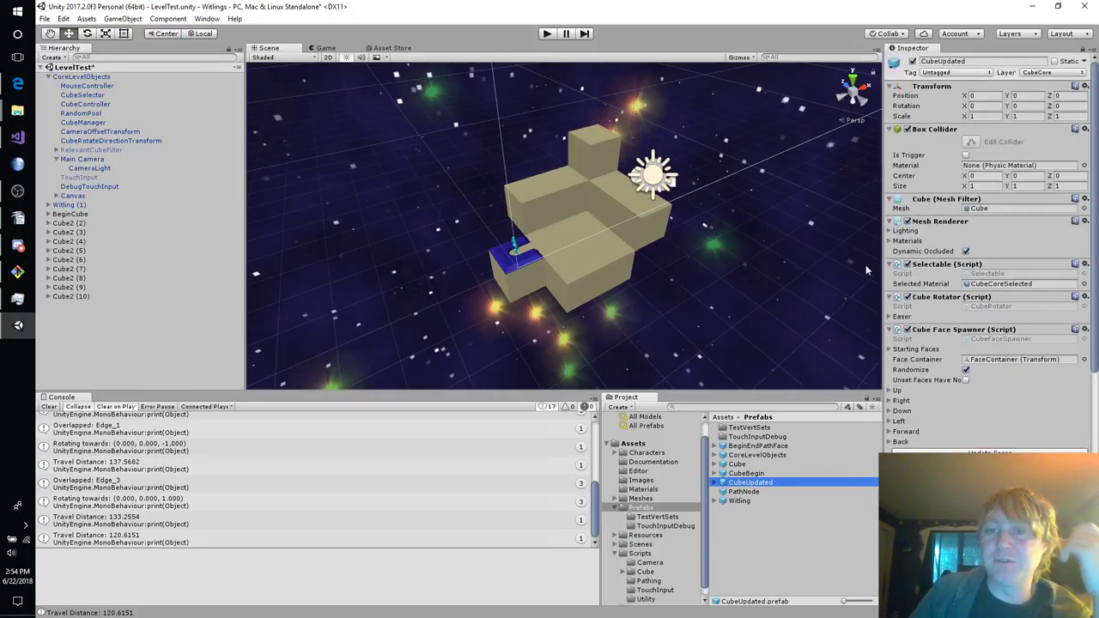
Open the TouchInputTest scene from the Scenes folder, saving the changes to LevelTest.
{"action": "left_click", "coordinate": [644, 545]}
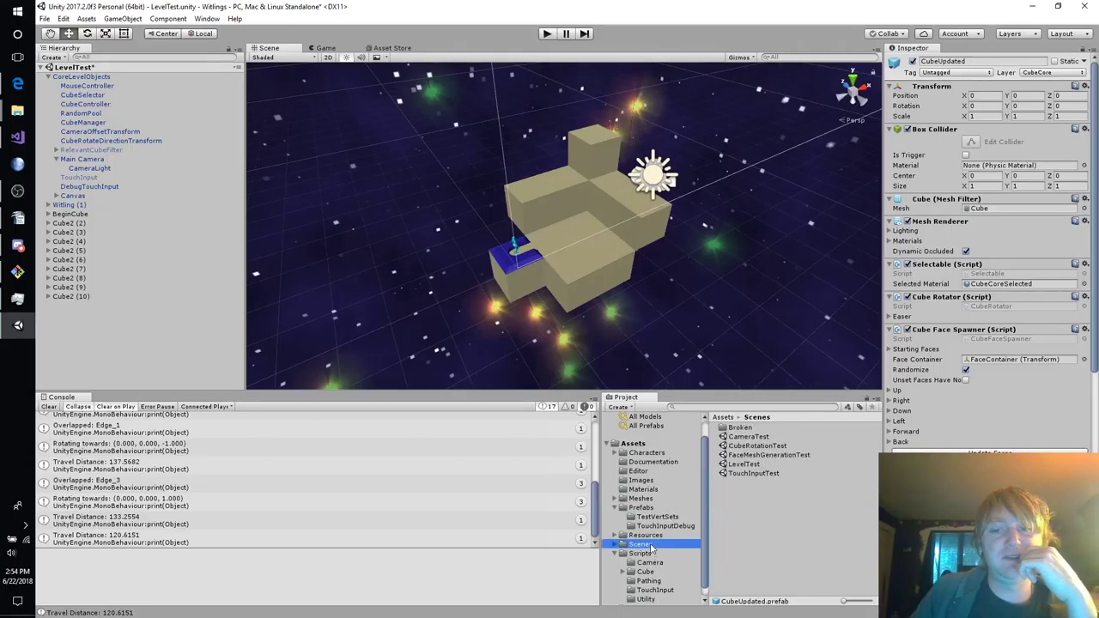
{"action": "double_click", "coordinate": [752, 473]}
{"action": "left_click", "coordinate": [554, 339]}
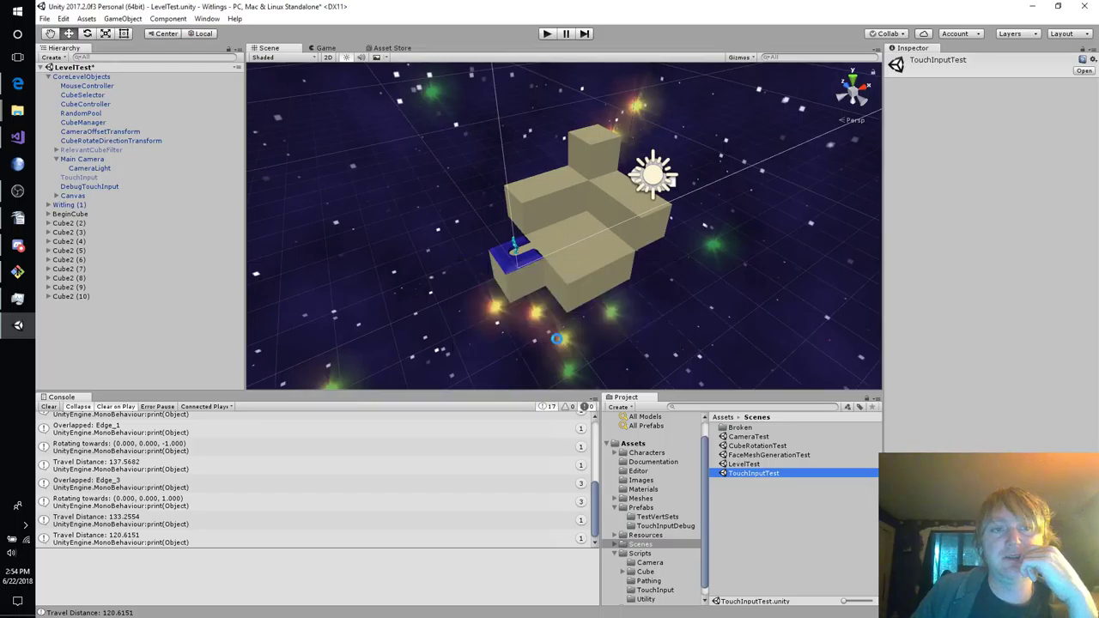
Duplicate the CubeUpdated cube and snap the copy beside the original at X 5.
{"action": "left_click", "coordinate": [639, 211]}
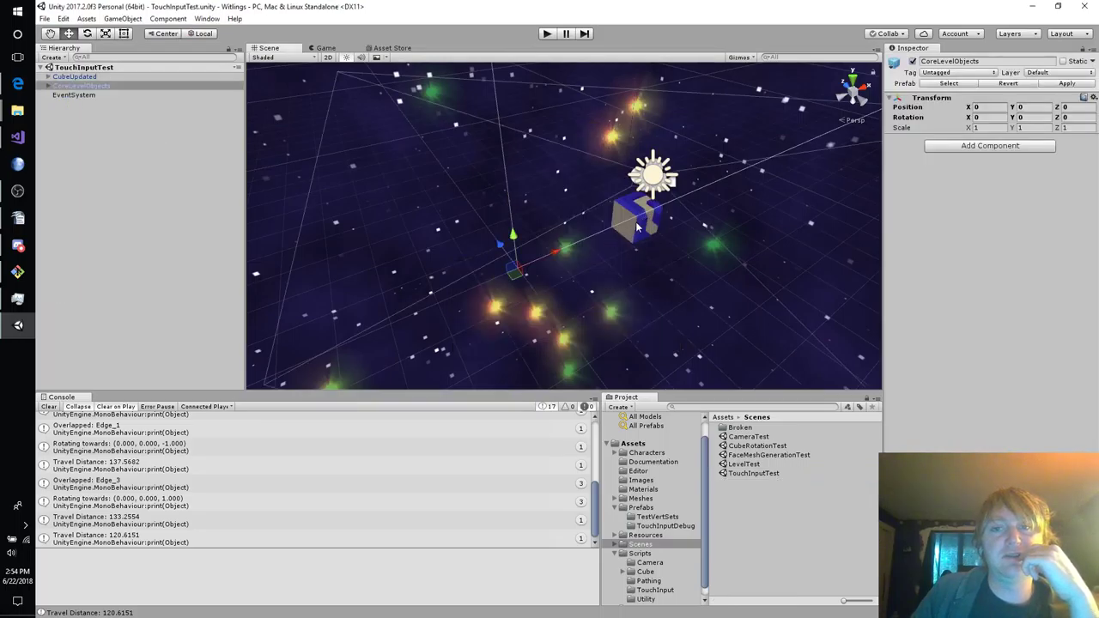
{"action": "left_click", "coordinate": [637, 225]}
{"action": "right_click_drag", "start_coordinate": [647, 277], "coordinate": [596, 293]}
{"action": "key", "text": "d"}
{"action": "key", "text": "w"}
{"action": "left_click_drag", "start_coordinate": [595, 293], "coordinate": [590, 295], "text": "alt"}
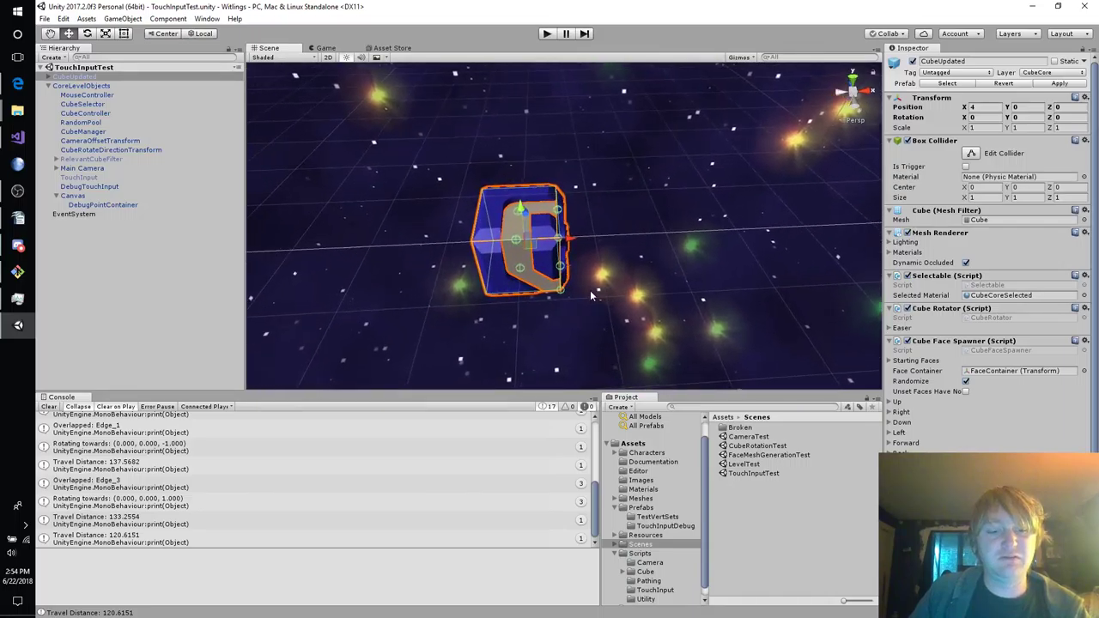
{"action": "mouse_move", "coordinate": [570, 251]}
{"action": "left_mouse_down"}
{"action": "mouse_move", "coordinate": [582, 249]}
{"action": "mouse_move", "coordinate": [563, 248]}
{"action": "left_mouse_up"}
{"action": "key", "text": "ctrl+z"}
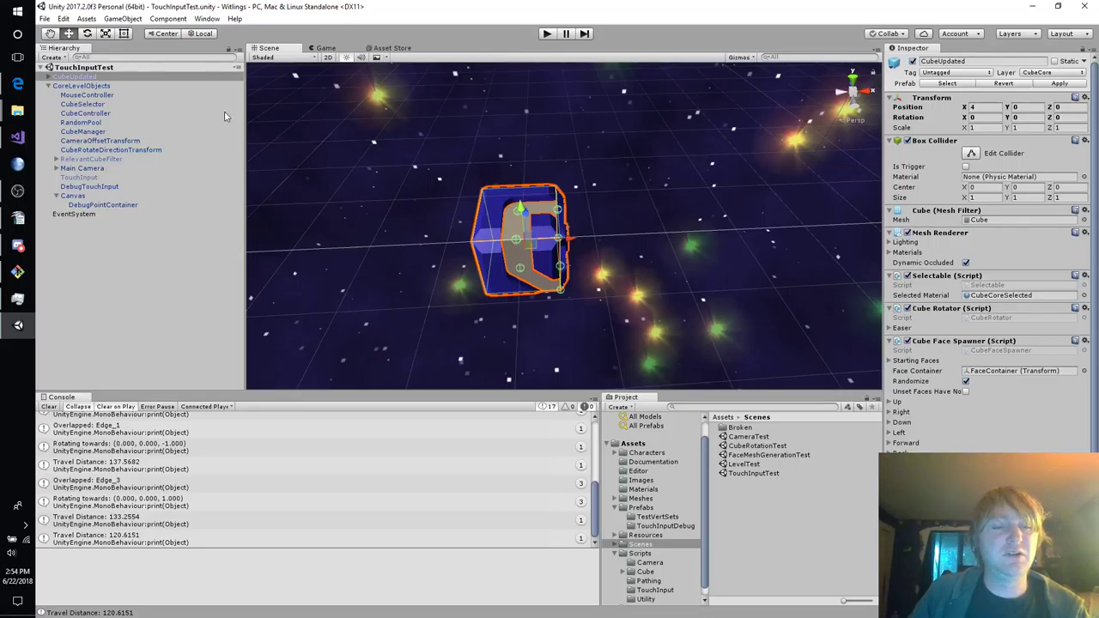
{"action": "key", "text": "ctrl+d"}
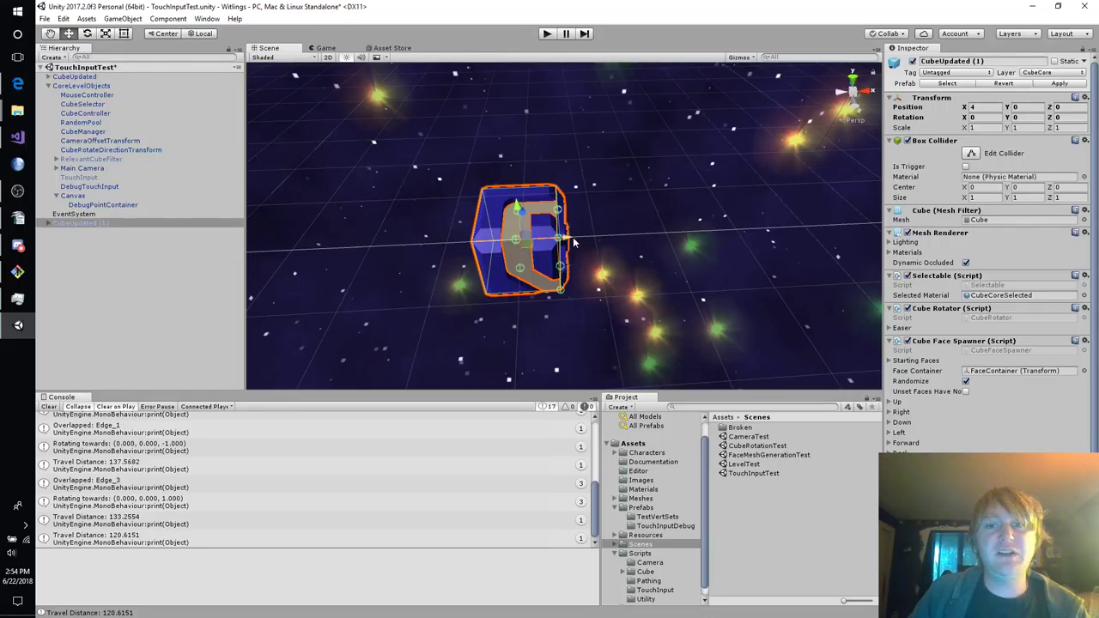
{"action": "left_click_drag", "start_coordinate": [611, 238], "coordinate": [623, 238], "text": "ctrl"}
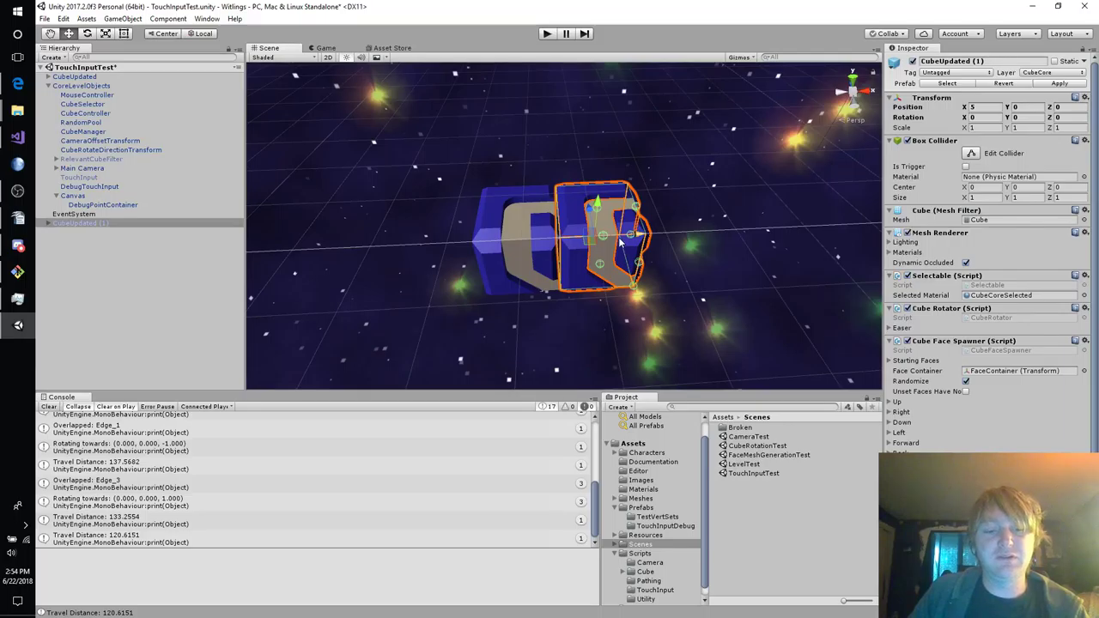
Duplicate the cube twice more to complete a two-by-two base behind the front pair, with the last copy at X 4, Z 1.
{"action": "key", "text": "ctrl+d"}
{"action": "left_click_drag", "start_coordinate": [593, 219], "coordinate": [544, 201], "text": "ctrl"}
{"action": "key", "text": "ctrl+d"}
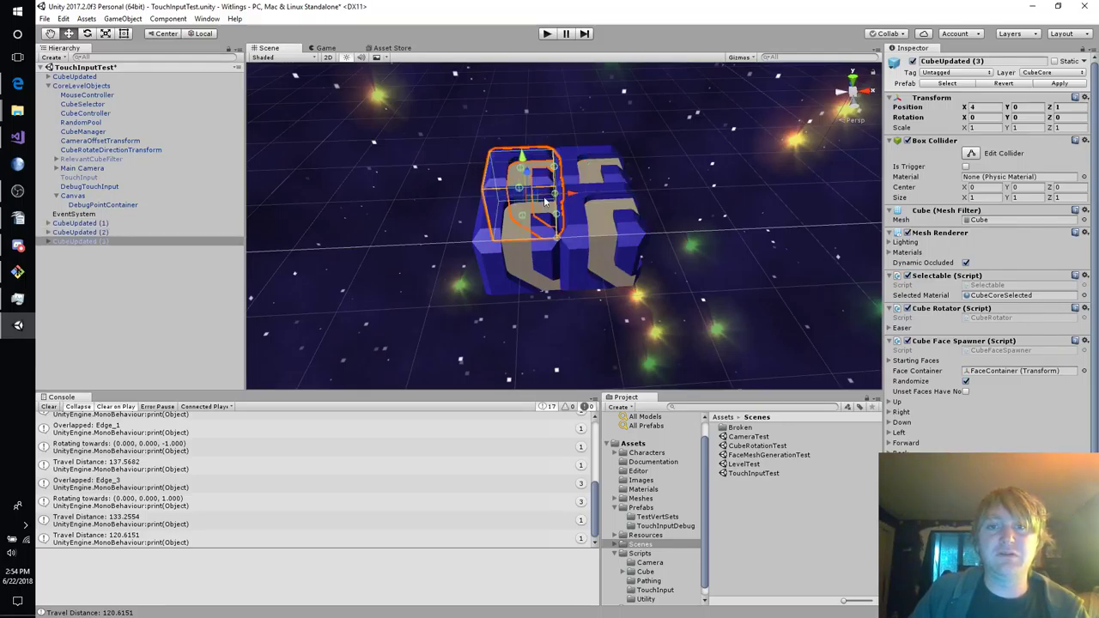
Add four more duplicates around the two-by-two base, placing the last one at X 6, Y 1, Z 0.
{"action": "key", "text": "ctrl+d"}
{"action": "left_click_drag", "start_coordinate": [526, 160], "coordinate": [676, 157], "text": "ctrl"}
{"action": "key", "text": "ctrl+d"}
{"action": "key", "text": "ctrl+d"}
{"action": "key", "text": "ctrl+d"}
Run TouchInputTest and test tapping cubes to select them and swiping across them to rotate them.
{"action": "left_click", "coordinate": [546, 34]}
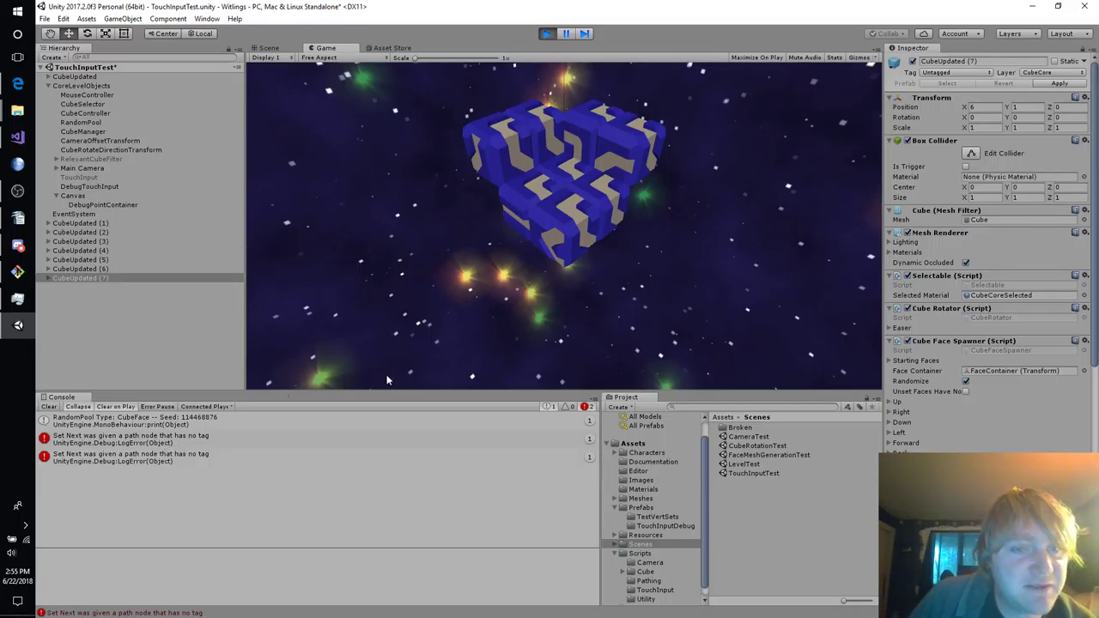
{"action": "left_click", "coordinate": [569, 218]}
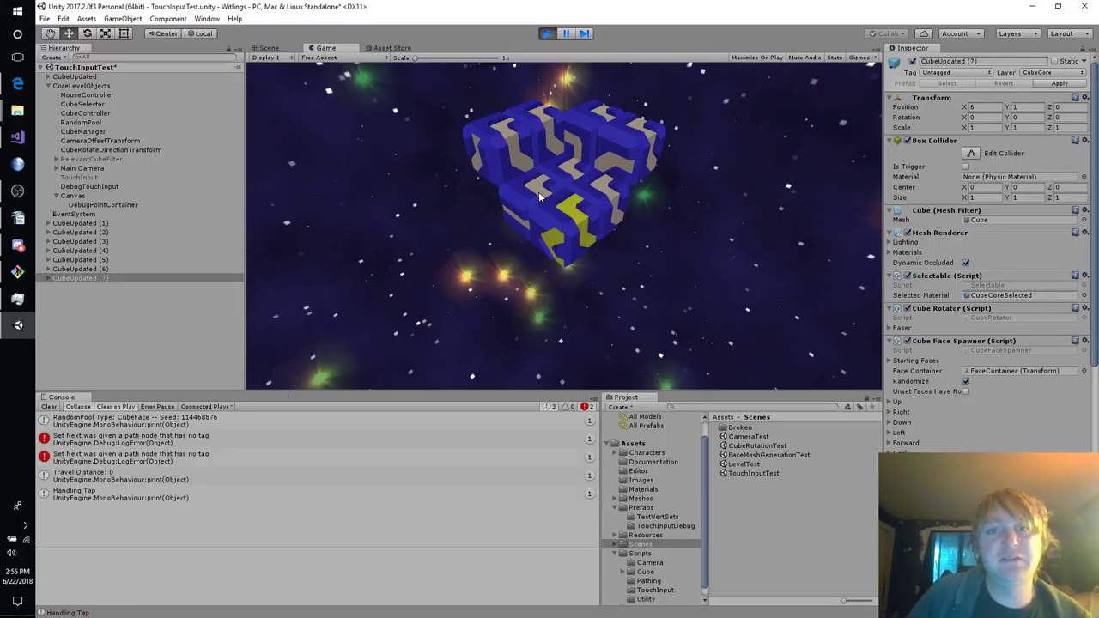
{"action": "left_click", "coordinate": [605, 235]}
{"action": "left_click", "coordinate": [605, 194]}
{"action": "left_click", "coordinate": [529, 249]}
{"action": "left_click", "coordinate": [574, 212]}
{"action": "left_click_drag", "start_coordinate": [573, 212], "coordinate": [530, 187]}
{"action": "left_click", "coordinate": [530, 191]}
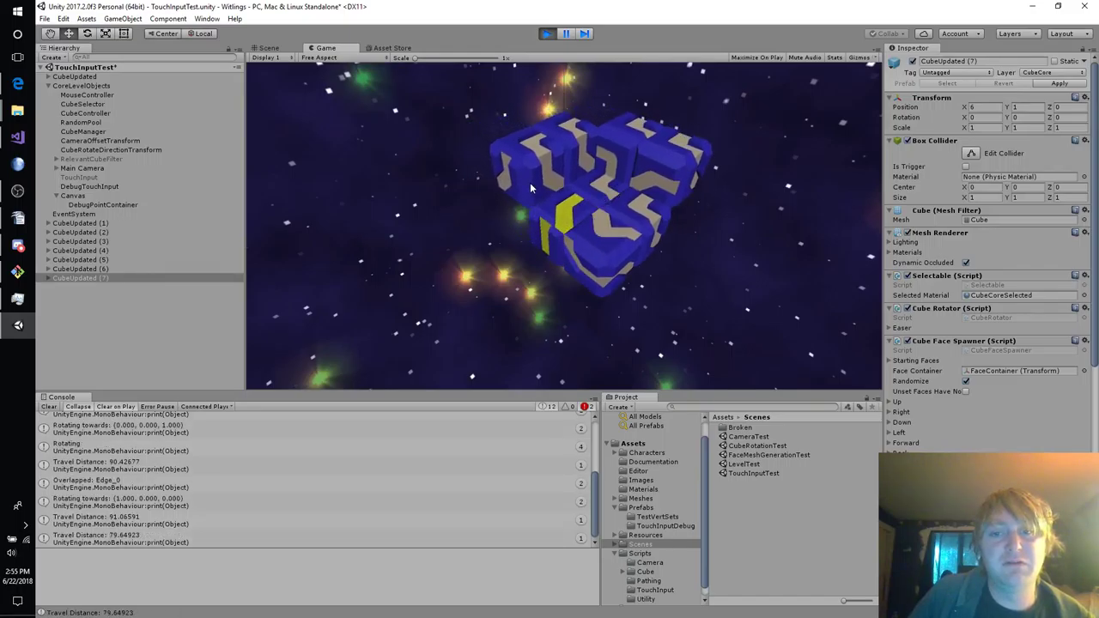
{"action": "left_click", "coordinate": [532, 171]}
{"action": "left_click_drag", "start_coordinate": [576, 218], "coordinate": [527, 177]}
{"action": "left_click_drag", "start_coordinate": [565, 212], "coordinate": [534, 230]}
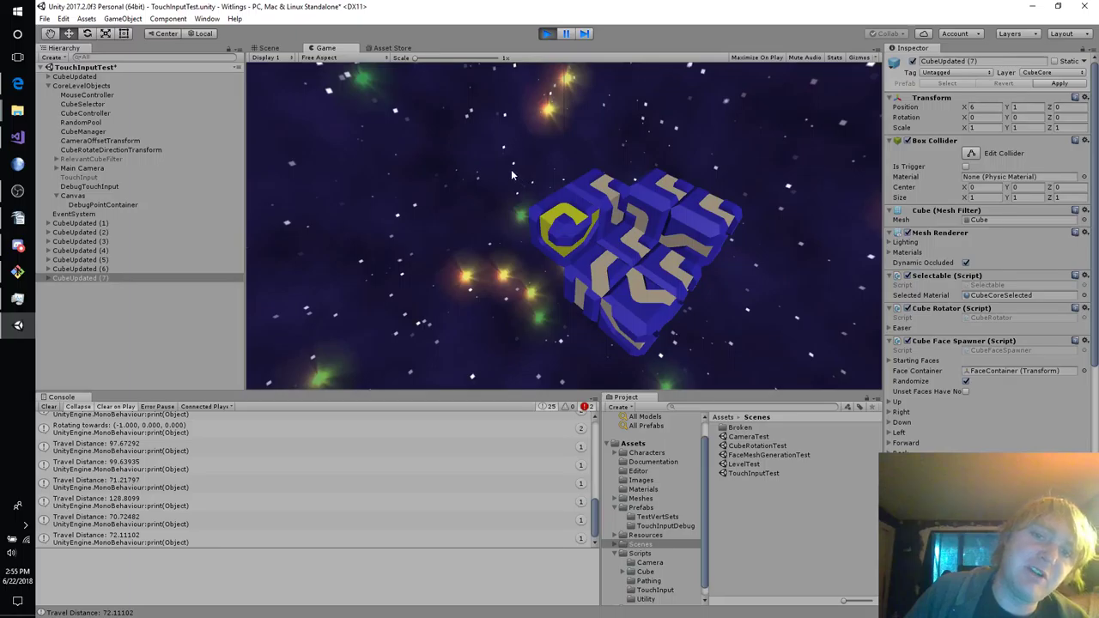
Test swipe rotation in different directions on the upper cubes of the cluster, switching the selection between them.
{"action": "left_click_drag", "start_coordinate": [511, 174], "coordinate": [511, 175]}
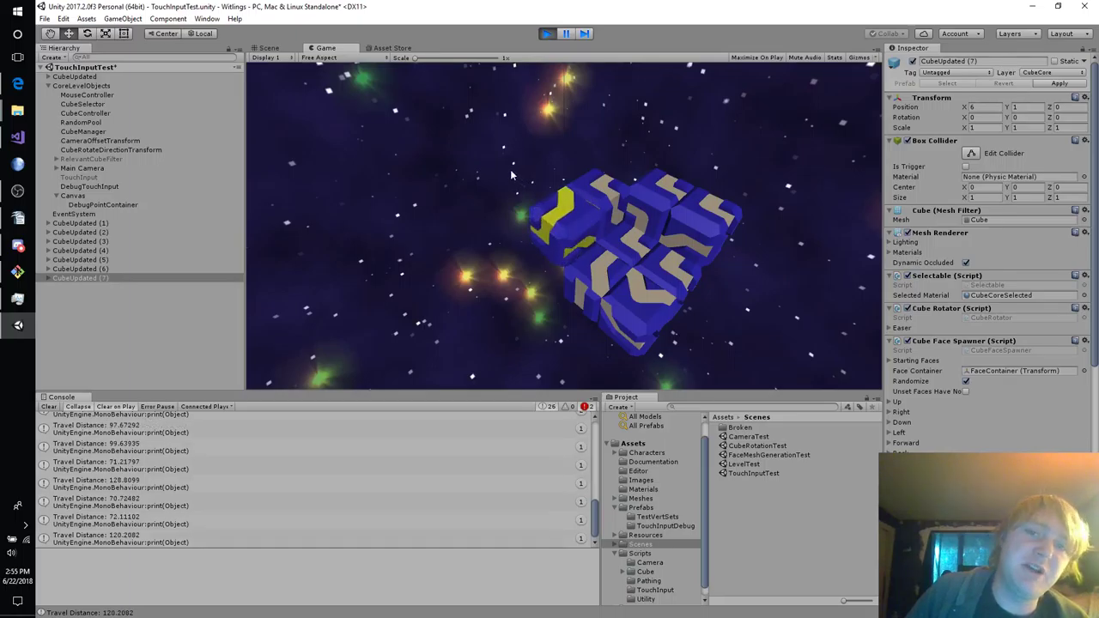
{"action": "left_click_drag", "start_coordinate": [609, 179], "coordinate": [587, 230]}
{"action": "left_click", "coordinate": [610, 179]}
{"action": "left_click", "coordinate": [578, 218]}
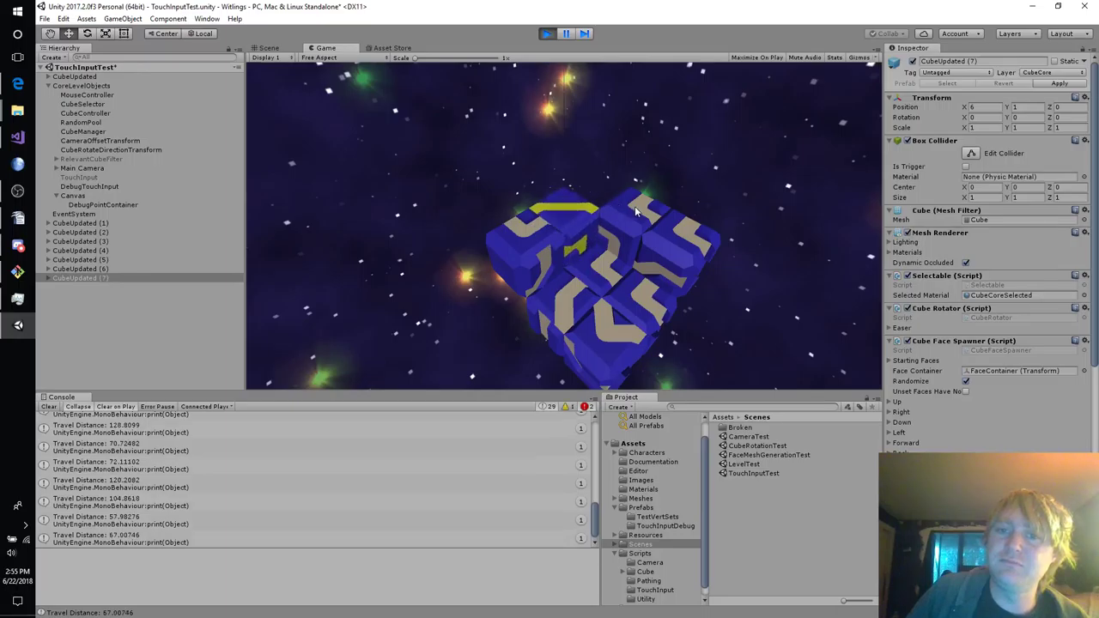
{"action": "left_click_drag", "start_coordinate": [525, 251], "coordinate": [572, 260]}
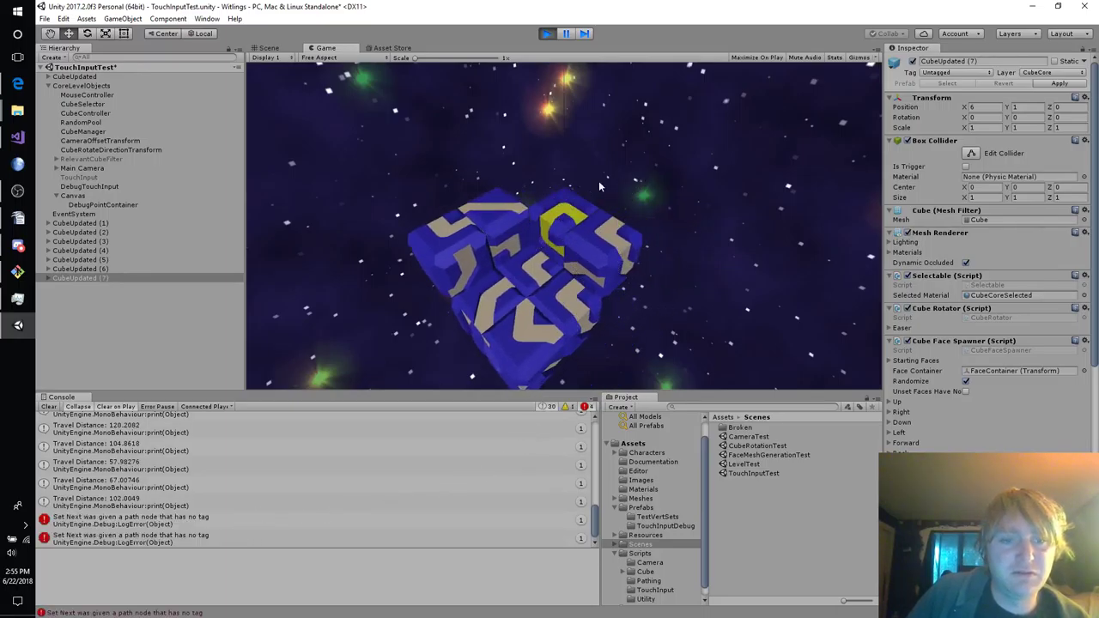
{"action": "left_click_drag", "start_coordinate": [599, 186], "coordinate": [625, 166]}
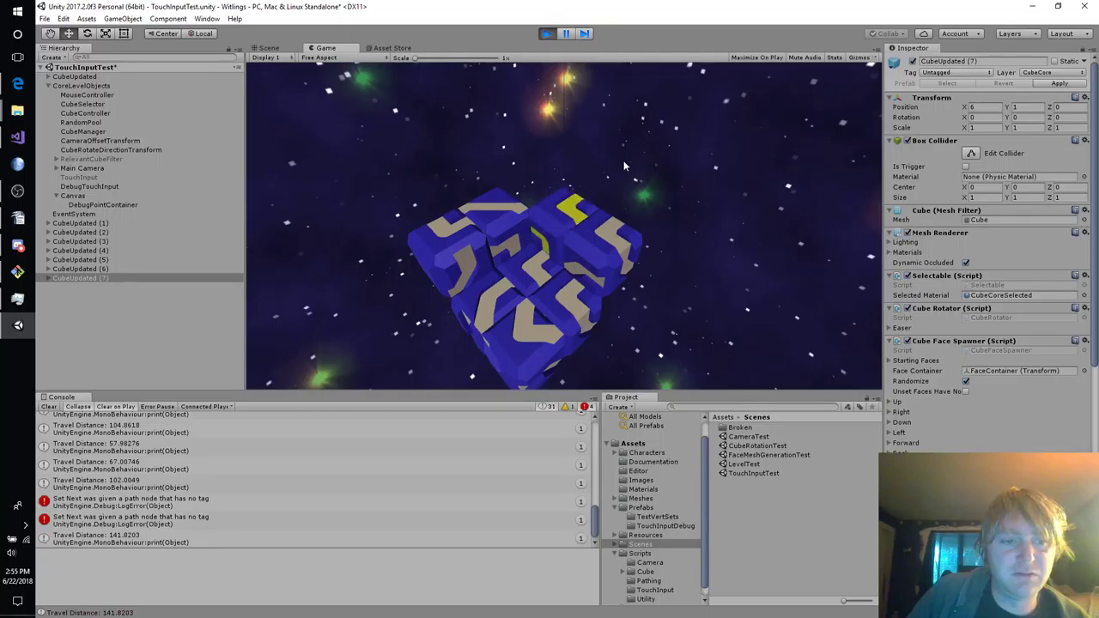
{"action": "left_click_drag", "start_coordinate": [469, 179], "coordinate": [473, 203]}
{"action": "left_click", "coordinate": [488, 203]}
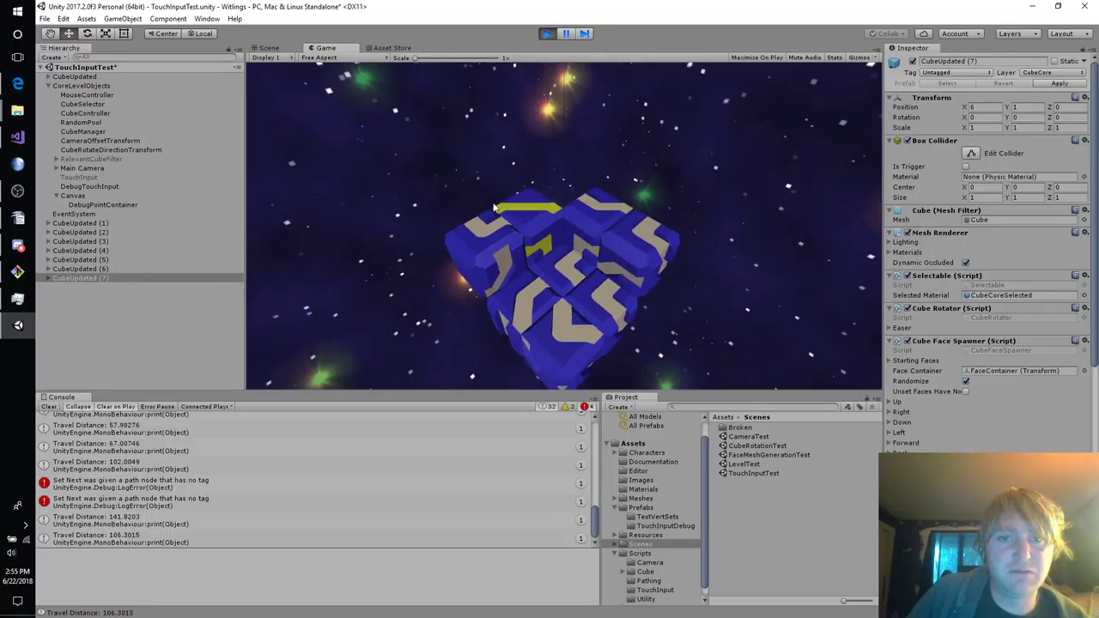
{"action": "left_click_drag", "start_coordinate": [569, 218], "coordinate": [631, 274]}
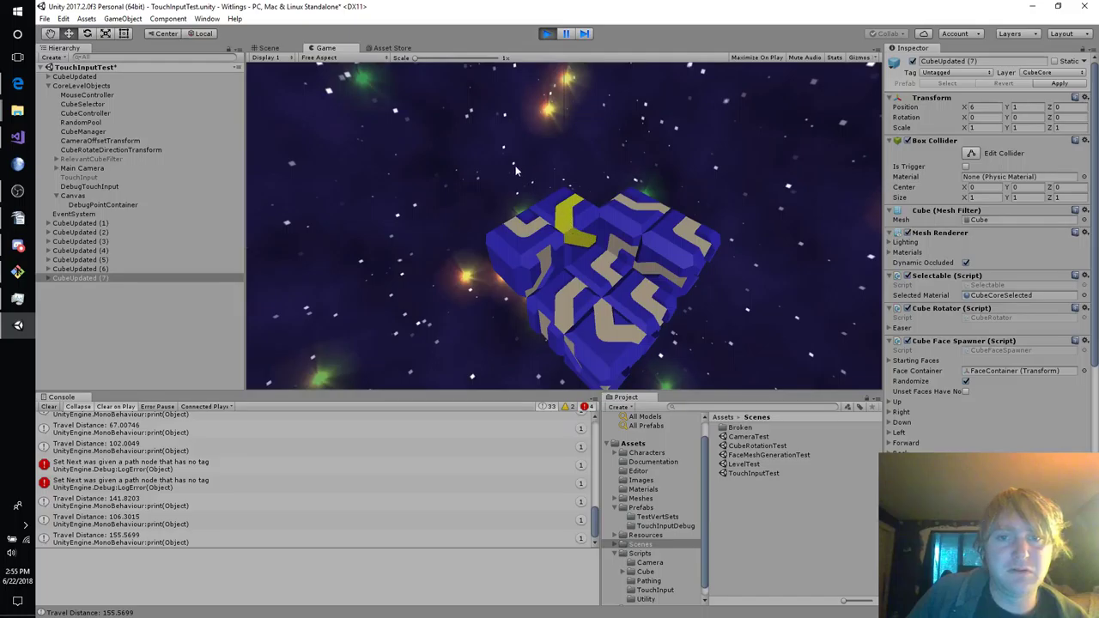
{"action": "left_click_drag", "start_coordinate": [589, 238], "coordinate": [614, 238]}
{"action": "mouse_move", "coordinate": [504, 161]}
{"action": "left_mouse_down"}
{"action": "mouse_move", "coordinate": [571, 198]}
{"action": "mouse_move", "coordinate": [507, 172]}
{"action": "left_mouse_up"}
{"action": "left_click_drag", "start_coordinate": [571, 213], "coordinate": [610, 184]}
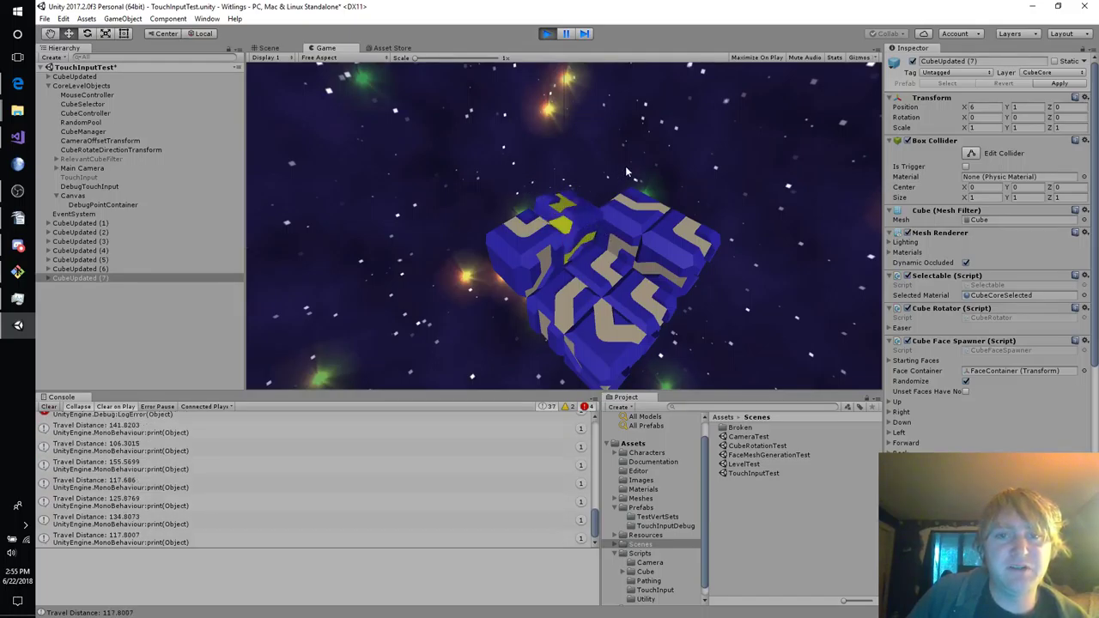
{"action": "left_click_drag", "start_coordinate": [575, 217], "coordinate": [618, 184]}
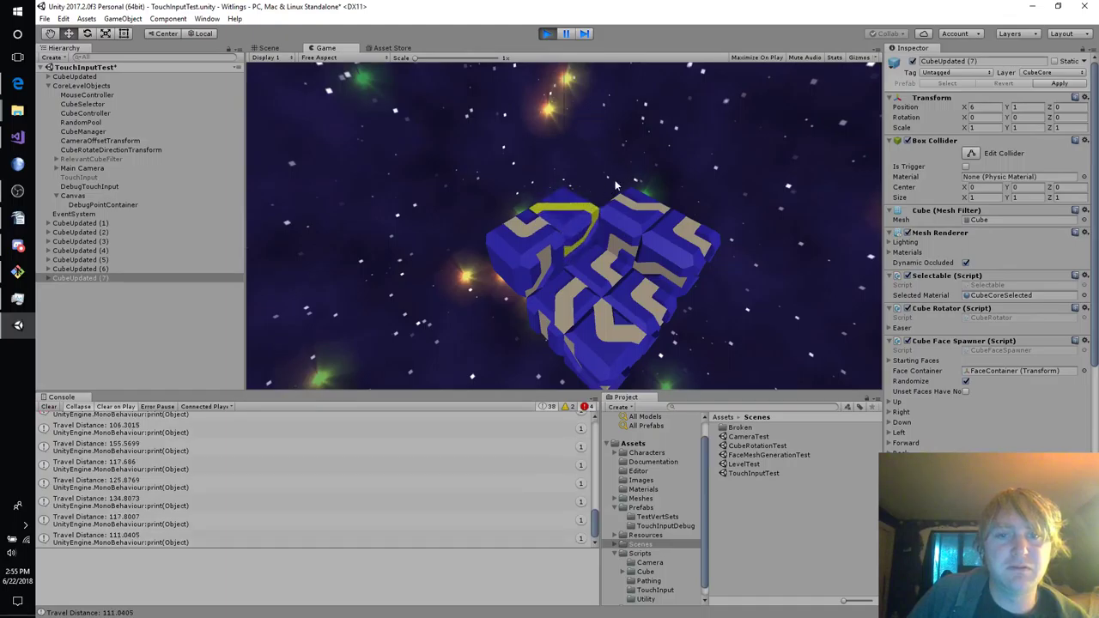
{"action": "left_click_drag", "start_coordinate": [579, 216], "coordinate": [666, 302]}
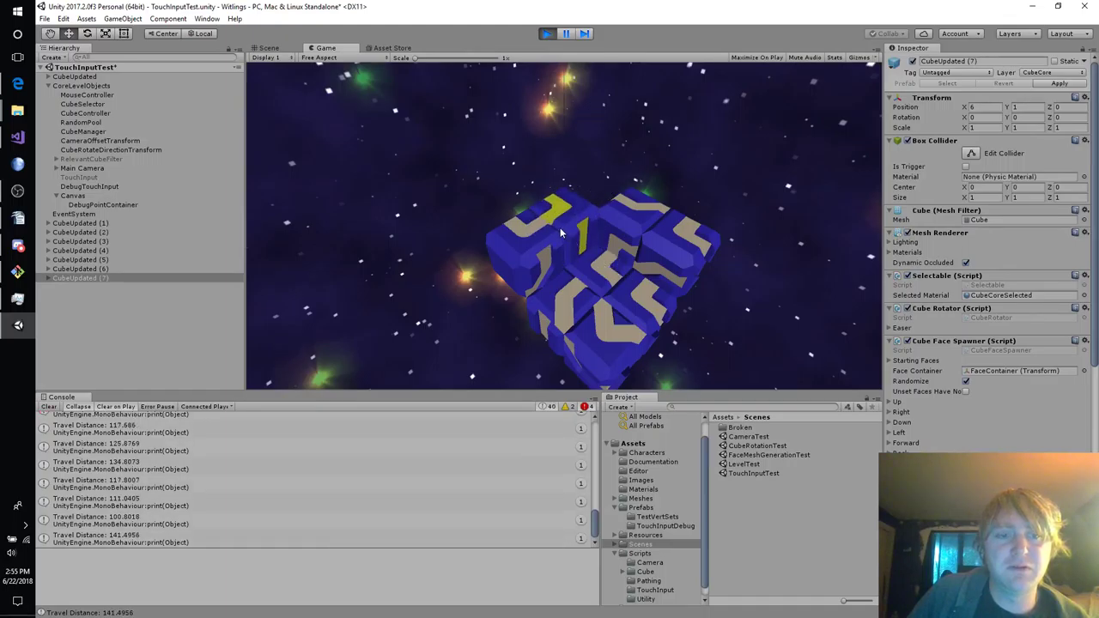
Select the cluster's front cube, orbit the game camera to another side, and select a cube there.
{"action": "left_click", "coordinate": [617, 320]}
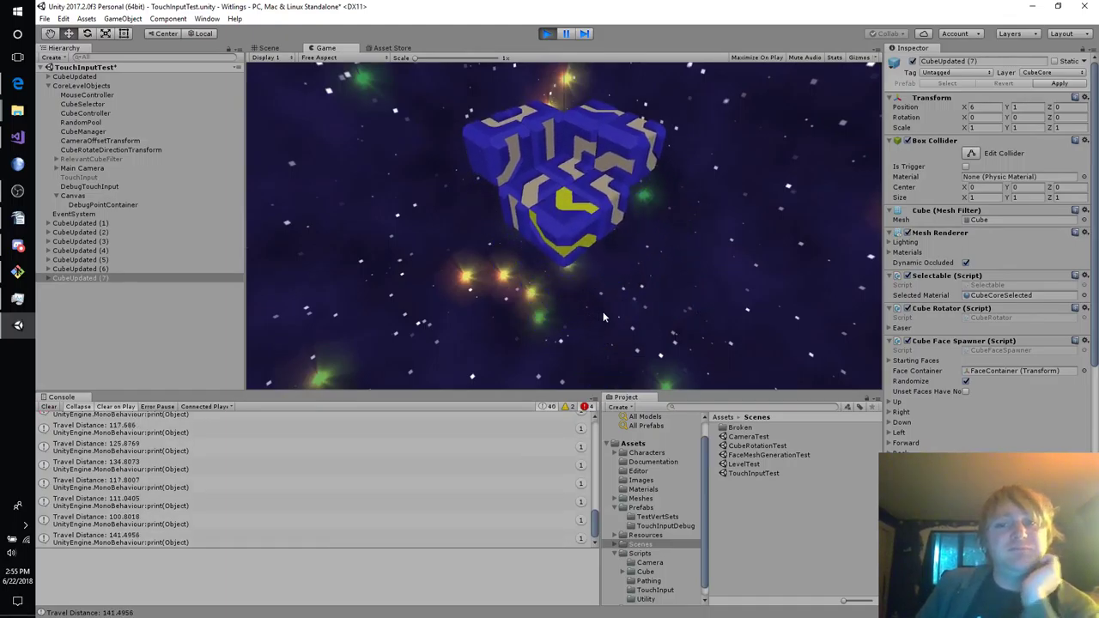
{"action": "right_click_drag", "start_coordinate": [609, 302], "coordinate": [570, 284]}
{"action": "left_click", "coordinate": [525, 261]}
{"action": "left_click", "coordinate": [529, 270]}
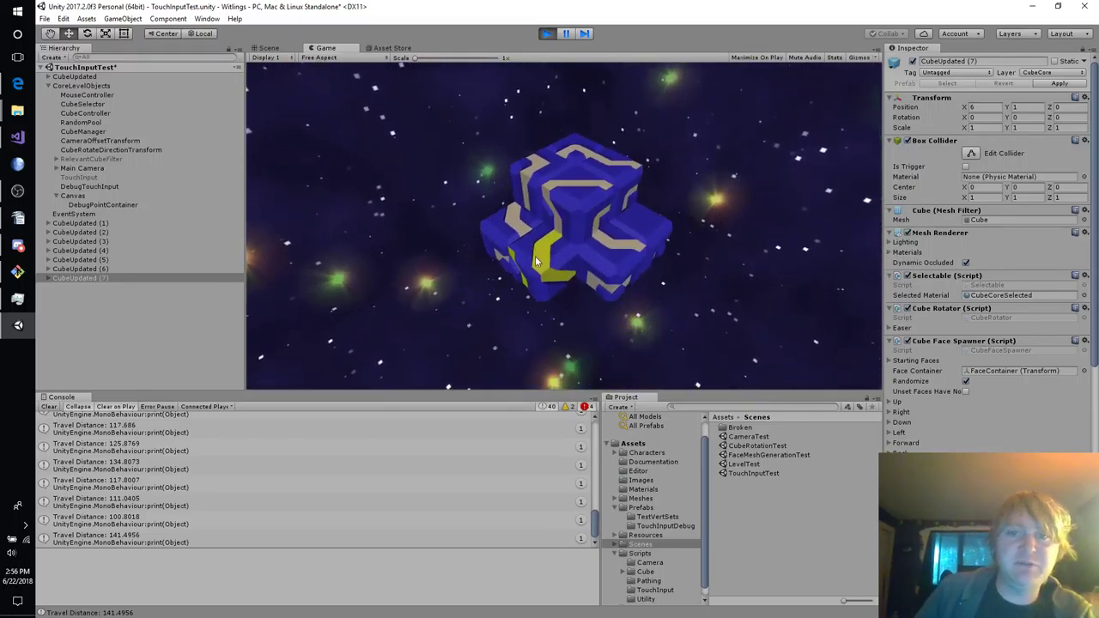
Test another cube rotation, orbit the game camera around the cluster, and select the lower cube beside the raised pair.
{"action": "left_click", "coordinate": [648, 209]}
{"action": "left_click_drag", "start_coordinate": [537, 176], "coordinate": [507, 178]}
{"action": "left_click", "coordinate": [596, 262]}
{"action": "left_click", "coordinate": [557, 212]}
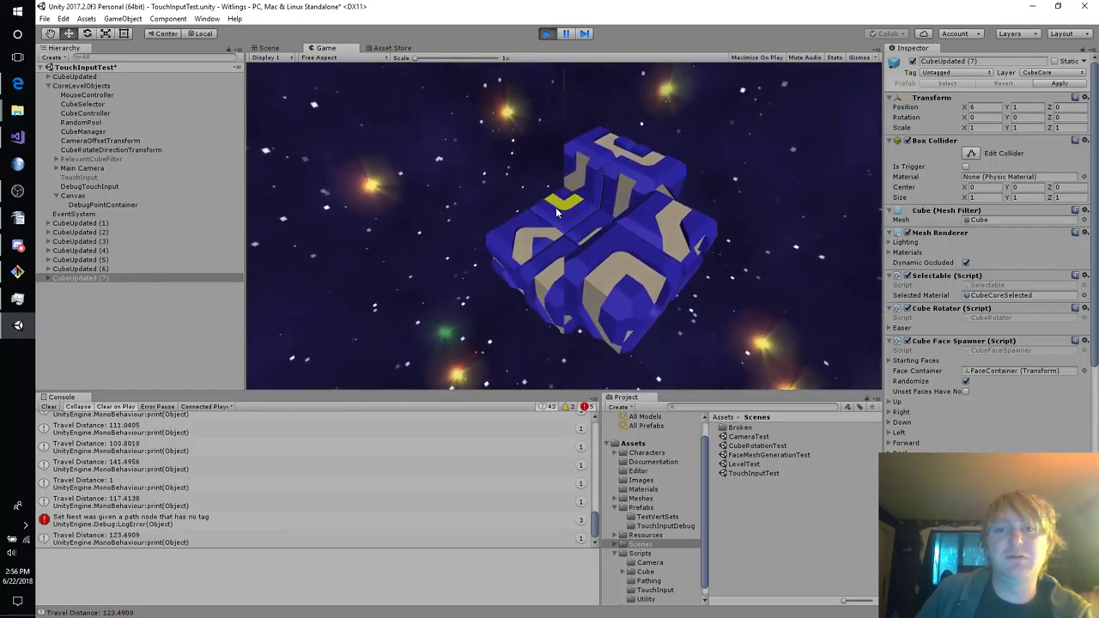
Swipe in several directions to test rotating the selected lower cube.
{"action": "left_click", "coordinate": [559, 207]}
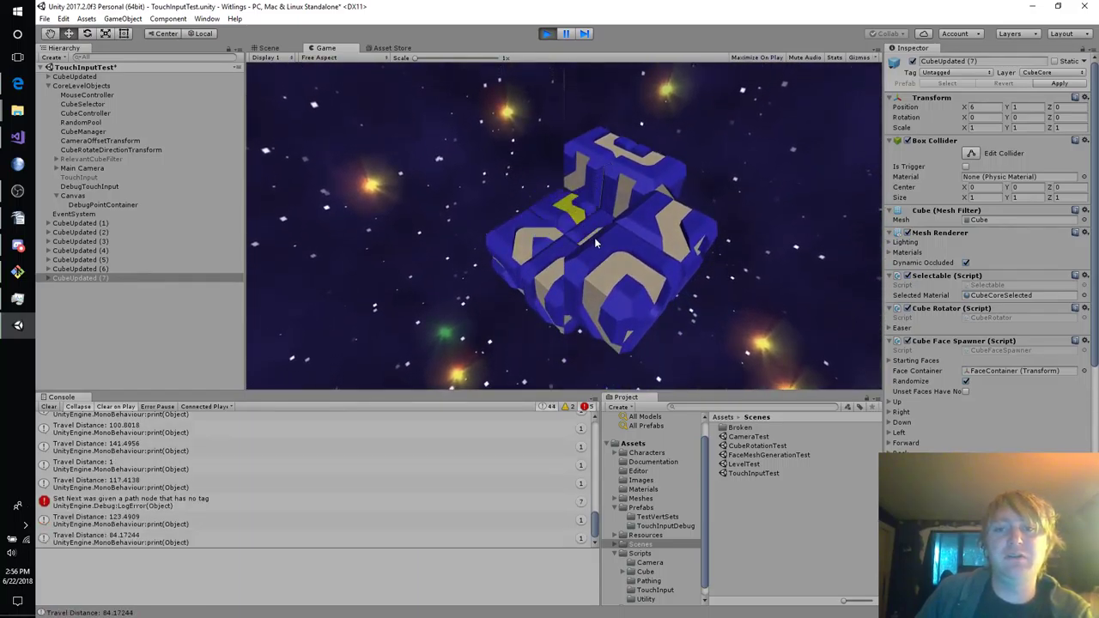
{"action": "left_click_drag", "start_coordinate": [500, 157], "coordinate": [500, 156]}
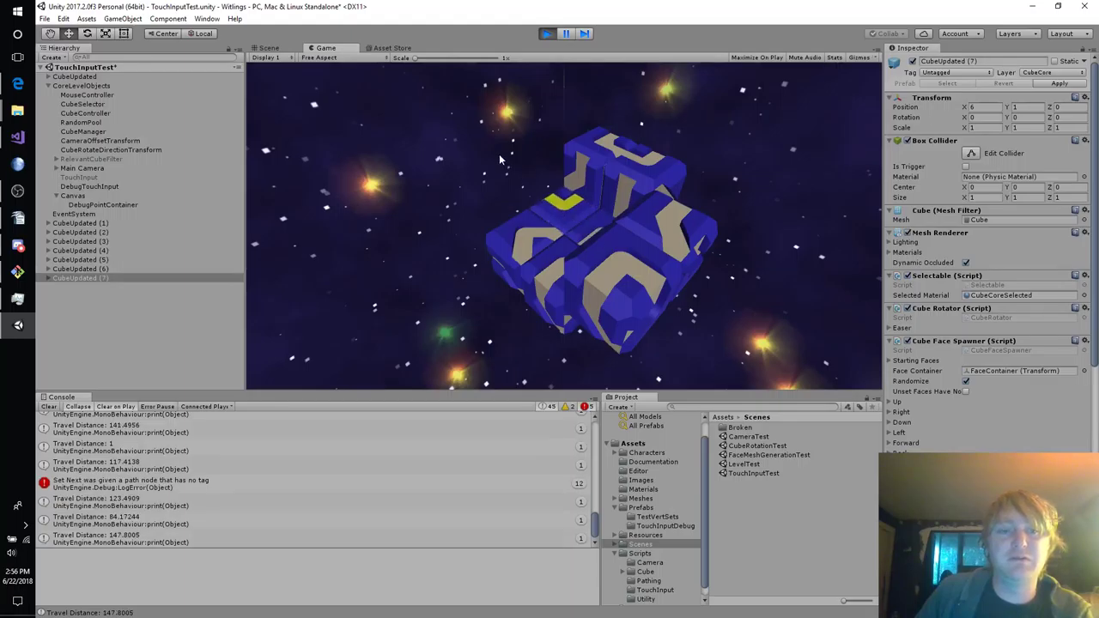
{"action": "left_click", "coordinate": [557, 220]}
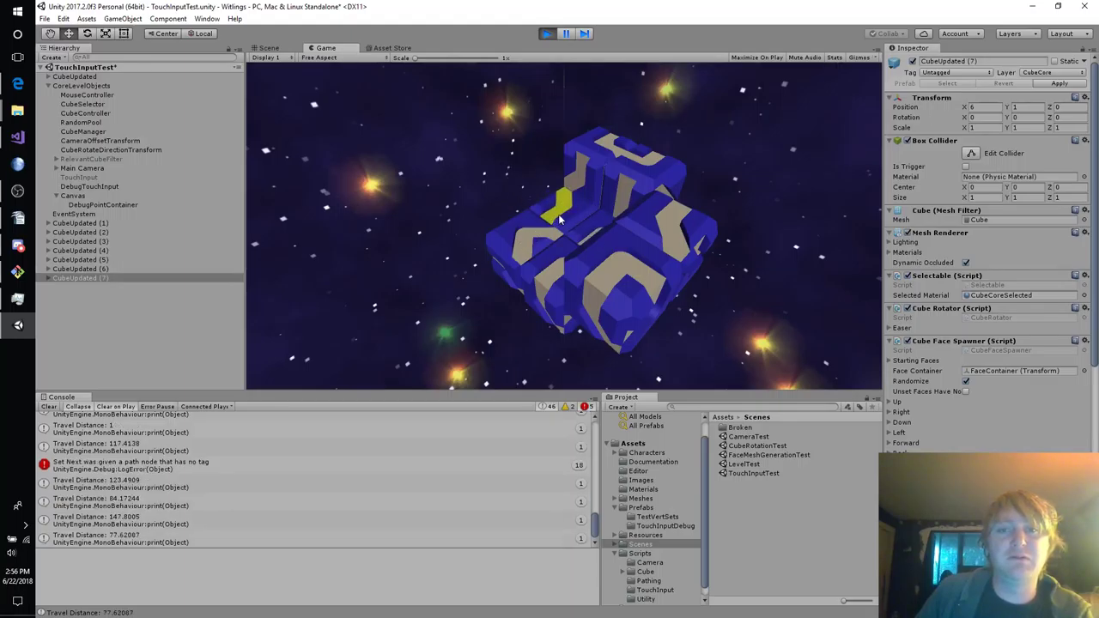
{"action": "left_click_drag", "start_coordinate": [634, 181], "coordinate": [634, 179]}
{"action": "left_click_drag", "start_coordinate": [564, 204], "coordinate": [602, 258]}
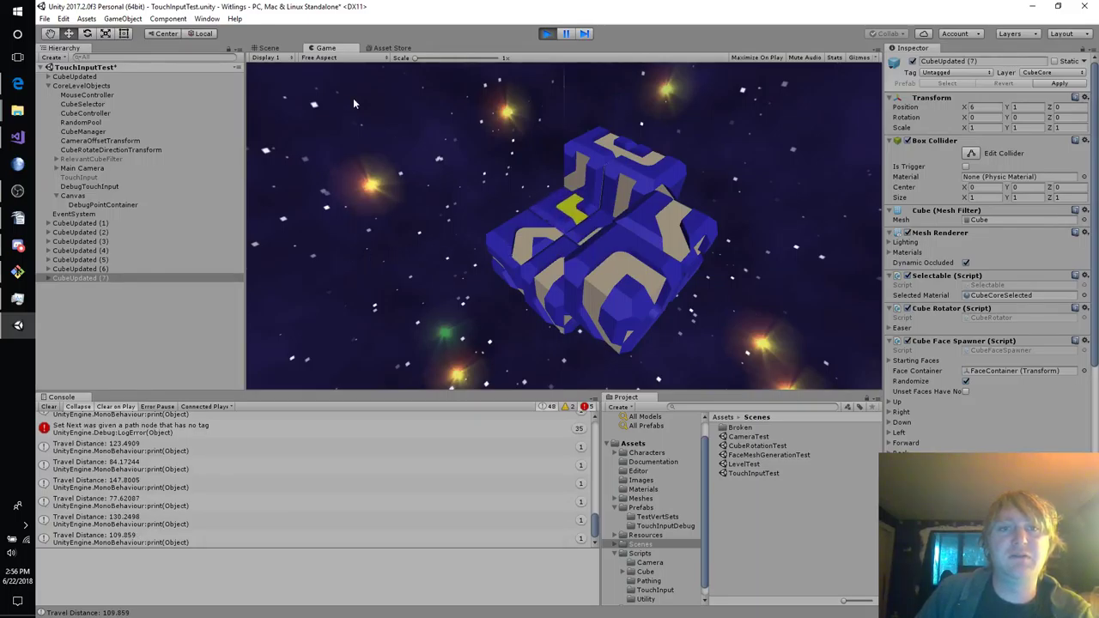
Select the highlighted cube, CubeUpdated (3), in the Scene view and show the details of the missing path node tag error.
{"action": "left_click", "coordinate": [279, 49]}
{"action": "left_click", "coordinate": [526, 165]}
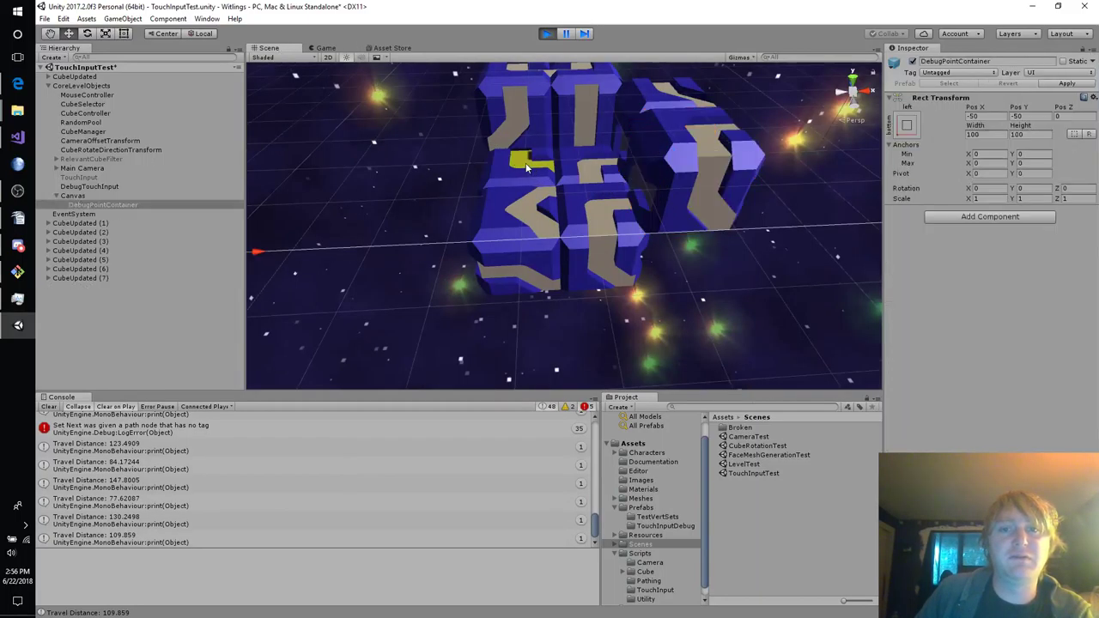
{"action": "left_click", "coordinate": [524, 165]}
{"action": "left_click", "coordinate": [521, 165]}
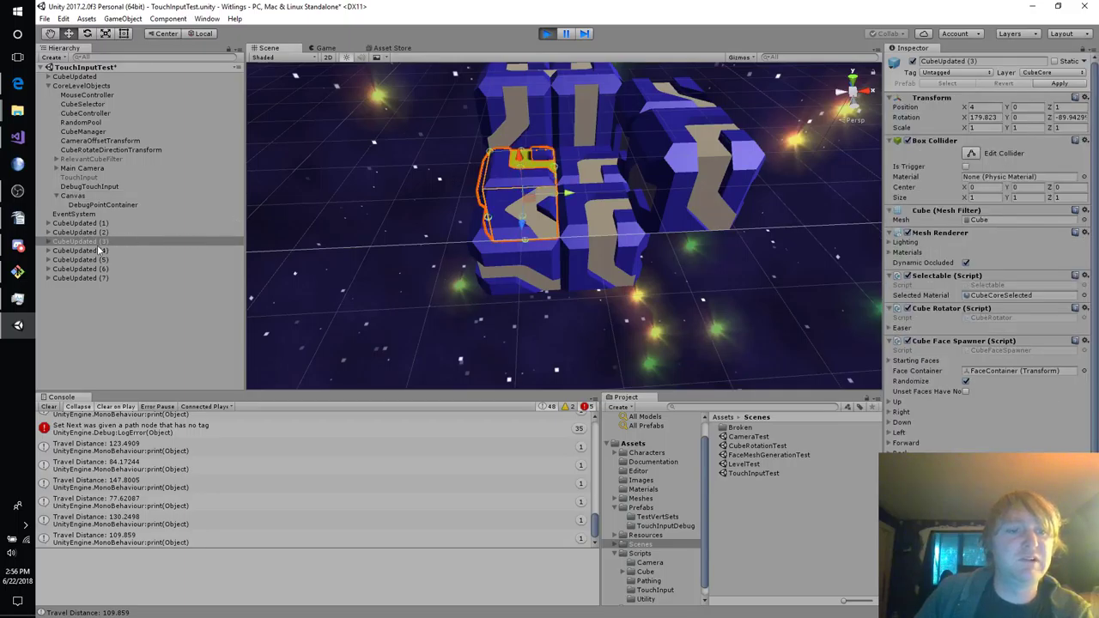
{"action": "left_click", "coordinate": [149, 437]}
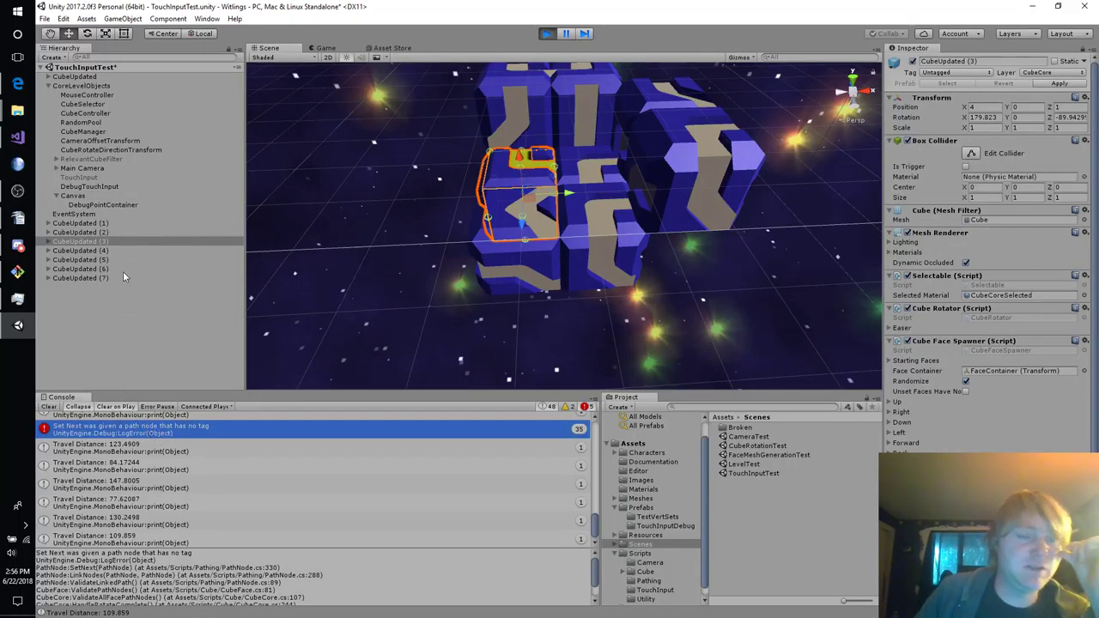
Expand CubeUpdated (3) down to the path nodes of UpFace's LPathFace(Clone) and inspect InnerNode.
{"action": "left_click", "coordinate": [48, 242]}
{"action": "left_click", "coordinate": [56, 251]}
{"action": "left_click", "coordinate": [65, 260]}
{"action": "left_click", "coordinate": [72, 269]}
{"action": "left_click", "coordinate": [80, 288]}
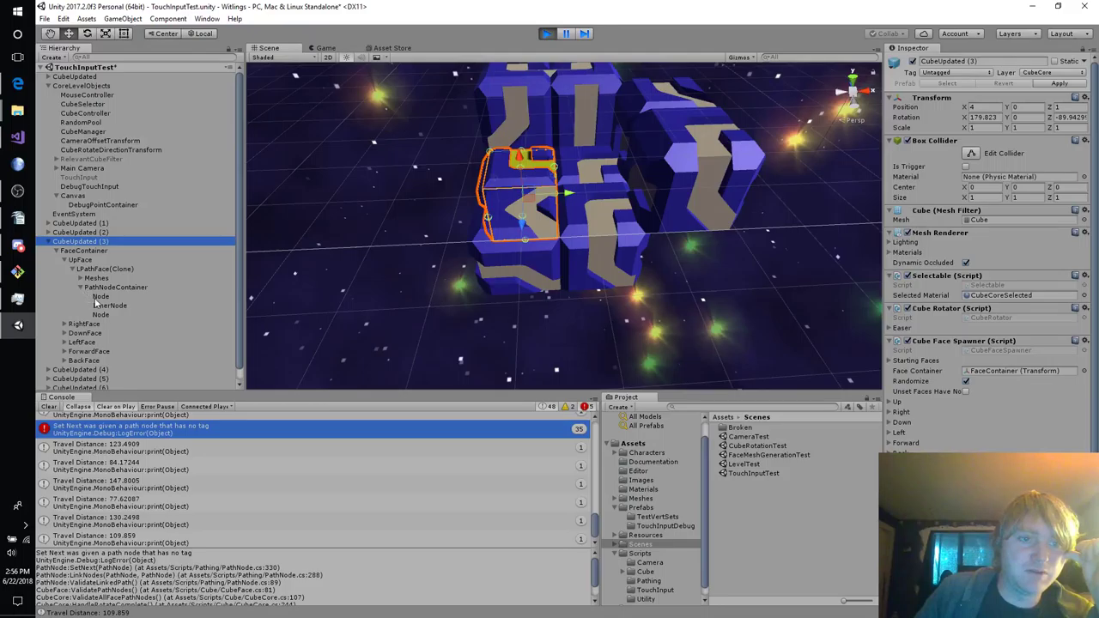
{"action": "left_click", "coordinate": [97, 304]}
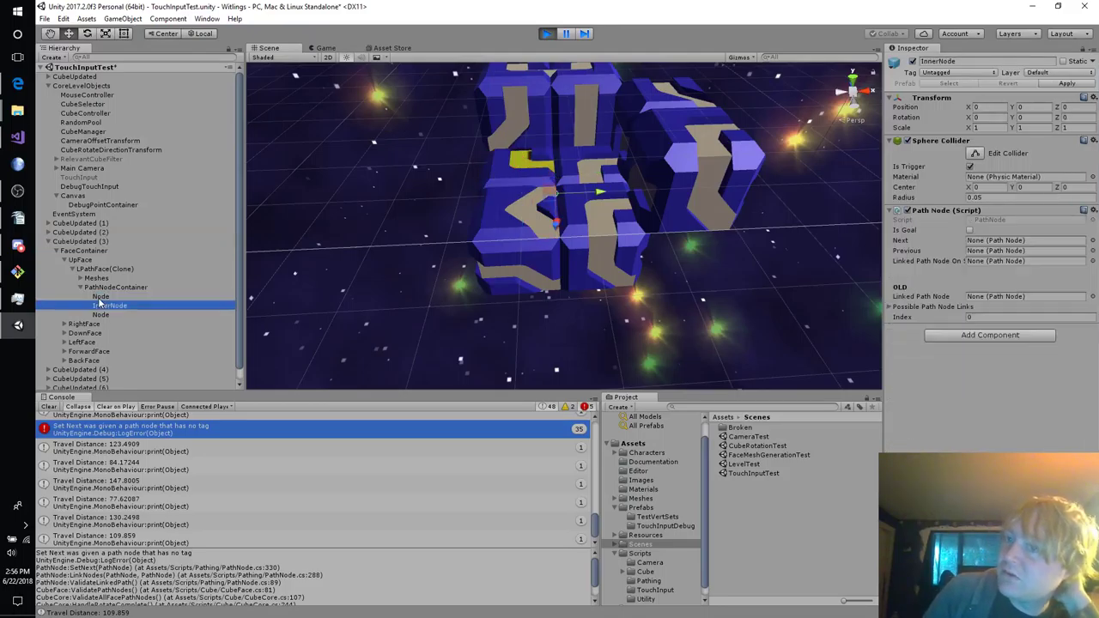
Compare the tags and Path Node links of the three nodes under UpFace's PathNodeContainer.
{"action": "key", "text": "Down"}
{"action": "key", "text": "Up"}
{"action": "key", "text": "Up"}
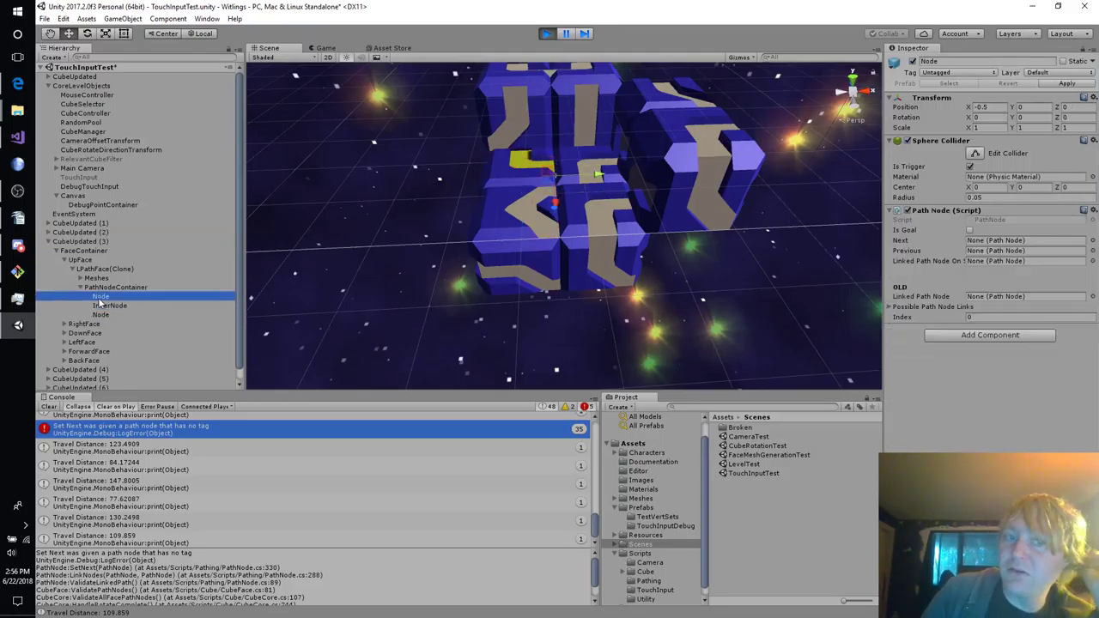
{"action": "key", "text": "Down"}
{"action": "key", "text": "Down"}
{"action": "key", "text": "Up"}
{"action": "key", "text": "Up"}
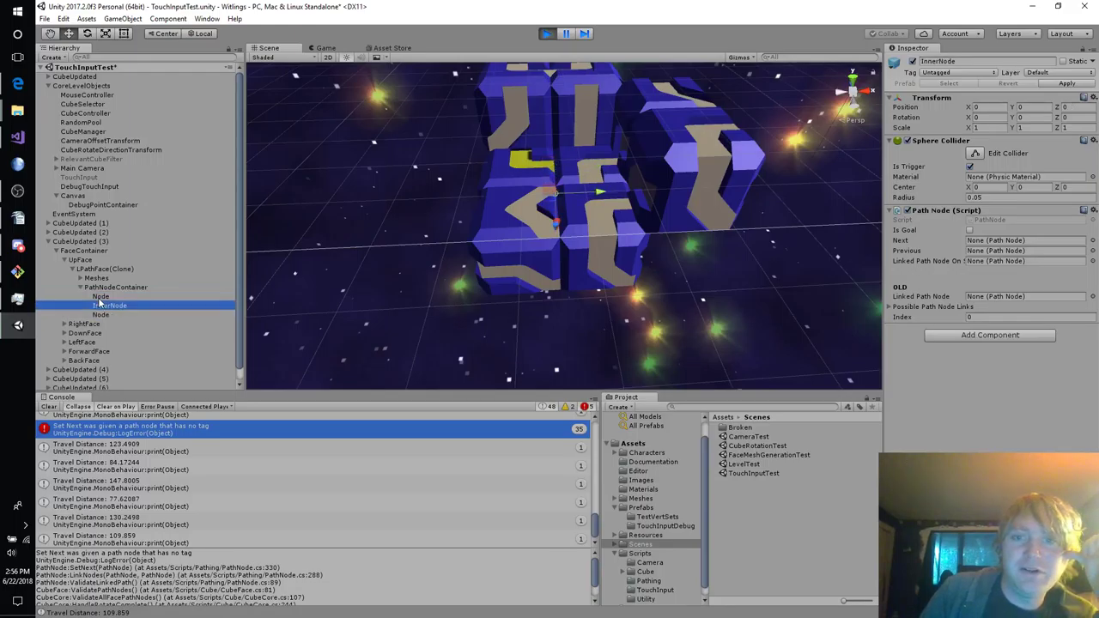
{"action": "key", "text": "Down"}
{"action": "key", "text": "Down"}
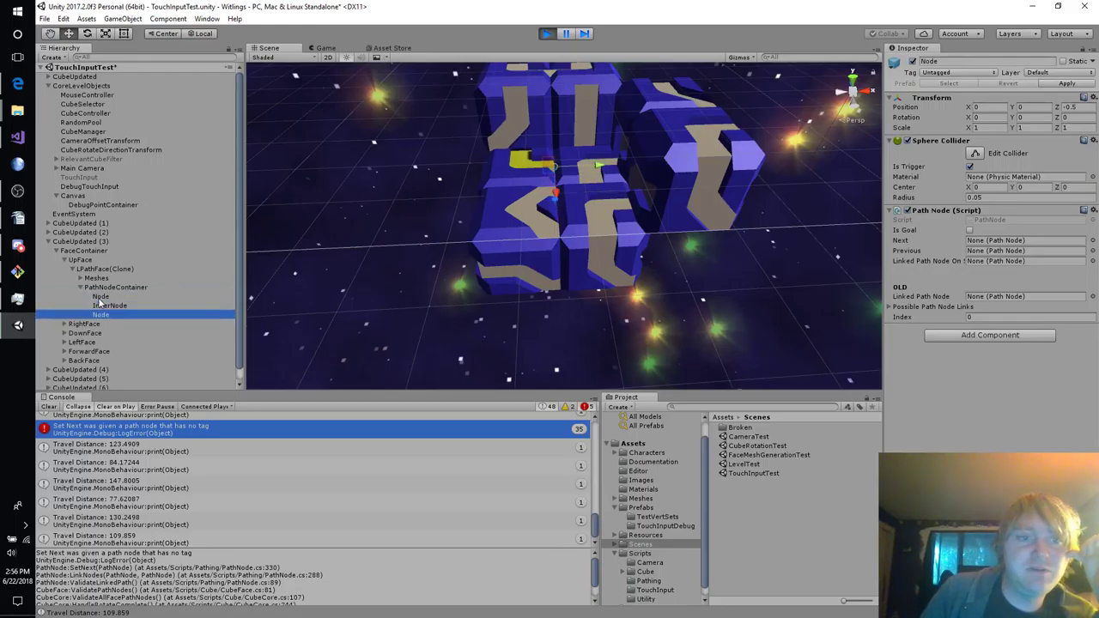
Expand RightFace's LPathFace(Clone) to its path nodes and inspect the first Node.
{"action": "left_click", "coordinate": [64, 324]}
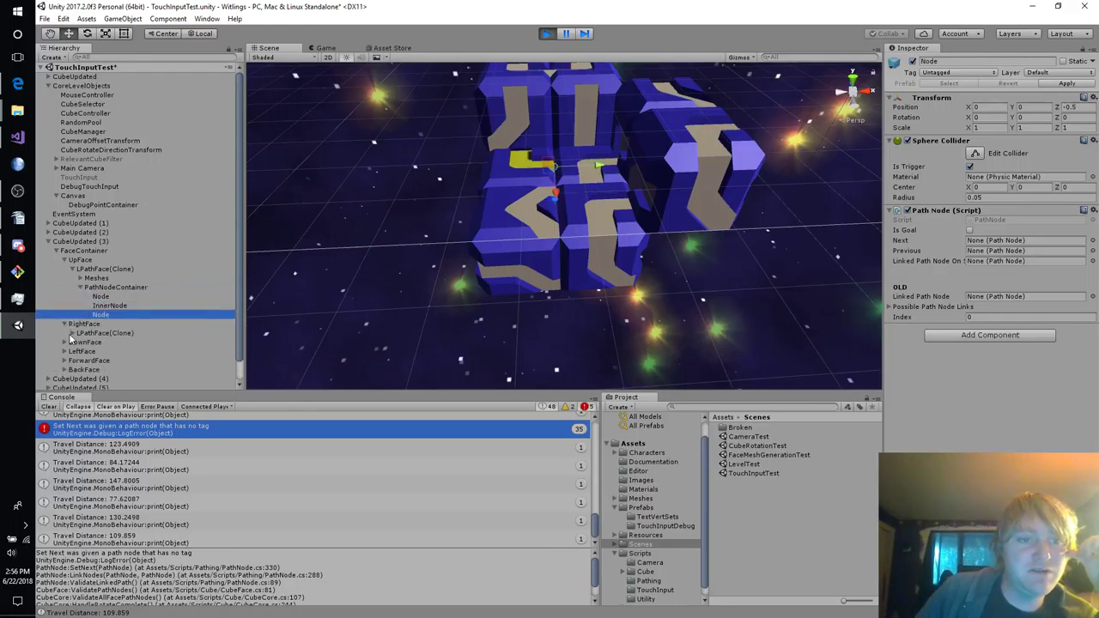
{"action": "left_click", "coordinate": [72, 334]}
{"action": "left_click", "coordinate": [80, 352]}
{"action": "left_click", "coordinate": [101, 361]}
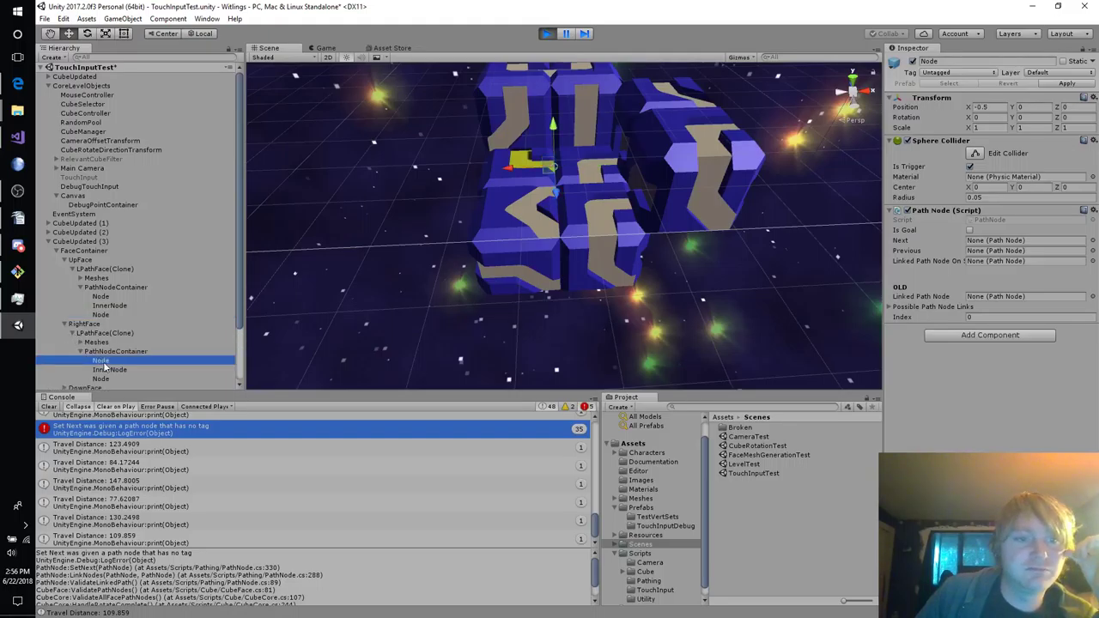
Inspect StartLeafNode and EndLeafNode of DownFace's StraightPathFace, then collapse their container.
{"action": "scroll", "coordinate": [133, 323], "scroll_direction": "down", "scroll_amount": 3}
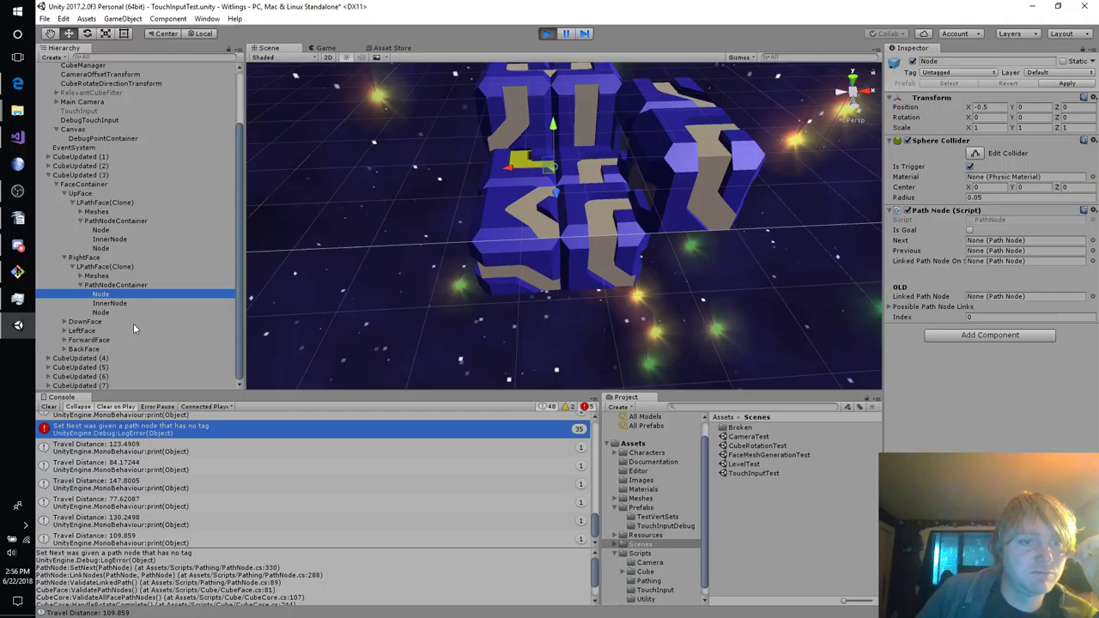
{"action": "left_click", "coordinate": [64, 322]}
{"action": "left_click", "coordinate": [72, 331]}
{"action": "left_click", "coordinate": [81, 348]}
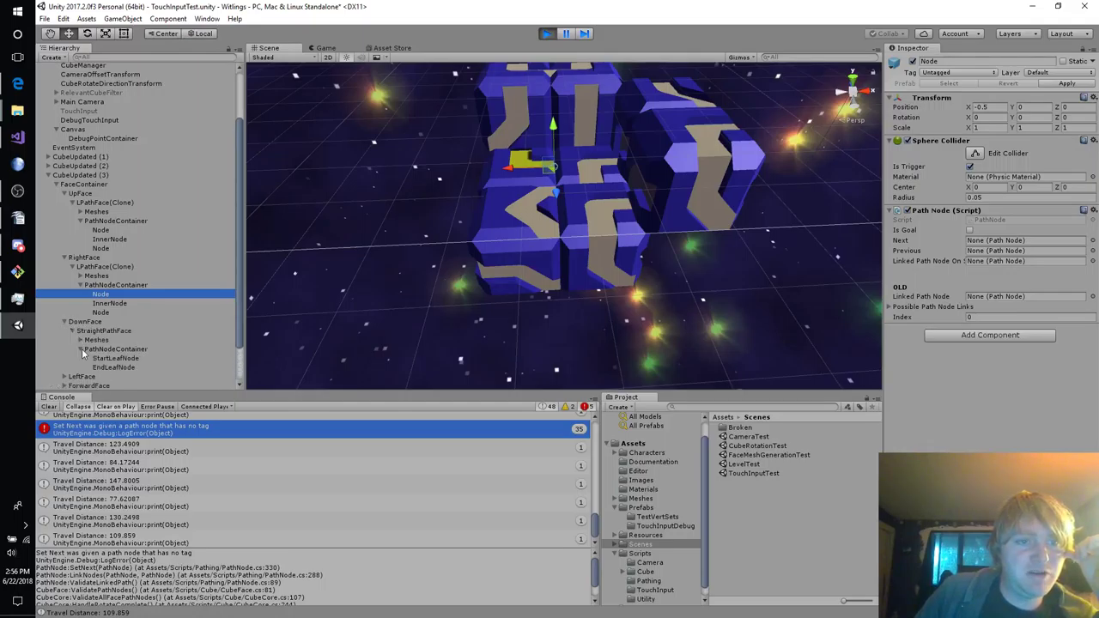
{"action": "left_click", "coordinate": [101, 358]}
{"action": "left_click", "coordinate": [104, 367]}
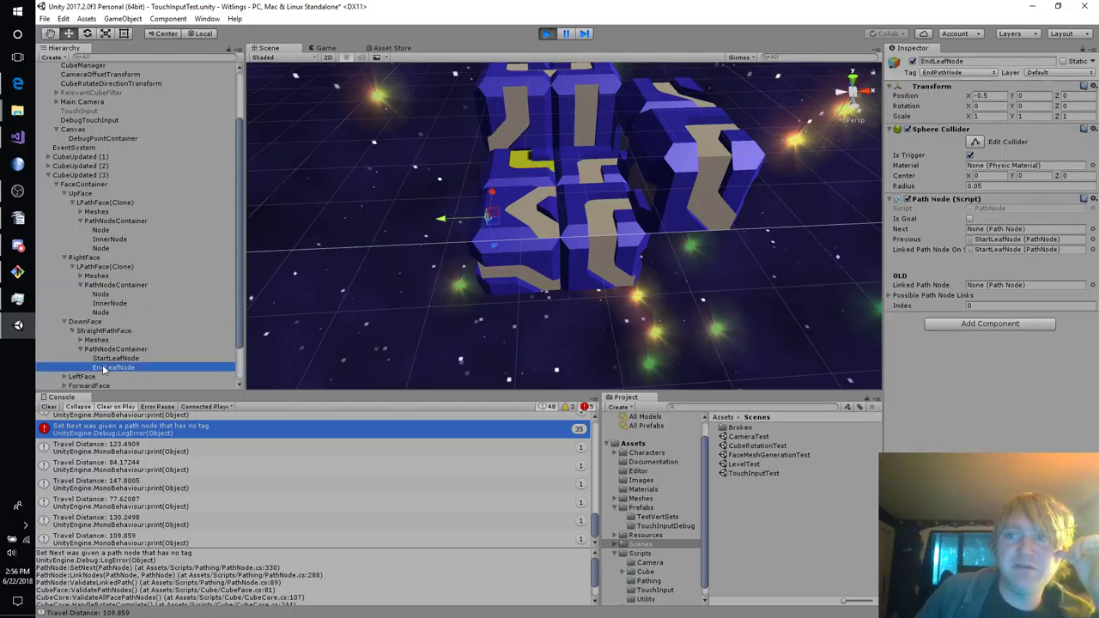
{"action": "left_click", "coordinate": [80, 349]}
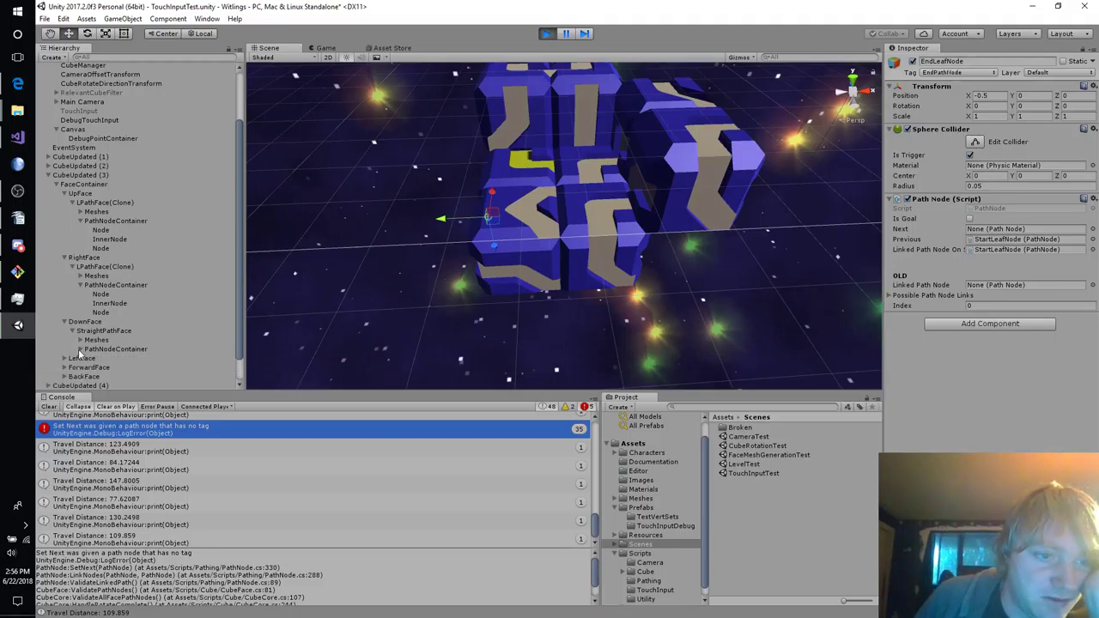
Expand LeftFace and ForwardFace, and inspect ForwardFace's StartLeafNode and its parent LPathFace.
{"action": "left_click", "coordinate": [64, 358]}
{"action": "left_click", "coordinate": [72, 367]}
{"action": "scroll", "coordinate": [89, 359], "scroll_direction": "down", "scroll_amount": 2}
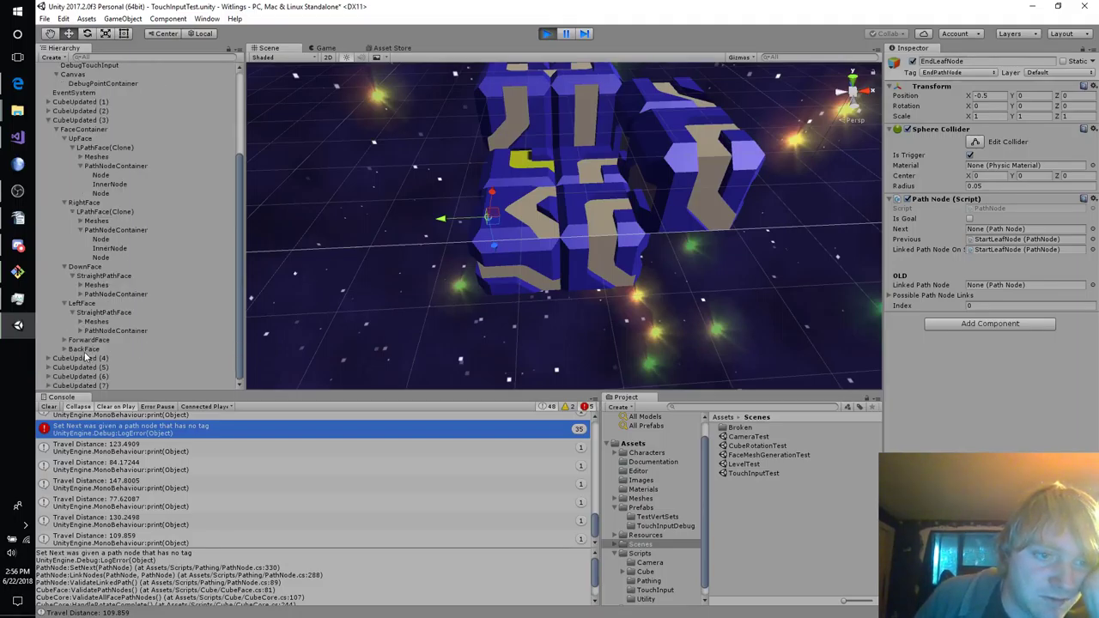
{"action": "left_click", "coordinate": [63, 341]}
{"action": "left_click", "coordinate": [72, 350]}
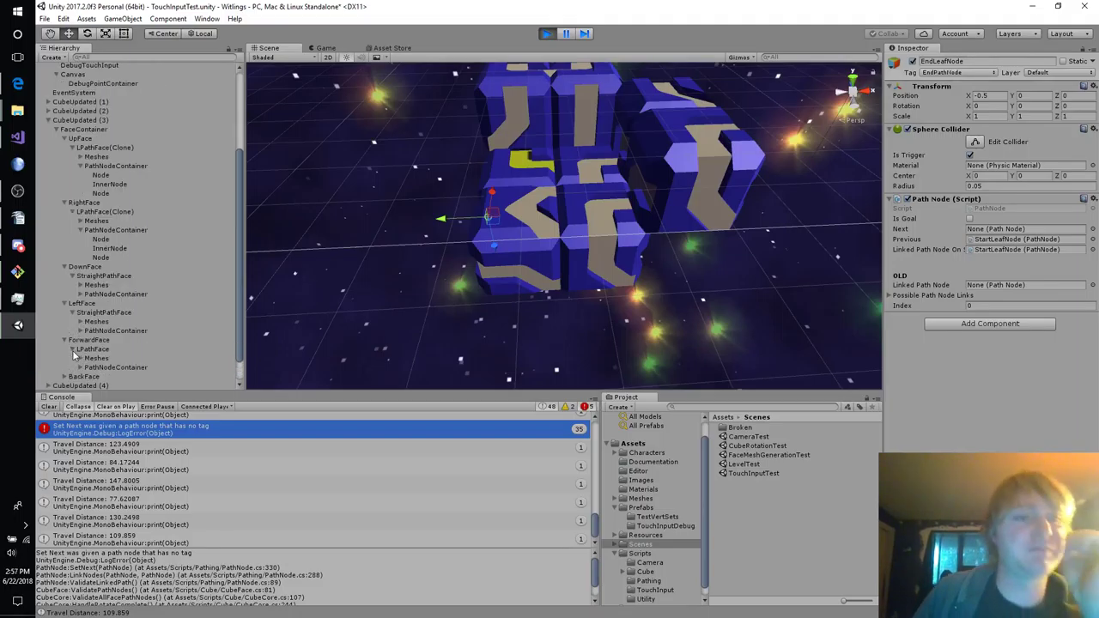
{"action": "left_click", "coordinate": [80, 368]}
{"action": "left_click", "coordinate": [112, 378]}
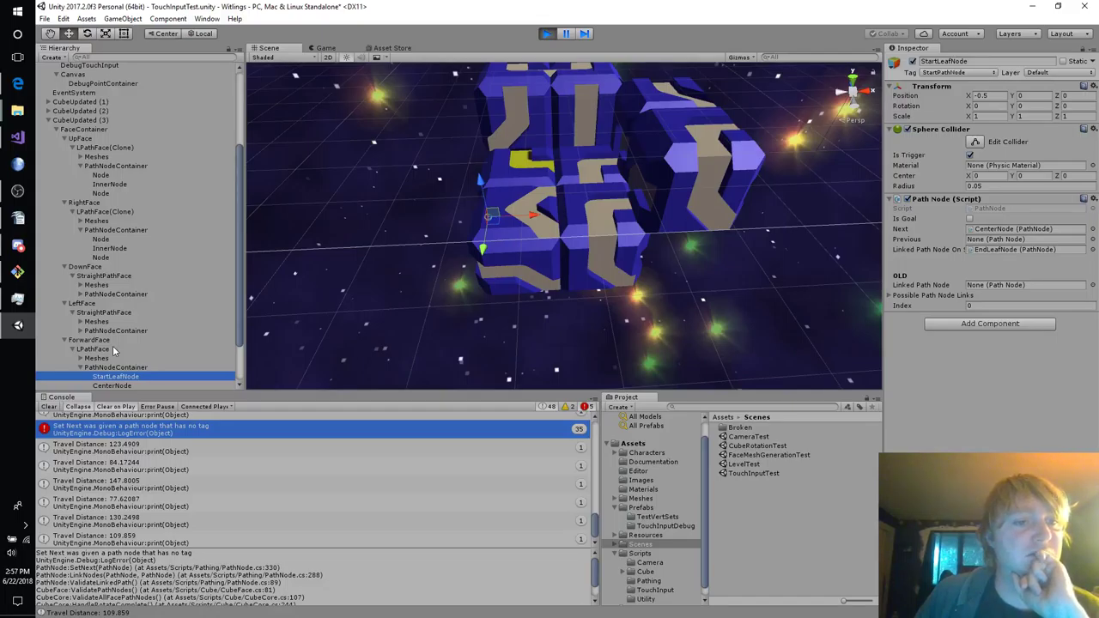
{"action": "left_click", "coordinate": [113, 348]}
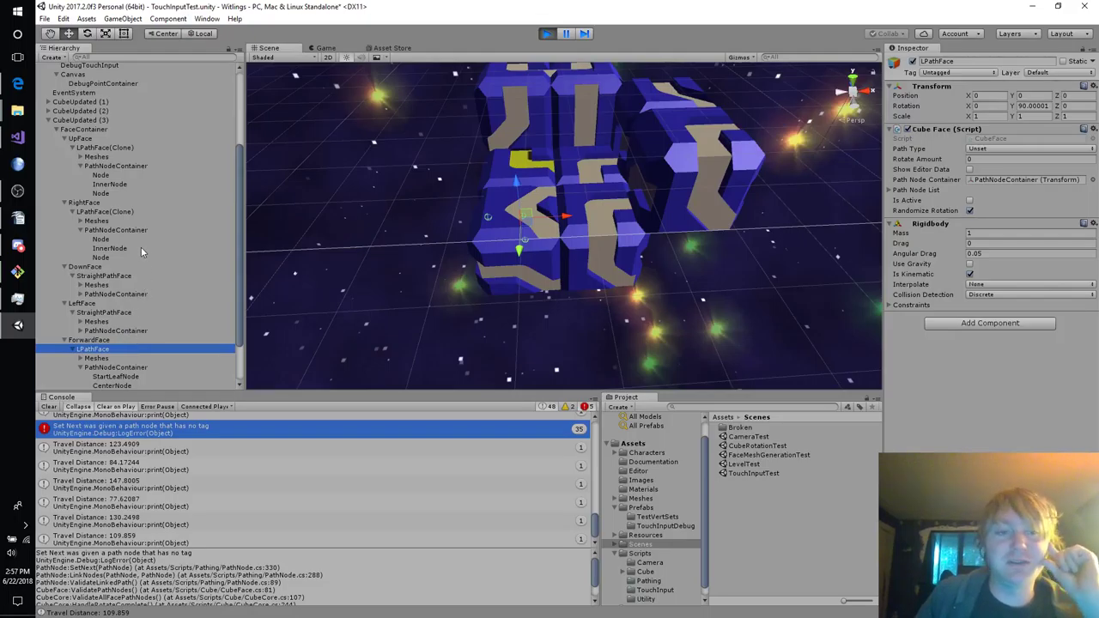
Expand BackFace's HalfCurveUpPathFace(Clone) to its path nodes and compare the first and last Node.
{"action": "scroll", "coordinate": [141, 246], "scroll_direction": "down", "scroll_amount": 2}
{"action": "left_click", "coordinate": [62, 349]}
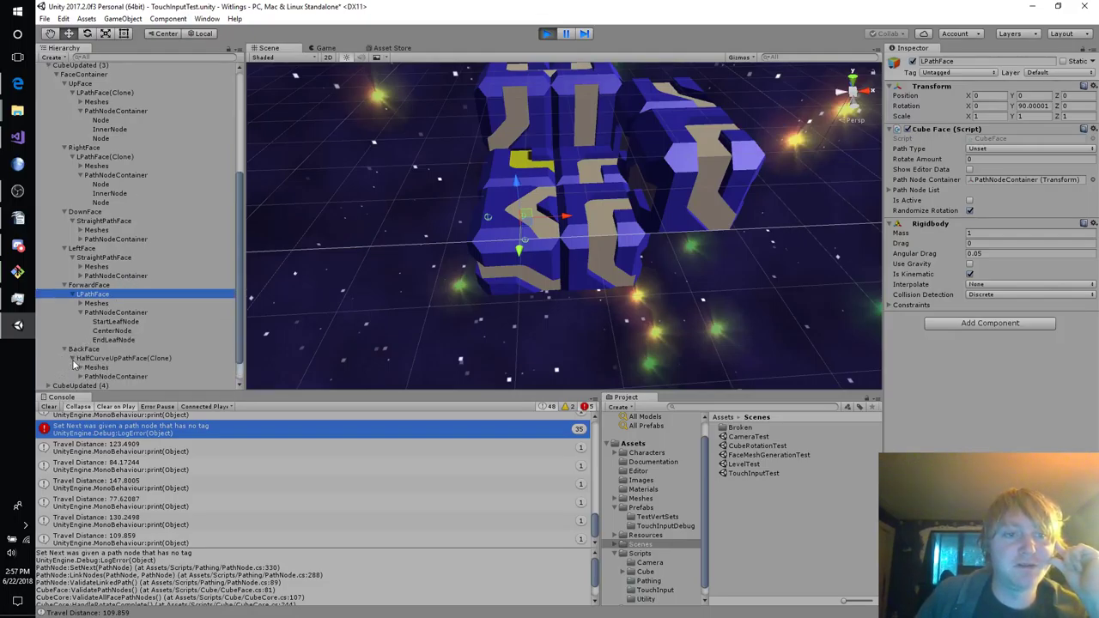
{"action": "left_click", "coordinate": [72, 359]}
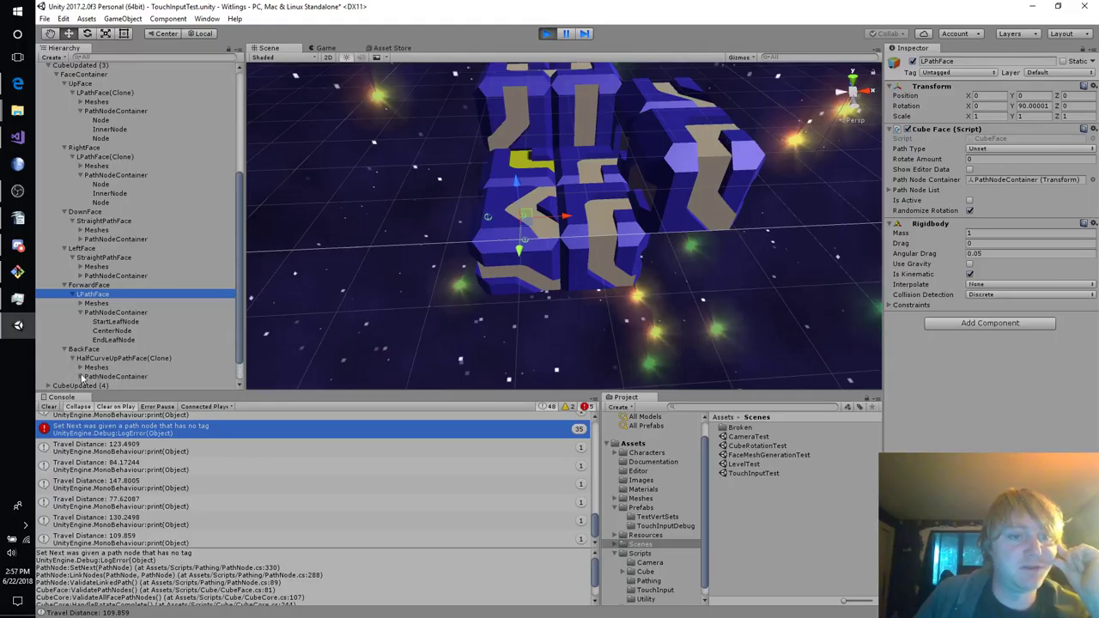
{"action": "scroll", "coordinate": [105, 359], "scroll_direction": "down", "scroll_amount": 2}
{"action": "left_click", "coordinate": [113, 331]}
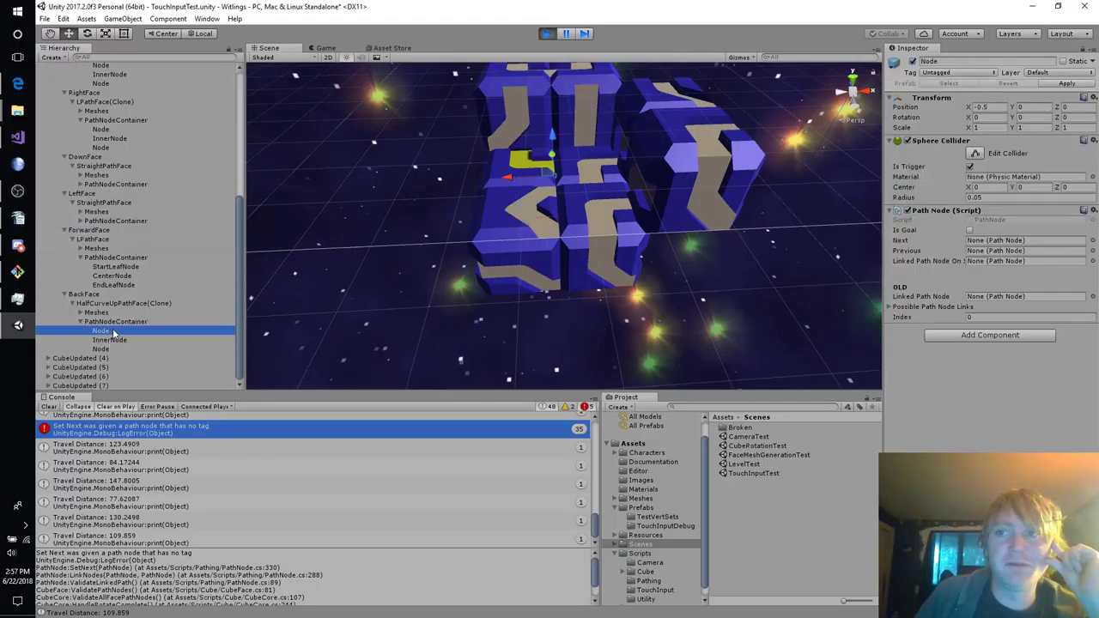
{"action": "left_click", "coordinate": [113, 348]}
{"action": "left_click", "coordinate": [115, 332]}
{"action": "left_click", "coordinate": [116, 347]}
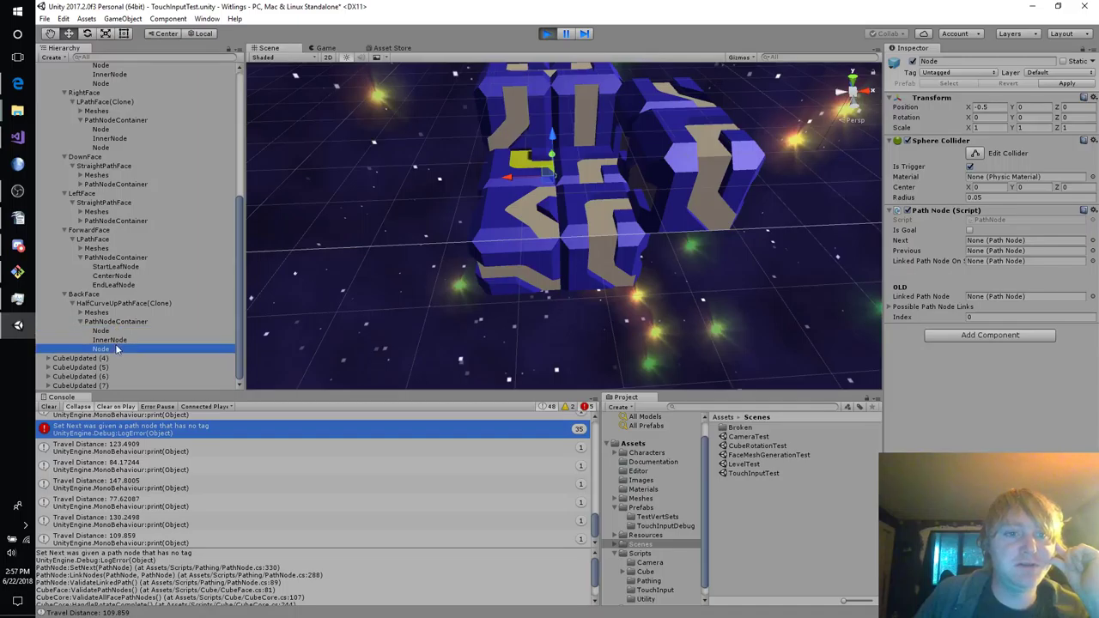
{"action": "left_click", "coordinate": [119, 331]}
{"action": "left_click", "coordinate": [117, 348]}
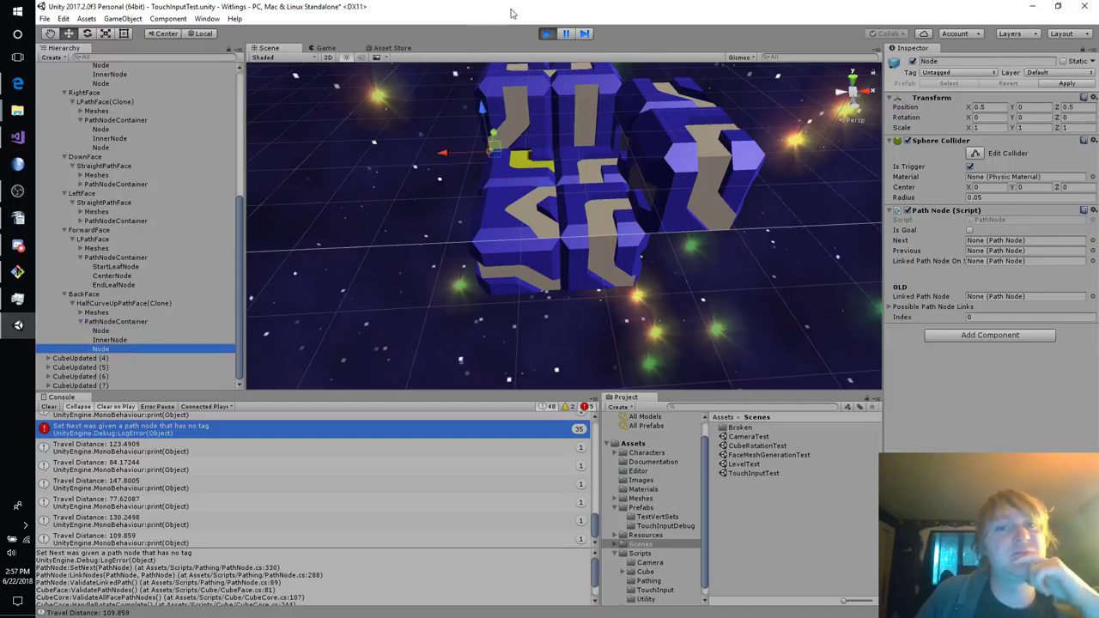
Stop the test run and view the cube cluster from another angle in the Scene view.
{"action": "left_click", "coordinate": [548, 34]}
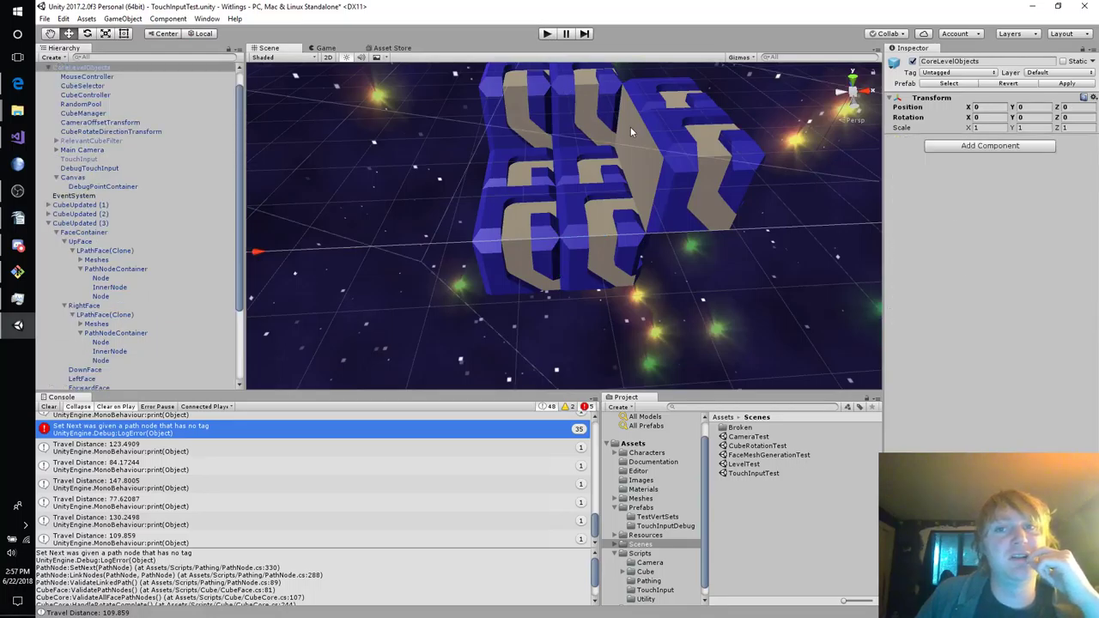
{"action": "left_click_drag", "start_coordinate": [623, 255], "coordinate": [622, 337], "text": "alt"}
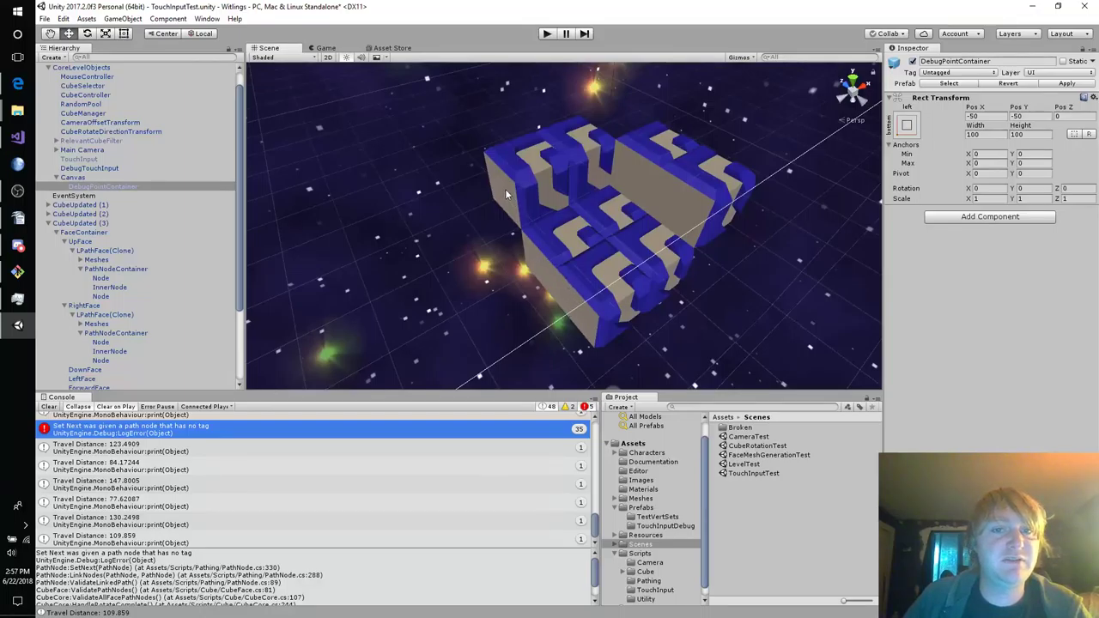
{"action": "mouse_move", "coordinate": [693, 262]}
{"action": "left_mouse_down", "text": "alt"}
{"action": "mouse_move", "coordinate": [704, 258]}
{"action": "mouse_move", "coordinate": [685, 262]}
{"action": "left_mouse_up", "text": "alt"}
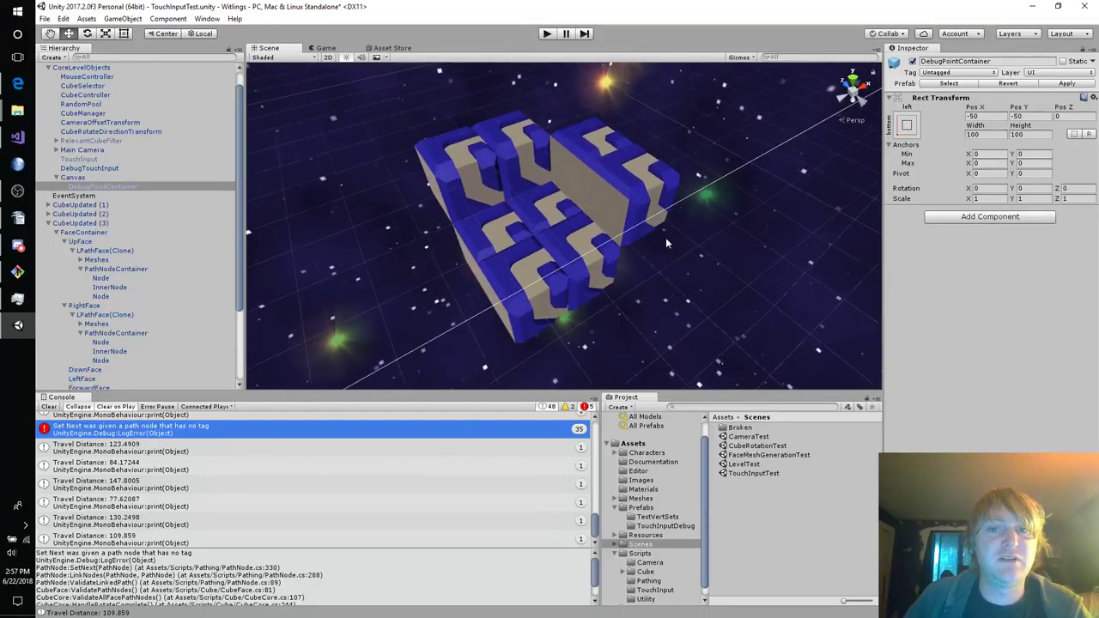
Run TouchInputTest again and select the diagonal path's PathWalls mesh on CubeUpdated (6) in the Scene view.
{"action": "left_click", "coordinate": [547, 34]}
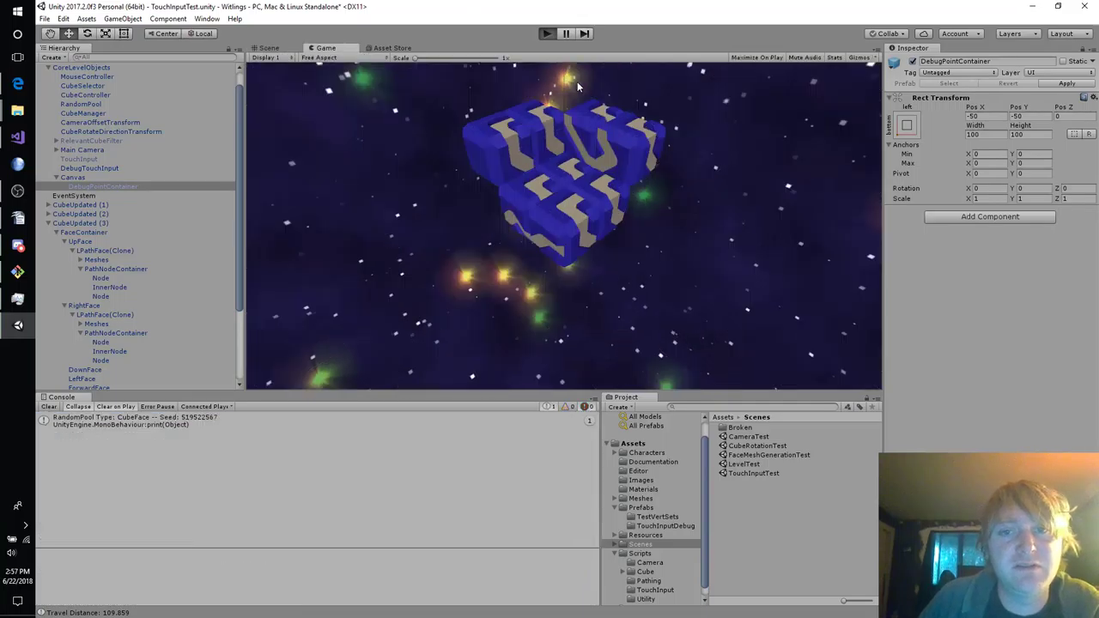
{"action": "left_click", "coordinate": [265, 48]}
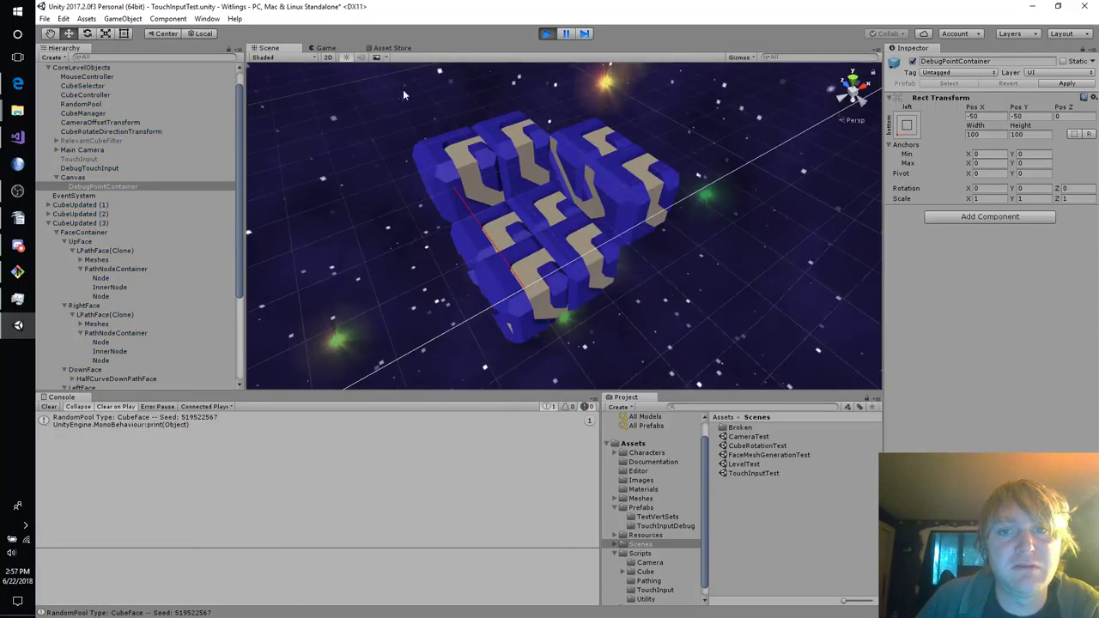
{"action": "left_click", "coordinate": [572, 168]}
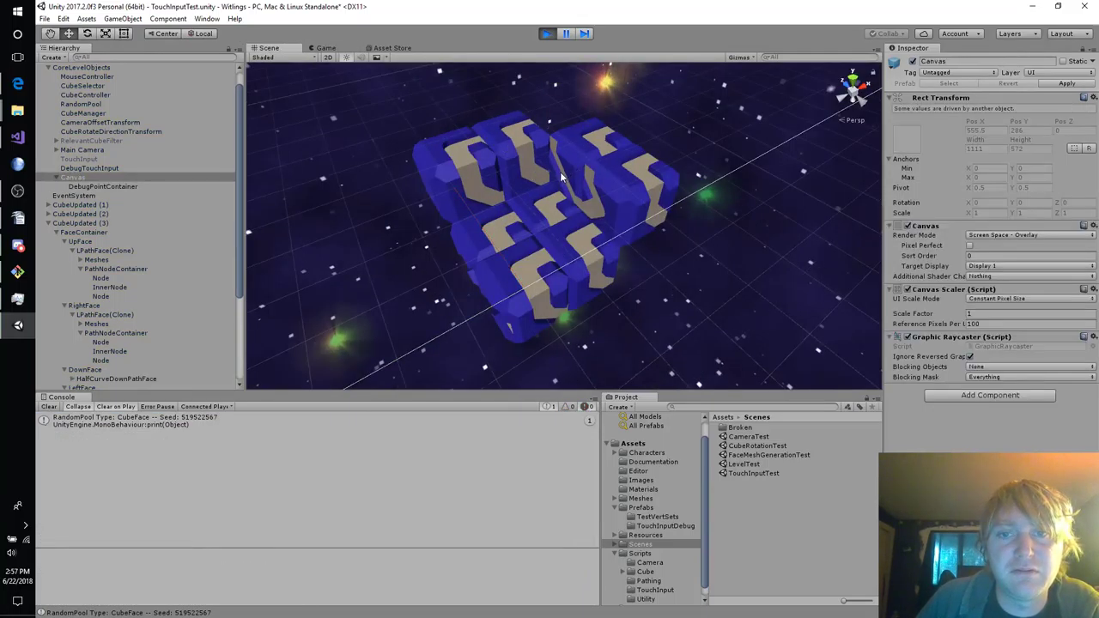
{"action": "left_click", "coordinate": [572, 169]}
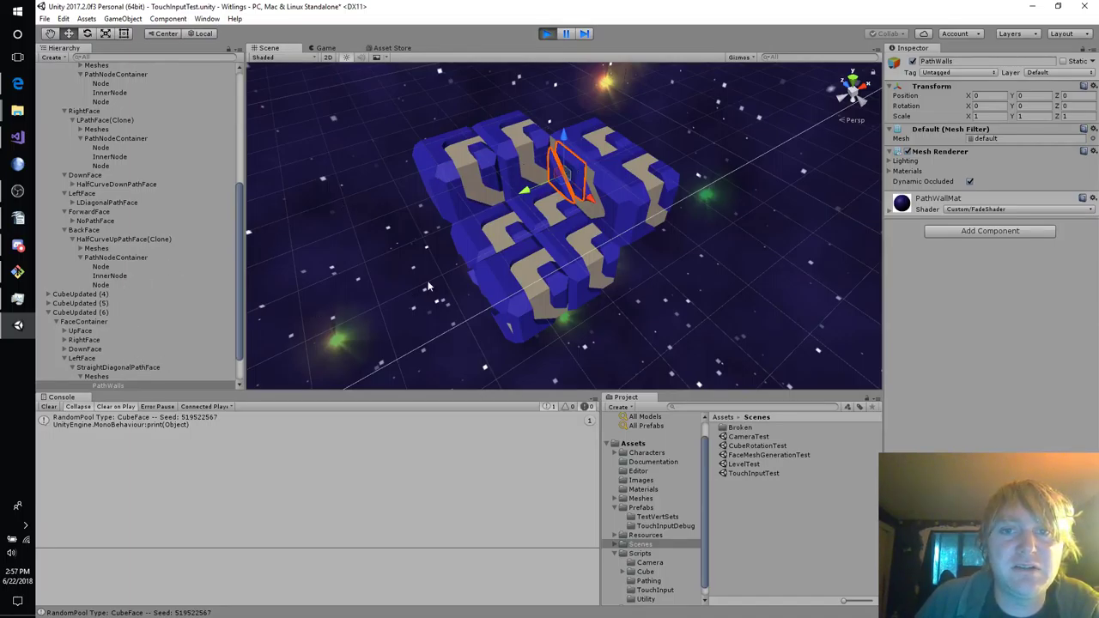
Examine the selected diagonal PathWalls mesh and its neighbouring cubes up close and from several angles in the Scene view.
{"action": "right_click_drag", "start_coordinate": [584, 250], "coordinate": [654, 136]}
{"action": "key", "text": "w"}
{"action": "key", "text": "s"}
{"action": "key", "text": "w"}
{"action": "scroll", "coordinate": [655, 136], "scroll_direction": "down", "scroll_amount": 10, "text": "alt"}
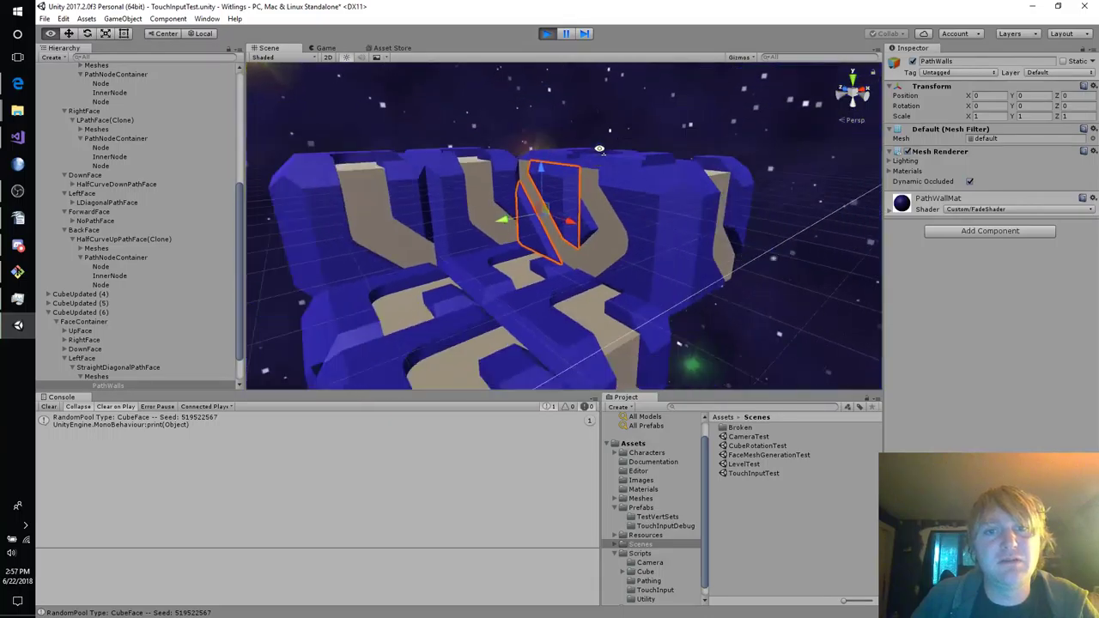
{"action": "key", "text": "a"}
{"action": "right_click_drag", "start_coordinate": [602, 181], "coordinate": [648, 128]}
{"action": "key", "text": "w"}
{"action": "left_click_drag", "start_coordinate": [649, 129], "coordinate": [575, 268], "text": "alt"}
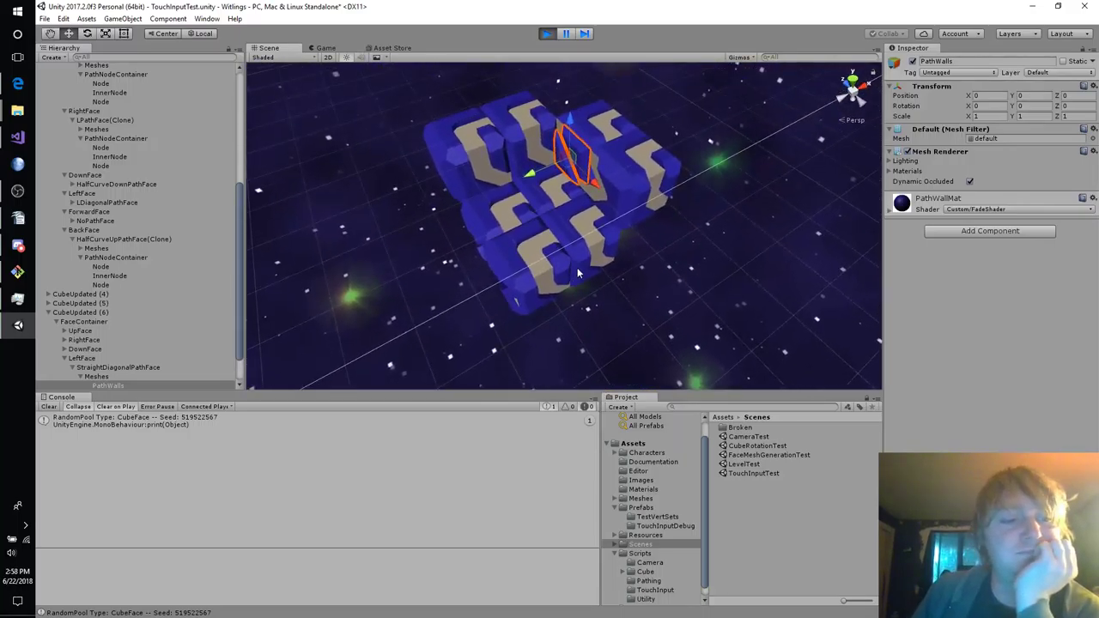
Deselect the mesh and, in the Game view, select the cube with the diagonal path and swipe it towards different edges.
{"action": "left_click", "coordinate": [607, 138]}
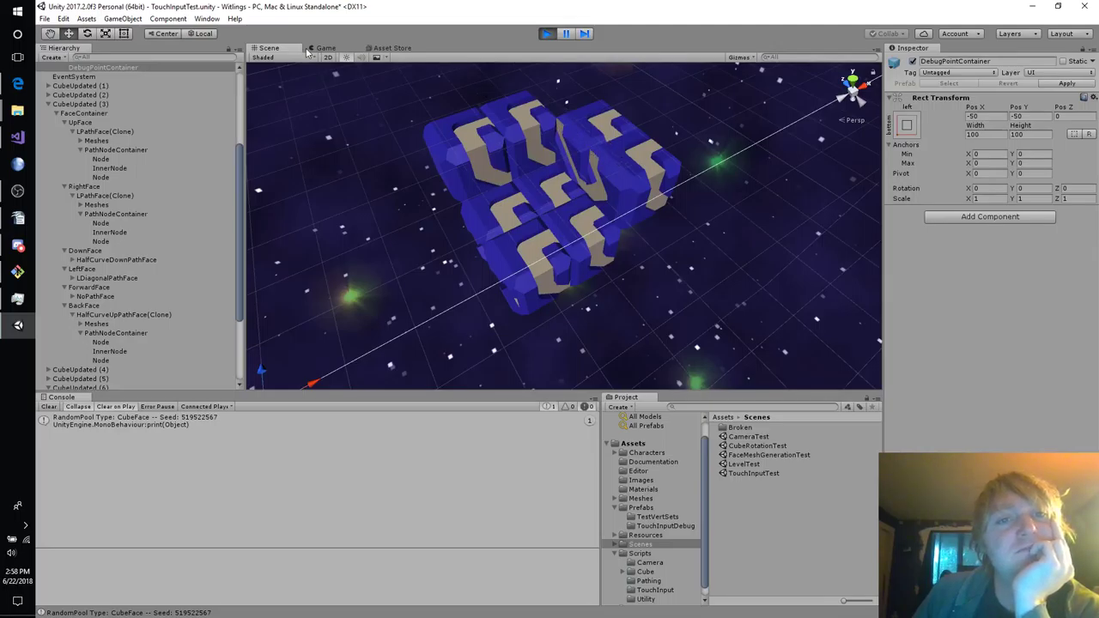
{"action": "key", "text": "ctrl+2"}
{"action": "left_click", "coordinate": [494, 229]}
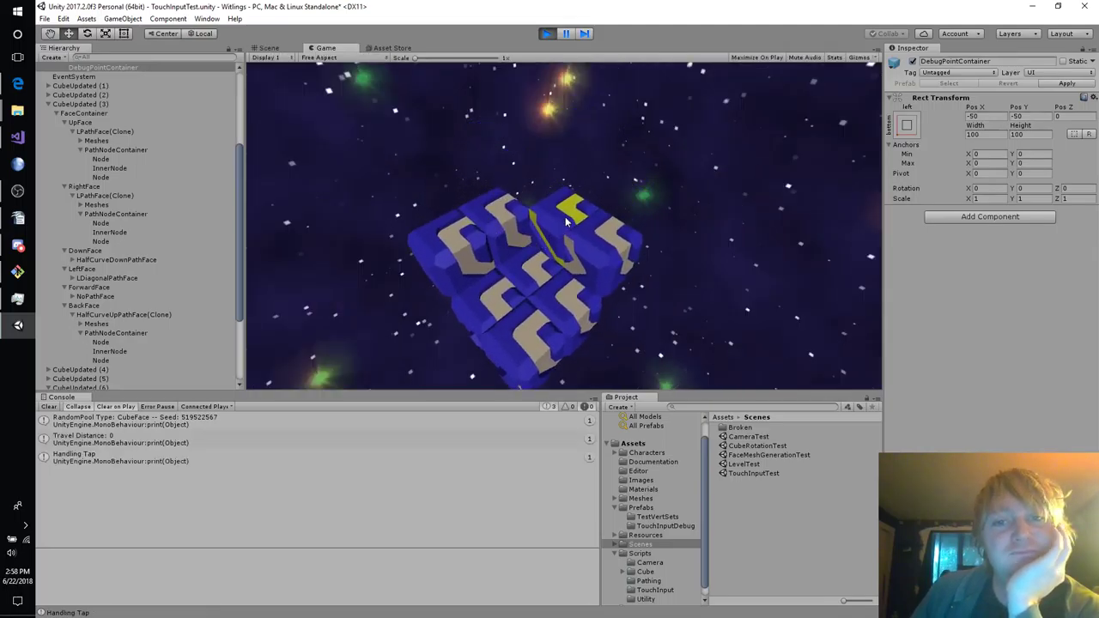
{"action": "left_click_drag", "start_coordinate": [625, 176], "coordinate": [585, 265]}
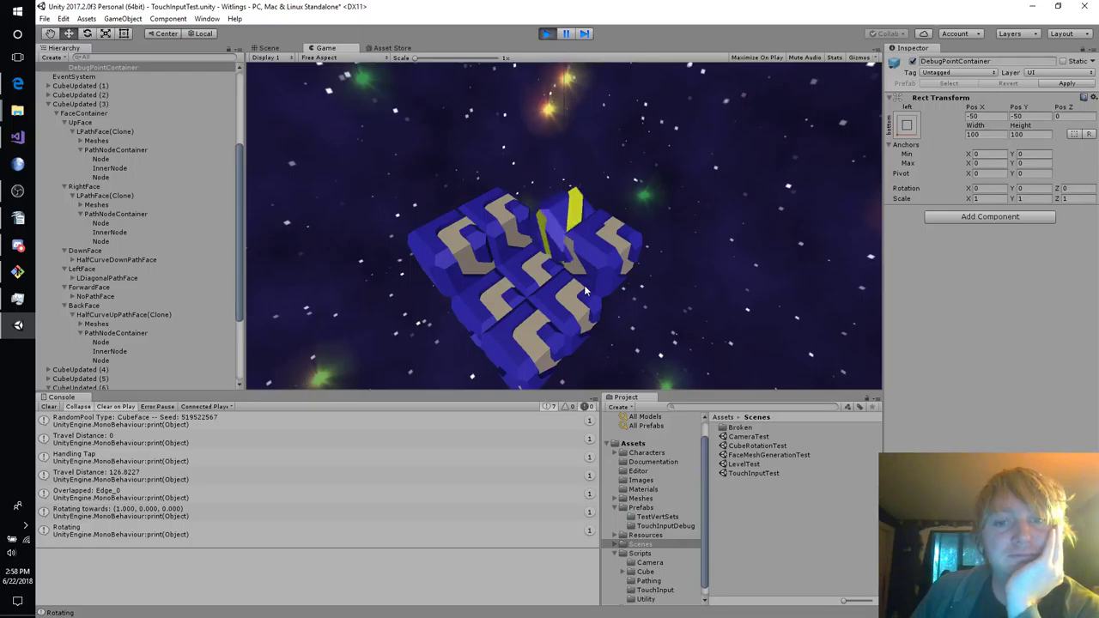
{"action": "left_click_drag", "start_coordinate": [561, 215], "coordinate": [599, 262]}
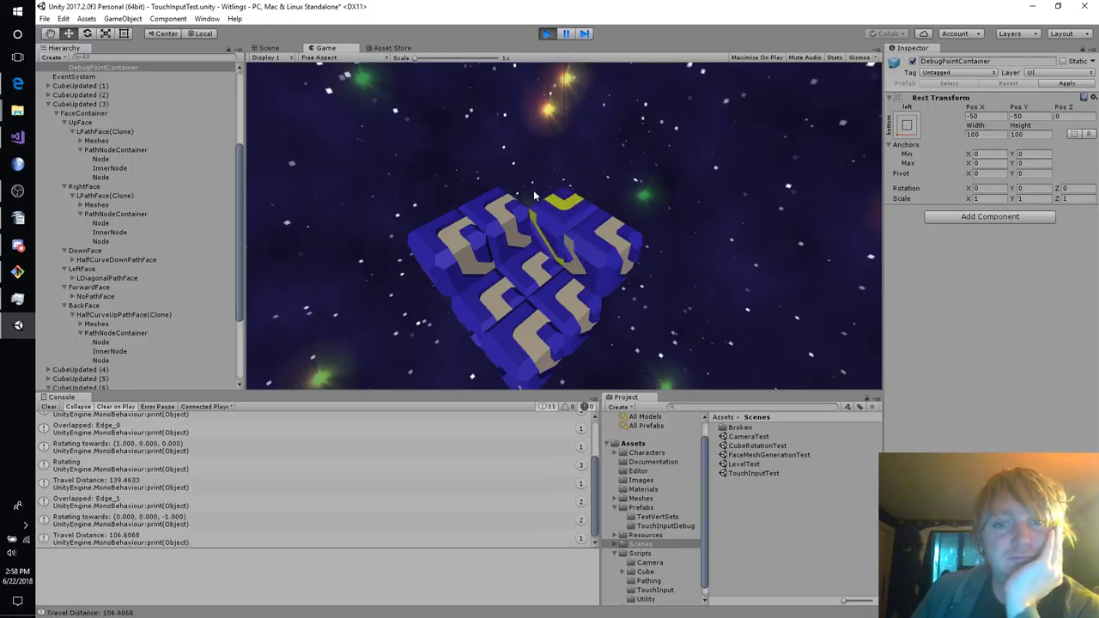
{"action": "left_click_drag", "start_coordinate": [533, 196], "coordinate": [502, 175]}
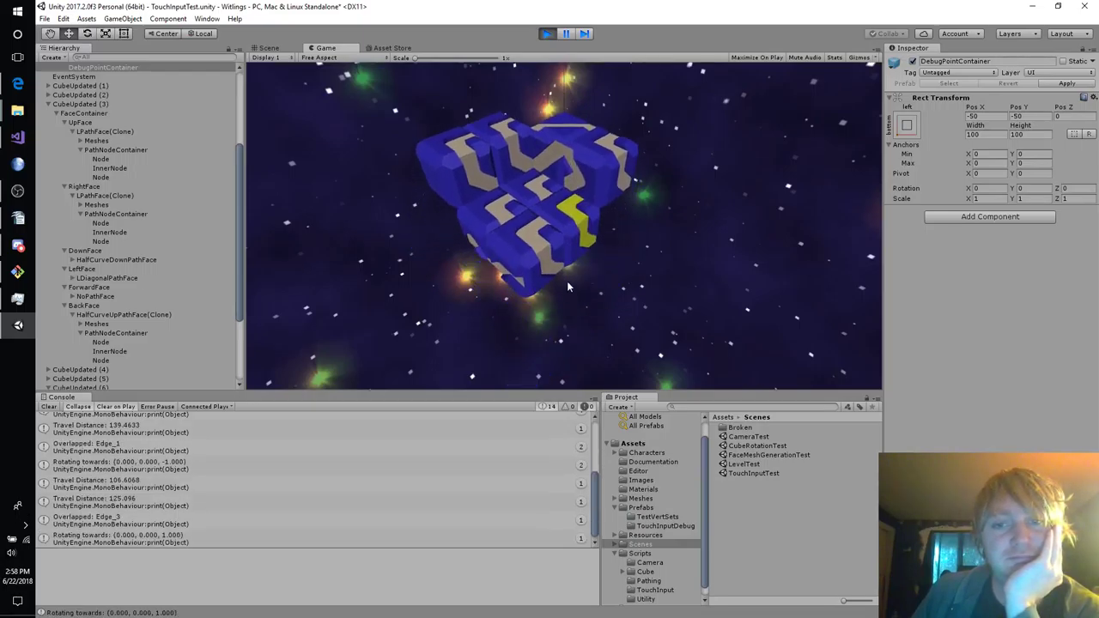
Test swipe rotation in several directions on the cubes nearest the camera, and return to the rear cube.
{"action": "left_click_drag", "start_coordinate": [567, 213], "coordinate": [518, 266]}
{"action": "left_click_drag", "start_coordinate": [572, 212], "coordinate": [526, 184]}
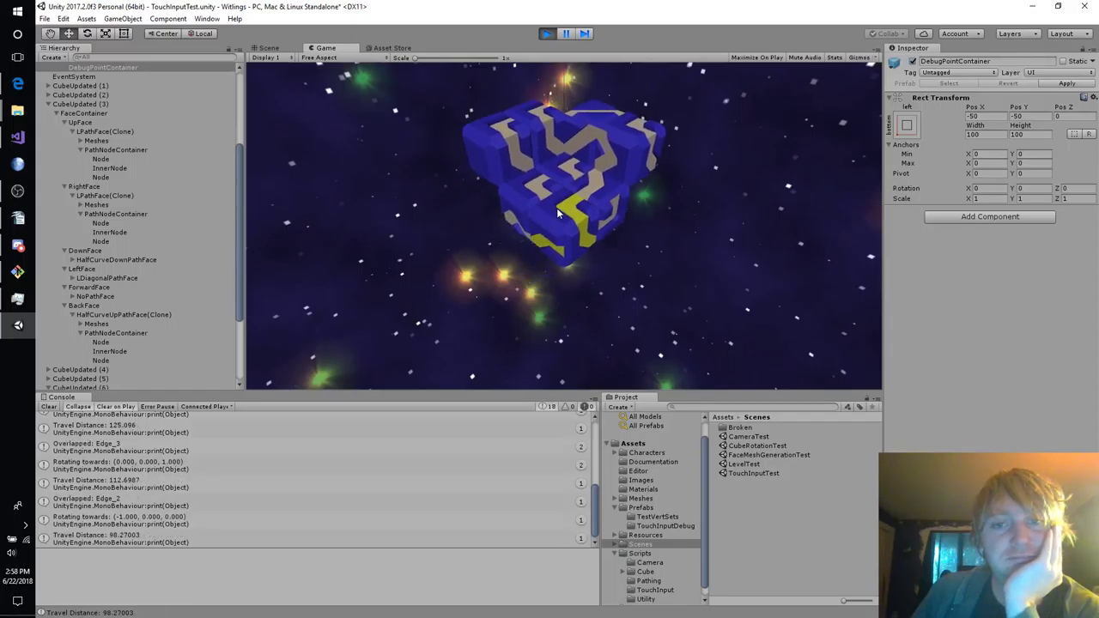
{"action": "left_click_drag", "start_coordinate": [539, 233], "coordinate": [418, 316]}
{"action": "left_click_drag", "start_coordinate": [566, 208], "coordinate": [614, 263]}
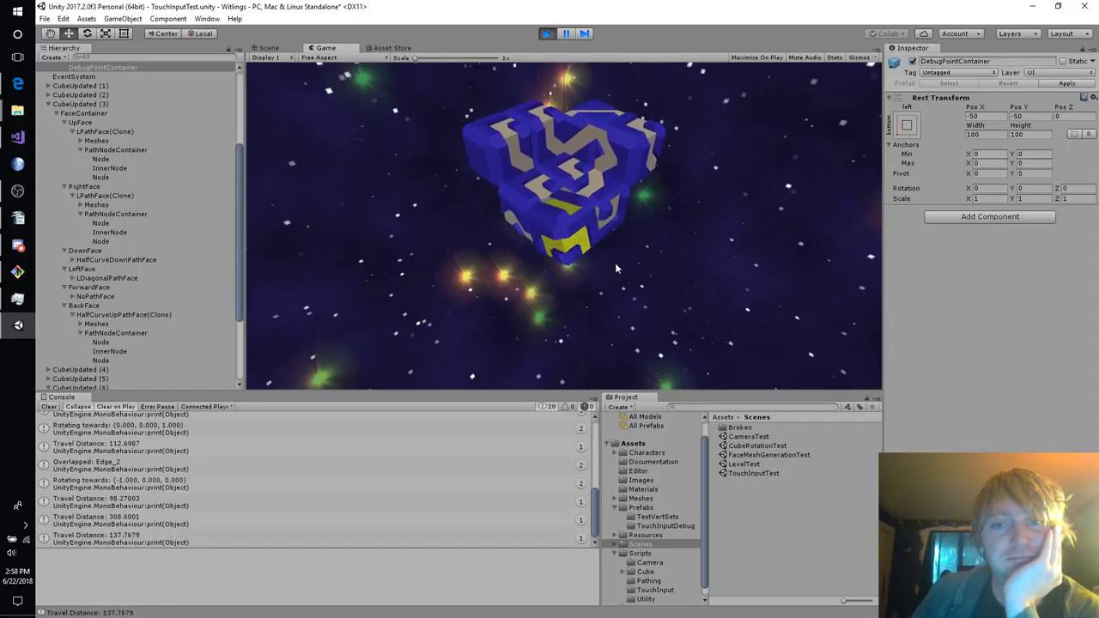
{"action": "left_click_drag", "start_coordinate": [563, 216], "coordinate": [620, 187]}
{"action": "left_click_drag", "start_coordinate": [568, 214], "coordinate": [611, 181]}
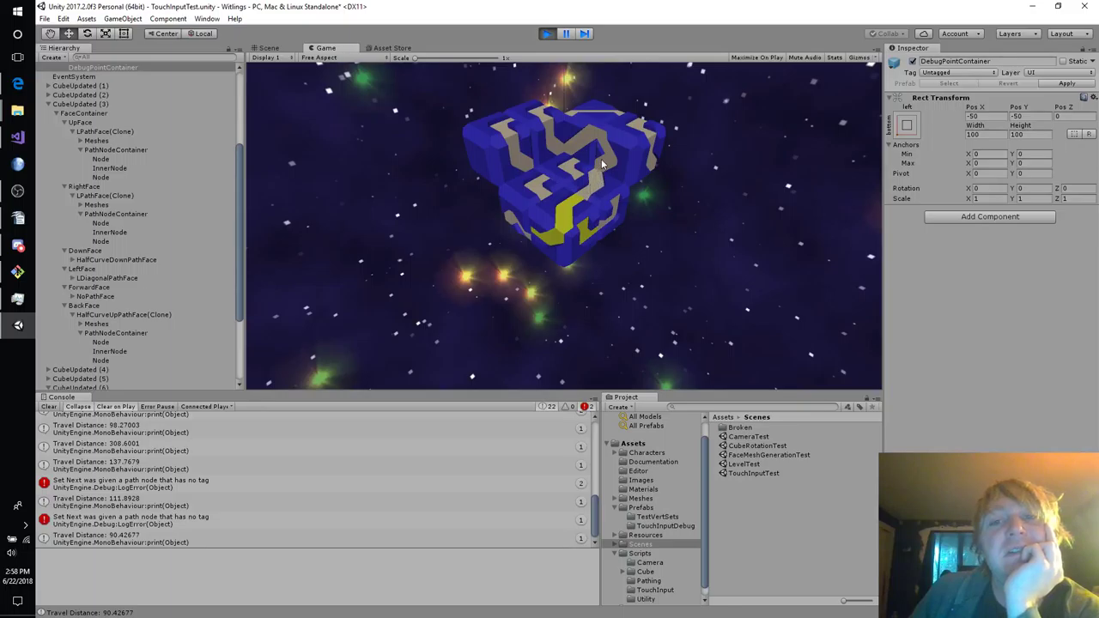
{"action": "left_click_drag", "start_coordinate": [601, 133], "coordinate": [562, 144]}
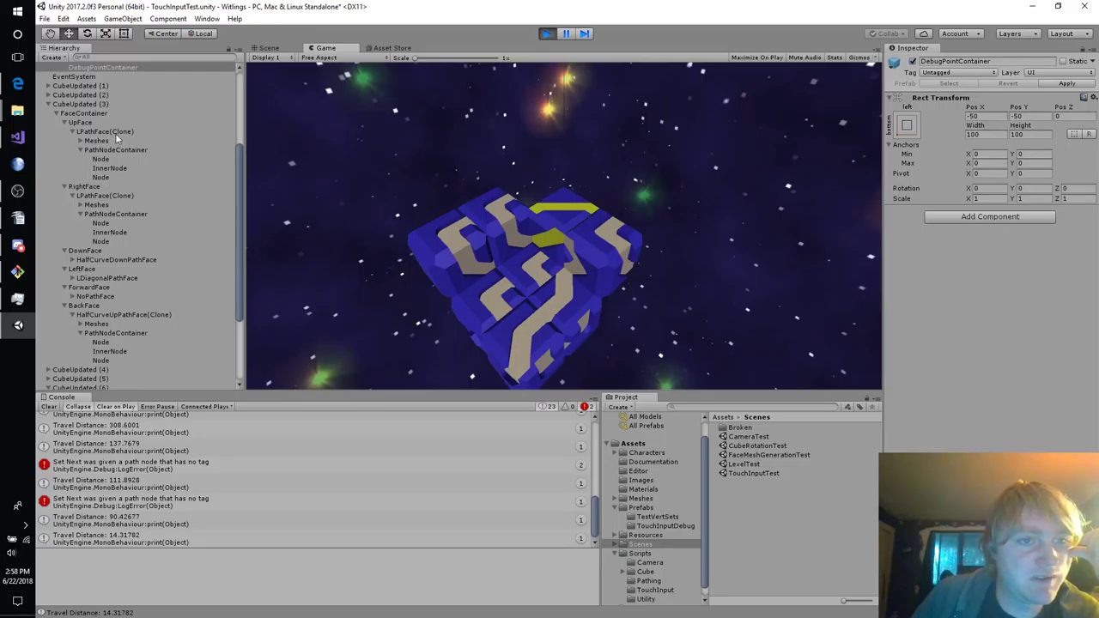
Inspect both Nodes and the InnerNode under UpFace's LPathFace(Clone) on CubeUpdated (3), and stop the test run.
{"action": "left_click", "coordinate": [117, 160]}
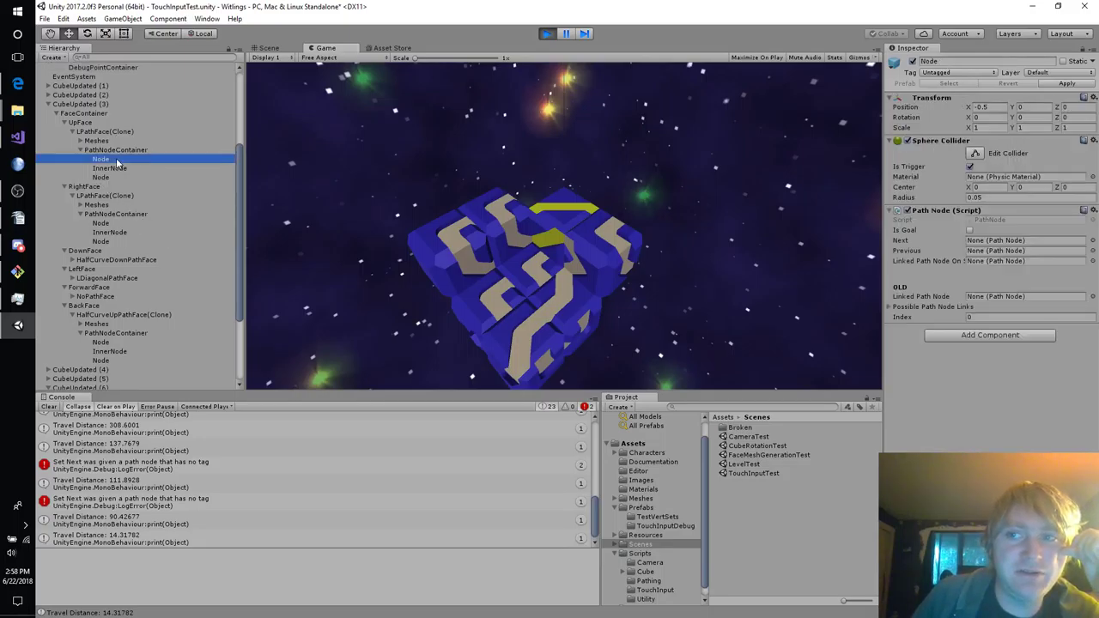
{"action": "left_click", "coordinate": [118, 178]}
{"action": "left_click", "coordinate": [118, 169]}
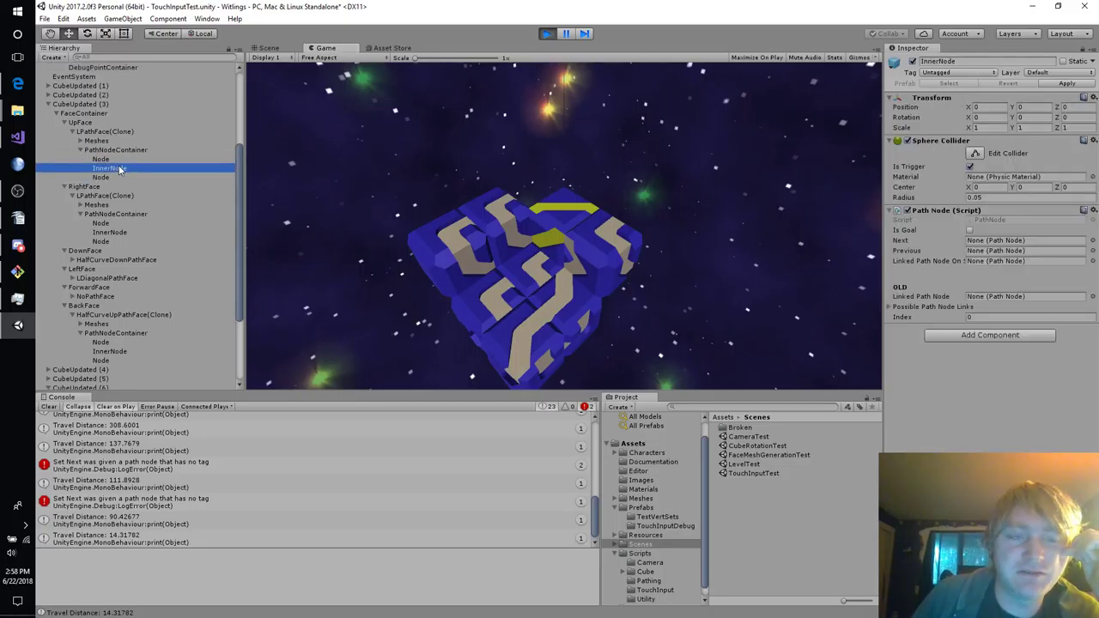
{"action": "left_click", "coordinate": [547, 34]}
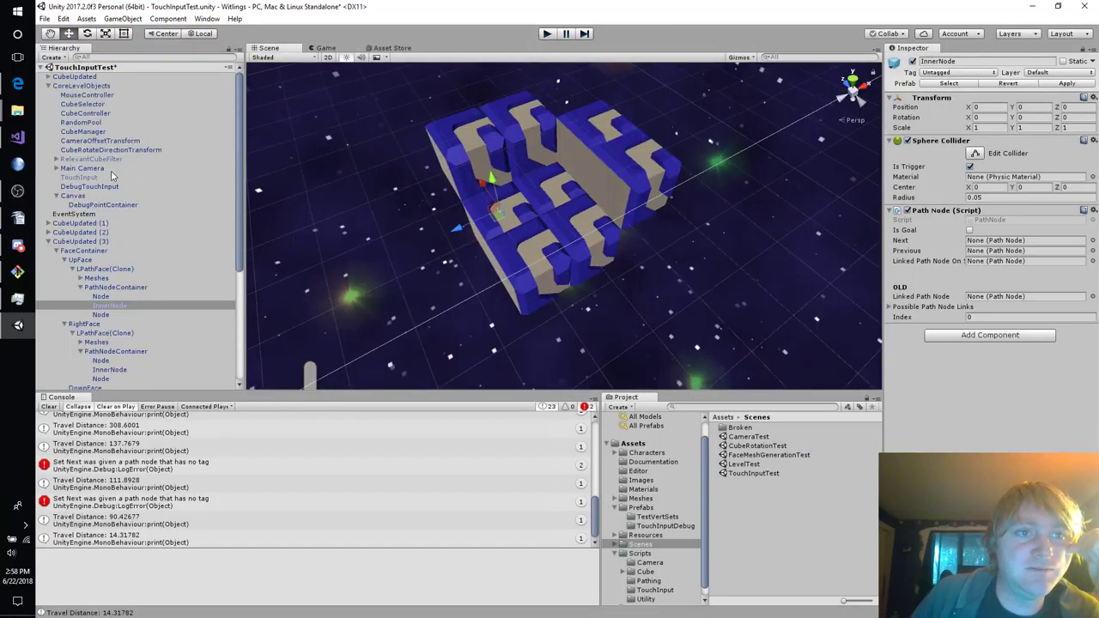
Assign DebugTouchInput to the Debug Touch reference of both CubeController and MouseController, and select CoreLevelObjects.
{"action": "left_click", "coordinate": [123, 115]}
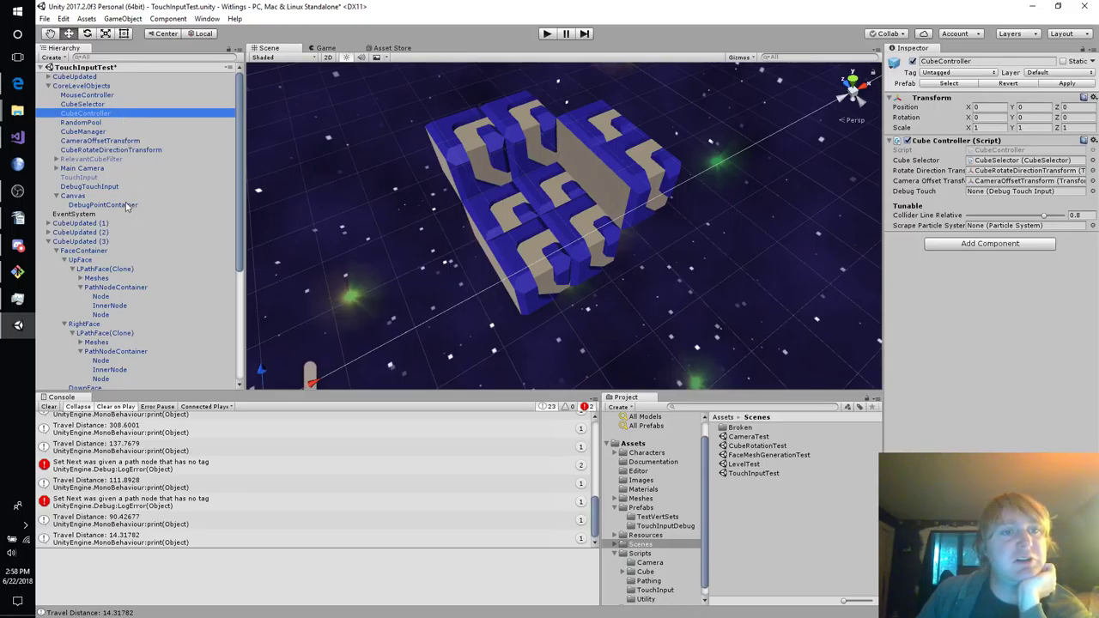
{"action": "left_click_drag", "start_coordinate": [120, 188], "coordinate": [986, 198]}
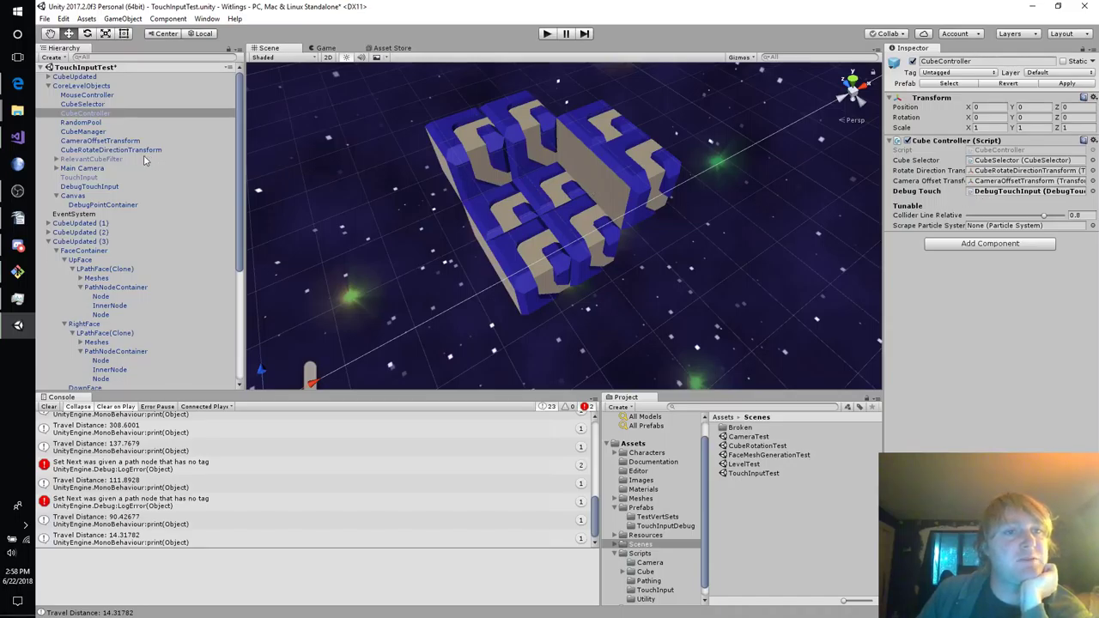
{"action": "left_click", "coordinate": [112, 168]}
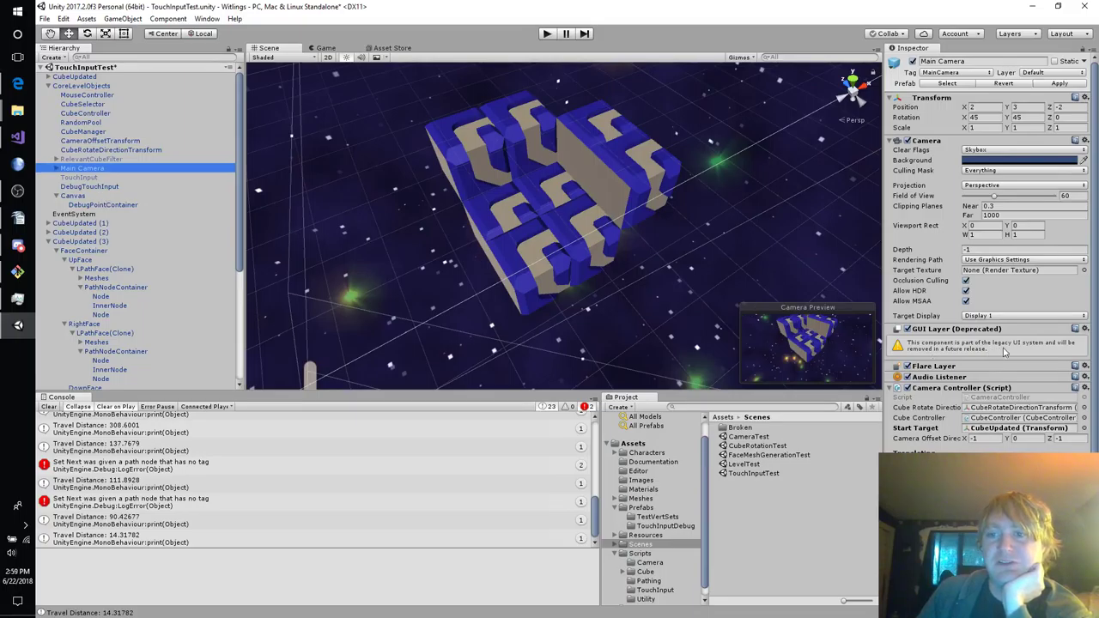
{"action": "scroll", "coordinate": [1006, 352], "scroll_direction": "down", "scroll_amount": 1}
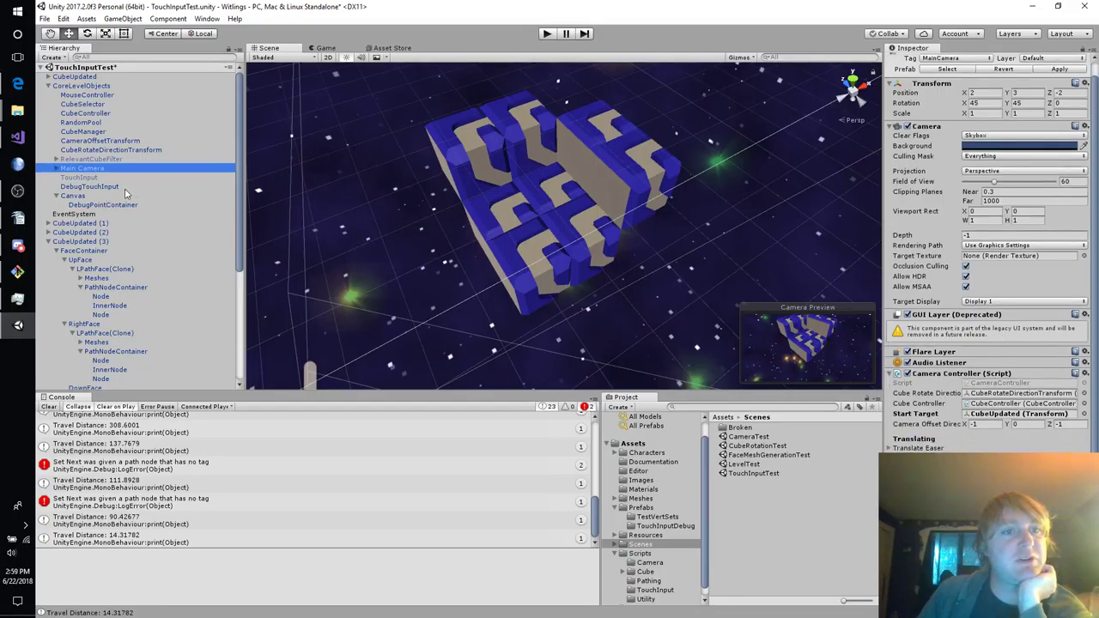
{"action": "left_click", "coordinate": [101, 95]}
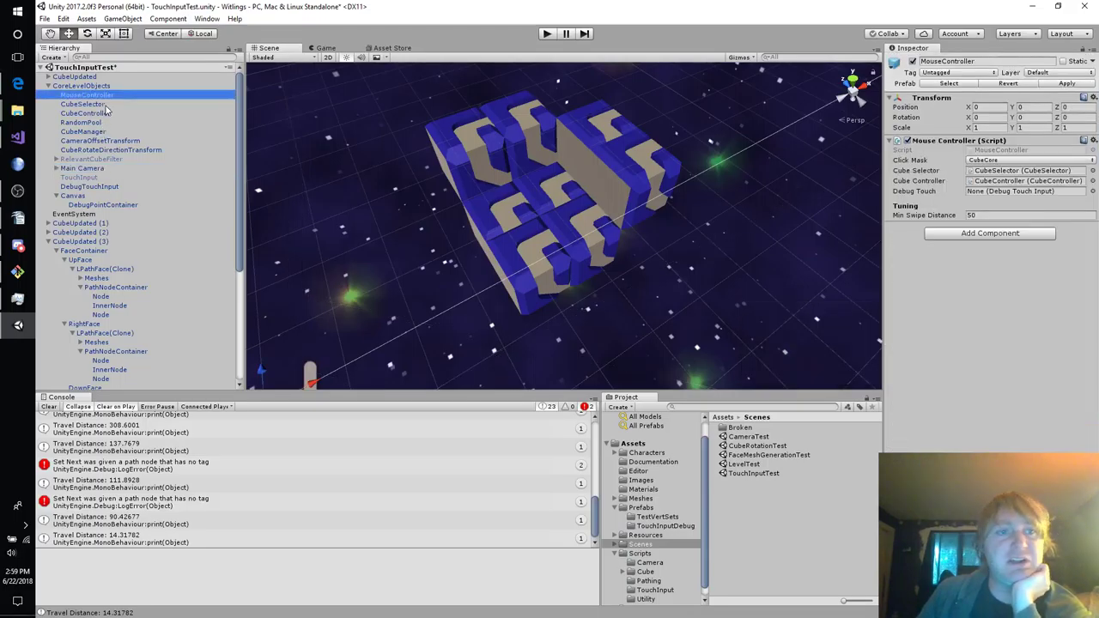
{"action": "left_click_drag", "start_coordinate": [89, 186], "coordinate": [997, 196]}
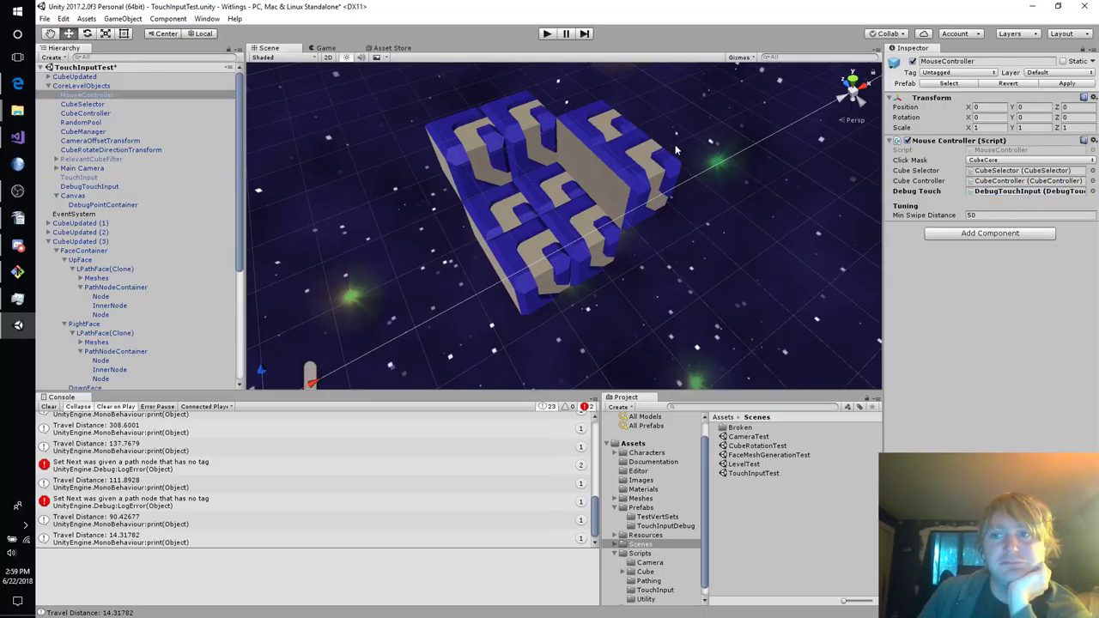
{"action": "left_click", "coordinate": [117, 86]}
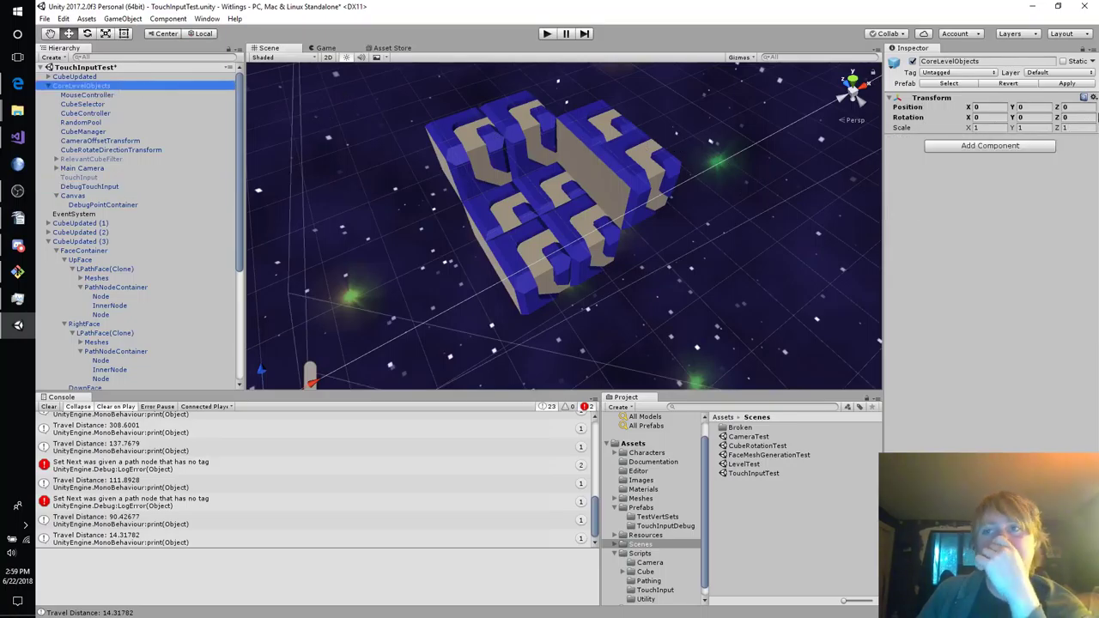
Run the scene, select the front cube, swipe it towards two edges with the touch debug overlay, and stop the run.
{"action": "left_click", "coordinate": [546, 34]}
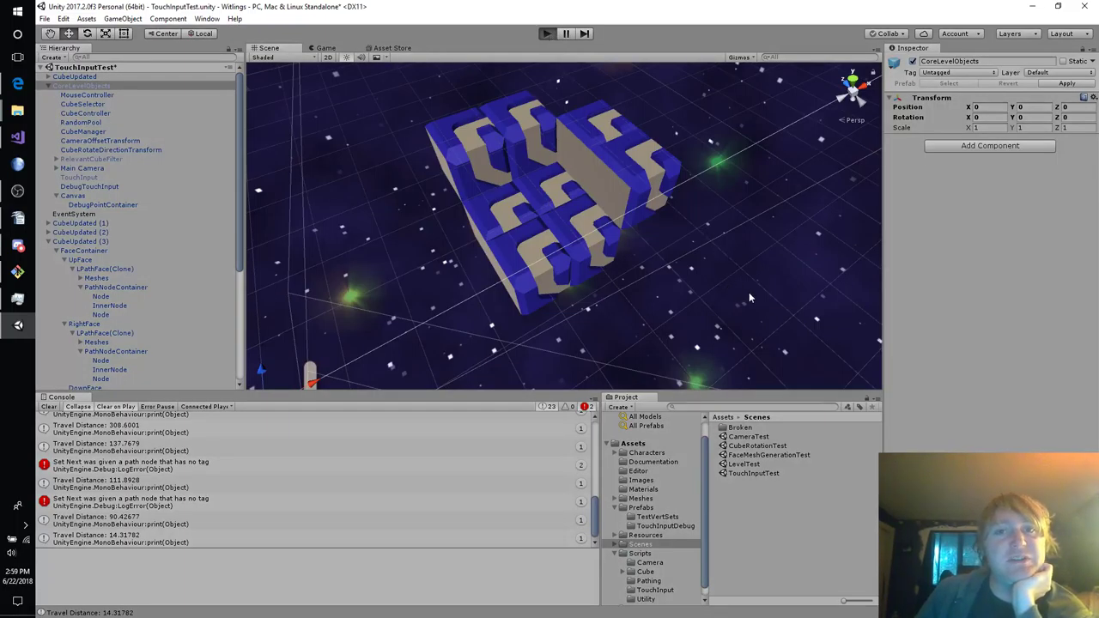
{"action": "left_click", "coordinate": [568, 225]}
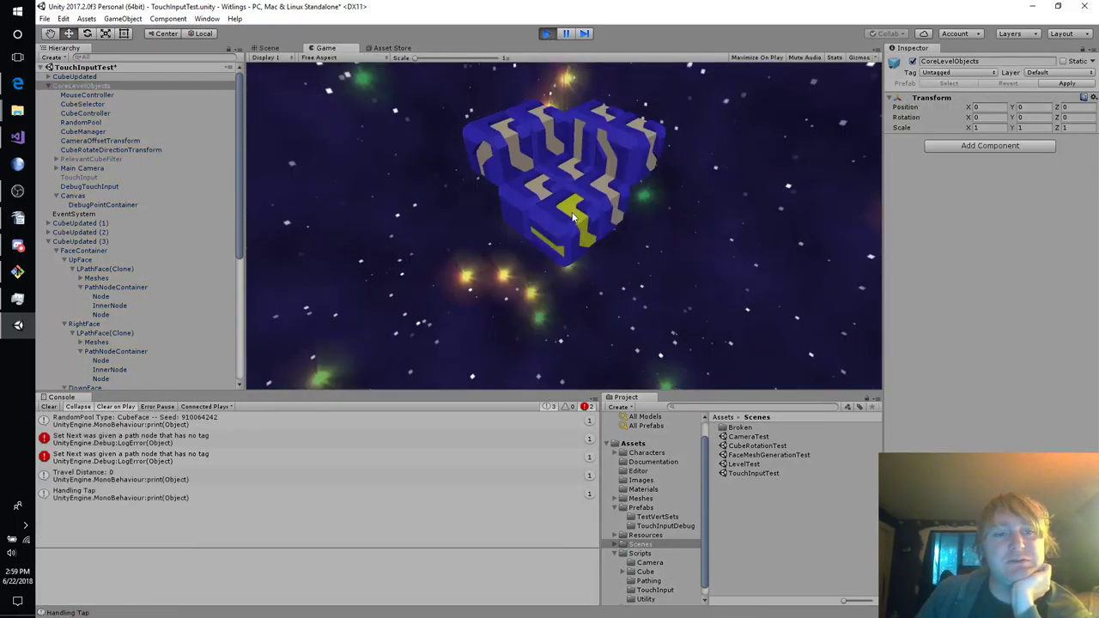
{"action": "left_click_drag", "start_coordinate": [571, 210], "coordinate": [608, 187]}
{"action": "left_click_drag", "start_coordinate": [595, 236], "coordinate": [603, 240]}
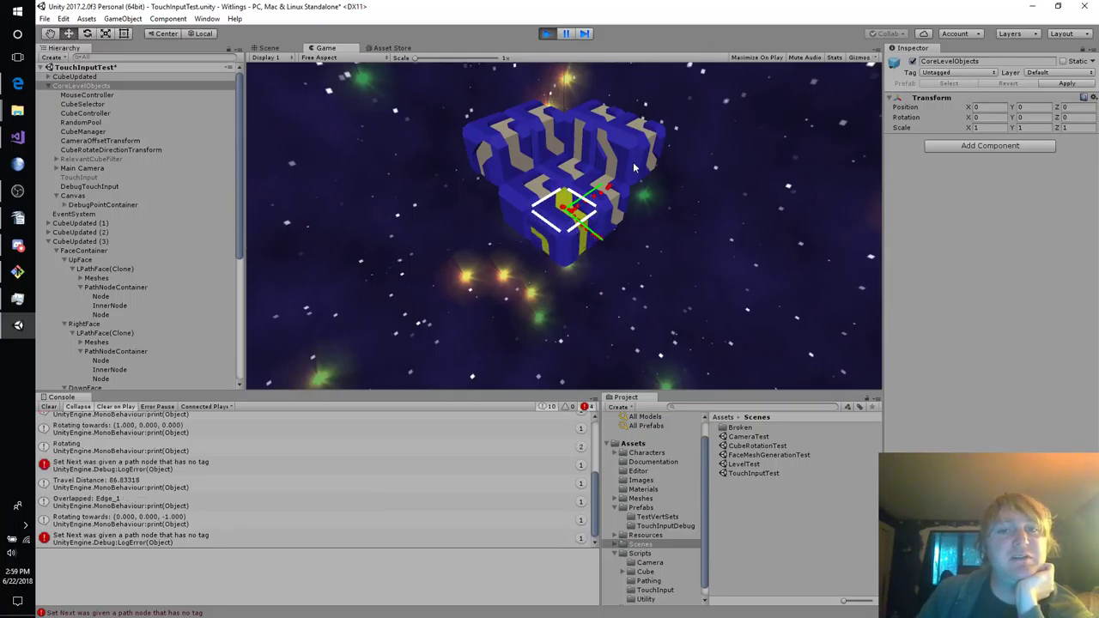
{"action": "left_click", "coordinate": [550, 34]}
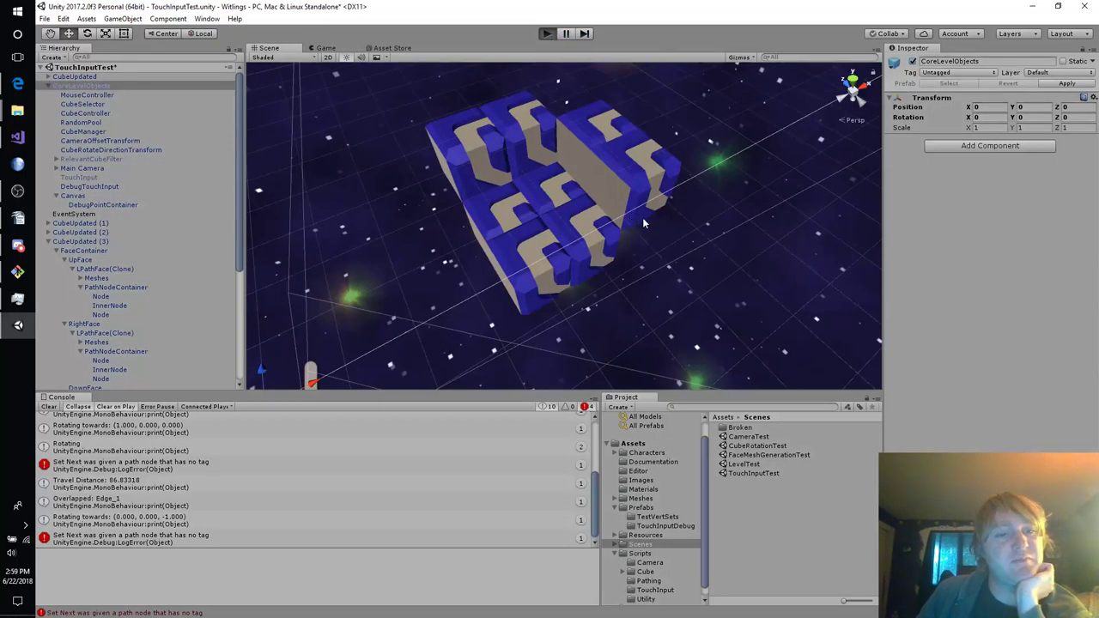
Run the scene again, swipe the front cube towards each of its four edges to check the debug lines, and stop.
{"action": "key", "text": "ctrl+p"}
{"action": "left_click", "coordinate": [568, 217]}
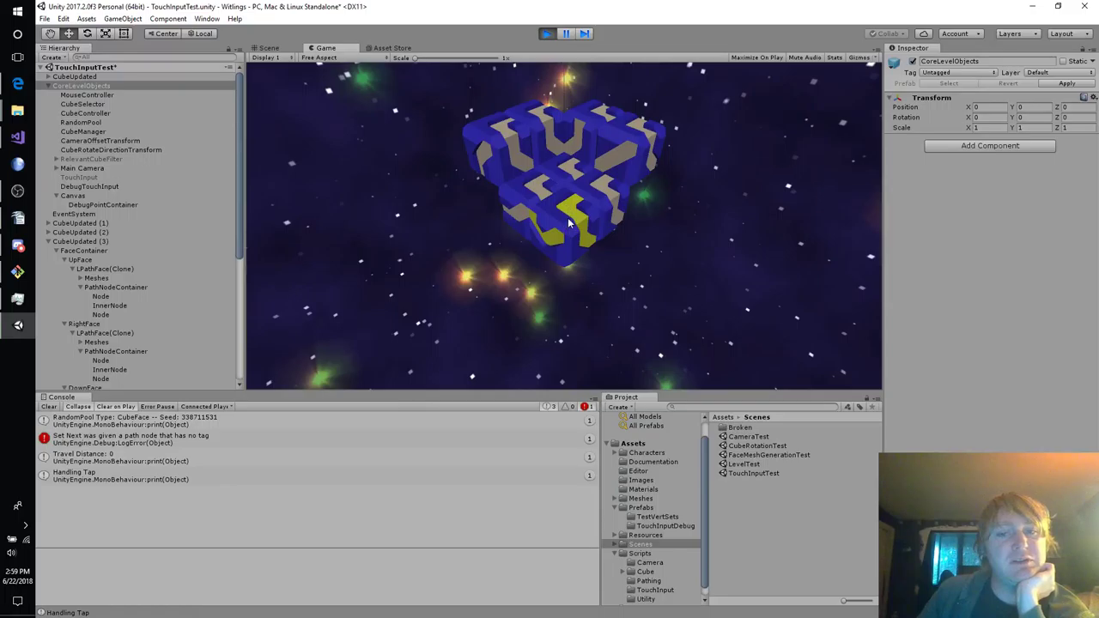
{"action": "left_click", "coordinate": [568, 212]}
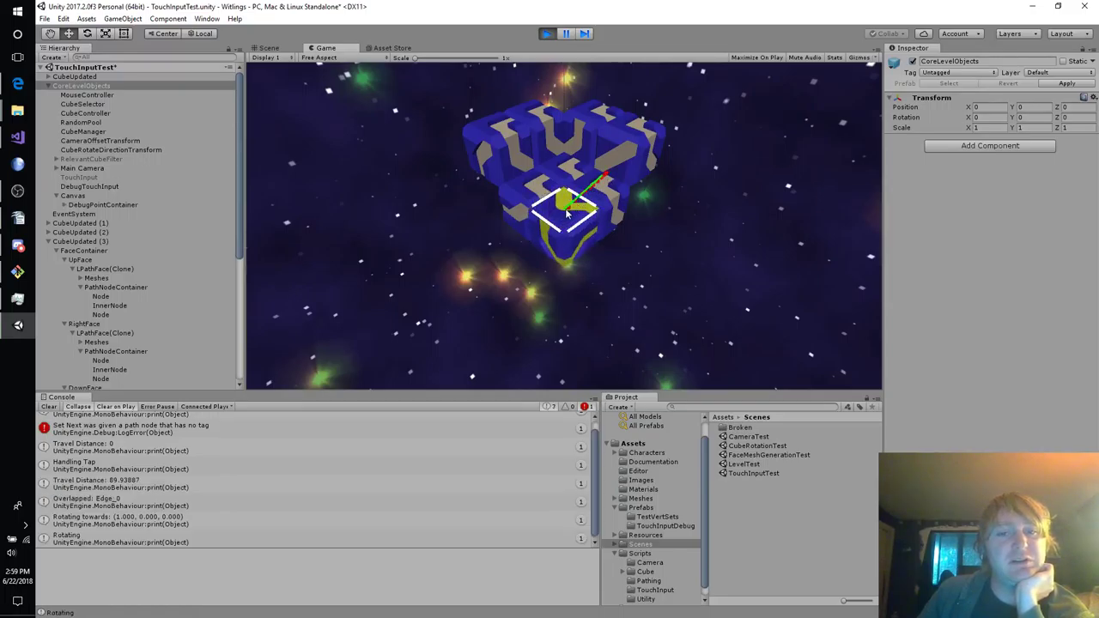
{"action": "left_click_drag", "start_coordinate": [568, 209], "coordinate": [606, 243]}
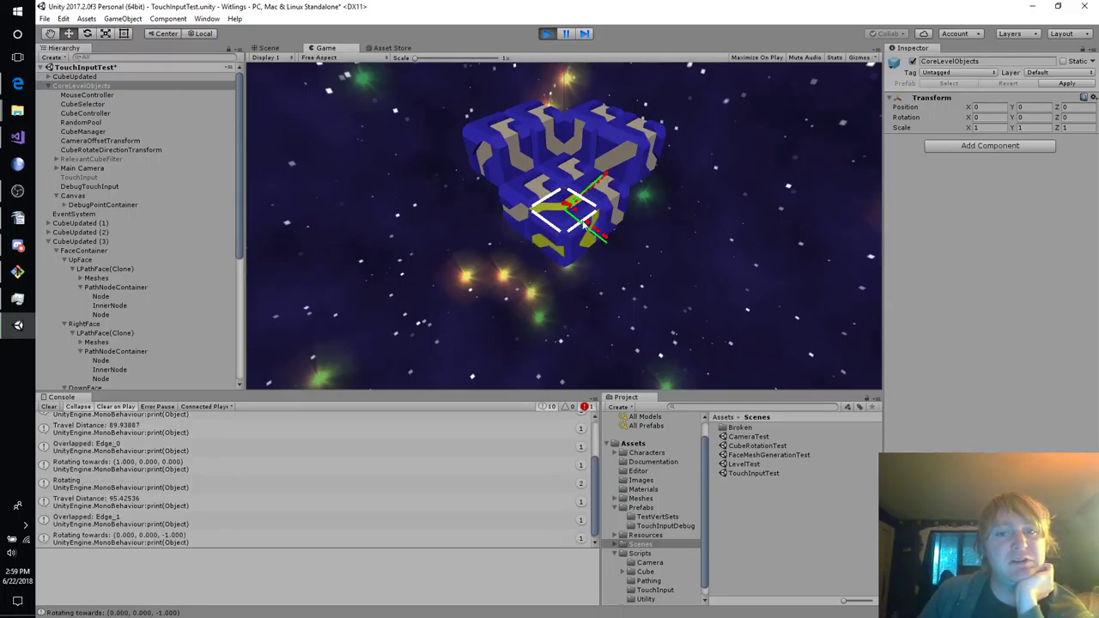
{"action": "mouse_move", "coordinate": [562, 209]}
{"action": "left_mouse_down"}
{"action": "mouse_move", "coordinate": [521, 178]}
{"action": "mouse_move", "coordinate": [543, 226]}
{"action": "mouse_move", "coordinate": [525, 246]}
{"action": "left_mouse_up"}
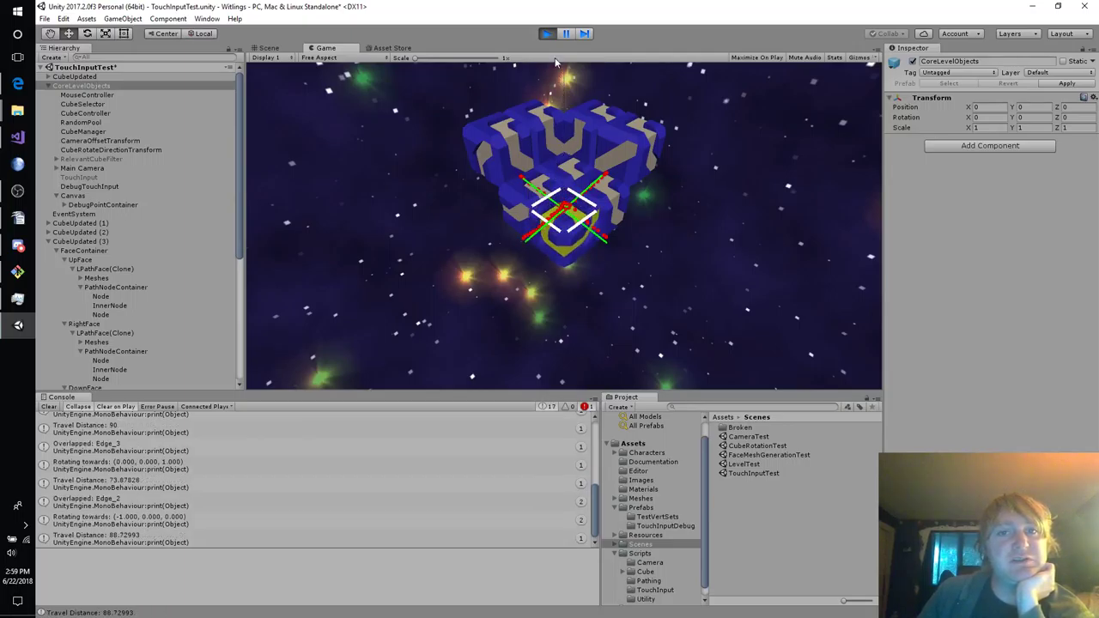
{"action": "left_click", "coordinate": [547, 33]}
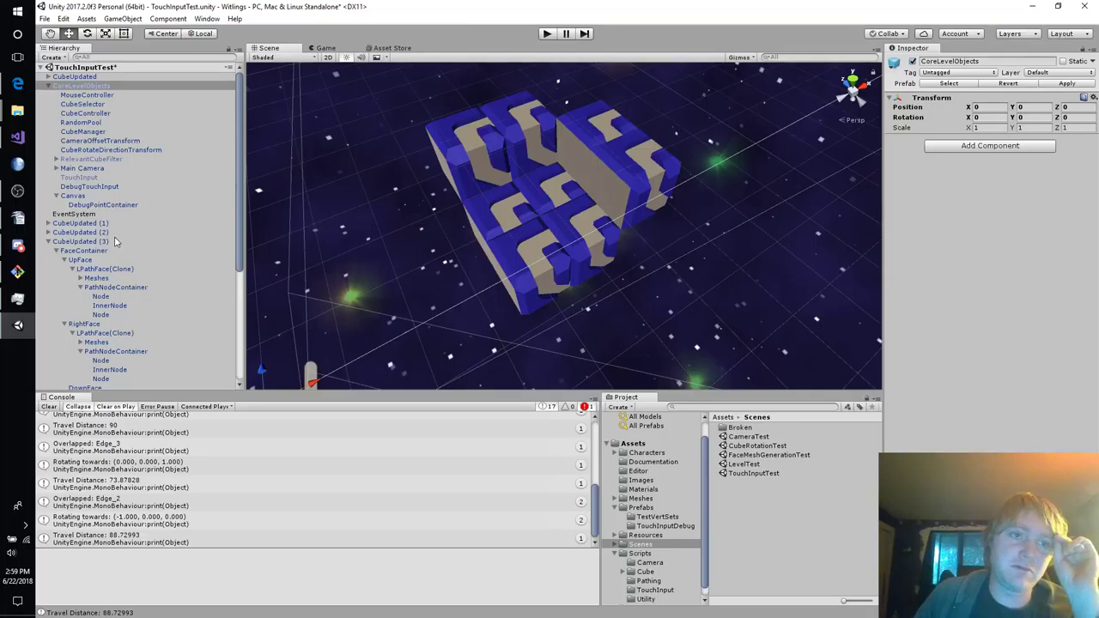
Open the DebugTouchInput object's script in Visual Studio and go to its private member variables.
{"action": "left_click", "coordinate": [102, 186]}
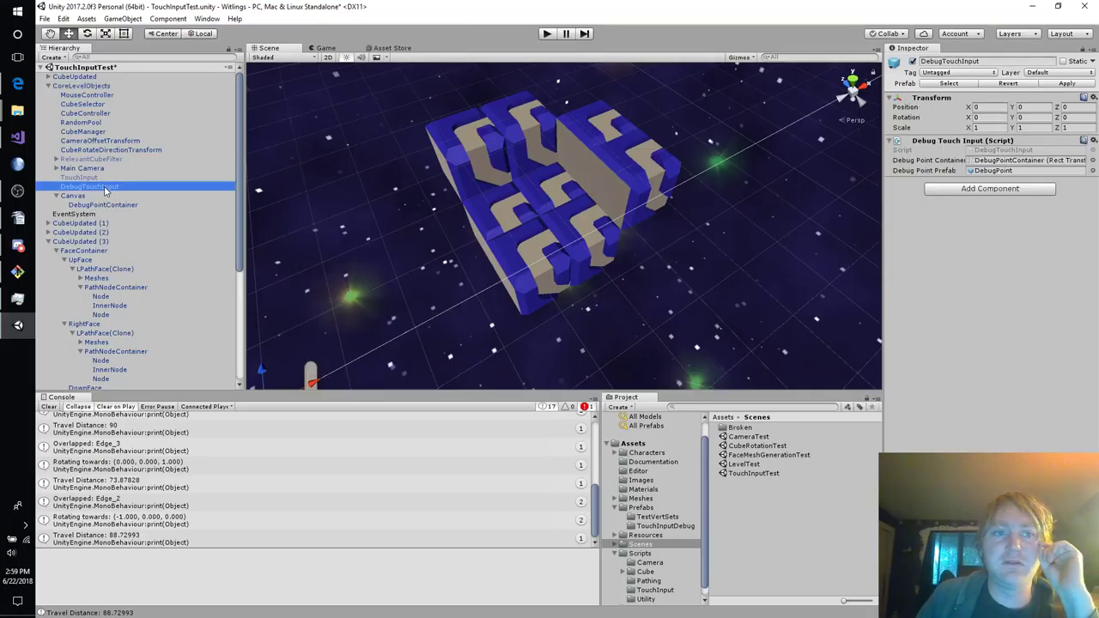
{"action": "double_click", "coordinate": [1005, 150]}
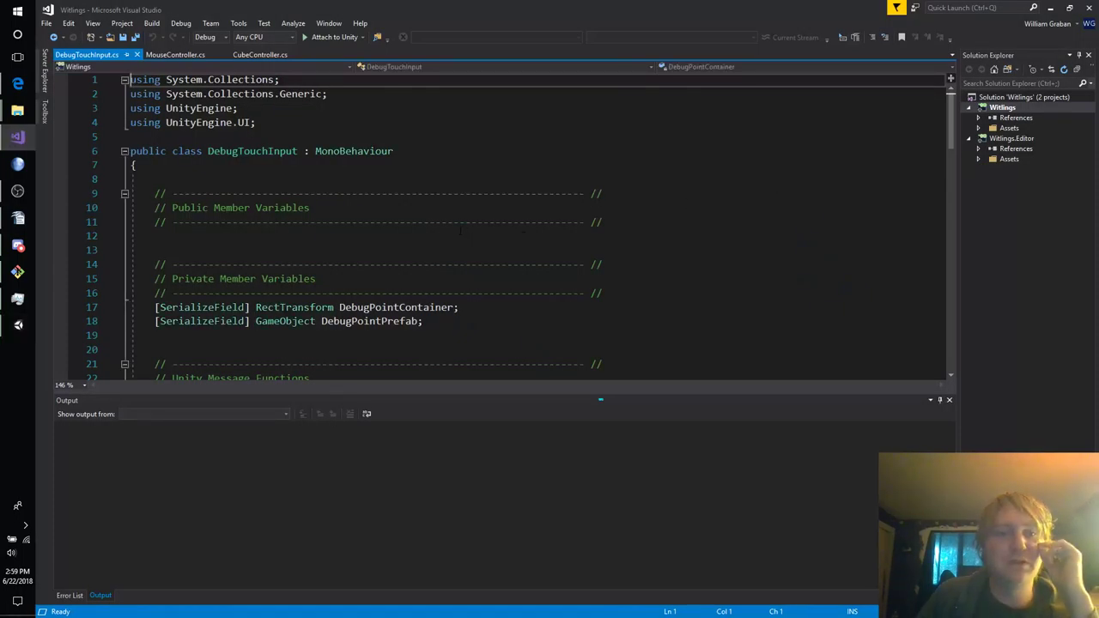
{"action": "scroll", "coordinate": [461, 230], "scroll_direction": "down", "scroll_amount": 2}
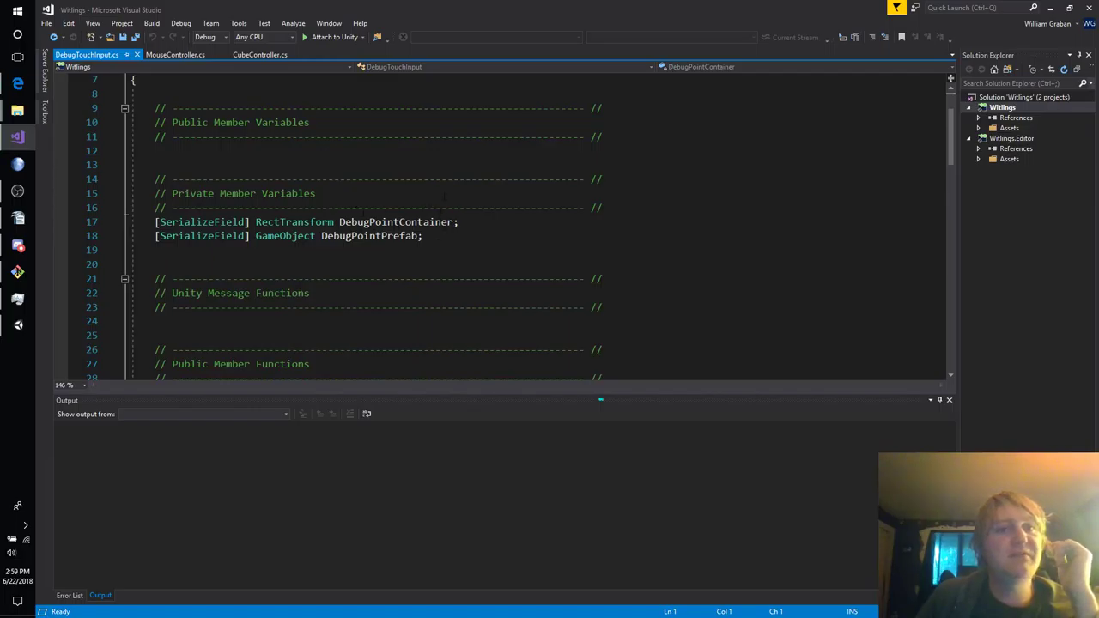
Add a serialized private field "bool DrawDebug = true;" below DebugPointPrefab.
{"action": "left_click", "coordinate": [466, 225]}
{"action": "key", "text": "Down"}
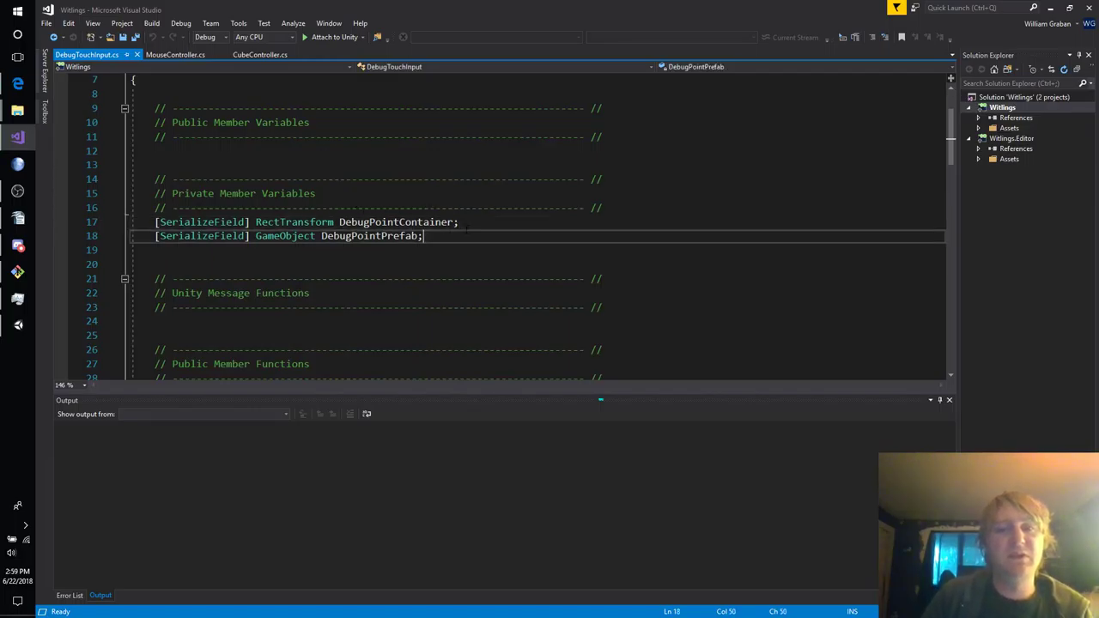
{"action": "key", "text": "Return"}
{"action": "type", "text": "[SerializeField] "}
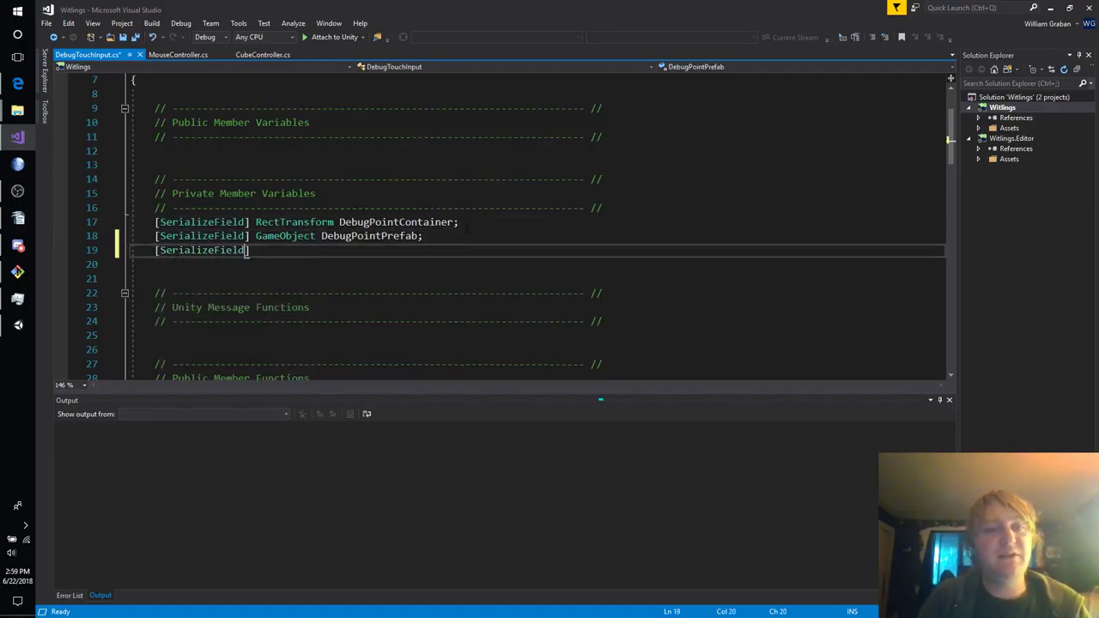
{"action": "type", "text": "bool "}
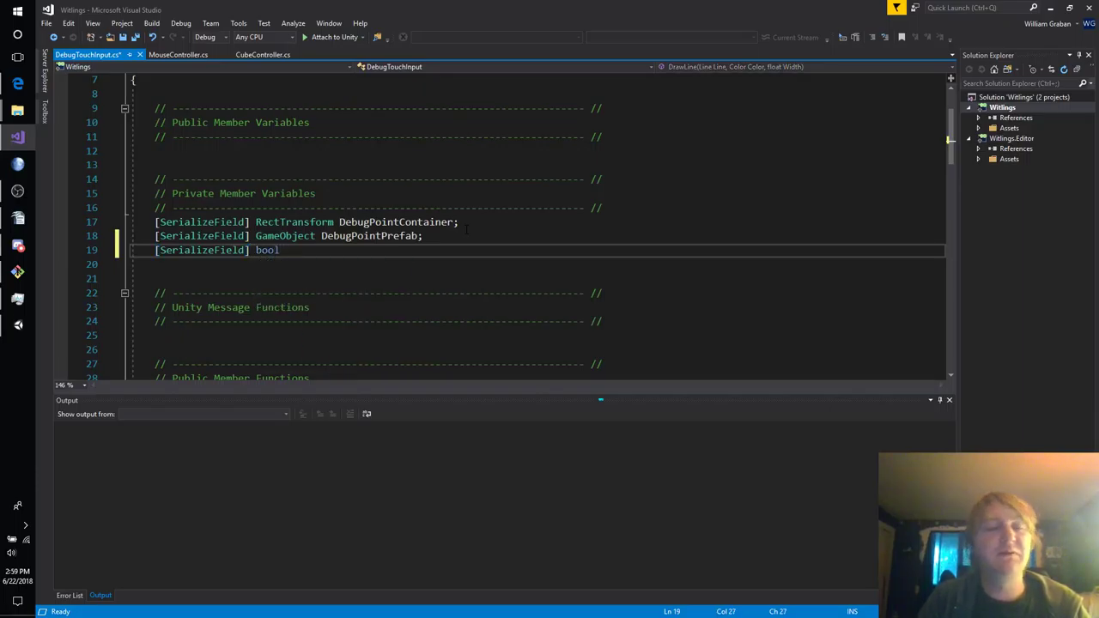
{"action": "type", "text": "DrawDebug"}
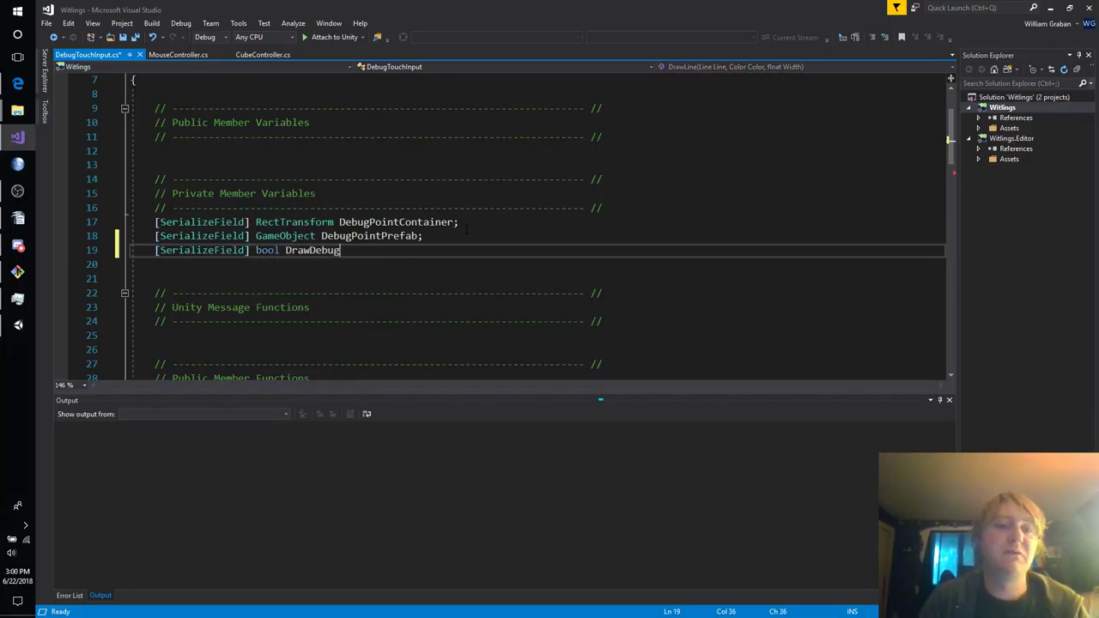
{"action": "type", "text": " = f"}
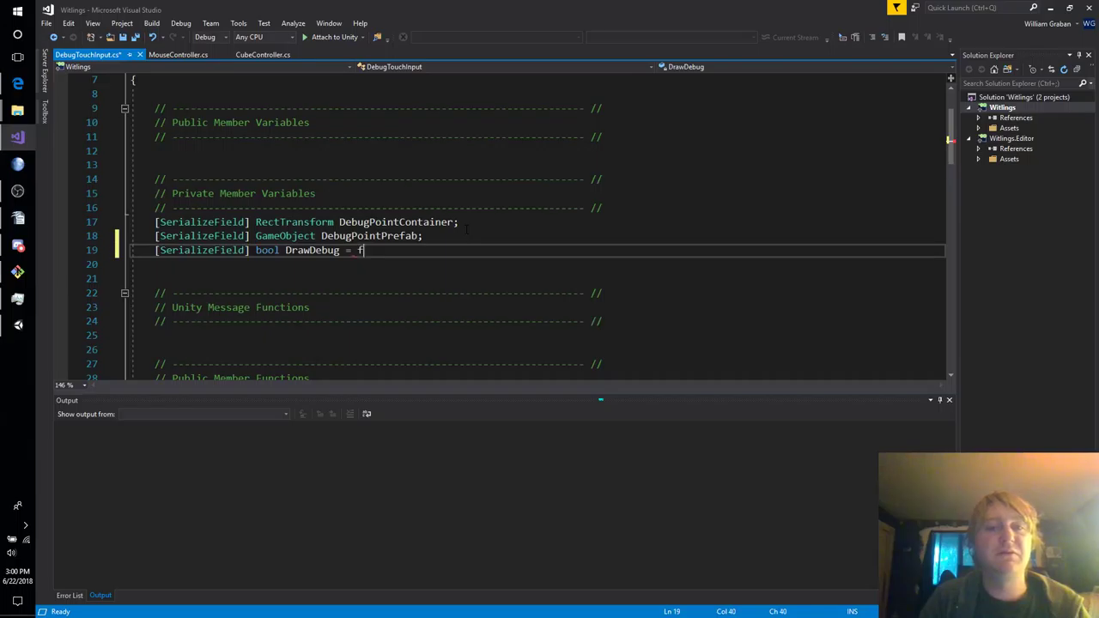
{"action": "key", "text": "BackSpace"}
{"action": "type", "text": "true;"}
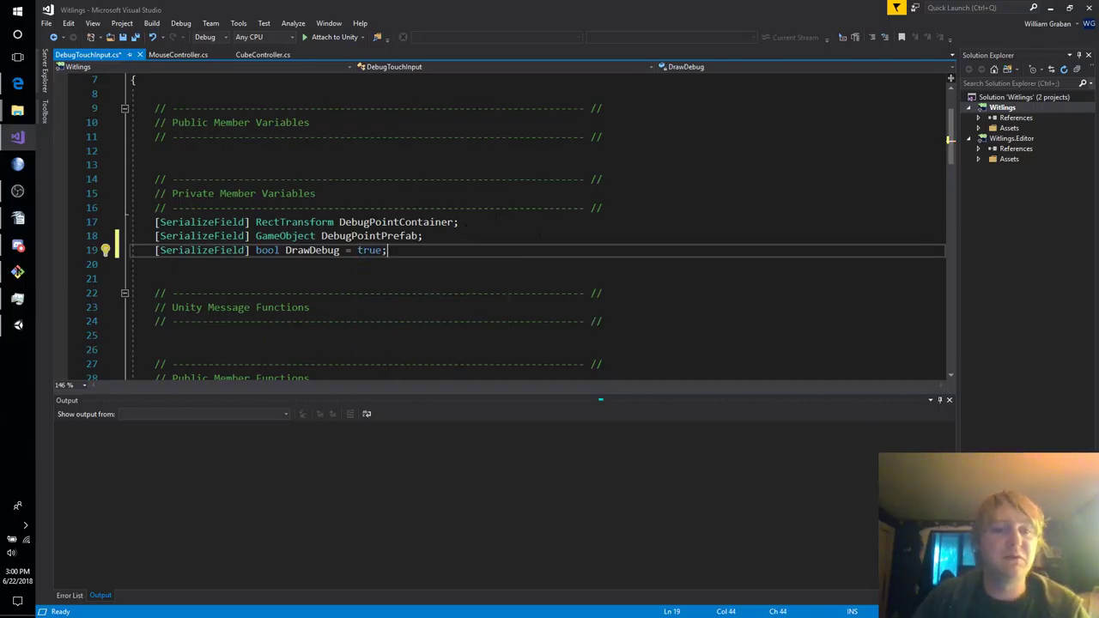
Add an "if(!DrawDebug)" block containing "return;" at the start of the DrawLine function, followed by a blank line.
{"action": "scroll", "coordinate": [466, 227], "scroll_direction": "down", "scroll_amount": 5}
{"action": "left_click", "coordinate": [375, 225]}
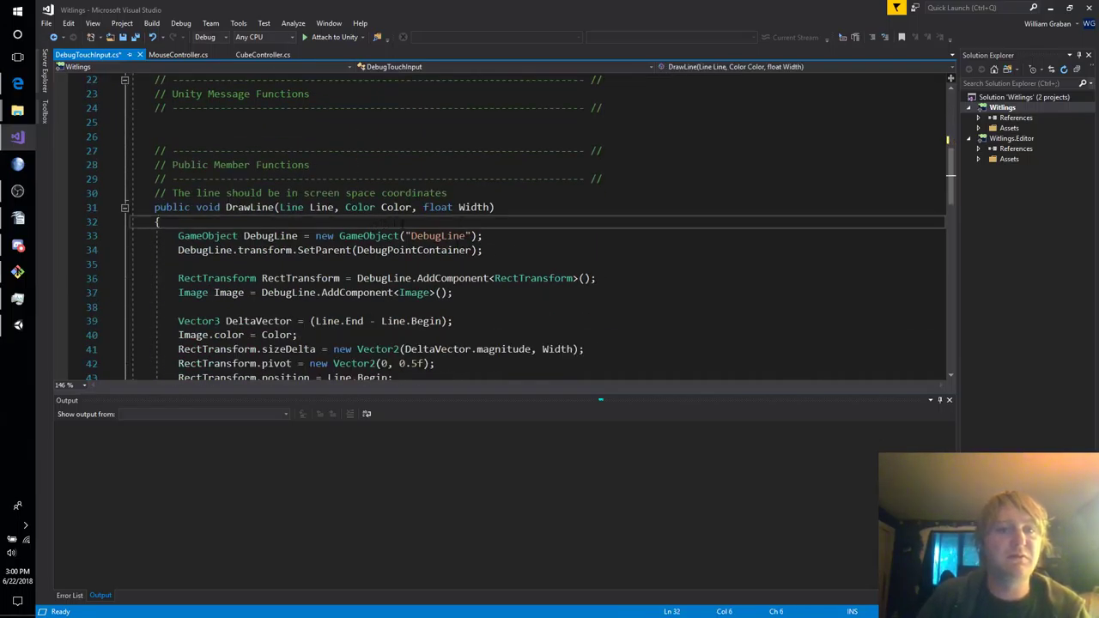
{"action": "key", "text": "Return"}
{"action": "type", "text": "if("}
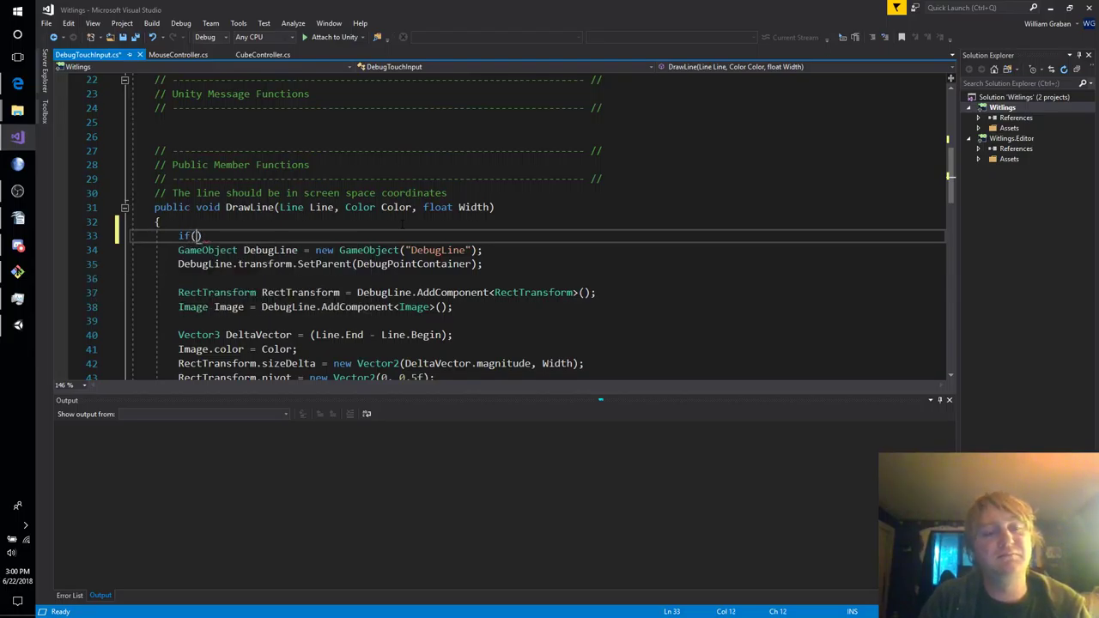
{"action": "type", "text": "Draw"}
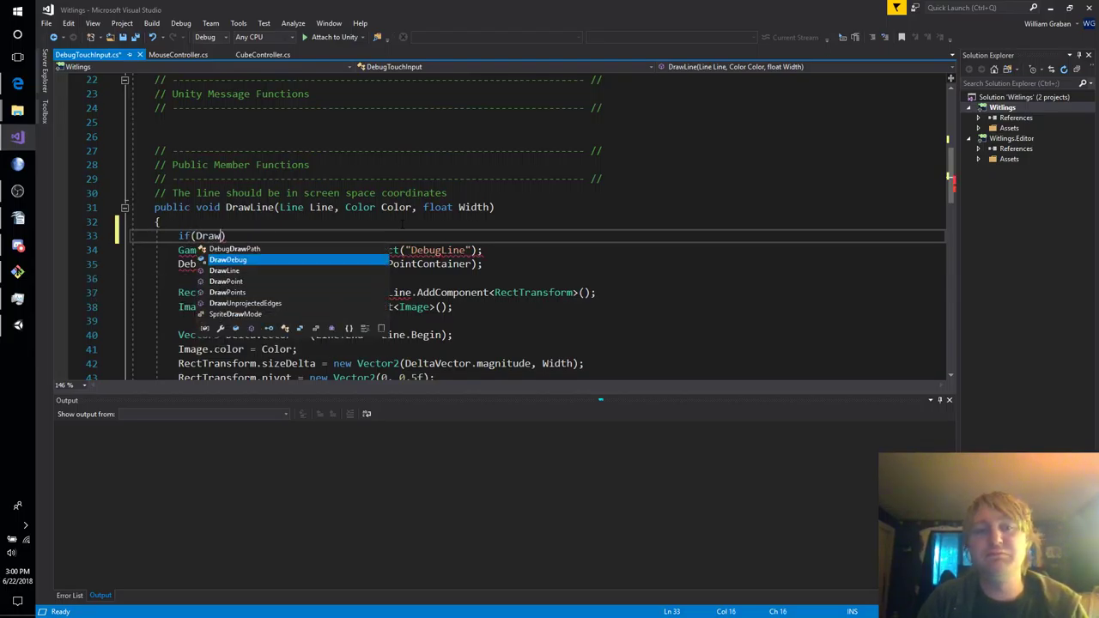
{"action": "key", "text": "Tab"}
{"action": "key", "text": "ctrl+Left"}
{"action": "type", "text": "!"}
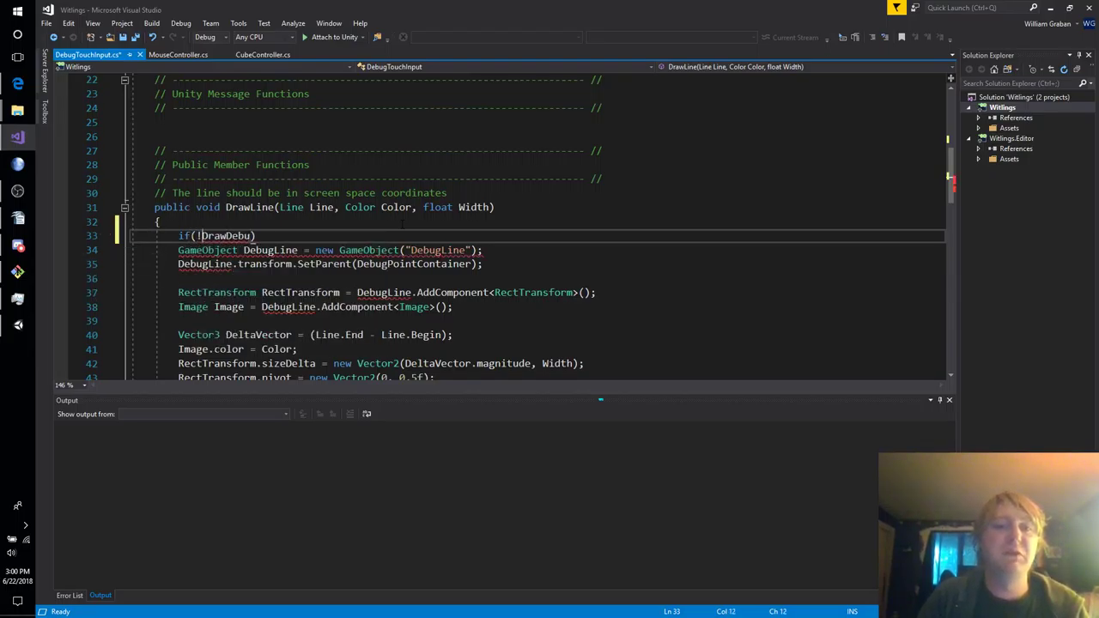
{"action": "key", "text": "Return"}
{"action": "type", "text": "{"}
{"action": "key", "text": "Return"}
{"action": "type", "text": "return;"}
{"action": "key", "text": "Down"}
{"action": "key", "text": "Return"}
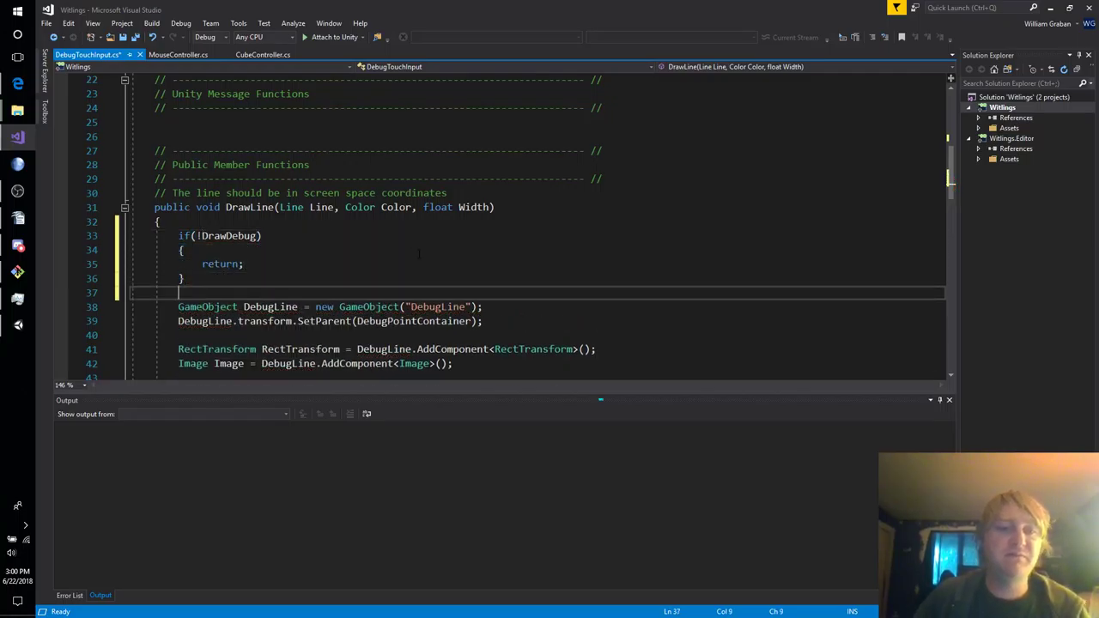
Copy the DrawDebug early-return block from DrawLine to the start of the DrawPoints function.
{"action": "key", "text": "shift+Up"}
{"action": "key", "text": "shift+Up"}
{"action": "key", "text": "shift+Up"}
{"action": "key", "text": "shift+Up"}
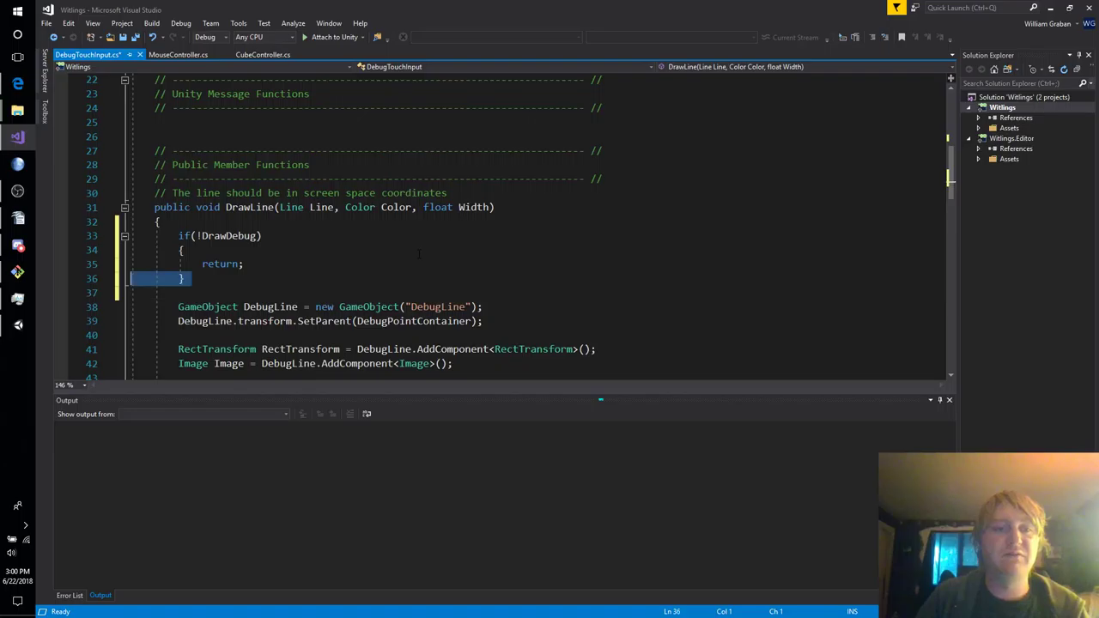
{"action": "scroll", "coordinate": [419, 253], "scroll_direction": "down", "scroll_amount": 7}
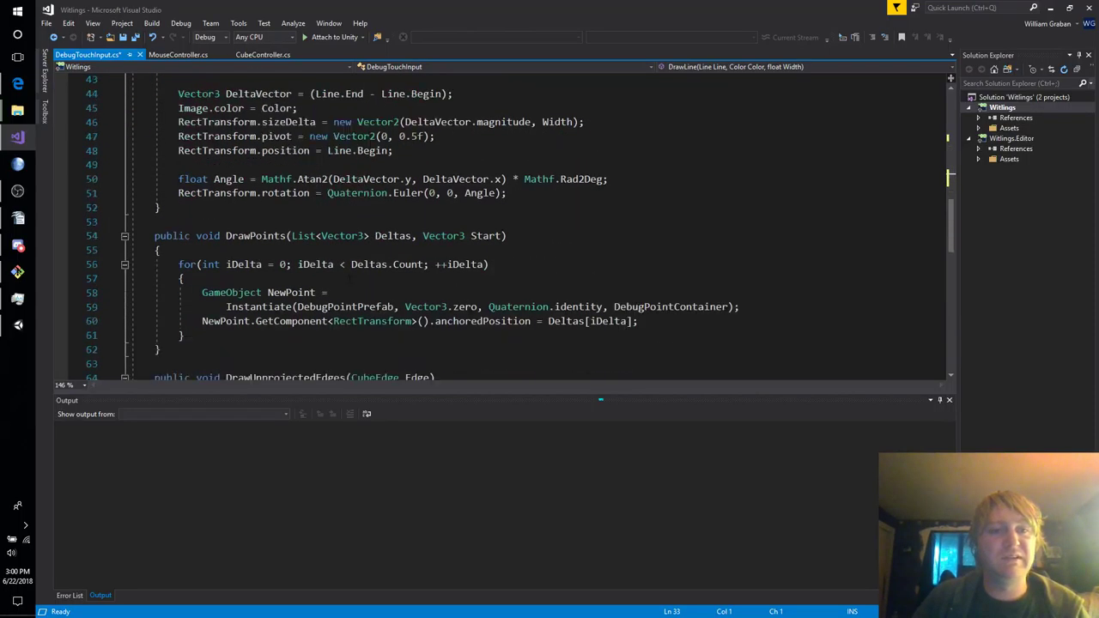
{"action": "left_click", "coordinate": [279, 250]}
{"action": "key", "text": "Return"}
{"action": "type", "text": "if (!DrawDebug) { return; }"}
Insert the same "if (!DrawDebug)" early return at the start of DrawUnprojectedEdges.
{"action": "scroll", "coordinate": [275, 249], "scroll_direction": "down", "scroll_amount": 5}
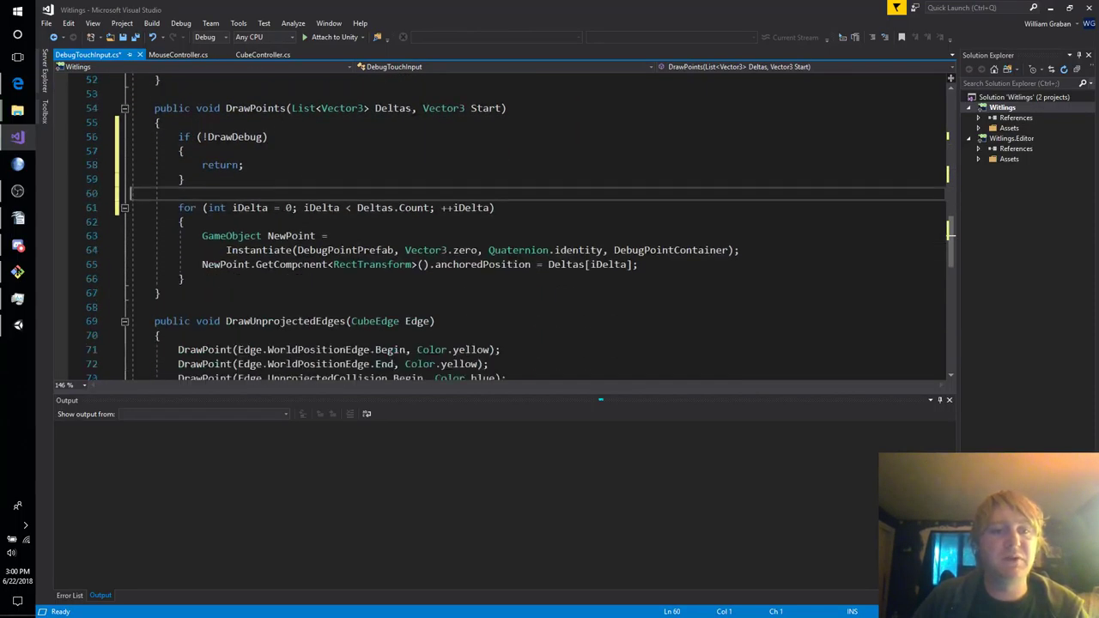
{"action": "left_click", "coordinate": [273, 249]}
{"action": "key", "text": "Return"}
{"action": "type", "text": "if (!DrawDebug) {     return; }"}
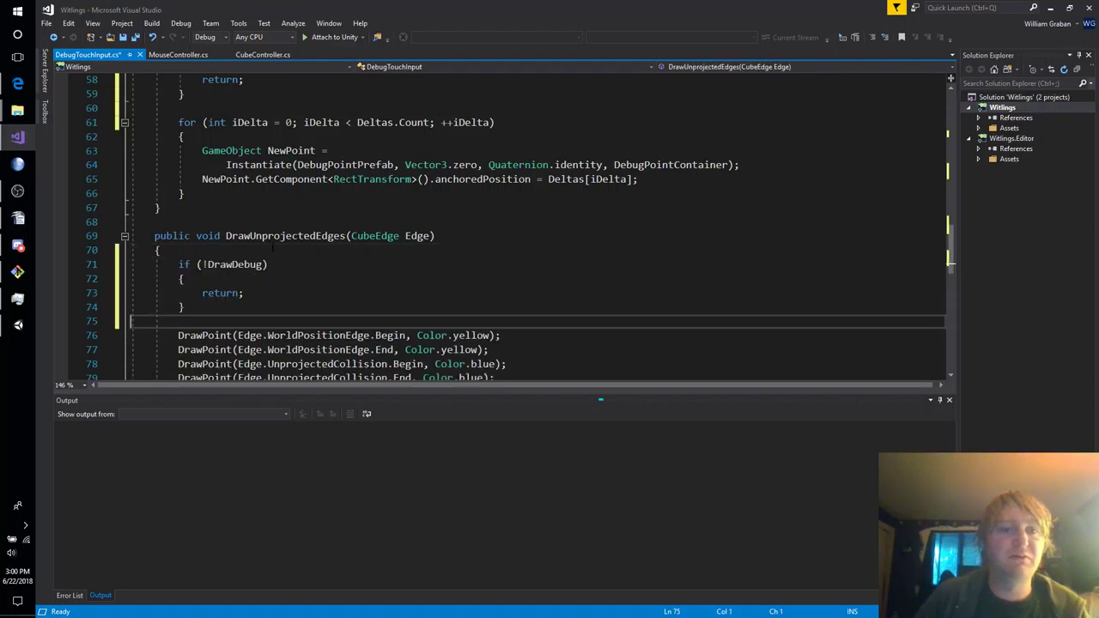
Insert the "if (!DrawDebug)" early return at the start of DrawPoint and save the script.
{"action": "scroll", "coordinate": [273, 249], "scroll_direction": "down", "scroll_amount": 5}
{"action": "left_click", "coordinate": [273, 221]}
{"action": "key", "text": "Return"}
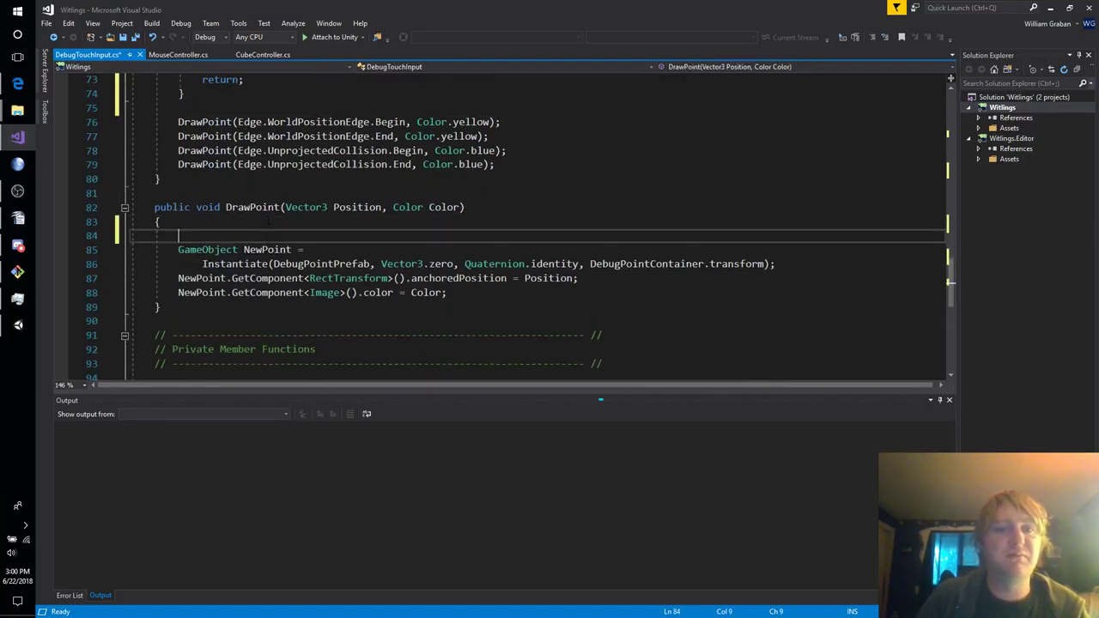
{"action": "type", "text": "if (!DrawDebug) { return; }"}
{"action": "scroll", "coordinate": [273, 223], "scroll_direction": "down", "scroll_amount": 4}
{"action": "key", "text": "ctrl+s"}
Switch to Unity, turn off Draw Debug on the DebugTouchInput object, and run the scene.
{"action": "key", "text": "alt+Tab"}
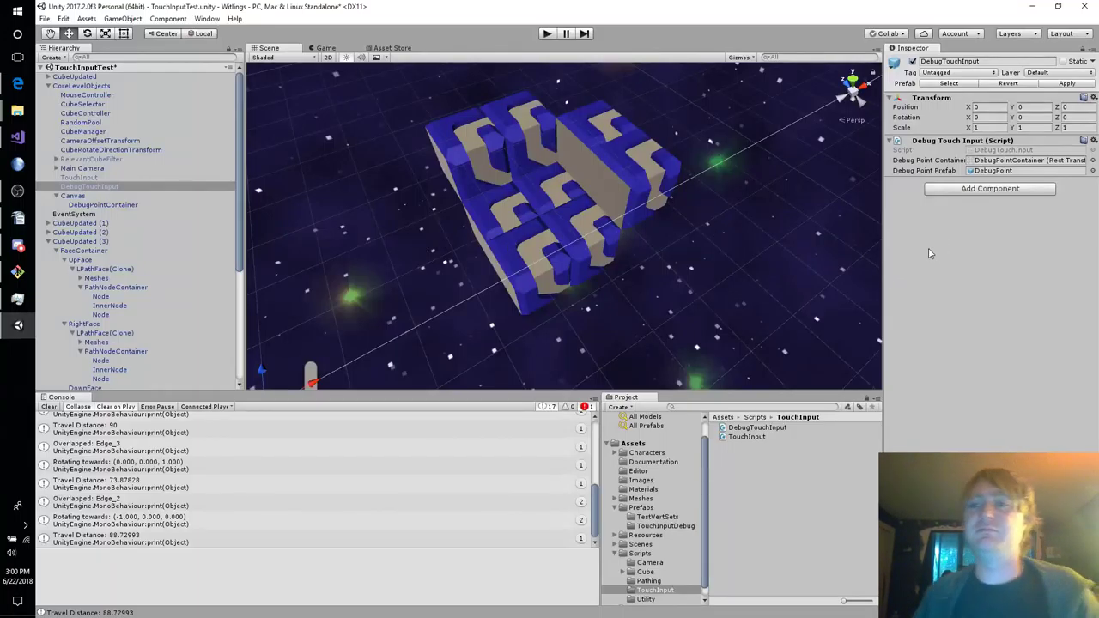
{"action": "left_click", "coordinate": [971, 180]}
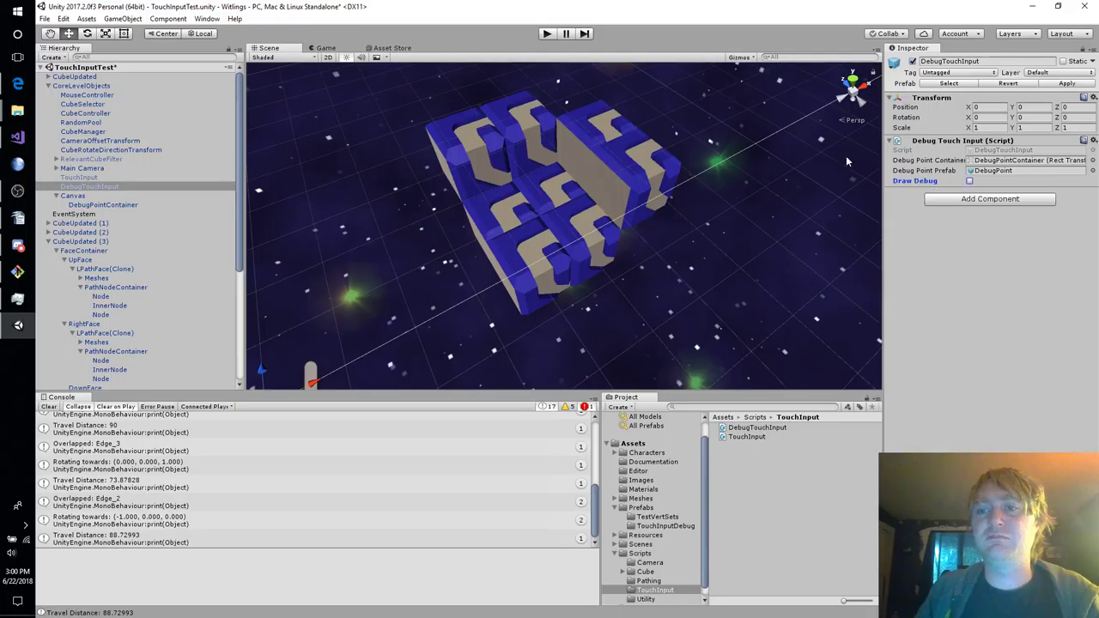
{"action": "left_click", "coordinate": [550, 34]}
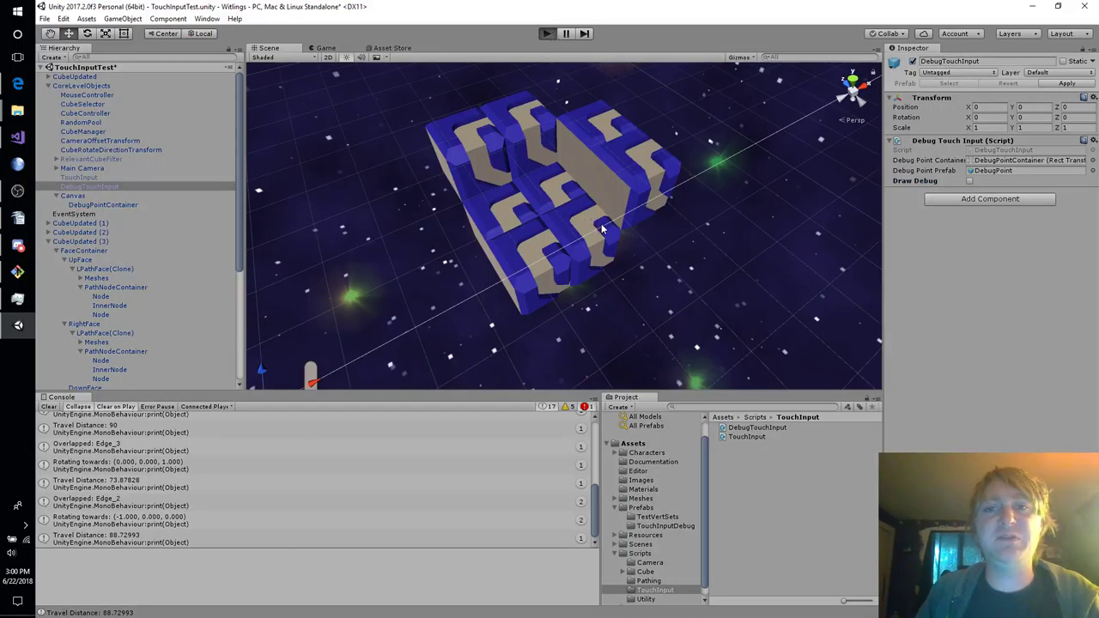
Select the front cube and swipe it towards its different edges to test rotation without the debug overlay.
{"action": "left_click", "coordinate": [569, 216]}
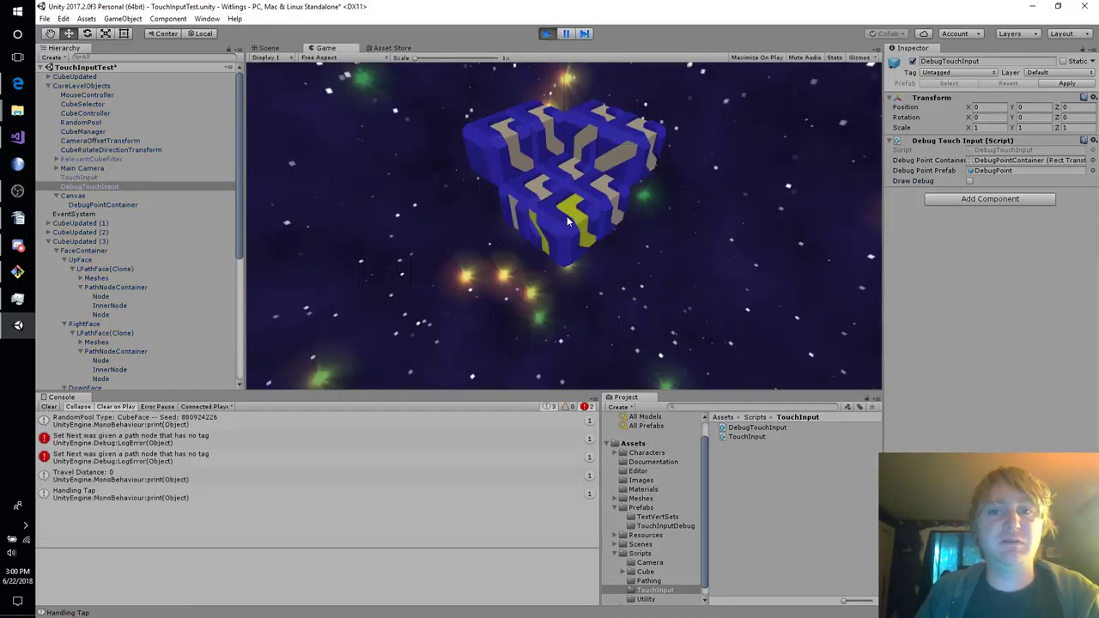
{"action": "left_click_drag", "start_coordinate": [568, 218], "coordinate": [616, 182]}
{"action": "left_click_drag", "start_coordinate": [565, 211], "coordinate": [505, 168]}
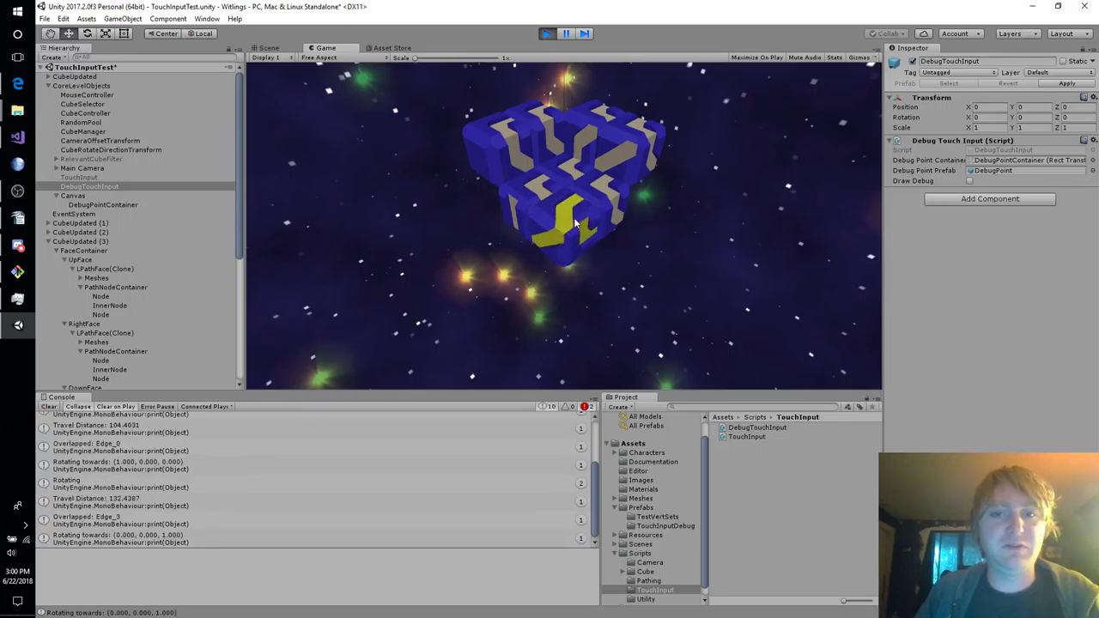
{"action": "left_click_drag", "start_coordinate": [575, 220], "coordinate": [607, 245]}
{"action": "left_click_drag", "start_coordinate": [527, 232], "coordinate": [610, 178]}
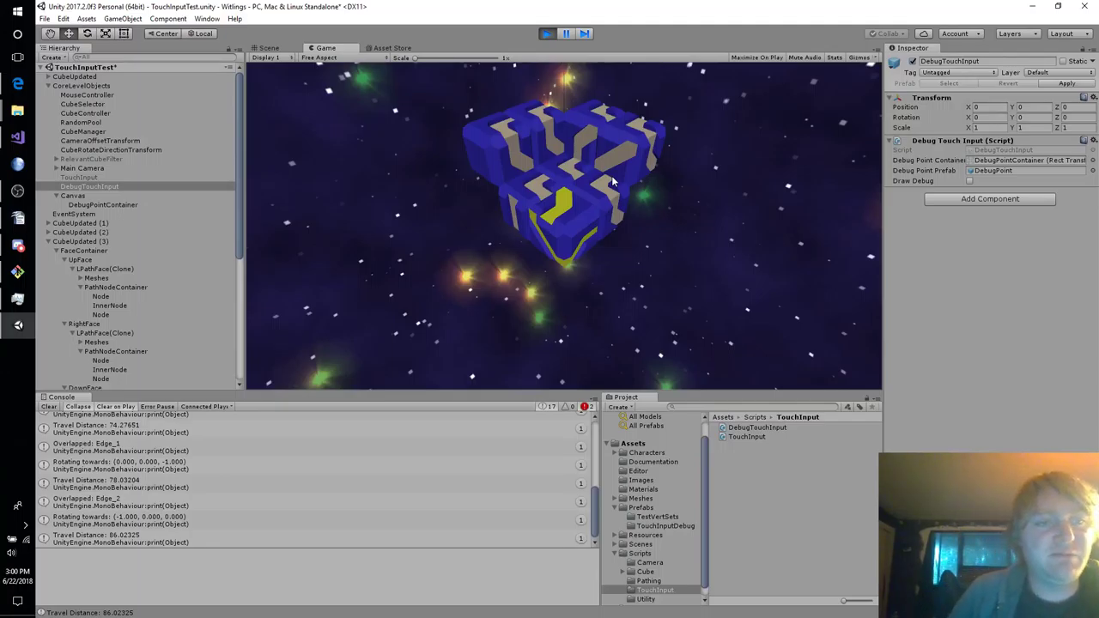
Inspect both Nodes under UpFace's PathNodeContainer on CubeUpdated (3), and stop the test run.
{"action": "left_click", "coordinate": [100, 298]}
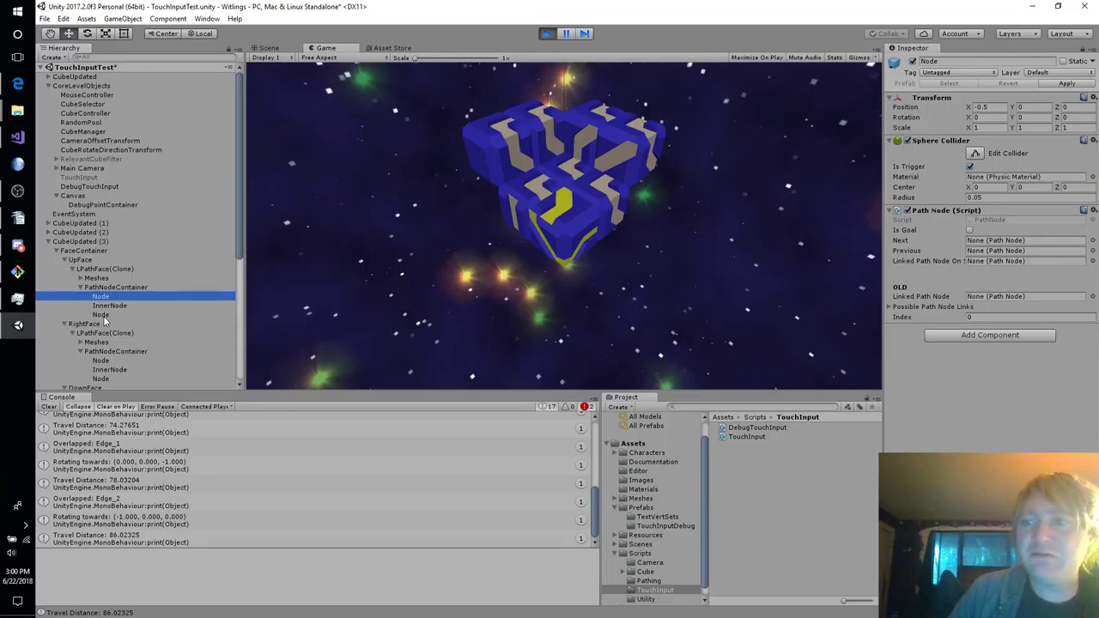
{"action": "left_click", "coordinate": [101, 315]}
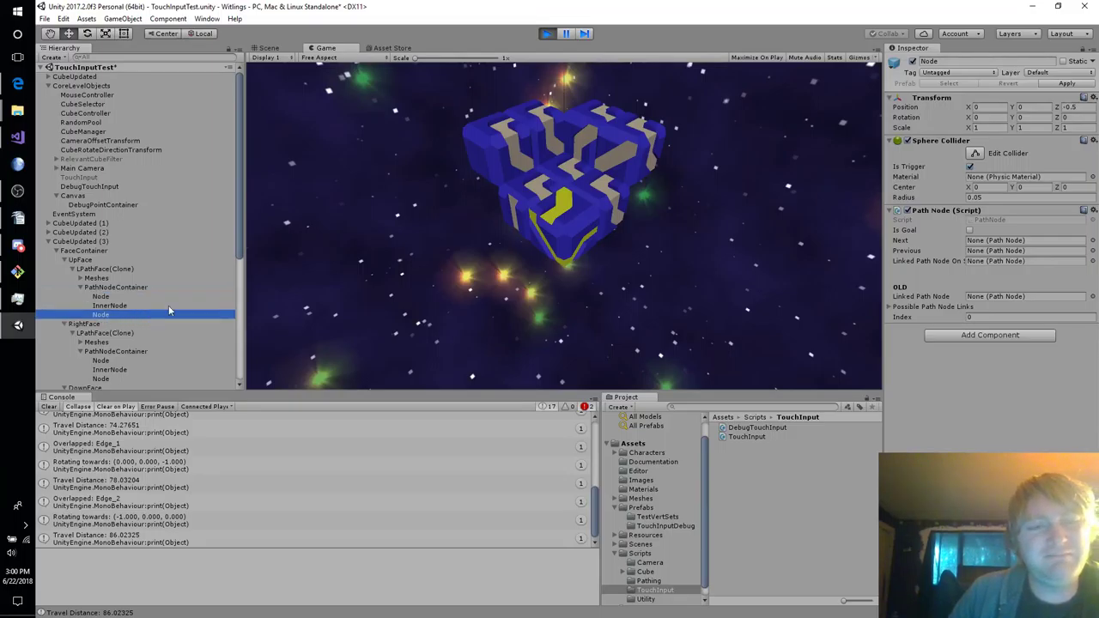
{"action": "left_click", "coordinate": [546, 34]}
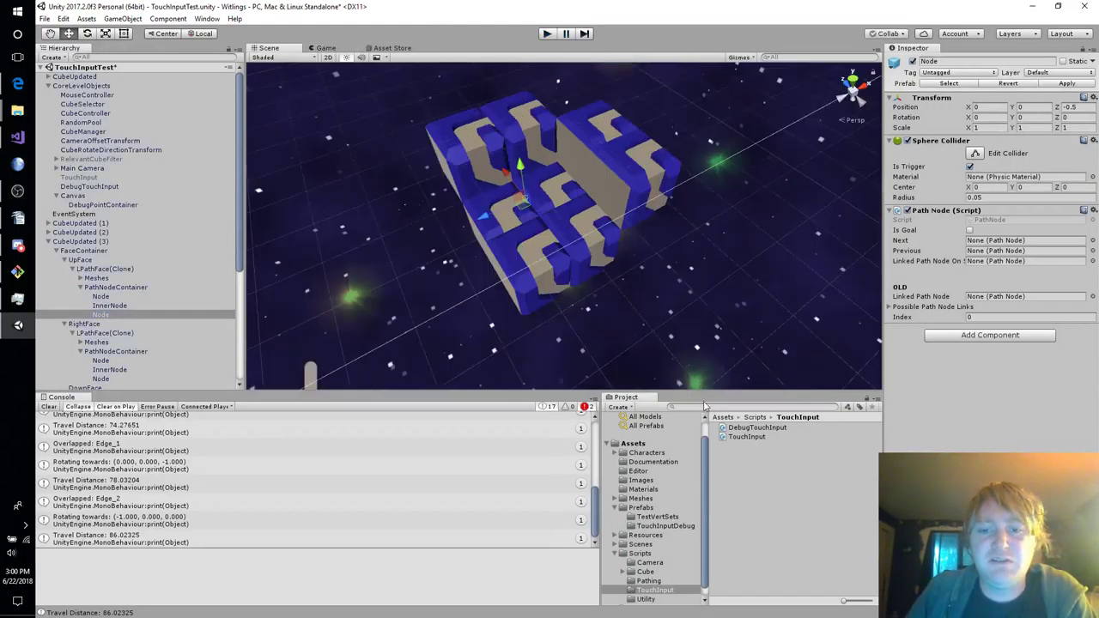
Show the Cube scripts folder and inspect the CubeFaceSpawner script.
{"action": "scroll", "coordinate": [673, 570], "scroll_direction": "down", "scroll_amount": 1}
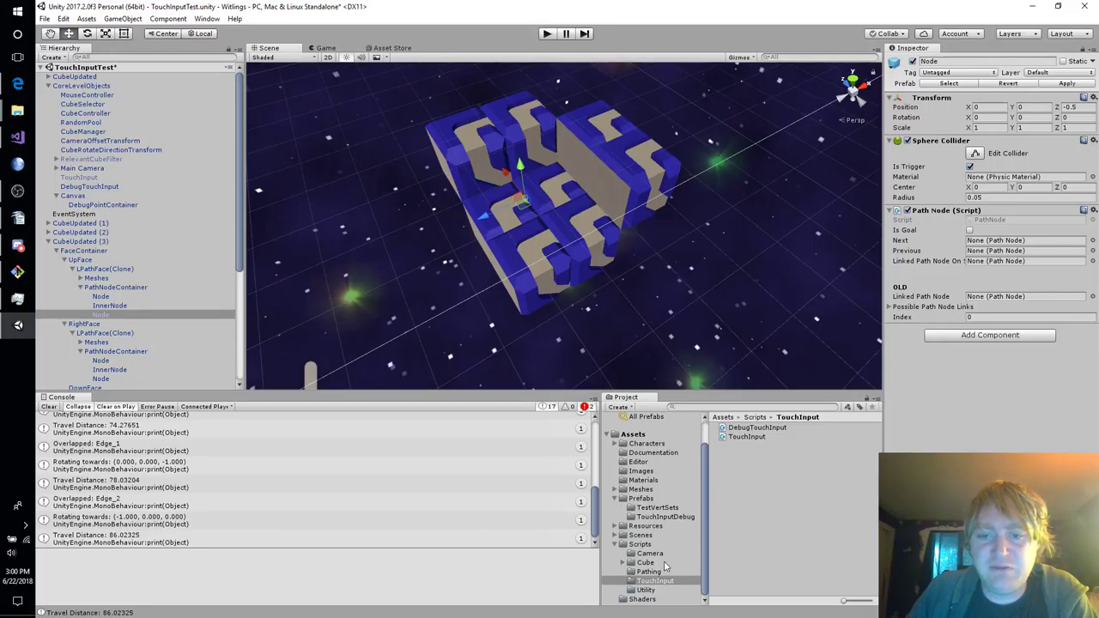
{"action": "left_click", "coordinate": [645, 562]}
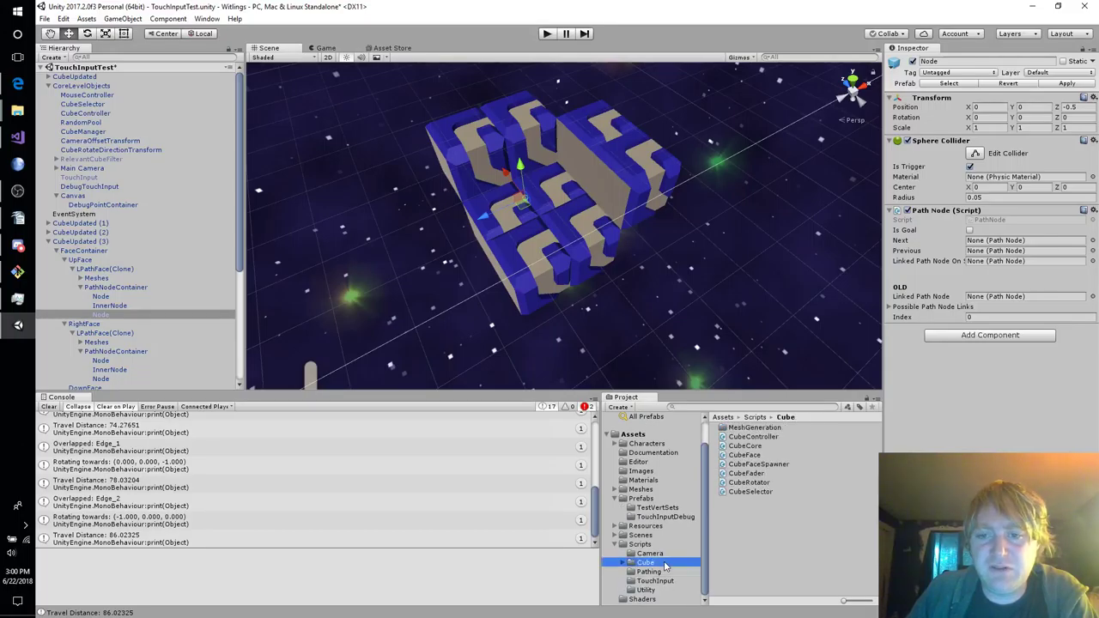
{"action": "left_click", "coordinate": [781, 465]}
Collapse CubeUpdated (3) in the hierarchy and inspect the CubeManager object's settings under CoreLevelObjects.
{"action": "left_click", "coordinate": [48, 242]}
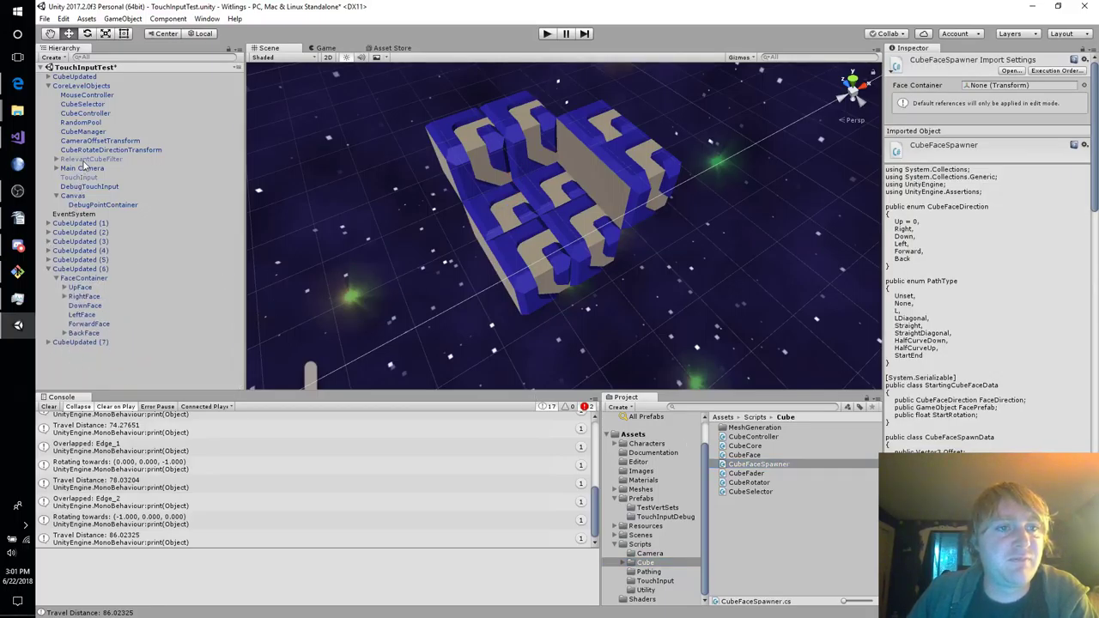
{"action": "left_click", "coordinate": [85, 87]}
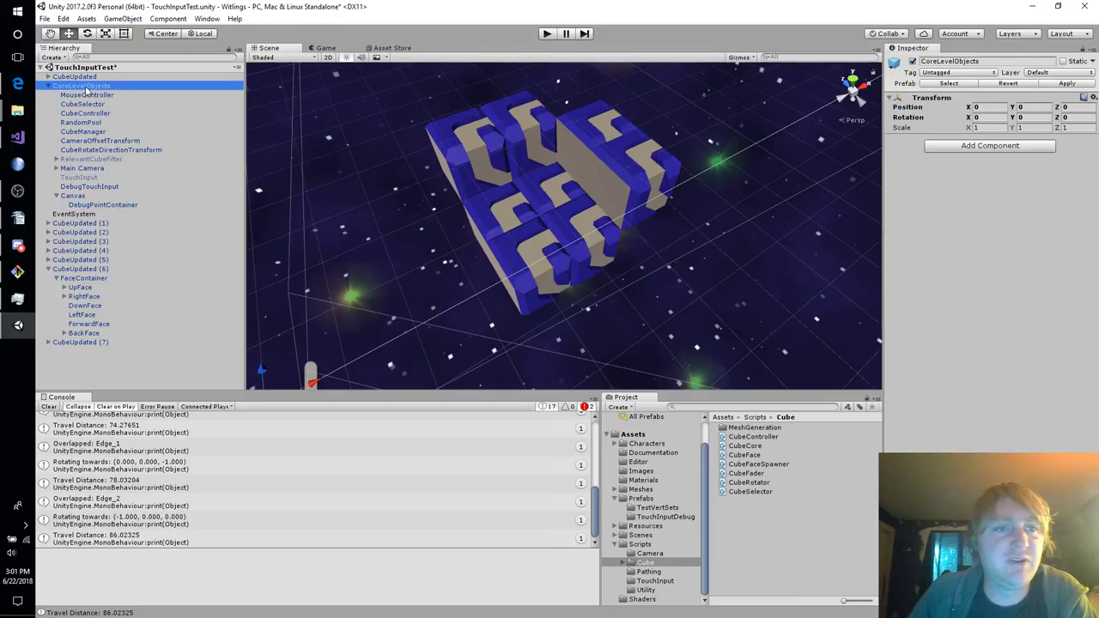
{"action": "left_click", "coordinate": [103, 131]}
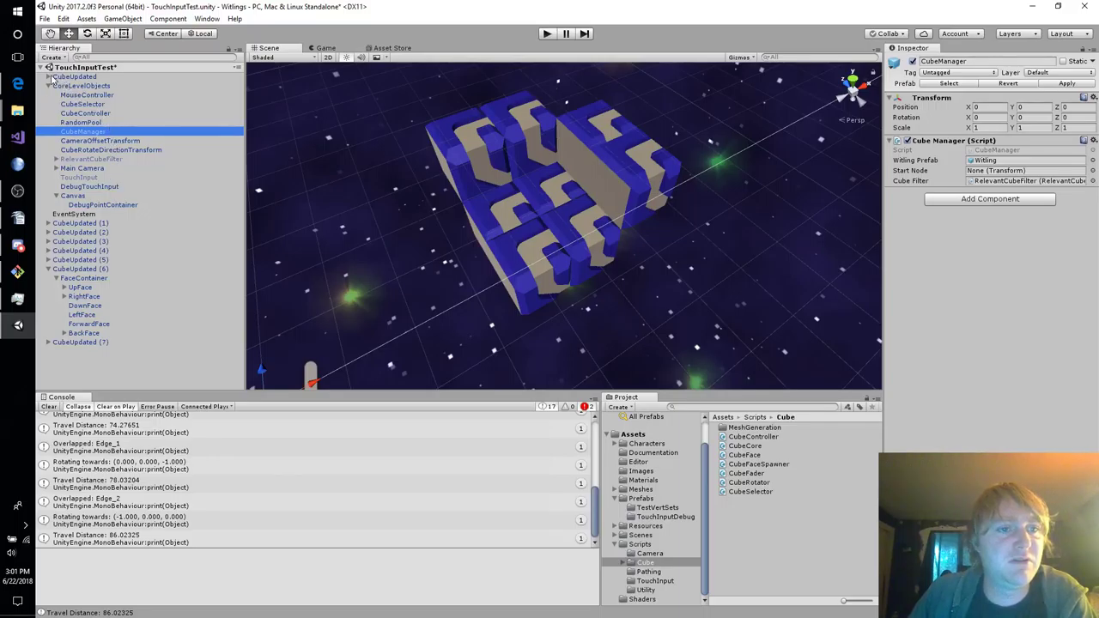
Expand CubeUpdated (7) and its FaceContainer, and inspect the DownFace object.
{"action": "left_click", "coordinate": [49, 343]}
{"action": "left_click", "coordinate": [56, 351]}
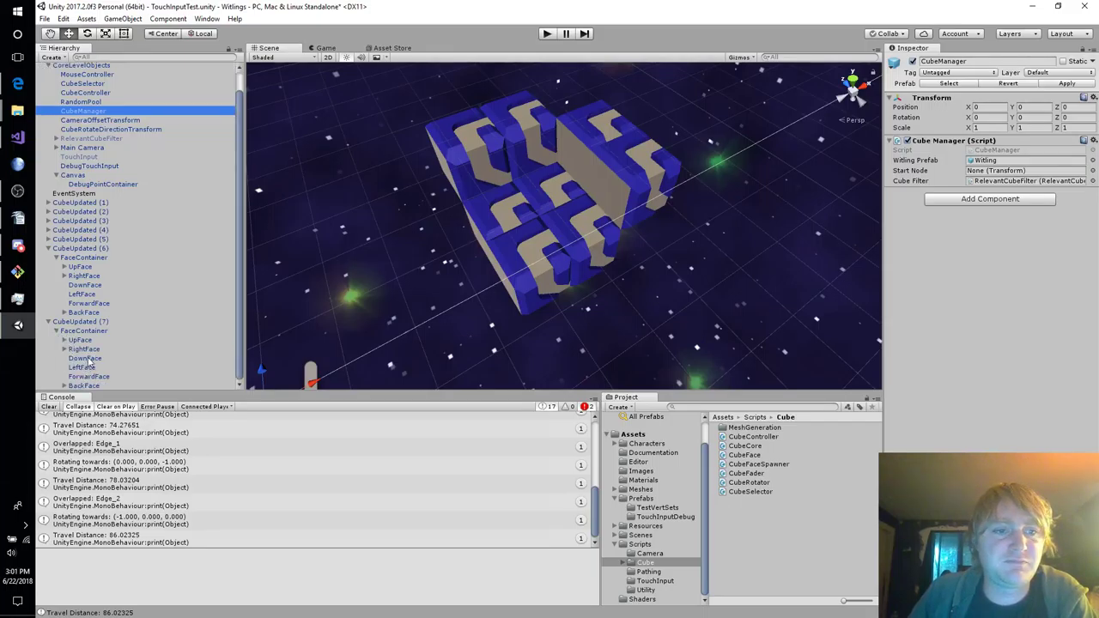
{"action": "left_click", "coordinate": [88, 359]}
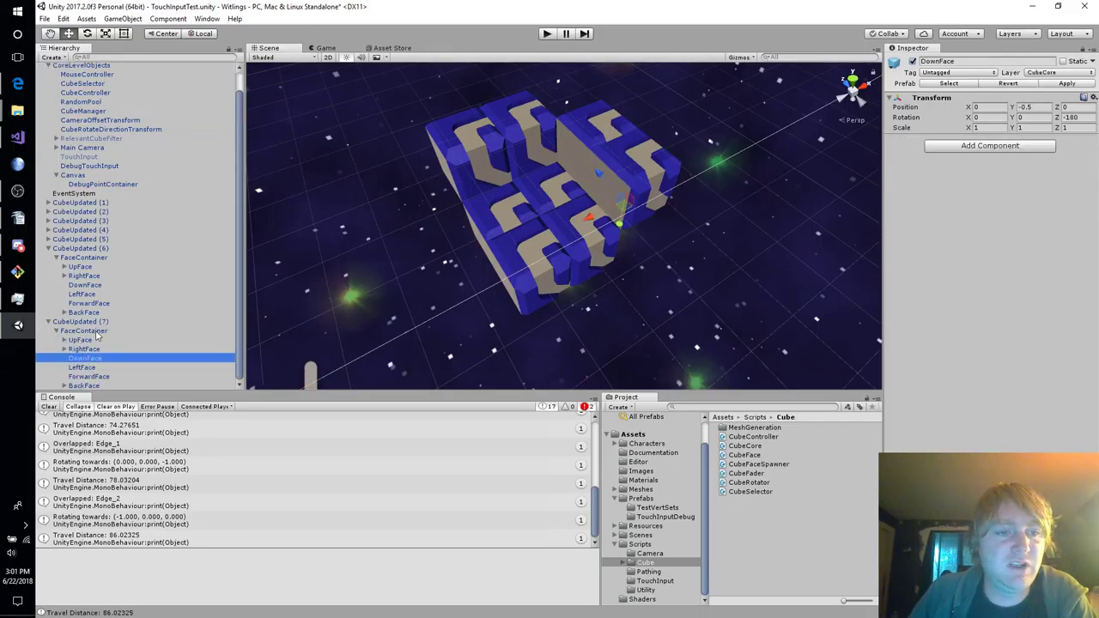
Select CubeUpdated (7), expand the Up face settings in its Cube Face Spawner, and update its faces.
{"action": "left_click", "coordinate": [103, 331]}
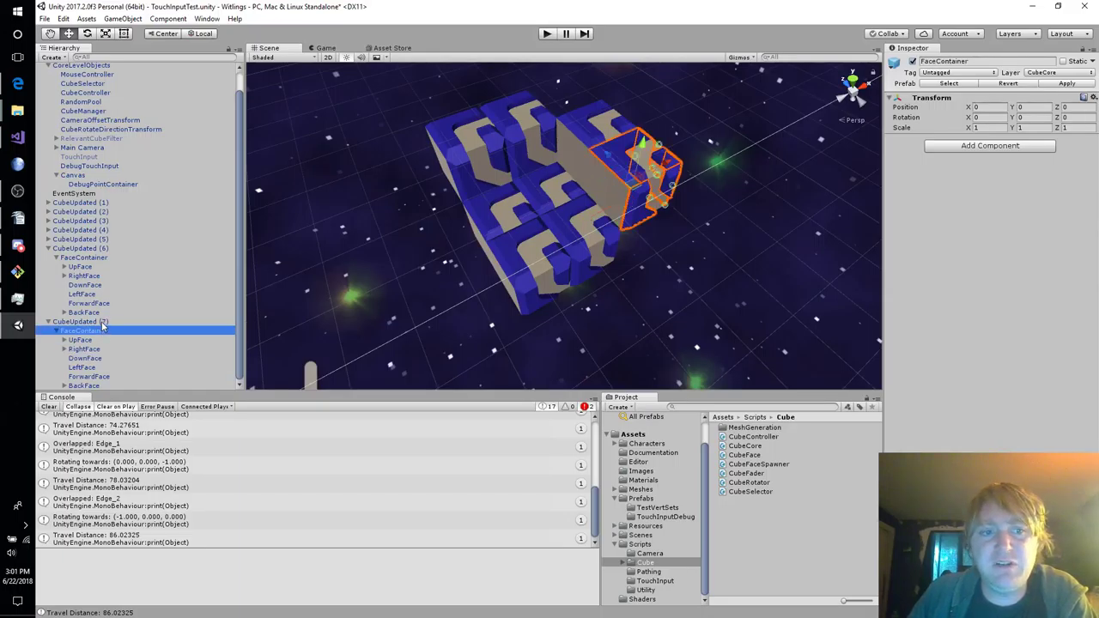
{"action": "left_click", "coordinate": [101, 323]}
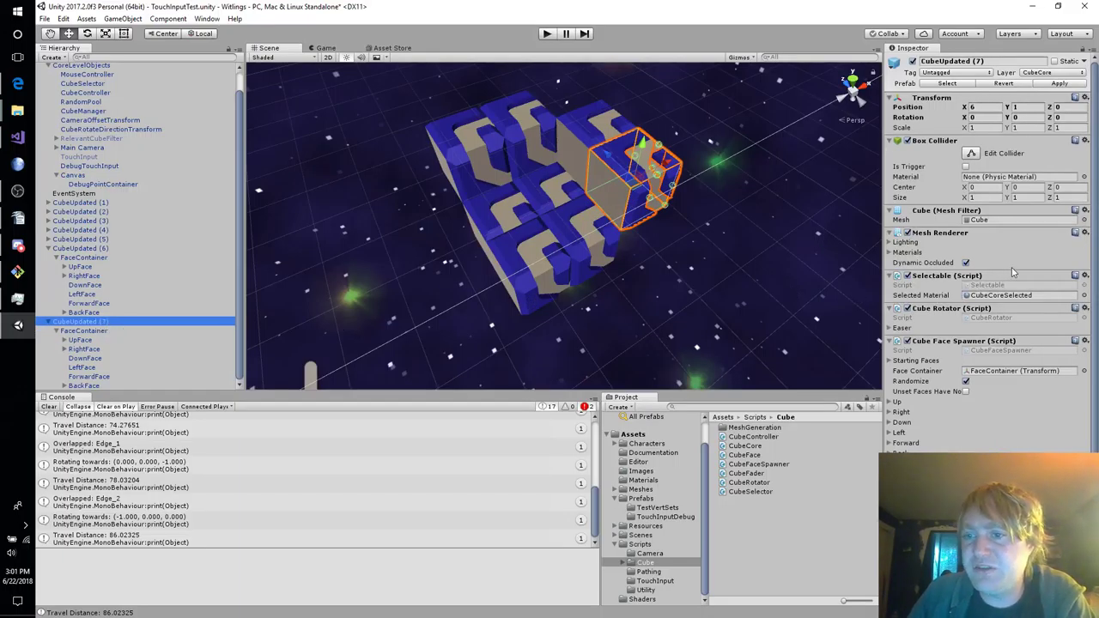
{"action": "scroll", "coordinate": [1012, 267], "scroll_direction": "down", "scroll_amount": 3}
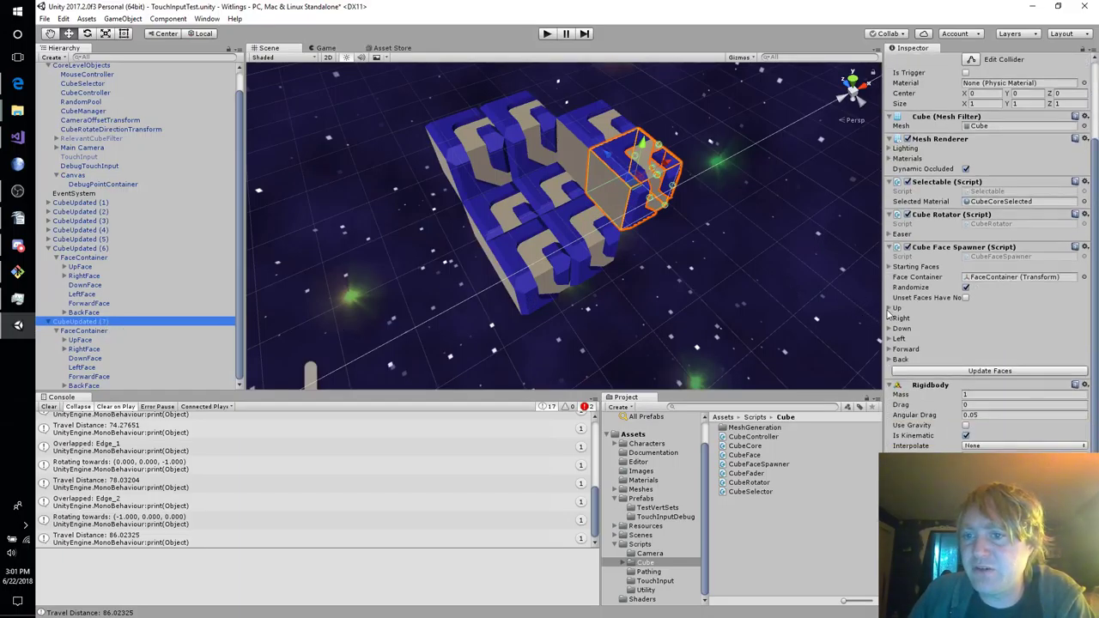
{"action": "left_click", "coordinate": [890, 309]}
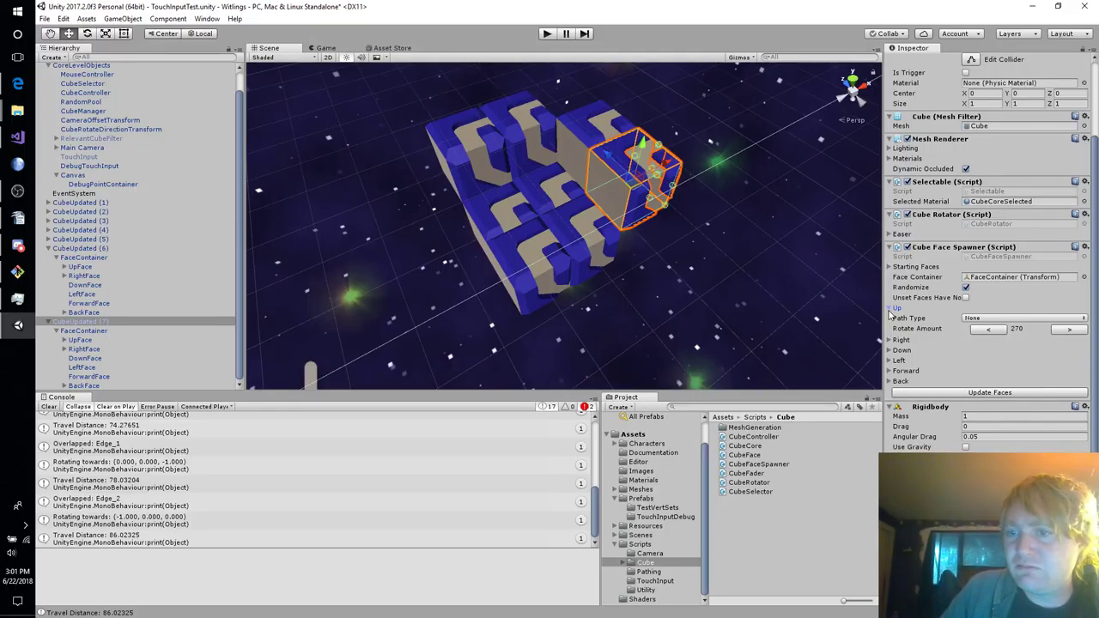
{"action": "left_click", "coordinate": [948, 393]}
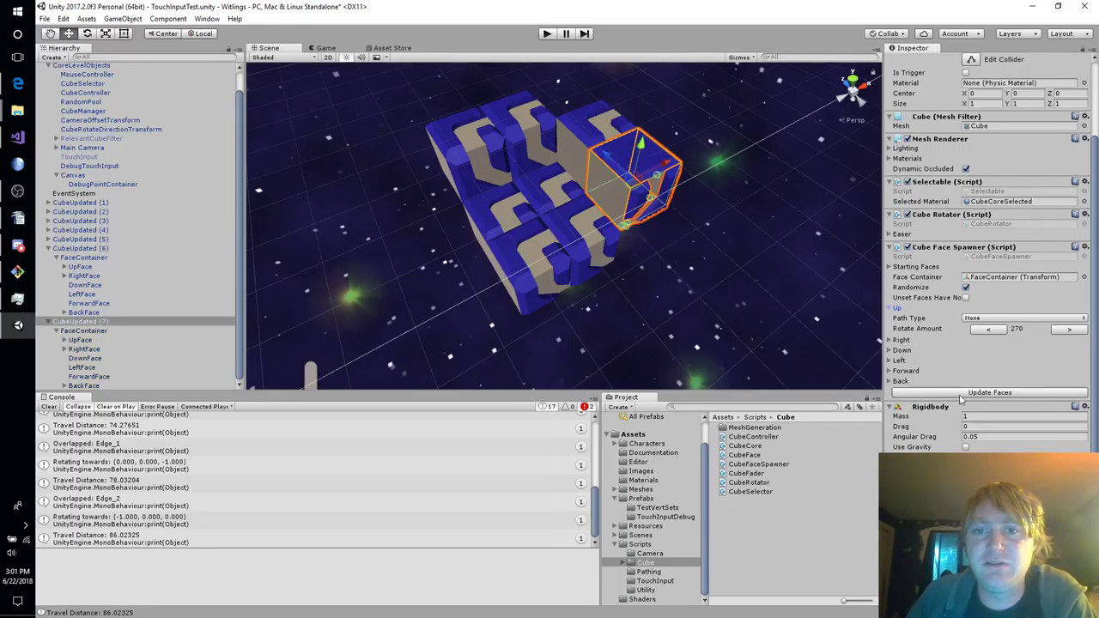
Collapse CubeUpdated (7) in the hierarchy, and run Update Faces with CubeUpdated (1) through CubeUpdated (6) selected together.
{"action": "left_click", "coordinate": [49, 322]}
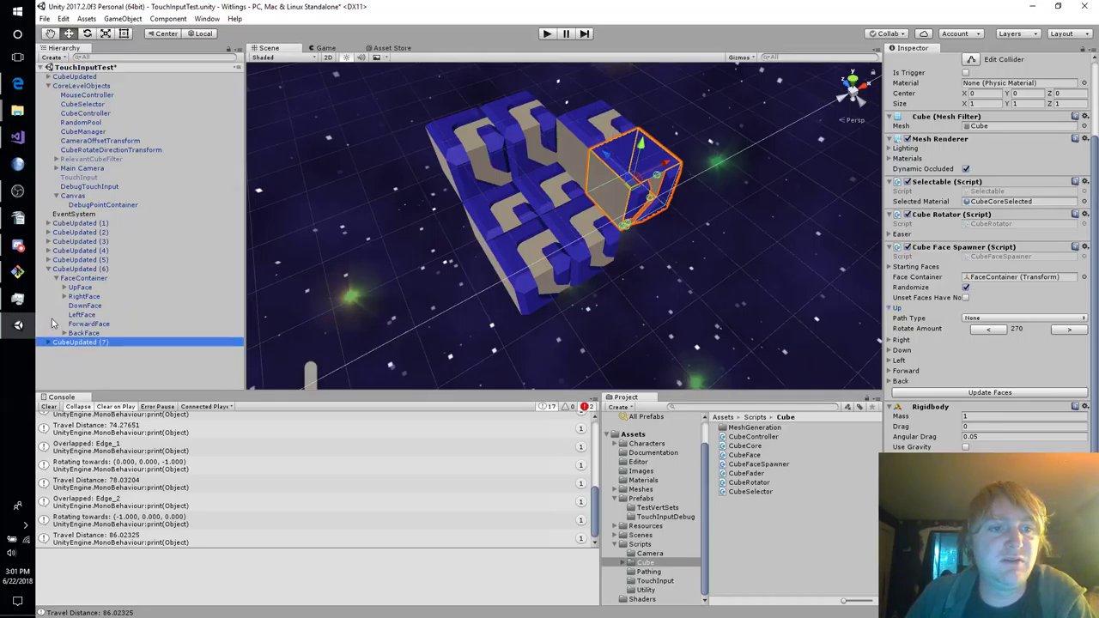
{"action": "left_click", "coordinate": [82, 269]}
{"action": "left_click", "coordinate": [80, 223], "text": "shift"}
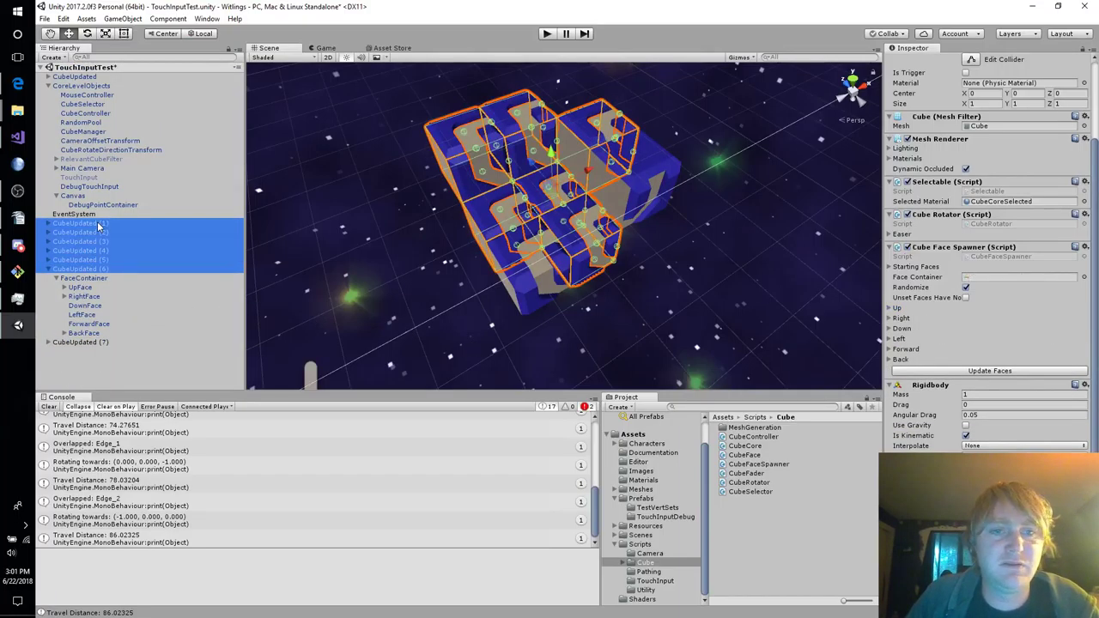
{"action": "left_click", "coordinate": [939, 373]}
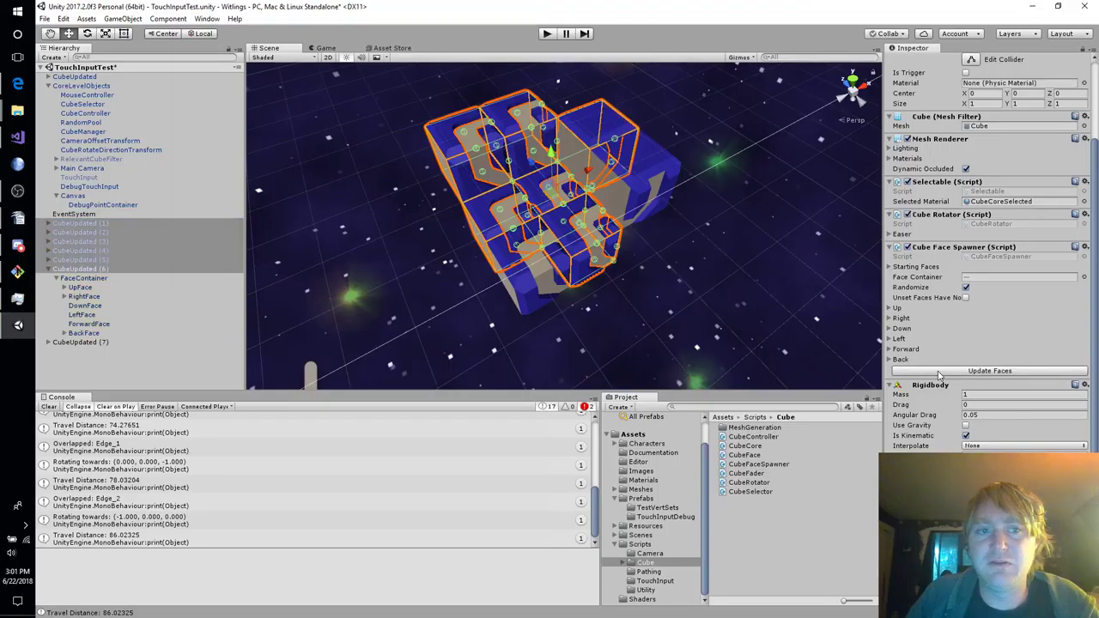
Update the faces of CubeUpdated (5), CubeUpdated (4) and CubeUpdated (3) individually.
{"action": "left_click", "coordinate": [97, 259]}
{"action": "left_click", "coordinate": [925, 373]}
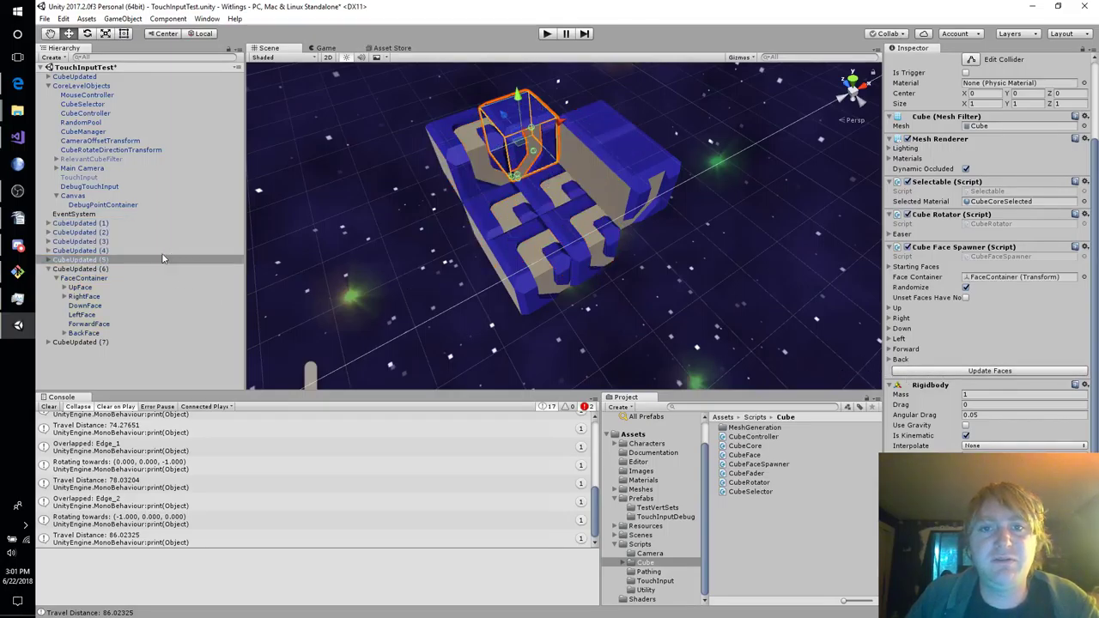
{"action": "left_click", "coordinate": [110, 251]}
{"action": "left_click", "coordinate": [996, 373]}
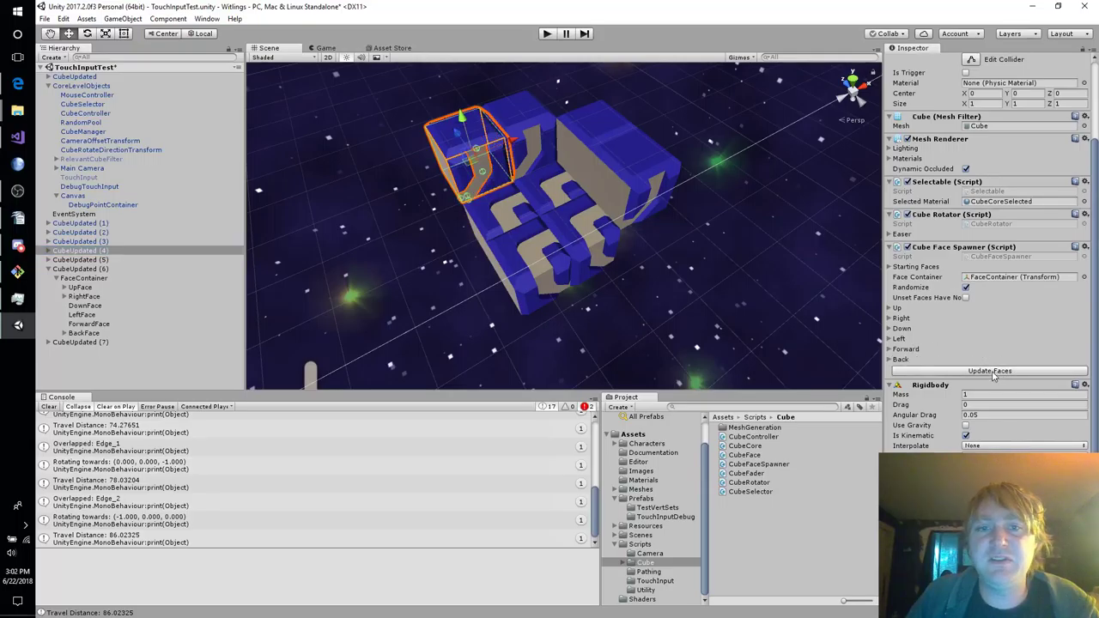
{"action": "left_click", "coordinate": [114, 233]}
{"action": "left_click", "coordinate": [120, 242]}
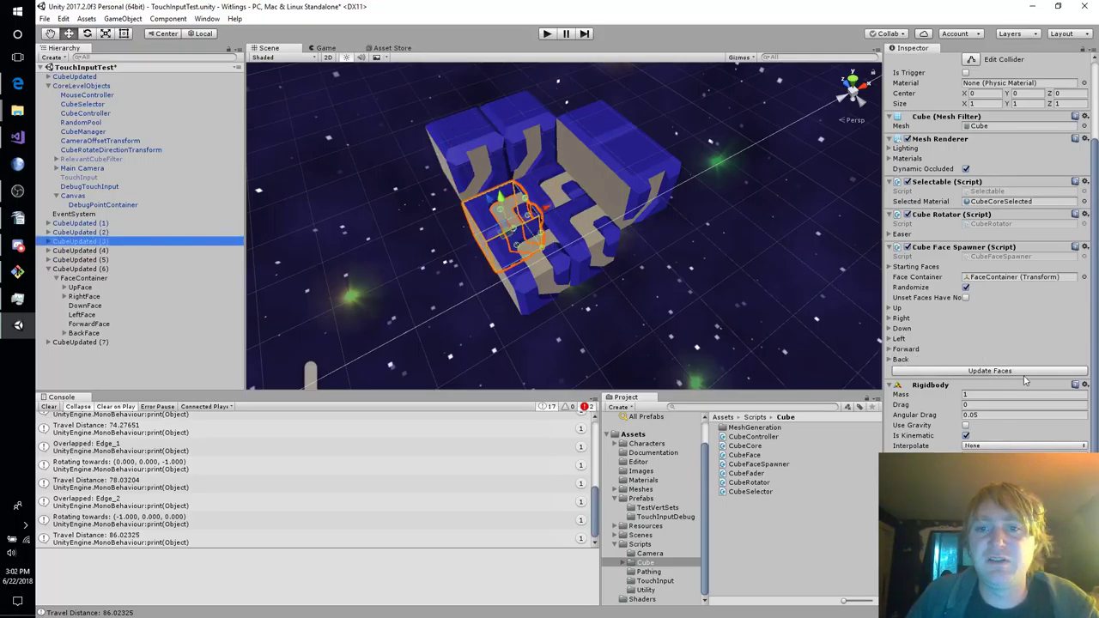
{"action": "left_click", "coordinate": [1024, 372]}
Update the faces of CubeUpdated (2), CubeUpdated (1) and the original CubeUpdated individually.
{"action": "left_click", "coordinate": [151, 233]}
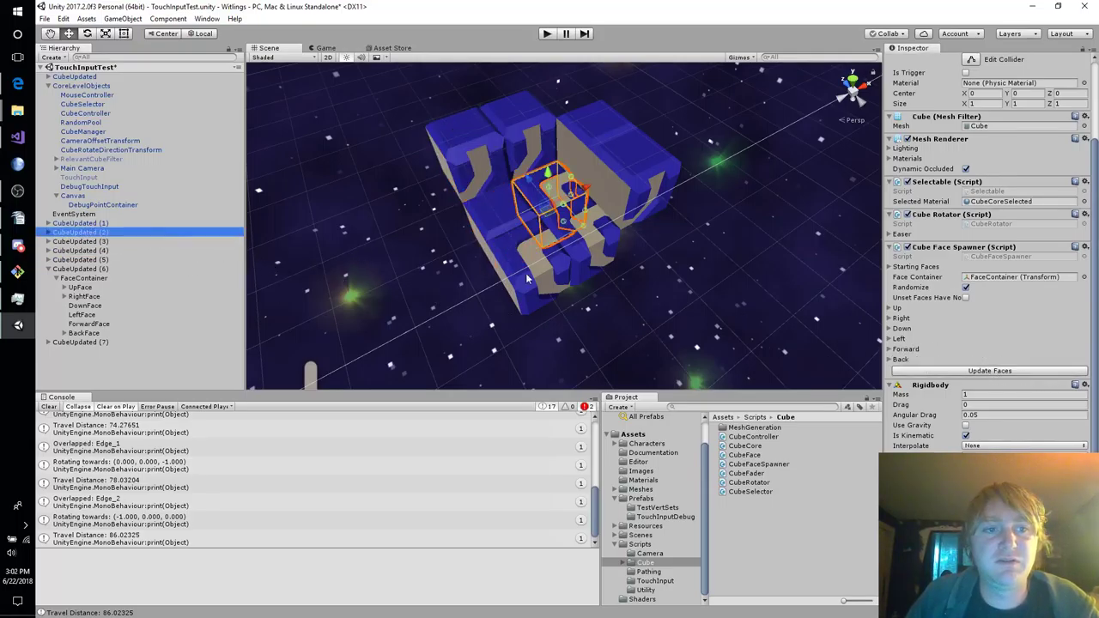
{"action": "left_click", "coordinate": [1035, 373]}
{"action": "left_click", "coordinate": [118, 225]}
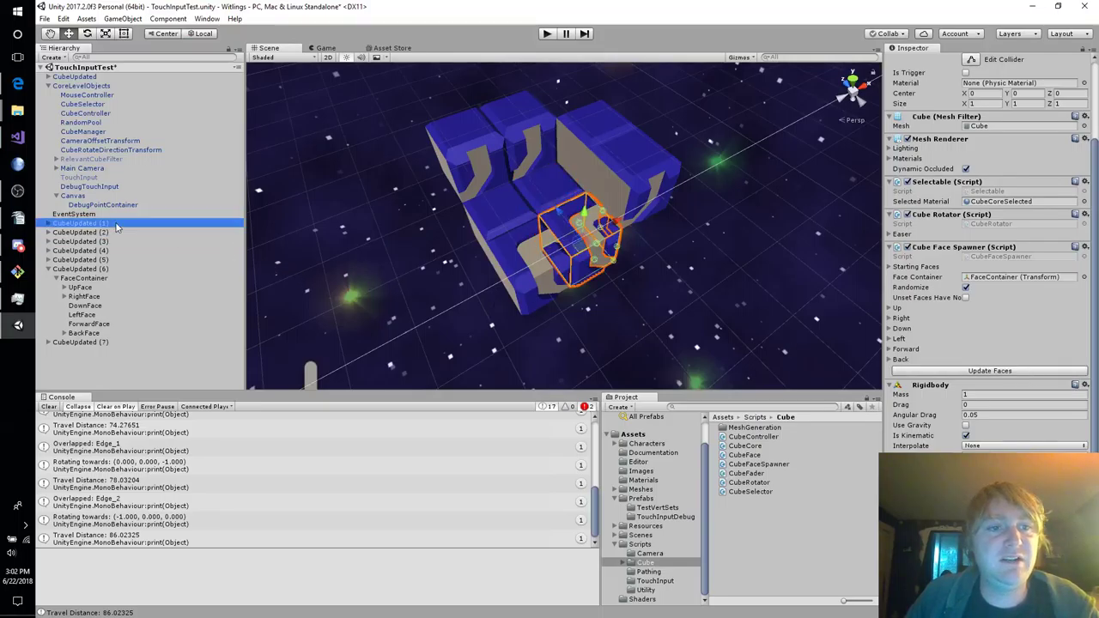
{"action": "left_click", "coordinate": [1037, 372]}
{"action": "left_click", "coordinate": [86, 77]}
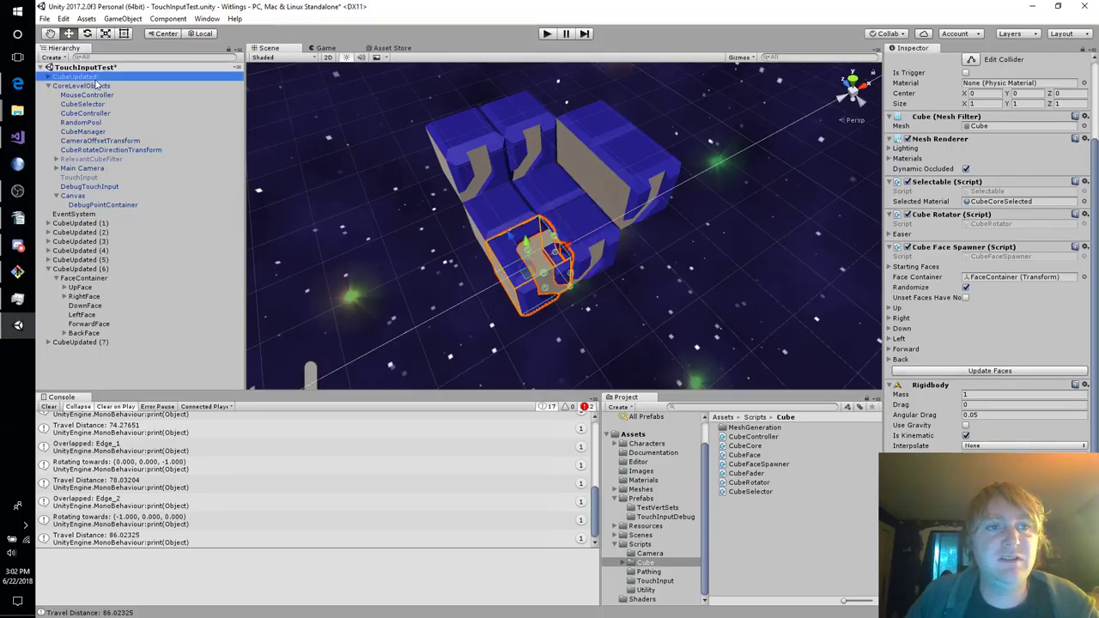
{"action": "left_click", "coordinate": [1018, 373]}
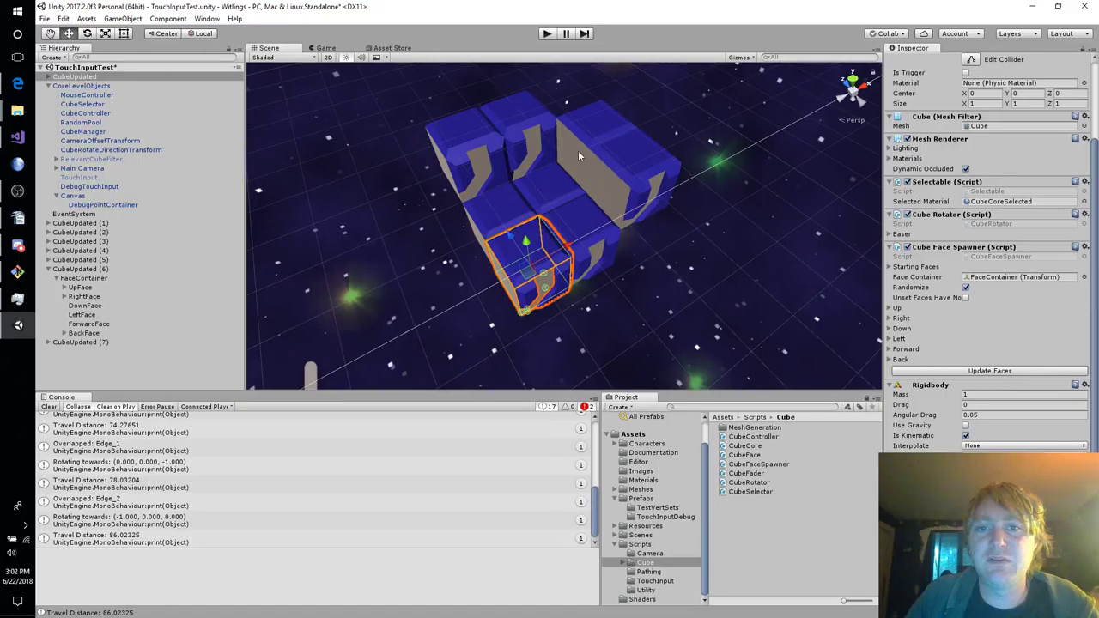
Run the scene, test selecting and swiping cubes to rotate them and moving the camera, and stop the run.
{"action": "left_click", "coordinate": [547, 35]}
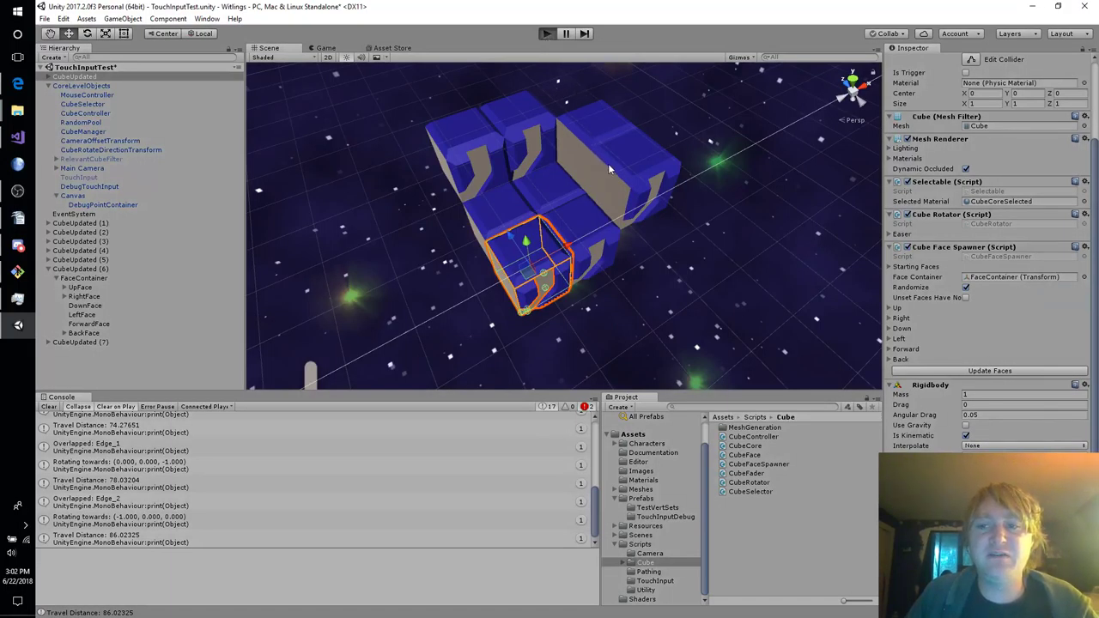
{"action": "left_click", "coordinate": [557, 224]}
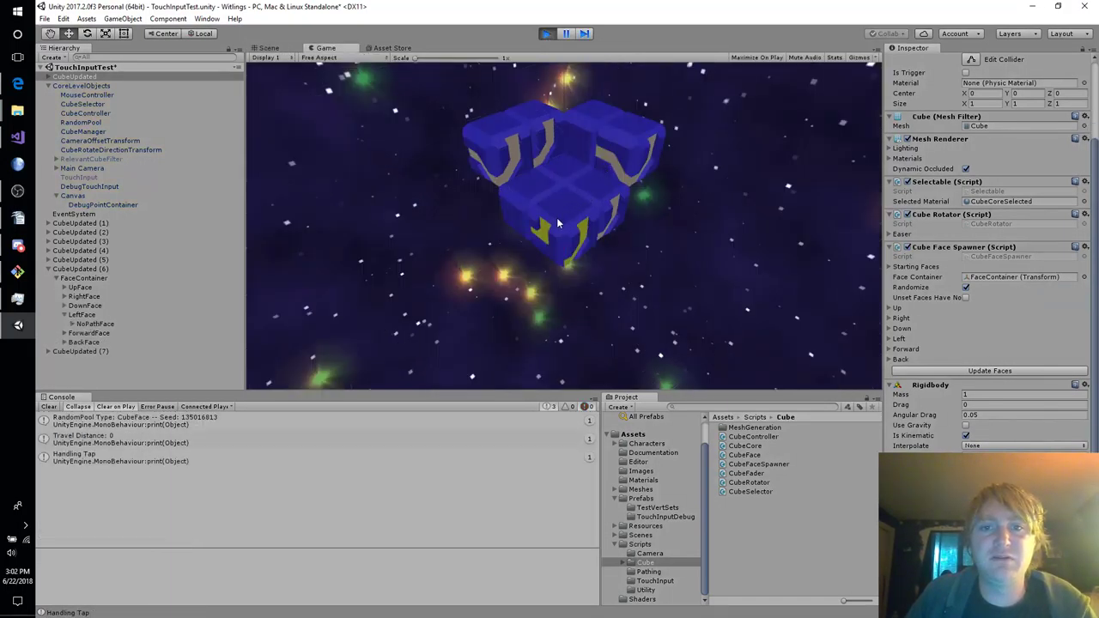
{"action": "left_click_drag", "start_coordinate": [557, 223], "coordinate": [561, 210]}
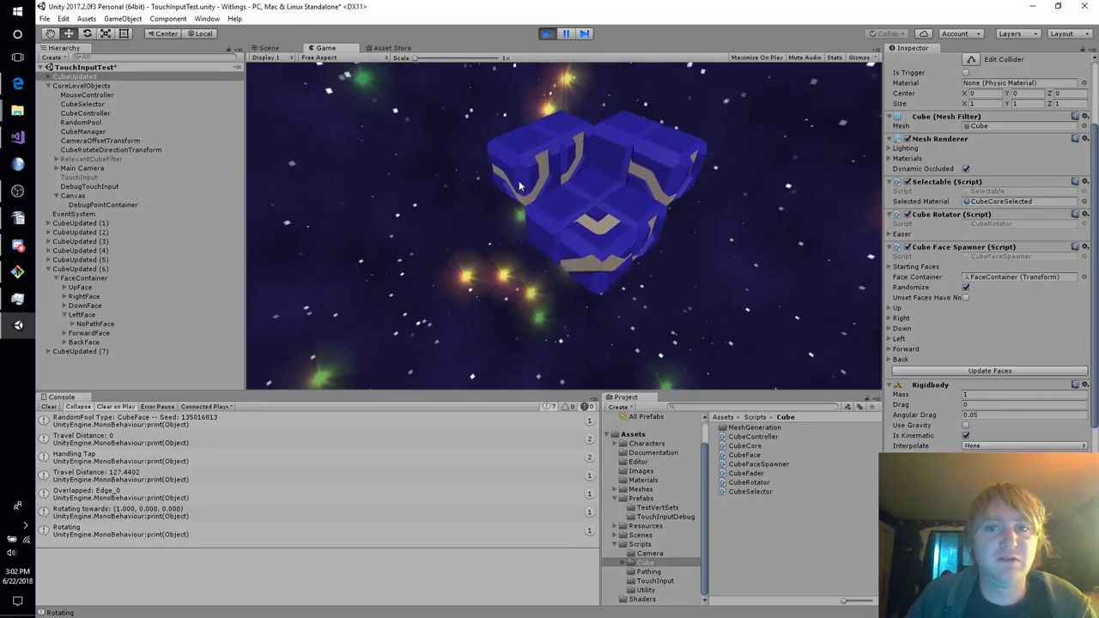
{"action": "mouse_move", "coordinate": [595, 246]}
{"action": "left_mouse_down"}
{"action": "mouse_move", "coordinate": [579, 228]}
{"action": "mouse_move", "coordinate": [533, 244]}
{"action": "mouse_move", "coordinate": [564, 208]}
{"action": "mouse_move", "coordinate": [592, 246]}
{"action": "left_mouse_up"}
{"action": "left_click_drag", "start_coordinate": [540, 184], "coordinate": [634, 171]}
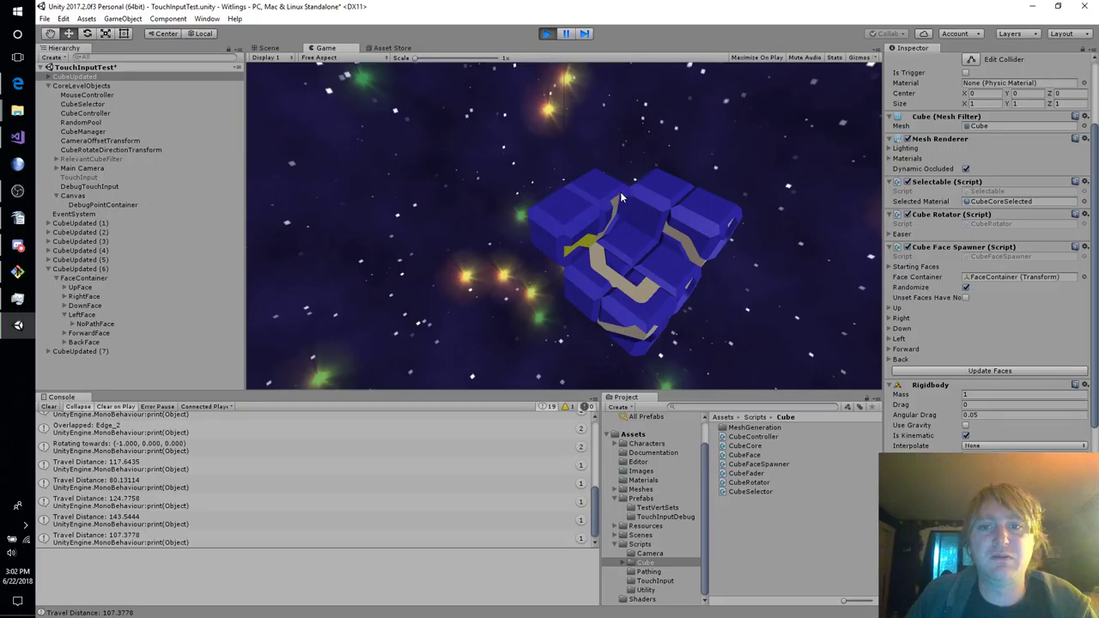
{"action": "middle_click_drag", "start_coordinate": [620, 192], "coordinate": [553, 221]}
{"action": "left_click_drag", "start_coordinate": [605, 267], "coordinate": [608, 266]}
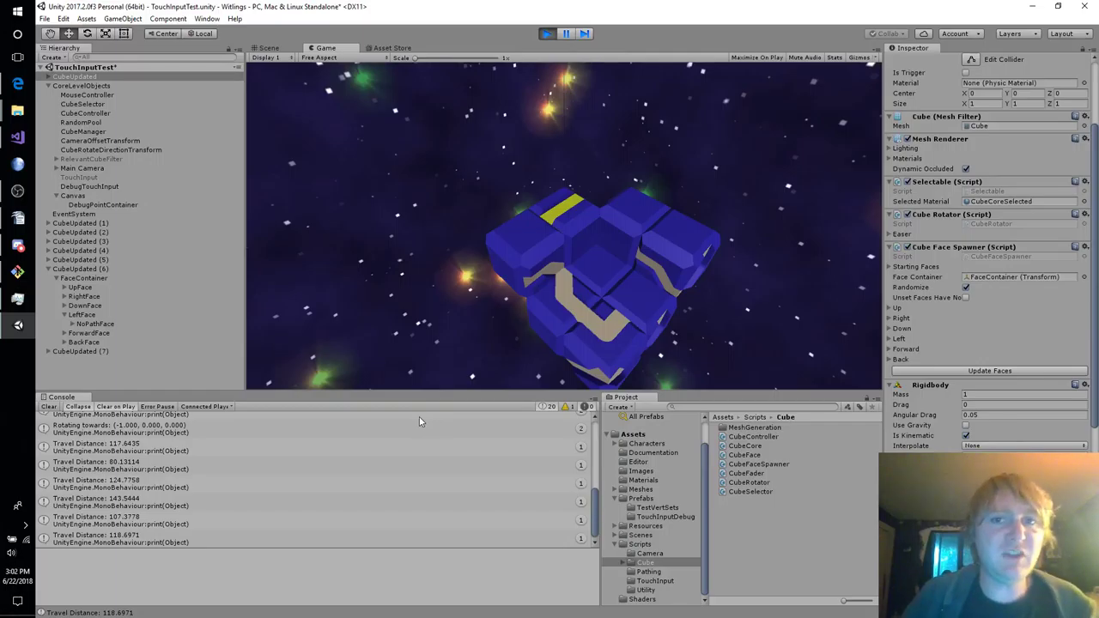
{"action": "left_click", "coordinate": [7, 196]}
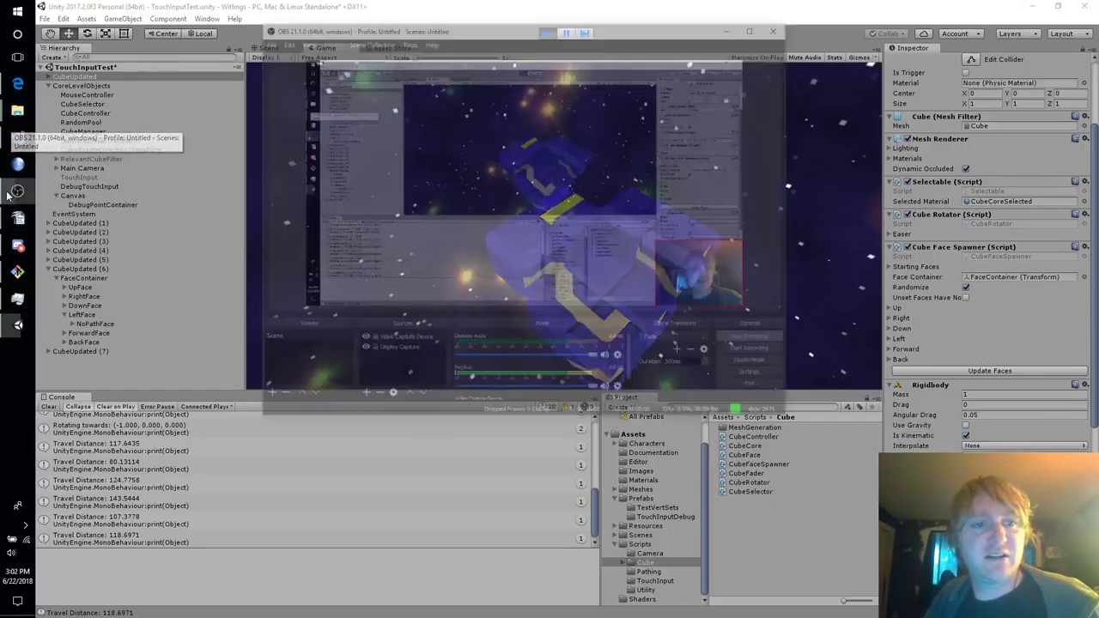
{"action": "left_click", "coordinate": [7, 196]}
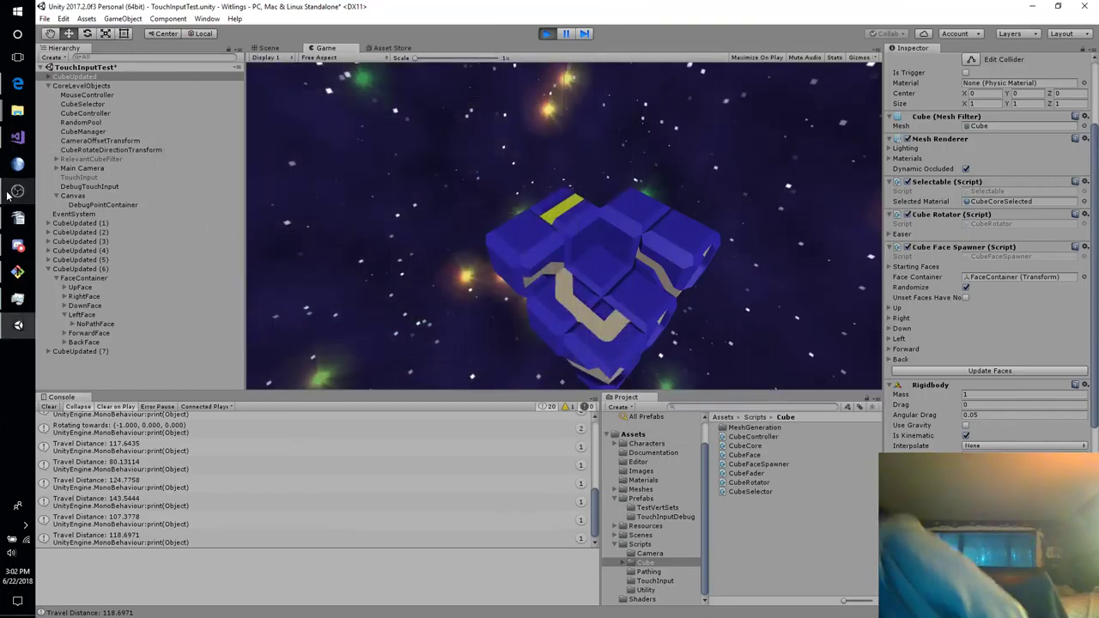
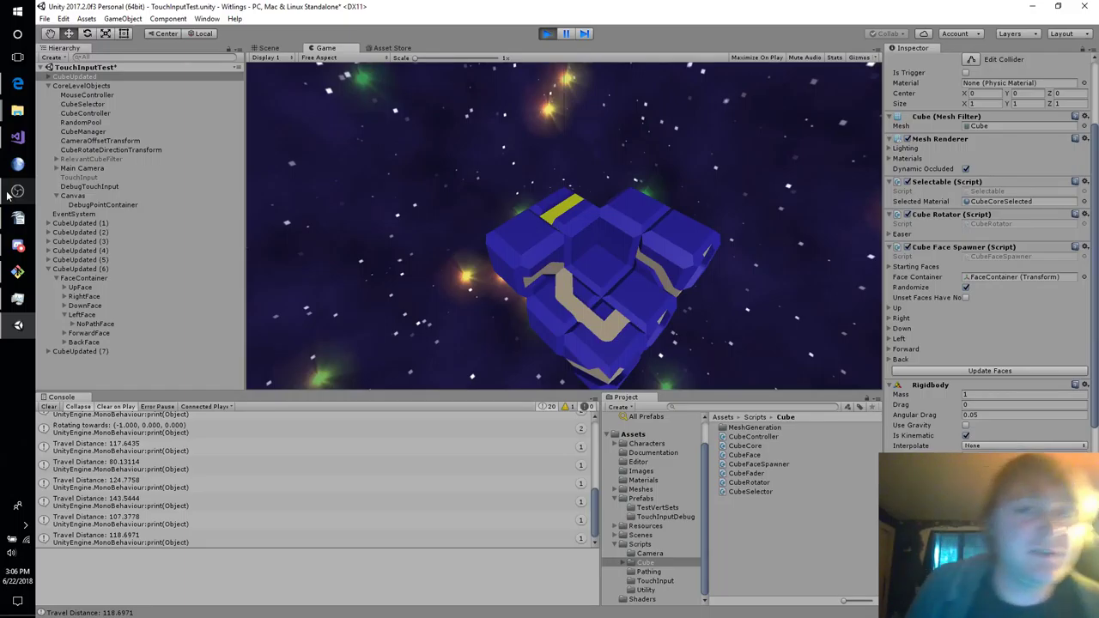
{"action": "left_click", "coordinate": [547, 33]}
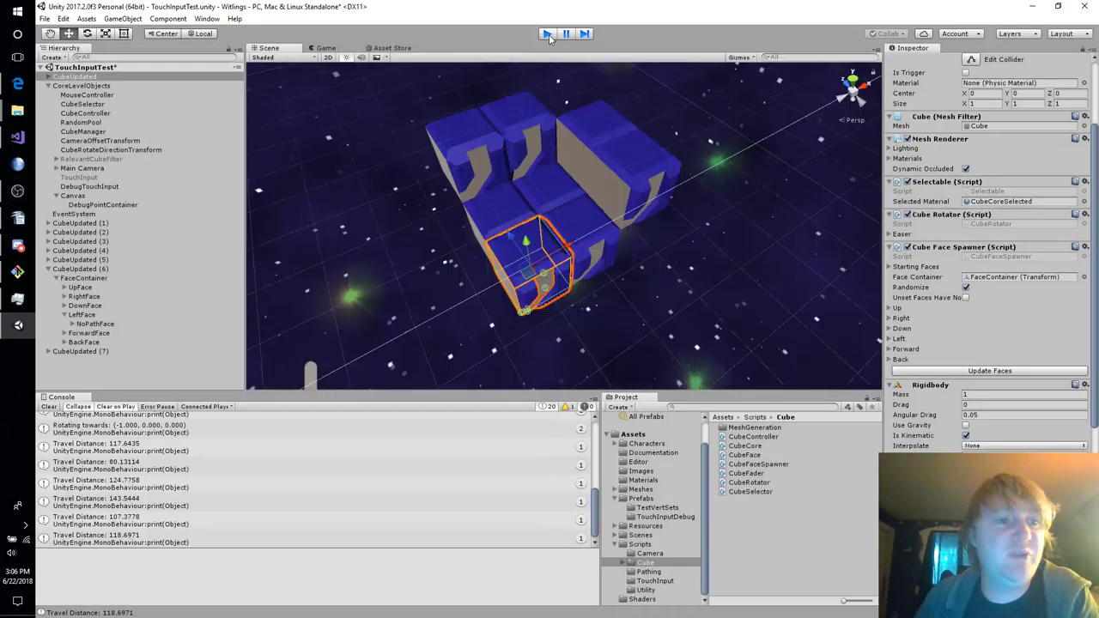
{"action": "left_click", "coordinate": [18, 194]}
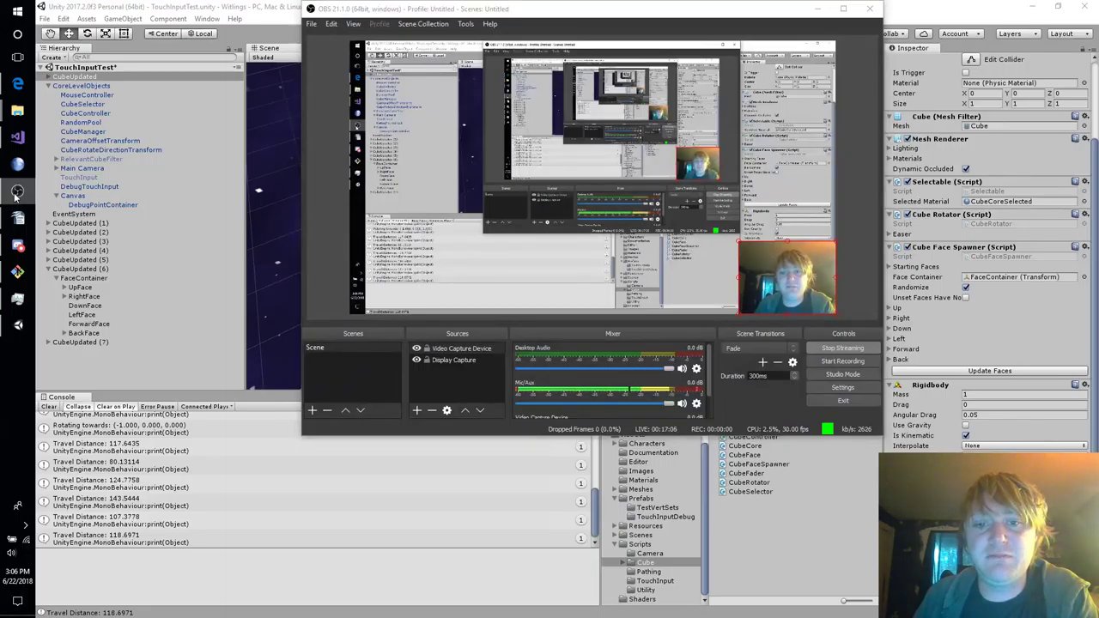
{"action": "left_click", "coordinate": [15, 197]}
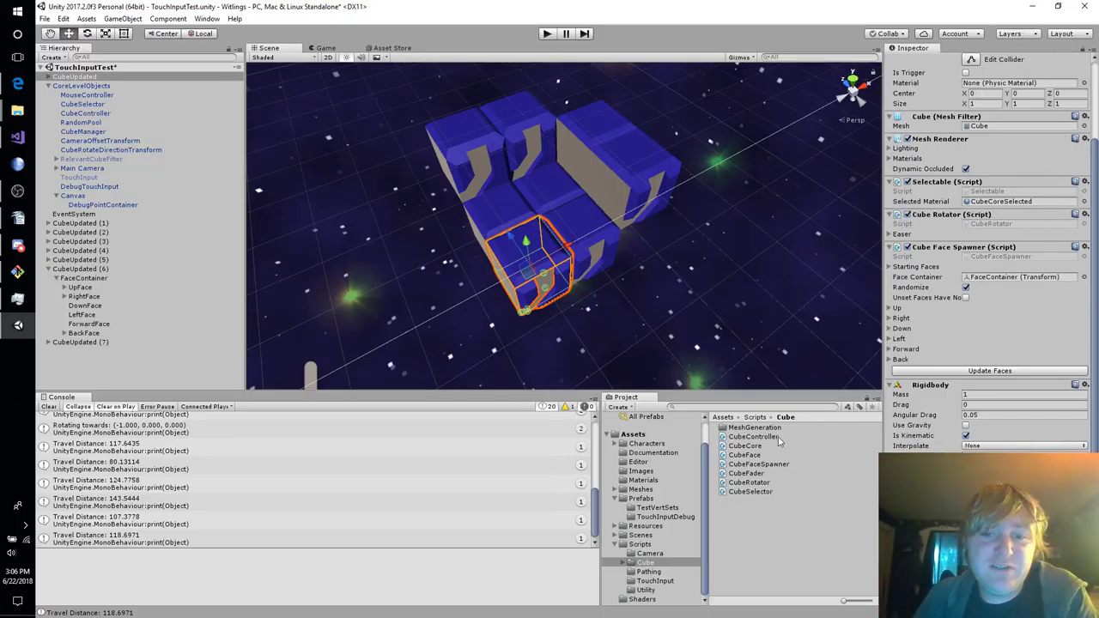
Place another CubeUpdated from the Prefabs folder into the scene beside the existing cubes.
{"action": "left_click", "coordinate": [706, 537]}
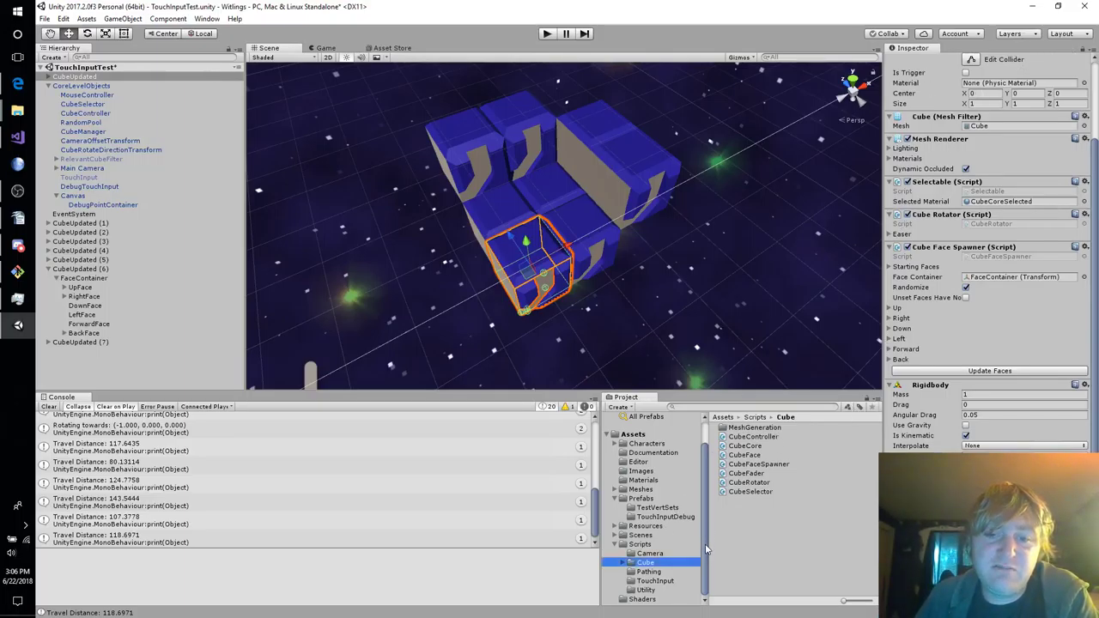
{"action": "left_click", "coordinate": [650, 499]}
{"action": "left_click_drag", "start_coordinate": [754, 484], "coordinate": [662, 288]}
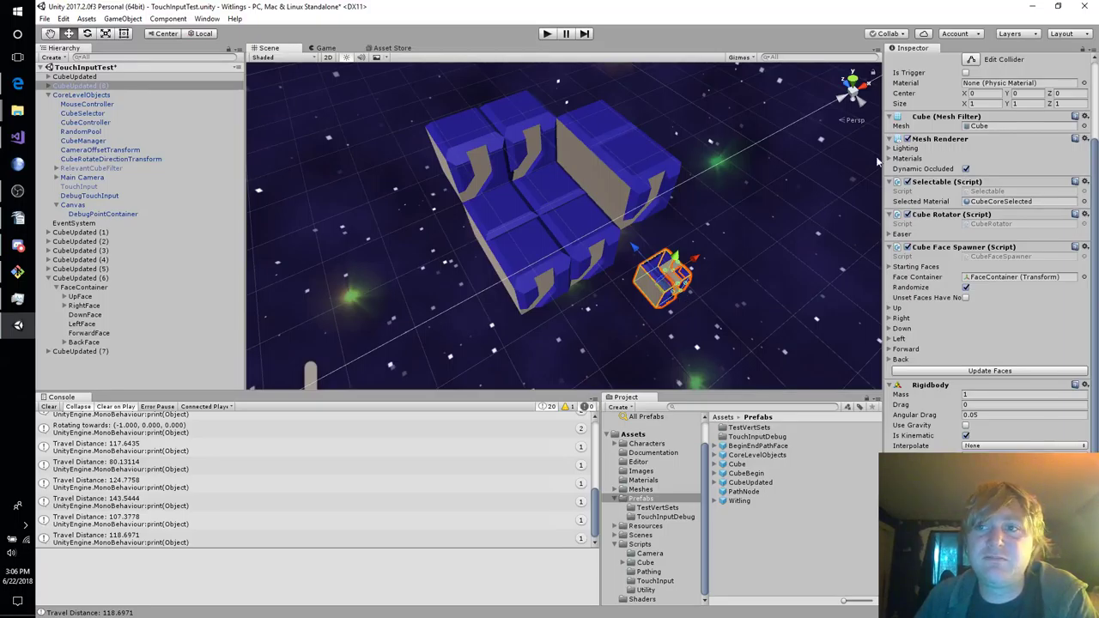
Set the new cube's position to X 0, Y 0, Z 0.
{"action": "scroll", "coordinate": [973, 153], "scroll_direction": "up", "scroll_amount": 5}
{"action": "double_click", "coordinate": [987, 106]}
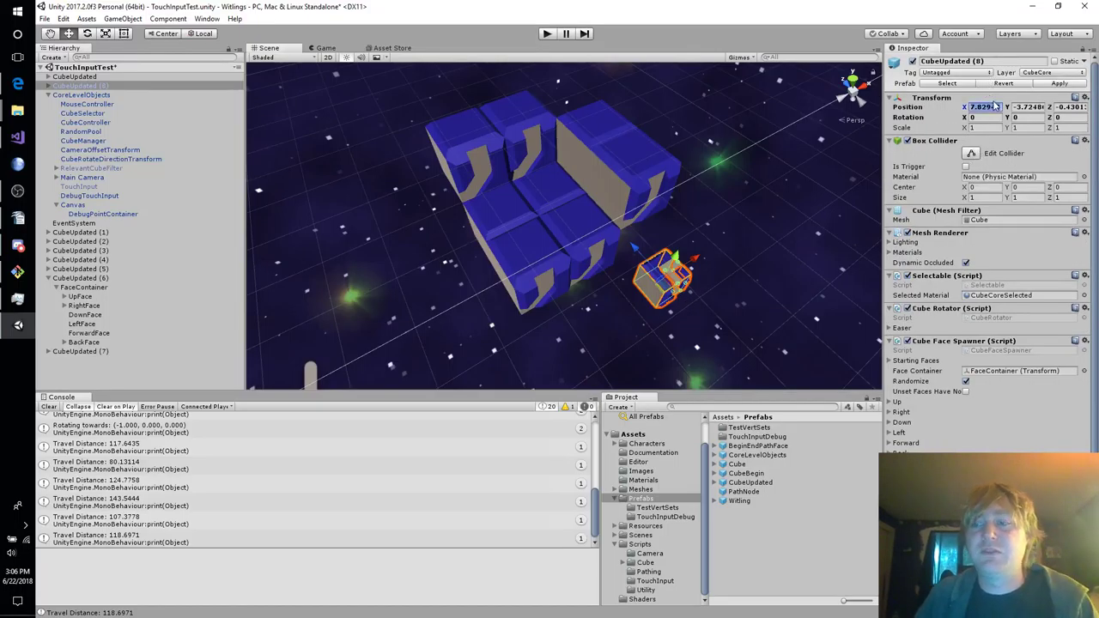
{"action": "type", "text": "0"}
{"action": "key", "text": "Tab"}
{"action": "type", "text": "0"}
{"action": "key", "text": "Tab"}
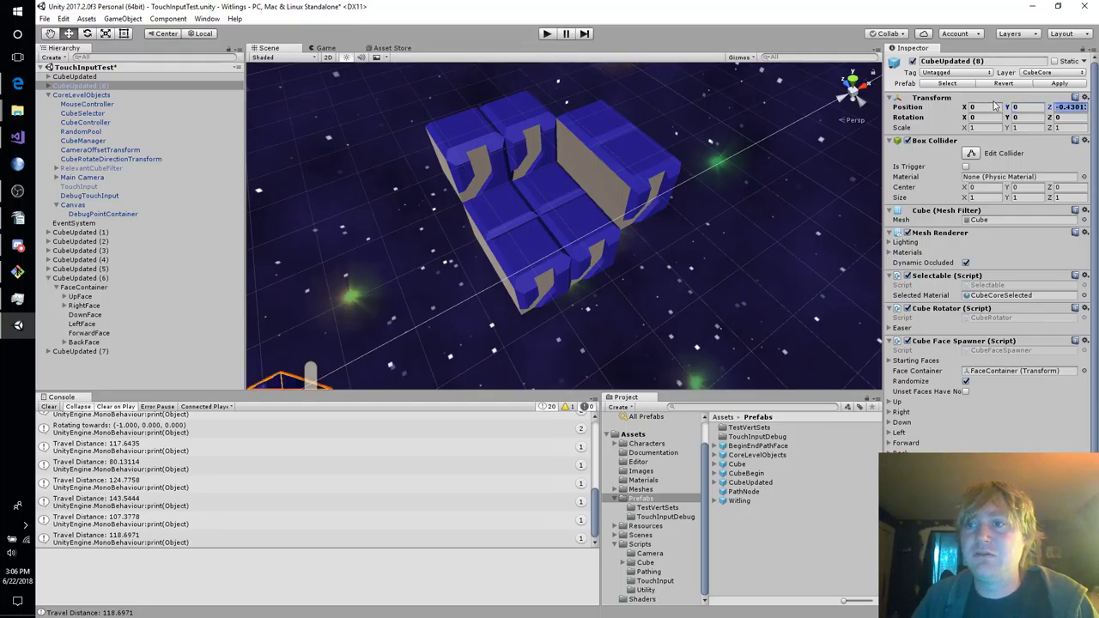
{"action": "type", "text": "0"}
Move the new cube along the X axis with snapping to X 3, next to the cube group.
{"action": "right_click_drag", "start_coordinate": [753, 167], "coordinate": [568, 205]}
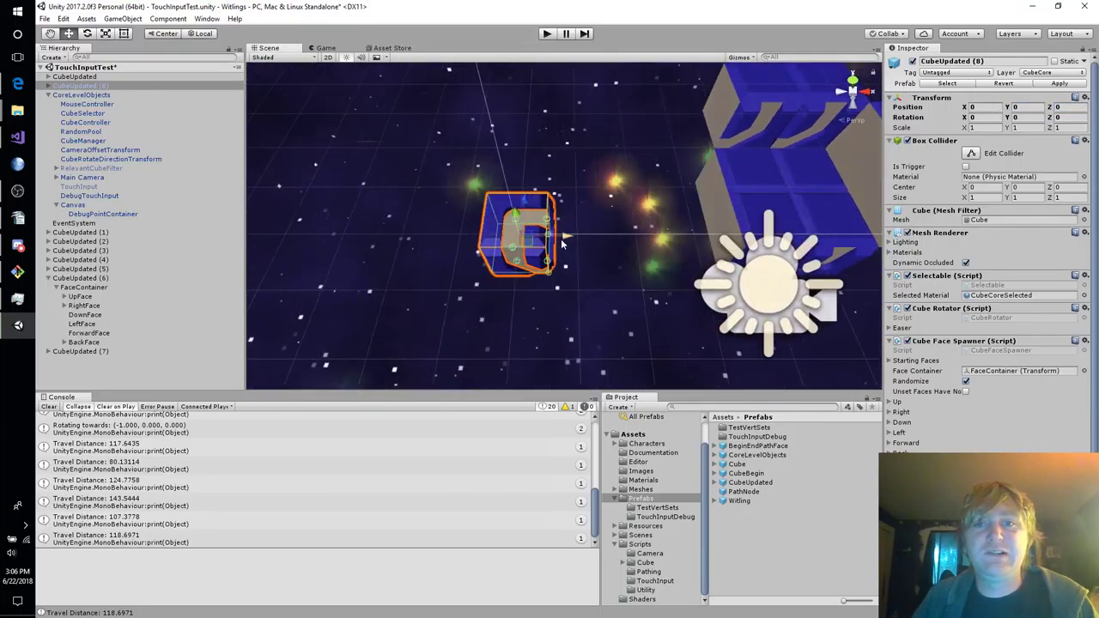
{"action": "left_click_drag", "start_coordinate": [563, 241], "coordinate": [840, 276], "text": "ctrl"}
{"action": "key", "text": "v"}
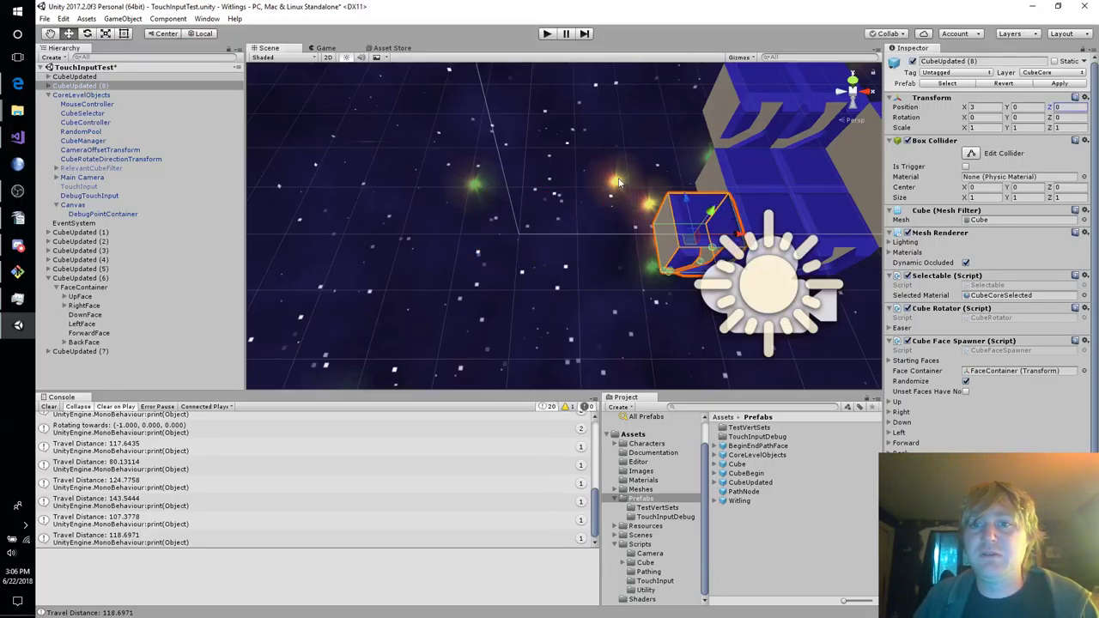
Run the scene, select the newly added cube, and swipe on it to test its rotation.
{"action": "left_click", "coordinate": [547, 33]}
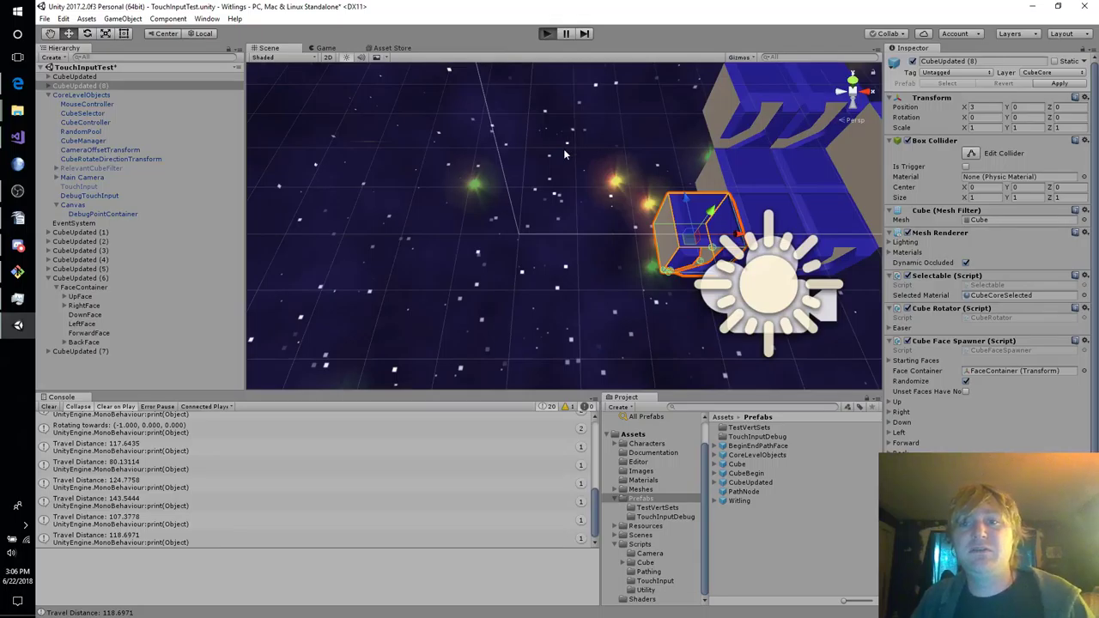
{"action": "left_click", "coordinate": [527, 241]}
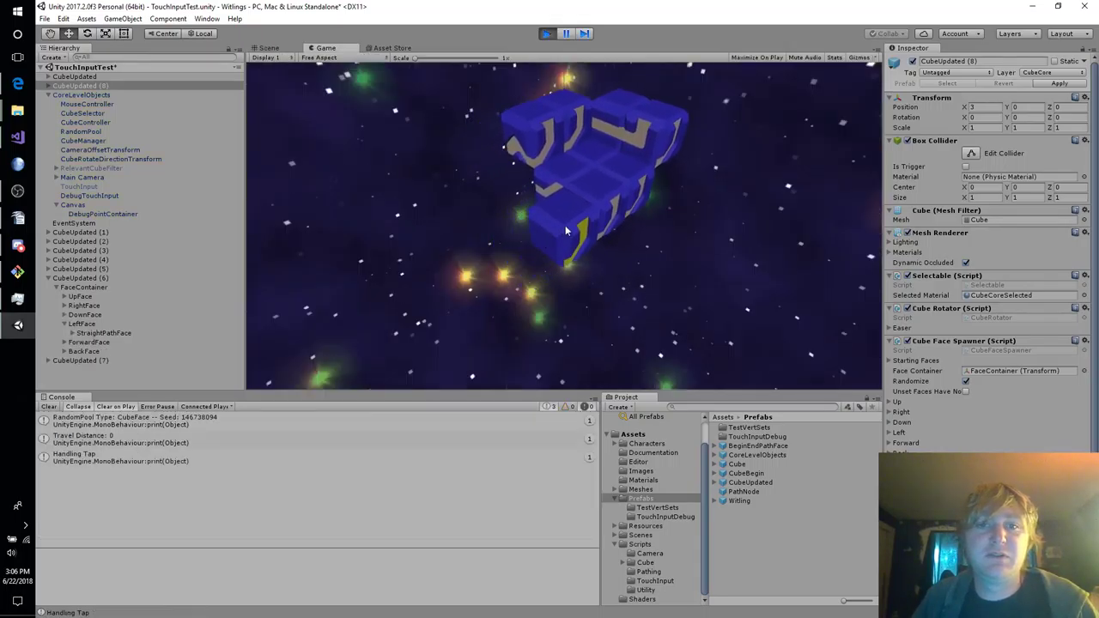
{"action": "left_click_drag", "start_coordinate": [583, 184], "coordinate": [557, 213]}
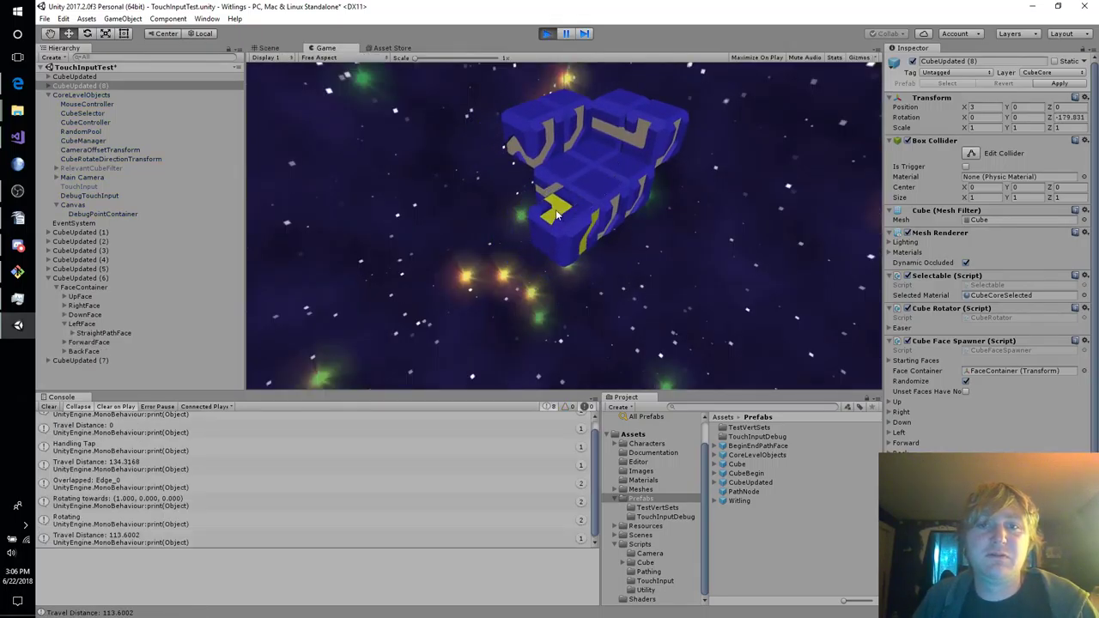
Swipe across the selected yellow cube in several directions to test its rotation, and stop the scene.
{"action": "left_click_drag", "start_coordinate": [604, 255], "coordinate": [575, 229]}
{"action": "left_click_drag", "start_coordinate": [532, 191], "coordinate": [582, 221]}
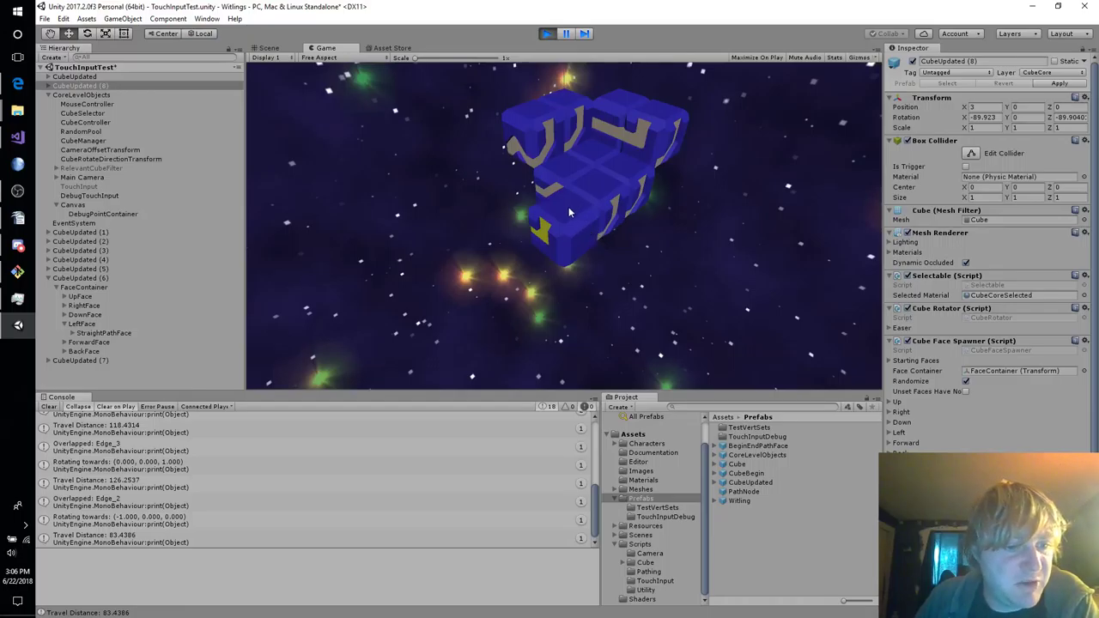
{"action": "left_click_drag", "start_coordinate": [615, 171], "coordinate": [560, 157]}
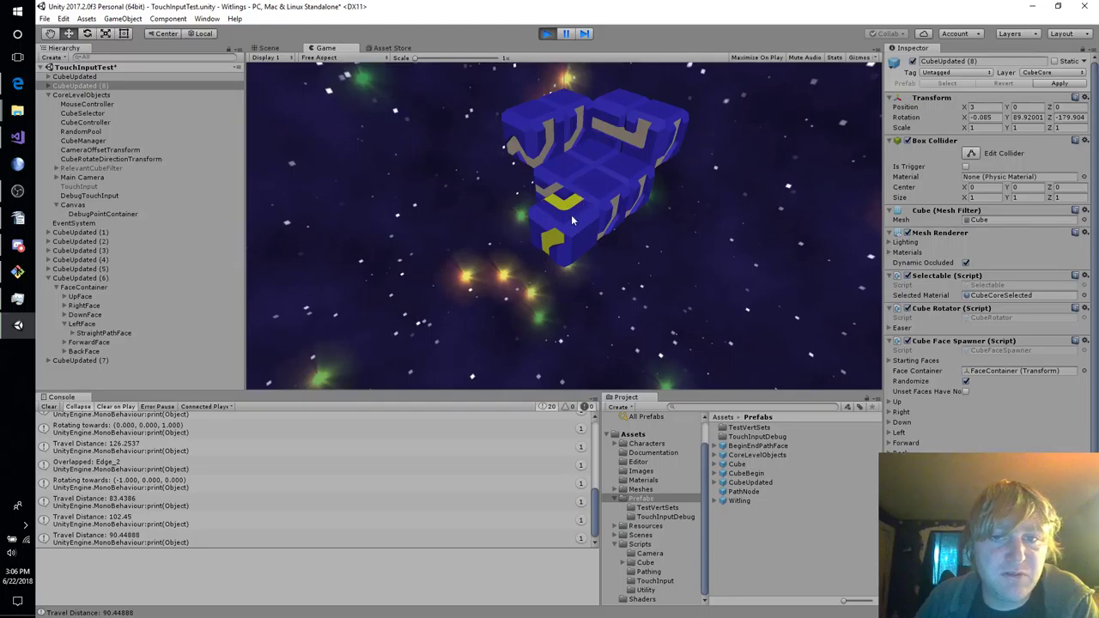
{"action": "left_click", "coordinate": [562, 264]}
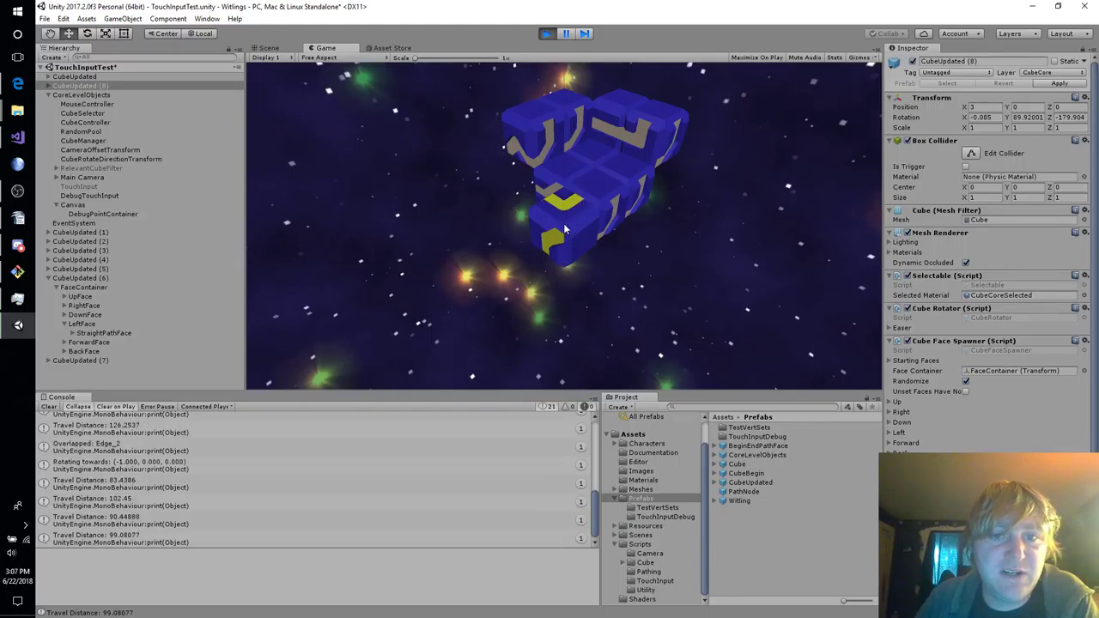
{"action": "left_click", "coordinate": [524, 206]}
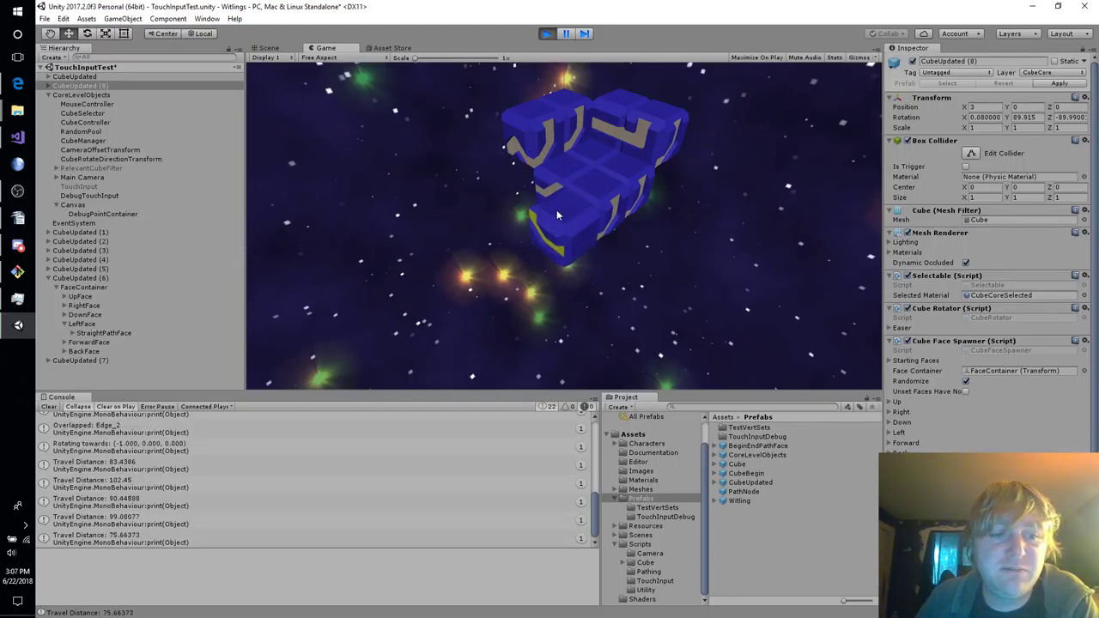
{"action": "left_click", "coordinate": [515, 210]}
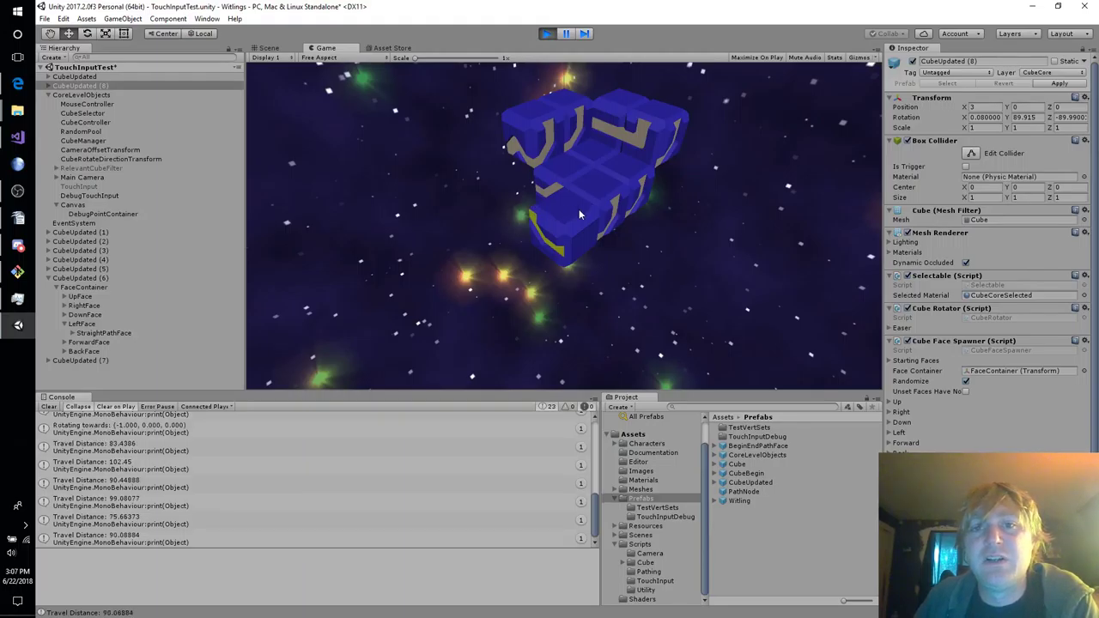
{"action": "left_click", "coordinate": [547, 33]}
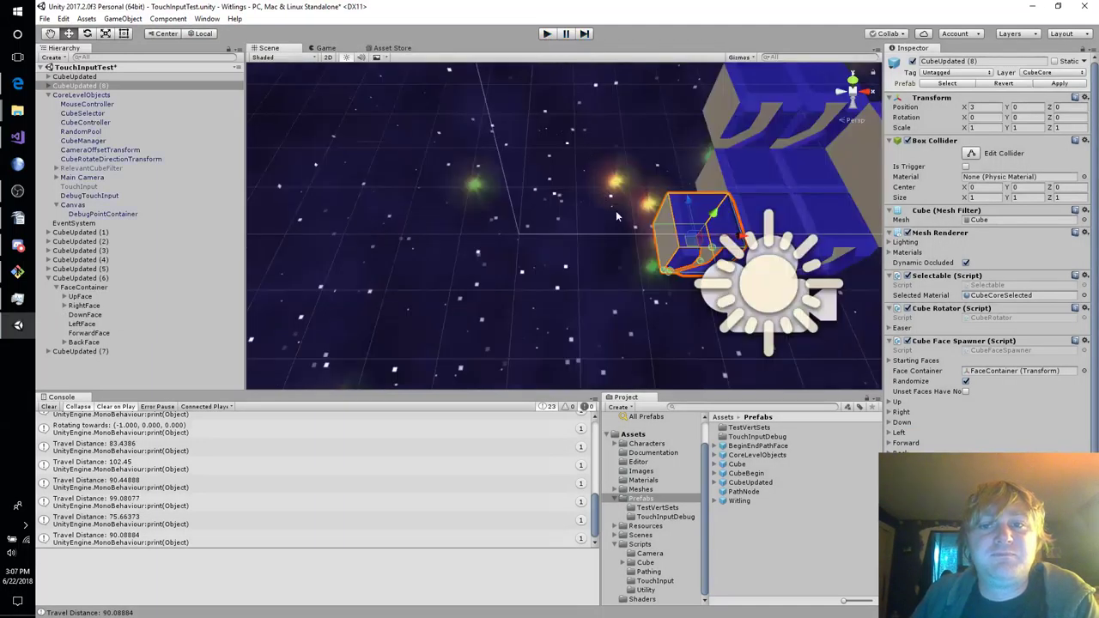
Delete the CubeUpdated (8) cube from the scene.
{"action": "left_click_drag", "start_coordinate": [449, 289], "coordinate": [684, 283], "text": "alt"}
{"action": "key", "text": "Delete"}
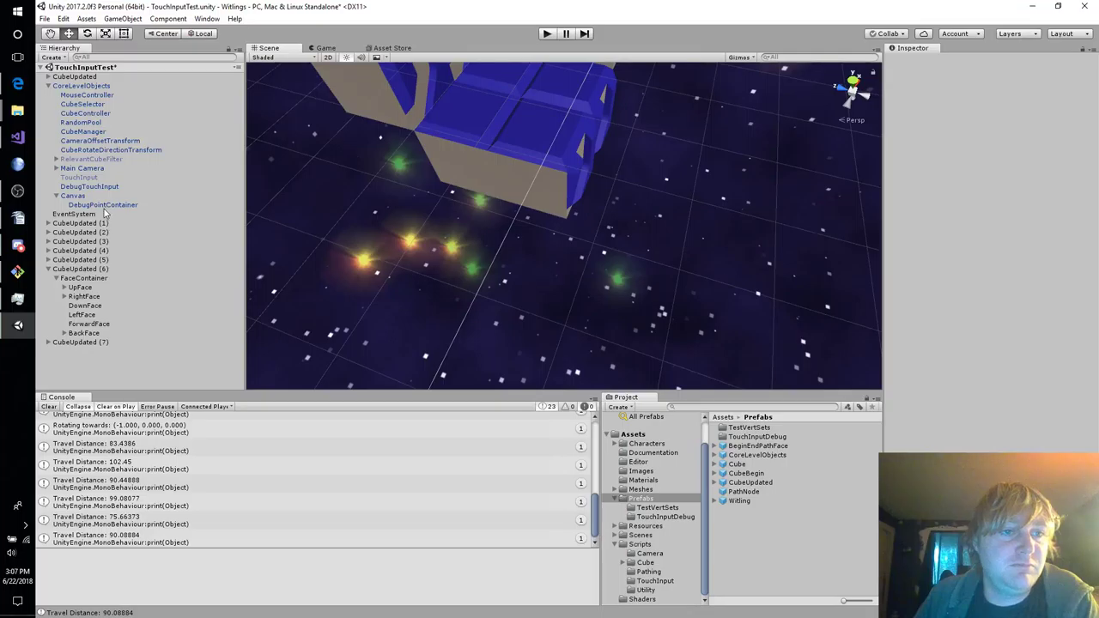
{"action": "right_click_drag", "start_coordinate": [634, 327], "coordinate": [660, 257]}
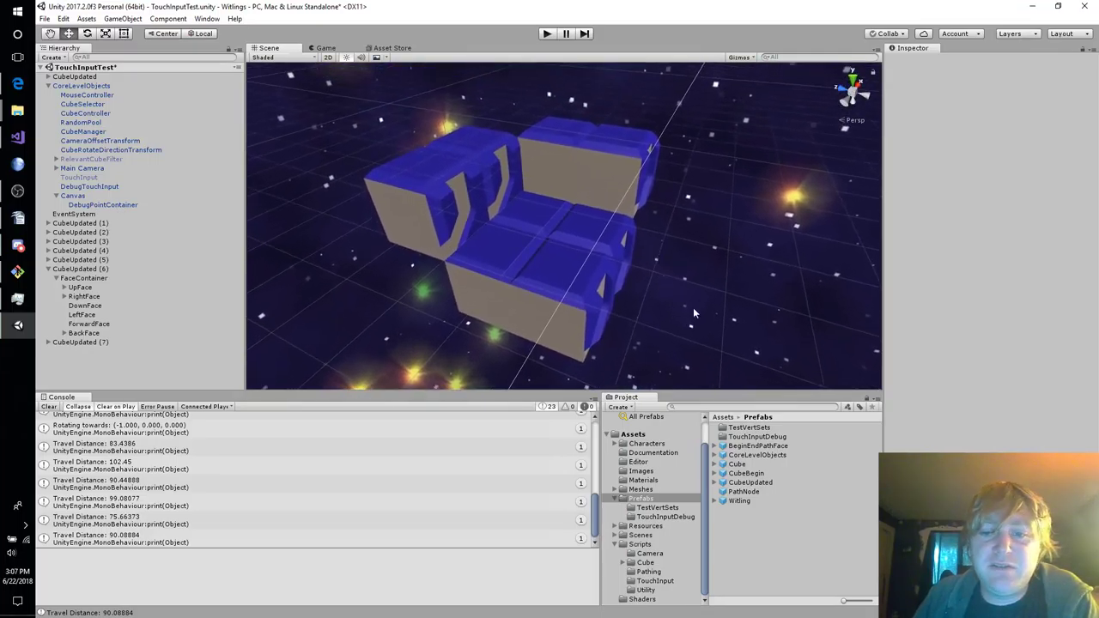
Examine the Cube prefab's Cube Core and Cube Fader components, and compare them with the CubeUpdated prefab's components.
{"action": "left_click", "coordinate": [760, 483]}
{"action": "left_click", "coordinate": [762, 465]}
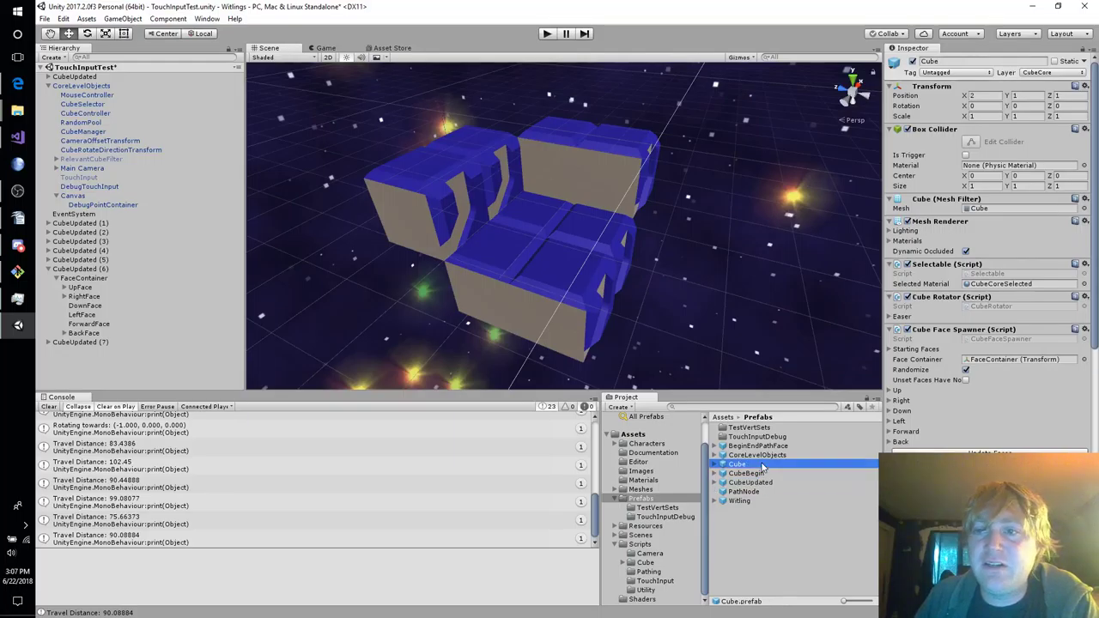
{"action": "scroll", "coordinate": [1016, 291], "scroll_direction": "down", "scroll_amount": 5}
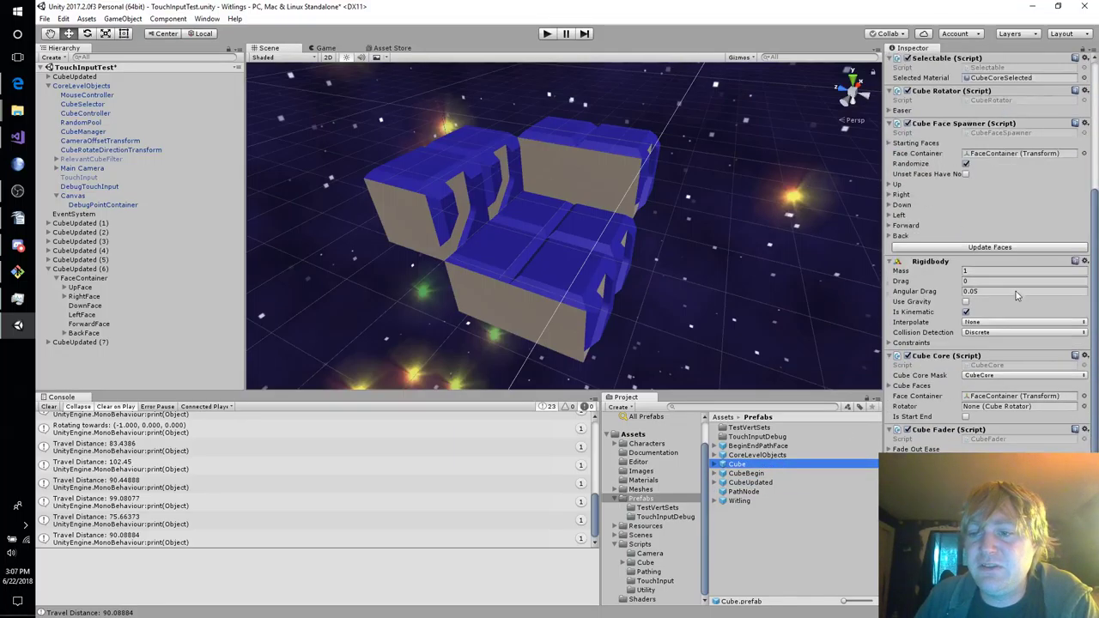
{"action": "left_click", "coordinate": [890, 356]}
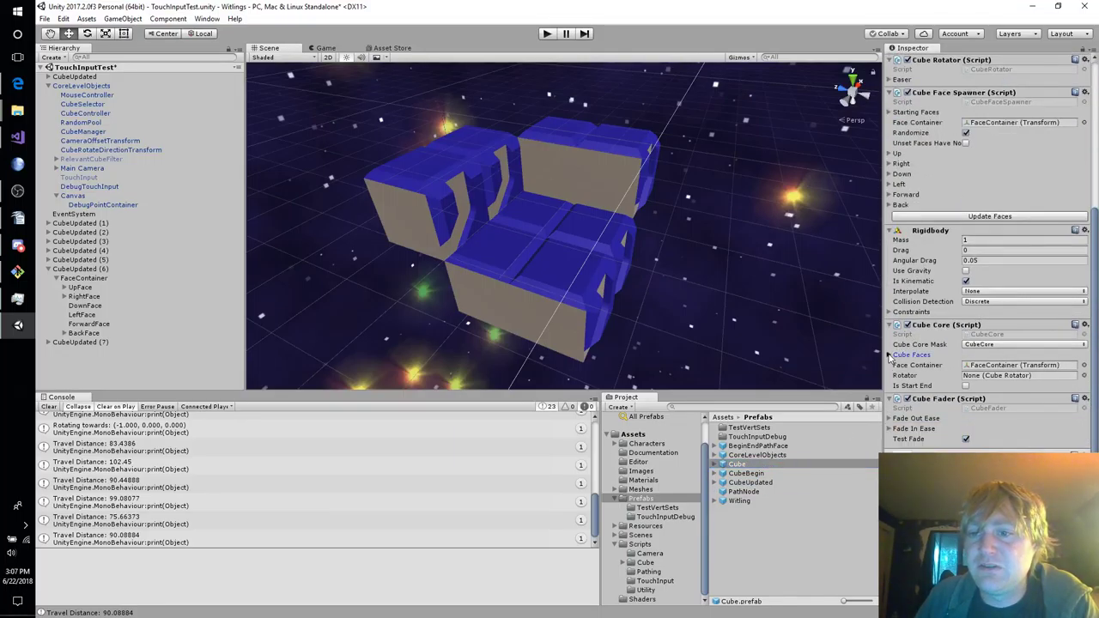
{"action": "left_click", "coordinate": [891, 418]}
{"action": "left_click", "coordinate": [891, 419]}
{"action": "left_click", "coordinate": [891, 429]}
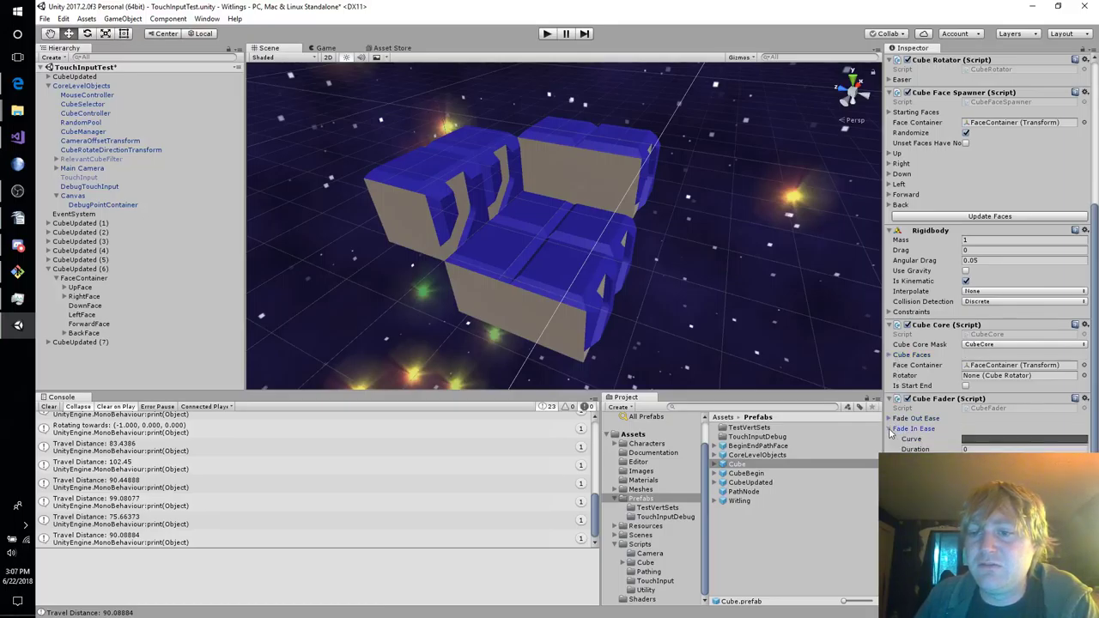
{"action": "left_click", "coordinate": [744, 483]}
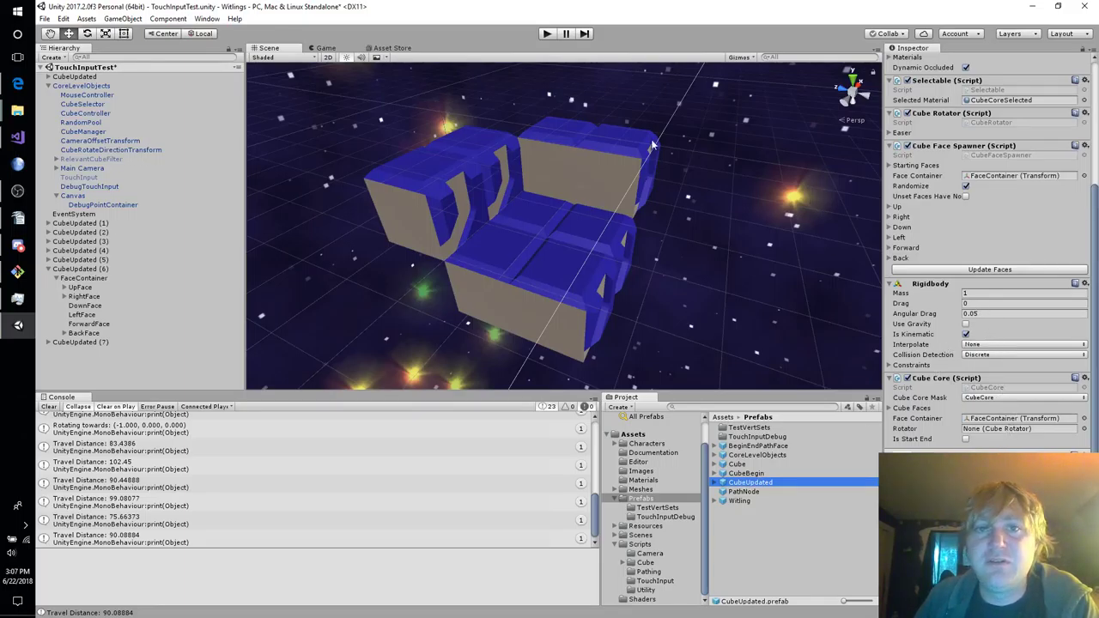
Run the scene with CubeUpdated (5) selected and examine its Cube Rotator easing settings.
{"action": "left_click", "coordinate": [85, 259]}
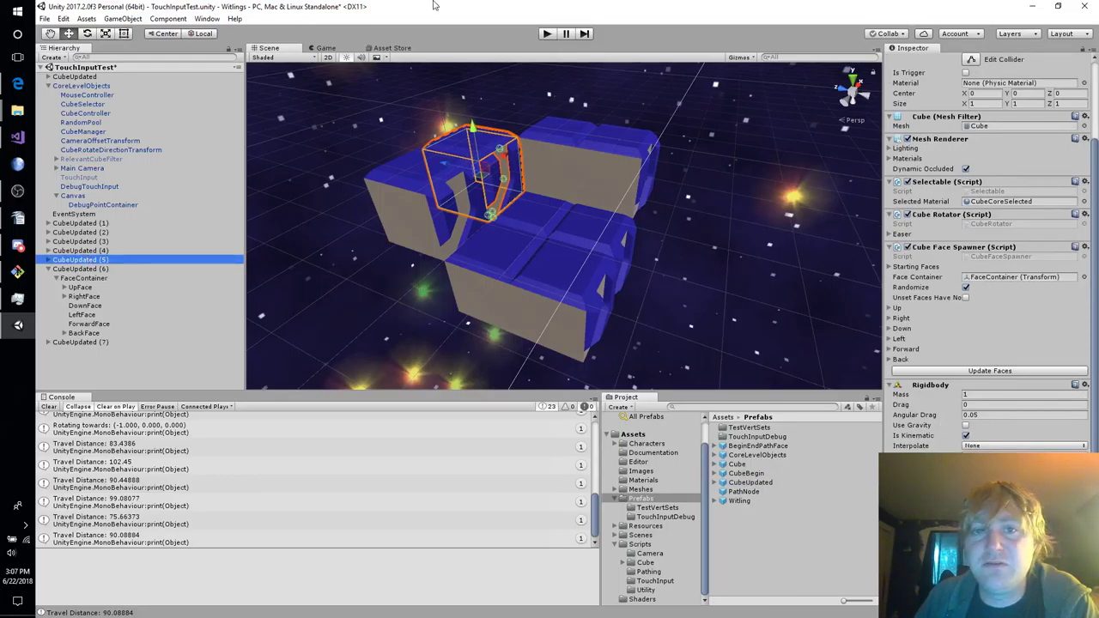
{"action": "left_click", "coordinate": [547, 34]}
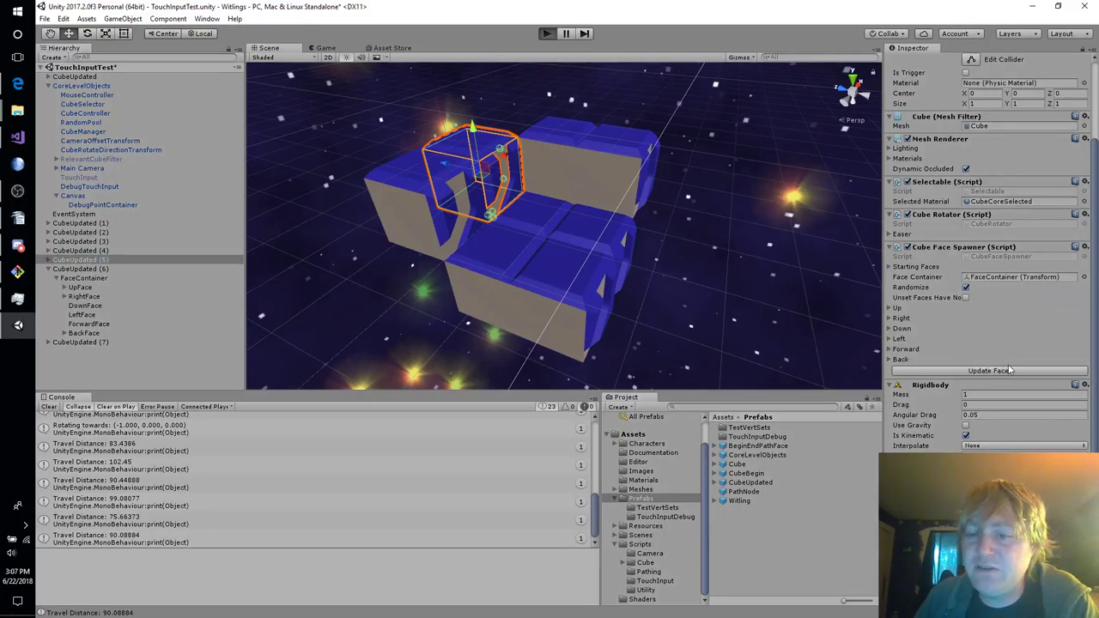
{"action": "scroll", "coordinate": [1005, 384], "scroll_direction": "down", "scroll_amount": 3}
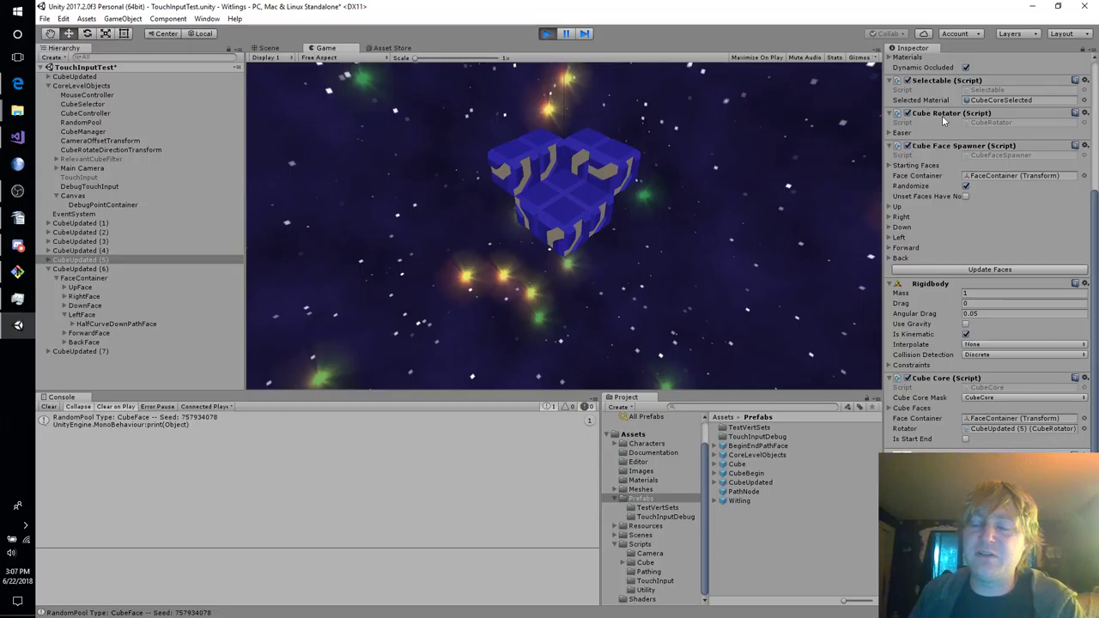
{"action": "left_click", "coordinate": [891, 135]}
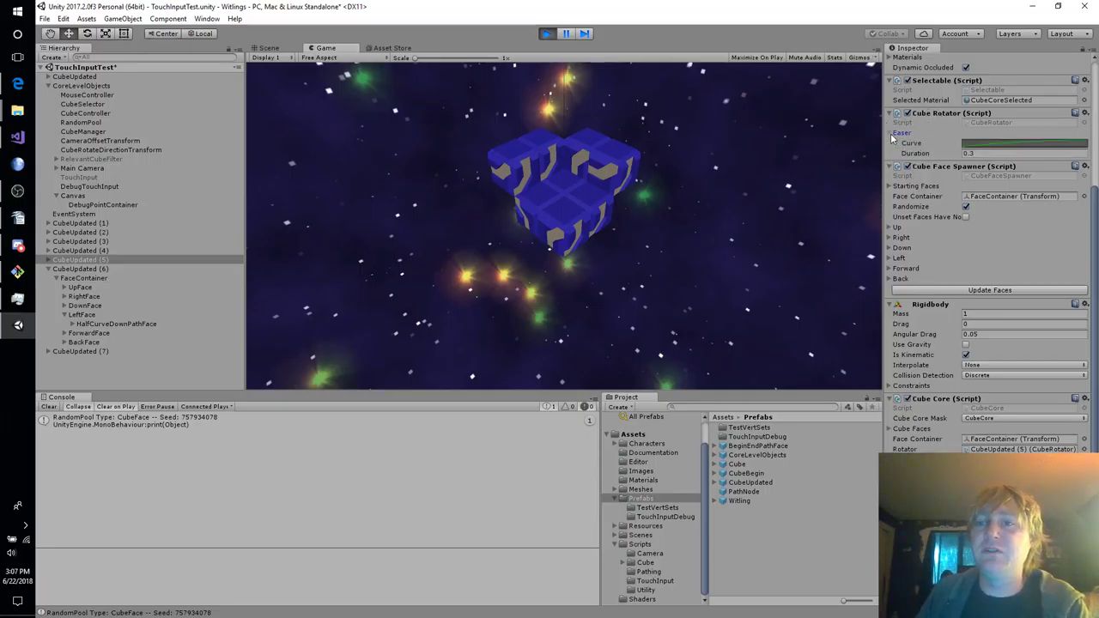
{"action": "left_click", "coordinate": [891, 136]}
{"action": "scroll", "coordinate": [960, 167], "scroll_direction": "up", "scroll_amount": 3}
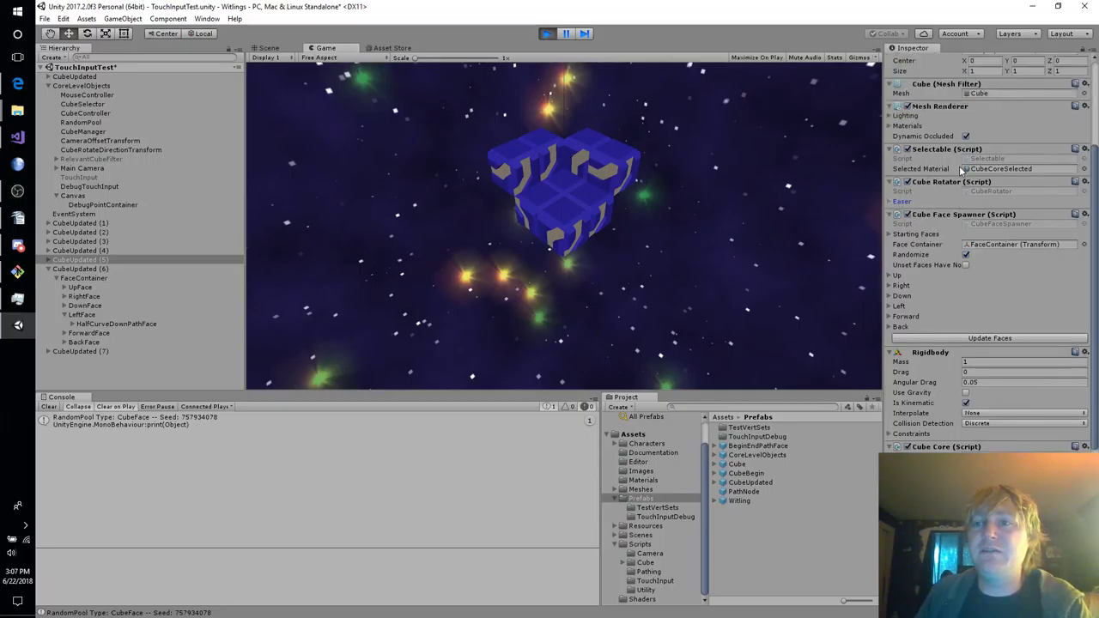
{"action": "scroll", "coordinate": [979, 268], "scroll_direction": "down", "scroll_amount": 4}
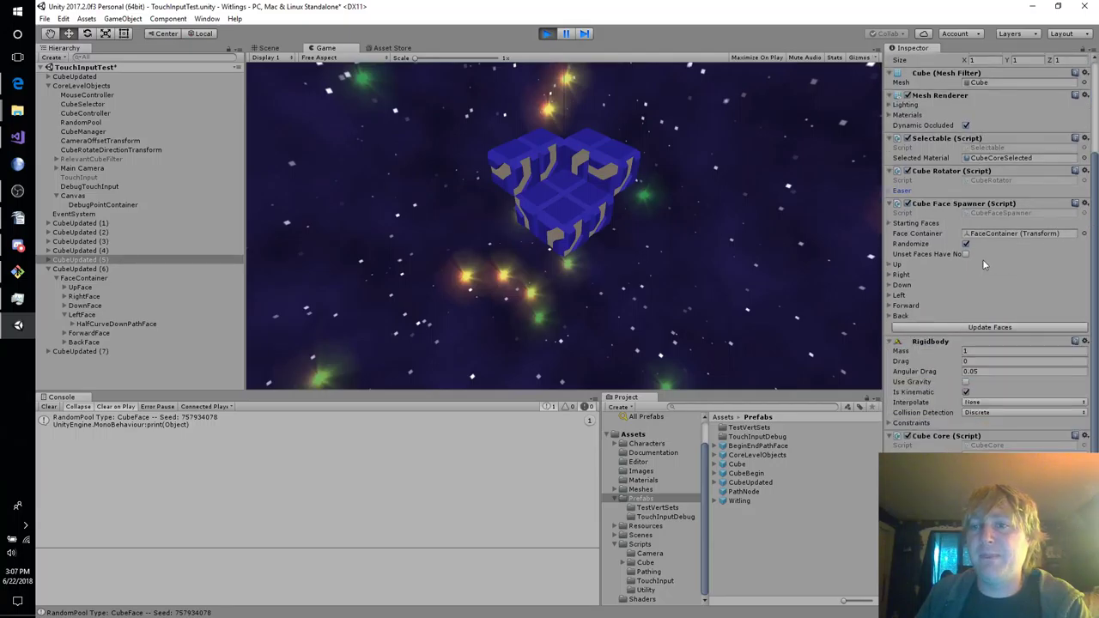
Examine the Up face settings of CubeUpdated (5)'s Cube Face Spawner and review its remaining components.
{"action": "left_click", "coordinate": [890, 264]}
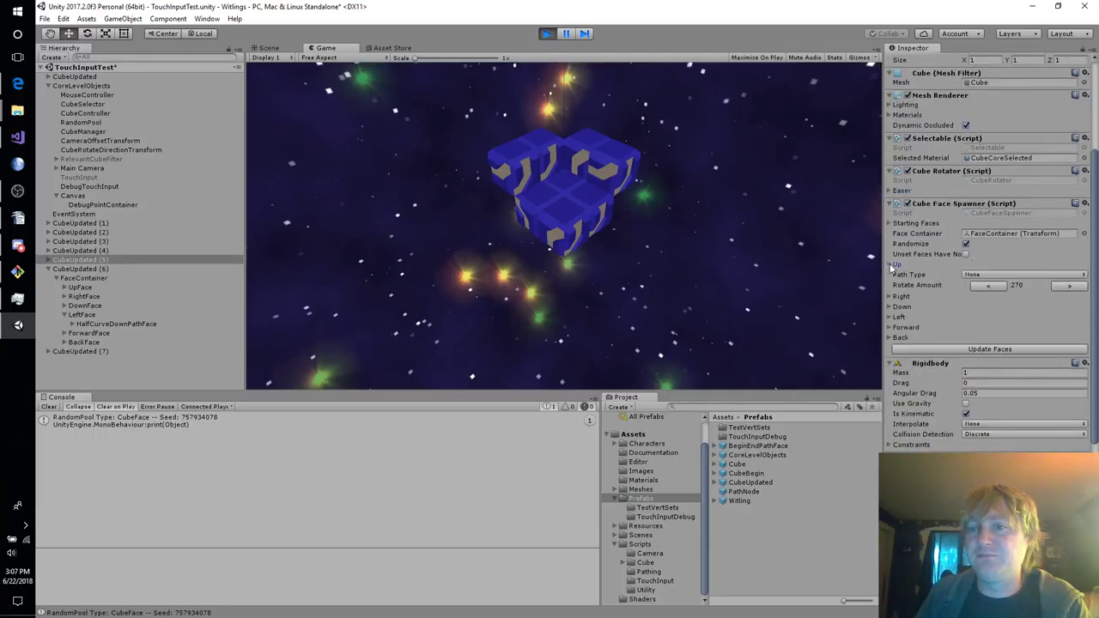
{"action": "left_click", "coordinate": [891, 266]}
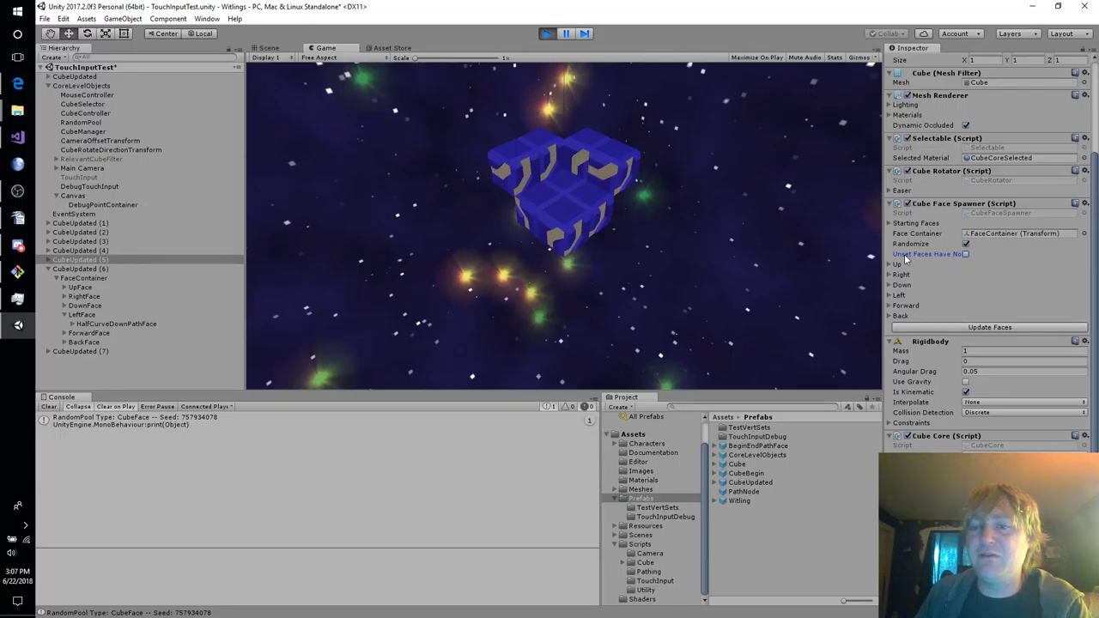
{"action": "mouse_move", "coordinate": [878, 257]}
{"action": "left_mouse_down"}
{"action": "mouse_move", "coordinate": [795, 258]}
{"action": "mouse_move", "coordinate": [898, 257]}
{"action": "left_mouse_up"}
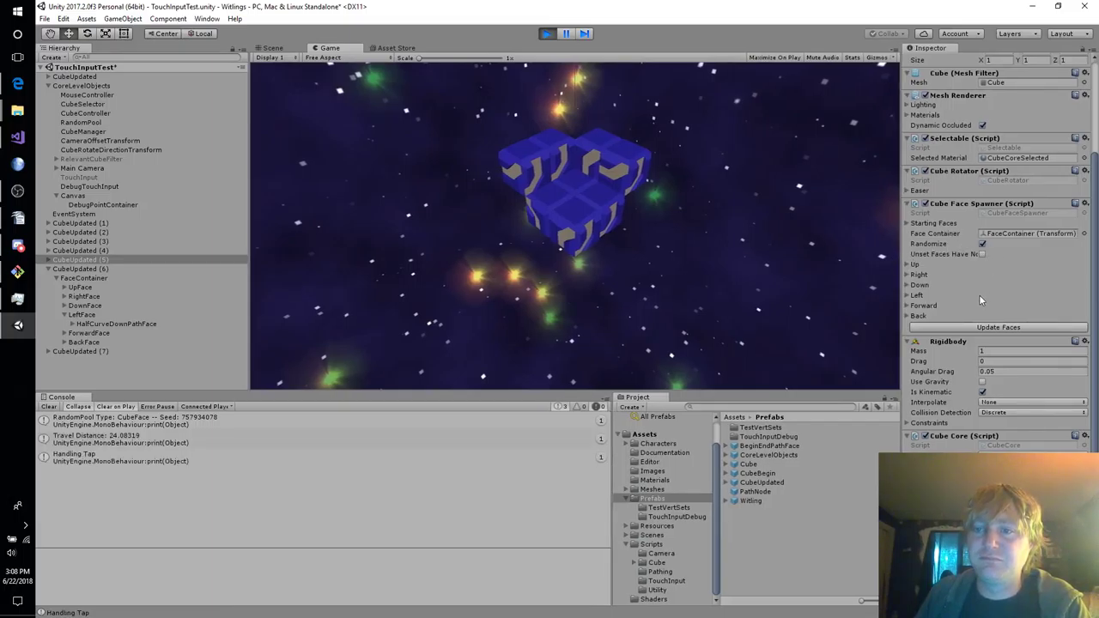
{"action": "scroll", "coordinate": [992, 283], "scroll_direction": "down", "scroll_amount": 3}
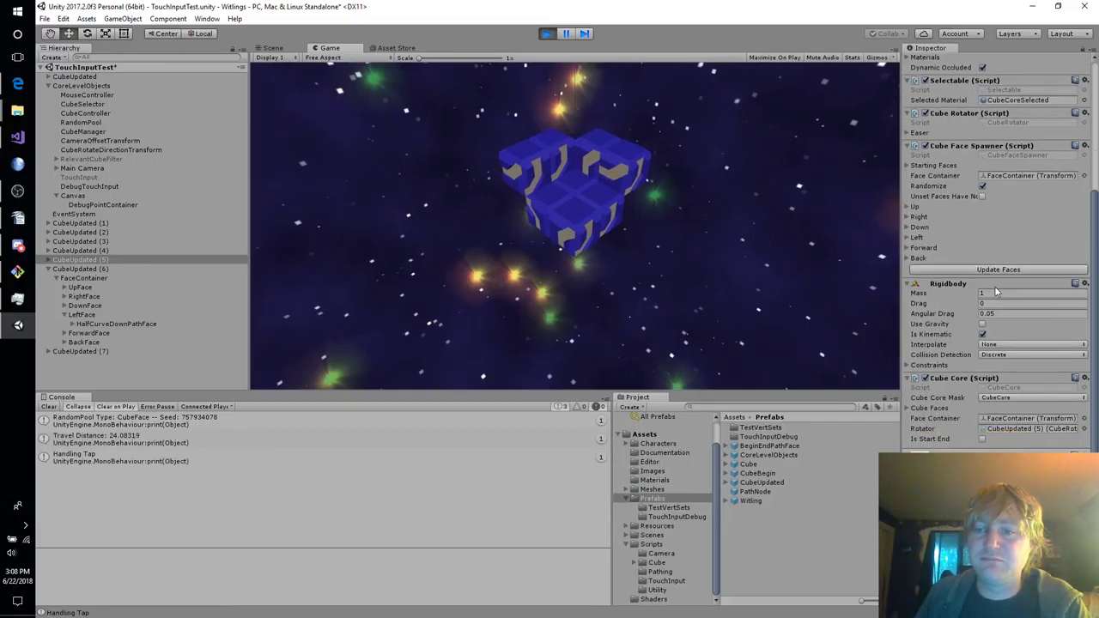
{"action": "scroll", "coordinate": [994, 291], "scroll_direction": "up", "scroll_amount": 7}
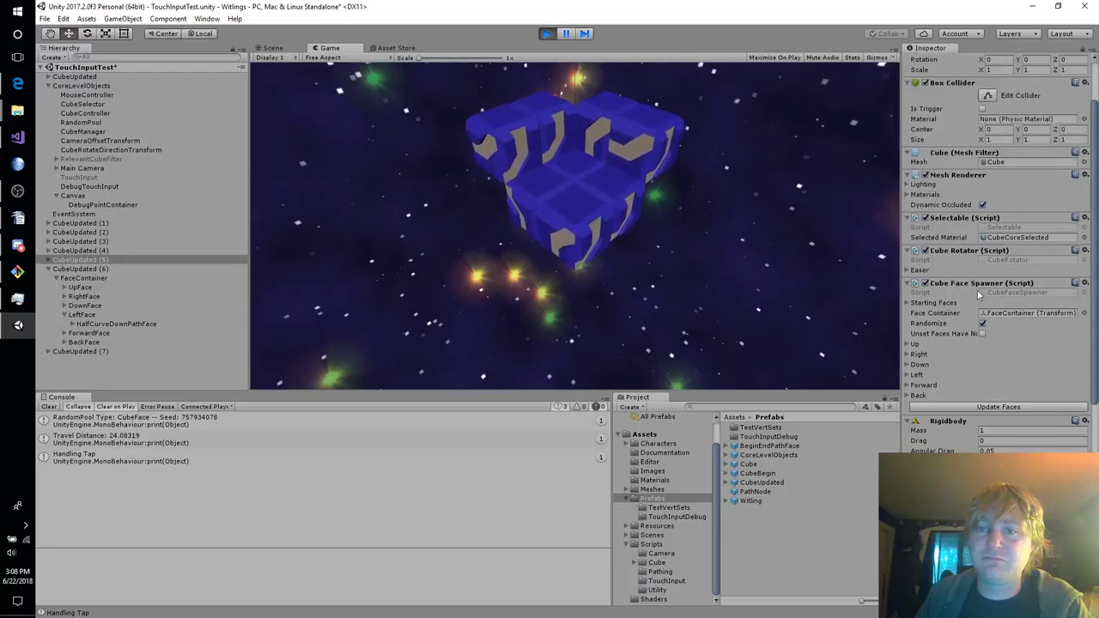
{"action": "scroll", "coordinate": [1056, 282], "scroll_direction": "down", "scroll_amount": 7}
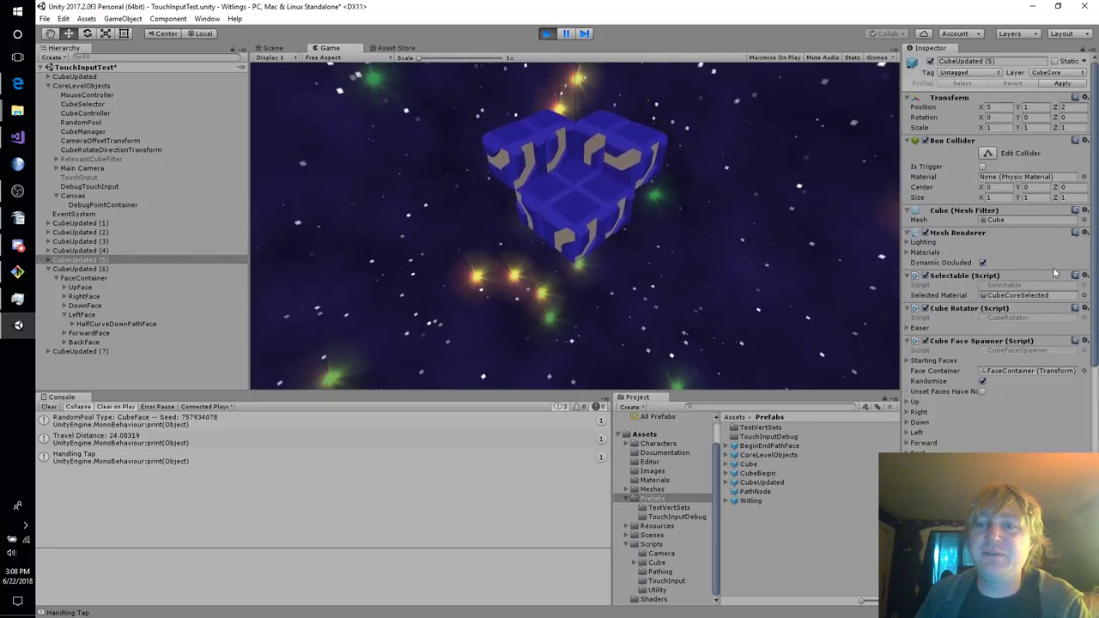
{"action": "scroll", "coordinate": [1057, 282], "scroll_direction": "up", "scroll_amount": 10}
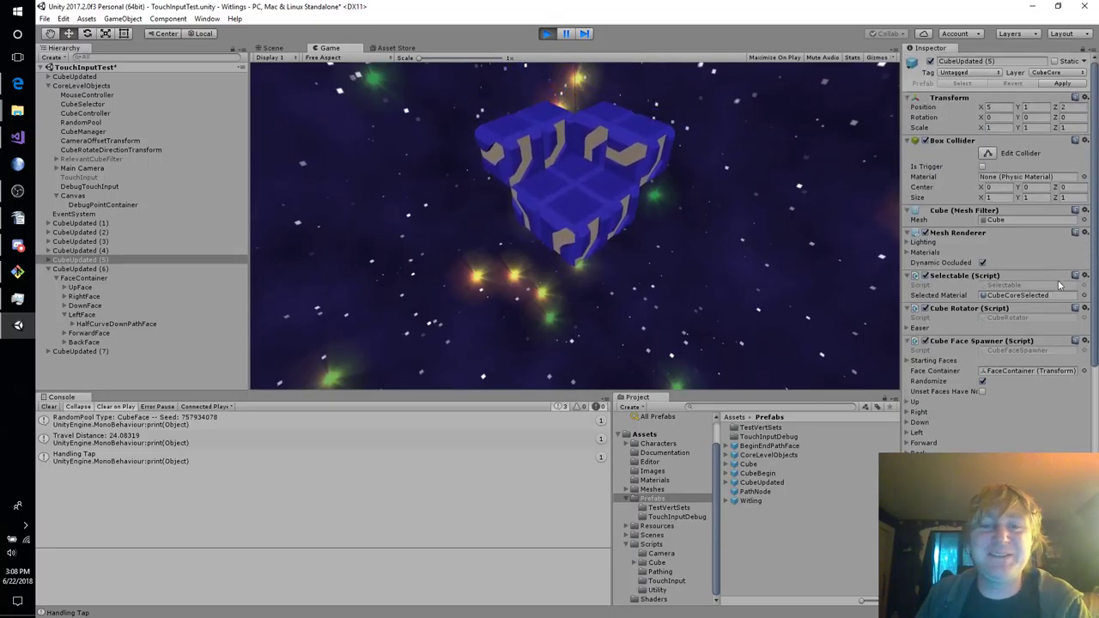
Select the front corner cube in the running game, swipe on it to test its rotation, and stop the scene.
{"action": "left_click", "coordinate": [582, 190]}
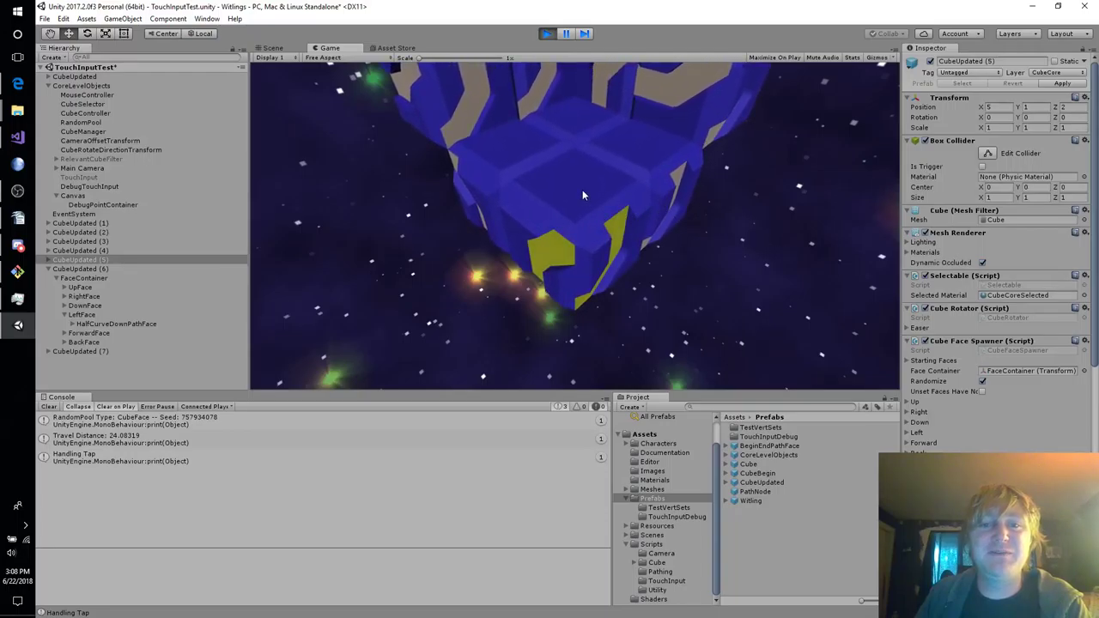
{"action": "left_click_drag", "start_coordinate": [677, 111], "coordinate": [681, 110]}
{"action": "left_click_drag", "start_coordinate": [565, 194], "coordinate": [615, 247]}
{"action": "left_click_drag", "start_coordinate": [530, 154], "coordinate": [543, 122]}
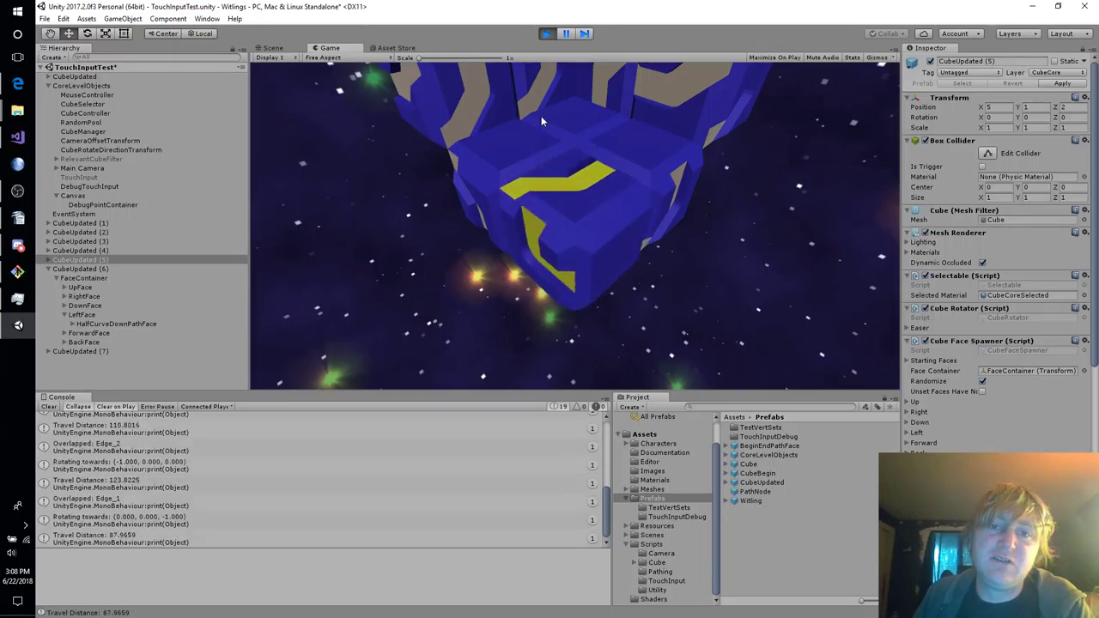
{"action": "left_click", "coordinate": [547, 34]}
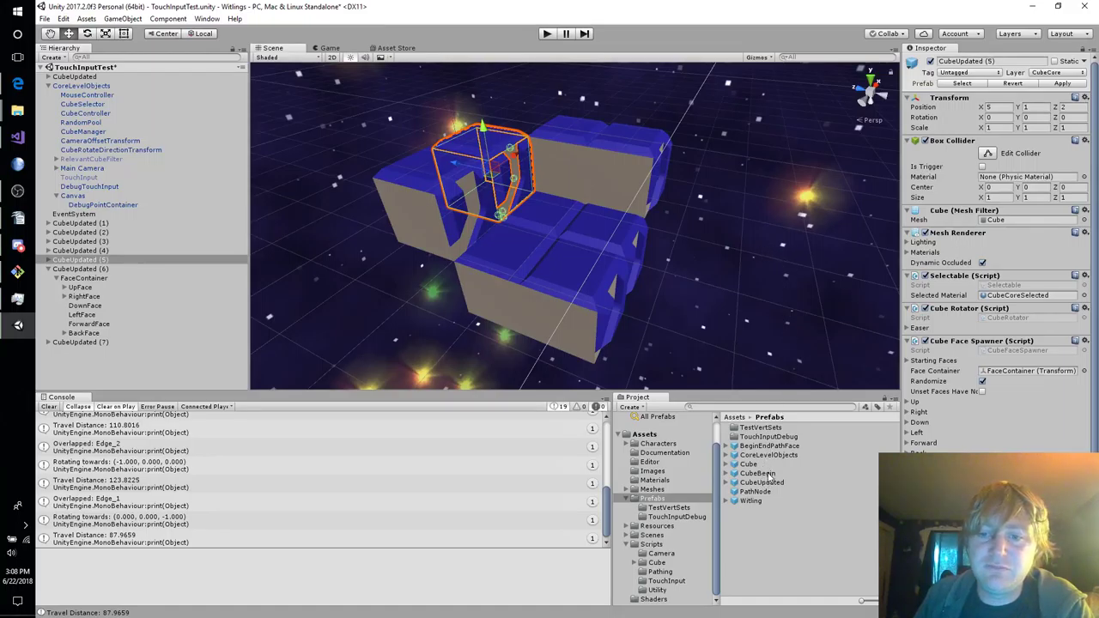
Place the CubeBegin prefab in the scene and set its position to X 3, Y 0, Z 0.
{"action": "left_click_drag", "start_coordinate": [770, 474], "coordinate": [522, 369]}
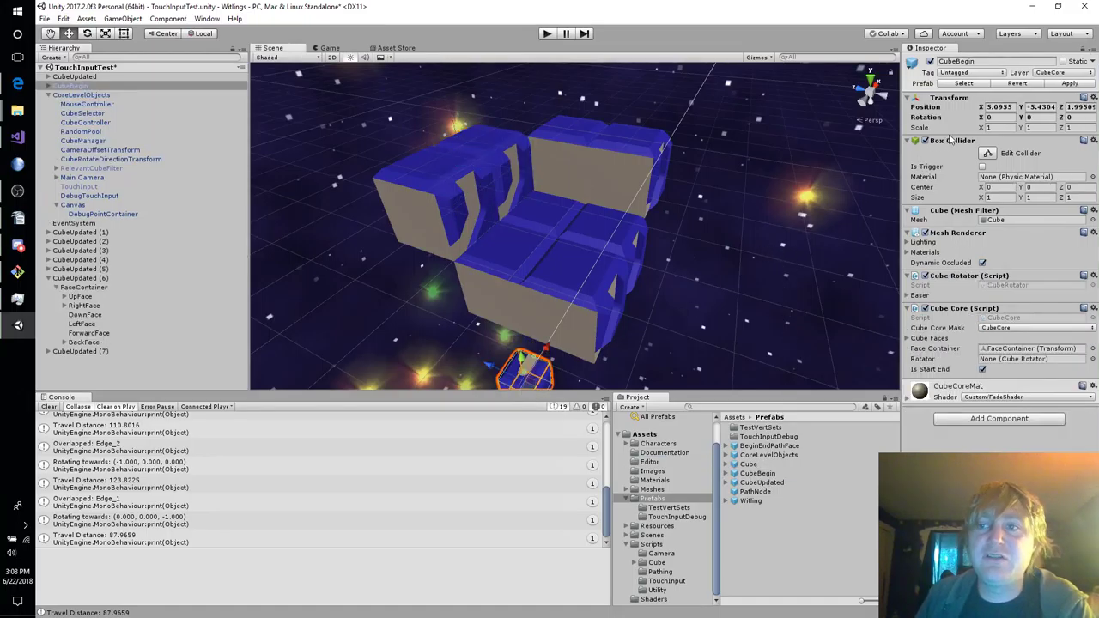
{"action": "left_click", "coordinate": [1000, 107]}
{"action": "type", "text": "3"}
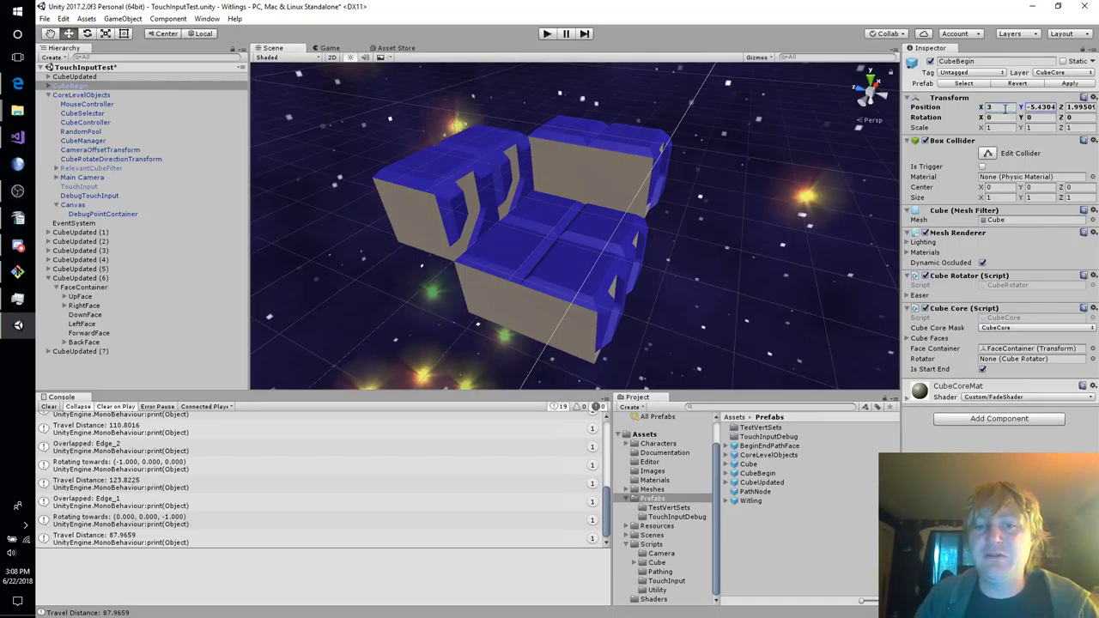
{"action": "key", "text": "Tab"}
{"action": "type", "text": "0"}
{"action": "key", "text": "Tab"}
{"action": "key", "text": "Tab"}
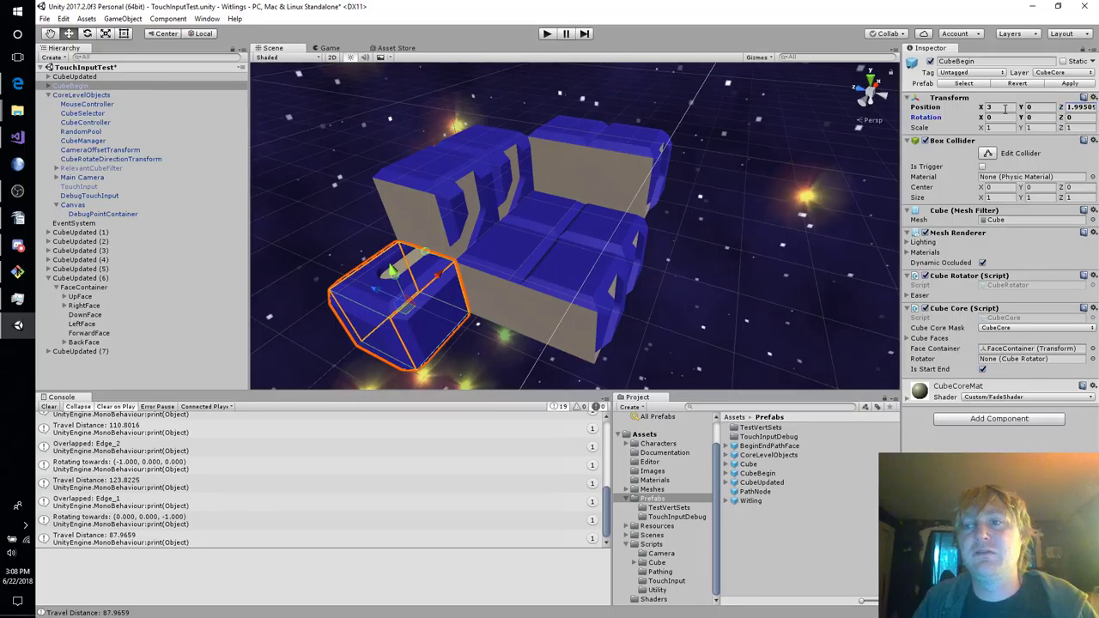
{"action": "type", "text": "0"}
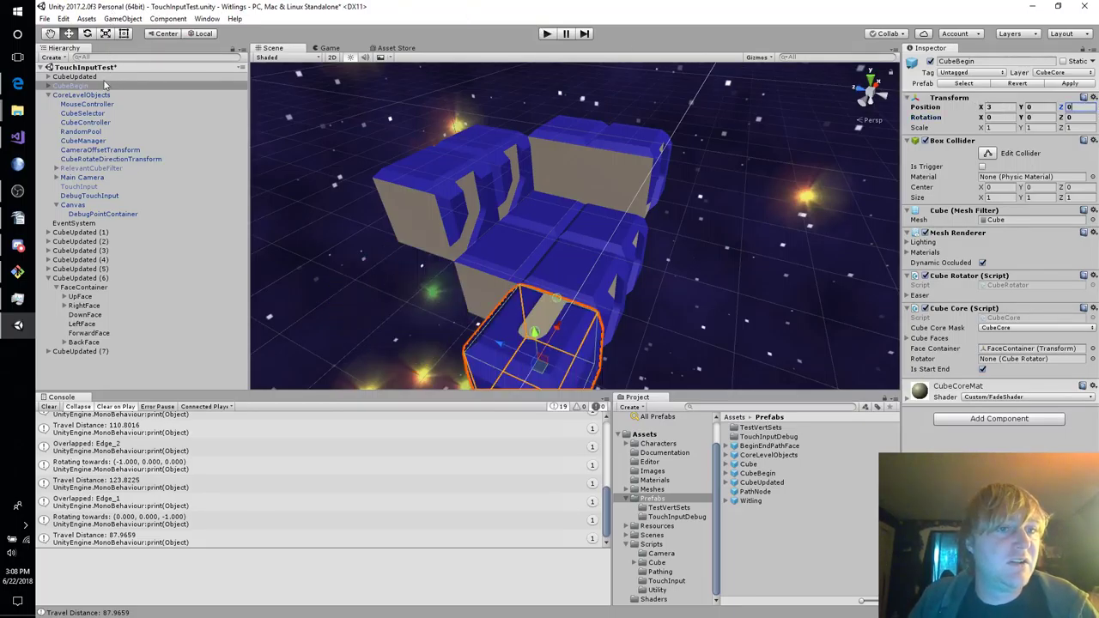
Examine CubeManager's settings and compare the two path nodes inside CubeBegin's BeginEndPathFace.
{"action": "left_click", "coordinate": [85, 140]}
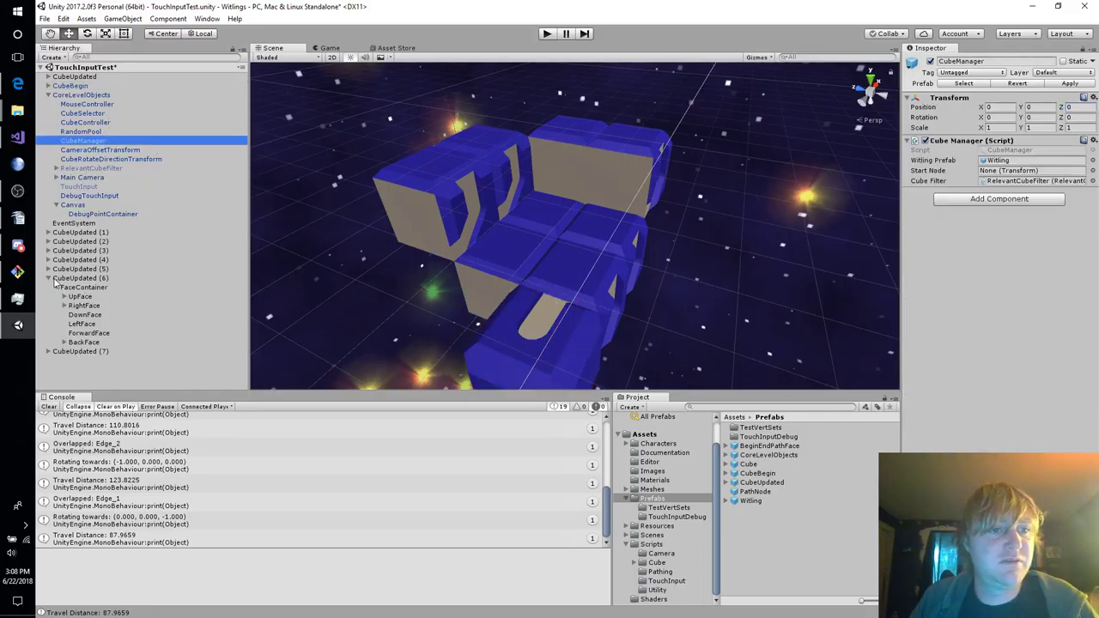
{"action": "left_click", "coordinate": [48, 86]}
{"action": "left_click", "coordinate": [56, 95]}
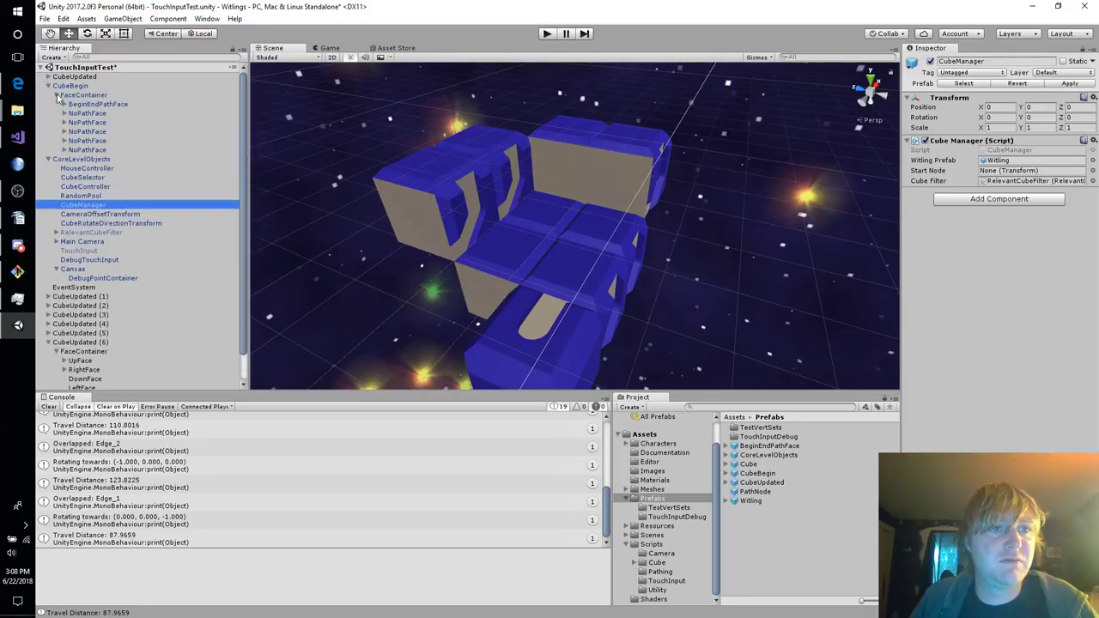
{"action": "left_click", "coordinate": [64, 104]}
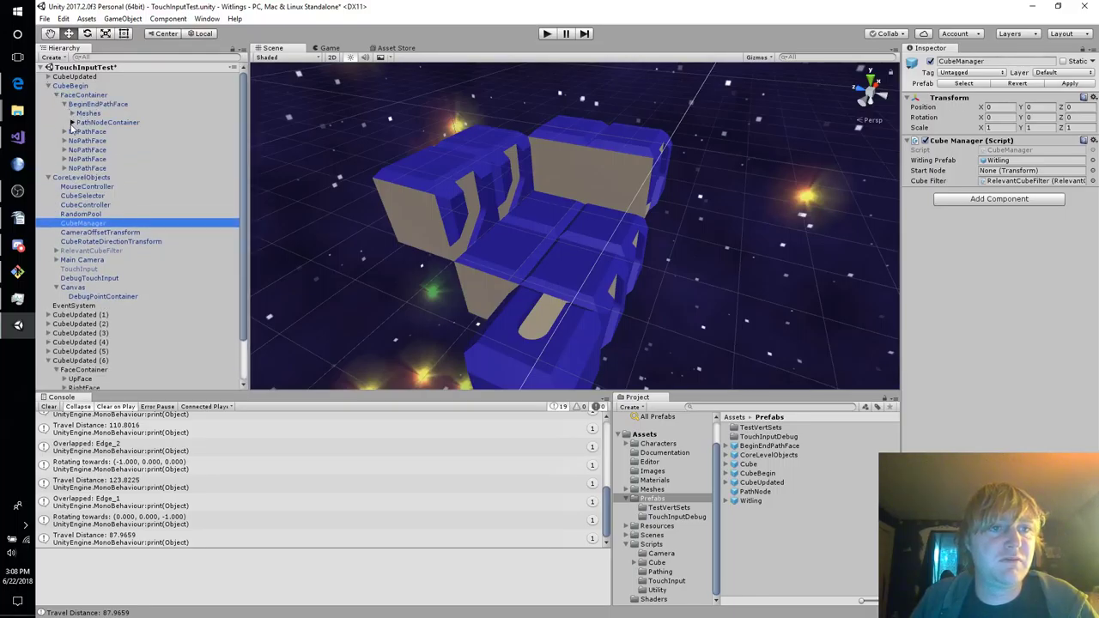
{"action": "left_click", "coordinate": [72, 122]}
{"action": "left_click", "coordinate": [97, 132]}
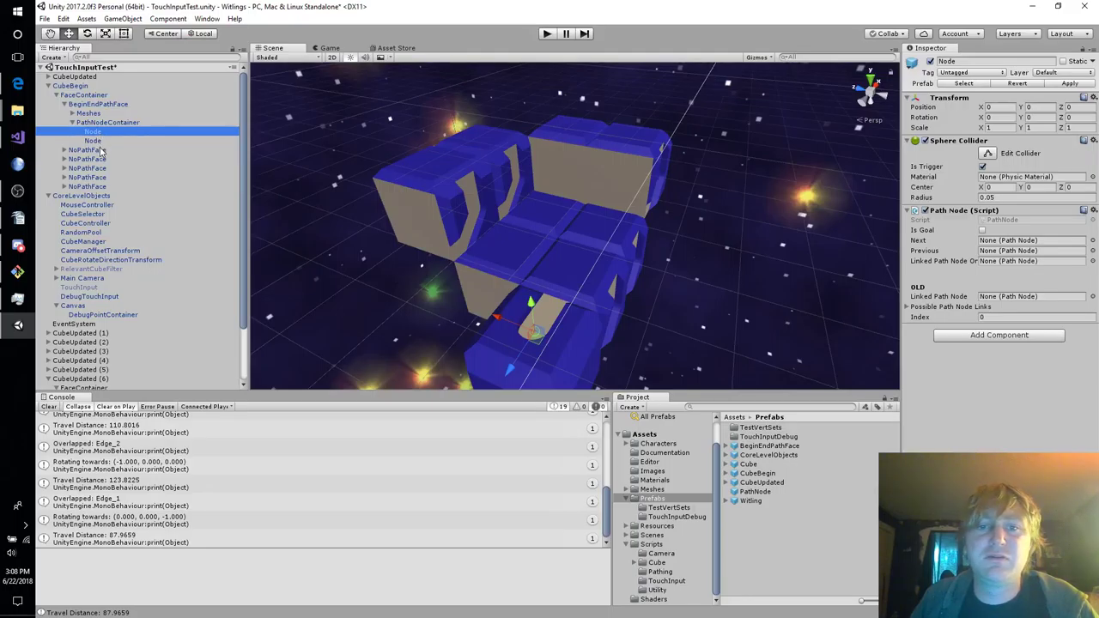
{"action": "left_click", "coordinate": [102, 143]}
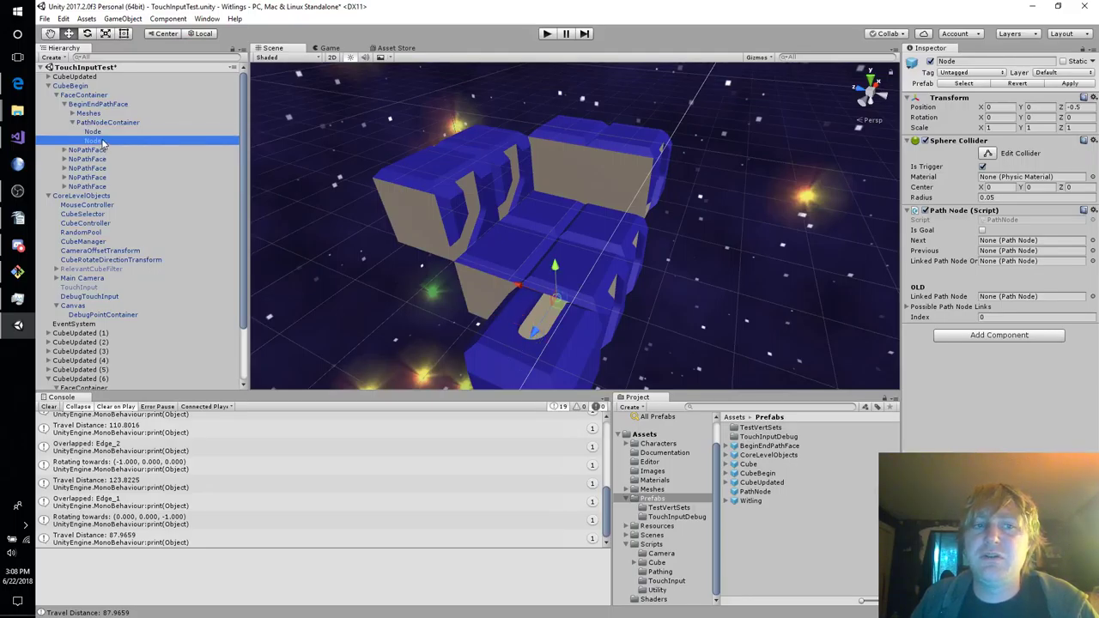
{"action": "left_click", "coordinate": [104, 134]}
{"action": "left_click", "coordinate": [105, 140]}
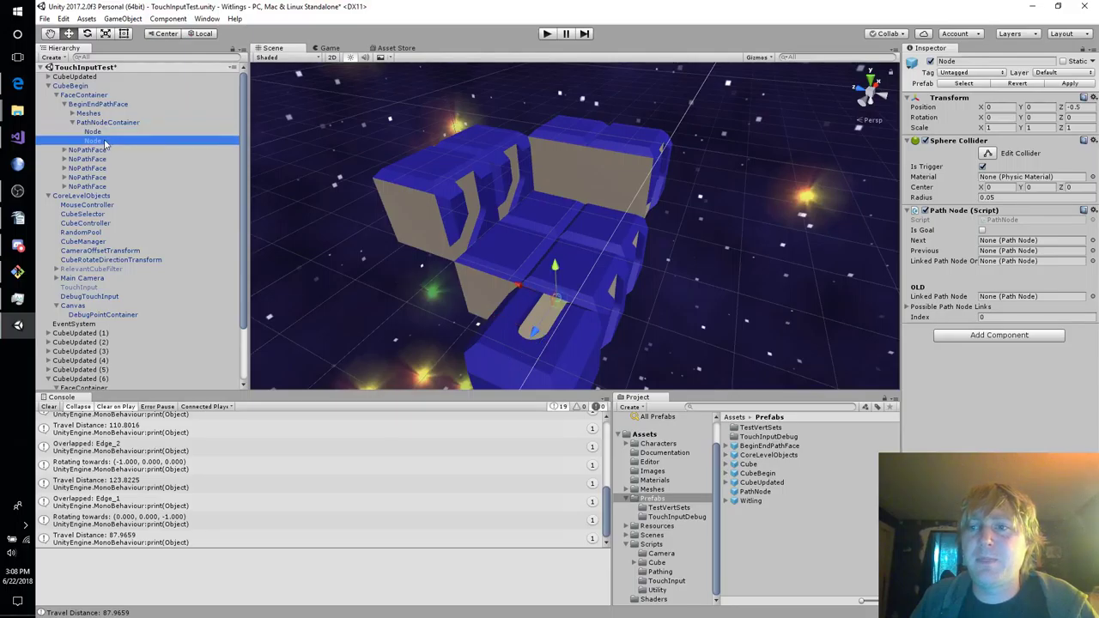
{"action": "left_click", "coordinate": [106, 134]}
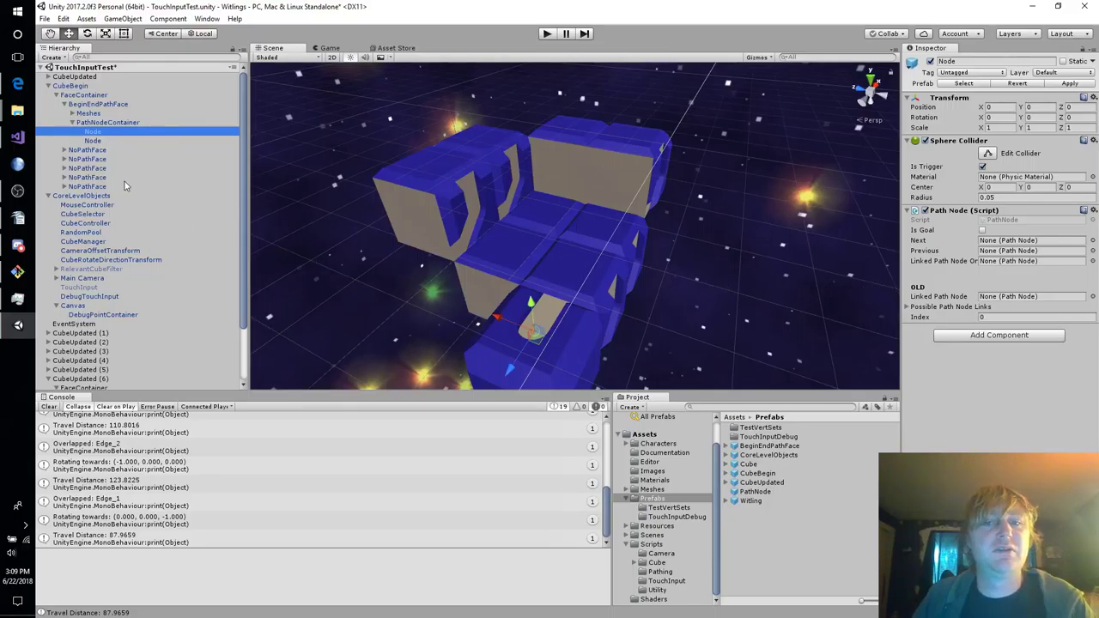
Assign the first path node of CubeBegin's BeginEndPathFace as CubeManager's Start Node and run the scene.
{"action": "mouse_move", "coordinate": [902, 250]}
{"action": "left_mouse_down"}
{"action": "mouse_move", "coordinate": [838, 255]}
{"action": "mouse_move", "coordinate": [907, 259]}
{"action": "left_mouse_up"}
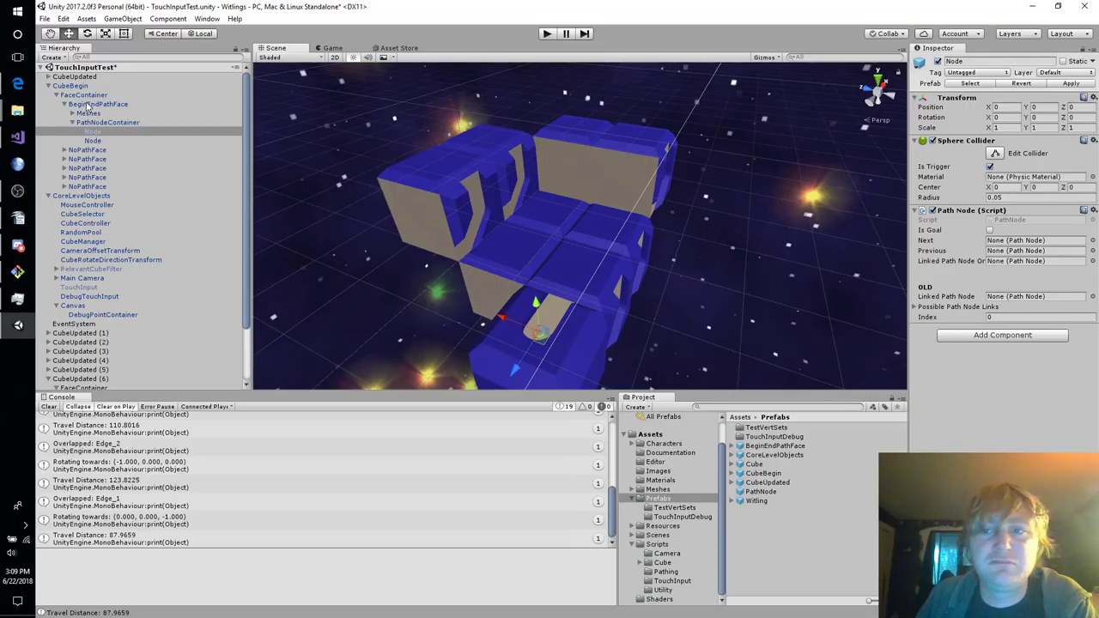
{"action": "left_click", "coordinate": [86, 242]}
{"action": "left_click_drag", "start_coordinate": [103, 130], "coordinate": [1013, 172]}
{"action": "left_click", "coordinate": [547, 34]}
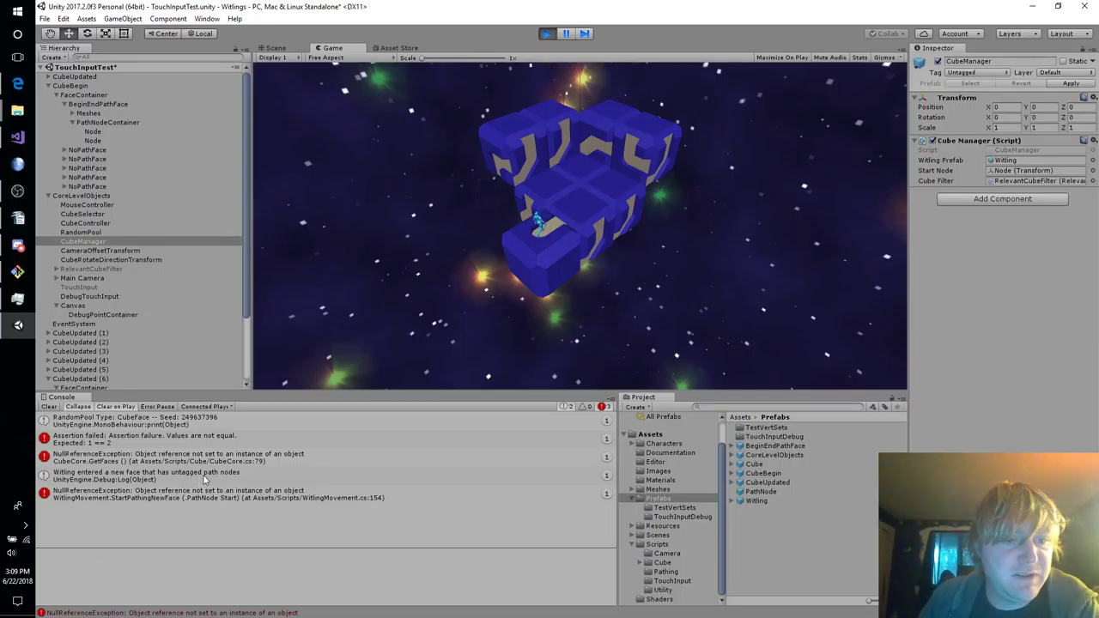
Examine the failed assertion in CubeCore's GetFaces in Visual Studio, and return to Unity to stop the scene.
{"action": "double_click", "coordinate": [272, 436]}
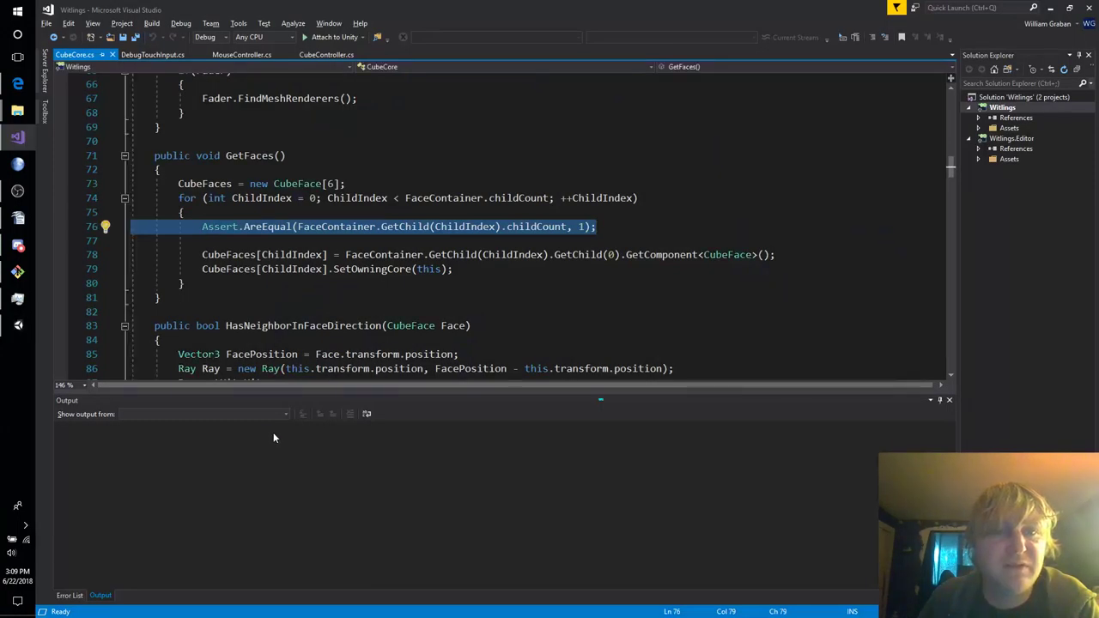
{"action": "left_click", "coordinate": [616, 224]}
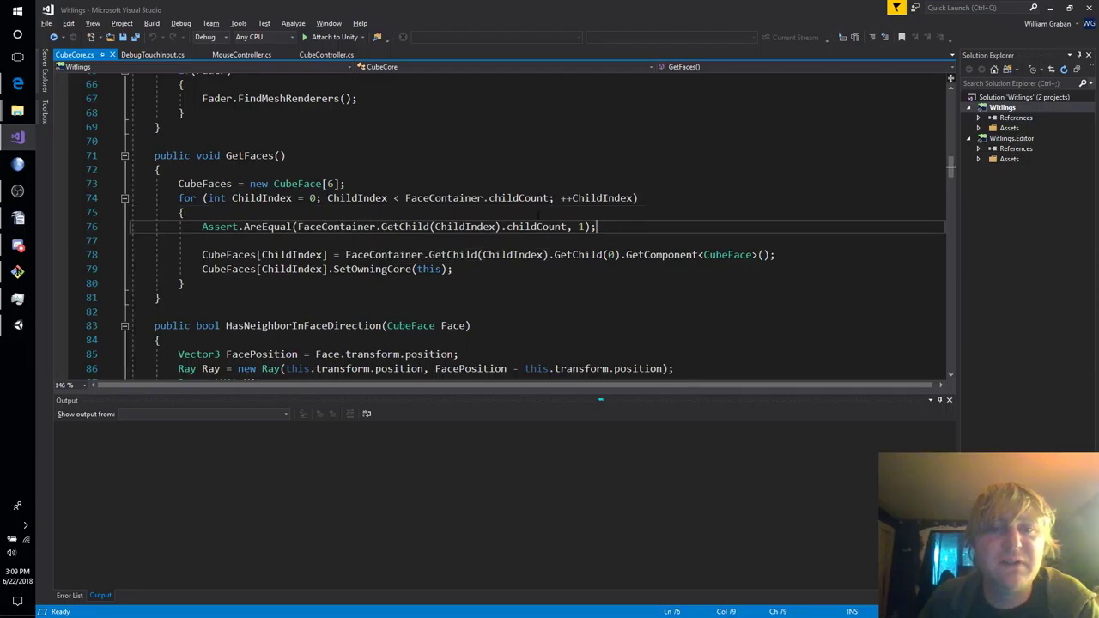
{"action": "mouse_move", "coordinate": [540, 229]}
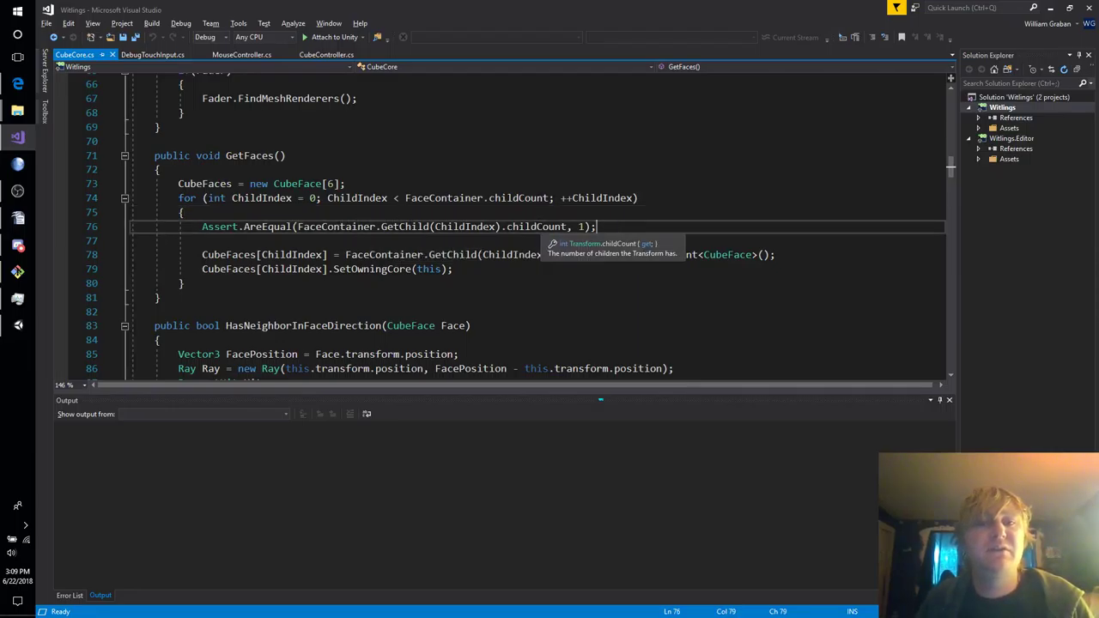
{"action": "key", "text": "alt+Tab"}
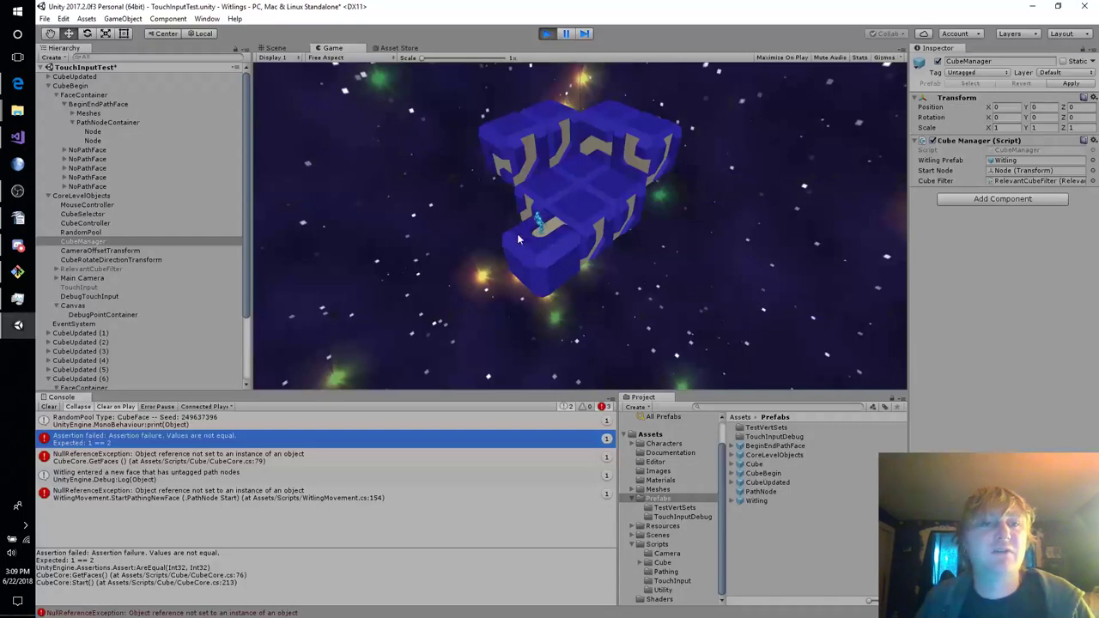
{"action": "left_click", "coordinate": [545, 35]}
{"action": "left_click", "coordinate": [547, 33]}
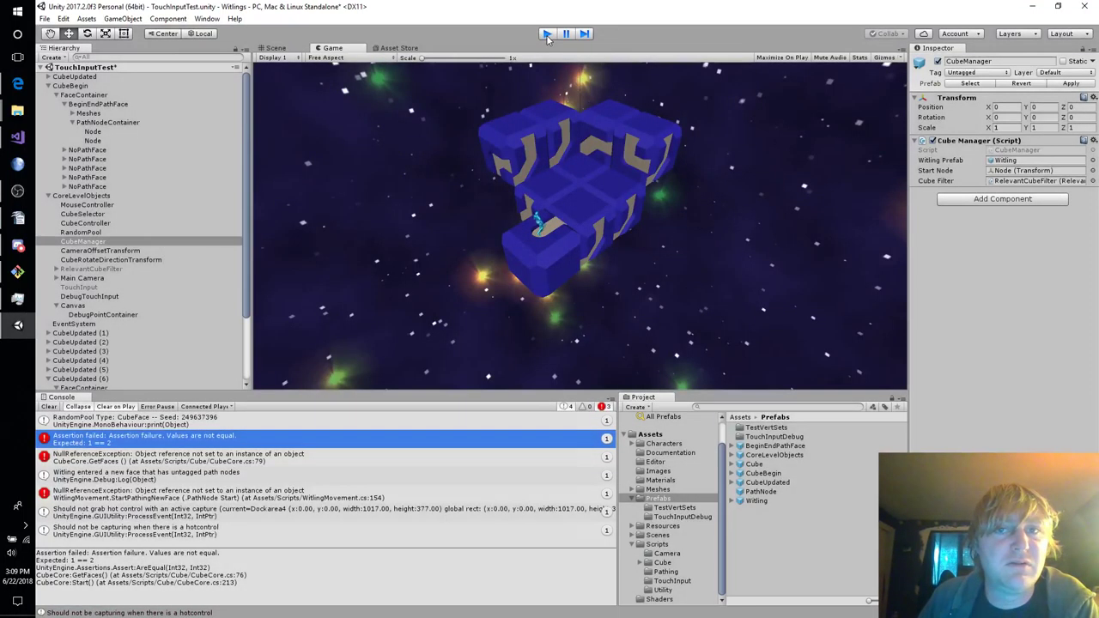
Compare the FaceContainer children of CubeBegin and CubeUpdated (1), checking them against the child-count assertion in GetFaces.
{"action": "left_click", "coordinate": [65, 105]}
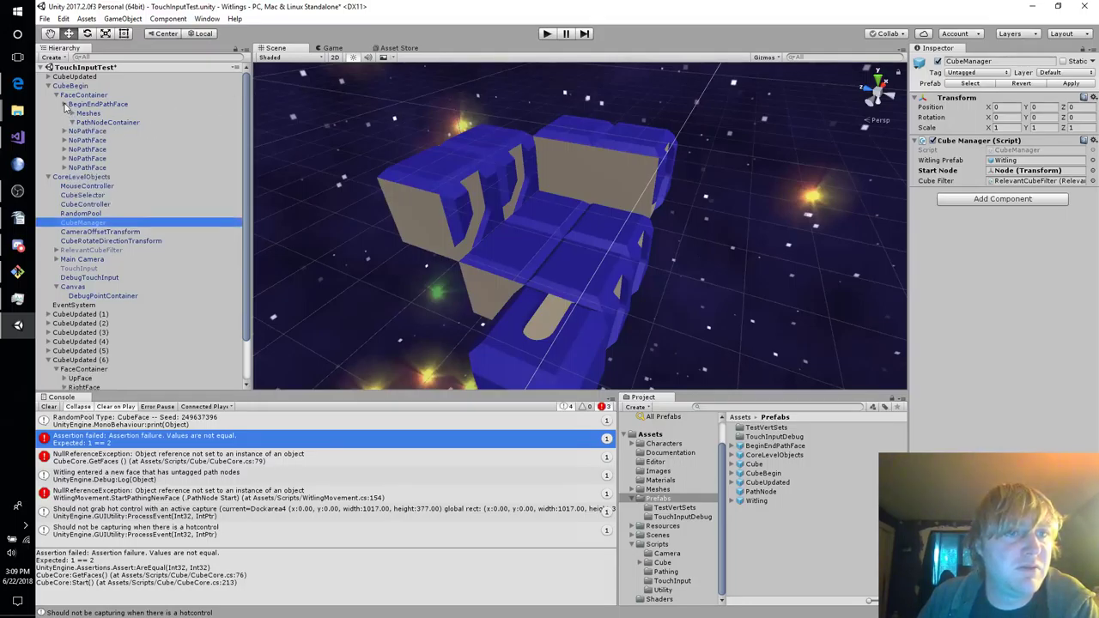
{"action": "left_click", "coordinate": [48, 297]}
{"action": "left_click", "coordinate": [56, 307]}
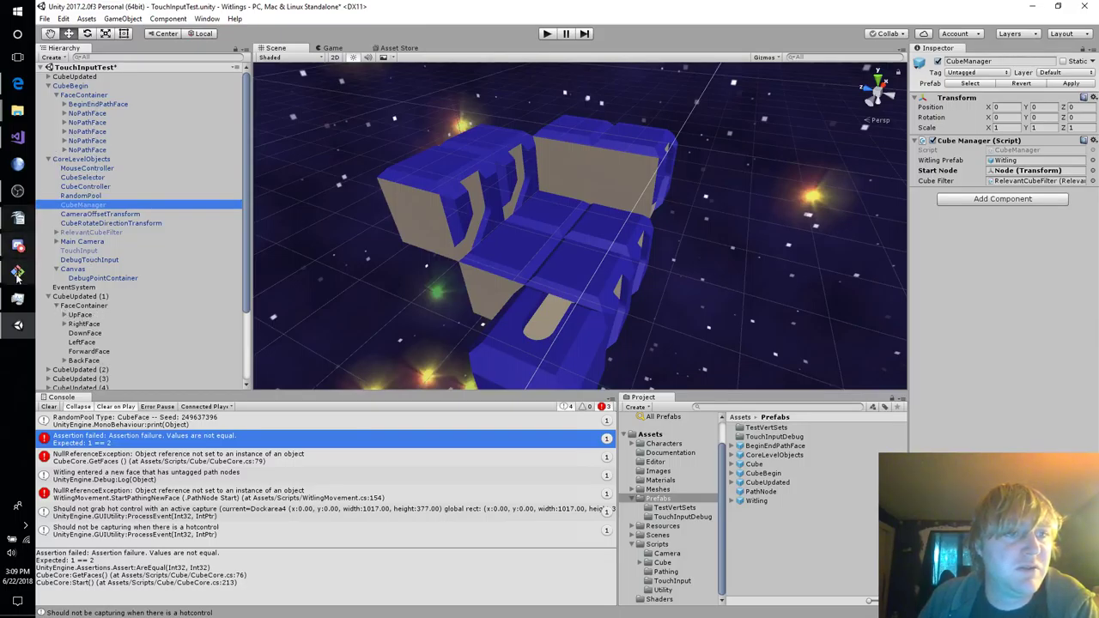
{"action": "left_click", "coordinate": [18, 138]}
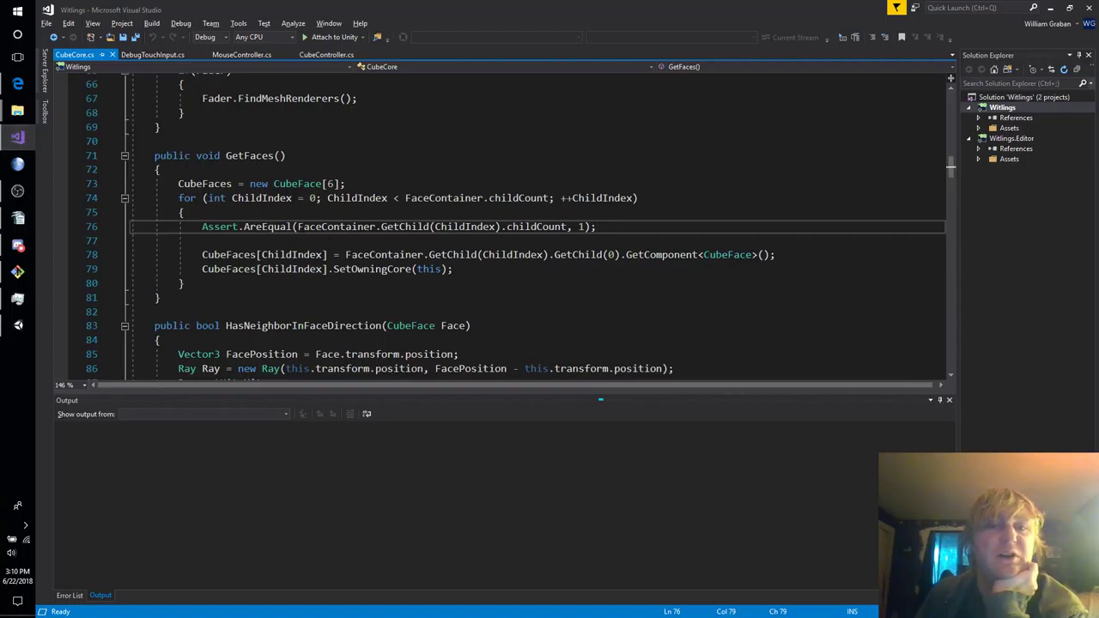
{"action": "mouse_move", "coordinate": [420, 230]}
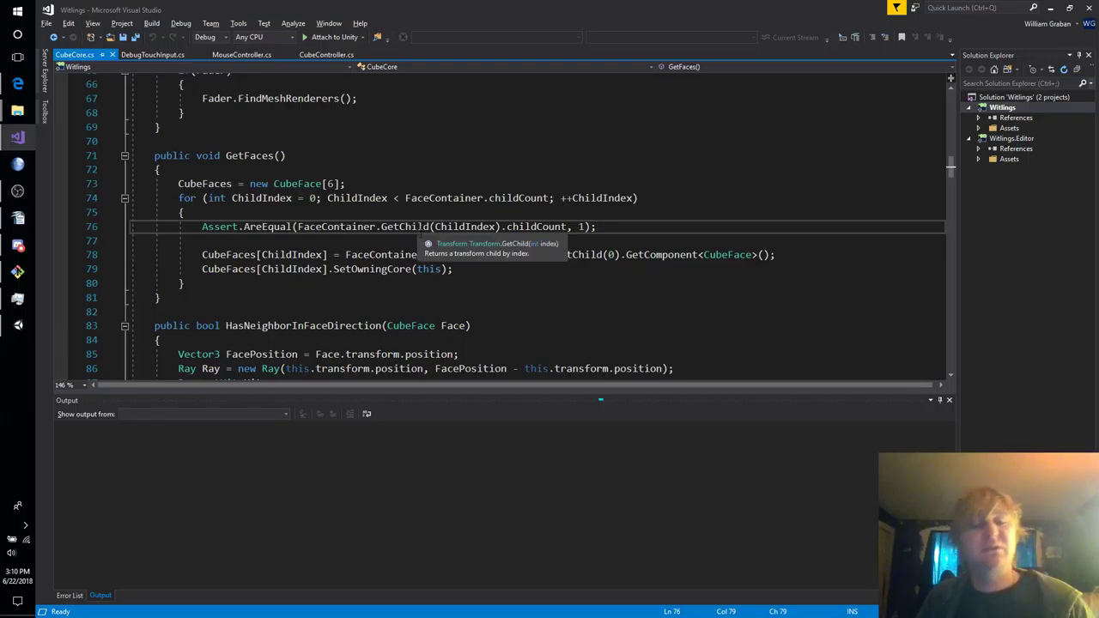
{"action": "key", "text": "alt+Tab"}
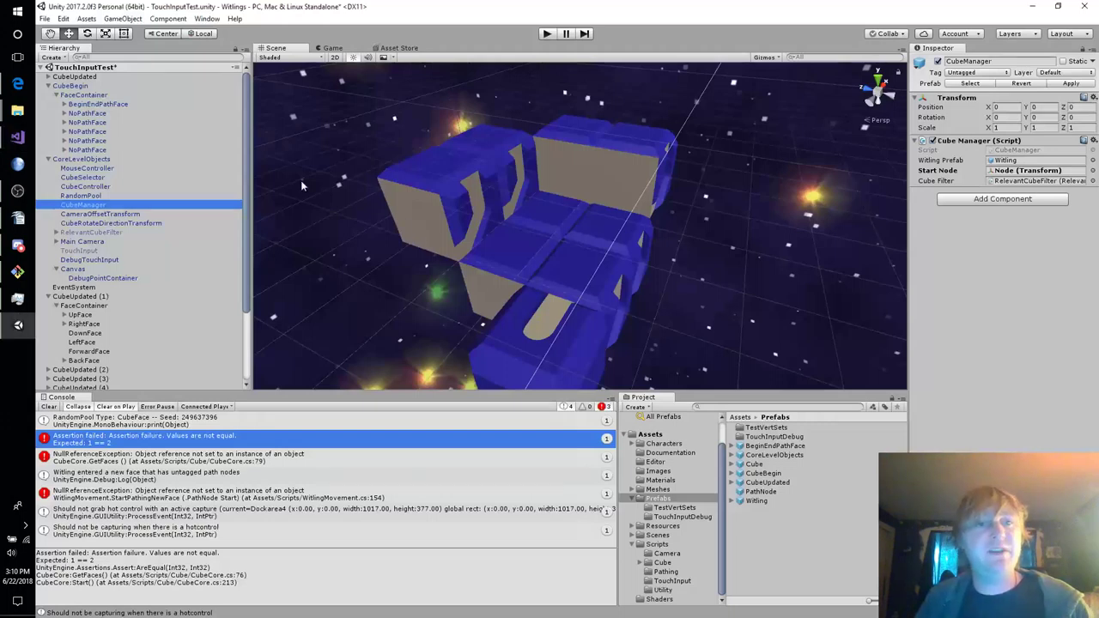
{"action": "left_click", "coordinate": [63, 104]}
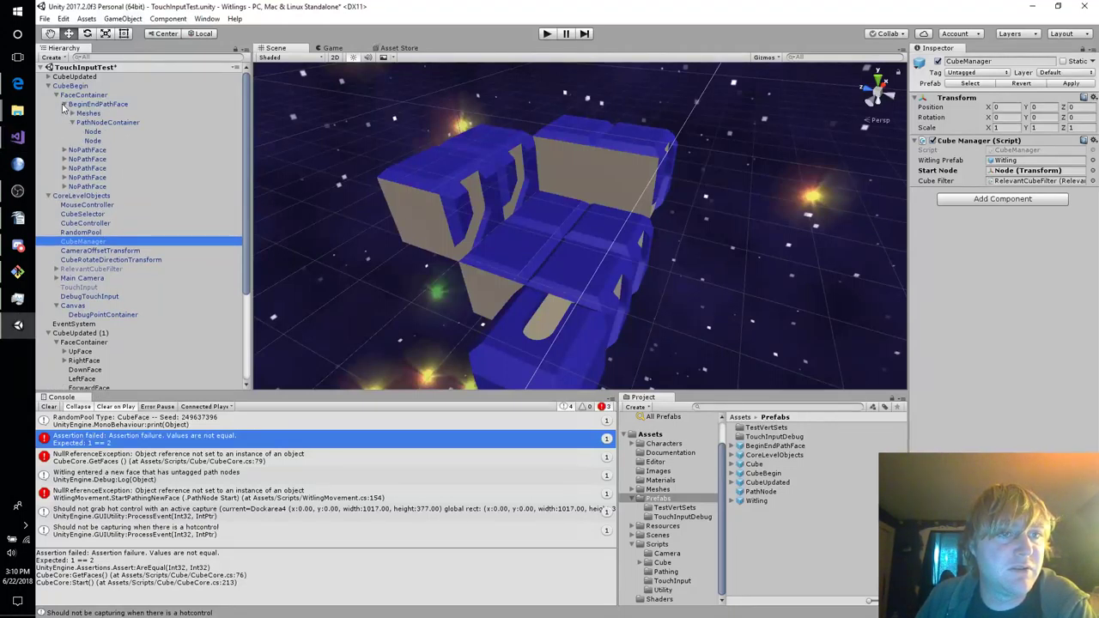
{"action": "left_click", "coordinate": [63, 104]}
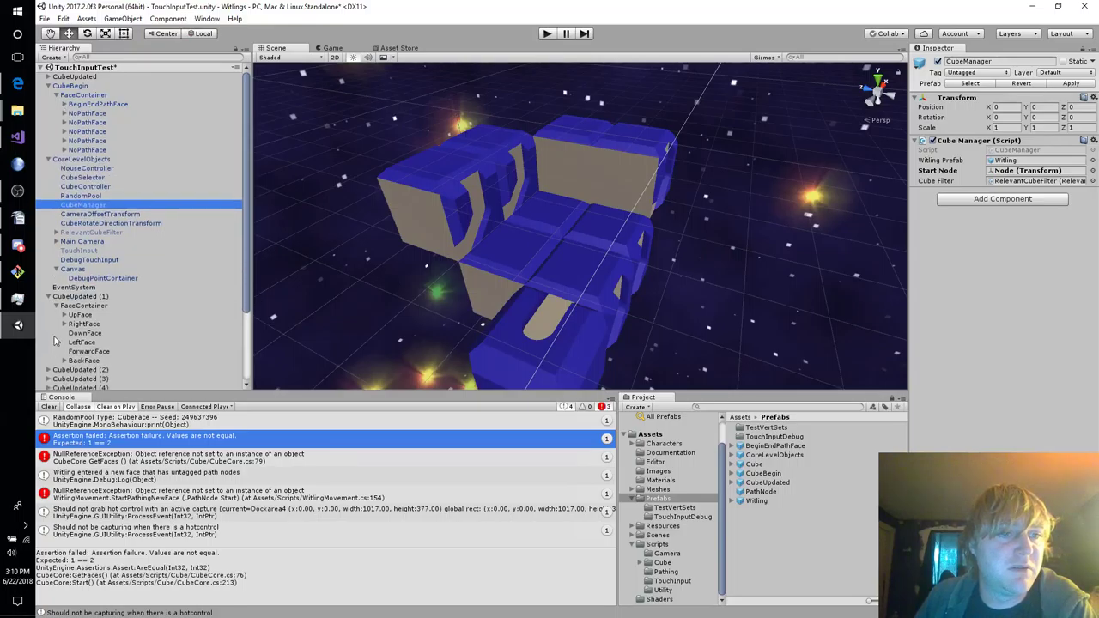
{"action": "left_click", "coordinate": [63, 104]}
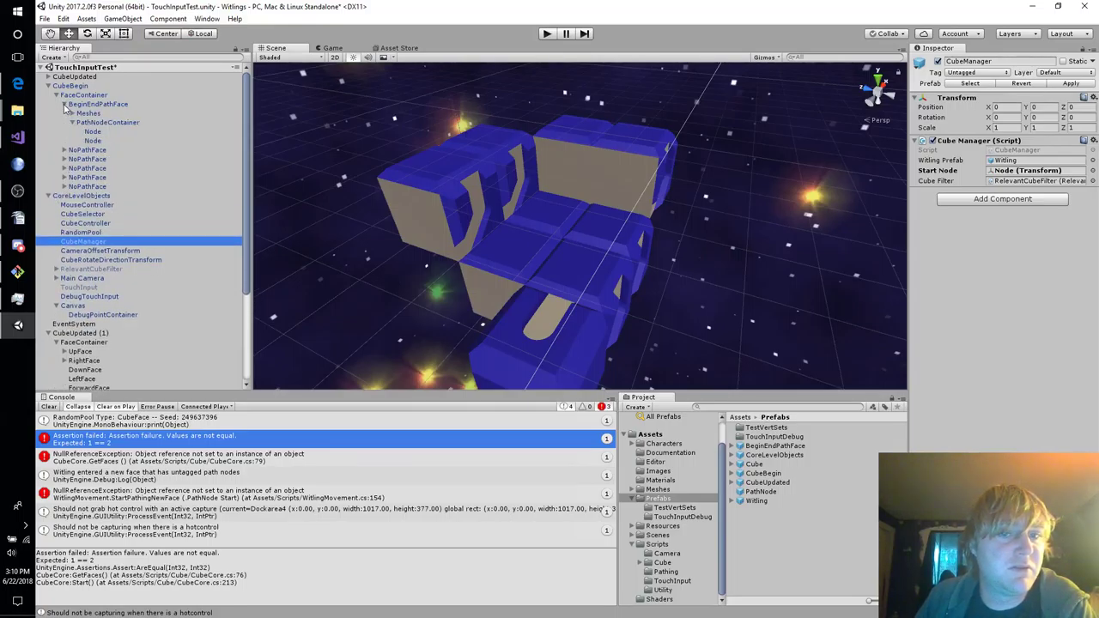
{"action": "left_click", "coordinate": [64, 104]}
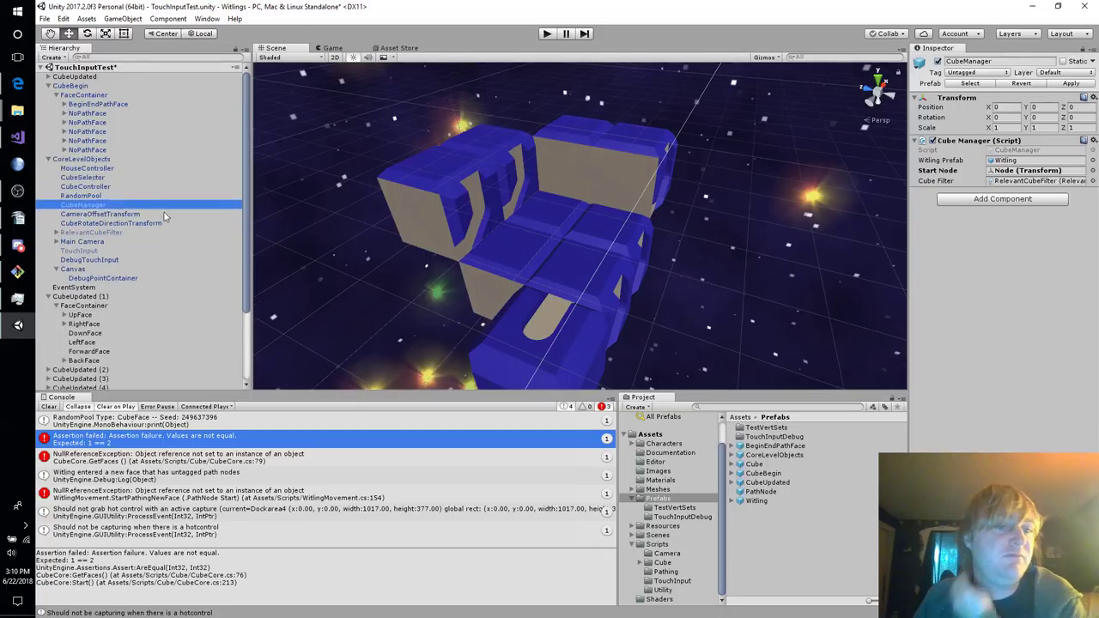
{"action": "scroll", "coordinate": [206, 305], "scroll_direction": "down", "scroll_amount": 3}
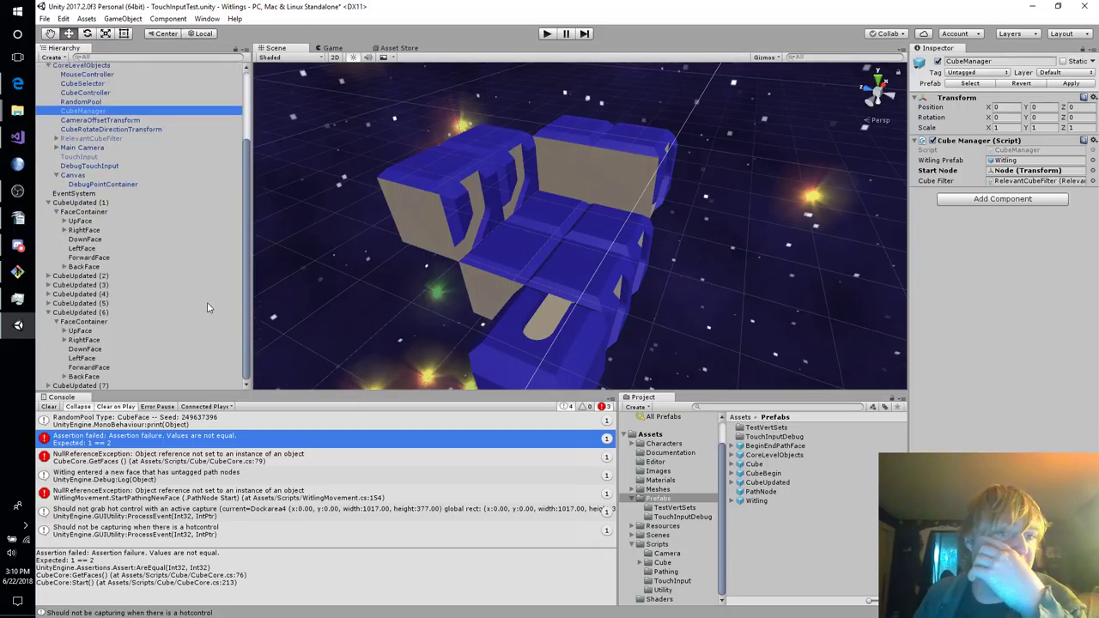
Delete the CubeBegin cube from the scene.
{"action": "right_click_drag", "start_coordinate": [790, 289], "coordinate": [670, 329]}
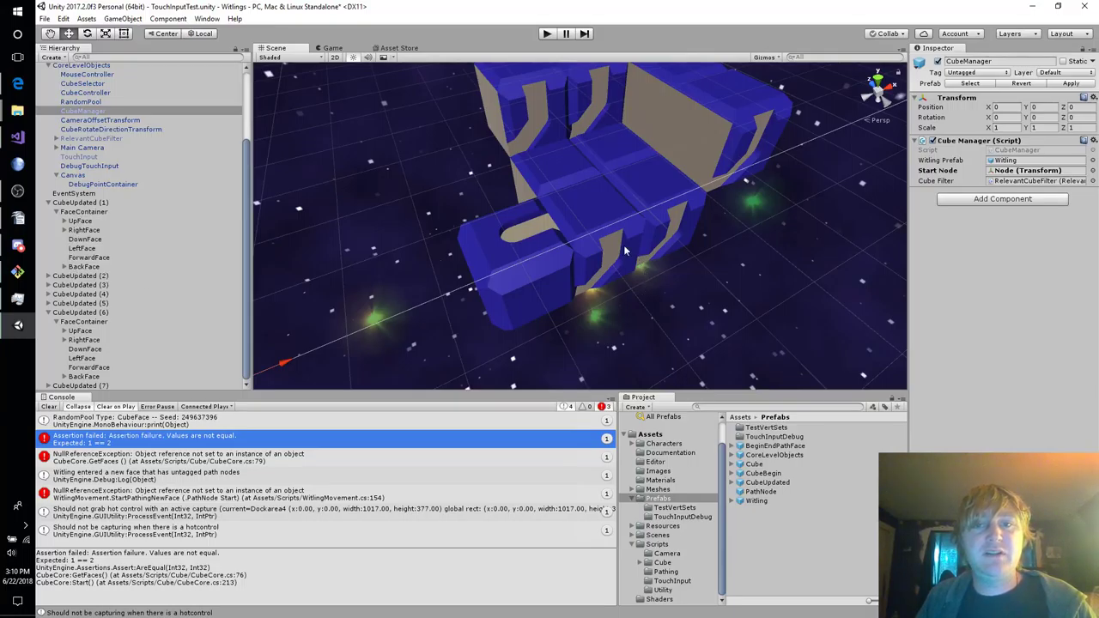
{"action": "left_click", "coordinate": [594, 220]}
{"action": "left_click", "coordinate": [485, 268]}
{"action": "left_click", "coordinate": [521, 235]}
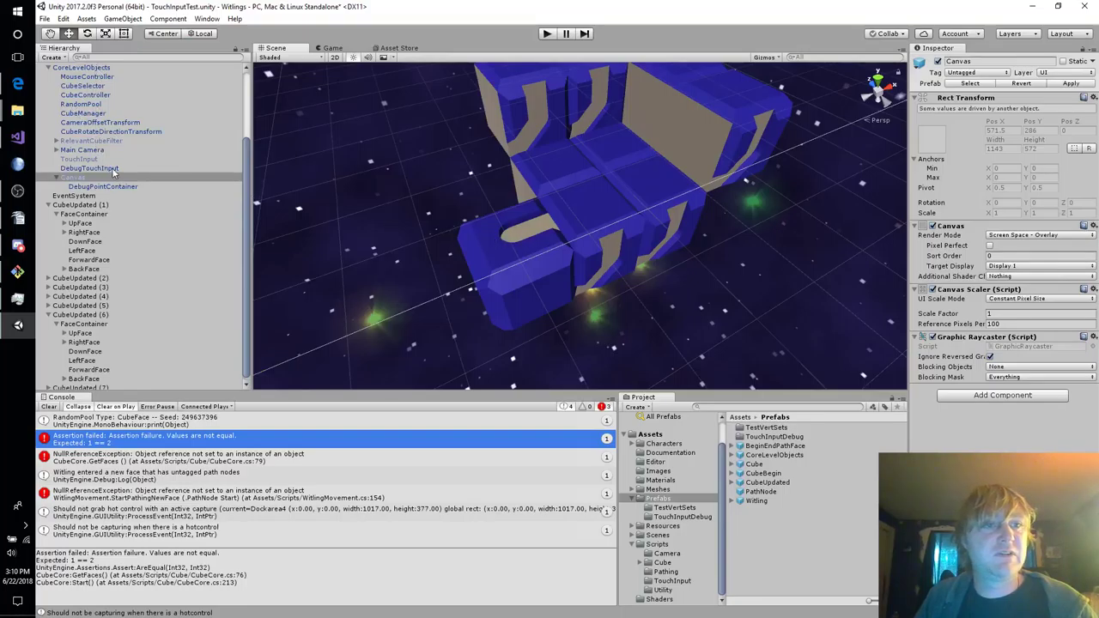
{"action": "scroll", "coordinate": [116, 159], "scroll_direction": "up", "scroll_amount": 5}
{"action": "left_click", "coordinate": [97, 87]}
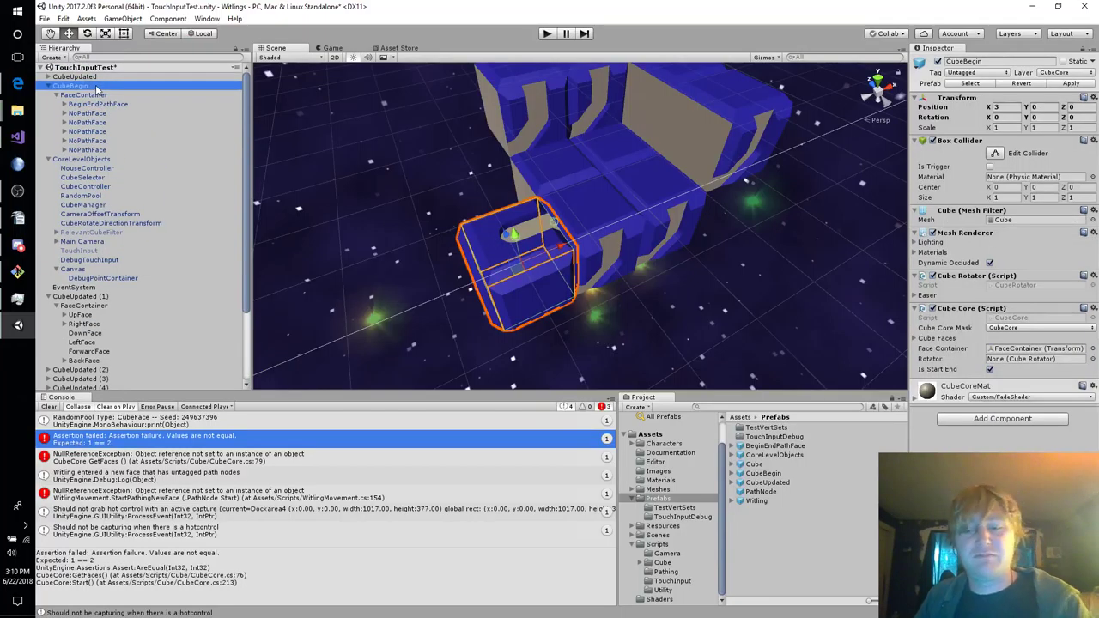
{"action": "key", "text": "Delete"}
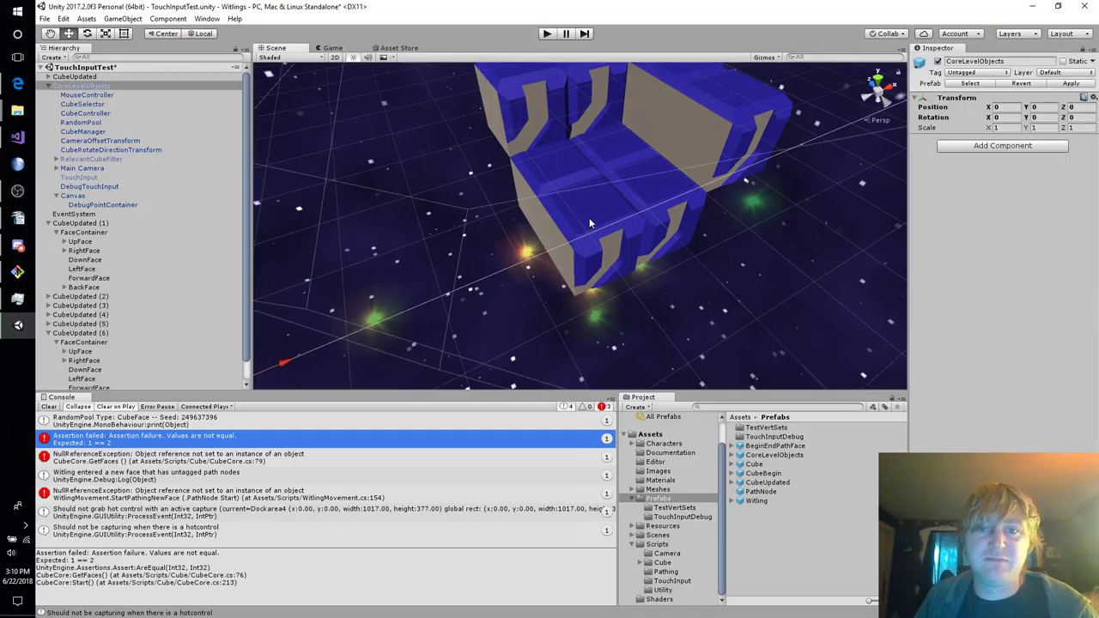
Duplicate the CubeUpdated cube and move the copy along the X axis to position X 3, Y 0, Z 0.
{"action": "left_click", "coordinate": [582, 208]}
{"action": "left_click", "coordinate": [580, 207]}
{"action": "right_click_drag", "start_coordinate": [574, 309], "coordinate": [707, 318]}
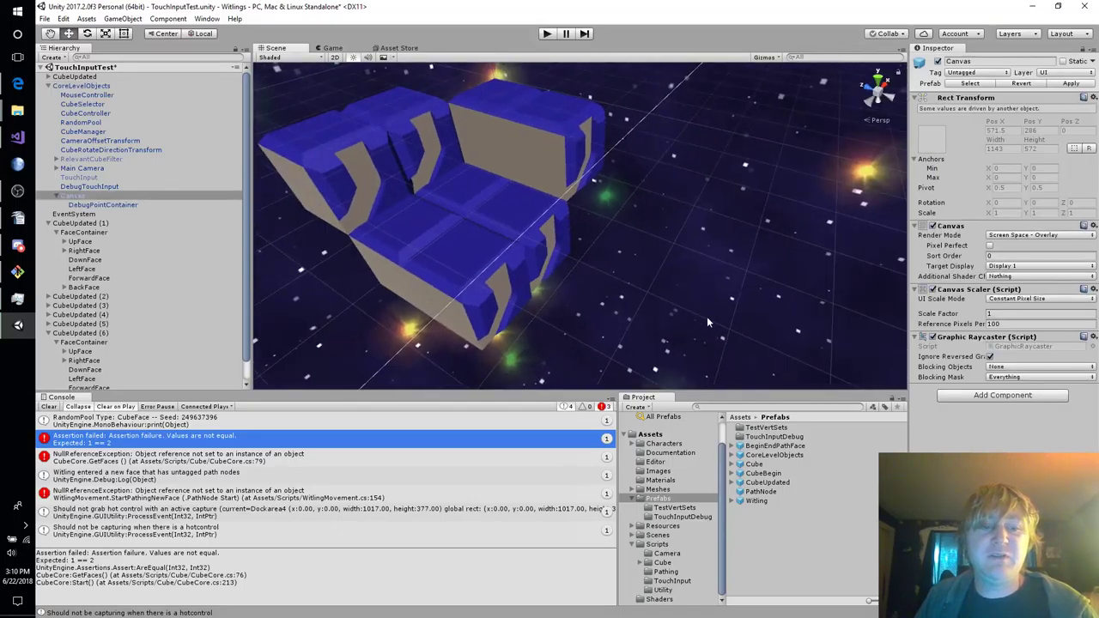
{"action": "left_click", "coordinate": [706, 320]}
{"action": "right_click_drag", "start_coordinate": [618, 323], "coordinate": [649, 289]}
{"action": "left_click", "coordinate": [649, 288]}
{"action": "right_click_drag", "start_coordinate": [635, 348], "coordinate": [404, 262]}
{"action": "left_click", "coordinate": [700, 280]}
{"action": "left_click", "coordinate": [680, 293]}
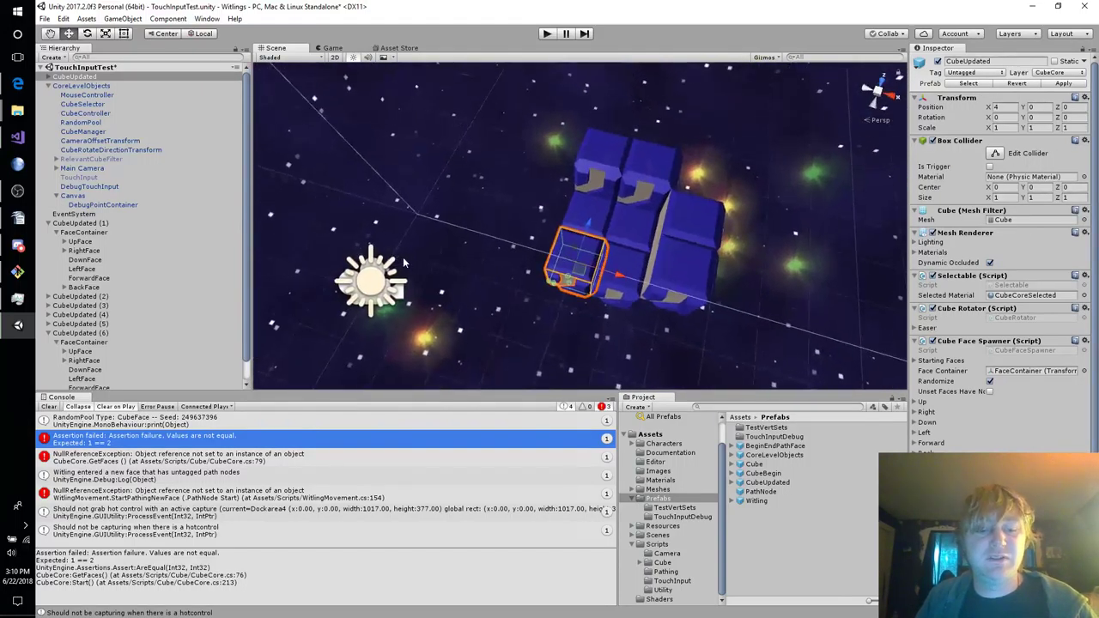
{"action": "key", "text": "ctrl+d"}
{"action": "left_click_drag", "start_coordinate": [618, 275], "coordinate": [569, 277], "text": "ctrl"}
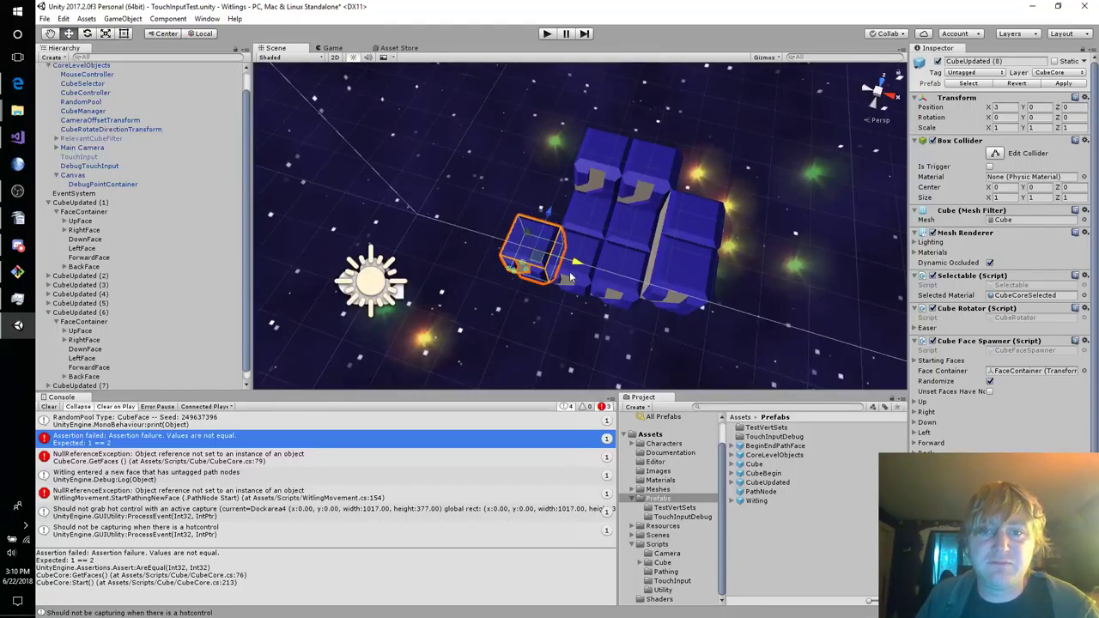
Set the Path Type of the duplicated cube's Up face to Start End in its Cube Face Spawner.
{"action": "left_click", "coordinate": [917, 402]}
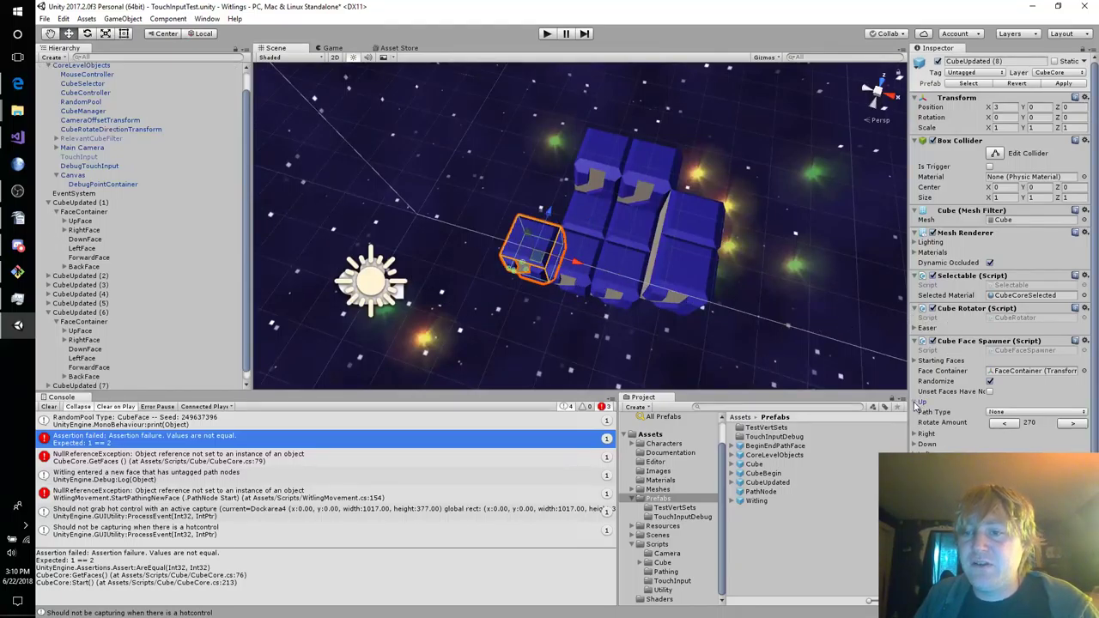
{"action": "left_click", "coordinate": [1014, 413]}
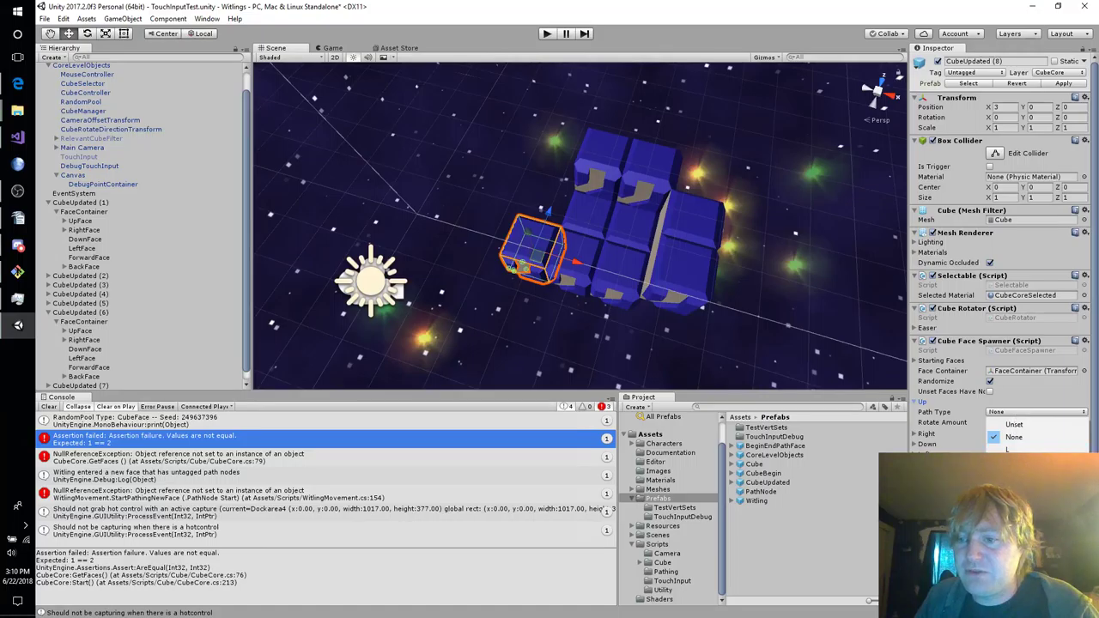
{"action": "left_click", "coordinate": [1018, 487]}
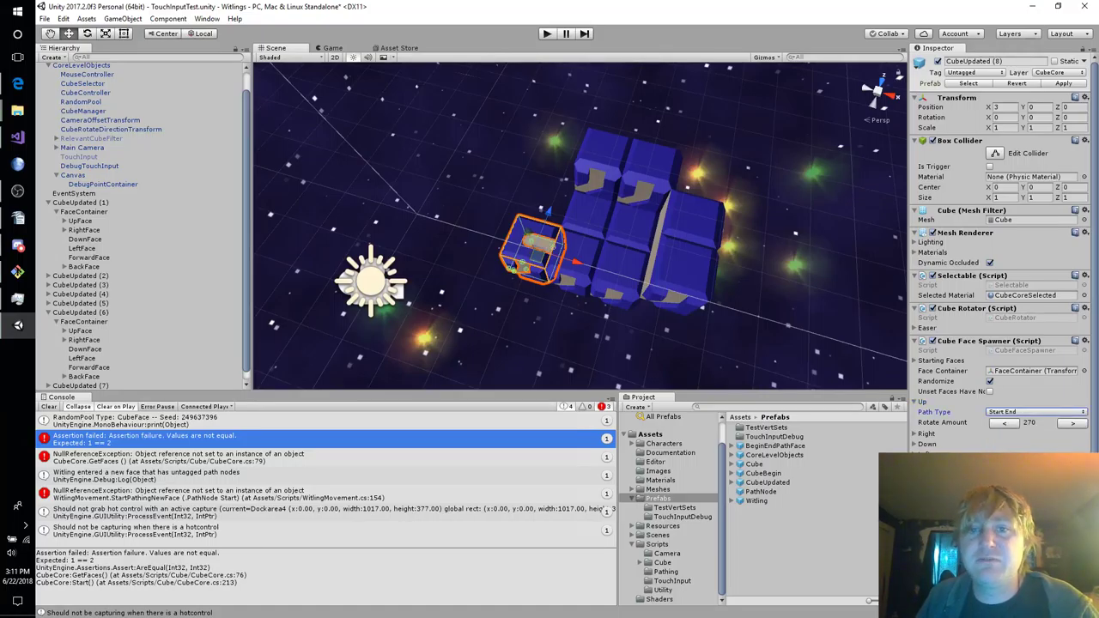
{"action": "scroll", "coordinate": [134, 293], "scroll_direction": "down", "scroll_amount": 1}
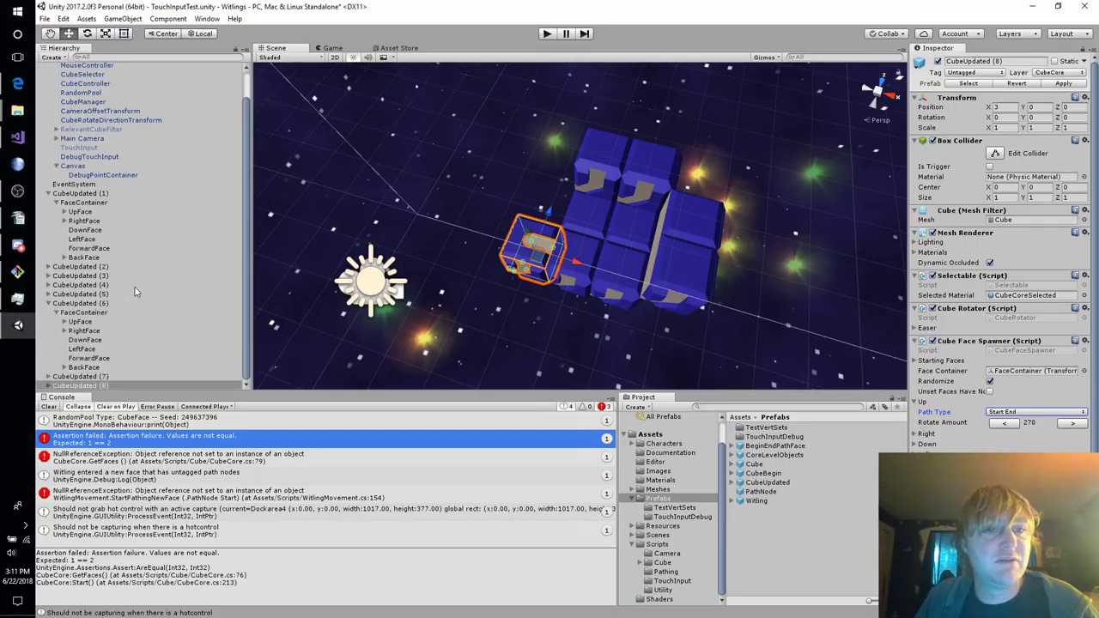
Set the Path Type of the duplicated cube's Right and Back faces to None in its Cube Face Spawner.
{"action": "left_click", "coordinate": [916, 433]}
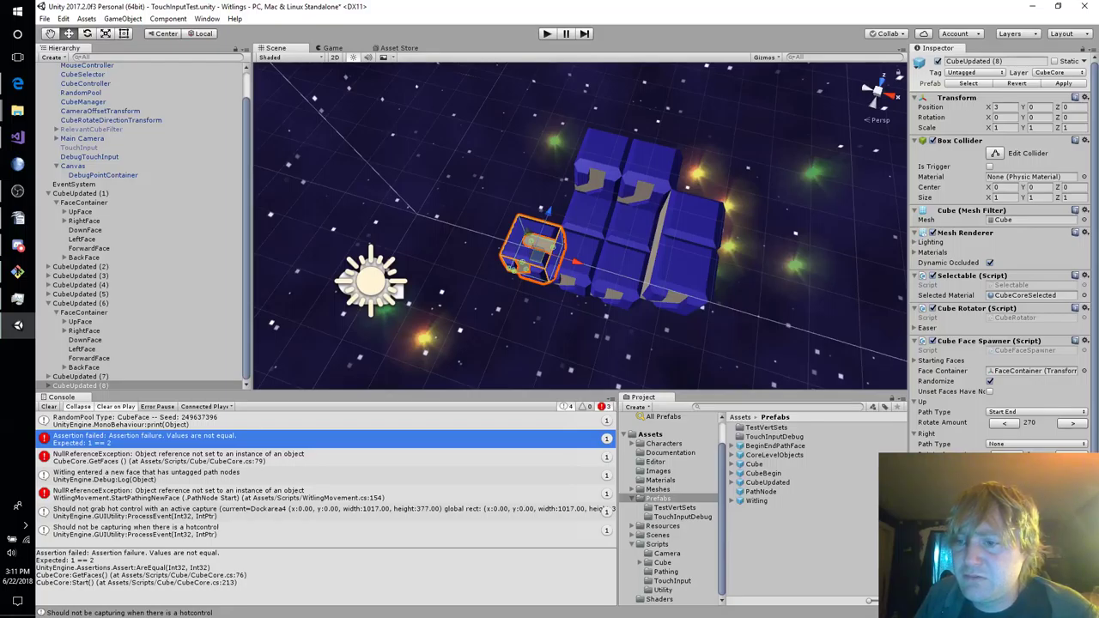
{"action": "left_click", "coordinate": [1037, 412]}
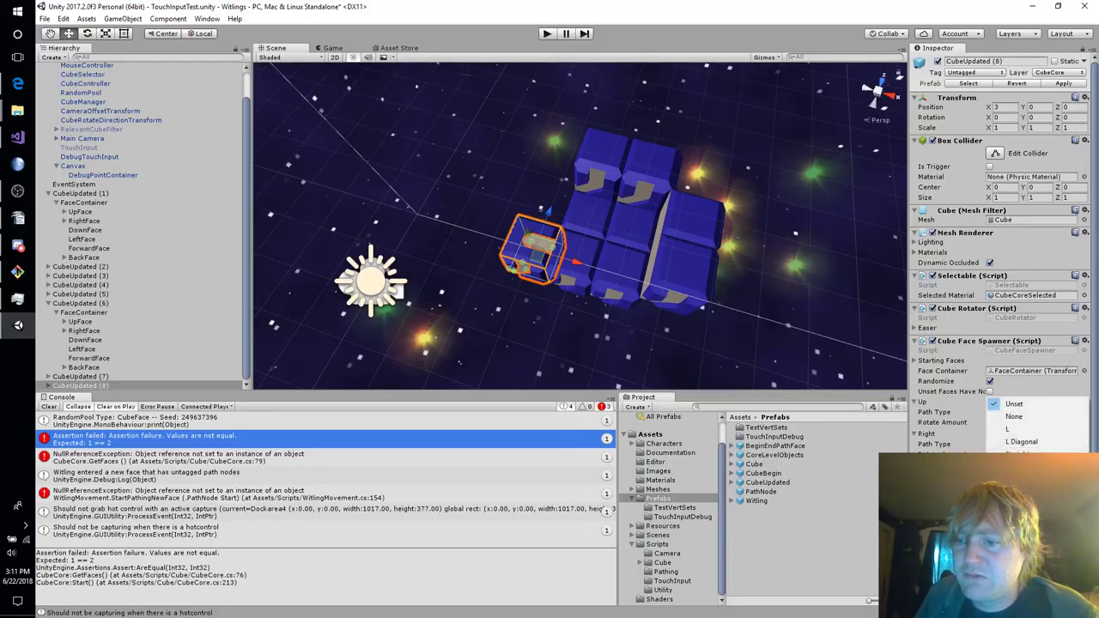
{"action": "left_click", "coordinate": [1009, 420]}
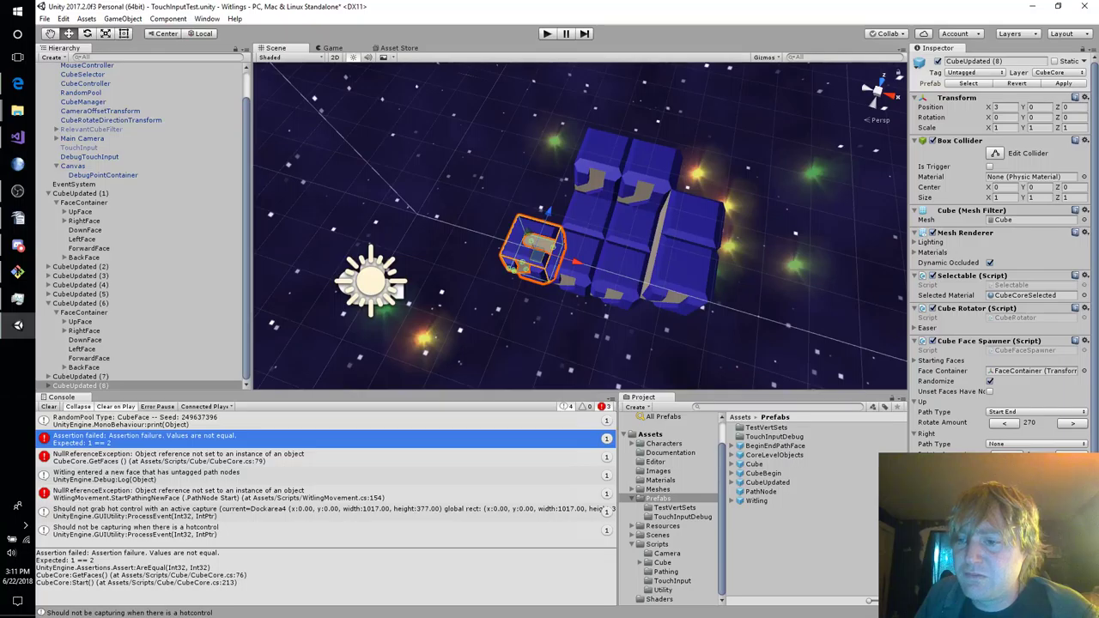
{"action": "left_click", "coordinate": [1037, 444]}
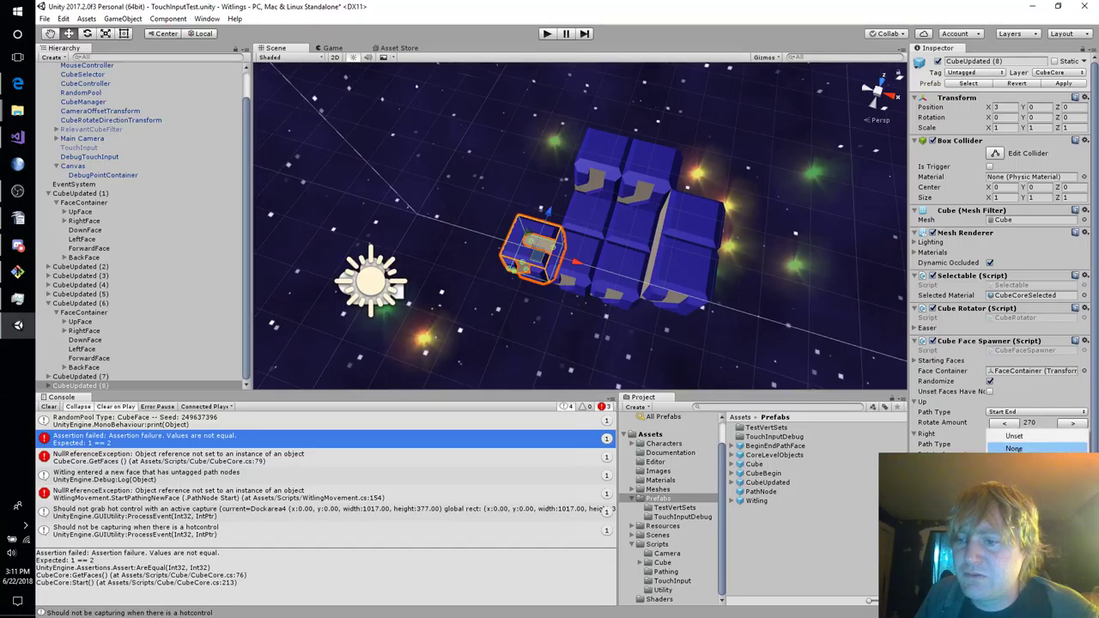
{"action": "left_click", "coordinate": [1037, 448]}
{"action": "scroll", "coordinate": [996, 257], "scroll_direction": "down", "scroll_amount": 3}
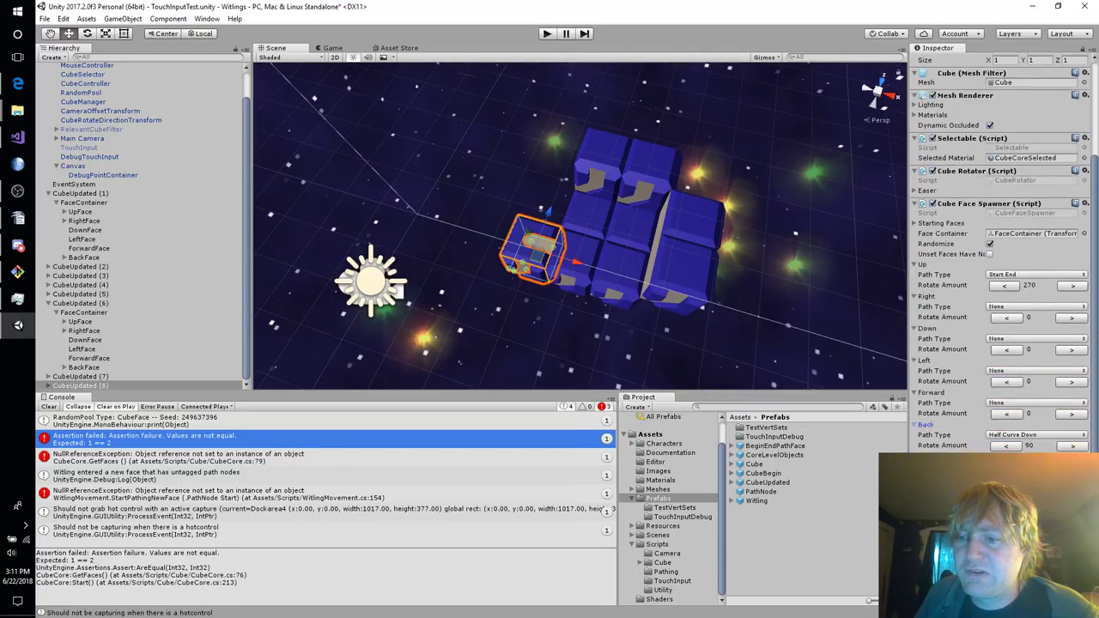
{"action": "left_click", "coordinate": [1017, 438]}
{"action": "left_click", "coordinate": [1012, 449]}
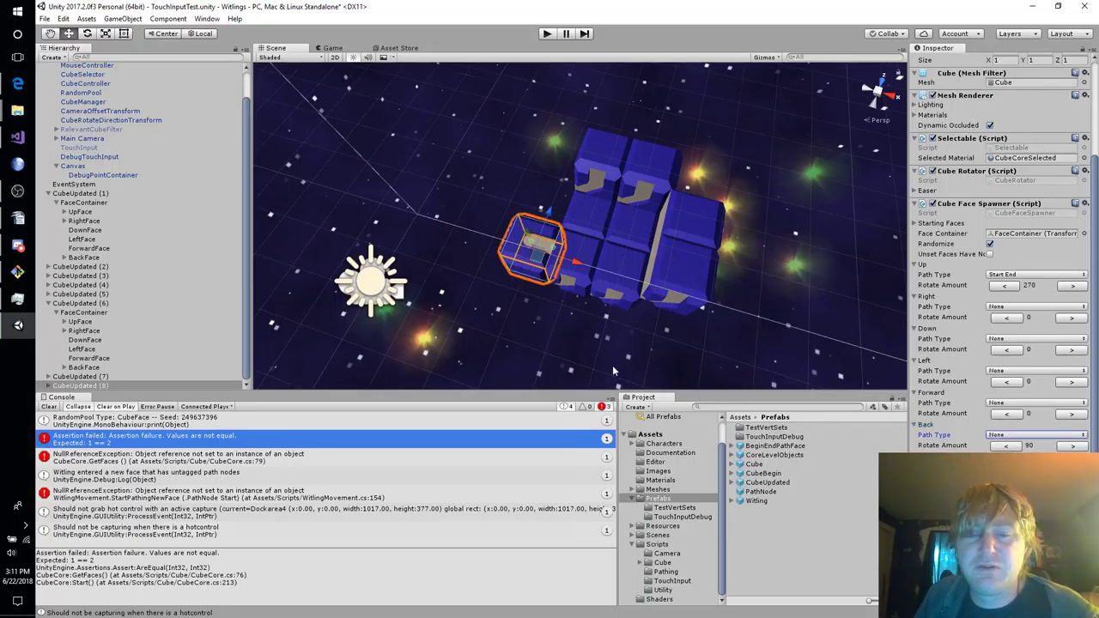
Rename the duplicated start cube, CubeUpdated (8), to CubeBegin.
{"action": "right_click_drag", "start_coordinate": [614, 371], "coordinate": [720, 312]}
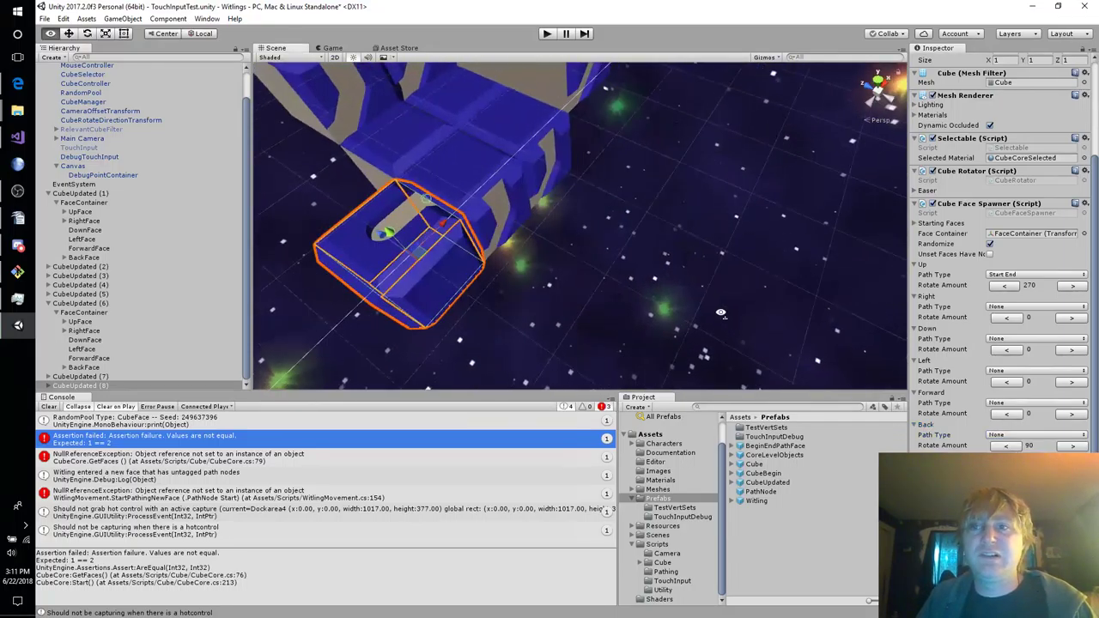
{"action": "left_click_drag", "start_coordinate": [721, 312], "coordinate": [747, 298], "text": "alt"}
{"action": "left_click", "coordinate": [139, 388]}
{"action": "type", "text": "CubeBegin"}
{"action": "key", "text": "Return"}
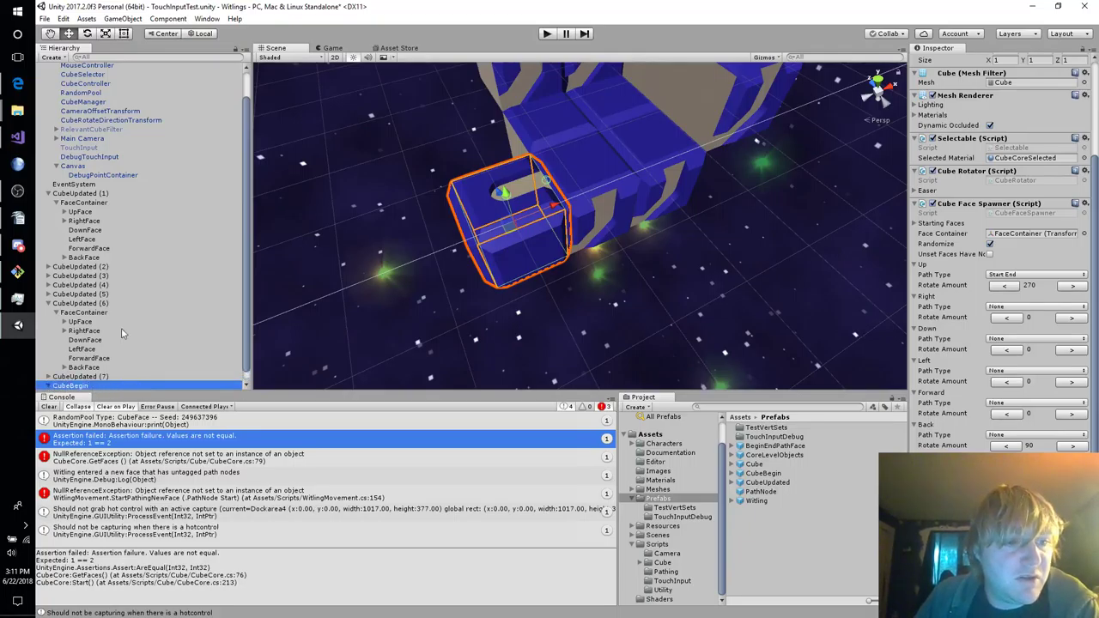
Examine the StartNode and EndNode settings inside the path face on CubeBegin's UpFace.
{"action": "left_click", "coordinate": [49, 386]}
{"action": "left_click", "coordinate": [55, 387]}
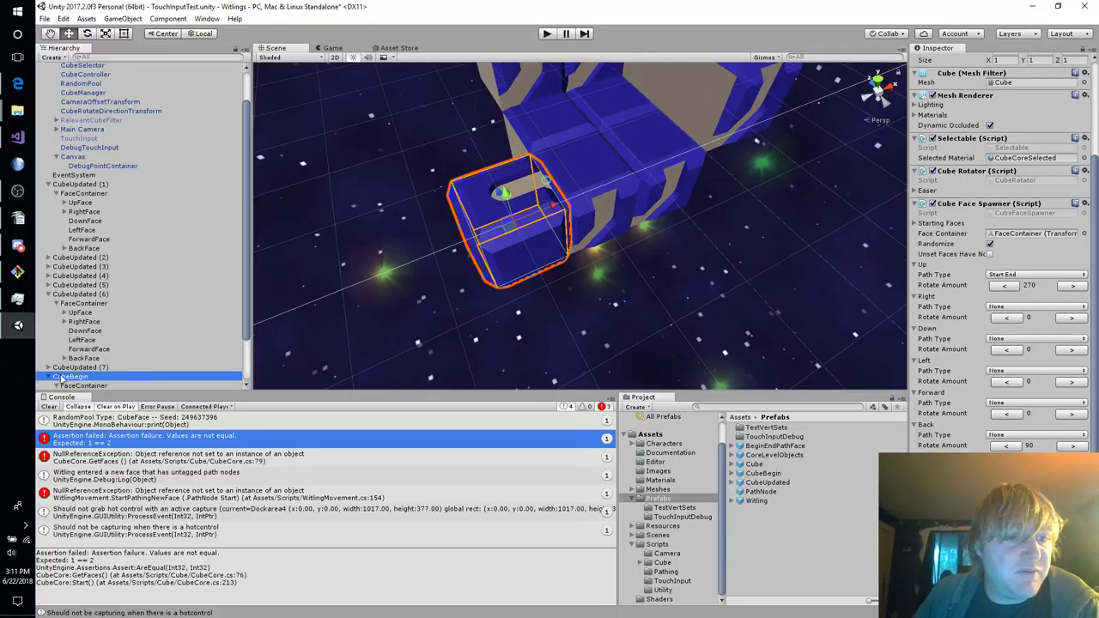
{"action": "left_click", "coordinate": [66, 341]}
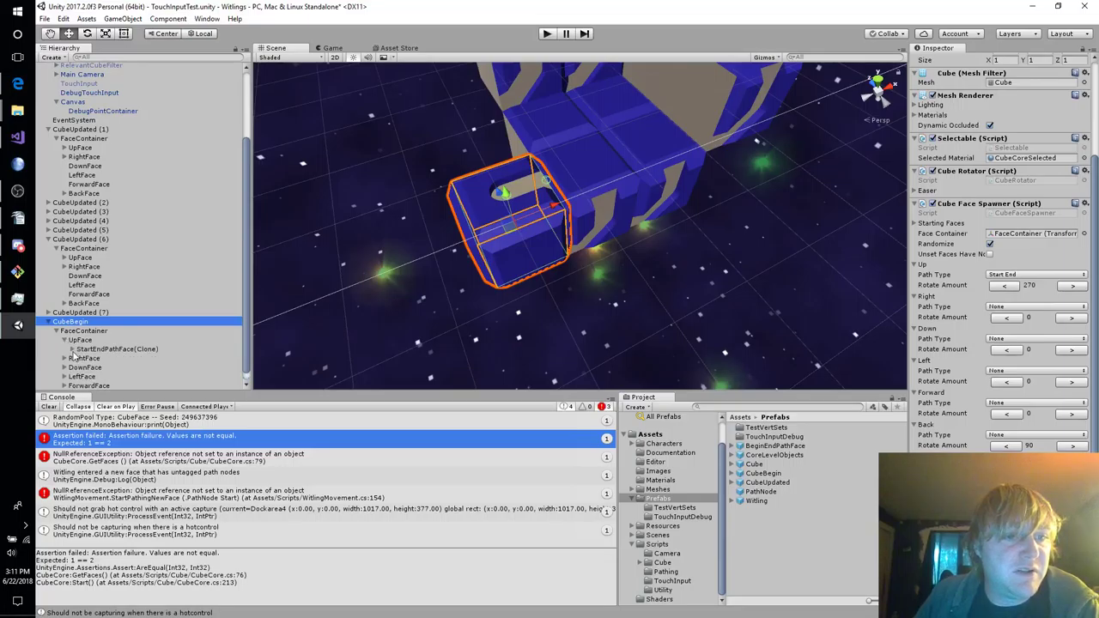
{"action": "left_click", "coordinate": [72, 349]}
{"action": "left_click", "coordinate": [79, 367]}
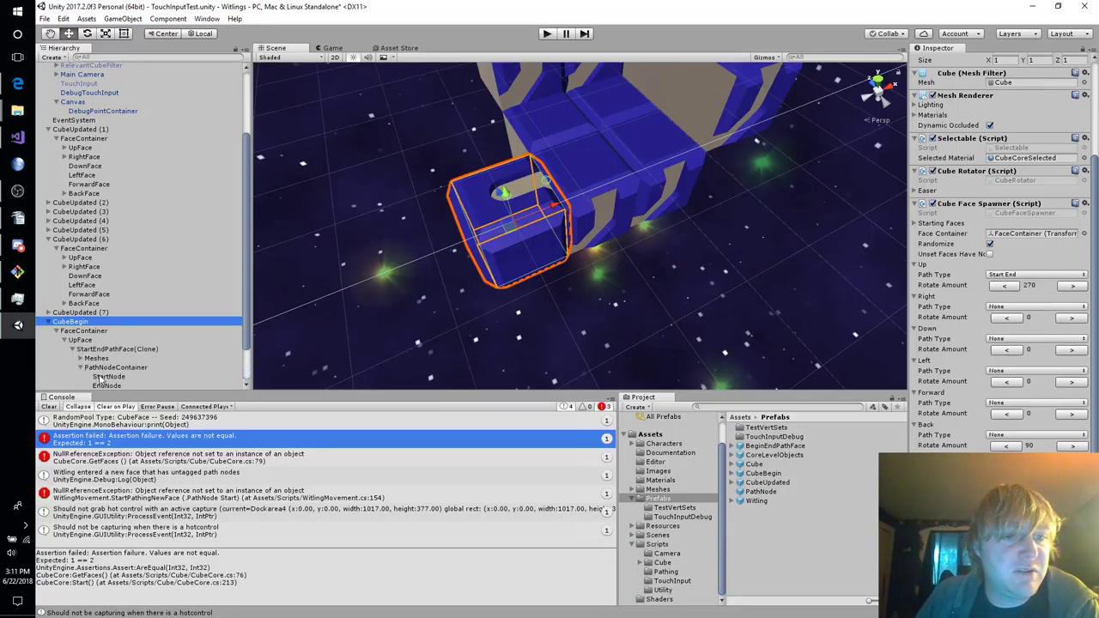
{"action": "left_click", "coordinate": [102, 377]}
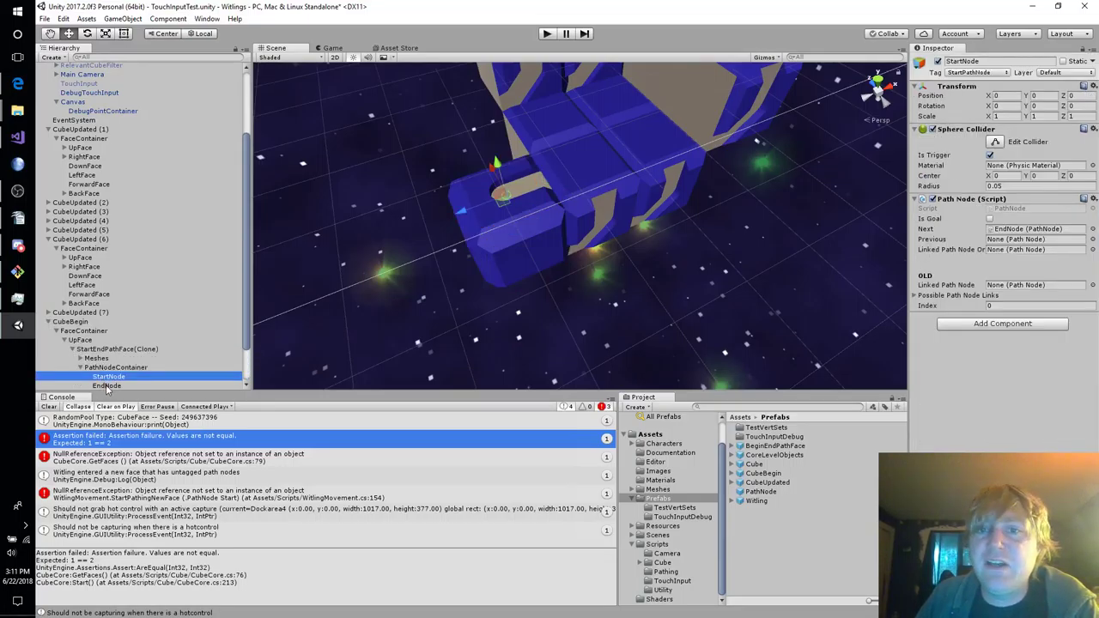
{"action": "left_click", "coordinate": [107, 387]}
{"action": "left_click", "coordinate": [109, 379]}
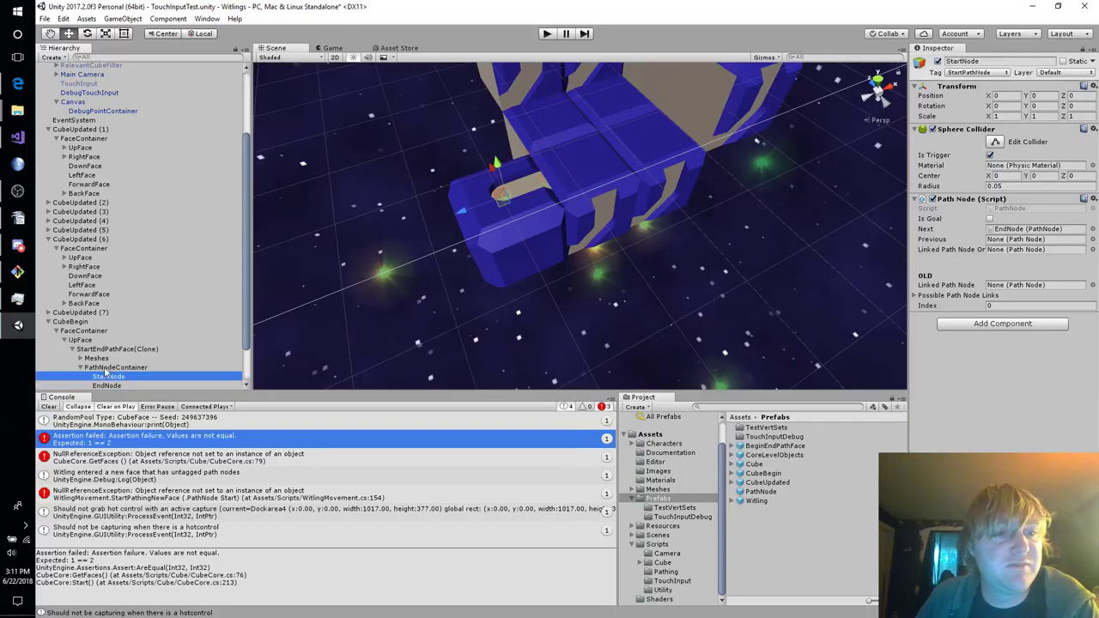
{"action": "left_click", "coordinate": [79, 351]}
Replace the existing CubeBegin prefab with the CubeBegin cube from the scene.
{"action": "left_click", "coordinate": [57, 334]}
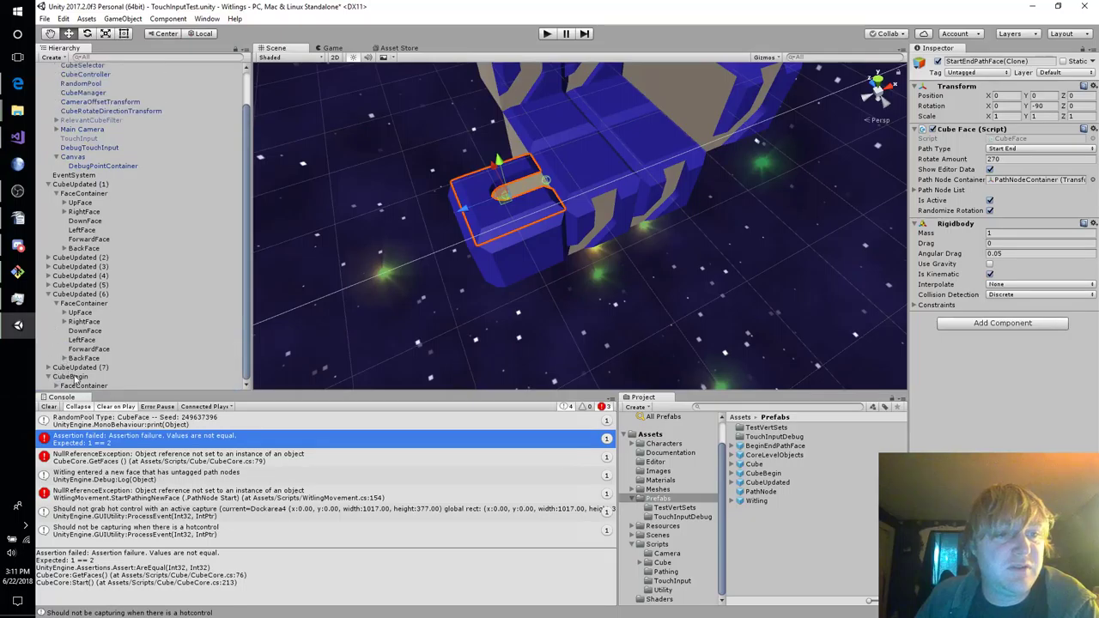
{"action": "left_click_drag", "start_coordinate": [75, 378], "coordinate": [773, 477]}
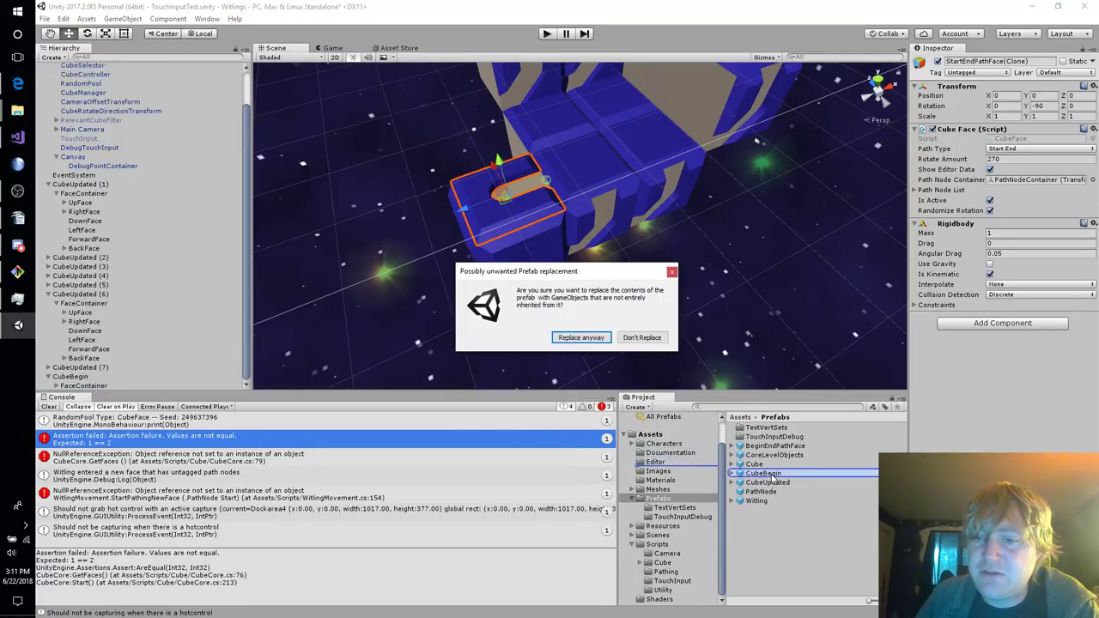
{"action": "left_click", "coordinate": [580, 338]}
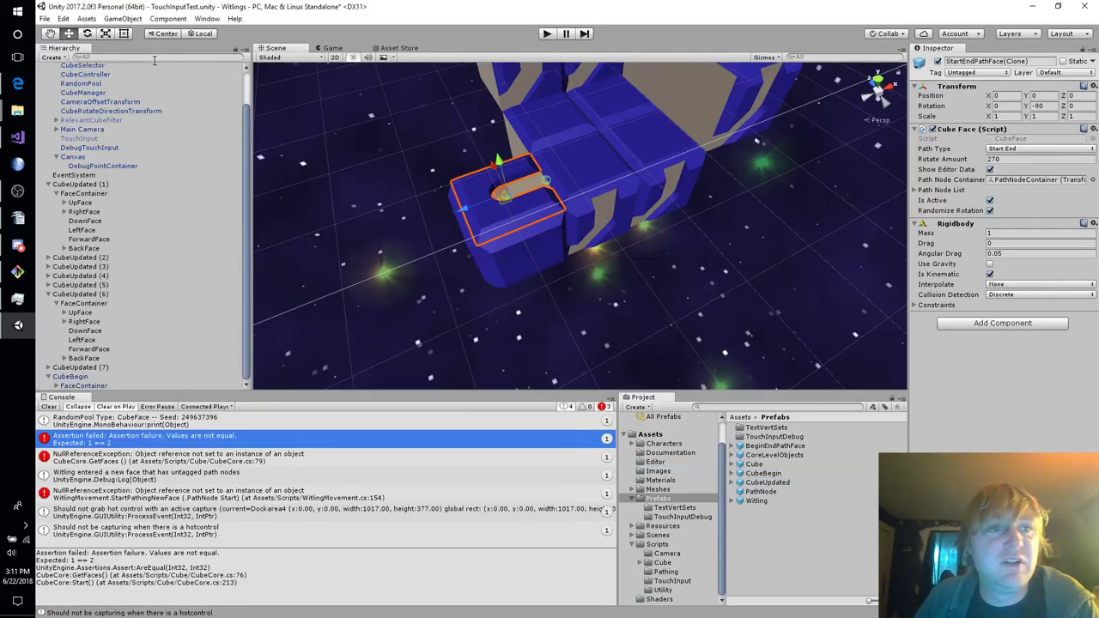
Assign the StartNode from CubeBegin's UpFace path as the Start Node of the CubeManager.
{"action": "right_click", "coordinate": [80, 354]}
{"action": "left_click", "coordinate": [74, 314]}
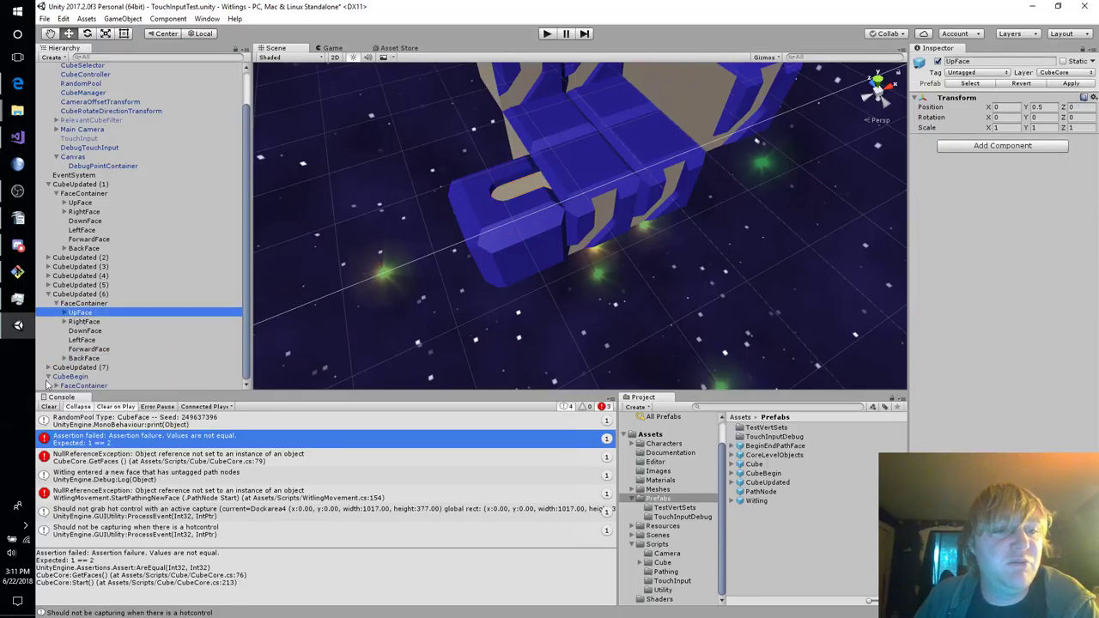
{"action": "scroll", "coordinate": [58, 388], "scroll_direction": "down", "scroll_amount": 3}
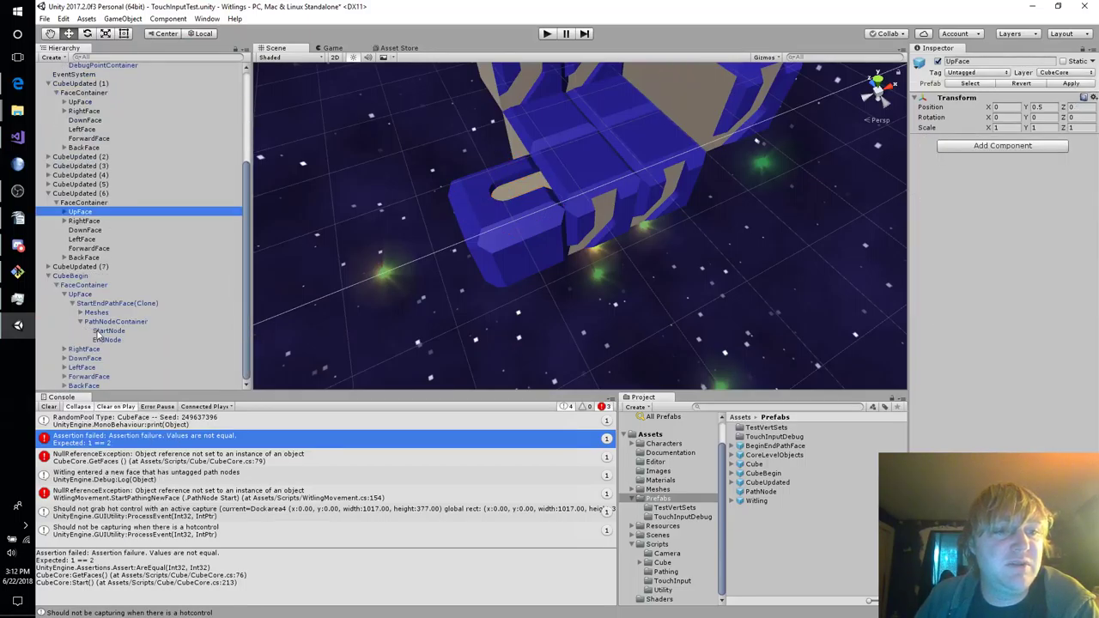
{"action": "scroll", "coordinate": [95, 336], "scroll_direction": "up", "scroll_amount": 5}
{"action": "left_click", "coordinate": [108, 133]}
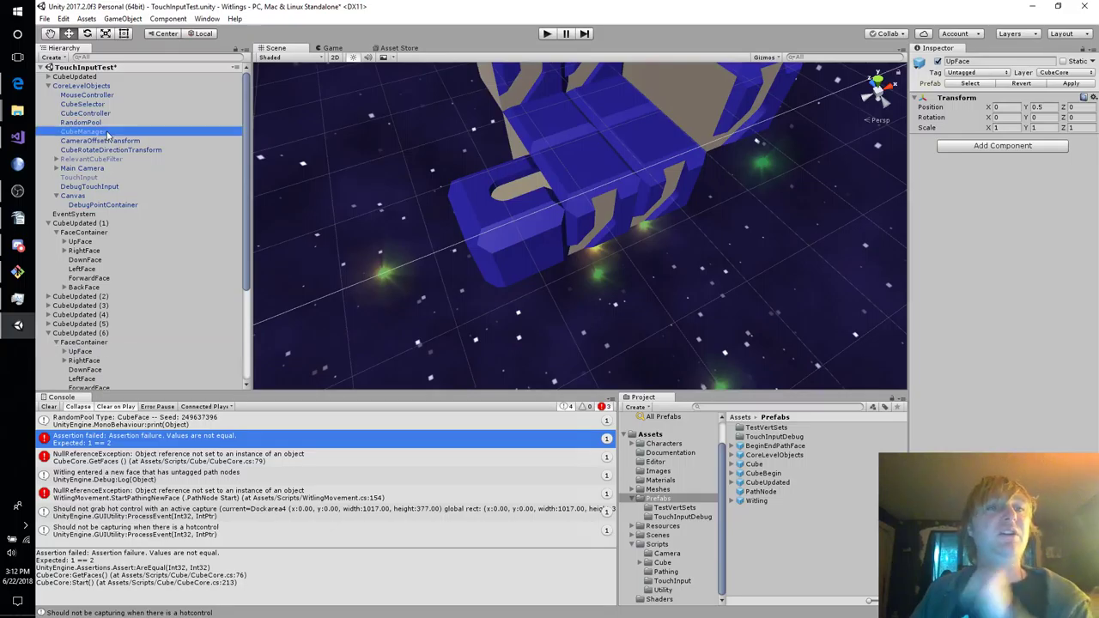
{"action": "scroll", "coordinate": [136, 209], "scroll_direction": "down", "scroll_amount": 5}
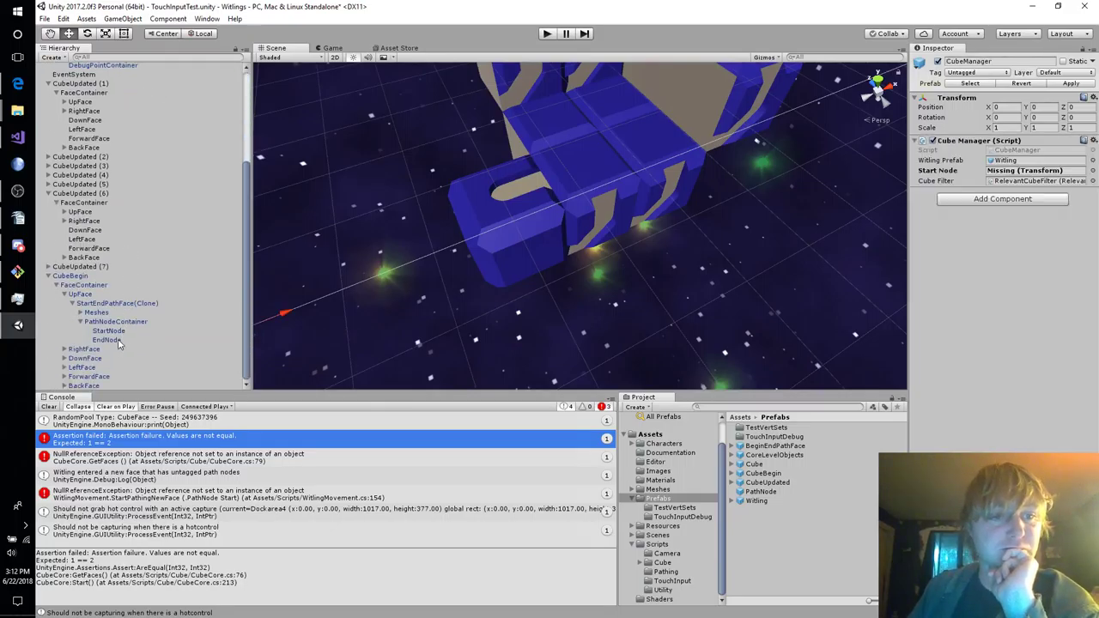
{"action": "left_click_drag", "start_coordinate": [108, 331], "coordinate": [1038, 171]}
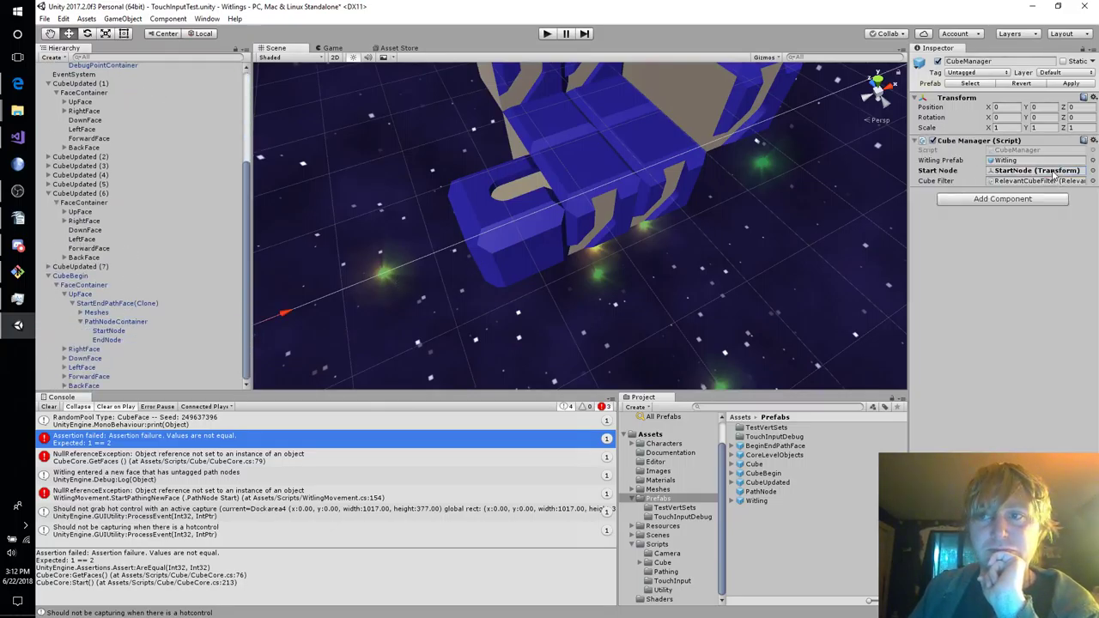
Run the scene and rotate the cube beside CubeBegin to connect its path to the start path.
{"action": "left_click", "coordinate": [547, 34]}
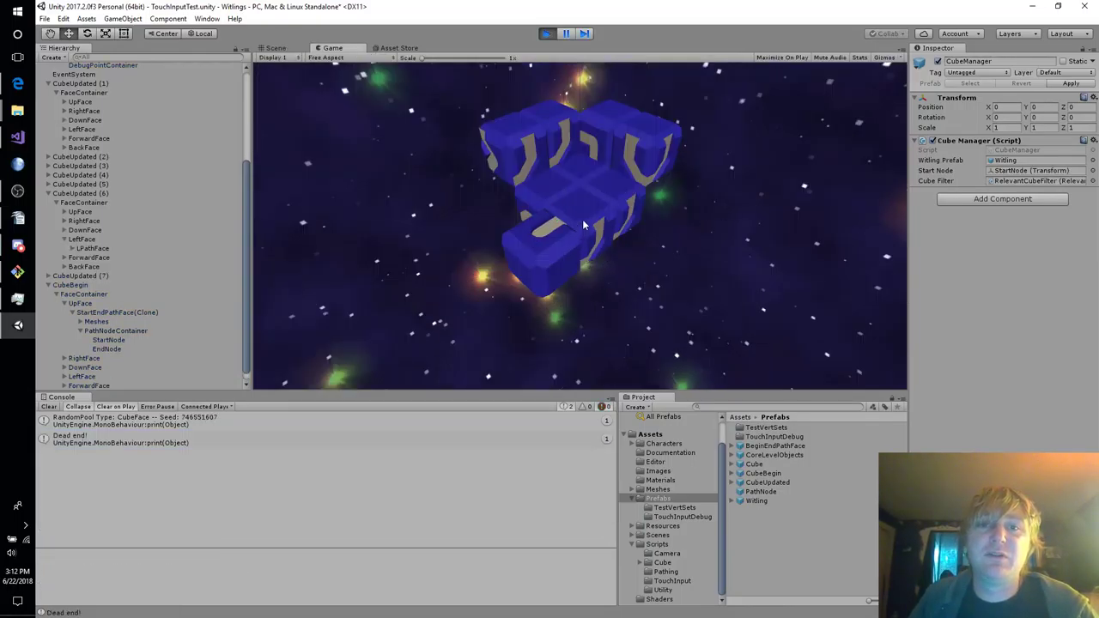
{"action": "left_click", "coordinate": [580, 215]}
{"action": "left_click_drag", "start_coordinate": [579, 210], "coordinate": [551, 170]}
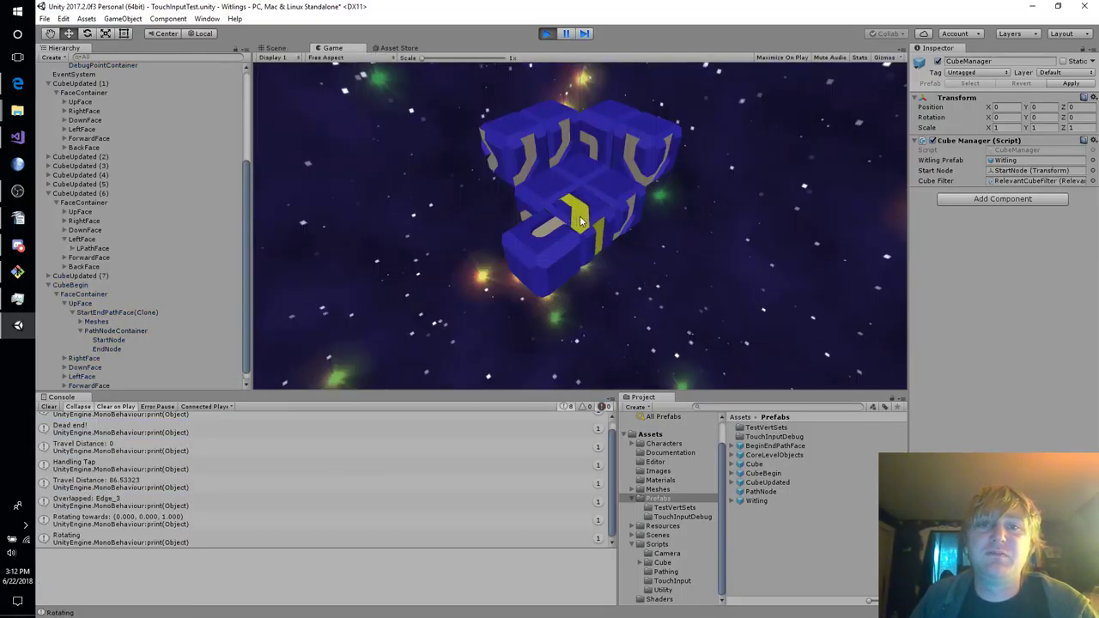
{"action": "left_click_drag", "start_coordinate": [578, 217], "coordinate": [616, 269]}
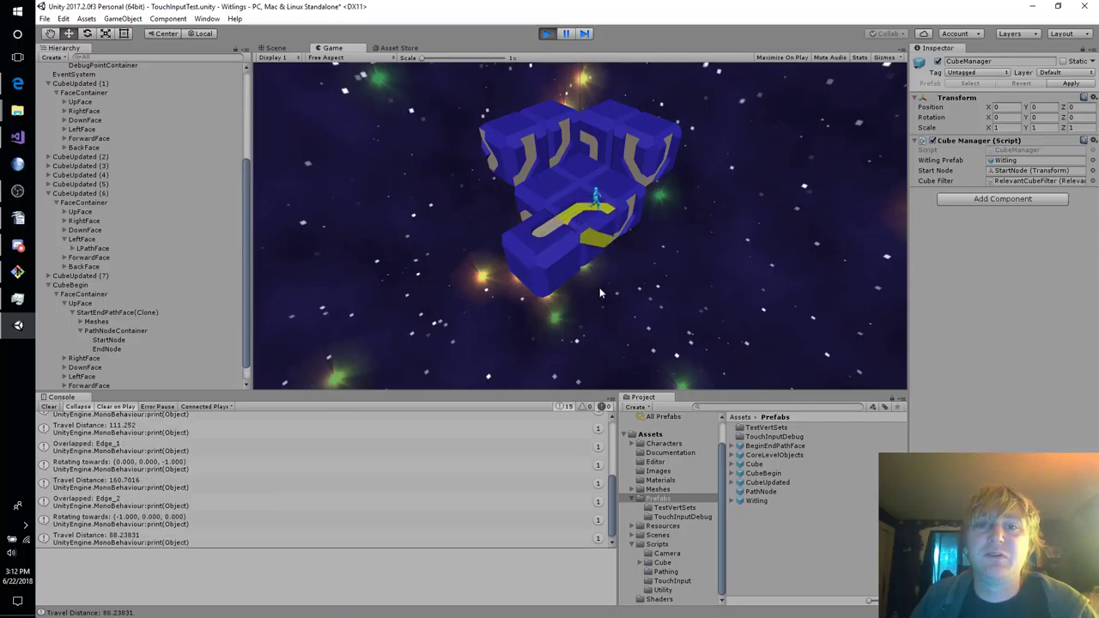
{"action": "left_click", "coordinate": [613, 207]}
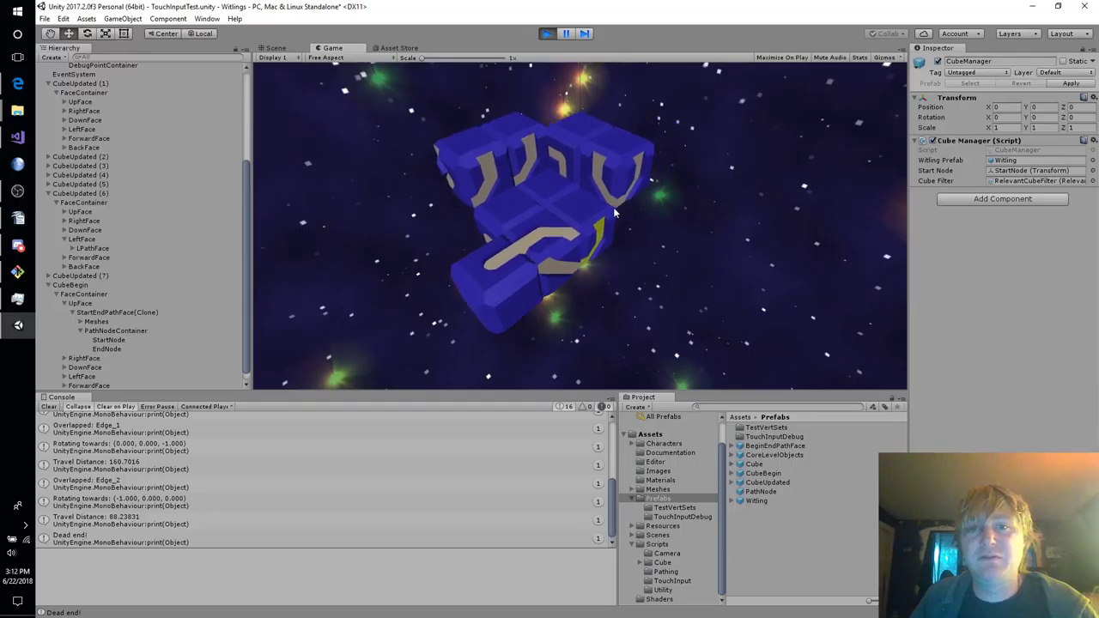
Test further cube rotations in the running game by turning the next cube in several directions to extend the connected path.
{"action": "left_click_drag", "start_coordinate": [572, 212], "coordinate": [529, 164]}
{"action": "left_click", "coordinate": [547, 190]}
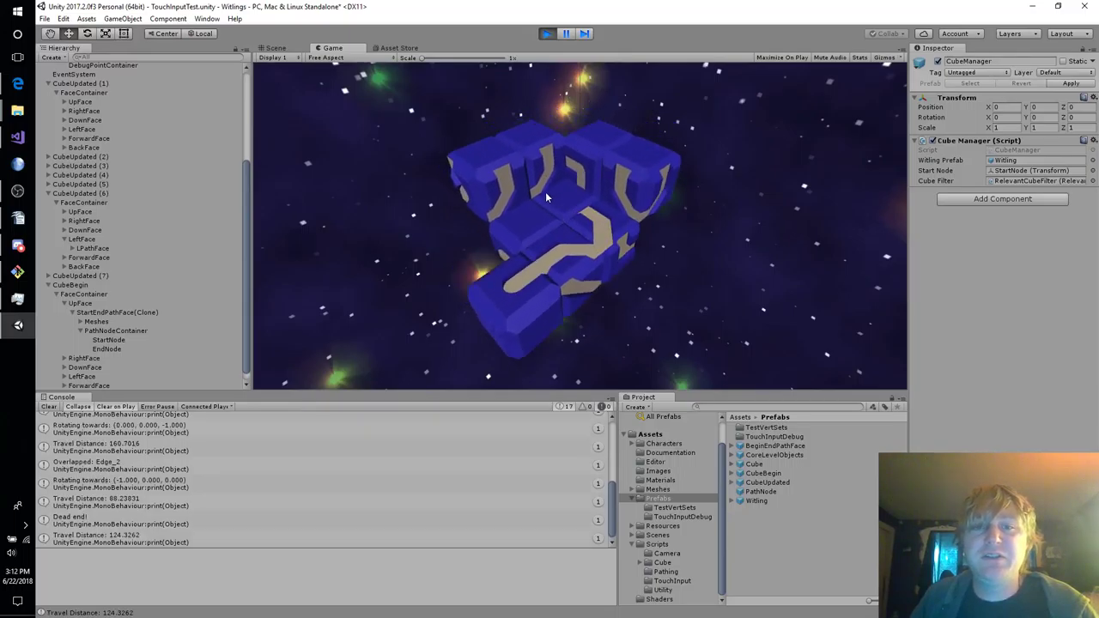
{"action": "left_click_drag", "start_coordinate": [511, 265], "coordinate": [508, 266]}
{"action": "left_click_drag", "start_coordinate": [594, 215], "coordinate": [515, 259]}
{"action": "left_click_drag", "start_coordinate": [587, 210], "coordinate": [626, 252]}
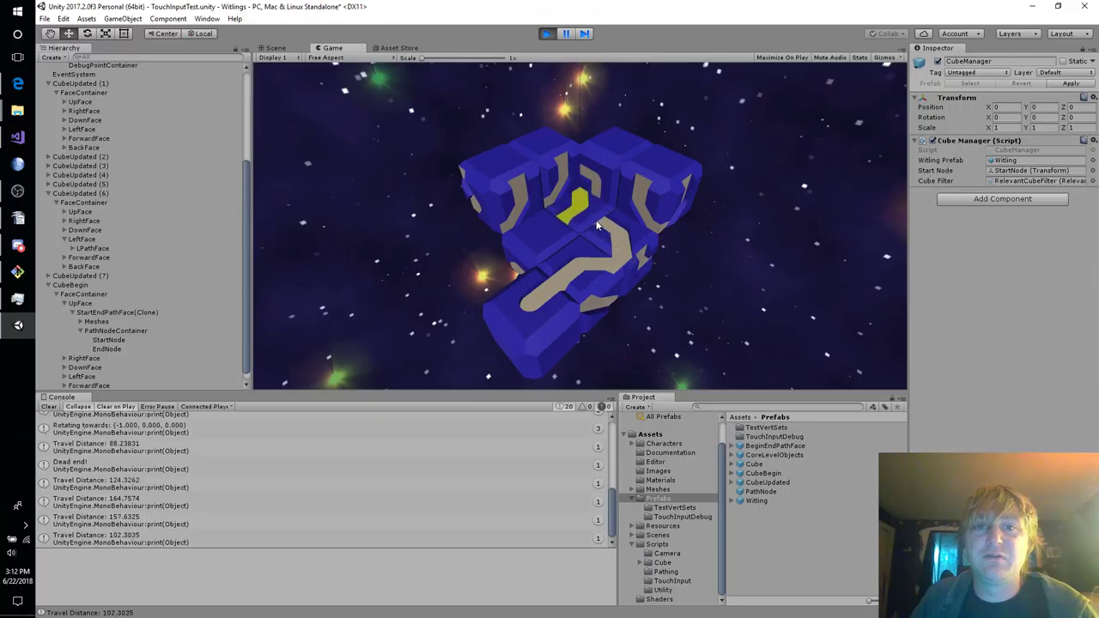
{"action": "left_click_drag", "start_coordinate": [580, 217], "coordinate": [547, 245]}
{"action": "left_click_drag", "start_coordinate": [581, 209], "coordinate": [528, 177]}
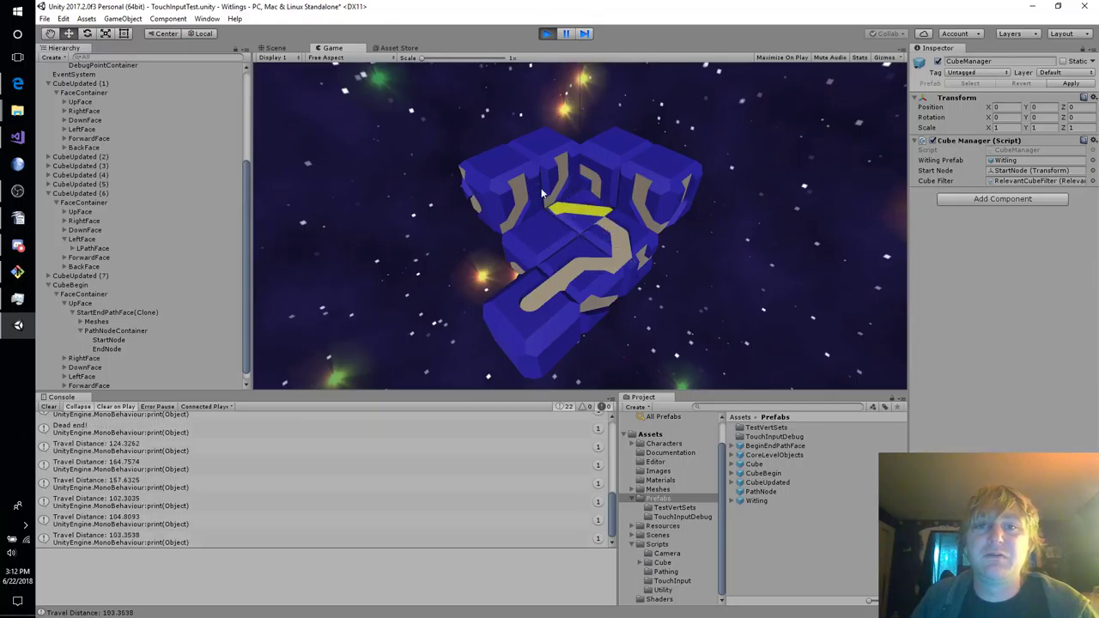
{"action": "left_click_drag", "start_coordinate": [606, 207], "coordinate": [656, 178]}
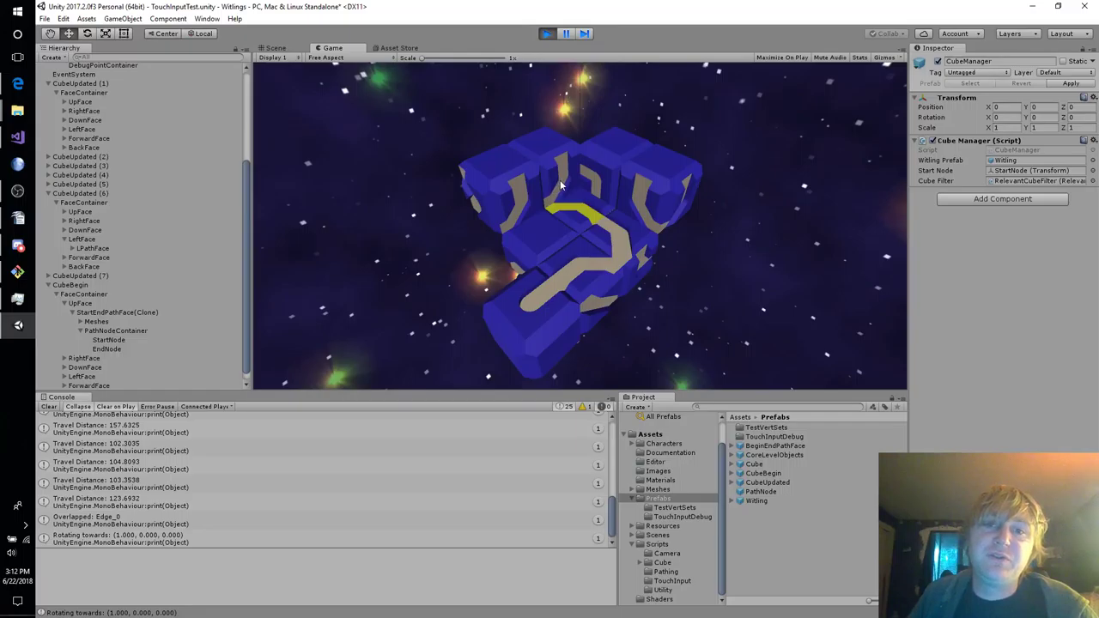
Examine the StartLeafNode and RightEndLeafNode links of the HalfCurveUpPathFace on CubeUpdated (2)'s ForwardFace in the Scene view.
{"action": "left_click", "coordinate": [276, 48]}
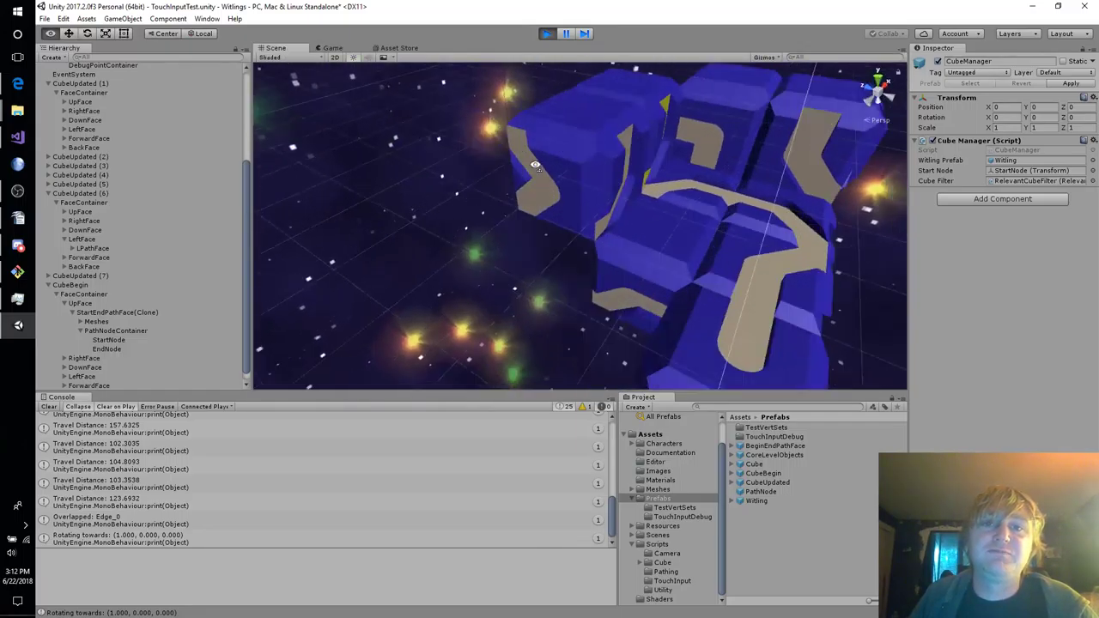
{"action": "right_click_drag", "start_coordinate": [949, 84], "coordinate": [516, 197]}
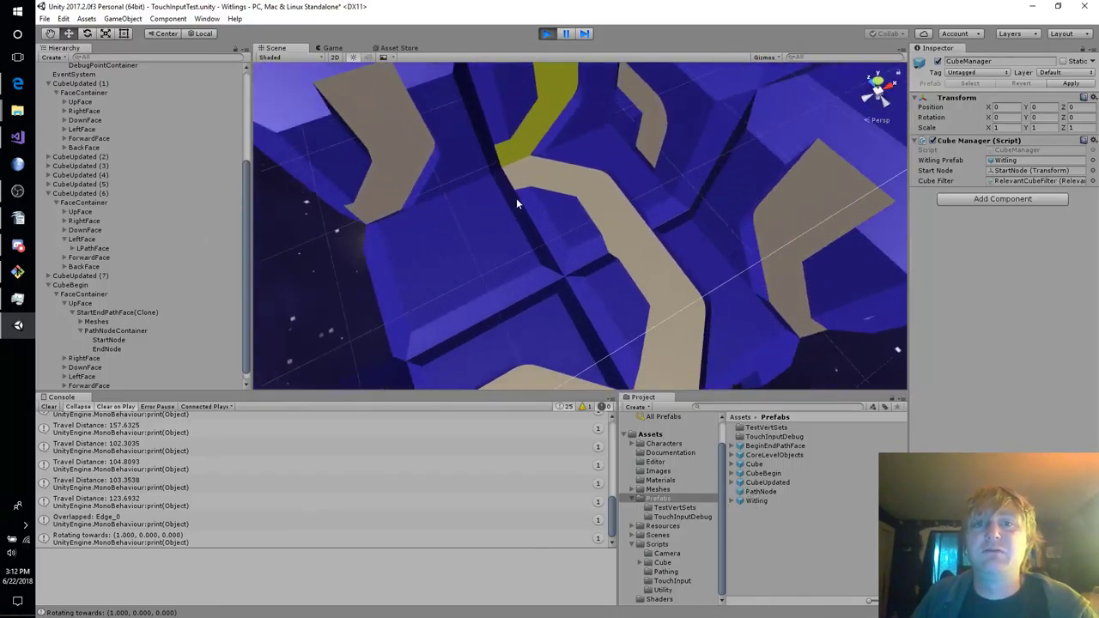
{"action": "left_click", "coordinate": [565, 165]}
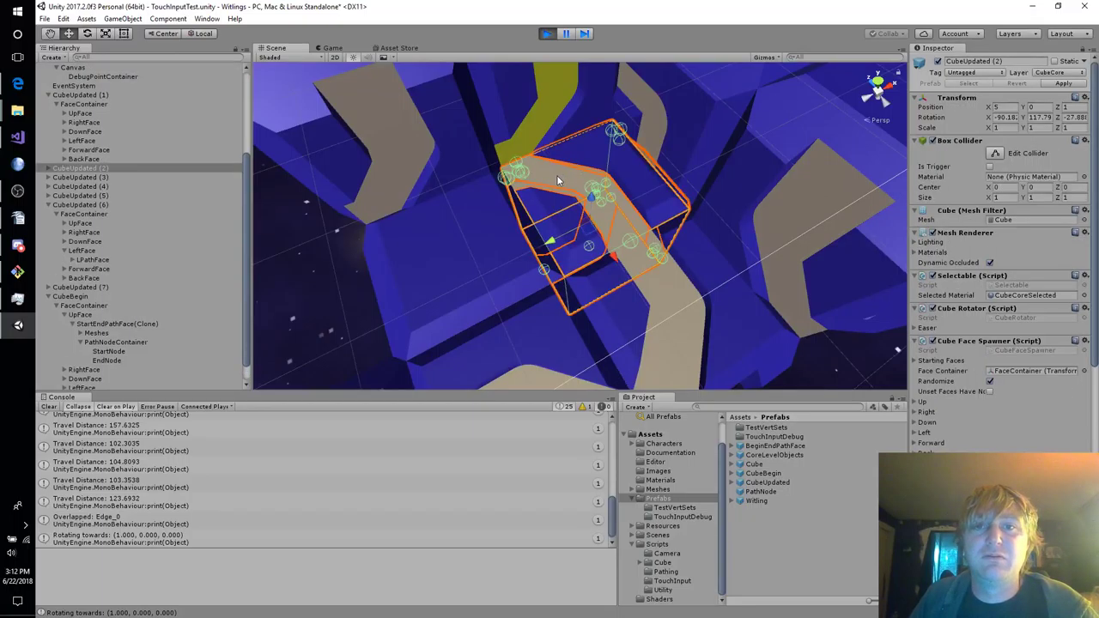
{"action": "left_click", "coordinate": [588, 151]}
{"action": "left_click", "coordinate": [598, 146]}
{"action": "left_click", "coordinate": [607, 153]}
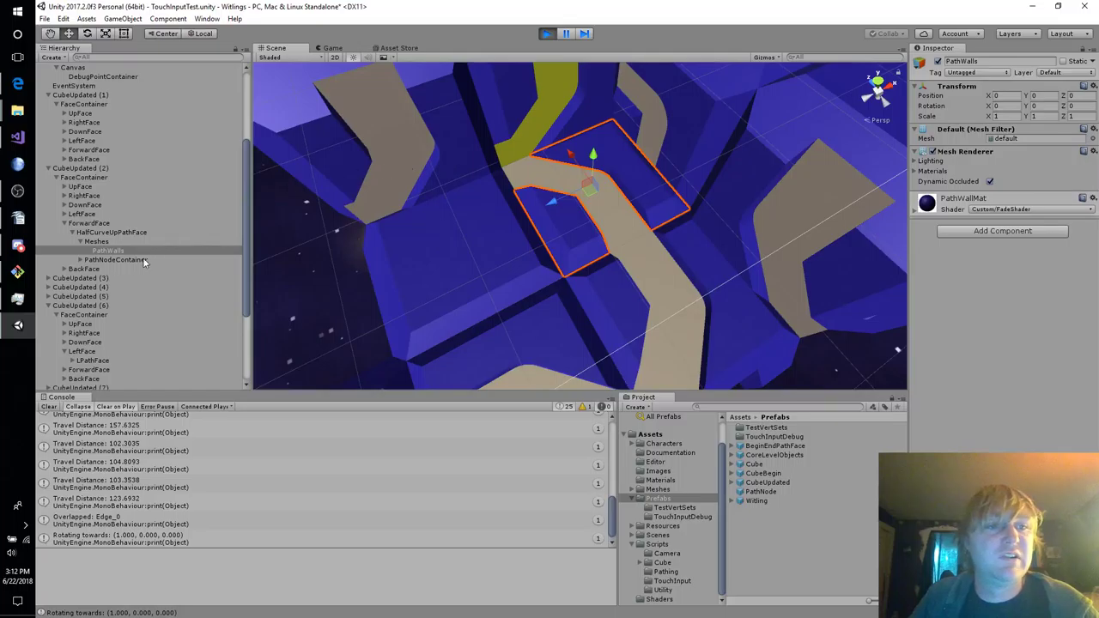
{"action": "left_click", "coordinate": [81, 259]}
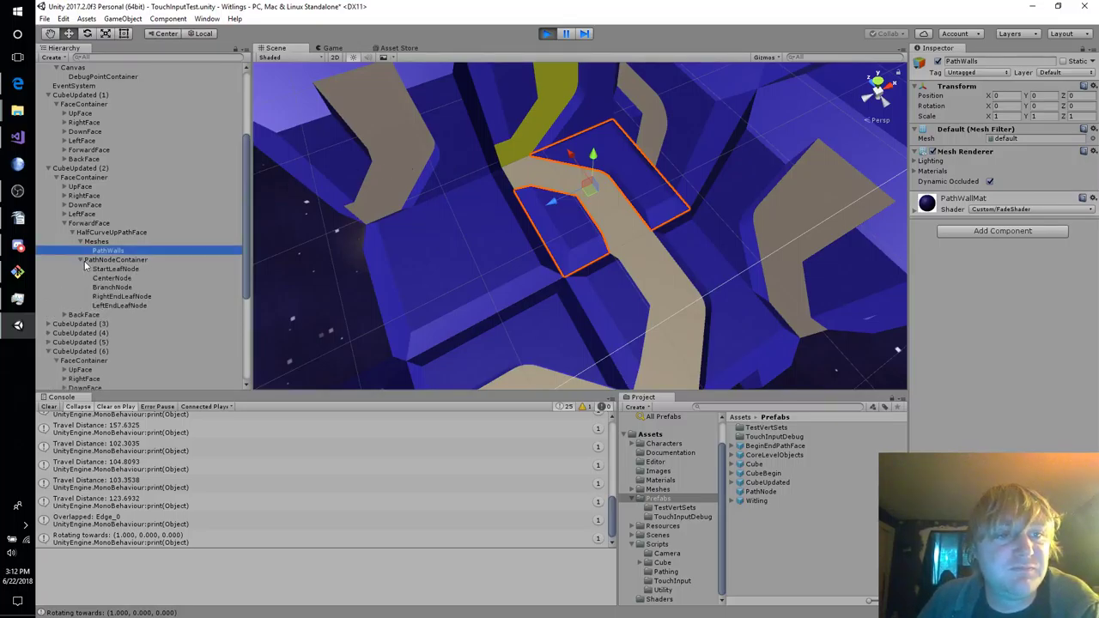
{"action": "left_click", "coordinate": [107, 270]}
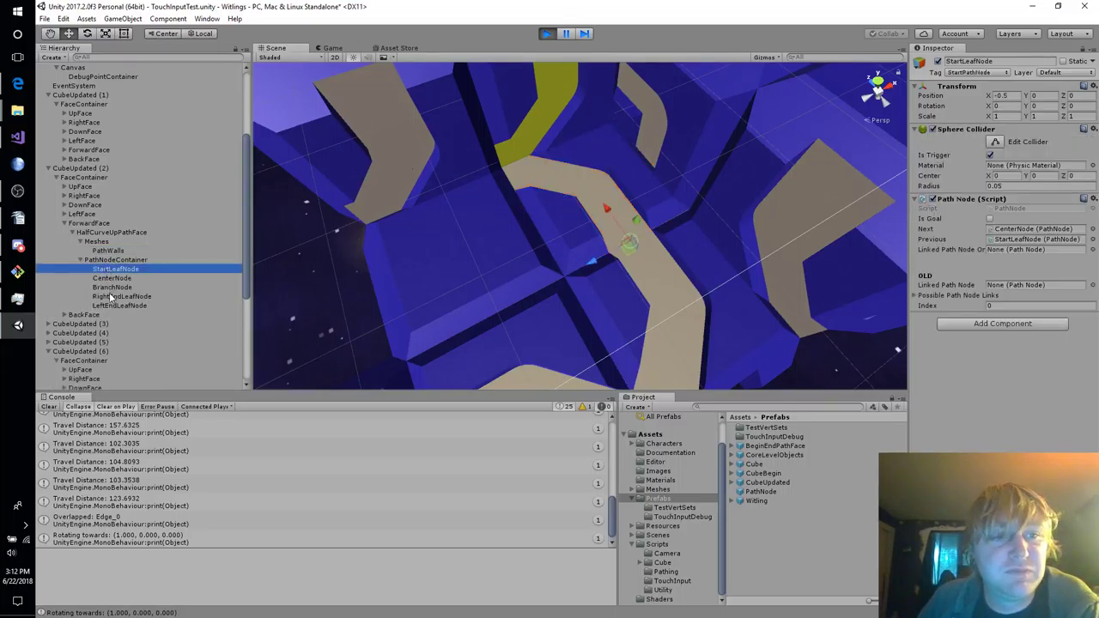
{"action": "left_click", "coordinate": [112, 297]}
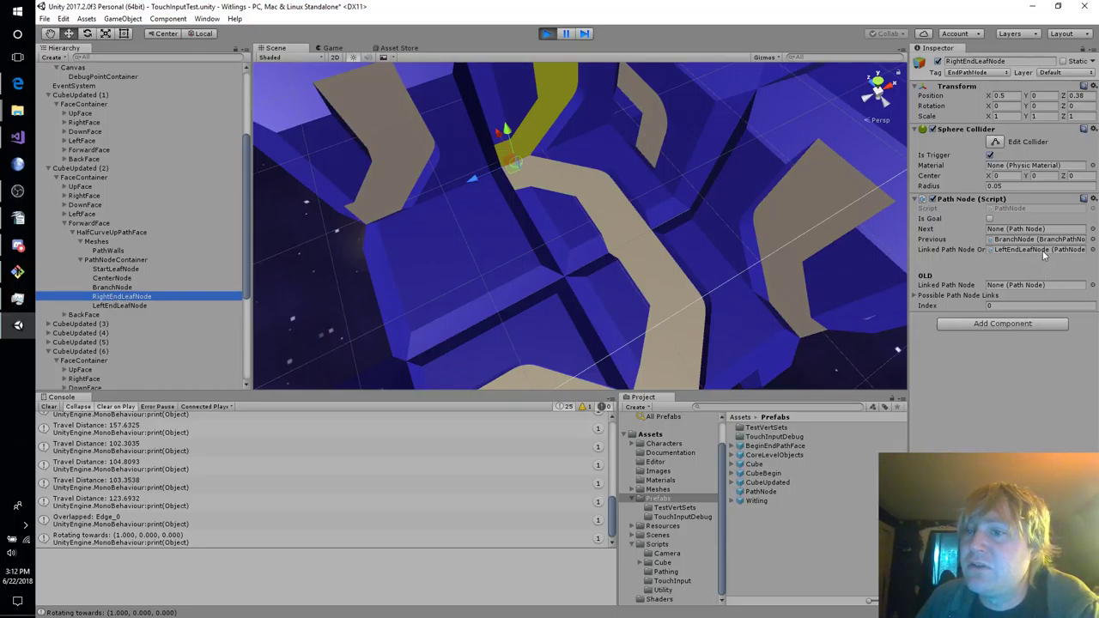
{"action": "mouse_move", "coordinate": [906, 243]}
{"action": "left_mouse_down"}
{"action": "mouse_move", "coordinate": [803, 255]}
{"action": "mouse_move", "coordinate": [915, 250]}
{"action": "mouse_move", "coordinate": [900, 254]}
{"action": "left_mouse_up"}
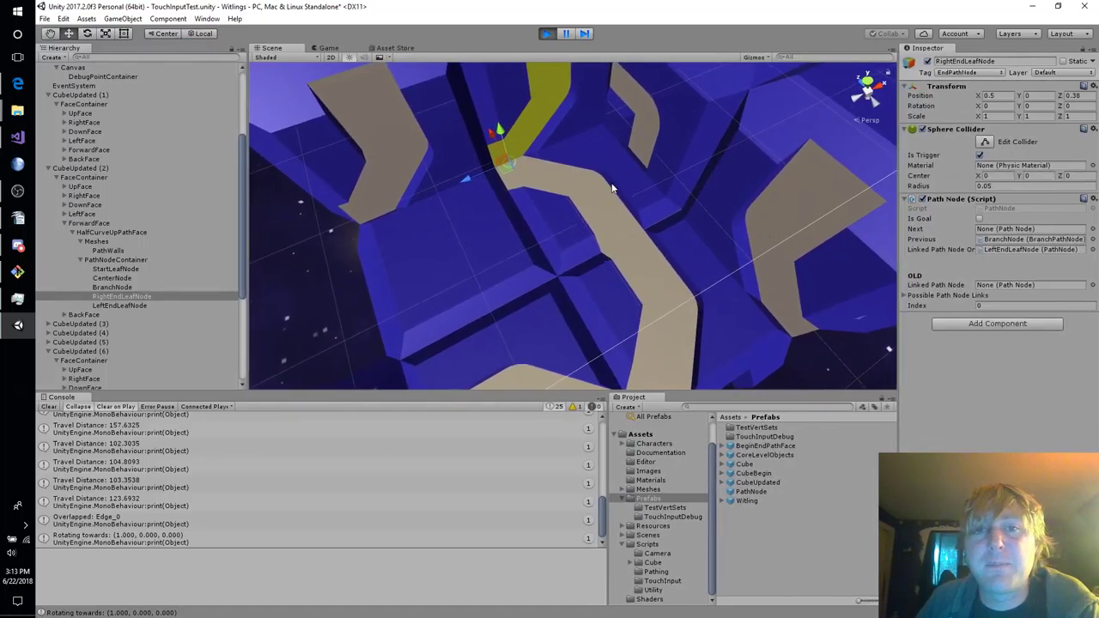
Test more rotations in the running game by turning the cubes at the path's end until the path continues up the back corner cube.
{"action": "left_click", "coordinate": [328, 48]}
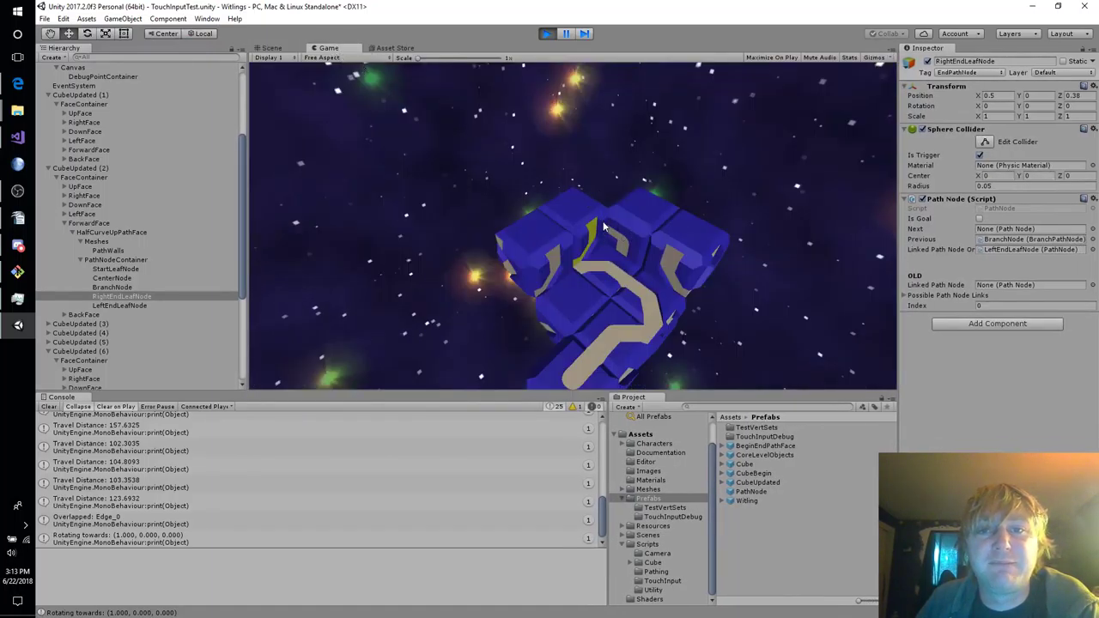
{"action": "left_click_drag", "start_coordinate": [583, 251], "coordinate": [628, 252]}
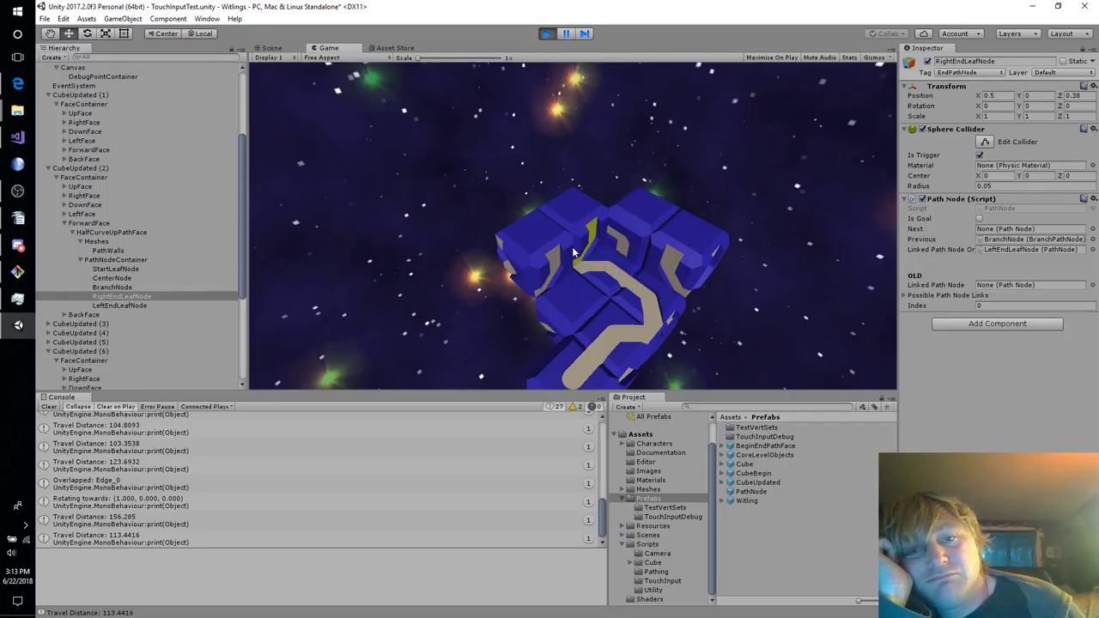
{"action": "left_click_drag", "start_coordinate": [595, 312], "coordinate": [577, 211]}
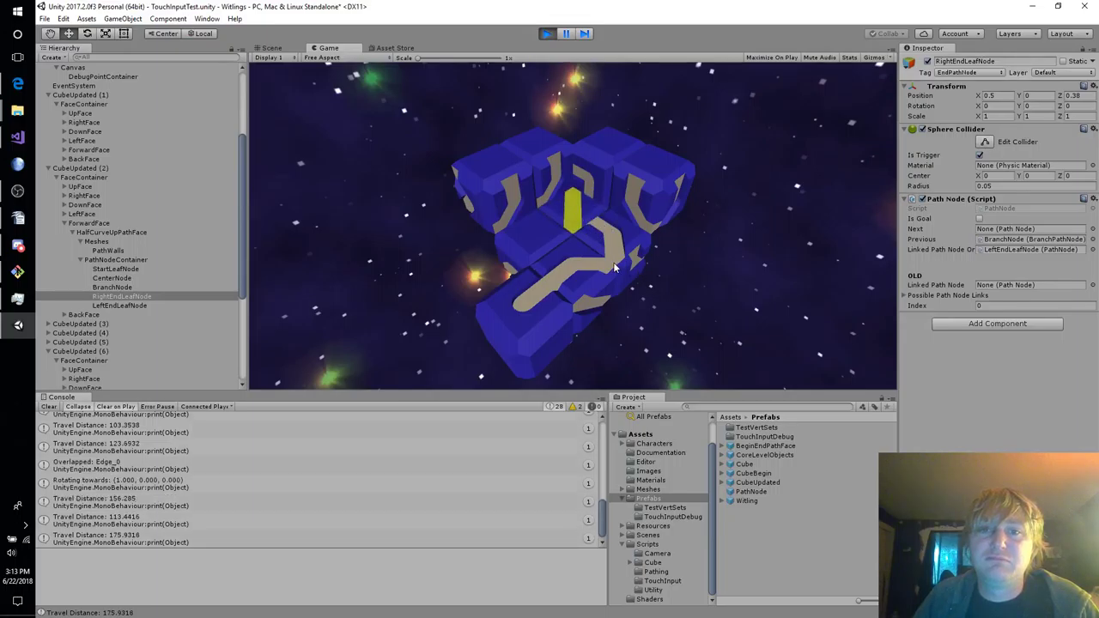
{"action": "left_click_drag", "start_coordinate": [615, 267], "coordinate": [595, 231]}
{"action": "left_click_drag", "start_coordinate": [522, 258], "coordinate": [531, 177]}
{"action": "left_click_drag", "start_coordinate": [575, 204], "coordinate": [618, 177]}
{"action": "left_click", "coordinate": [619, 182]}
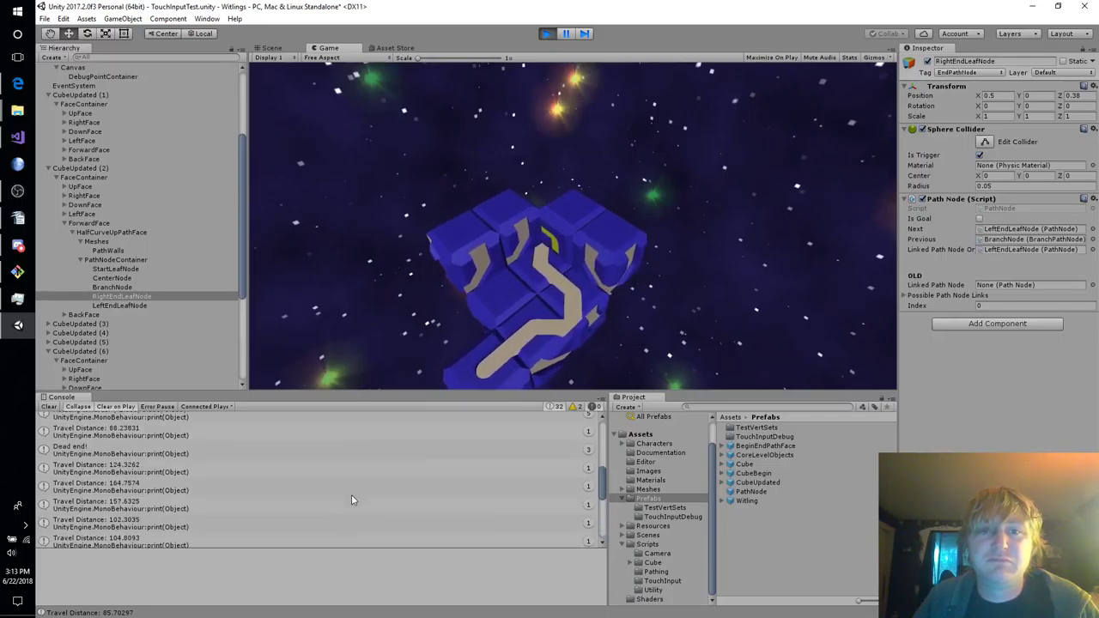
{"action": "left_click_drag", "start_coordinate": [553, 230], "coordinate": [607, 175]}
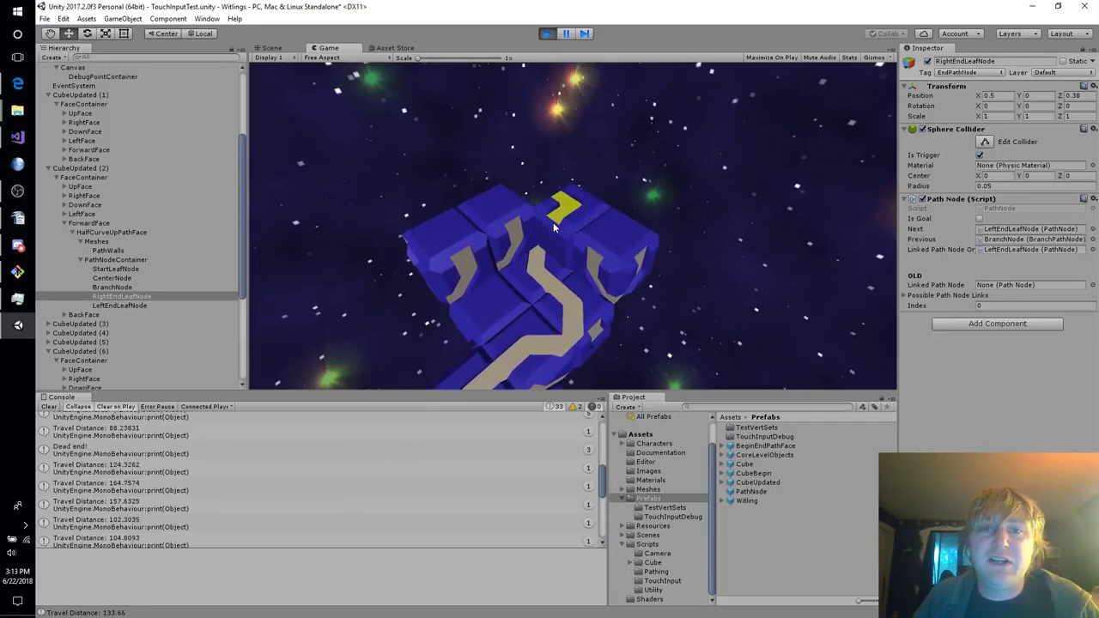
{"action": "left_click_drag", "start_coordinate": [553, 224], "coordinate": [702, 114]}
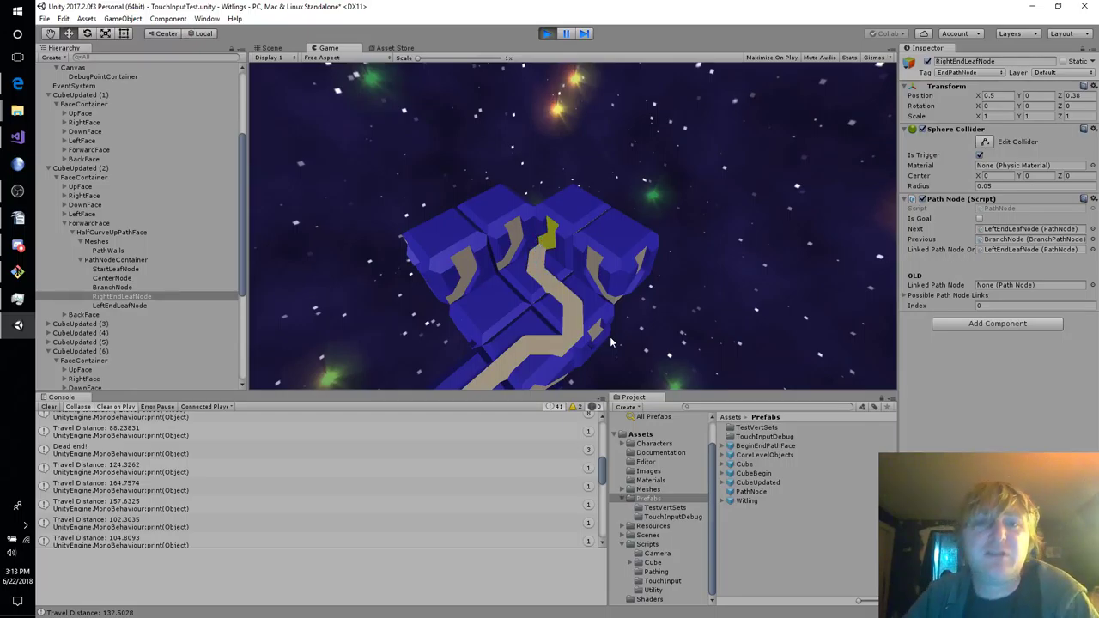
Dock the Scene view beside the Game view and orient it to show the cube cluster from the same side as the game.
{"action": "left_click", "coordinate": [272, 49]}
{"action": "left_click_drag", "start_coordinate": [599, 156], "coordinate": [390, 291]}
{"action": "right_click_drag", "start_coordinate": [391, 288], "coordinate": [421, 70]}
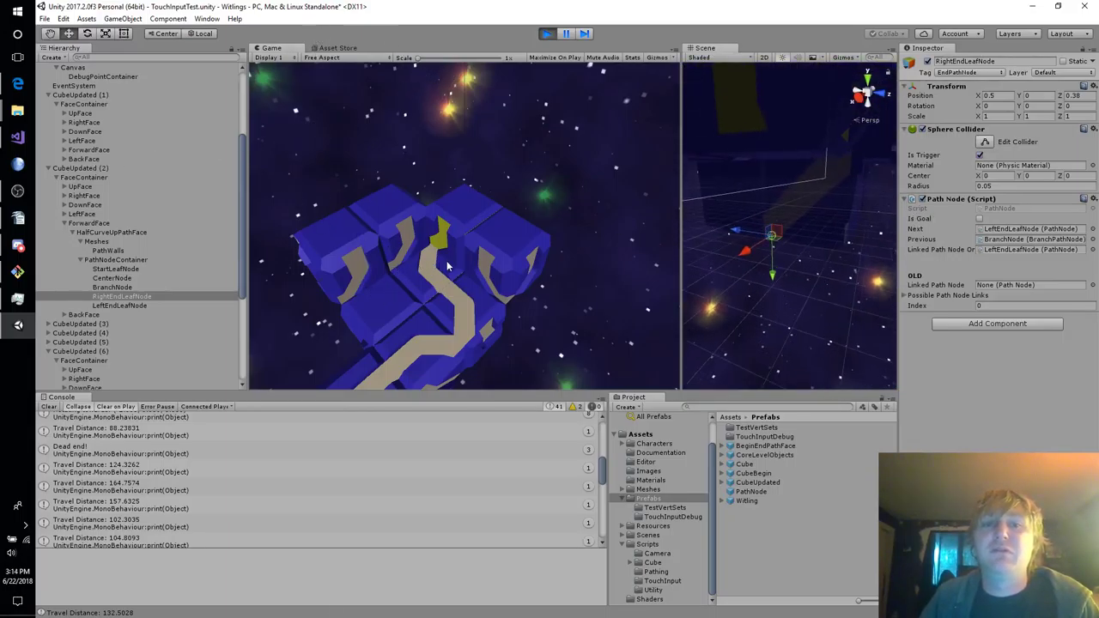
{"action": "left_click", "coordinate": [494, 265]}
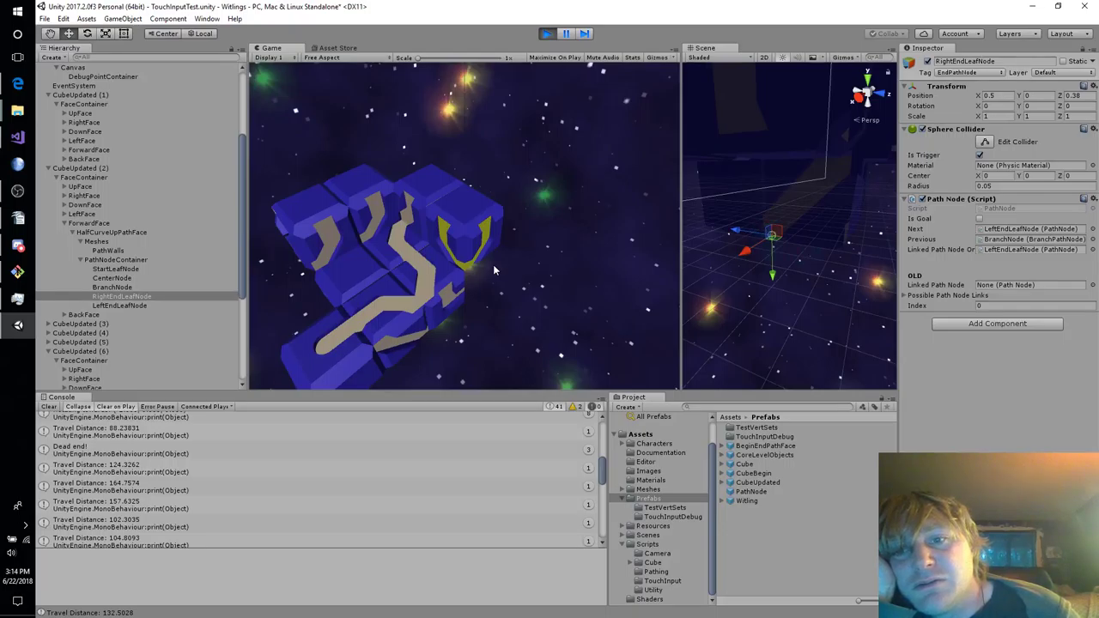
{"action": "right_click_drag", "start_coordinate": [801, 320], "coordinate": [639, 121]}
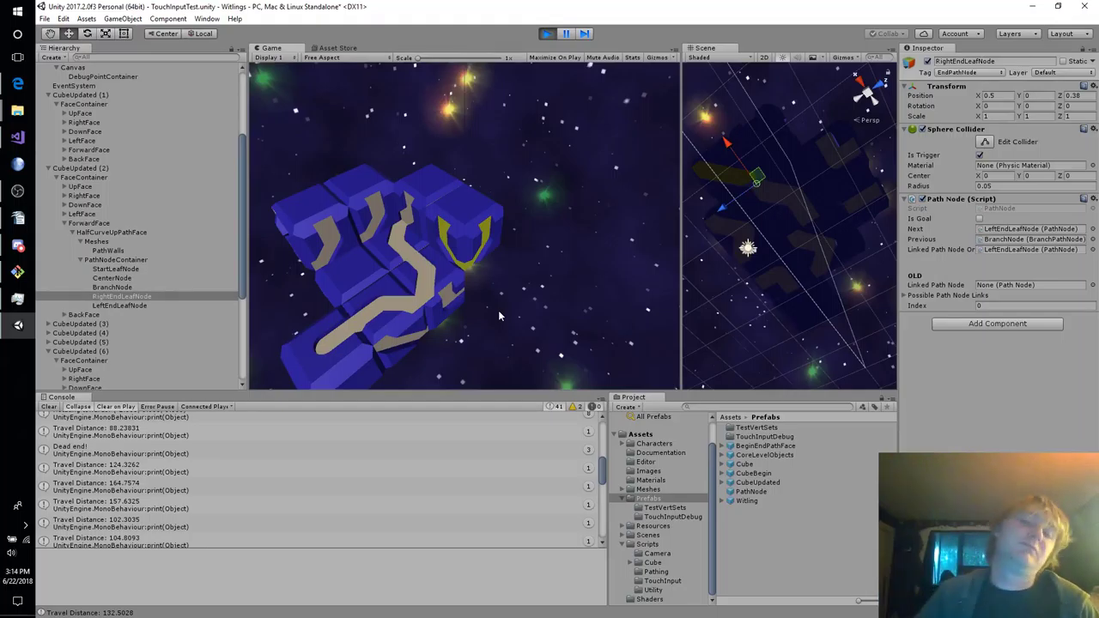
{"action": "left_click_drag", "start_coordinate": [781, 282], "coordinate": [773, 558], "text": "alt"}
{"action": "left_click_drag", "start_coordinate": [799, 324], "coordinate": [687, 291], "text": "alt"}
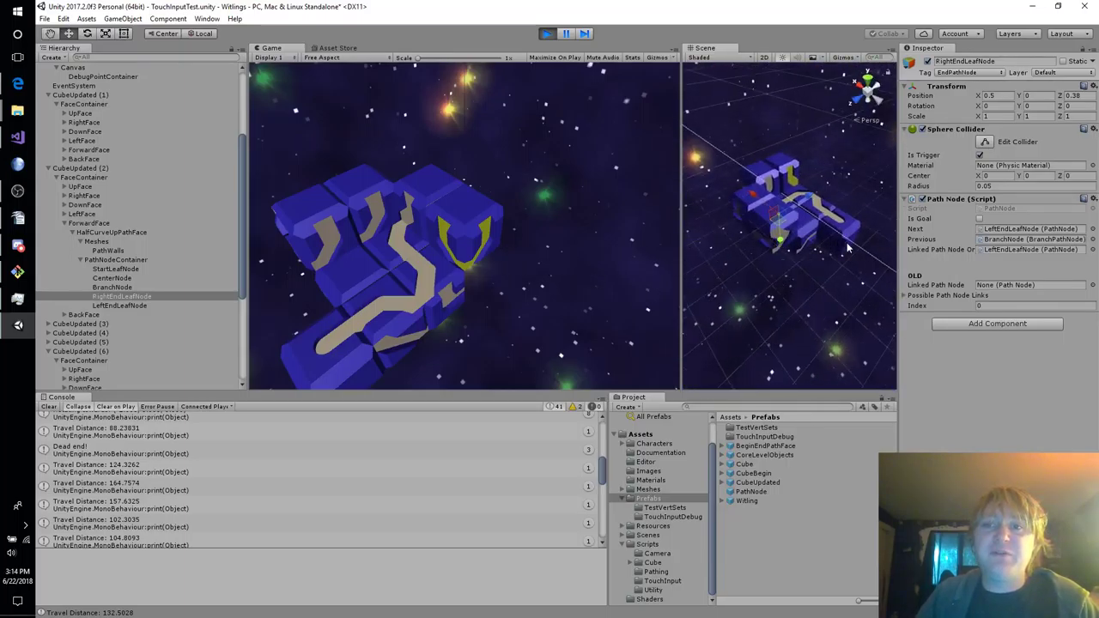
{"action": "left_click_drag", "start_coordinate": [847, 243], "coordinate": [549, 254], "text": "alt"}
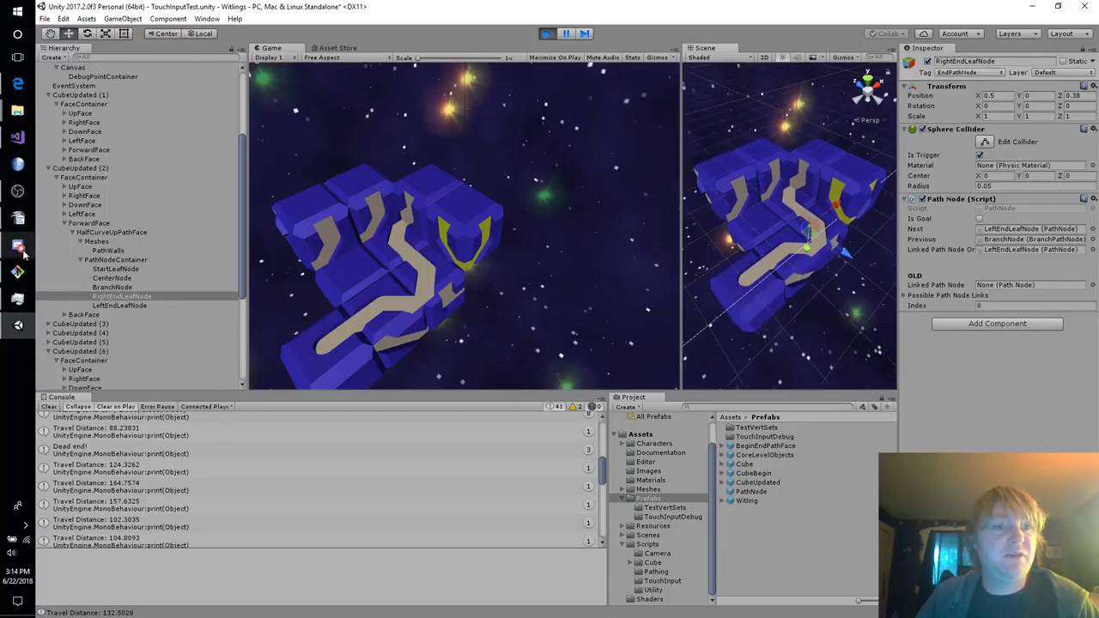
{"action": "left_click", "coordinate": [19, 192]}
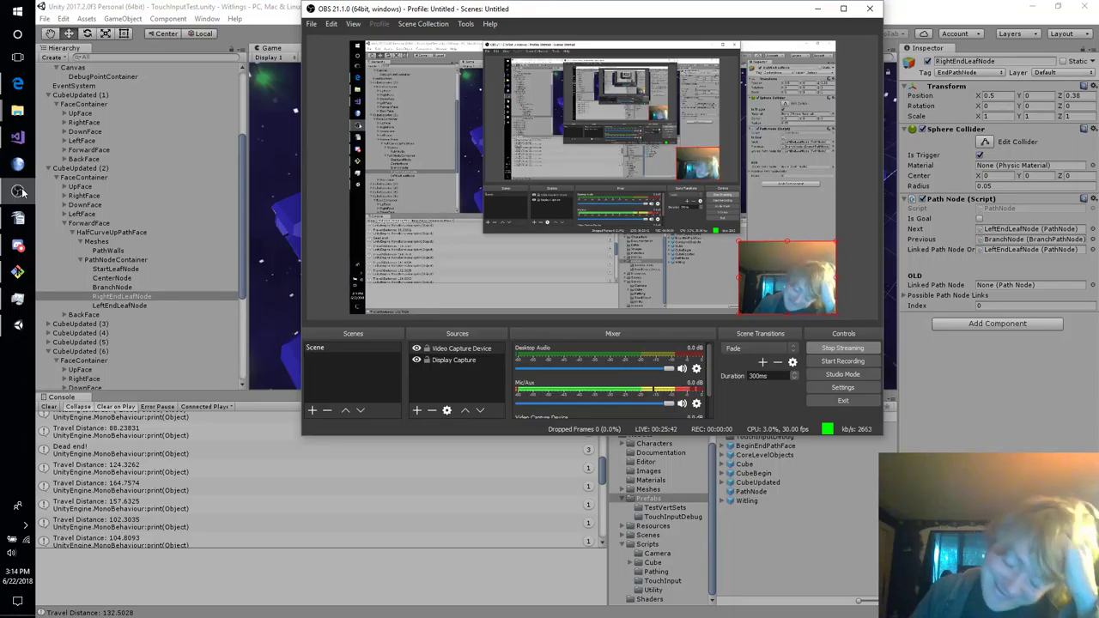
{"action": "left_click", "coordinate": [19, 192]}
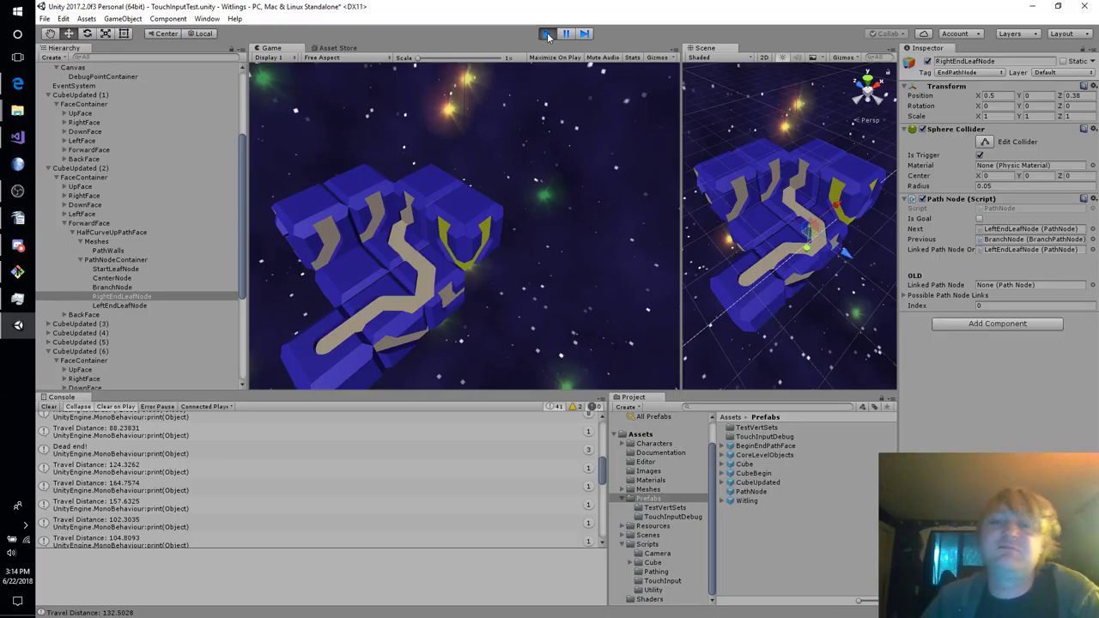
Turn the back corner cube away from the path in the running game and rotate it back to reconnect the path.
{"action": "left_click", "coordinate": [415, 208]}
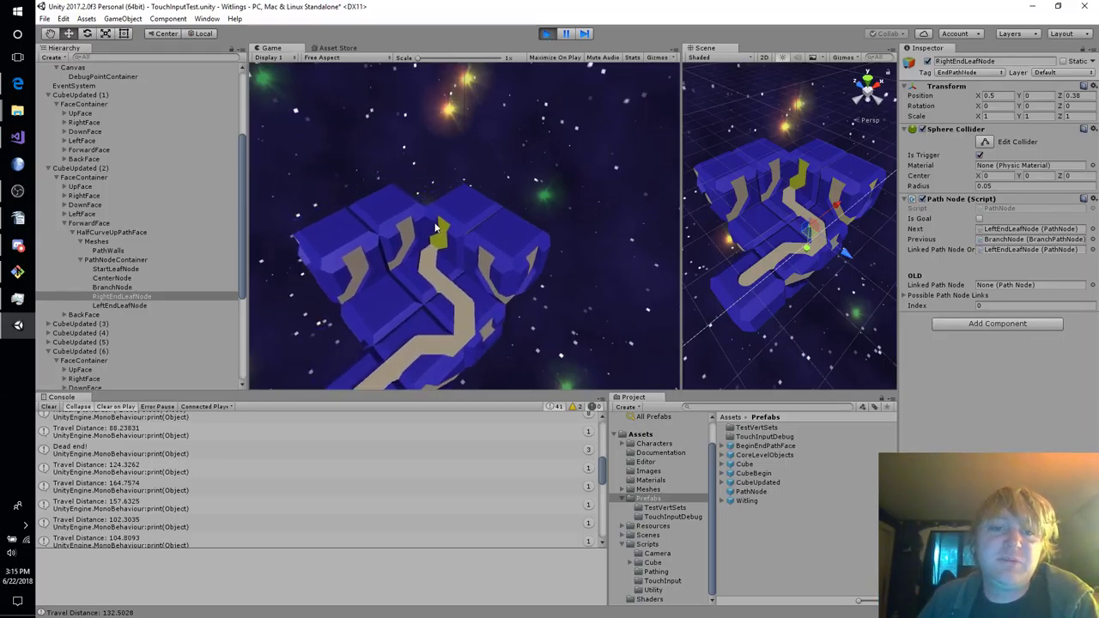
{"action": "left_click_drag", "start_coordinate": [465, 214], "coordinate": [518, 173]}
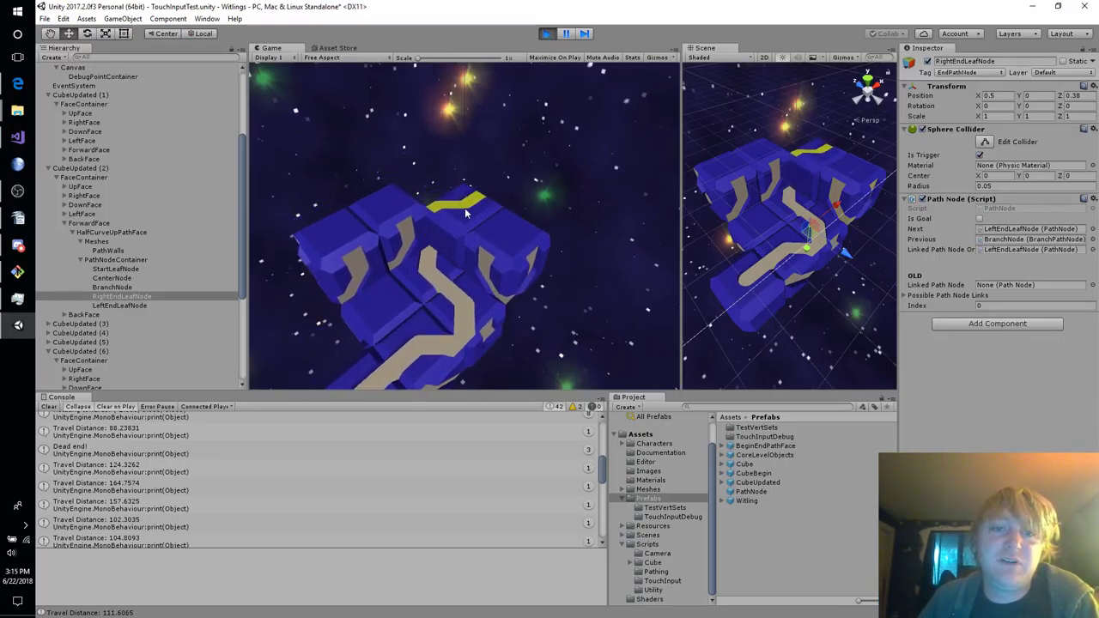
{"action": "left_click_drag", "start_coordinate": [464, 217], "coordinate": [386, 273]}
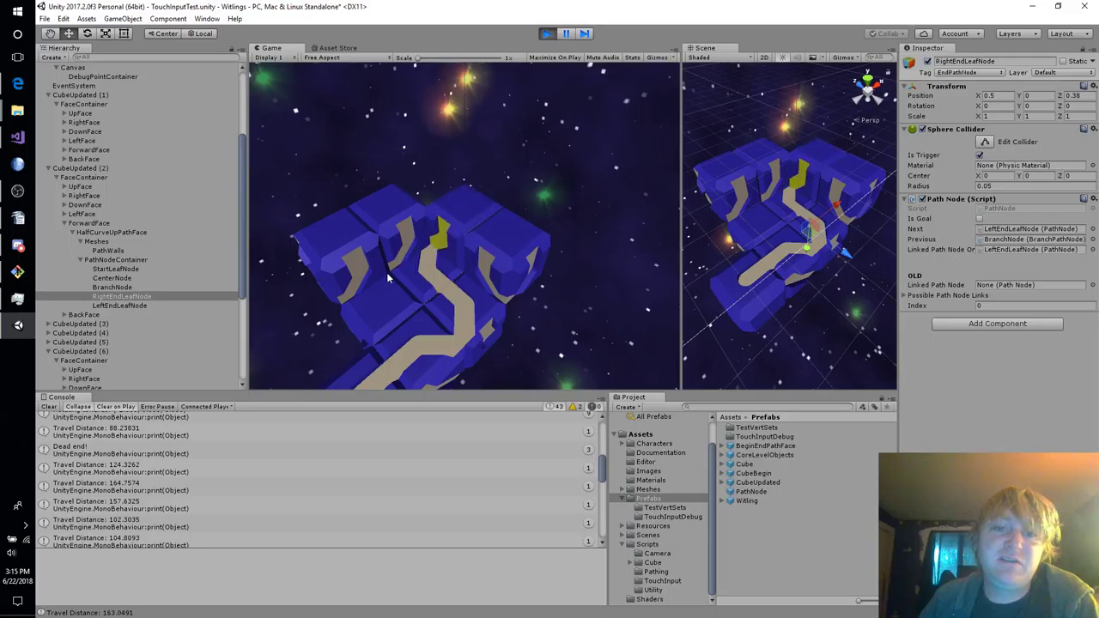
Examine the leaf nodes of CubeUpdated (2)'s BackFace path and locate the RightEndLeafNode's Next and linked nodes in the hierarchy.
{"action": "left_click", "coordinate": [799, 200]}
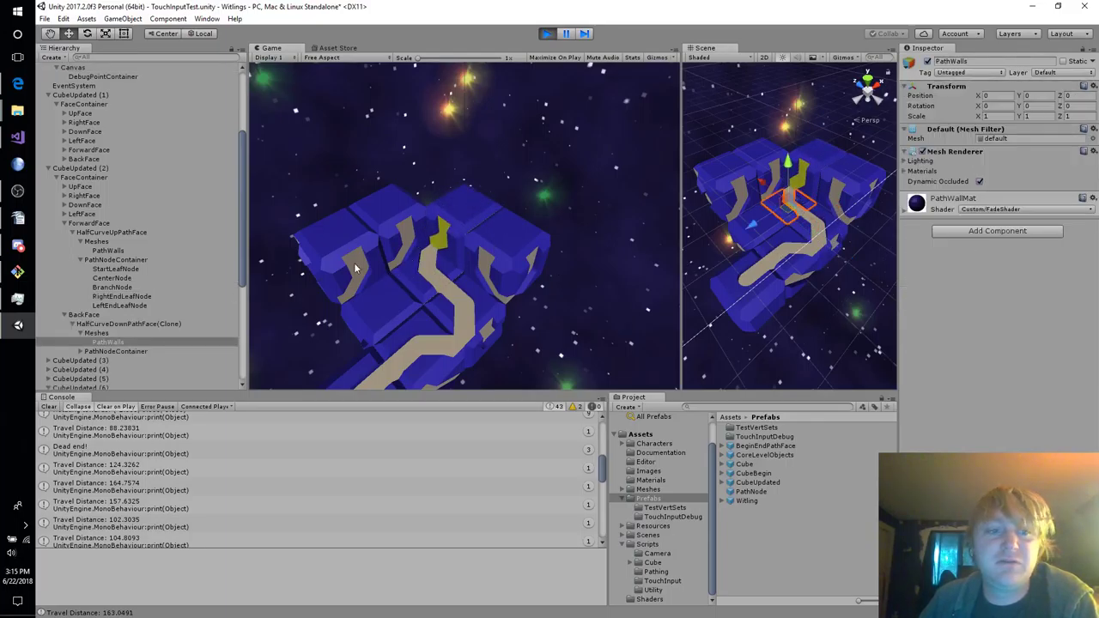
{"action": "left_click", "coordinate": [85, 352]}
{"action": "left_click", "coordinate": [79, 352]}
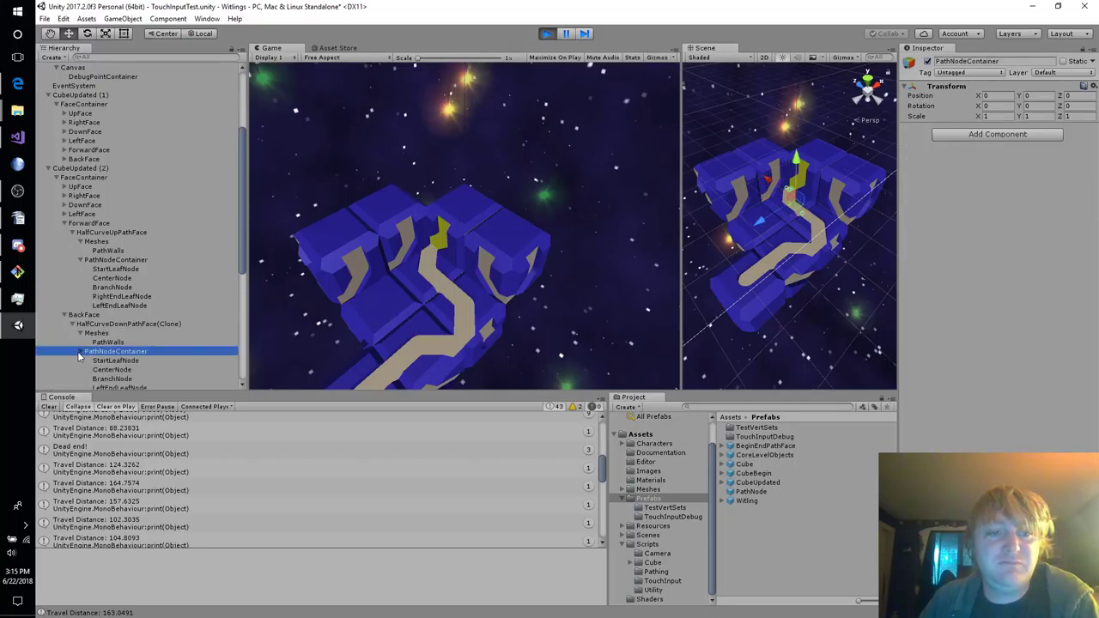
{"action": "scroll", "coordinate": [132, 356], "scroll_direction": "down", "scroll_amount": 3}
{"action": "right_click_drag", "start_coordinate": [801, 348], "coordinate": [780, 326]}
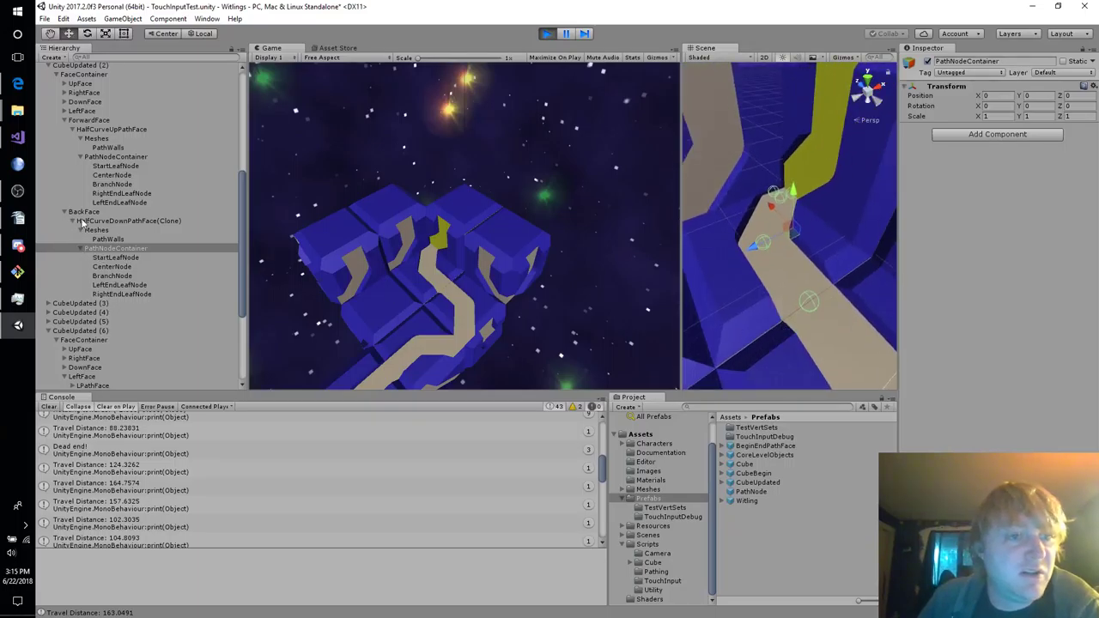
{"action": "left_click", "coordinate": [136, 257]}
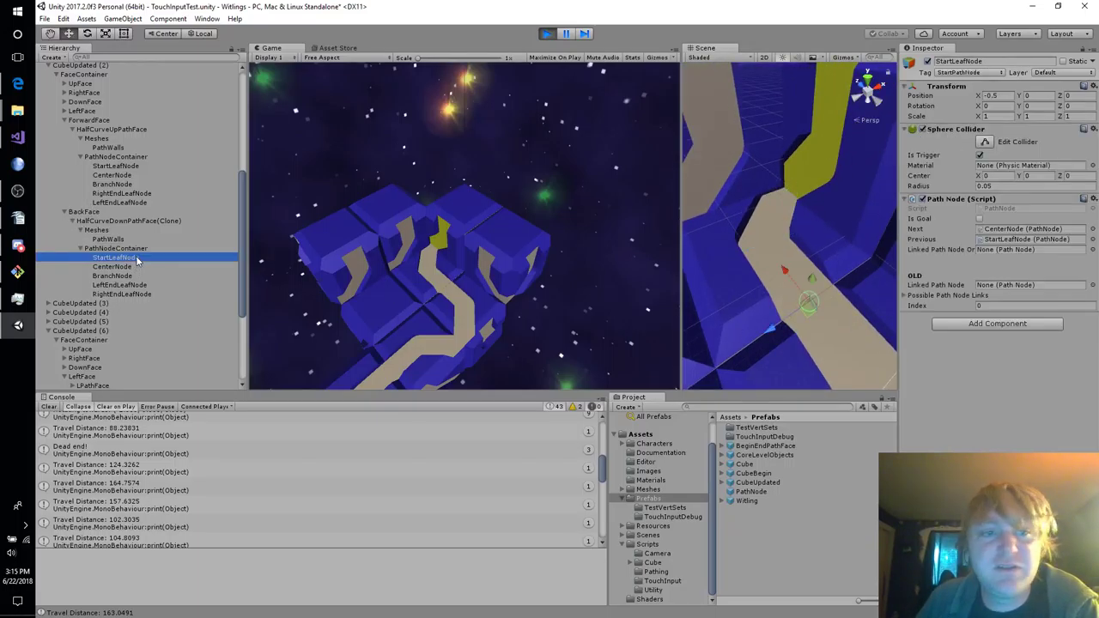
{"action": "left_click", "coordinate": [129, 285]}
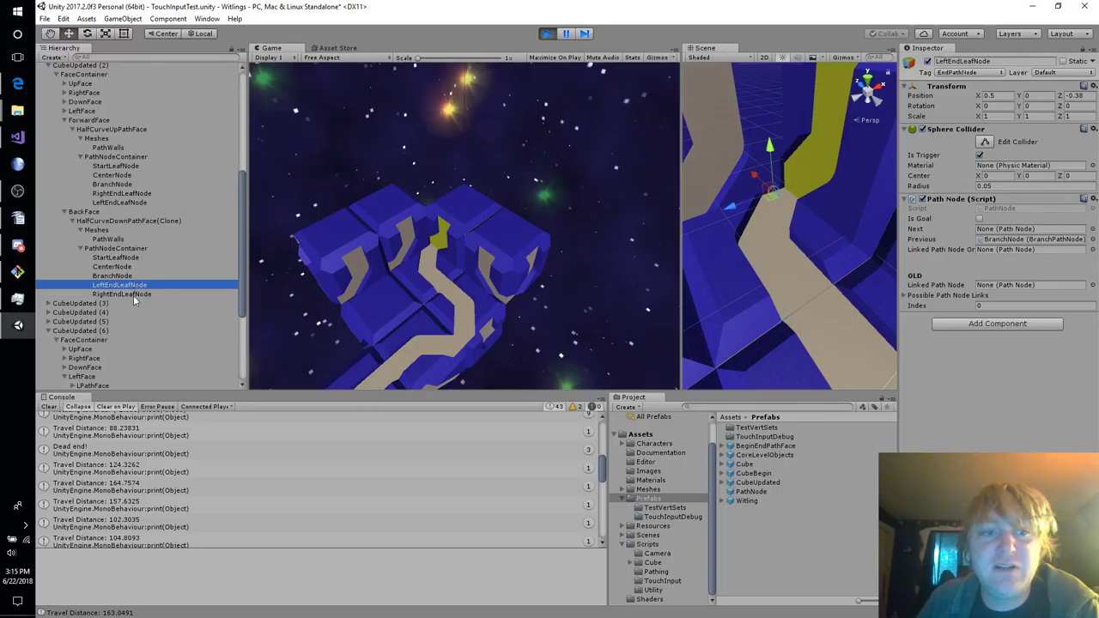
{"action": "left_click", "coordinate": [133, 295]}
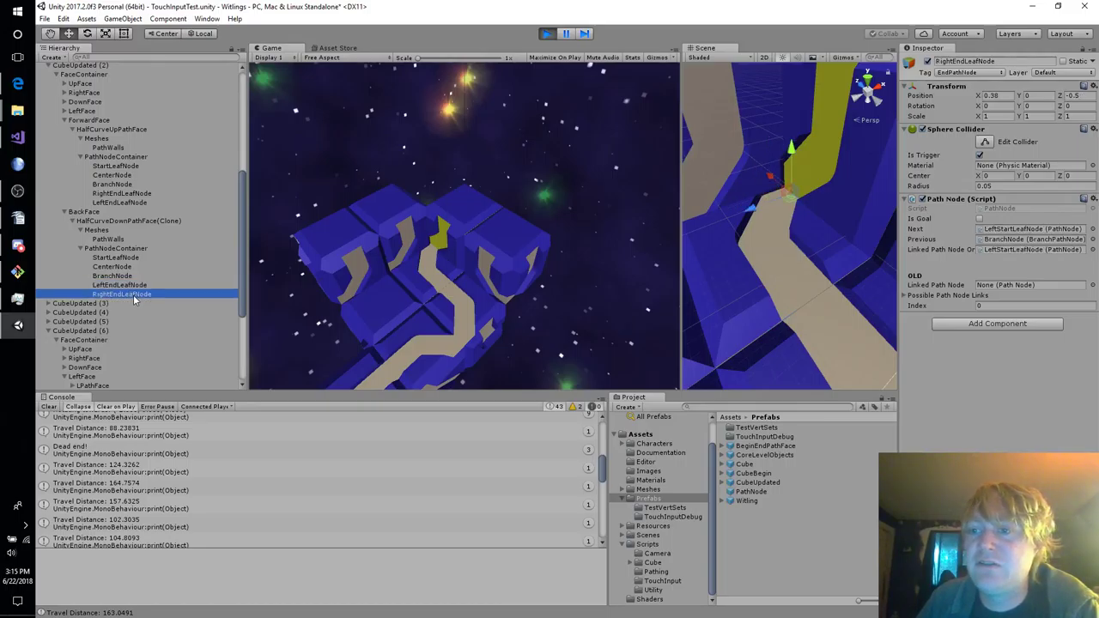
{"action": "left_click", "coordinate": [1022, 229]}
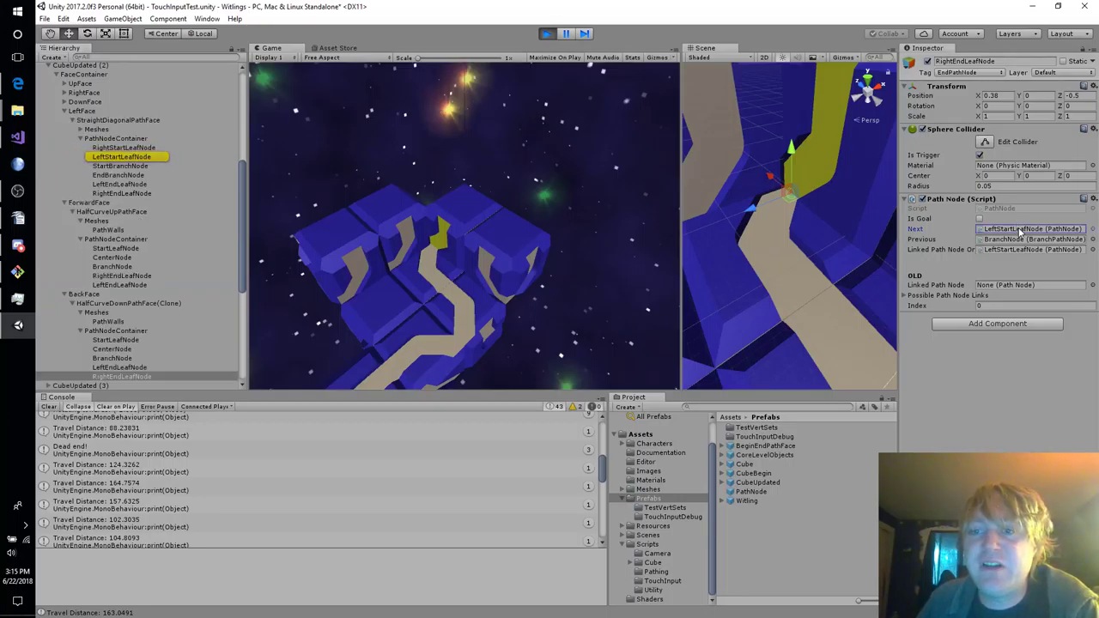
{"action": "left_click", "coordinate": [1015, 249]}
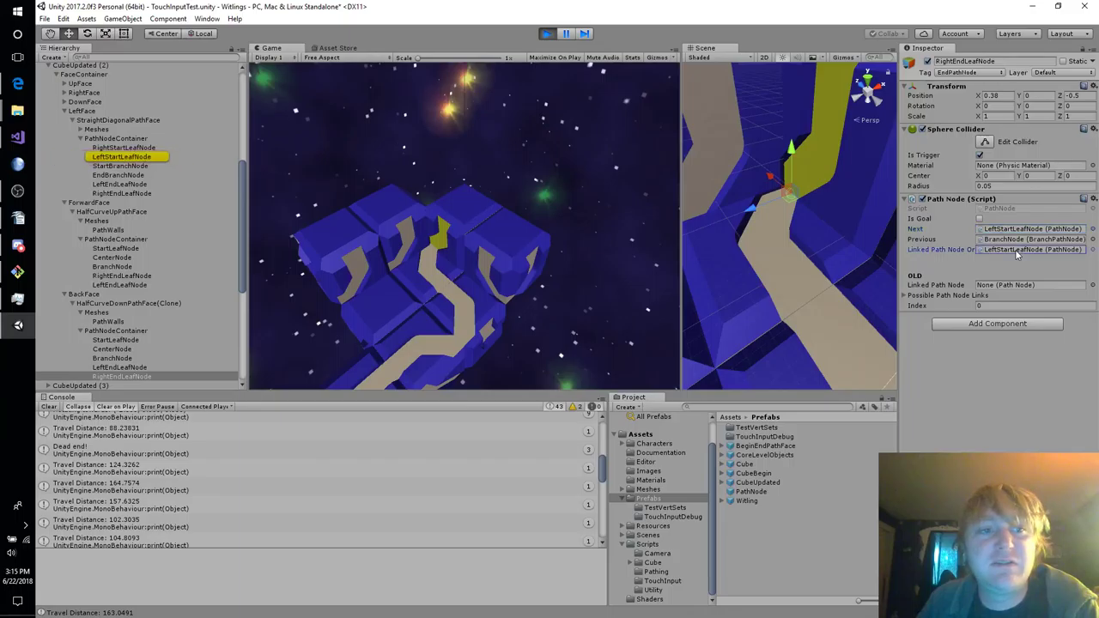
Locate the objects referenced by RightEndLeafNode's Next and linked path node fields, and stop play mode.
{"action": "left_click", "coordinate": [1020, 229]}
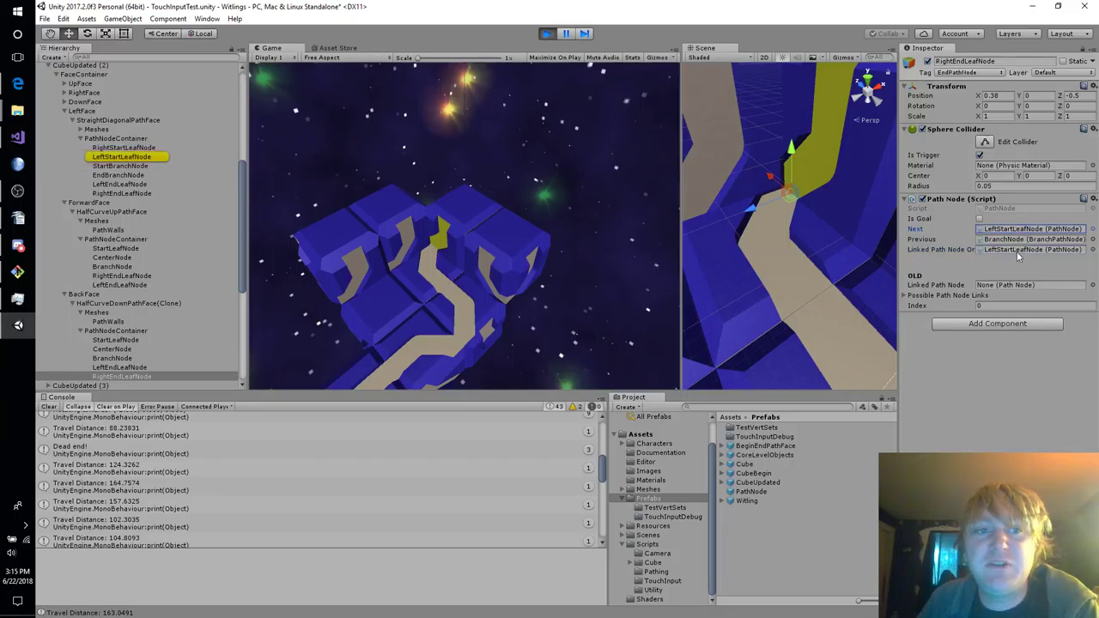
{"action": "left_click", "coordinate": [1019, 252]}
{"action": "left_click", "coordinate": [1023, 229]}
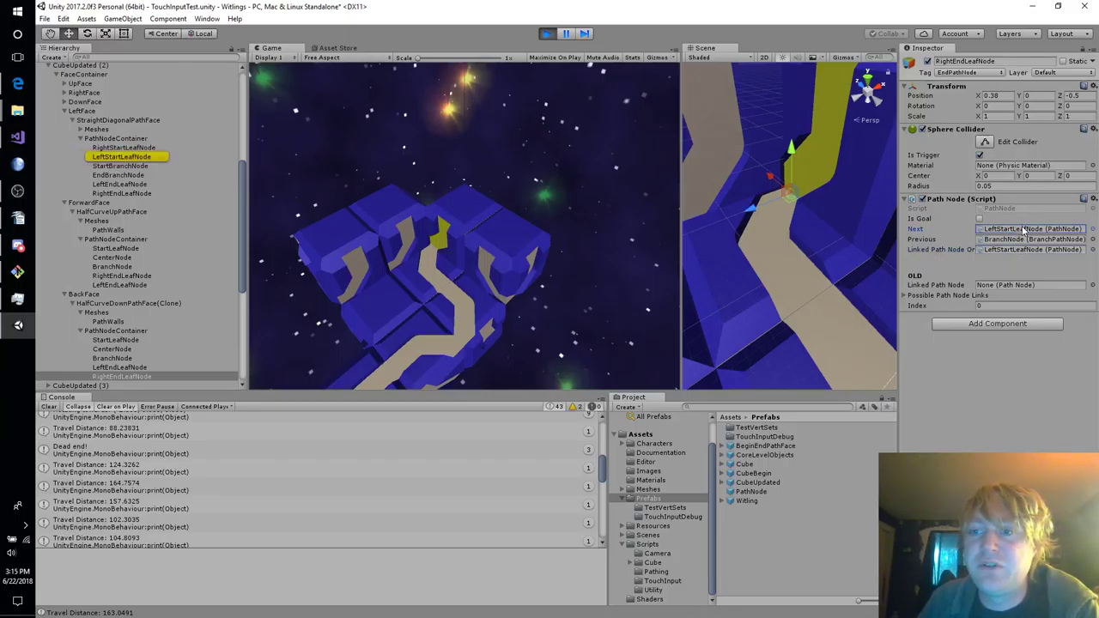
{"action": "left_click", "coordinate": [1022, 250]}
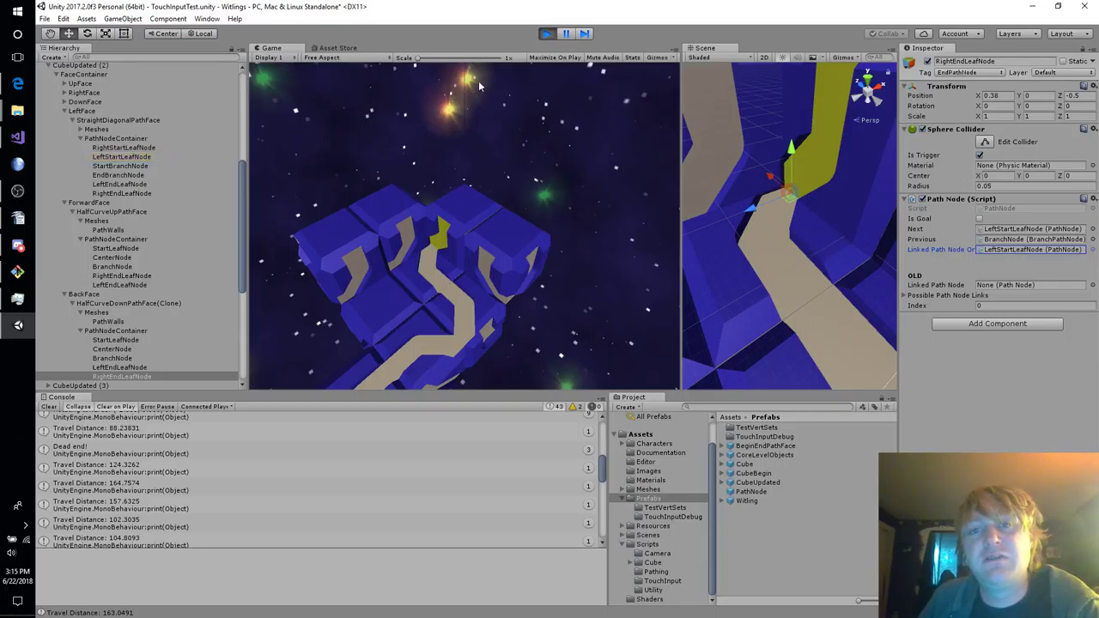
{"action": "left_click", "coordinate": [548, 34]}
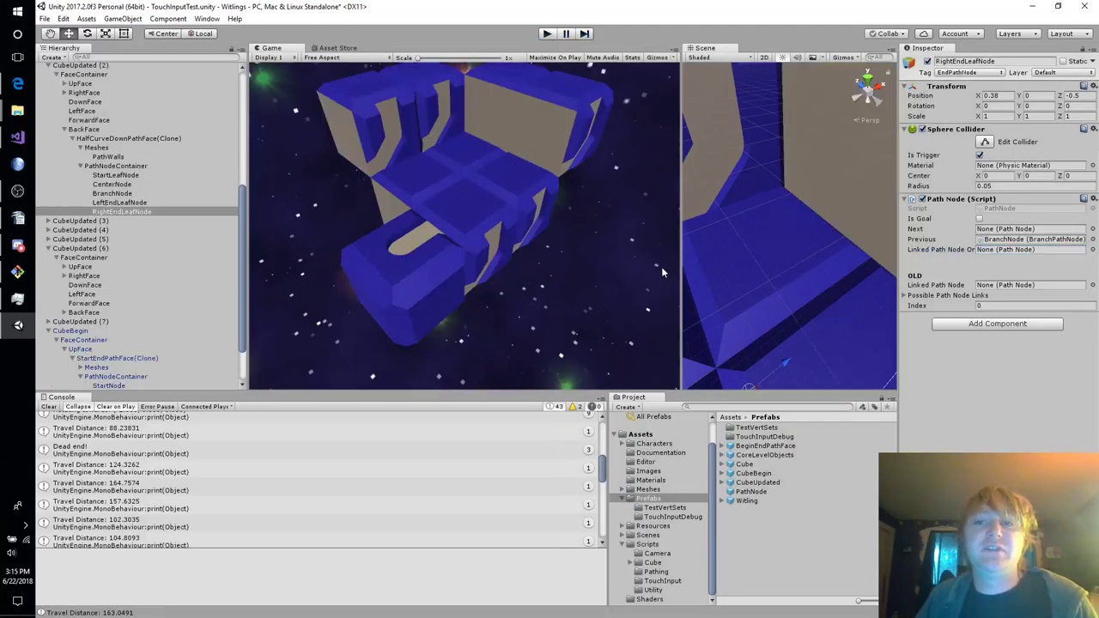
Select the parent cube CubeUpdated (6), starting from its PathWalls face in the scene.
{"action": "scroll", "coordinate": [772, 257], "scroll_direction": "down", "scroll_amount": 5}
{"action": "left_click", "coordinate": [800, 198]}
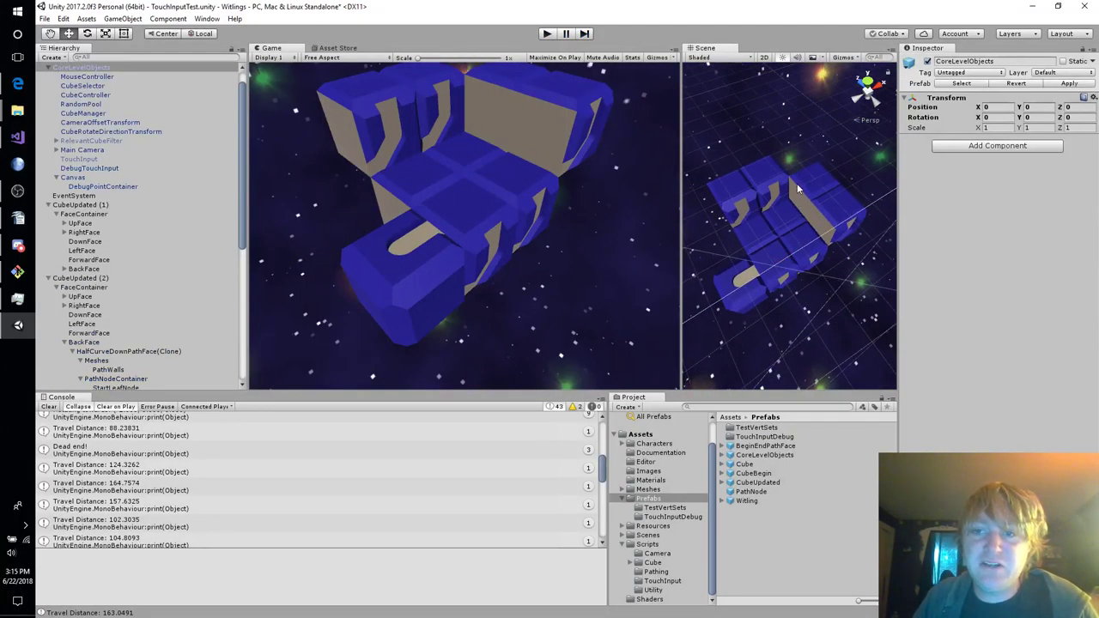
{"action": "left_click", "coordinate": [797, 184]}
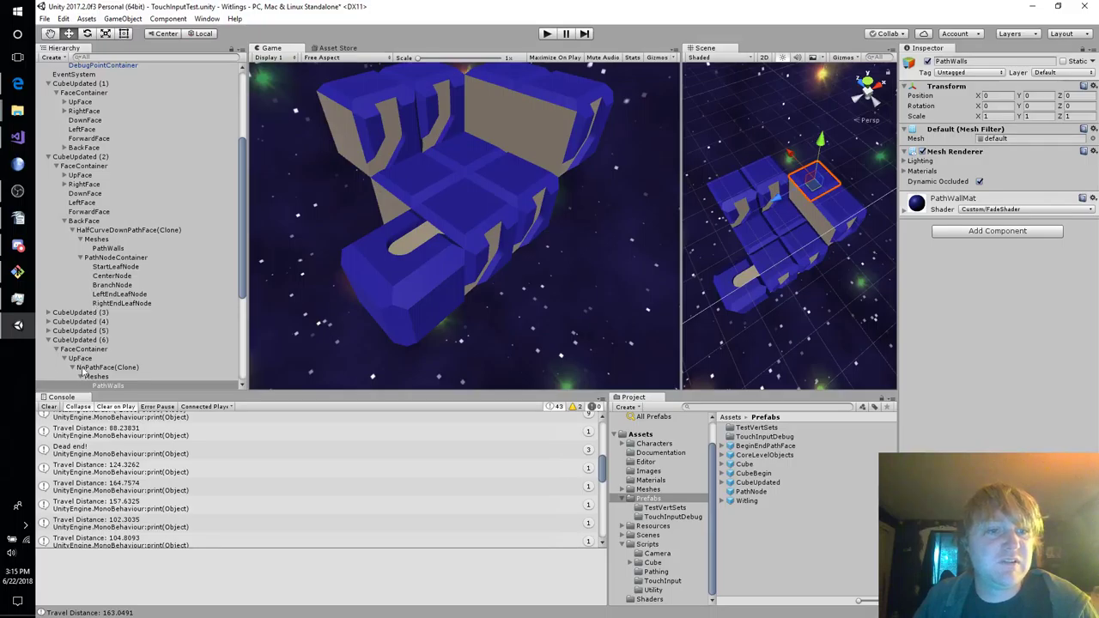
{"action": "left_click", "coordinate": [80, 339]}
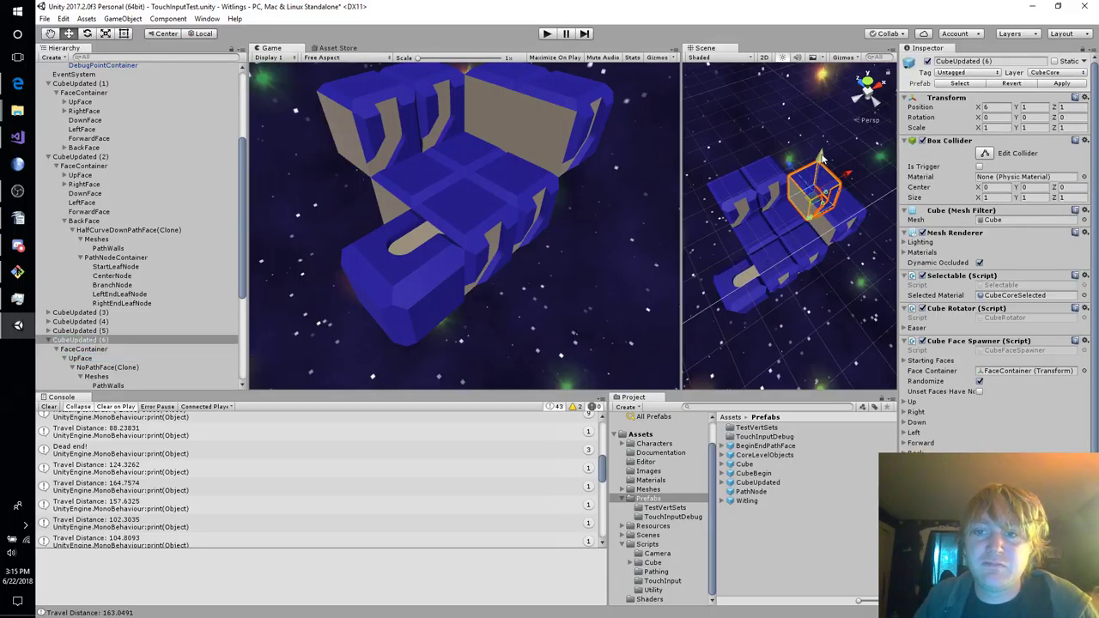
{"action": "mouse_move", "coordinate": [822, 160]}
{"action": "left_mouse_down"}
{"action": "mouse_move", "coordinate": [819, 199]}
{"action": "mouse_move", "coordinate": [829, 148]}
{"action": "mouse_move", "coordinate": [820, 157]}
{"action": "left_mouse_up"}
{"action": "left_click", "coordinate": [1042, 106]}
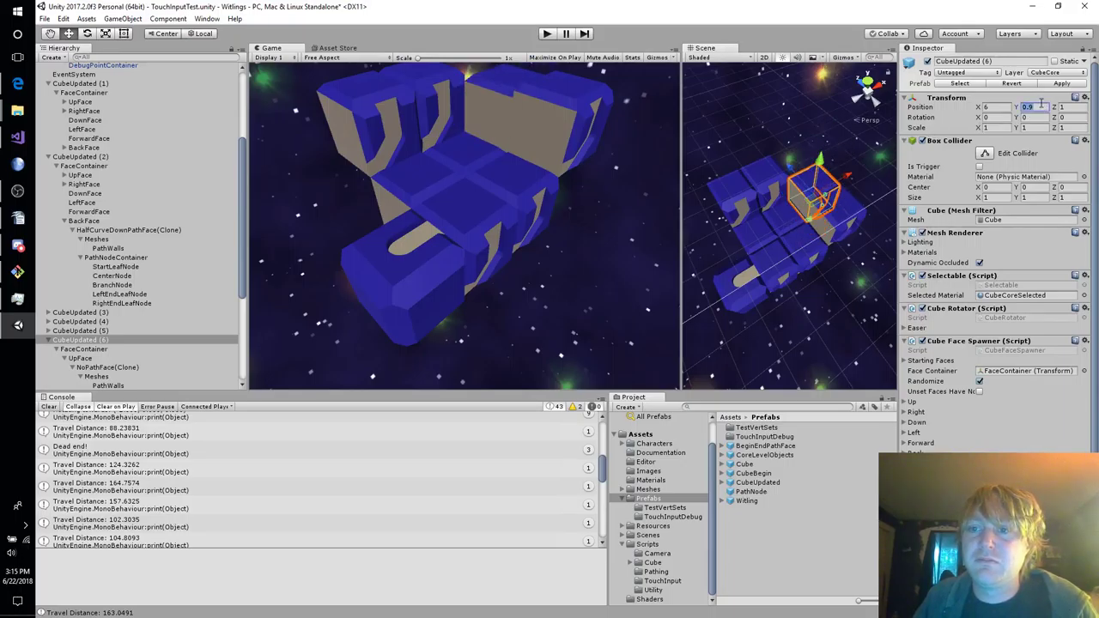
{"action": "type", "text": "1"}
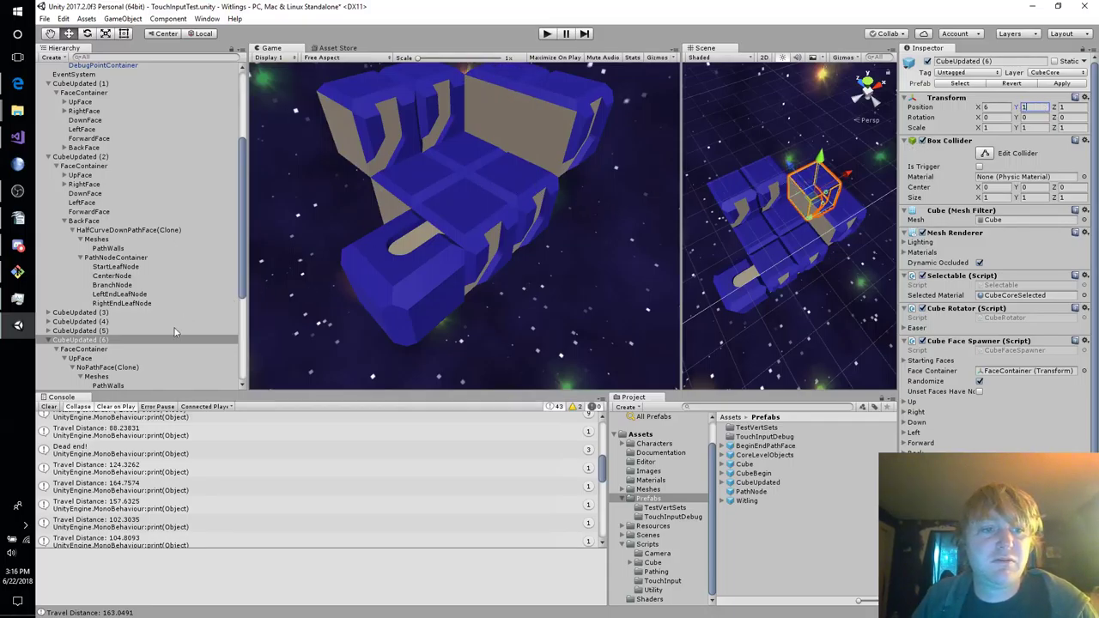
Duplicate CubeUpdated (6) and move the copy straight down to Y position 0.
{"action": "left_click", "coordinate": [170, 339]}
{"action": "key", "text": "ctrl+d"}
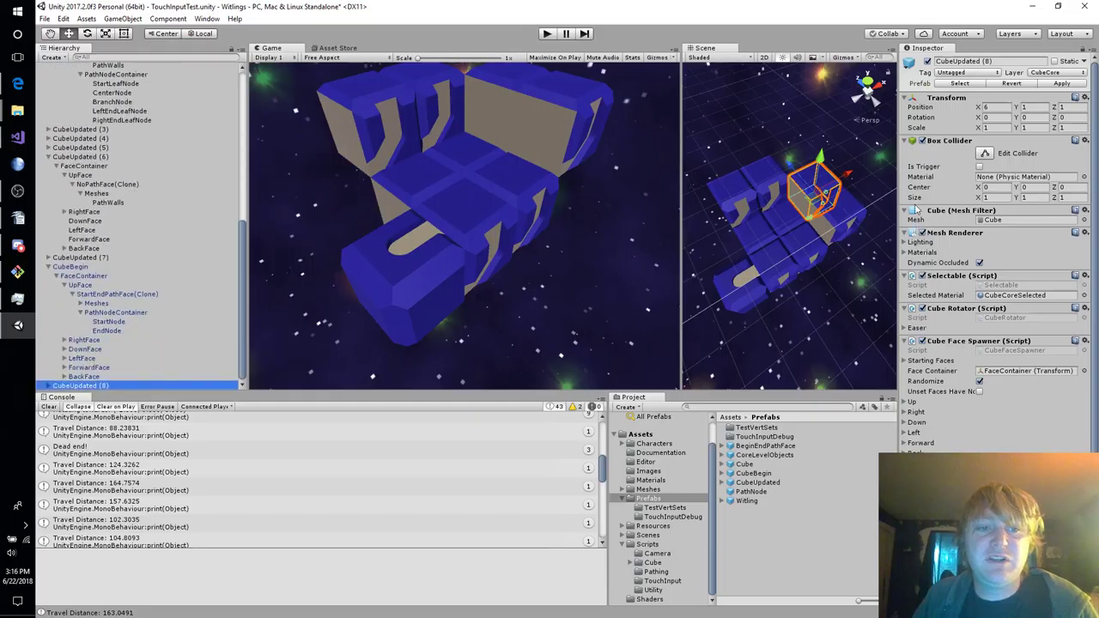
{"action": "left_click_drag", "start_coordinate": [820, 158], "coordinate": [807, 184], "text": "ctrl"}
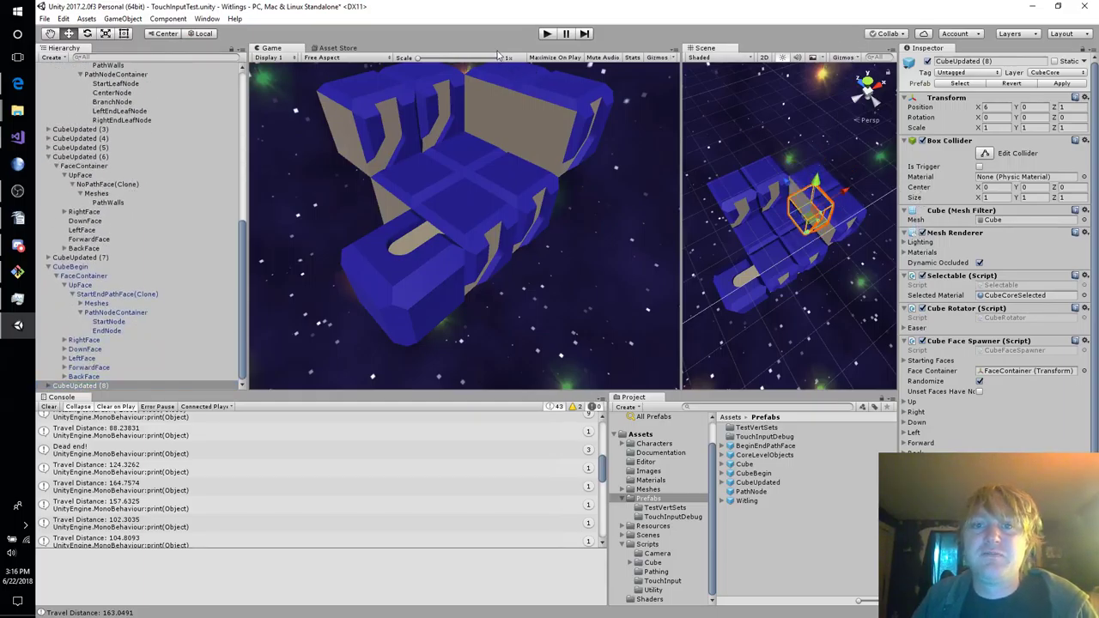
Run the game and inspect the cube structure around the duplicated cube in the scene.
{"action": "left_click", "coordinate": [547, 34]}
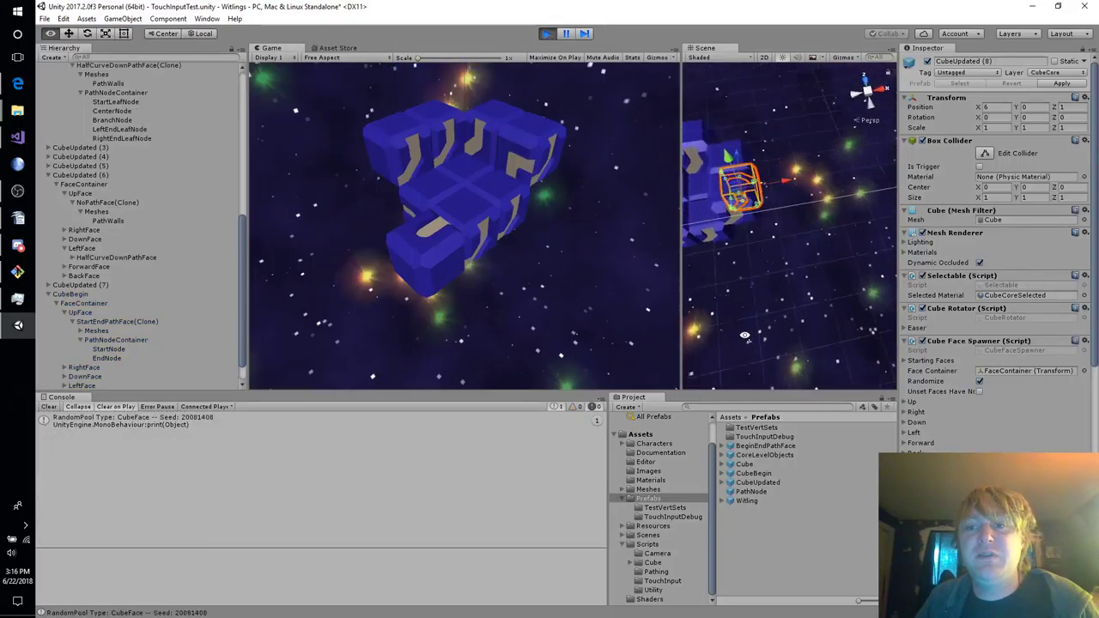
{"action": "key", "text": "s"}
{"action": "right_click_drag", "start_coordinate": [623, 279], "coordinate": [443, 198]}
{"action": "key", "text": "d"}
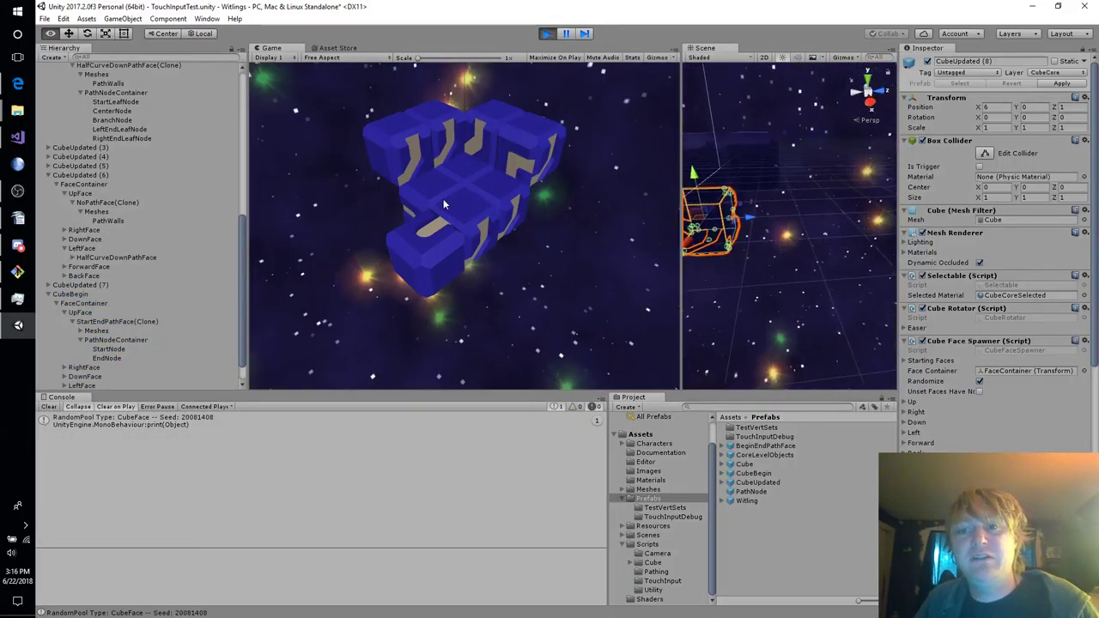
{"action": "right_click_drag", "start_coordinate": [833, 265], "coordinate": [204, 265]}
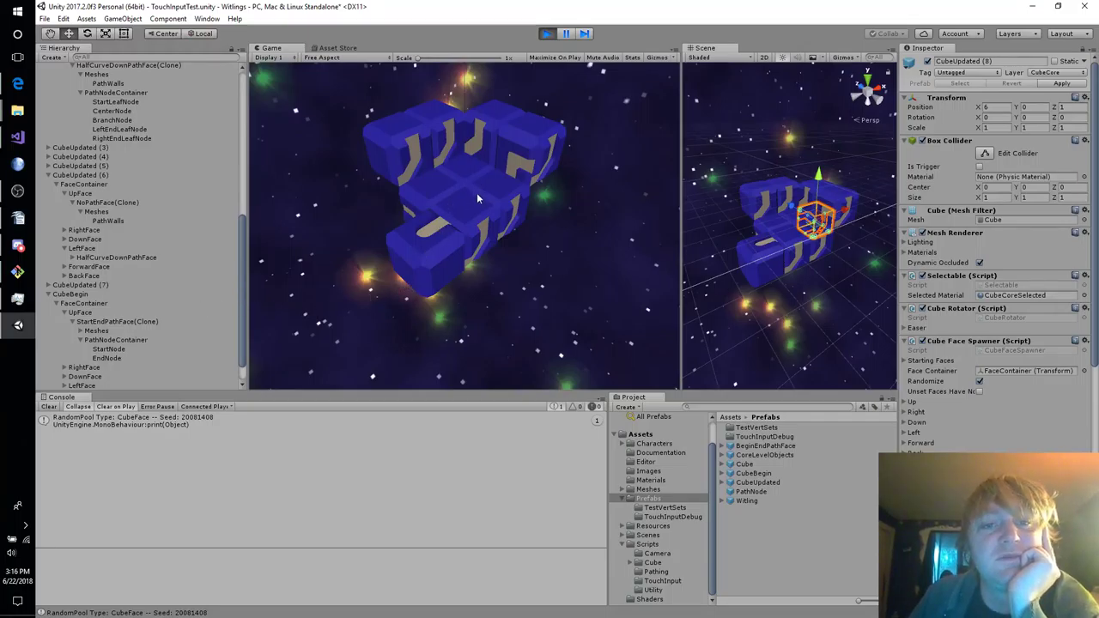
Rotate the inner corner cube in the running game to try out different path faces.
{"action": "left_click", "coordinate": [471, 165]}
{"action": "mouse_move", "coordinate": [467, 184]}
{"action": "left_mouse_down"}
{"action": "mouse_move", "coordinate": [498, 249]}
{"action": "mouse_move", "coordinate": [479, 234]}
{"action": "mouse_move", "coordinate": [412, 248]}
{"action": "left_mouse_up"}
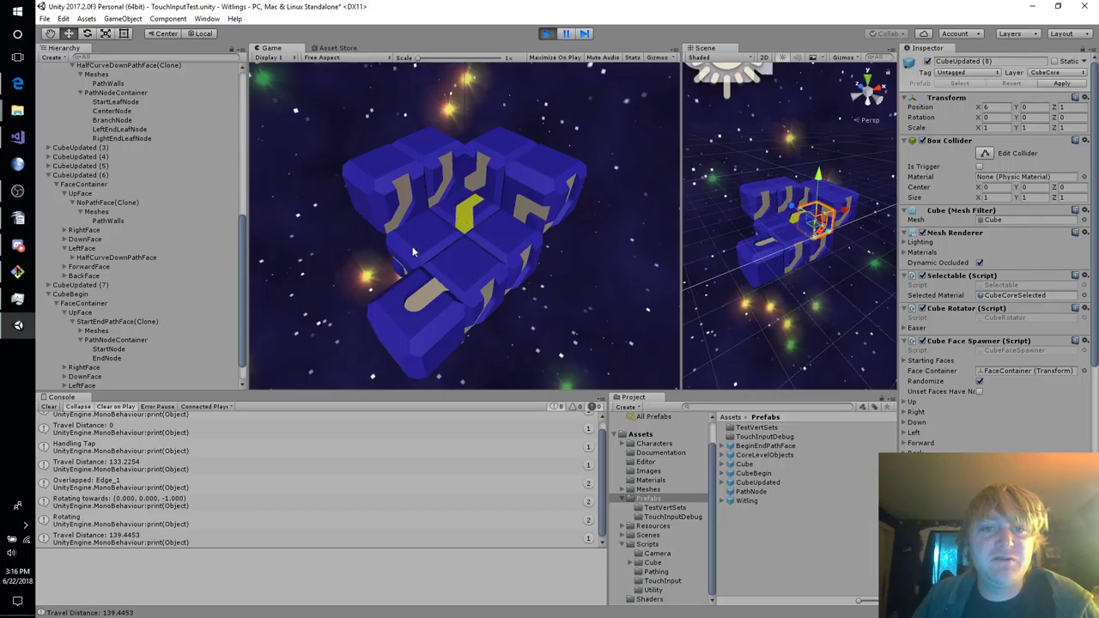
{"action": "left_click_drag", "start_coordinate": [490, 225], "coordinate": [456, 207]}
{"action": "mouse_move", "coordinate": [512, 175]}
{"action": "left_mouse_down"}
{"action": "mouse_move", "coordinate": [443, 220]}
{"action": "mouse_move", "coordinate": [465, 221]}
{"action": "left_mouse_up"}
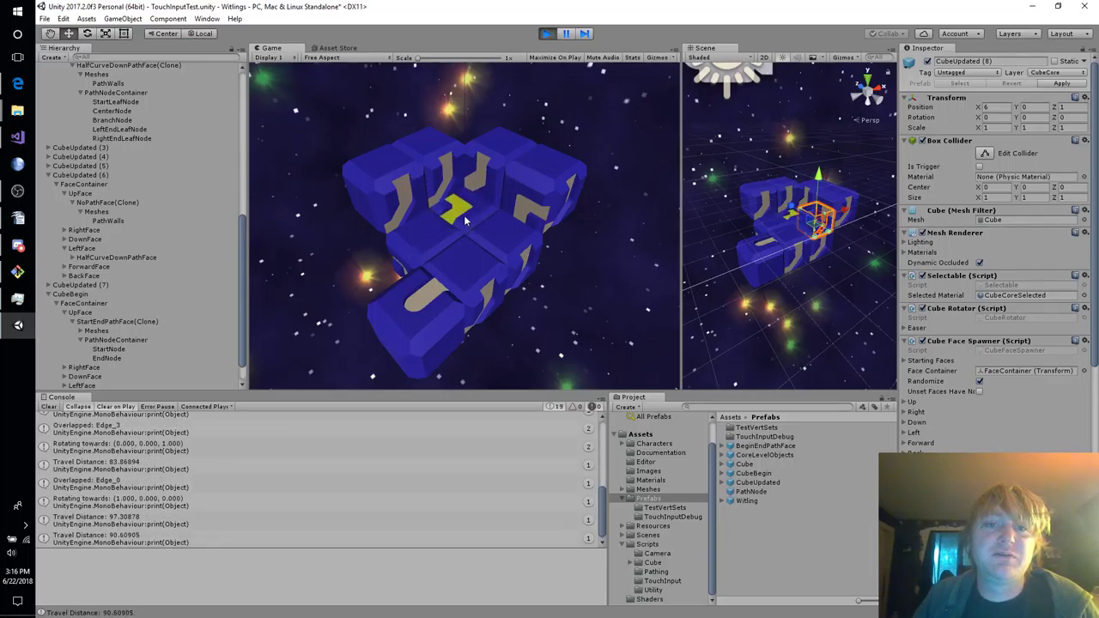
Rotate the floor cubes in the running game so the path connects from the start cube to the inner corner cube.
{"action": "left_click_drag", "start_coordinate": [526, 187], "coordinate": [488, 254]}
{"action": "left_click_drag", "start_coordinate": [486, 198], "coordinate": [511, 262]}
{"action": "left_click", "coordinate": [421, 237]}
{"action": "left_click", "coordinate": [501, 250]}
{"action": "left_click_drag", "start_coordinate": [438, 195], "coordinate": [416, 252]}
{"action": "left_click_drag", "start_coordinate": [468, 213], "coordinate": [430, 255]}
{"action": "left_click_drag", "start_coordinate": [460, 215], "coordinate": [422, 253]}
{"action": "left_click_drag", "start_coordinate": [491, 180], "coordinate": [436, 179]}
{"action": "left_click", "coordinate": [435, 188]}
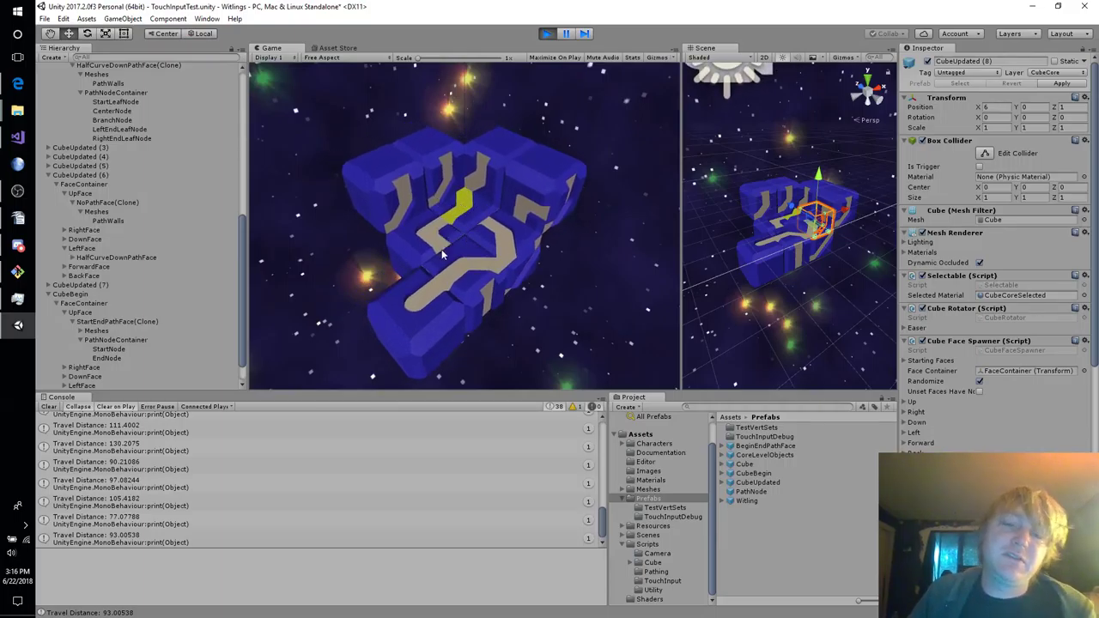
{"action": "left_click_drag", "start_coordinate": [442, 254], "coordinate": [493, 250]}
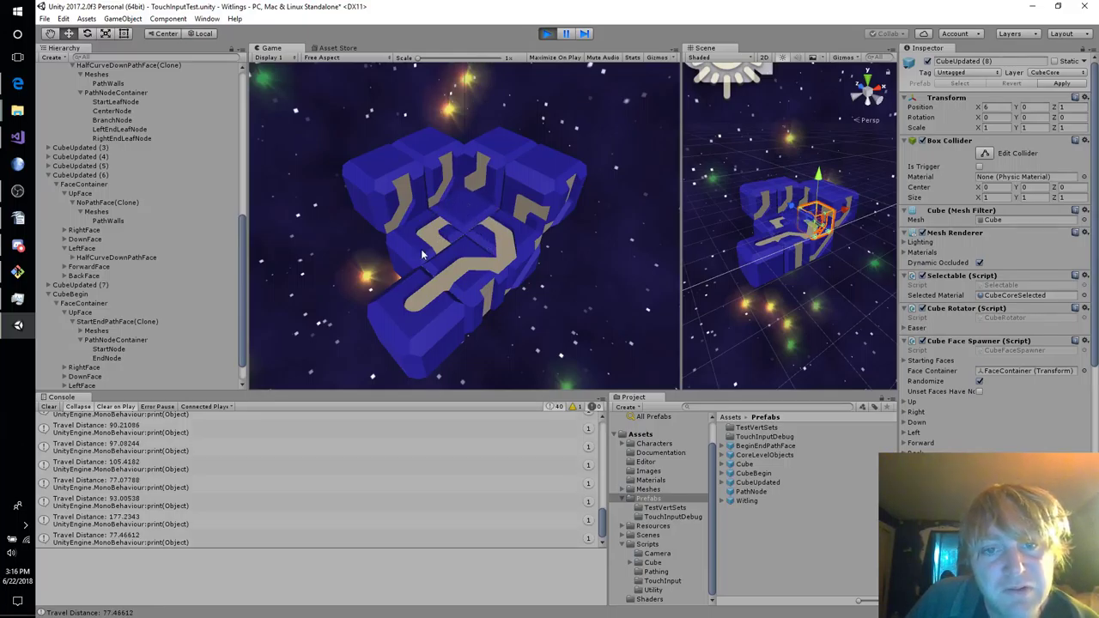
{"action": "left_click_drag", "start_coordinate": [421, 250], "coordinate": [427, 176]}
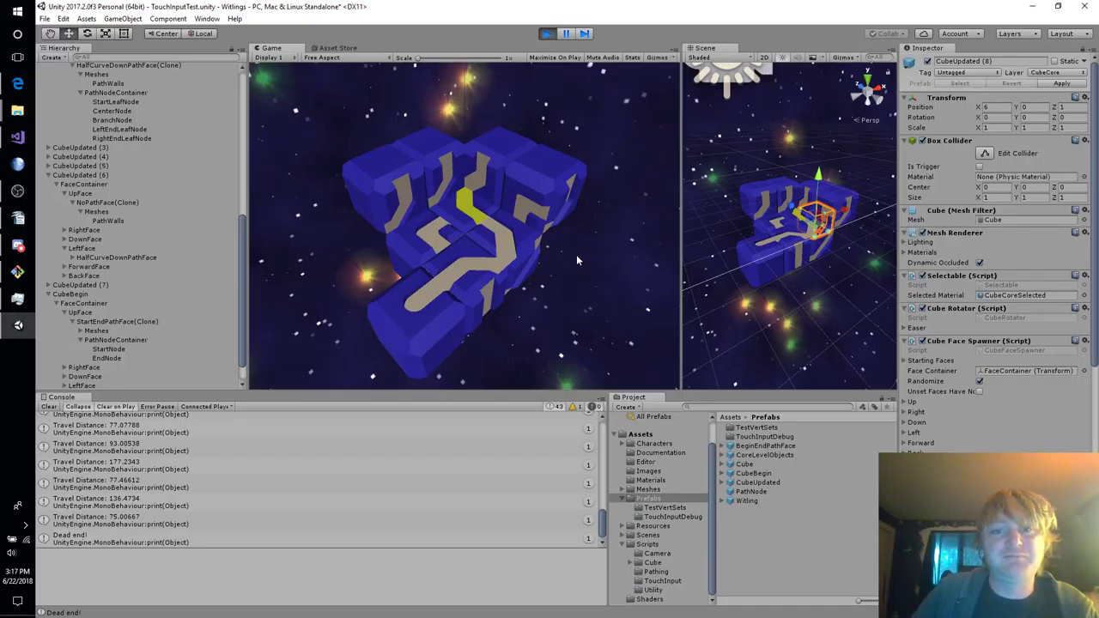
Examine in the scene how the path faces on the upper and lower cubes line up, and stop the game.
{"action": "right_click_drag", "start_coordinate": [828, 287], "coordinate": [676, 271]}
{"action": "key", "text": "d"}
{"action": "key", "text": "w"}
{"action": "left_click_drag", "start_coordinate": [676, 266], "coordinate": [740, 268], "text": "alt"}
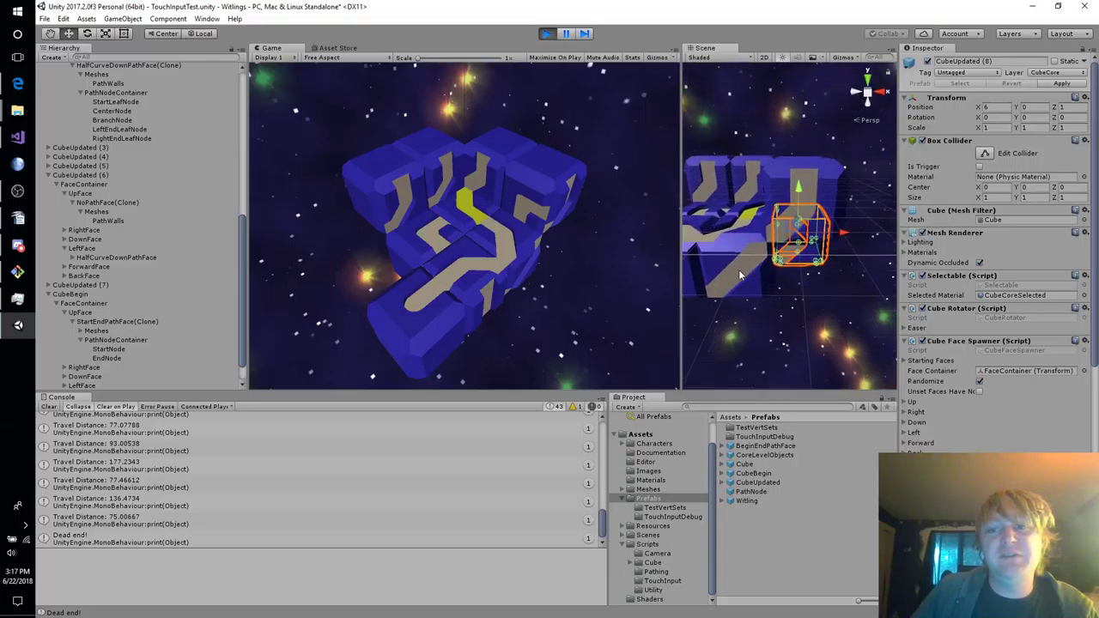
{"action": "left_click", "coordinate": [804, 192]}
{"action": "left_click", "coordinate": [743, 267]}
{"action": "left_click", "coordinate": [804, 194]}
{"action": "left_click", "coordinate": [734, 273]}
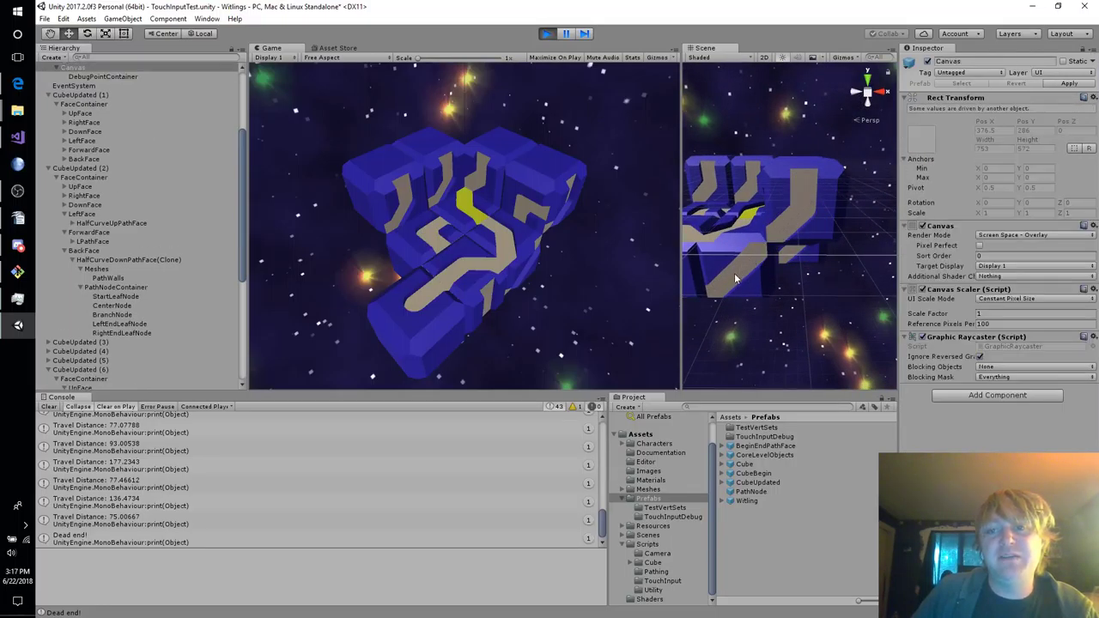
{"action": "left_click", "coordinate": [797, 197]}
{"action": "left_click", "coordinate": [746, 265]}
{"action": "left_click", "coordinate": [792, 203]}
{"action": "left_click", "coordinate": [746, 265]}
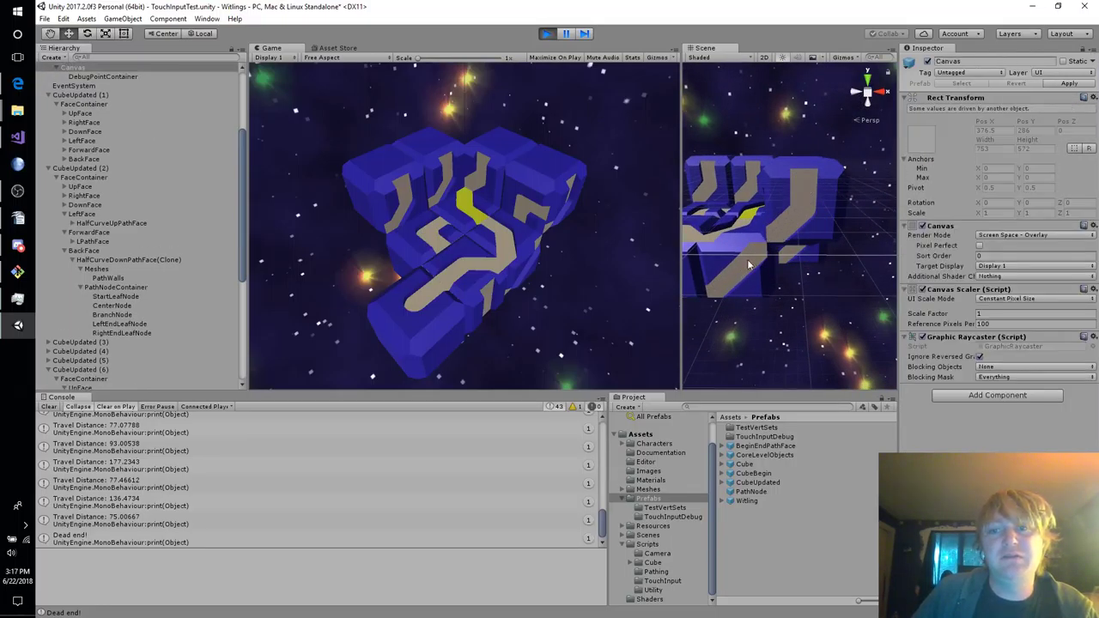
{"action": "left_click", "coordinate": [791, 203]}
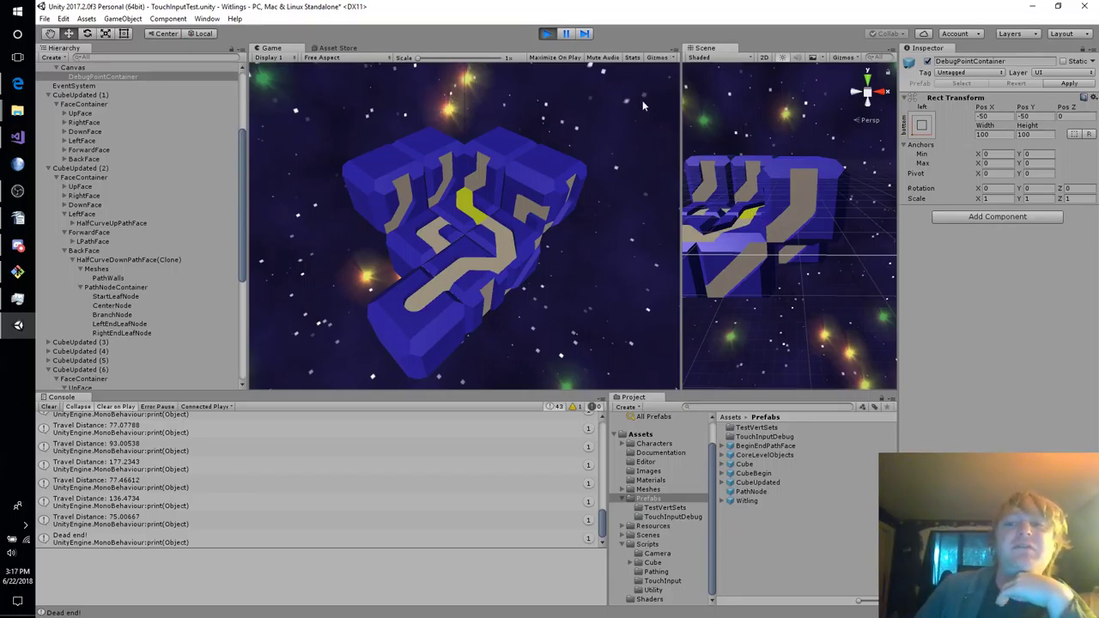
{"action": "left_click", "coordinate": [546, 34]}
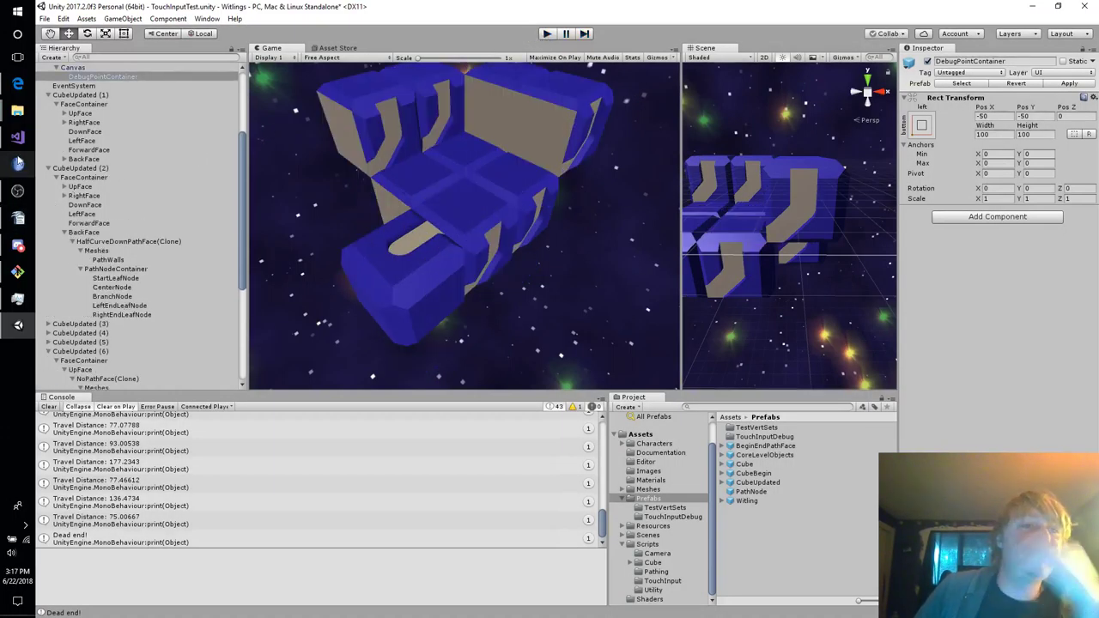
Switch to Visual Studio and open PathNode.cs from the Pathing folder under Assets/Scripts.
{"action": "left_click", "coordinate": [17, 137]}
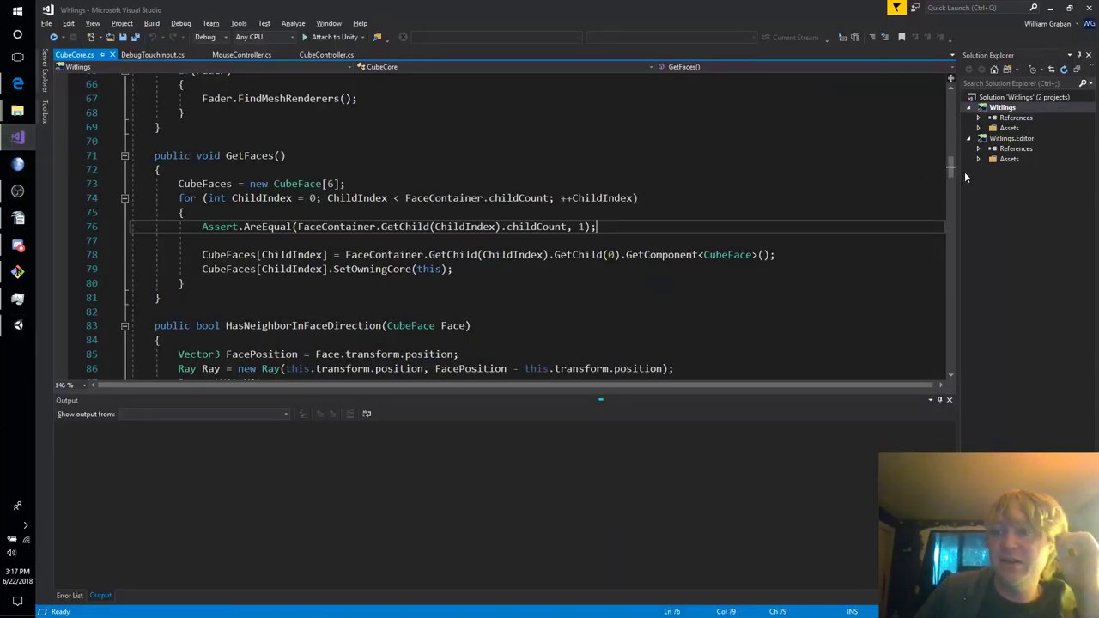
{"action": "left_click", "coordinate": [975, 133]}
{"action": "left_click", "coordinate": [979, 129]}
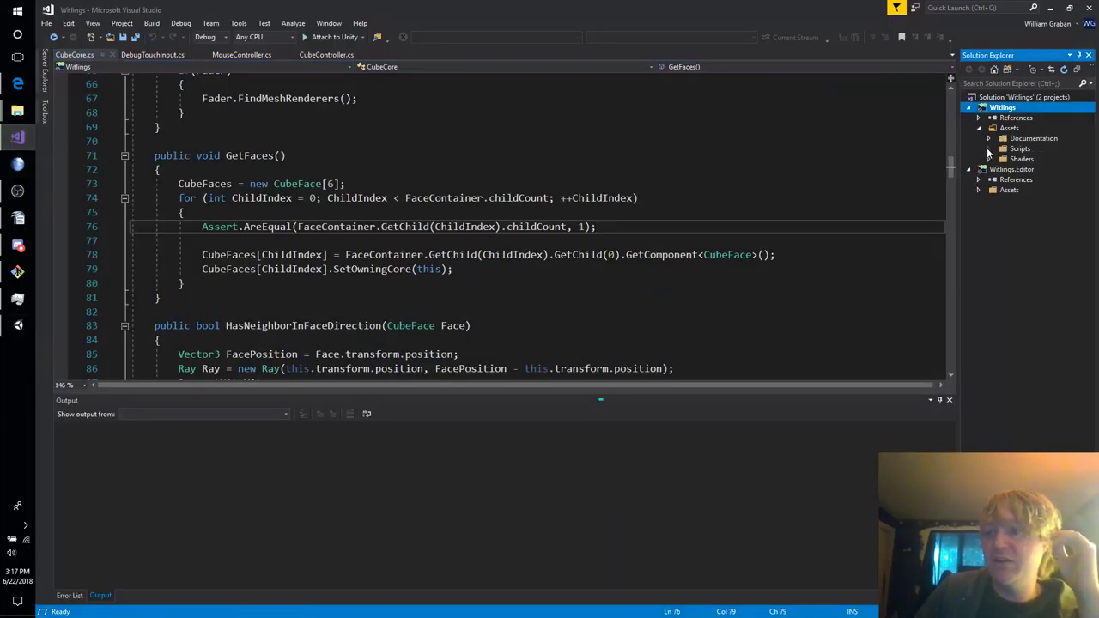
{"action": "left_click", "coordinate": [988, 148]}
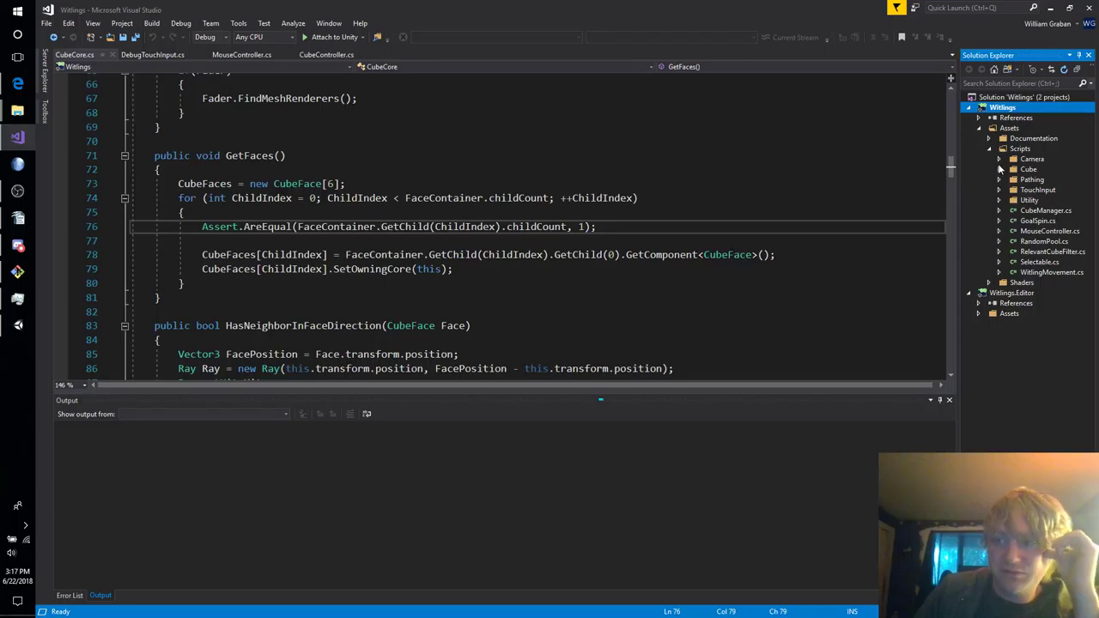
{"action": "left_click", "coordinate": [1000, 179]}
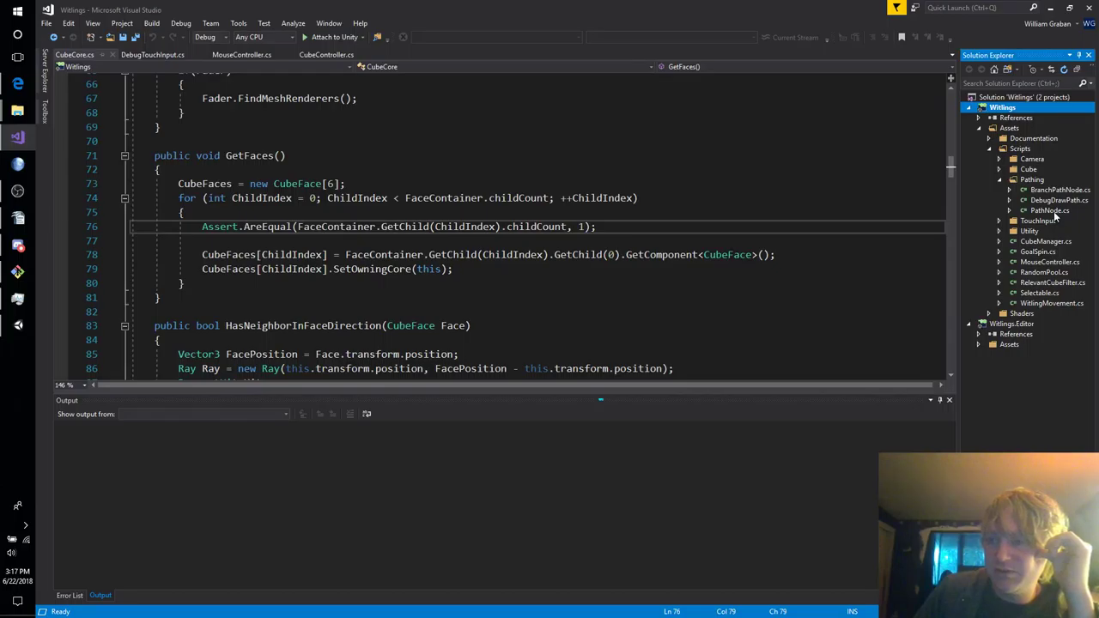
{"action": "double_click", "coordinate": [1051, 211]}
Read through ValidateLinkedPath in PathNode.cs, including the RemoveInvalidPathNodes call and the cases for one and two possible path node links.
{"action": "left_click", "coordinate": [519, 278]}
{"action": "scroll", "coordinate": [519, 262], "scroll_direction": "down", "scroll_amount": 1}
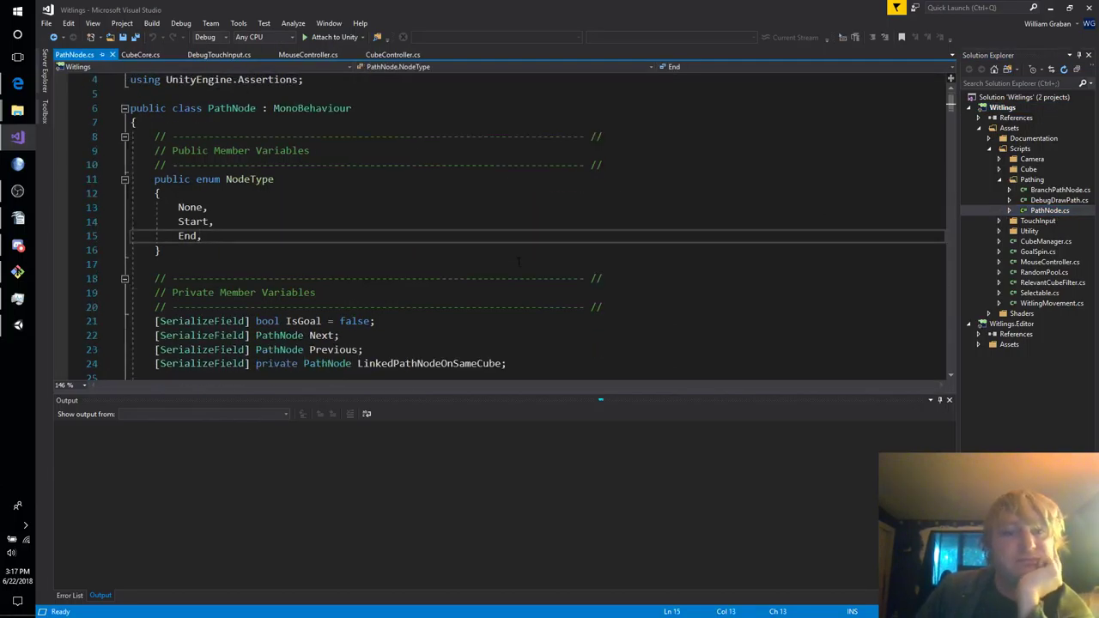
{"action": "scroll", "coordinate": [519, 261], "scroll_direction": "down", "scroll_amount": 5}
{"action": "scroll", "coordinate": [519, 263], "scroll_direction": "down", "scroll_amount": 4}
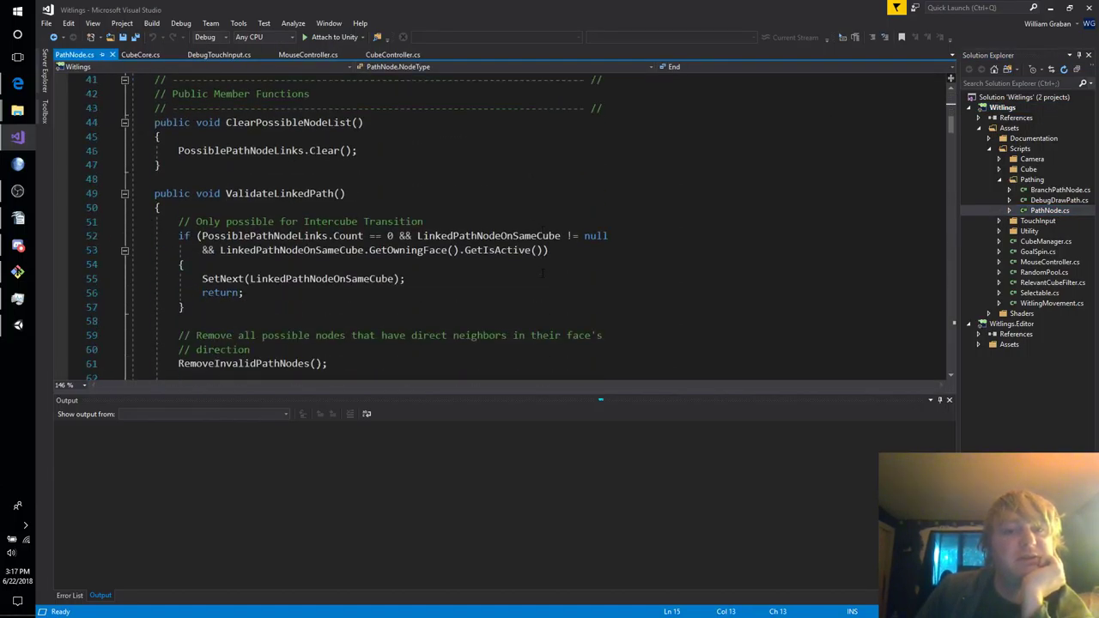
{"action": "scroll", "coordinate": [532, 286], "scroll_direction": "down", "scroll_amount": 2}
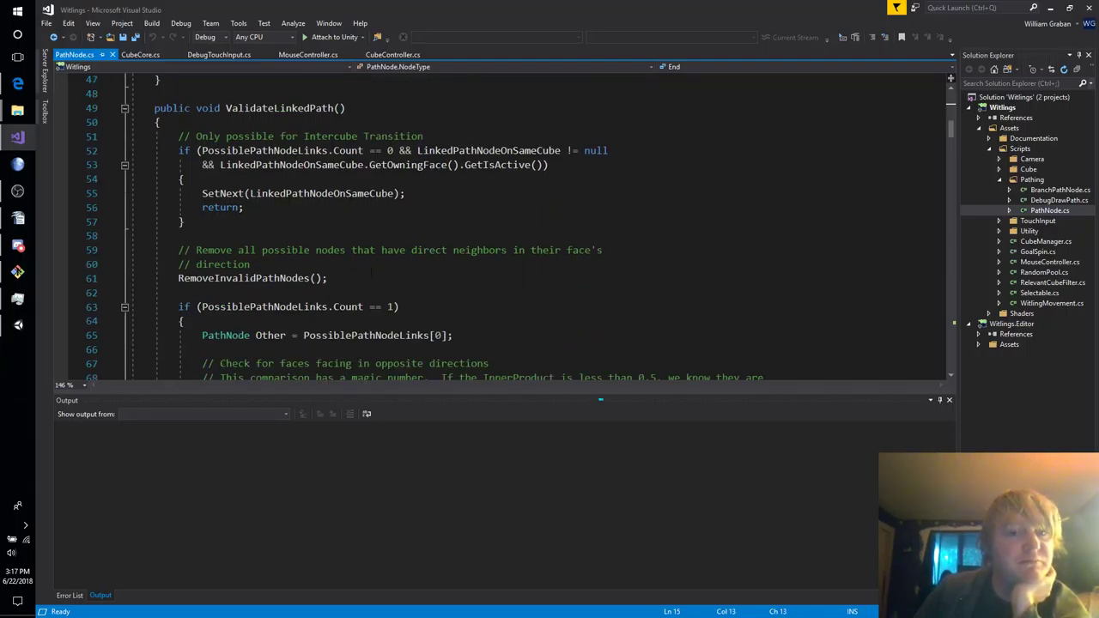
{"action": "left_click", "coordinate": [358, 278]}
{"action": "left_click_drag", "start_coordinate": [310, 278], "coordinate": [178, 279]}
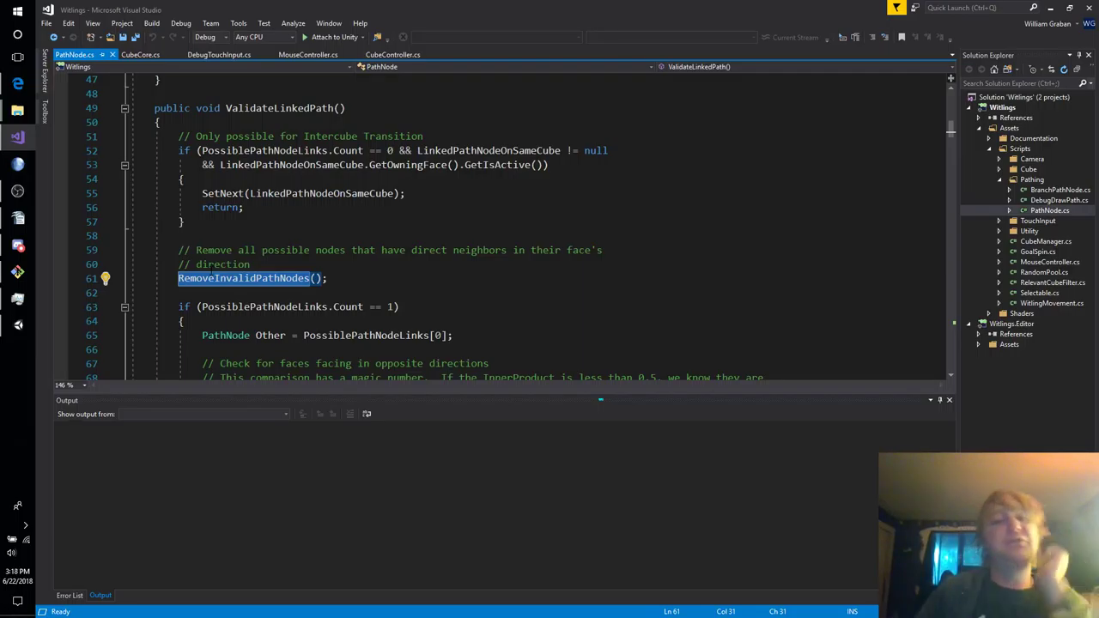
{"action": "scroll", "coordinate": [515, 203], "scroll_direction": "down", "scroll_amount": 5}
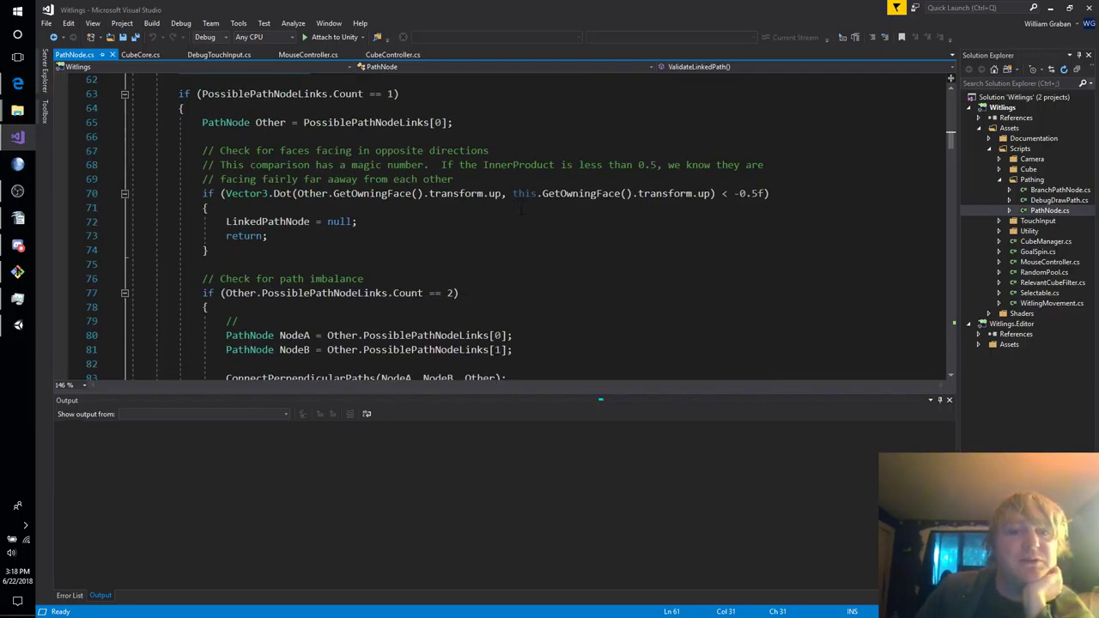
{"action": "scroll", "coordinate": [521, 210], "scroll_direction": "down", "scroll_amount": 4}
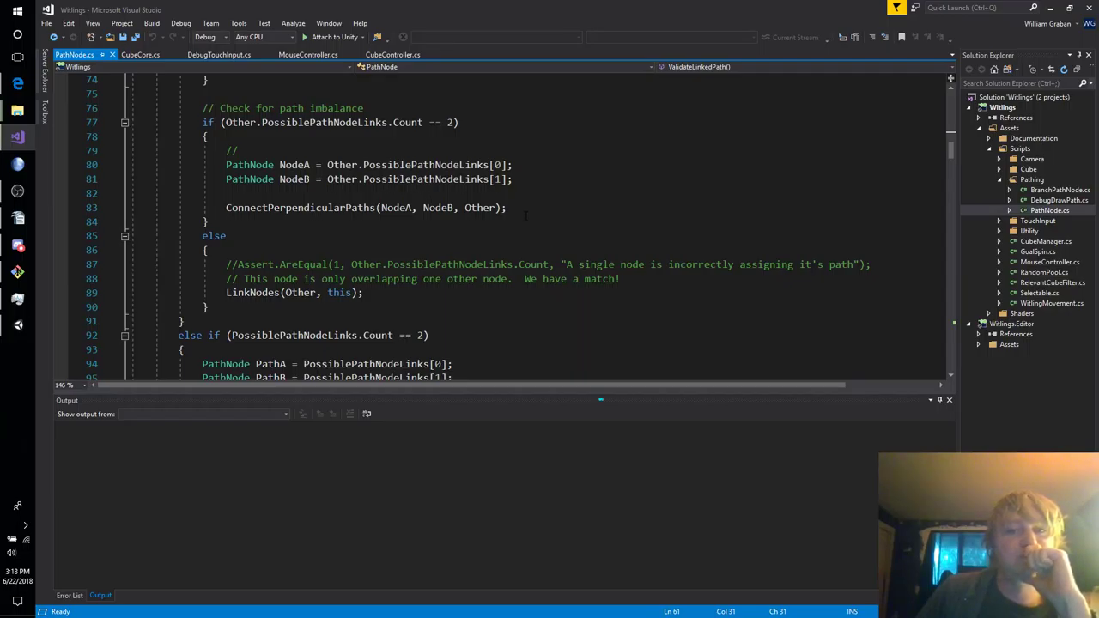
{"action": "scroll", "coordinate": [526, 216], "scroll_direction": "down", "scroll_amount": 4}
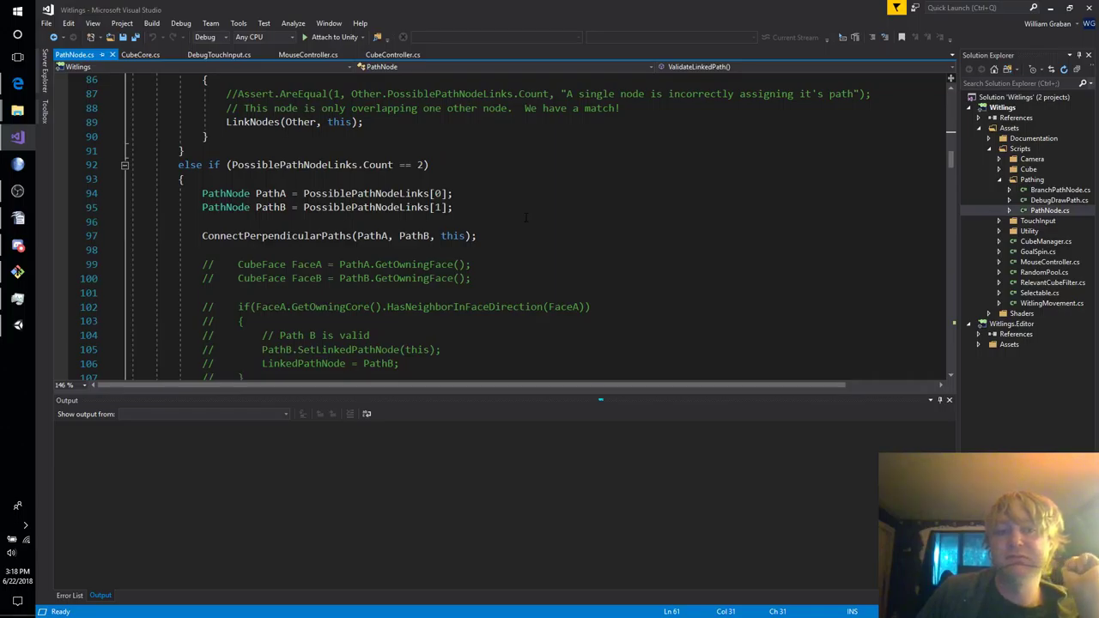
Review the ConnectPerpendicularPaths call and the code above it in PathNode.cs, and switch to the Unity editor.
{"action": "mouse_move", "coordinate": [298, 230]}
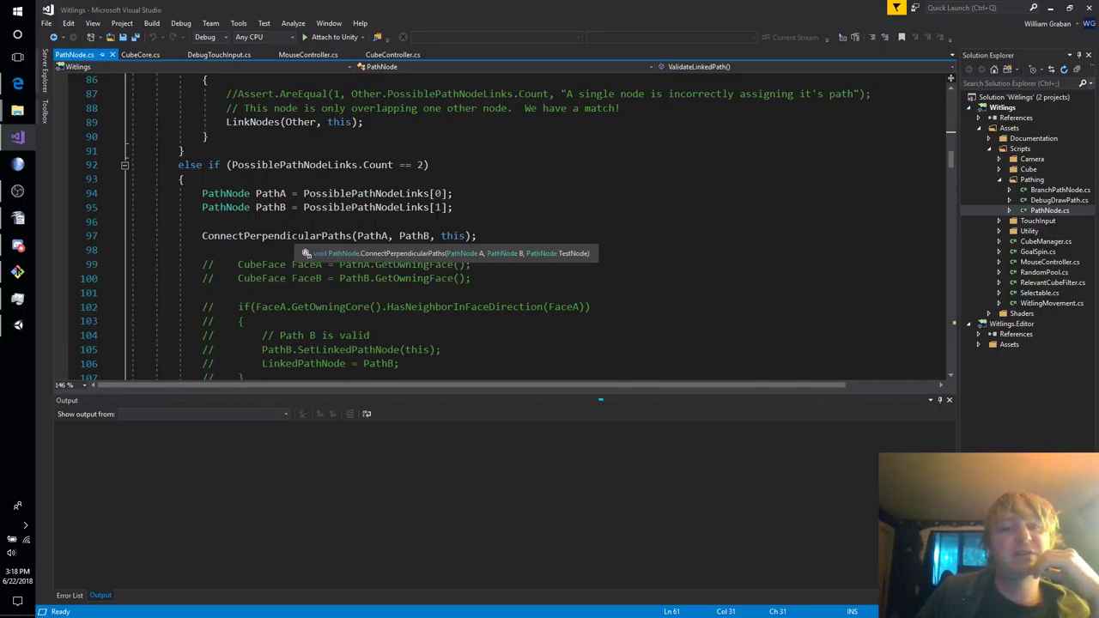
{"action": "scroll", "coordinate": [301, 244], "scroll_direction": "up", "scroll_amount": 10}
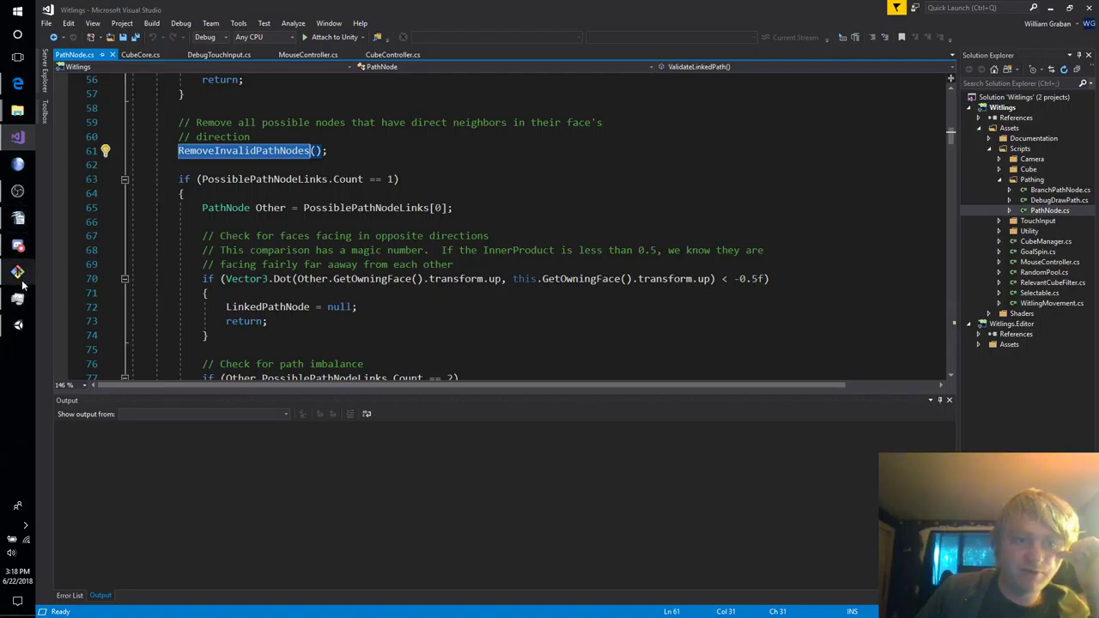
{"action": "left_click", "coordinate": [18, 325]}
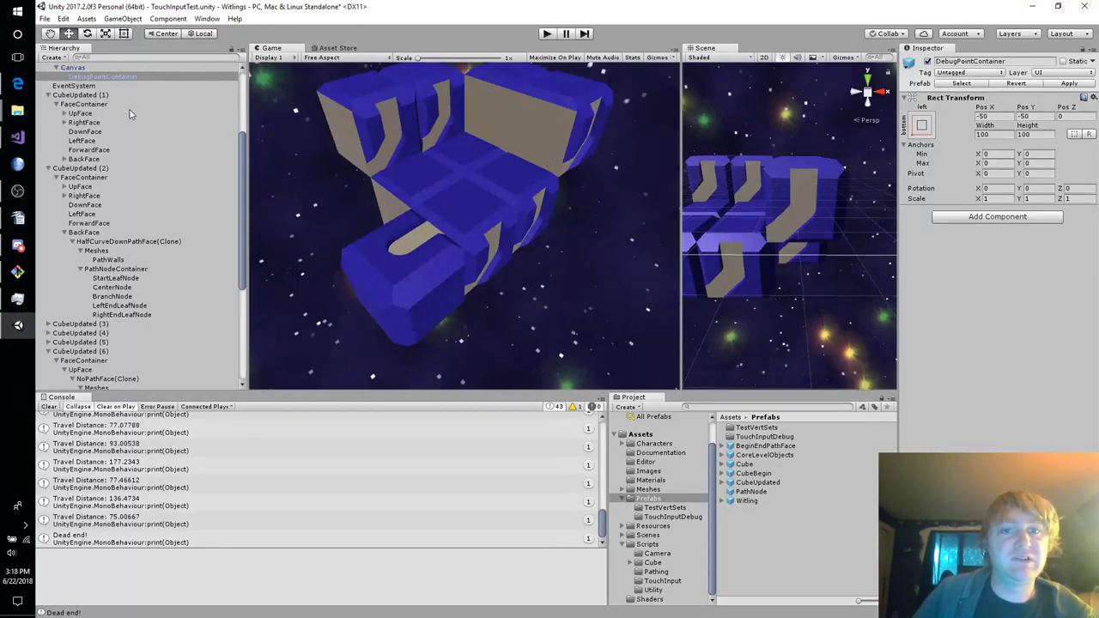
Focus the scene on CubeUpdated (1) and collapse the CubeUpdated (1) and CubeUpdated (2) entries in the hierarchy.
{"action": "left_click", "coordinate": [111, 96]}
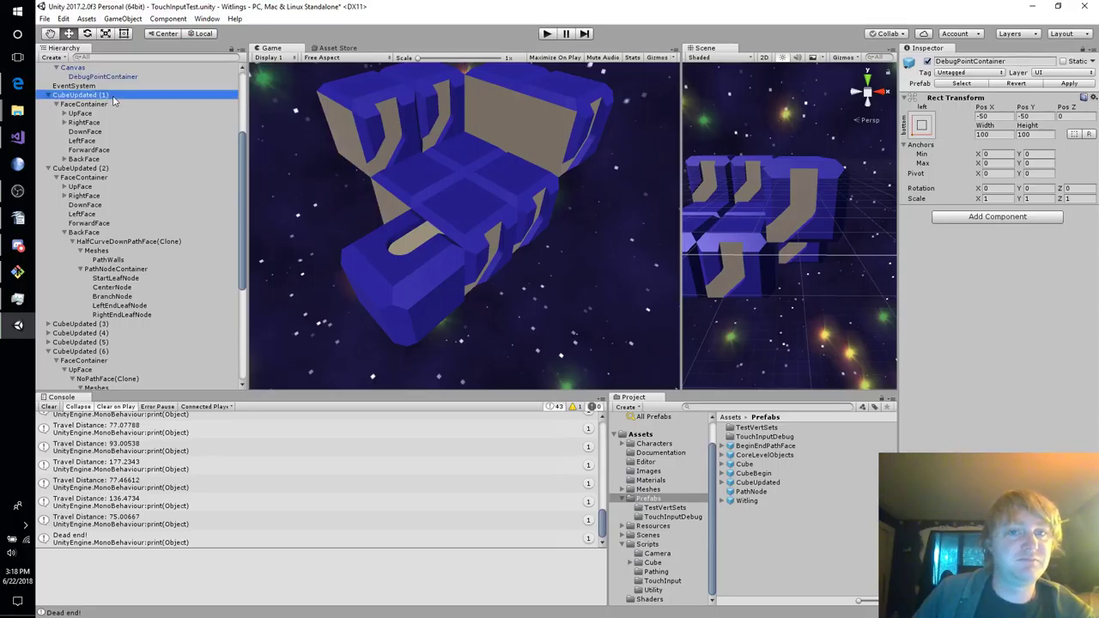
{"action": "key", "text": "f"}
{"action": "left_click_drag", "start_coordinate": [797, 278], "coordinate": [816, 281], "text": "alt"}
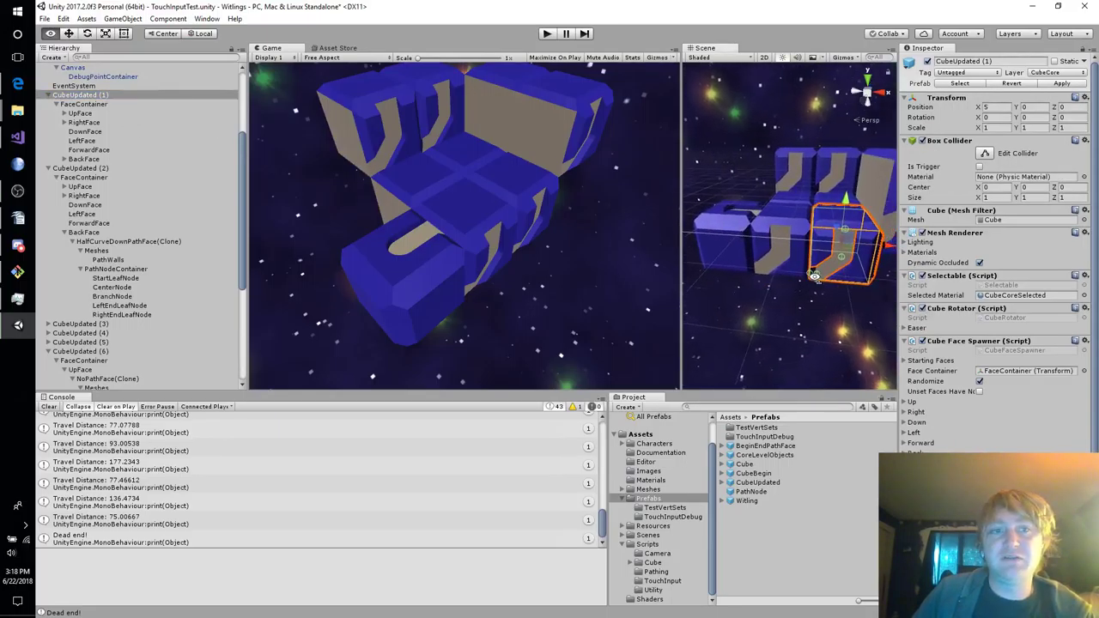
{"action": "left_click", "coordinate": [48, 95]}
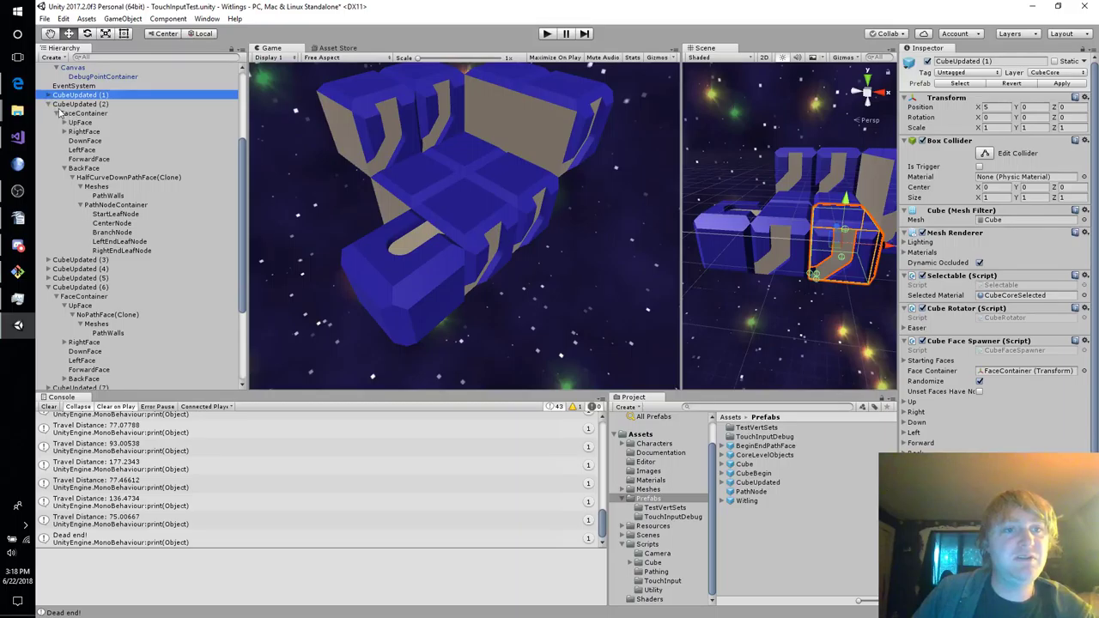
{"action": "left_click", "coordinate": [65, 105]}
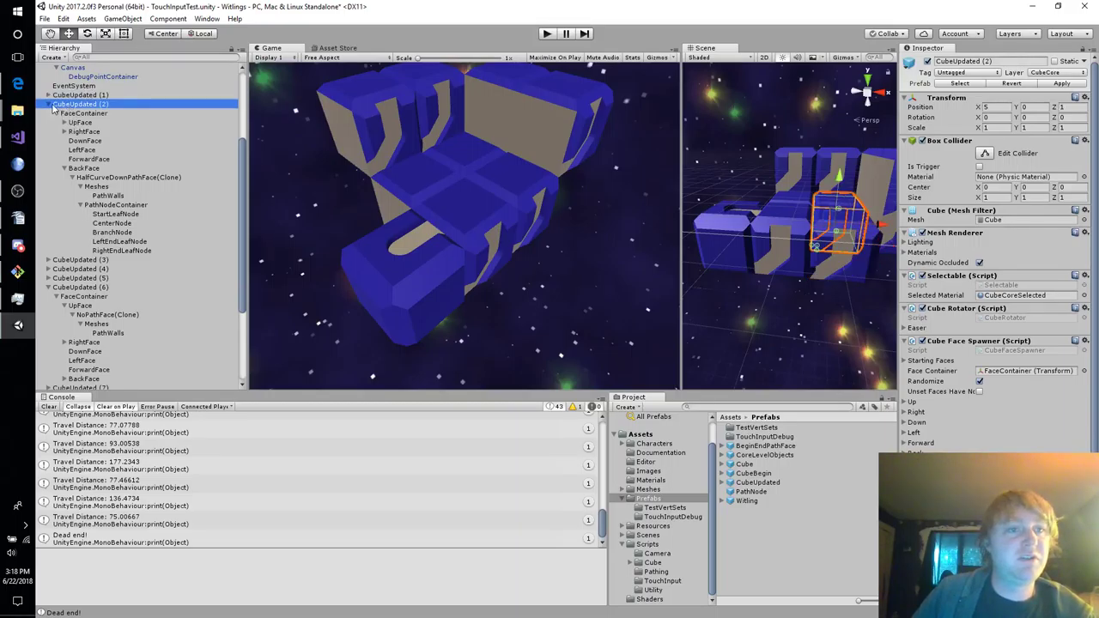
{"action": "left_click", "coordinate": [49, 105]}
Deactivate the cubes CubeUpdated (2) through CubeUpdated (8) in the scene.
{"action": "scroll", "coordinate": [49, 162], "scroll_direction": "up", "scroll_amount": 3}
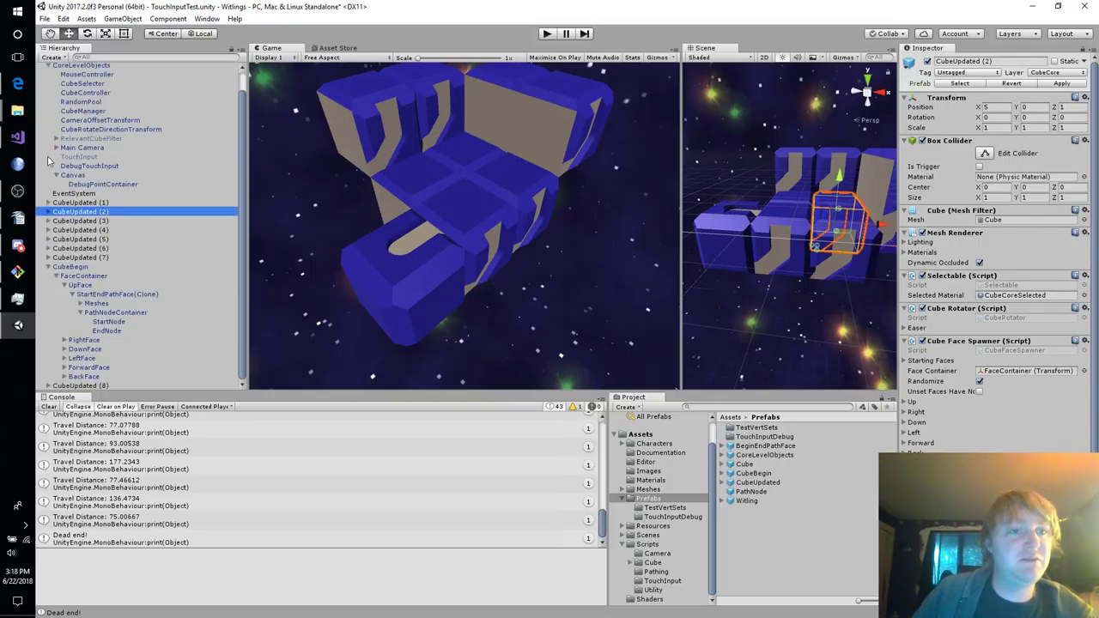
{"action": "left_click", "coordinate": [86, 258], "text": "shift"}
{"action": "left_click", "coordinate": [928, 61]}
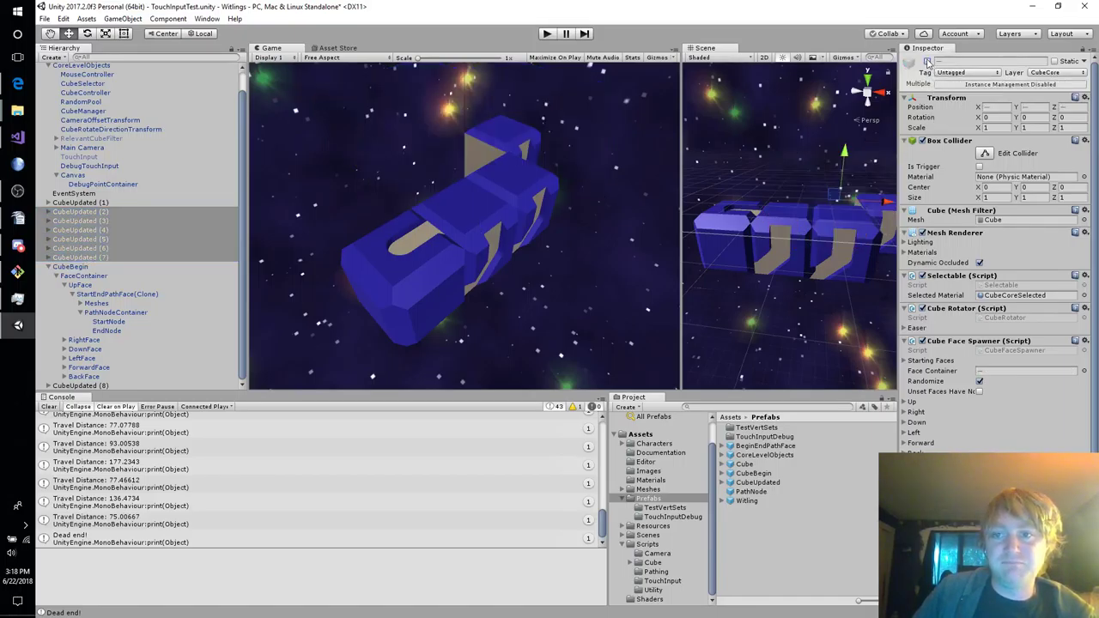
{"action": "left_click", "coordinate": [880, 228]}
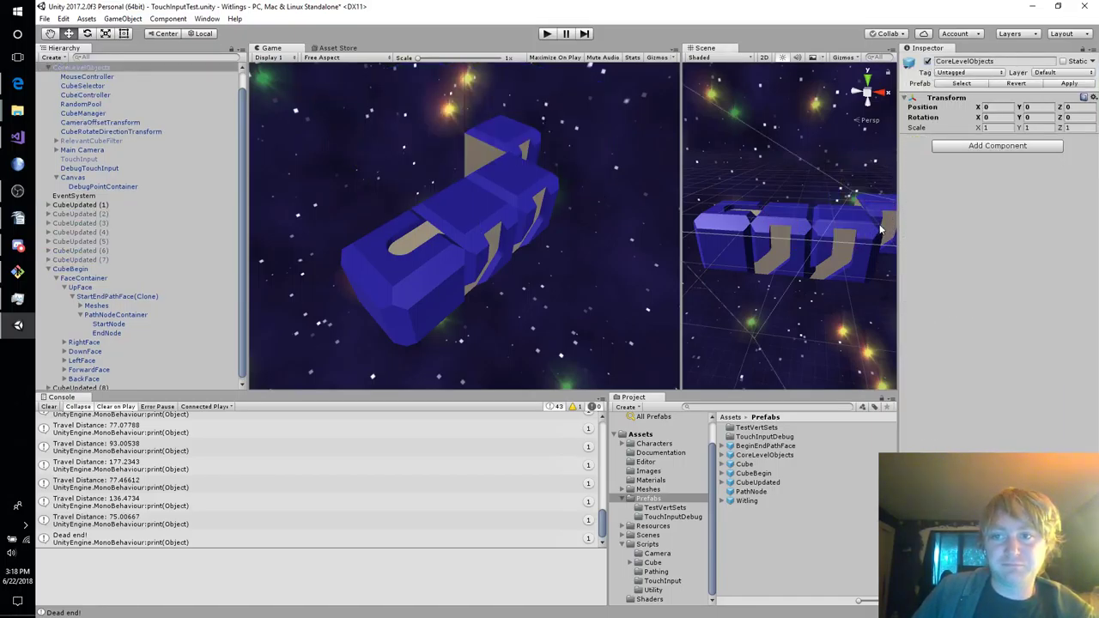
{"action": "left_click", "coordinate": [884, 226]}
{"action": "left_click", "coordinate": [876, 217]}
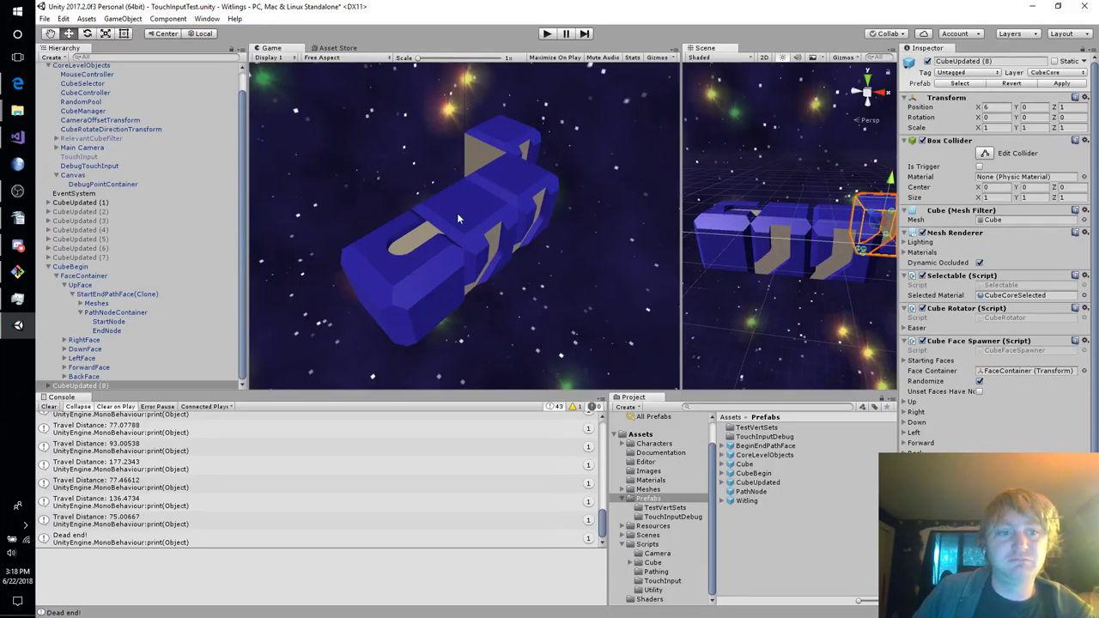
{"action": "left_click", "coordinate": [928, 62]}
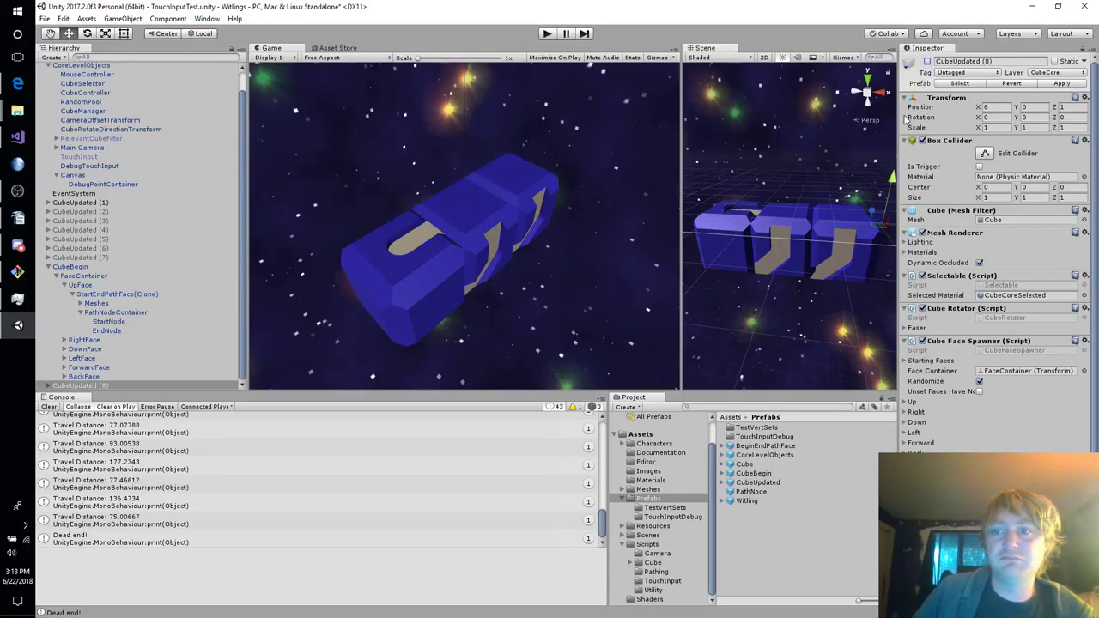
Raise CubeUpdated (1) one level by setting its Y position to 1.
{"action": "left_click", "coordinate": [839, 254]}
{"action": "left_click", "coordinate": [839, 255]}
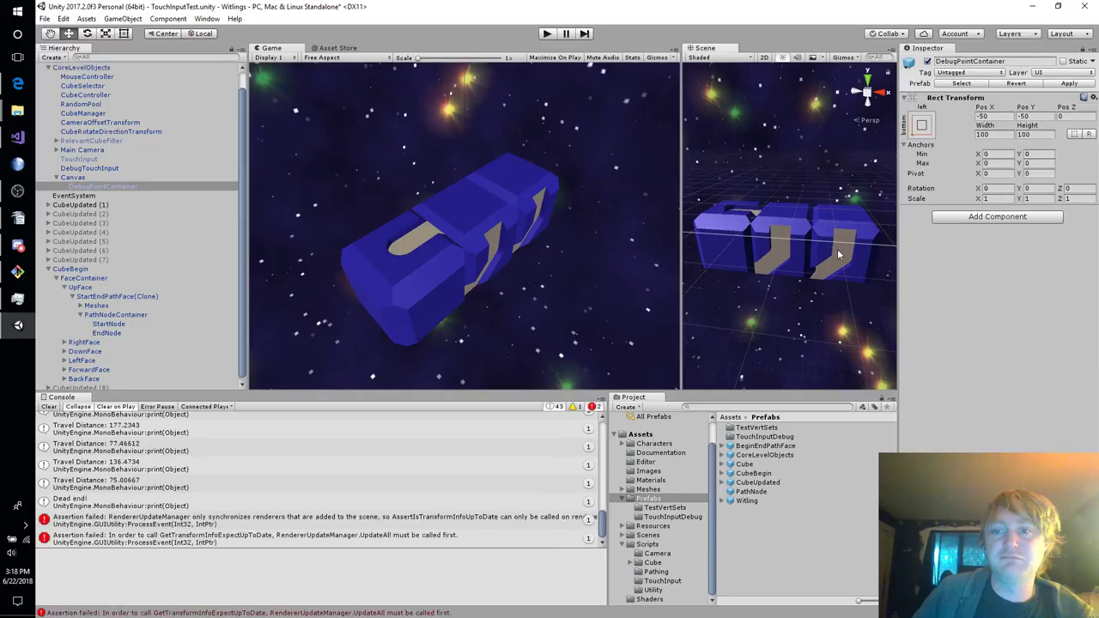
{"action": "left_click", "coordinate": [840, 254]}
{"action": "left_click_drag", "start_coordinate": [845, 199], "coordinate": [846, 158]}
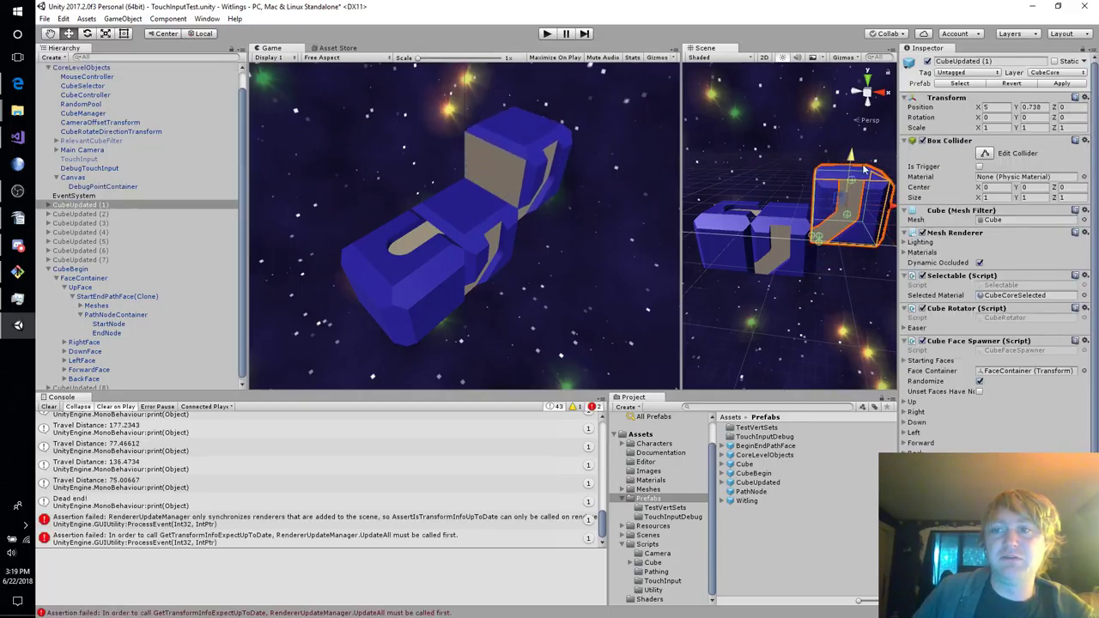
{"action": "left_click", "coordinate": [1041, 107]}
{"action": "type", "text": "1"}
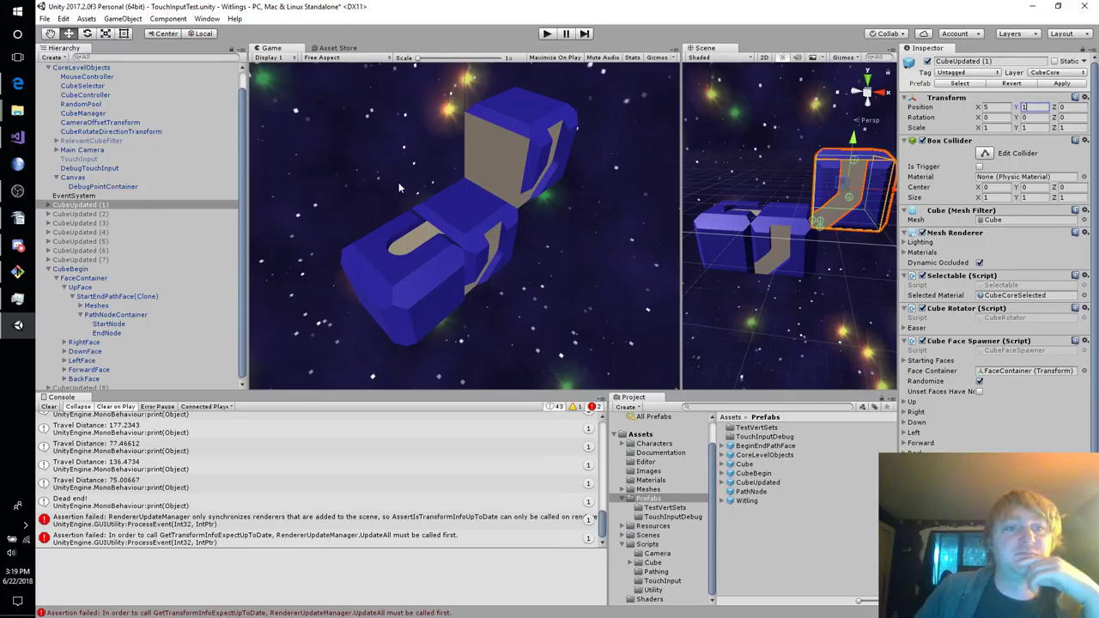
Group the Scene view with the Game view and set the path type of CubeUpdated (1)'s Left face to Straight.
{"action": "left_click", "coordinate": [47, 269]}
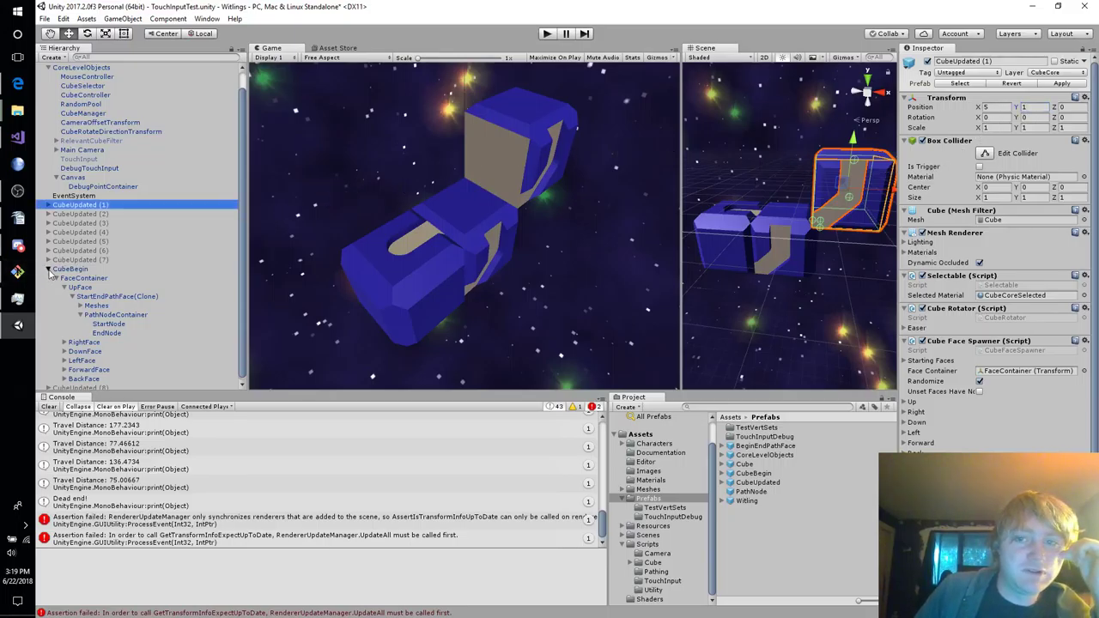
{"action": "left_click_drag", "start_coordinate": [702, 48], "coordinate": [330, 50]}
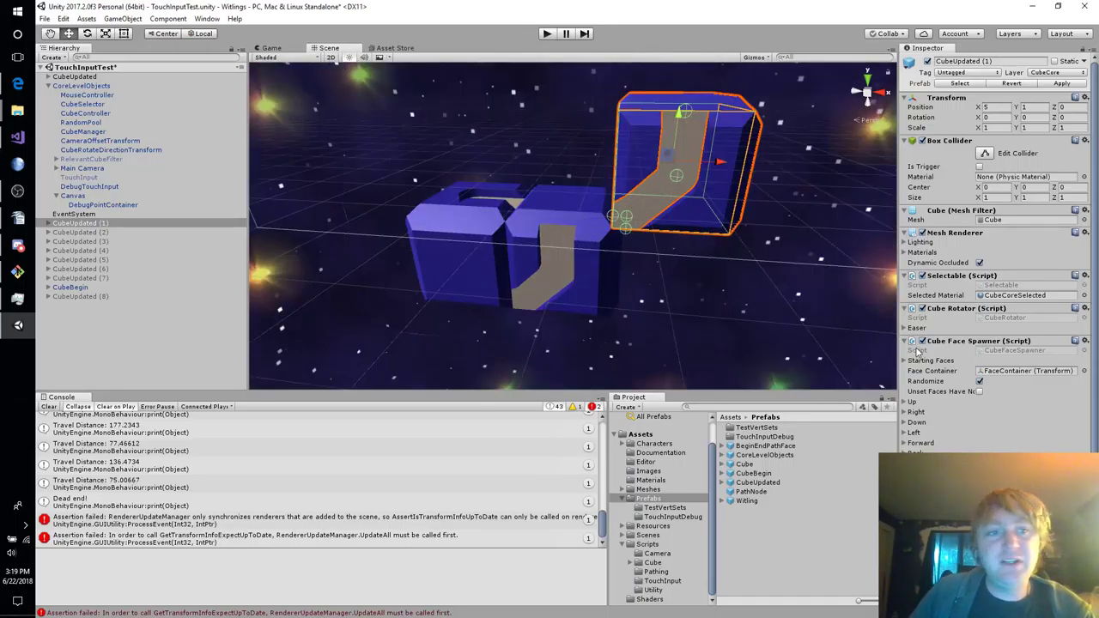
{"action": "left_click", "coordinate": [907, 432]}
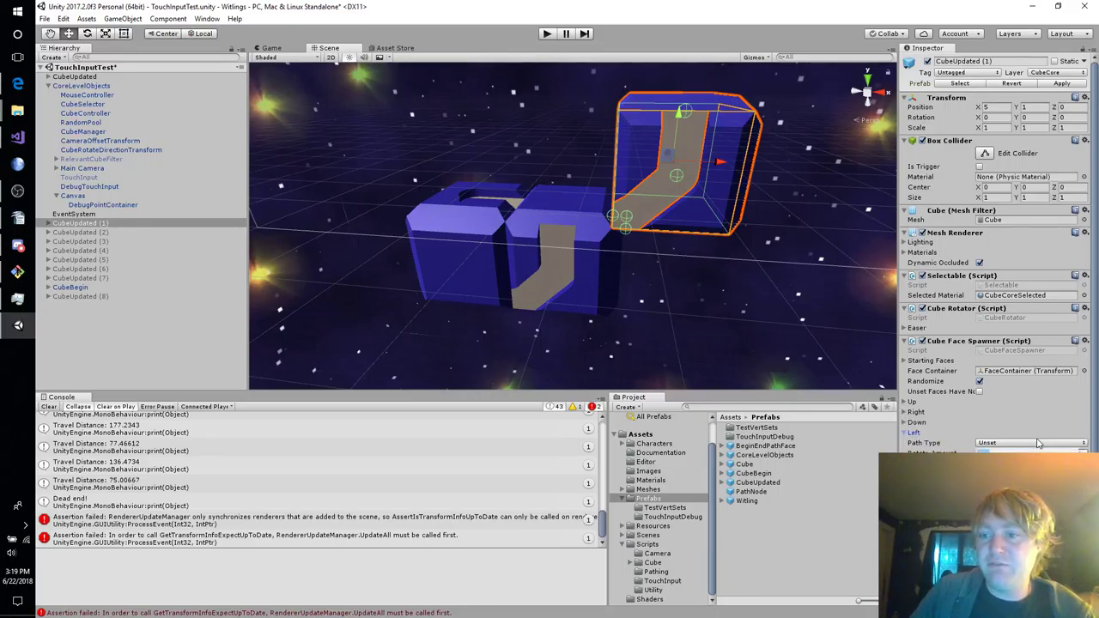
{"action": "left_click", "coordinate": [999, 469]}
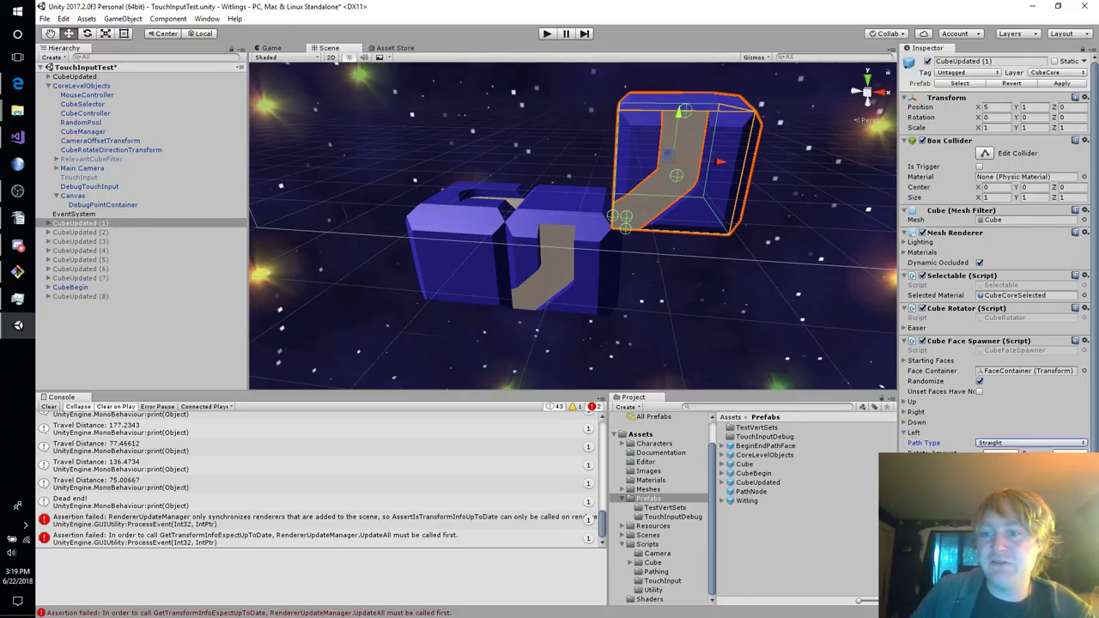
Place CubeUpdated directly above CubeUpdated (1) in the hierarchy and give its Up face a Straight path with rotate amount 0.
{"action": "left_click_drag", "start_coordinate": [369, 184], "coordinate": [601, 245], "text": "alt"}
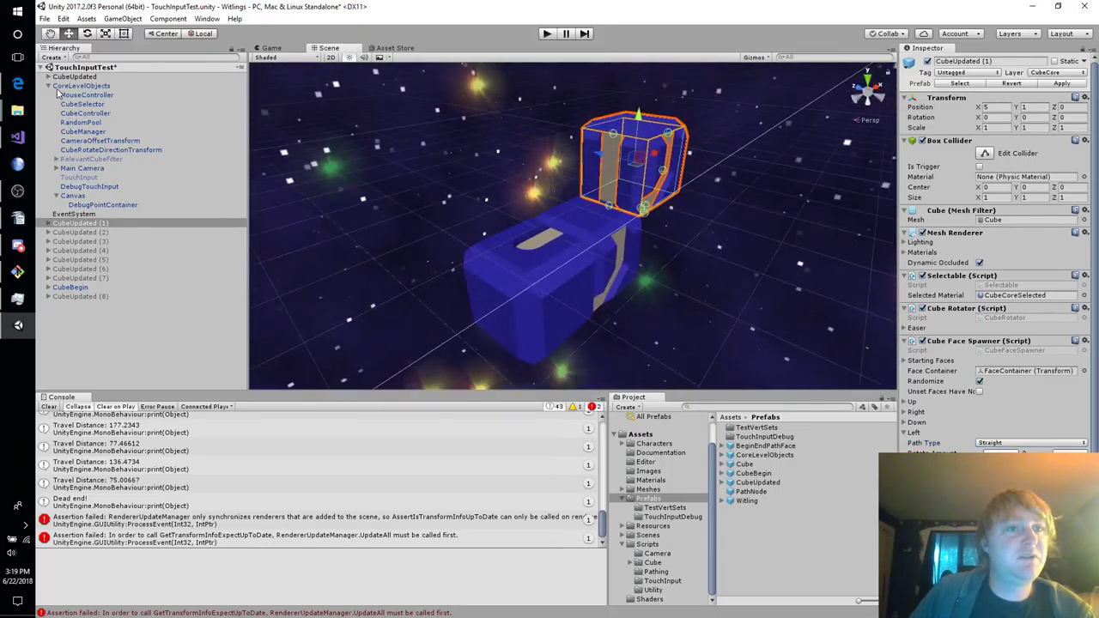
{"action": "left_click_drag", "start_coordinate": [74, 76], "coordinate": [84, 220]}
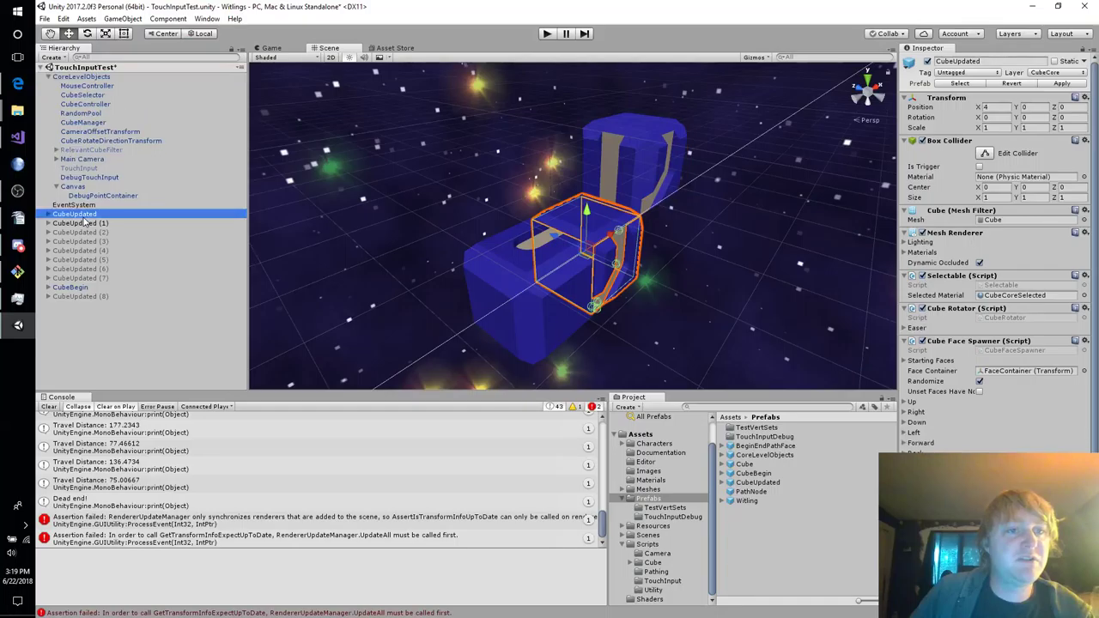
{"action": "left_click", "coordinate": [903, 403]}
{"action": "left_click", "coordinate": [997, 413]}
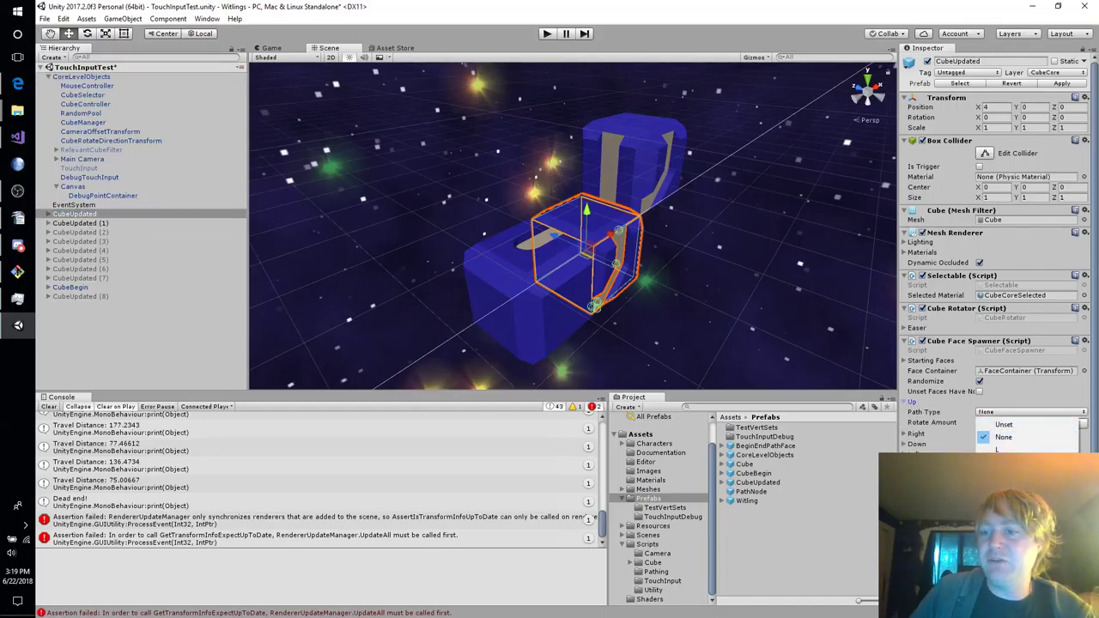
{"action": "left_click", "coordinate": [998, 452]}
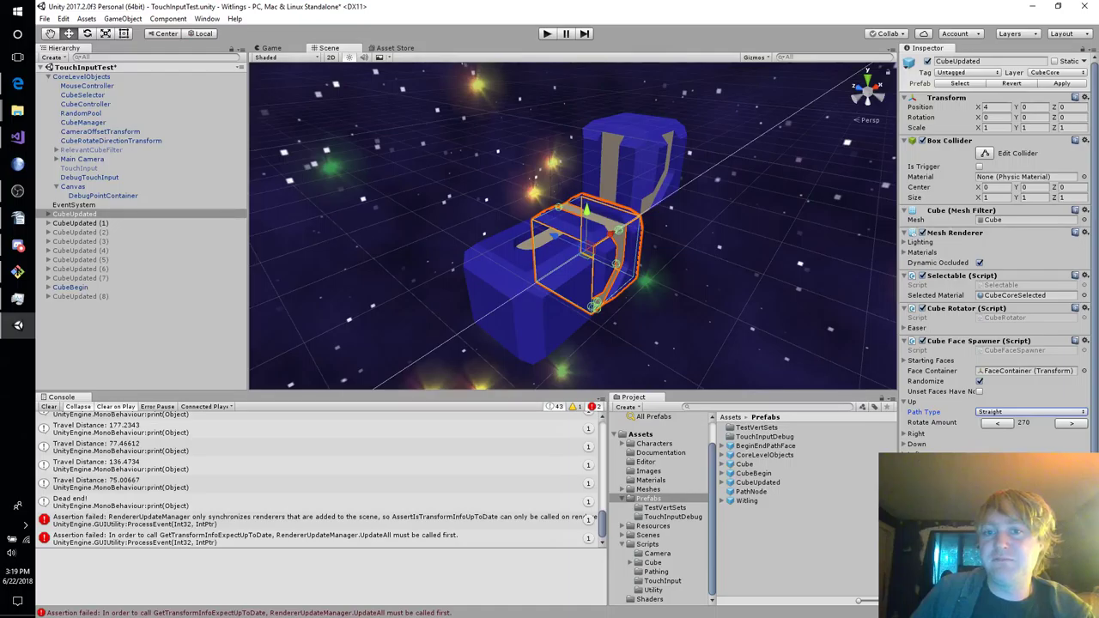
{"action": "left_click", "coordinate": [1061, 423]}
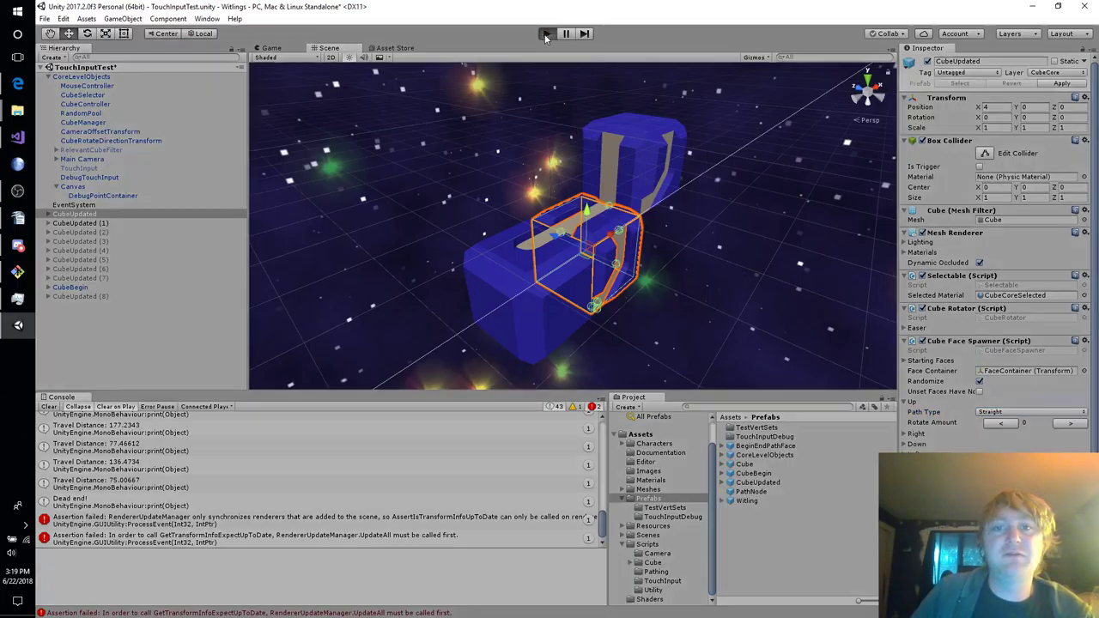
Run the game briefly to check the path across the three active cubes, and stop it.
{"action": "left_click", "coordinate": [547, 36]}
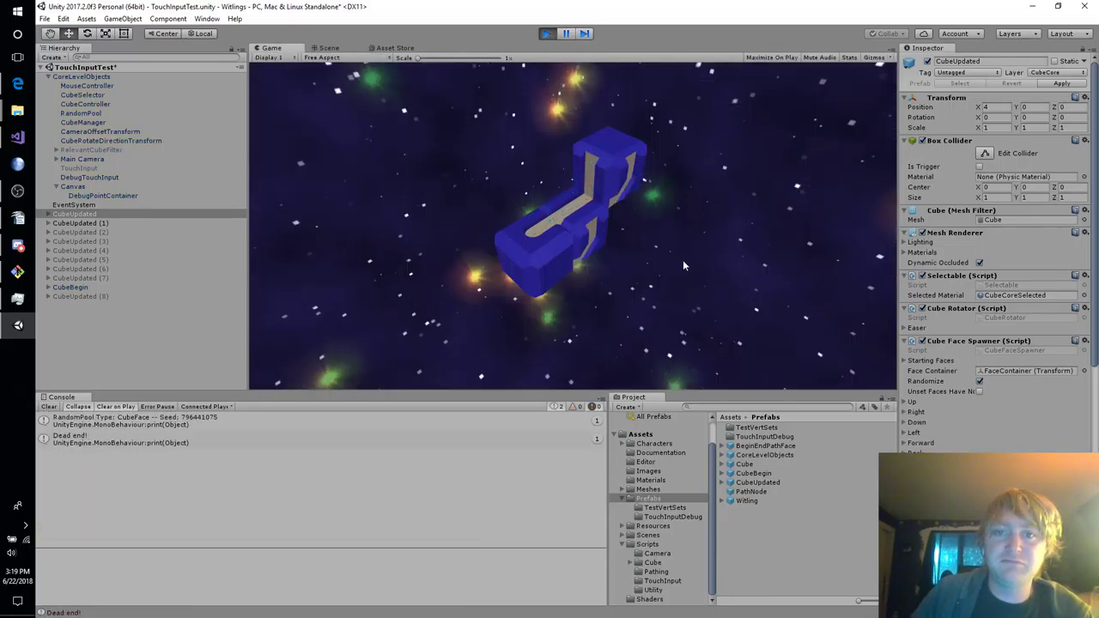
{"action": "left_click", "coordinate": [548, 36]}
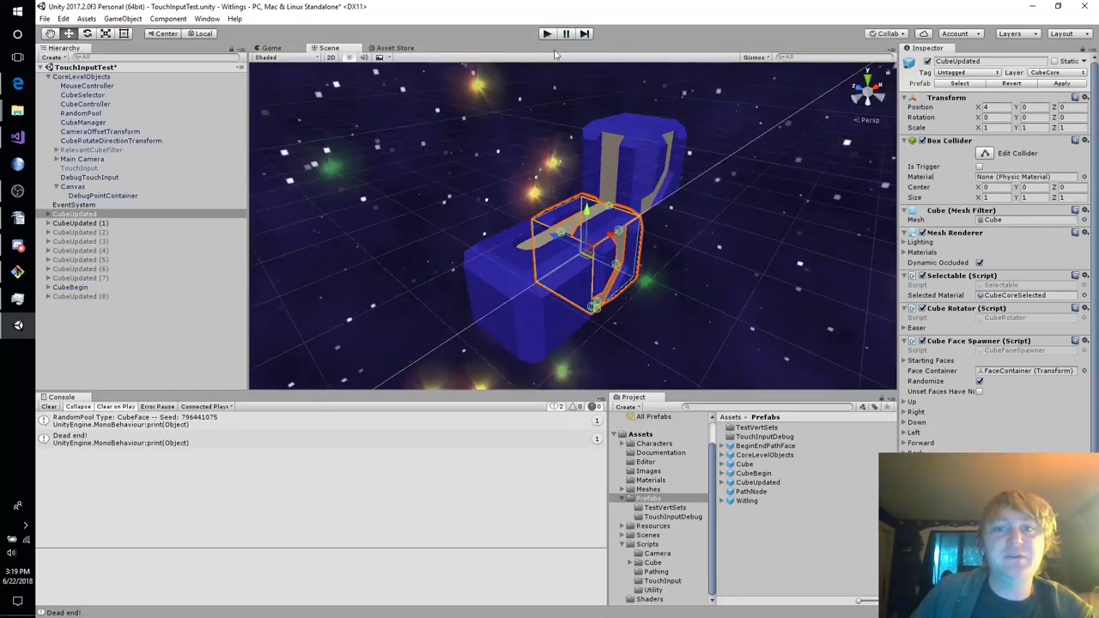
Set the path type of CubeUpdated's Right face to Straight and inspect that face beneath the raised cube.
{"action": "key", "text": "d"}
{"action": "right_click_drag", "start_coordinate": [735, 258], "coordinate": [590, 273]}
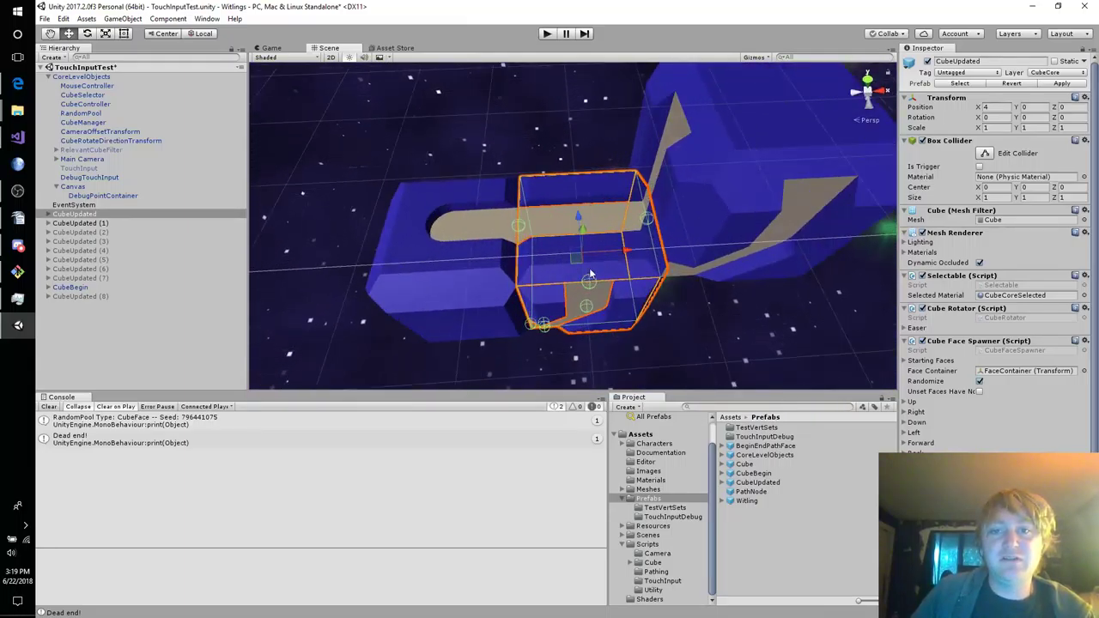
{"action": "left_click", "coordinate": [906, 412]}
{"action": "left_click", "coordinate": [986, 422]}
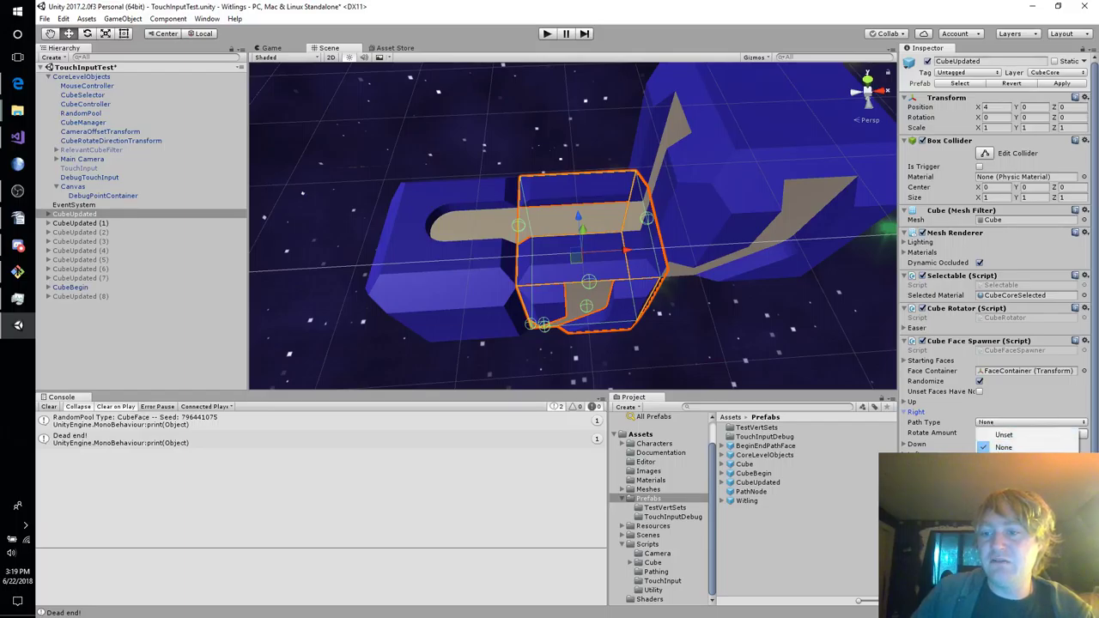
{"action": "left_click", "coordinate": [996, 459]}
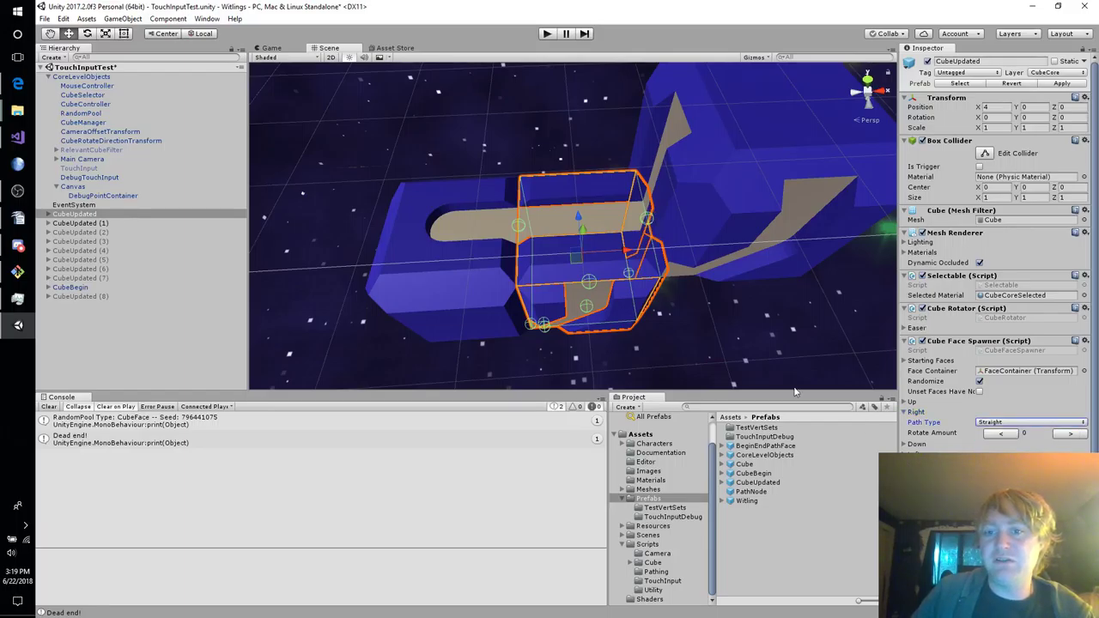
{"action": "left_click_drag", "start_coordinate": [721, 331], "coordinate": [624, 124], "text": "alt"}
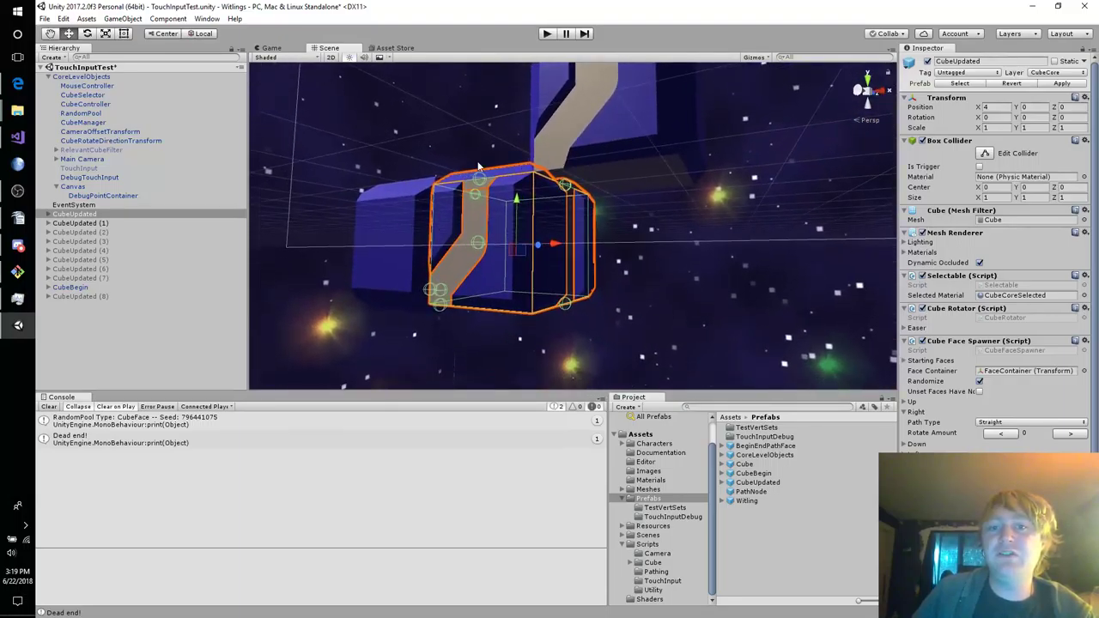
Run the game again and rotate the raised cube at the end of the path.
{"action": "left_click", "coordinate": [550, 36]}
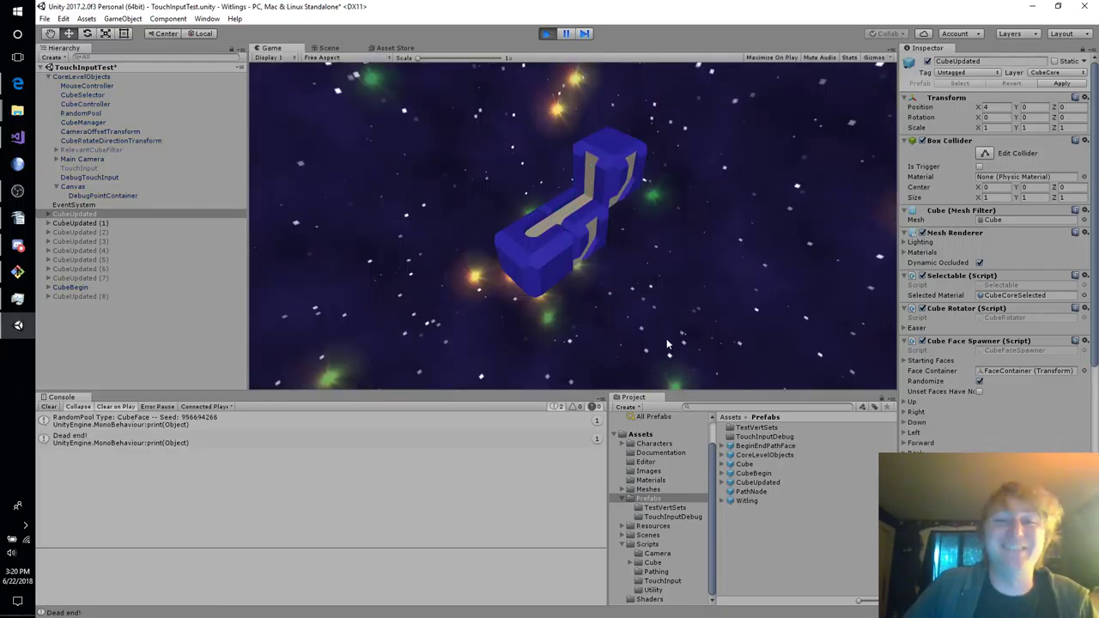
{"action": "left_click", "coordinate": [589, 186]}
{"action": "left_click_drag", "start_coordinate": [570, 243], "coordinate": [623, 190]}
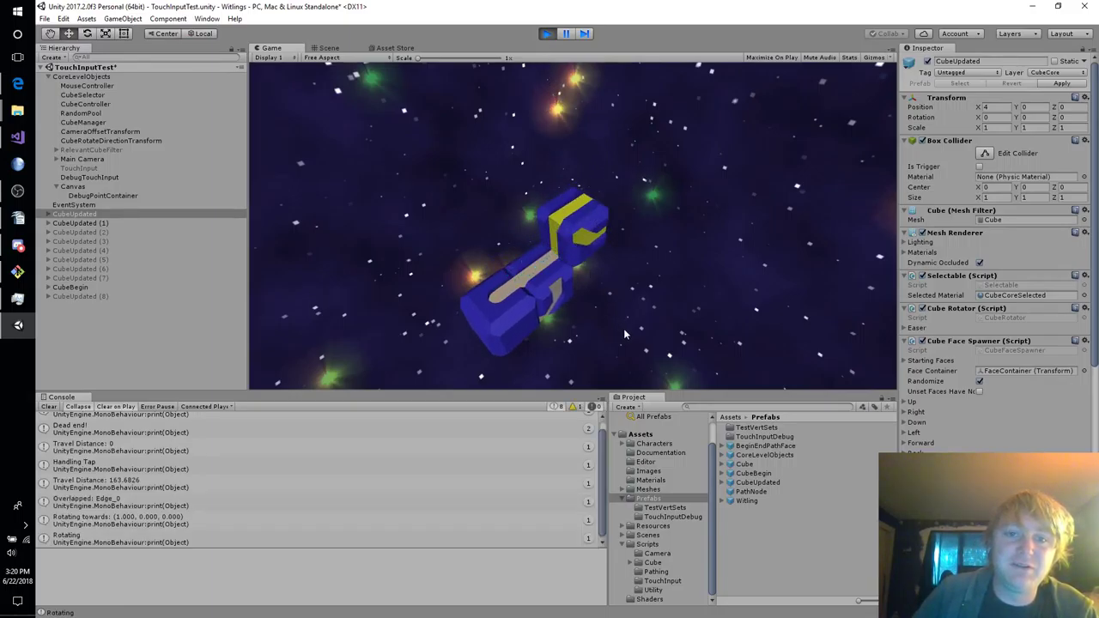
Dock the Scene view side by side with the Game view and turn off collapsing of identical console messages.
{"action": "left_click", "coordinate": [329, 49]}
{"action": "left_click_drag", "start_coordinate": [348, 57], "coordinate": [773, 258]}
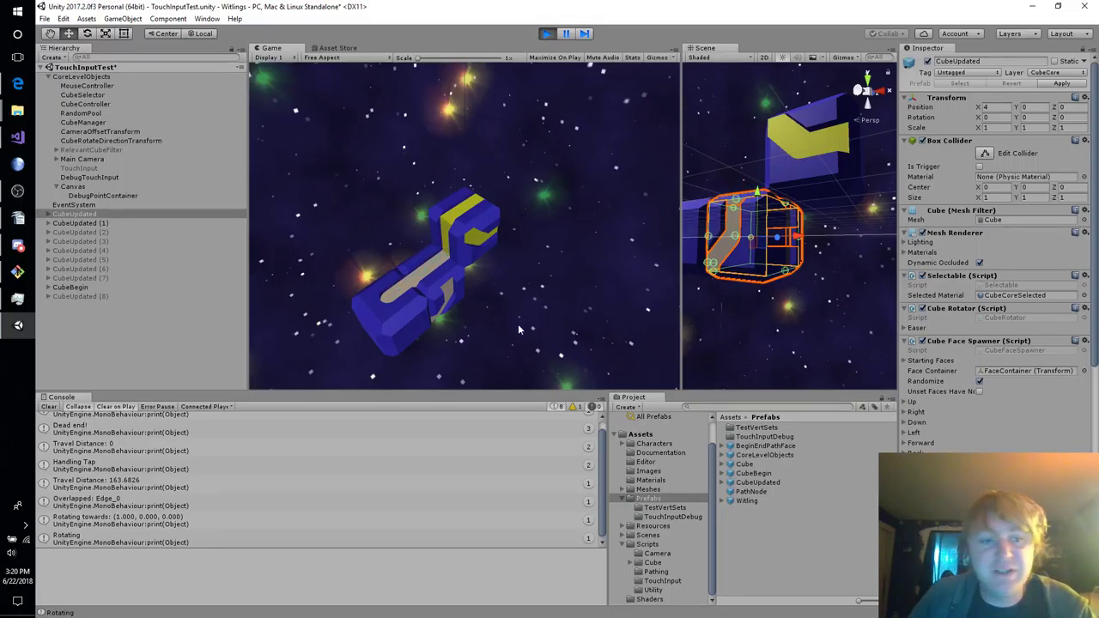
{"action": "scroll", "coordinate": [324, 450], "scroll_direction": "up", "scroll_amount": 1}
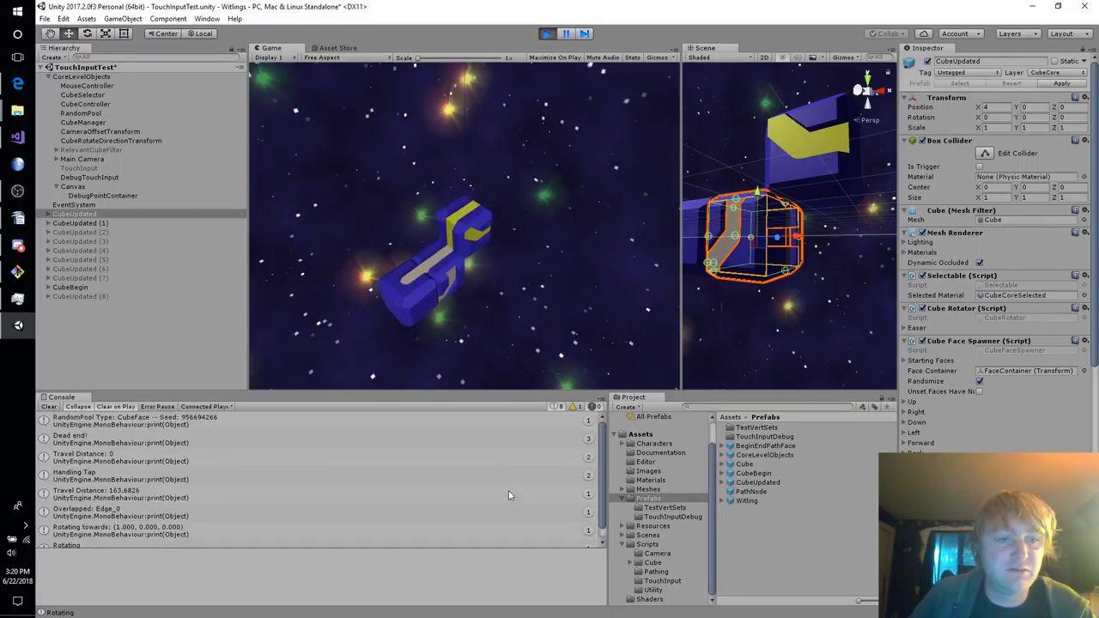
{"action": "left_click", "coordinate": [77, 407]}
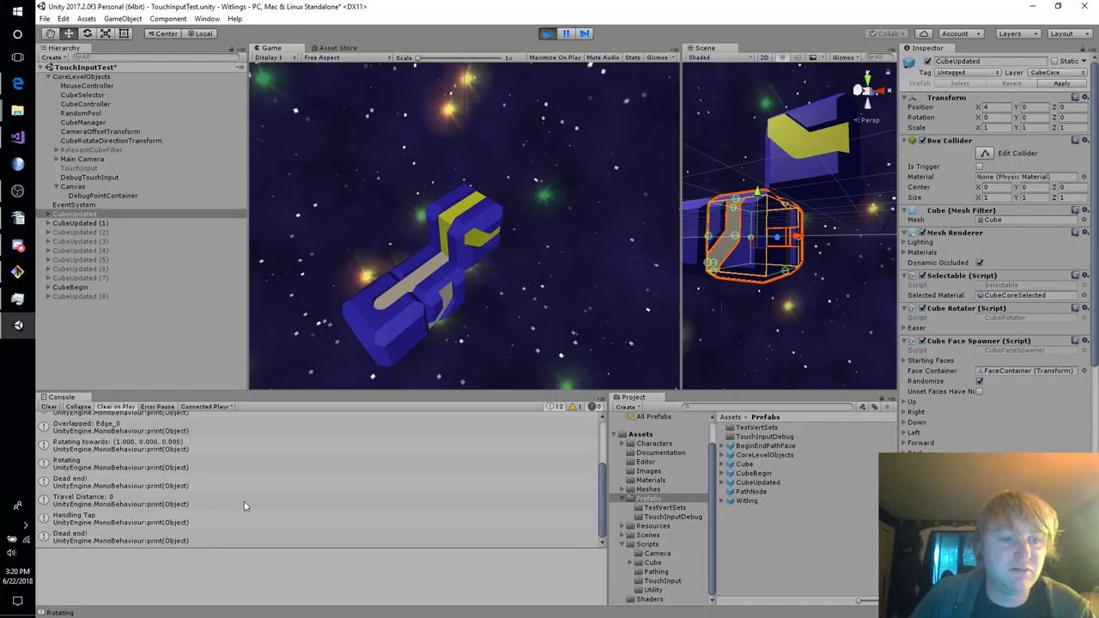
Open the source of the "Dead end!" console message, set a breakpoint on that print line in OnDeath, and attach the debugger to Unity.
{"action": "left_click", "coordinate": [453, 289]}
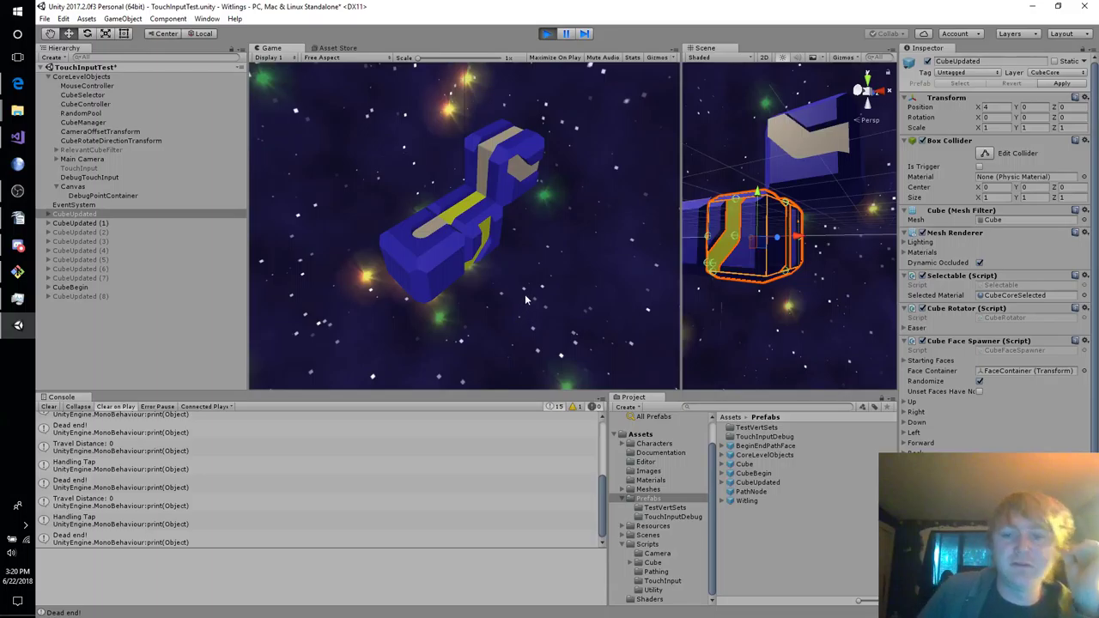
{"action": "double_click", "coordinate": [312, 537]}
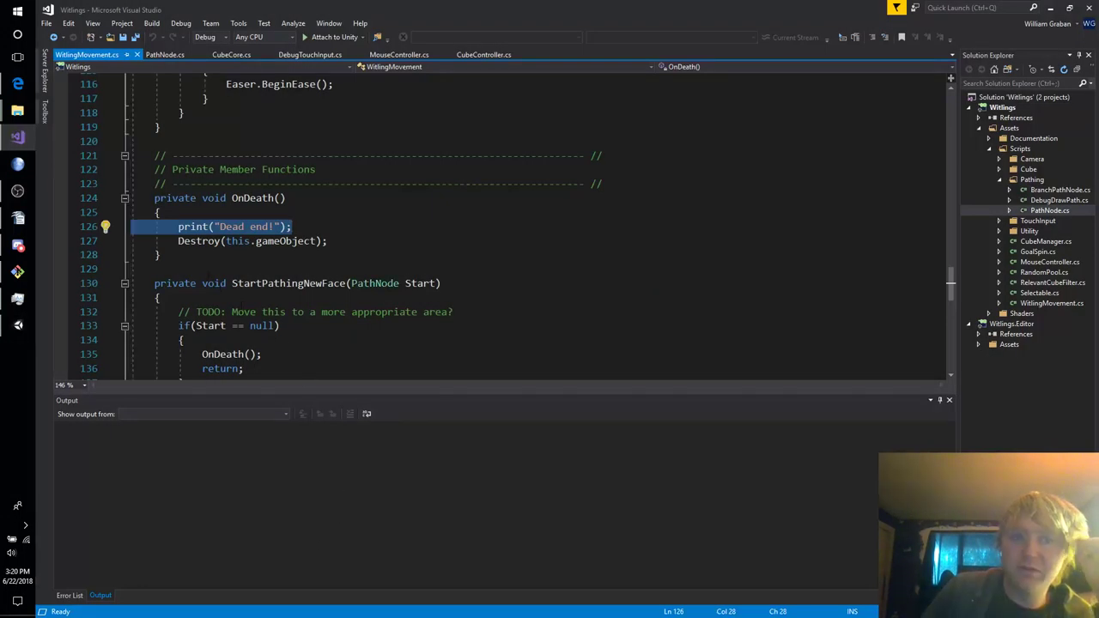
{"action": "left_click", "coordinate": [61, 226]}
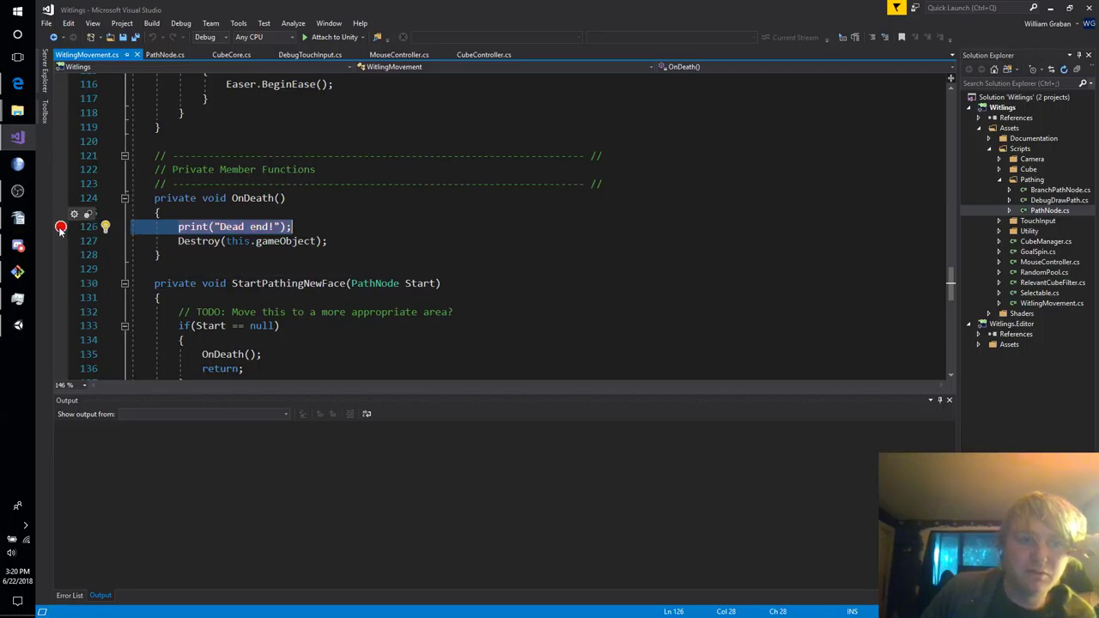
{"action": "left_click", "coordinate": [329, 37]}
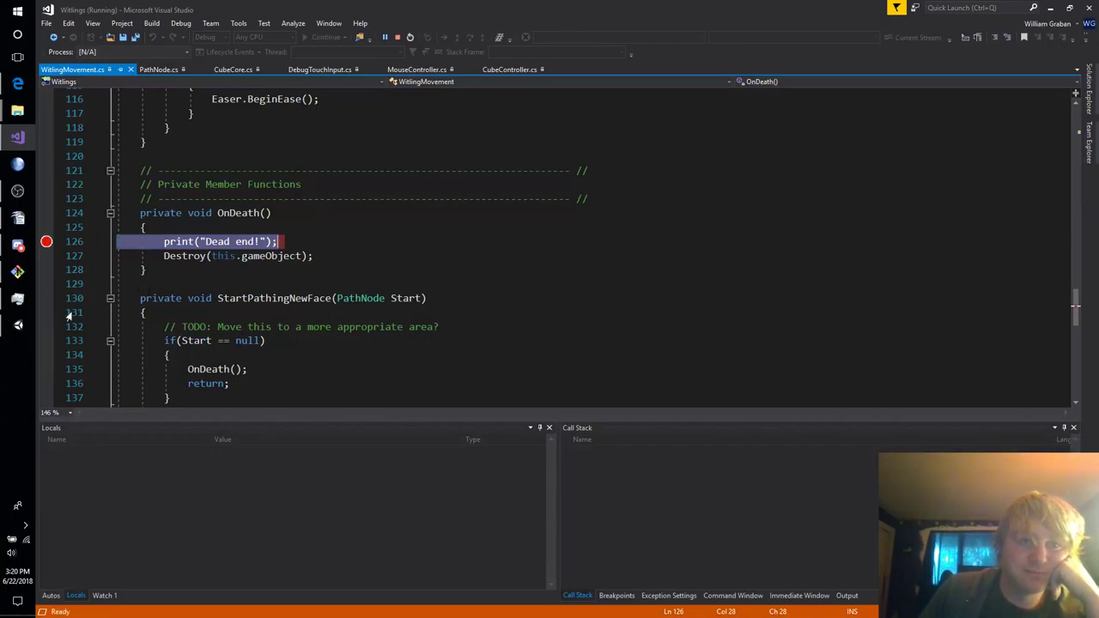
Switch back to Unity and restart the game with the debugger attached.
{"action": "left_click", "coordinate": [18, 325]}
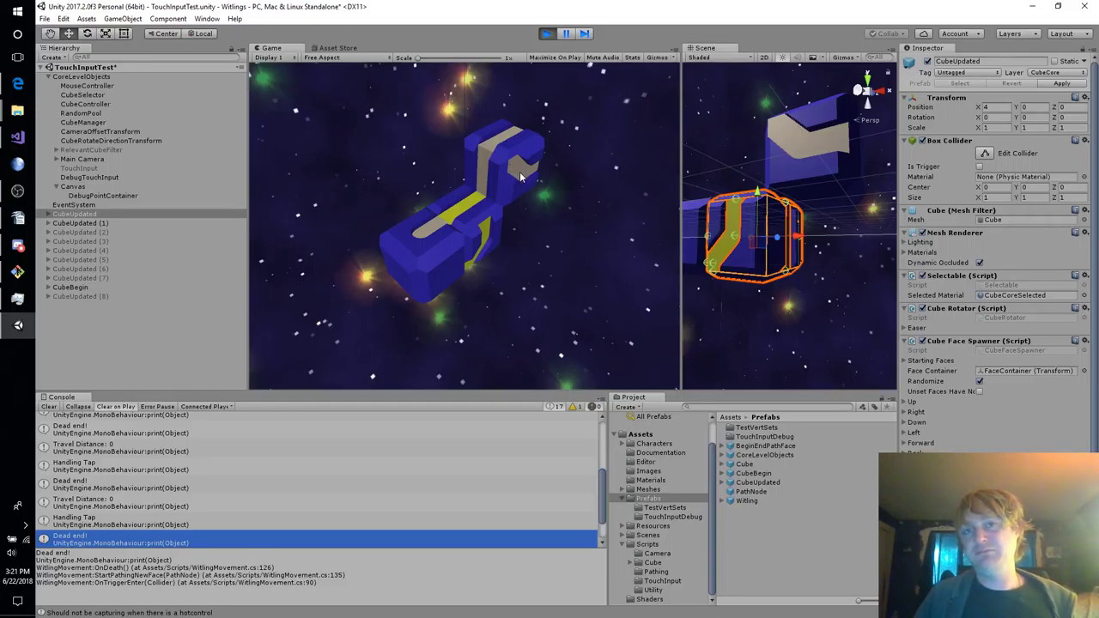
{"action": "left_click", "coordinate": [548, 34]}
{"action": "left_click", "coordinate": [548, 34]}
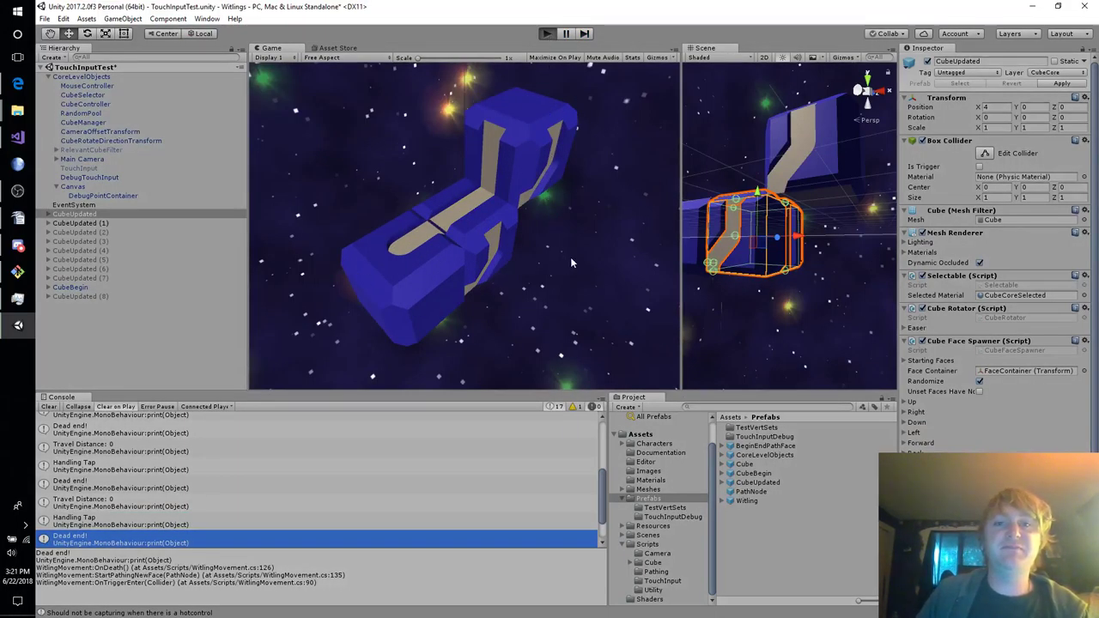
{"action": "key", "text": "ctrl+p"}
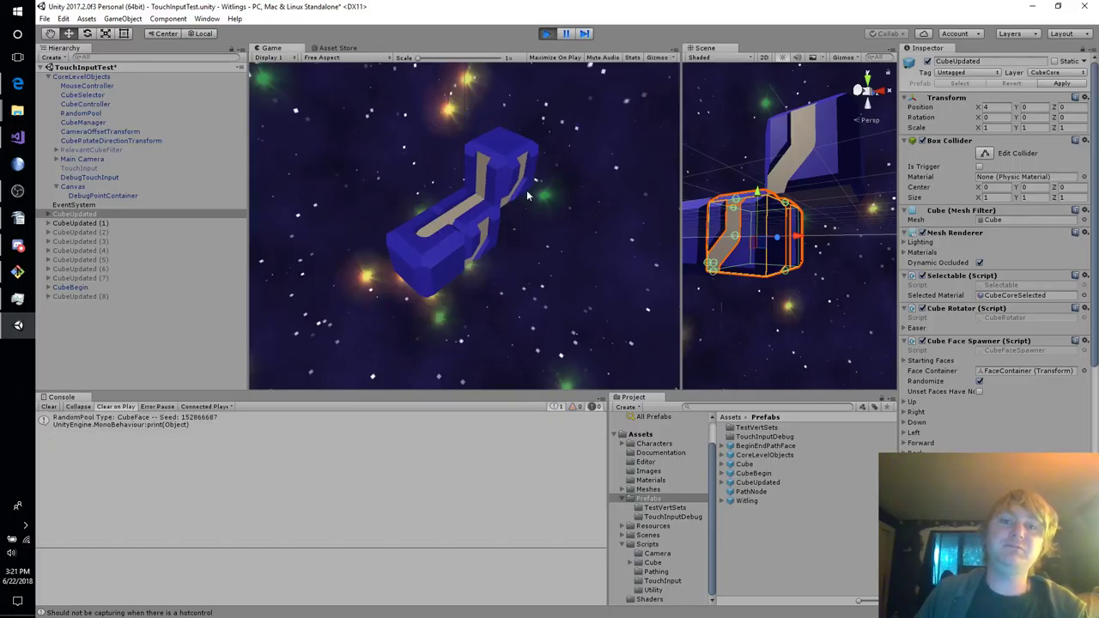
Rotate the raised cube in the running game and send a Witling along the path to trigger the OnDeath breakpoint.
{"action": "left_click", "coordinate": [452, 240]}
{"action": "mouse_move", "coordinate": [453, 240]}
{"action": "left_mouse_down"}
{"action": "mouse_move", "coordinate": [512, 167]}
{"action": "mouse_move", "coordinate": [454, 224]}
{"action": "left_mouse_up"}
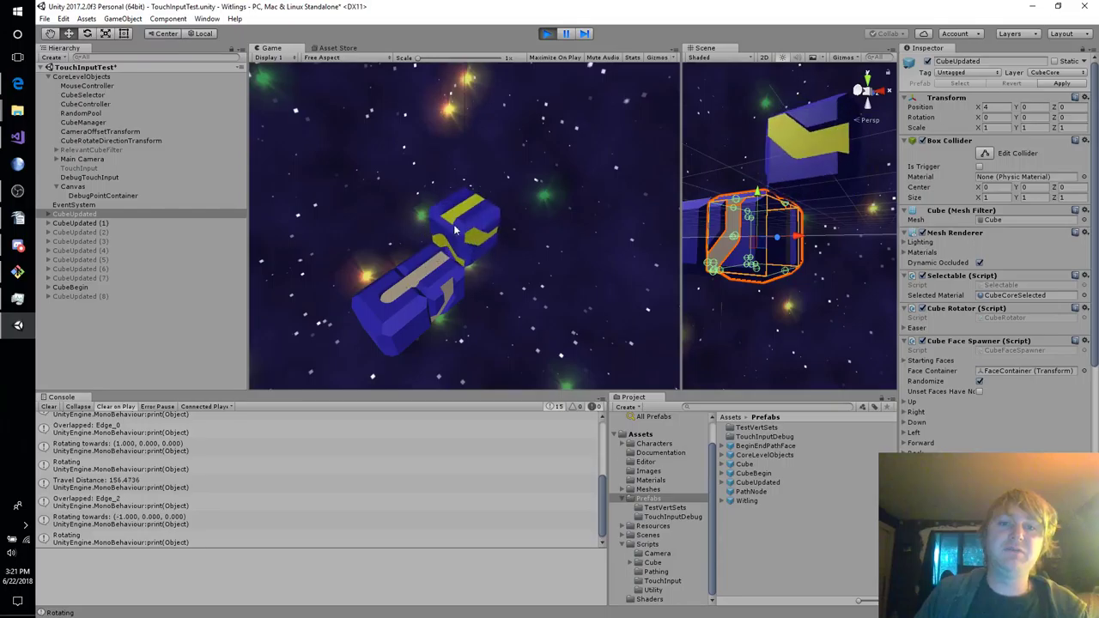
{"action": "left_click", "coordinate": [429, 273]}
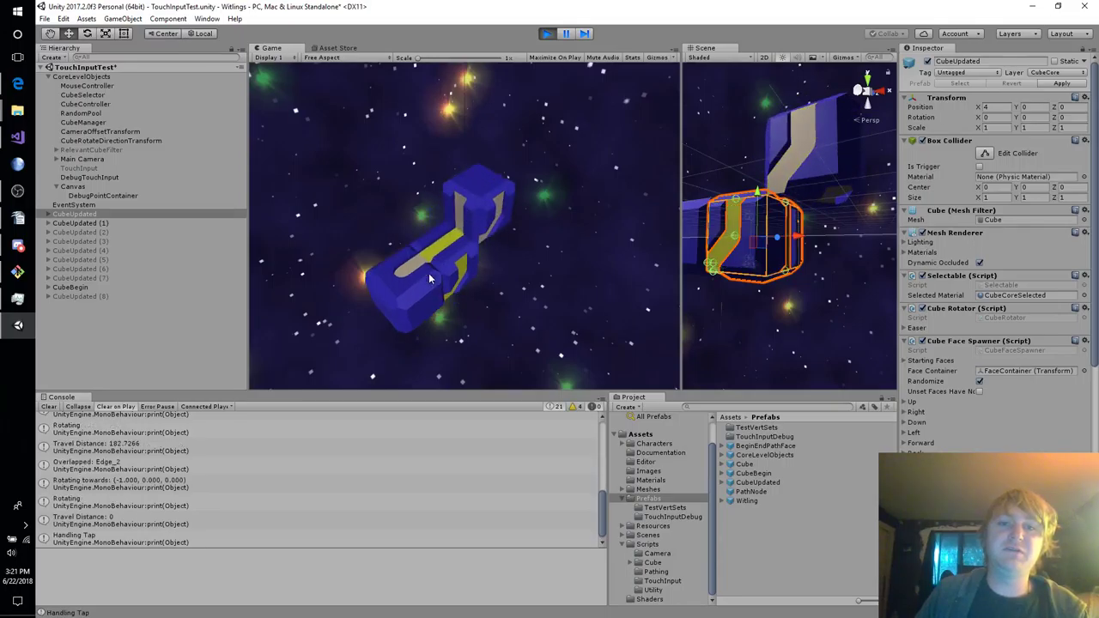
{"action": "left_click_drag", "start_coordinate": [407, 268], "coordinate": [403, 274]}
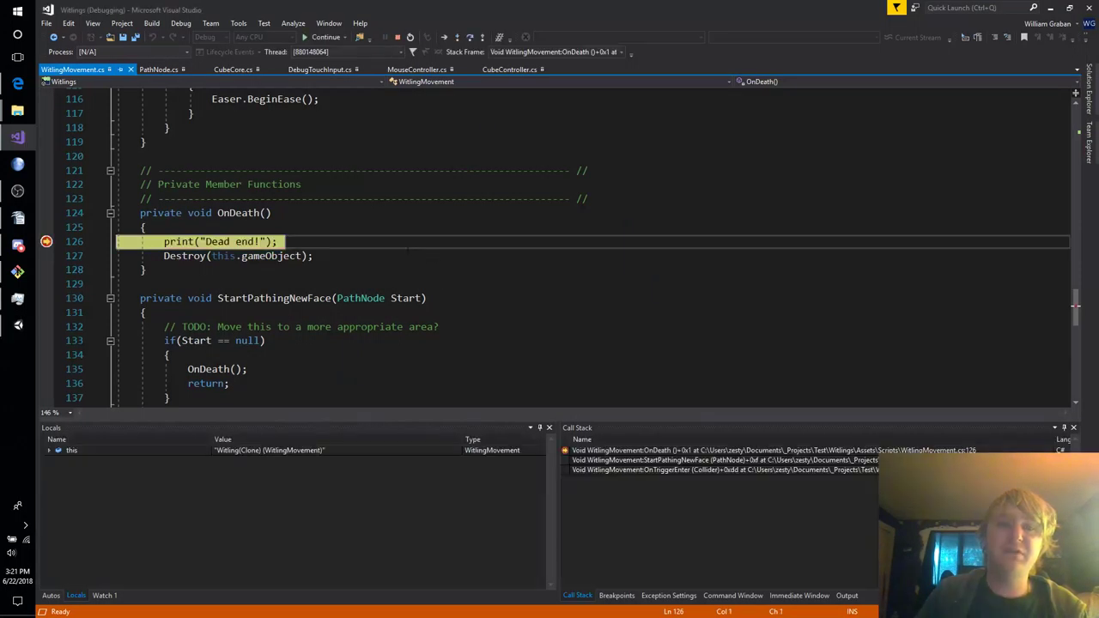
Resume execution from the breakpoint and return to the game to rotate the raised cube again.
{"action": "key", "text": "F5"}
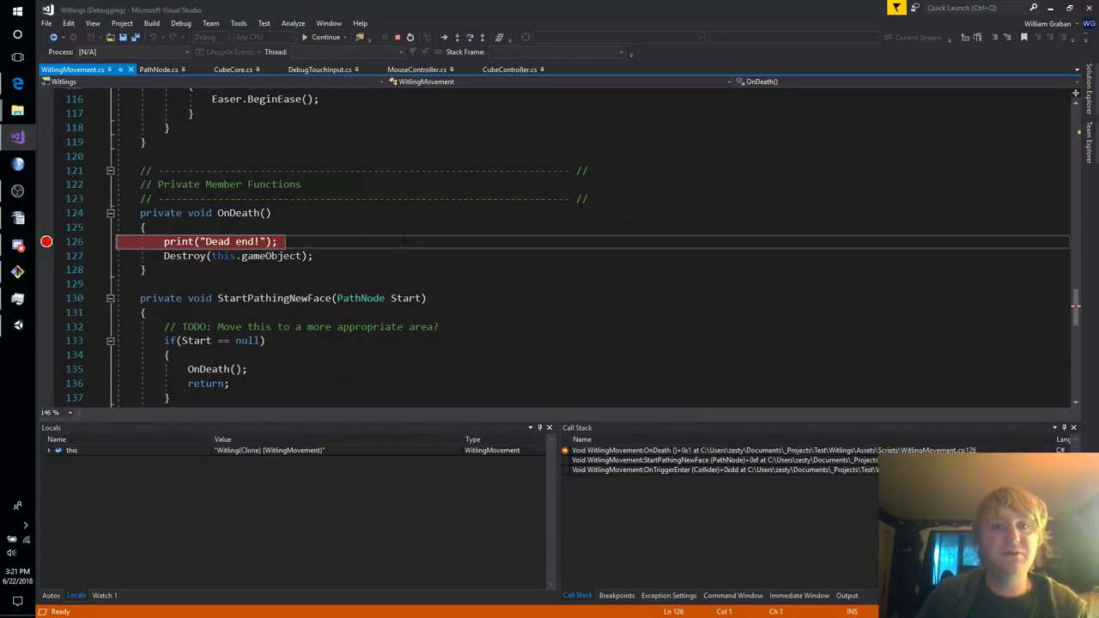
{"action": "key", "text": "alt+Tab"}
{"action": "left_click_drag", "start_coordinate": [473, 212], "coordinate": [534, 171]}
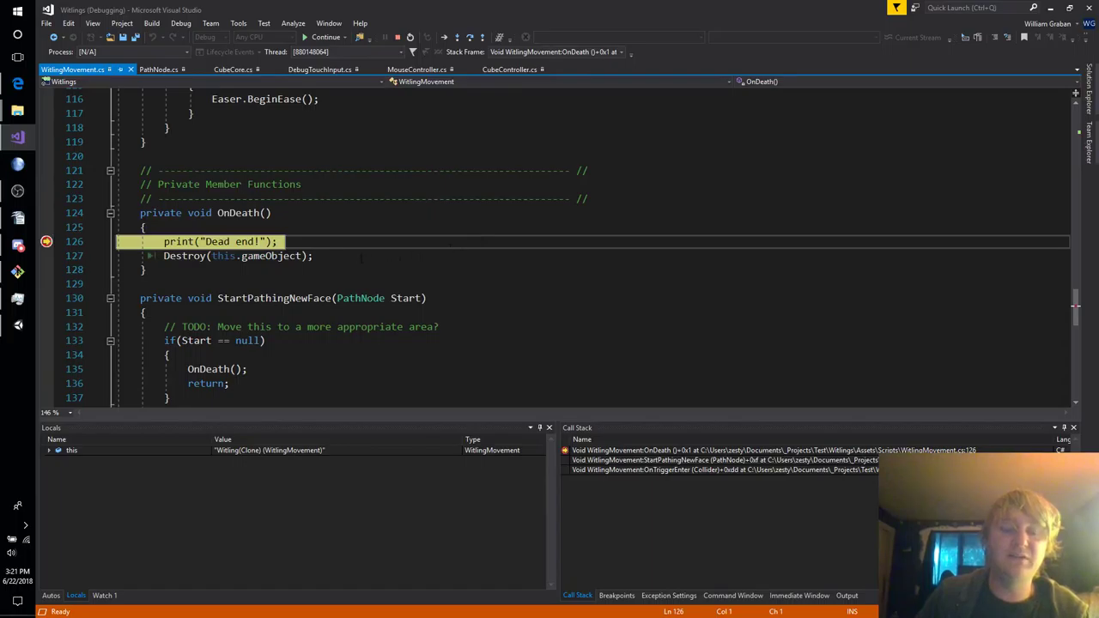
Go to the StartPathingNewFace frame of the call stack and check the value of Start.
{"action": "double_click", "coordinate": [712, 460]}
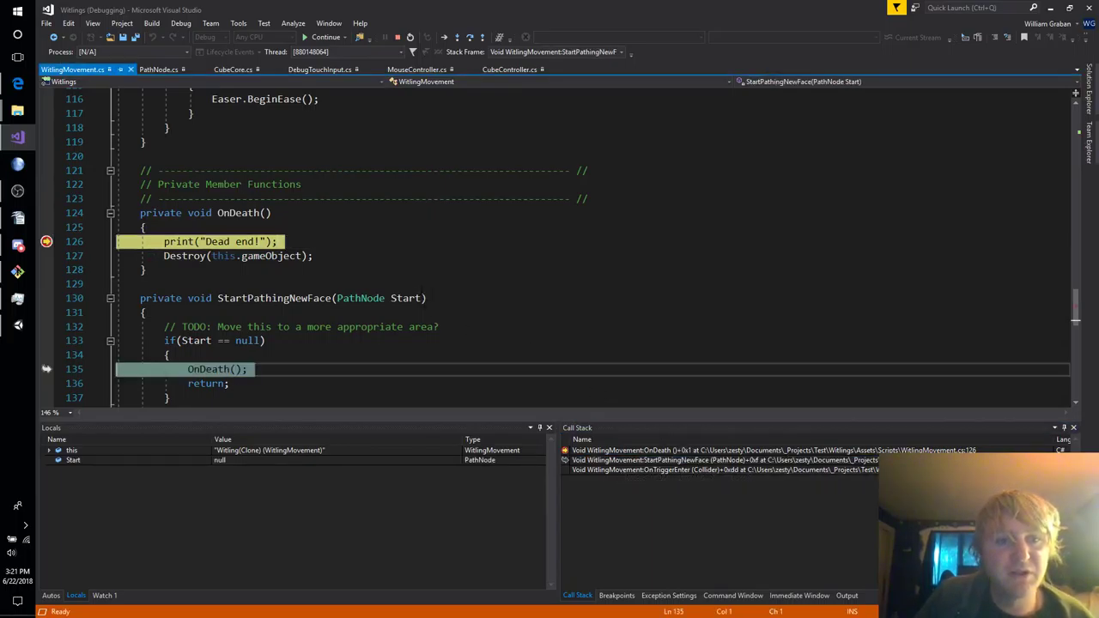
{"action": "scroll", "coordinate": [410, 290], "scroll_direction": "down", "scroll_amount": 2}
{"action": "mouse_move", "coordinate": [195, 256]}
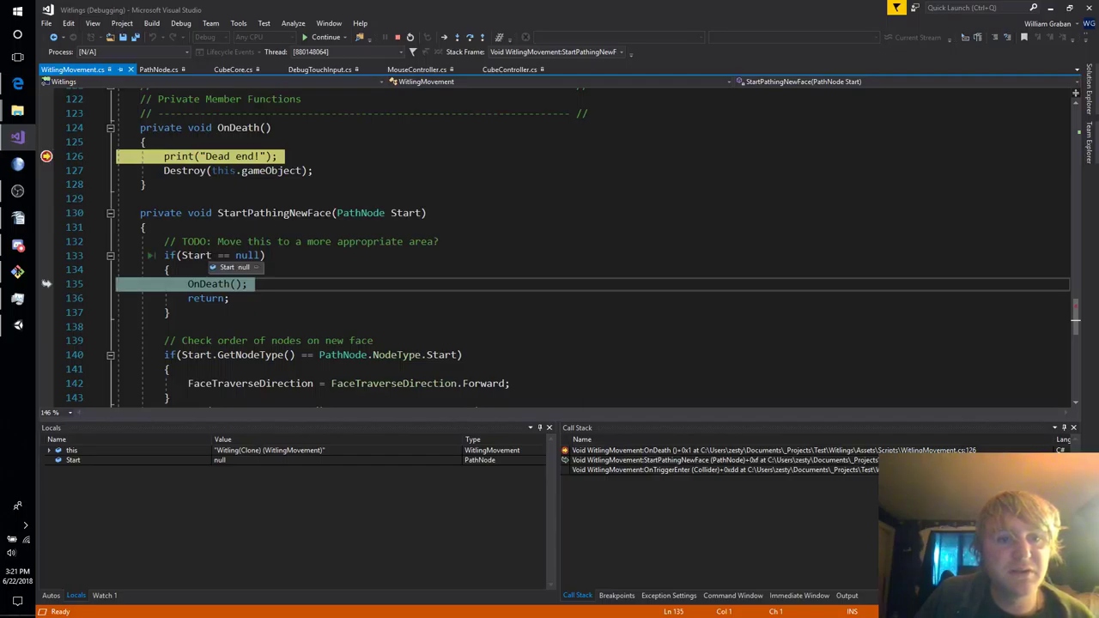
Go to the OnTriggerEnter frame and examine Overlapped with its nested base objects, TargetNode and the traverse direction condition.
{"action": "double_click", "coordinate": [671, 470]}
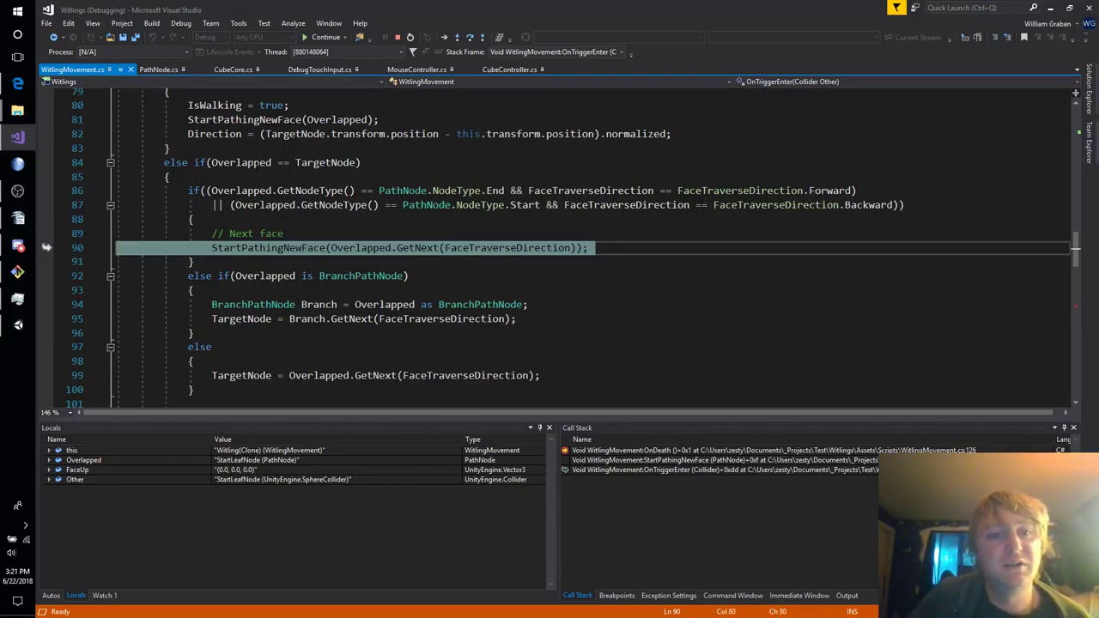
{"action": "mouse_move", "coordinate": [240, 162]}
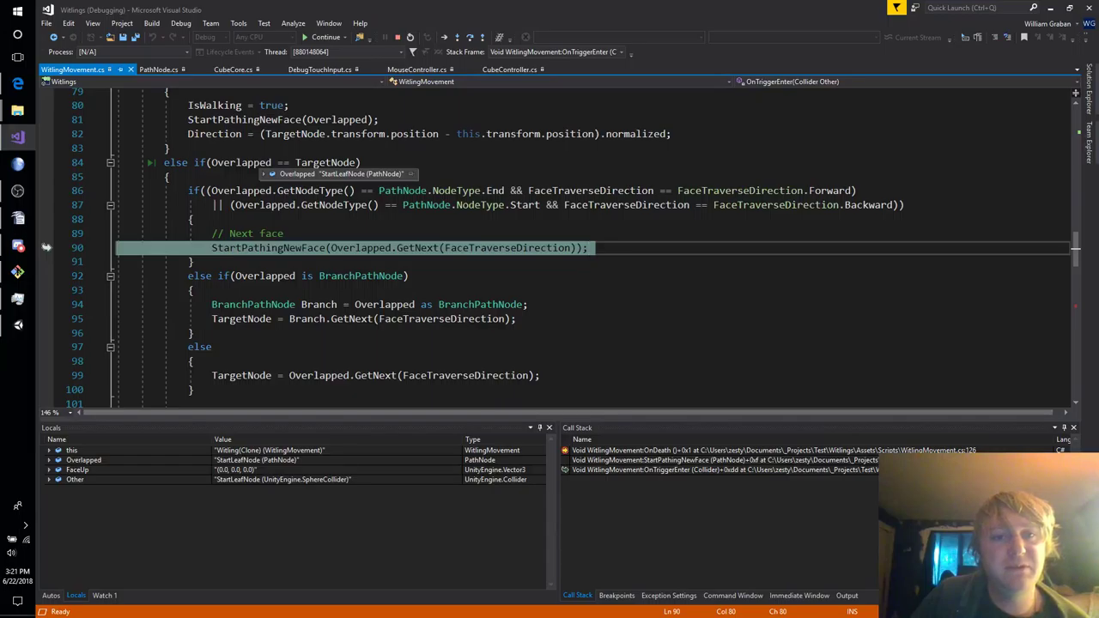
{"action": "mouse_move", "coordinate": [326, 163]}
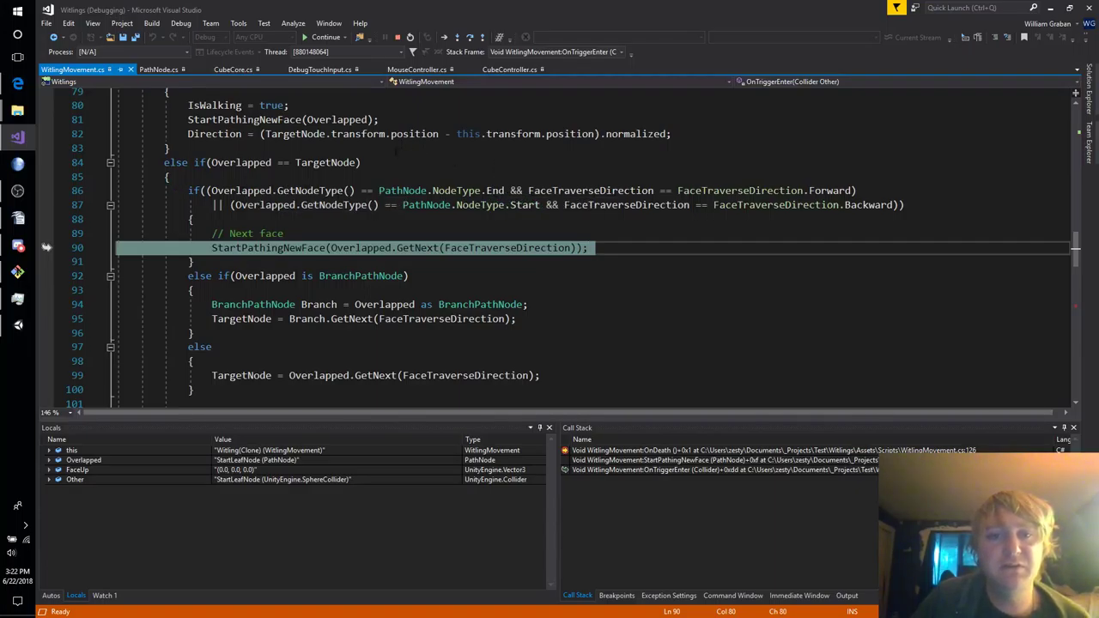
{"action": "mouse_move", "coordinate": [259, 201]}
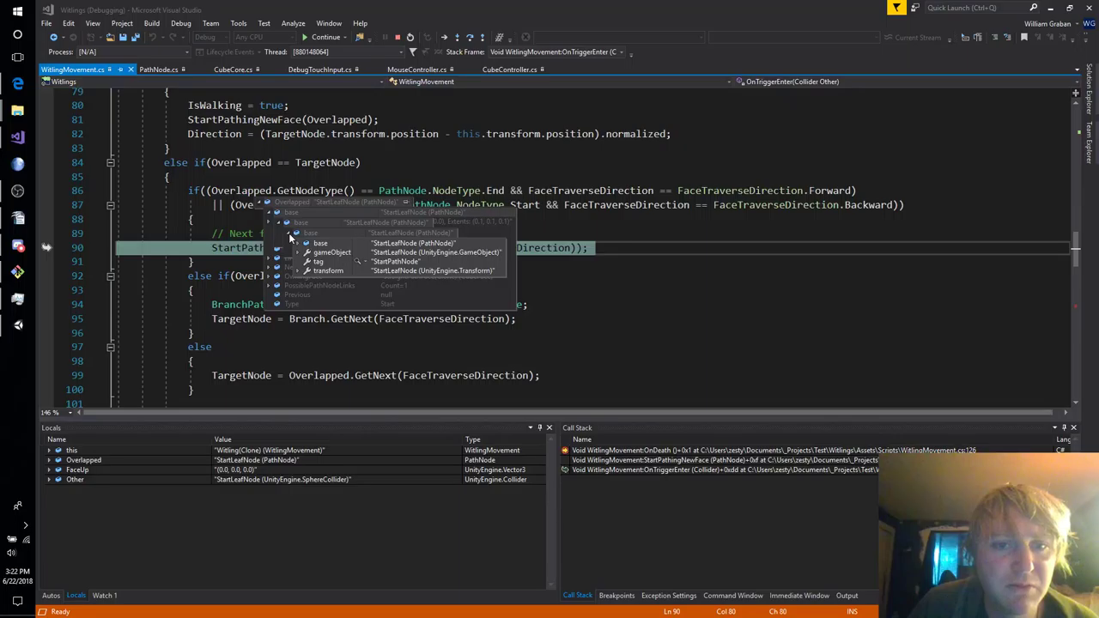
{"action": "left_click", "coordinate": [288, 233]}
{"action": "left_click", "coordinate": [280, 223]}
{"action": "left_click", "coordinate": [270, 214]}
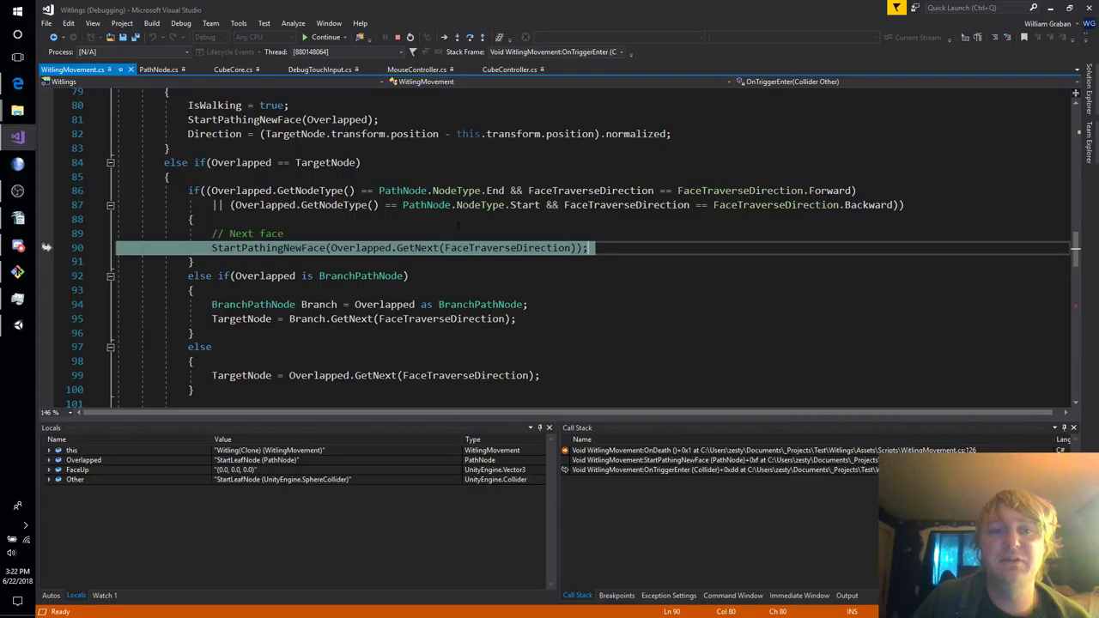
{"action": "mouse_move", "coordinate": [331, 163]}
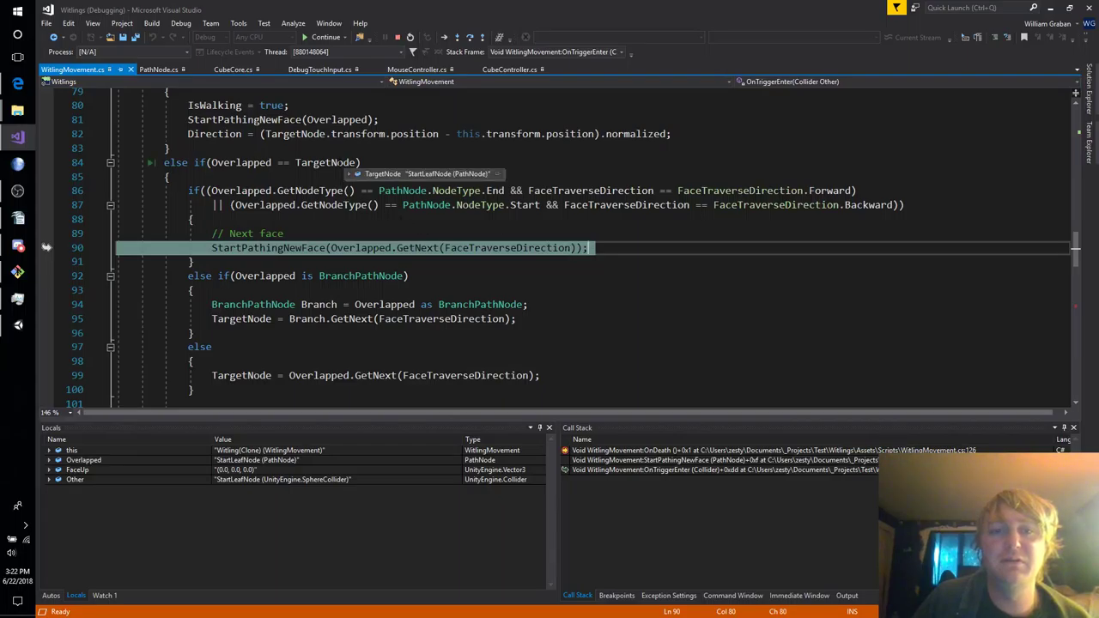
{"action": "mouse_move", "coordinate": [618, 206]}
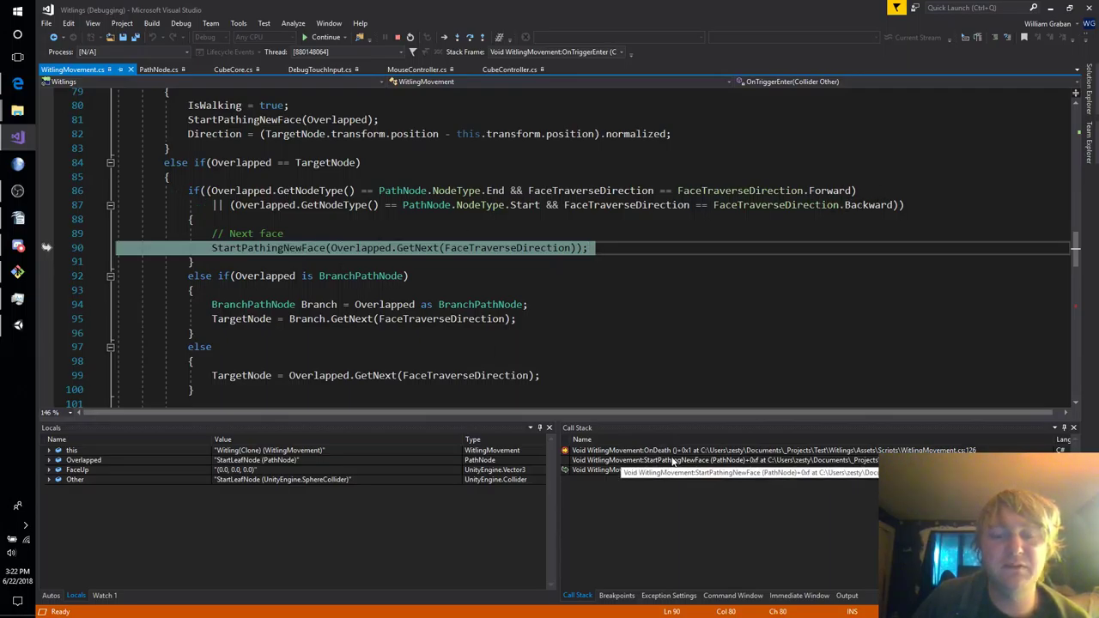
Examine Overlapped's members, its Next node and FaceTraverseDirection in the StartPathingNewFace call on line 90.
{"action": "mouse_move", "coordinate": [370, 248]}
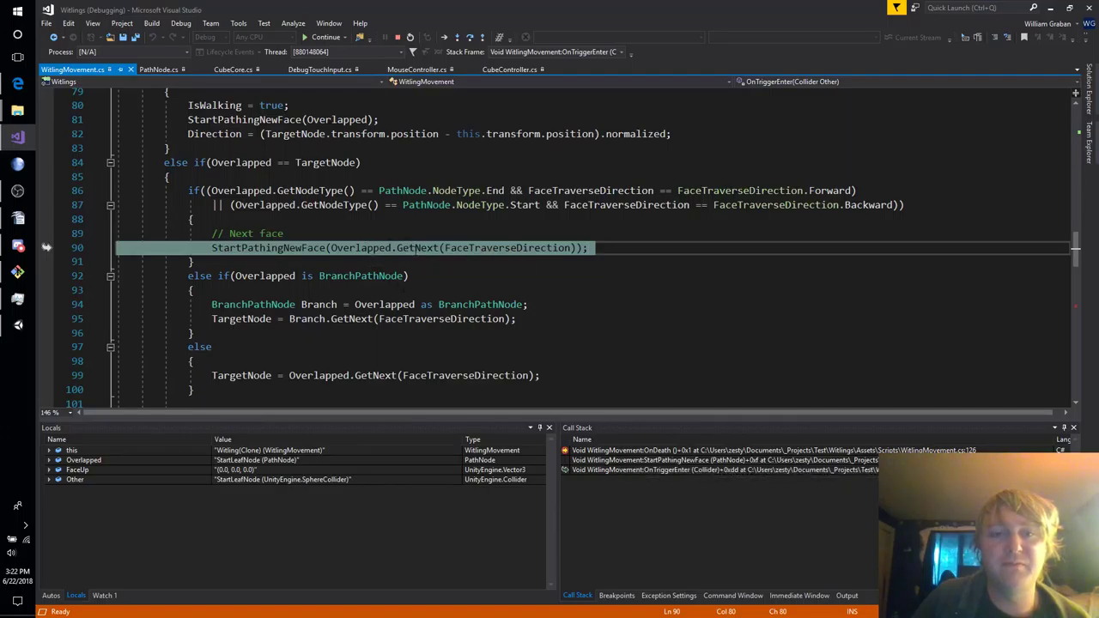
{"action": "mouse_move", "coordinate": [519, 248]}
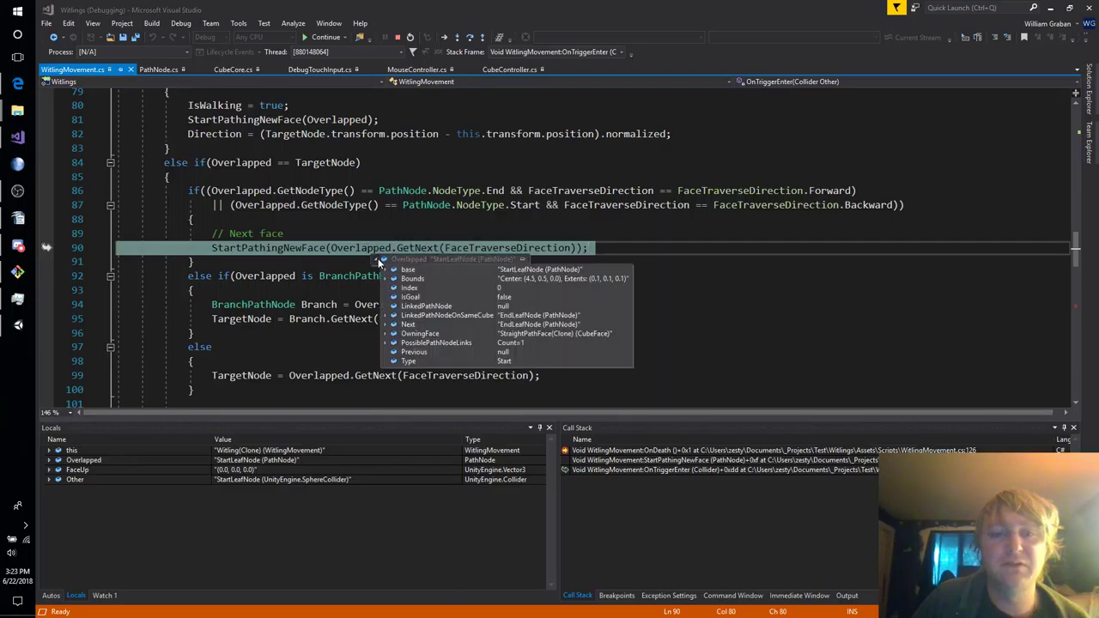
{"action": "mouse_move", "coordinate": [384, 326]}
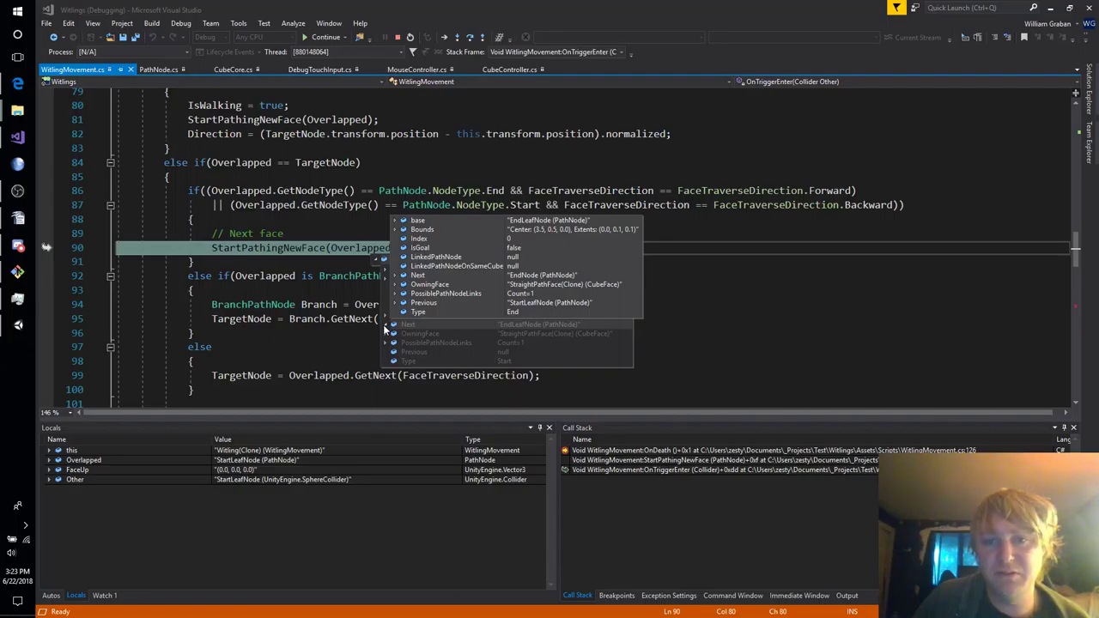
{"action": "mouse_move", "coordinate": [397, 288]}
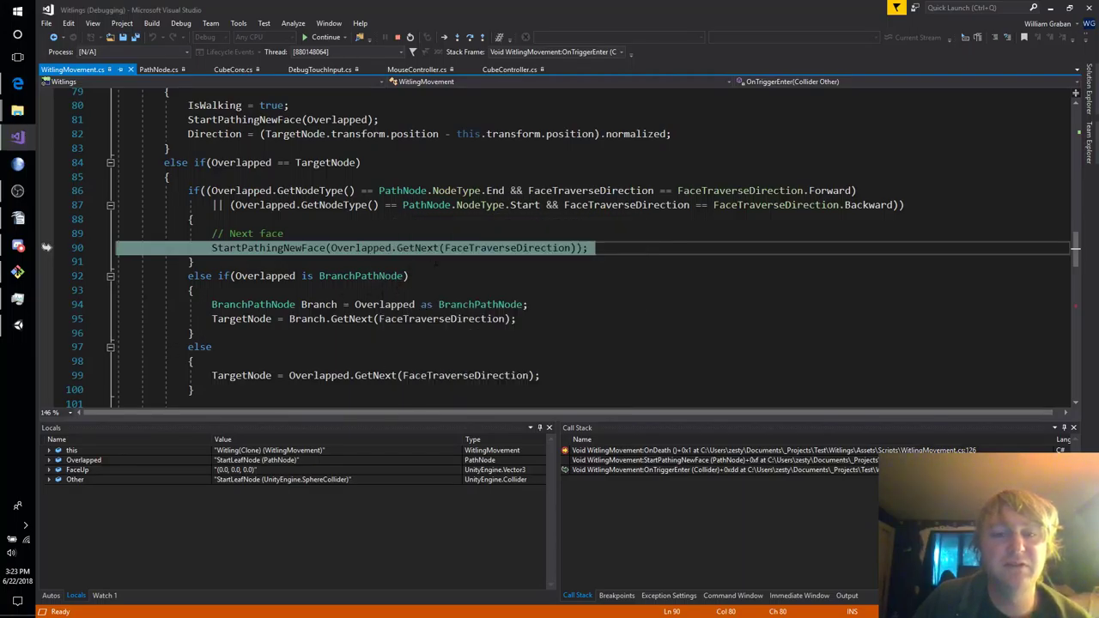
{"action": "mouse_move", "coordinate": [470, 249]}
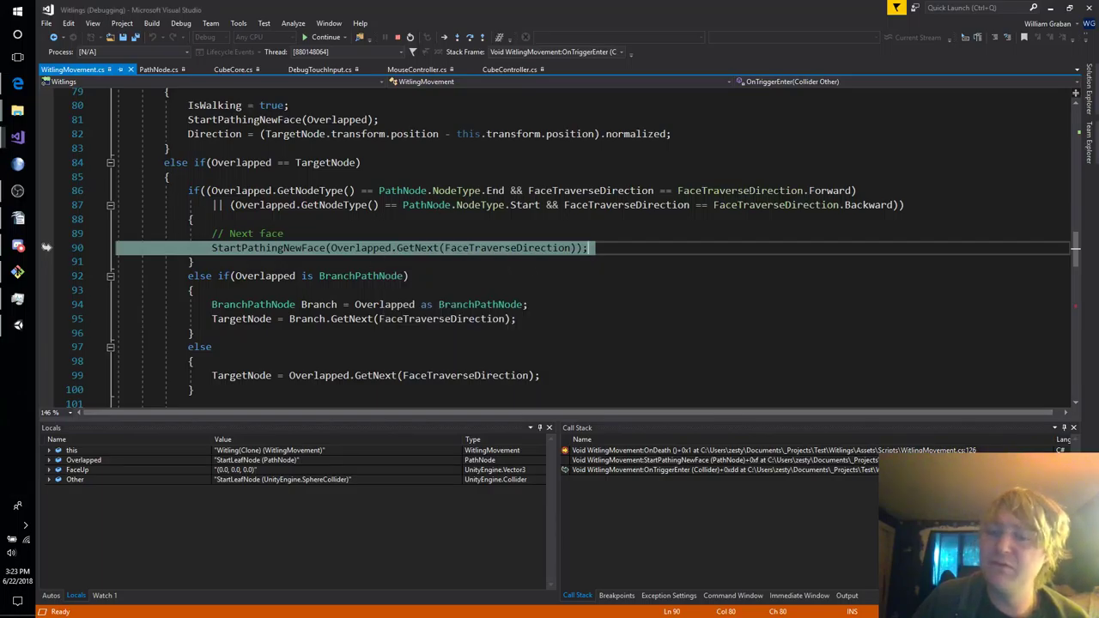
Retrace the OnDeath and StartPathingNewFace frames, then return to OnTriggerEnter and examine Overlapped's linked path node.
{"action": "double_click", "coordinate": [659, 452]}
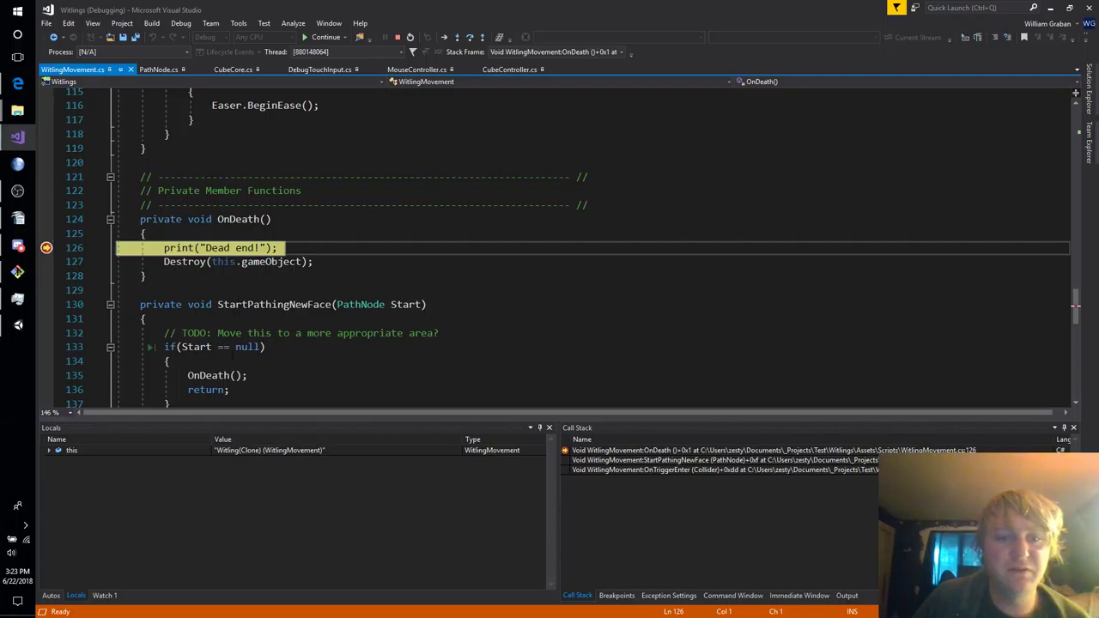
{"action": "double_click", "coordinate": [660, 460]}
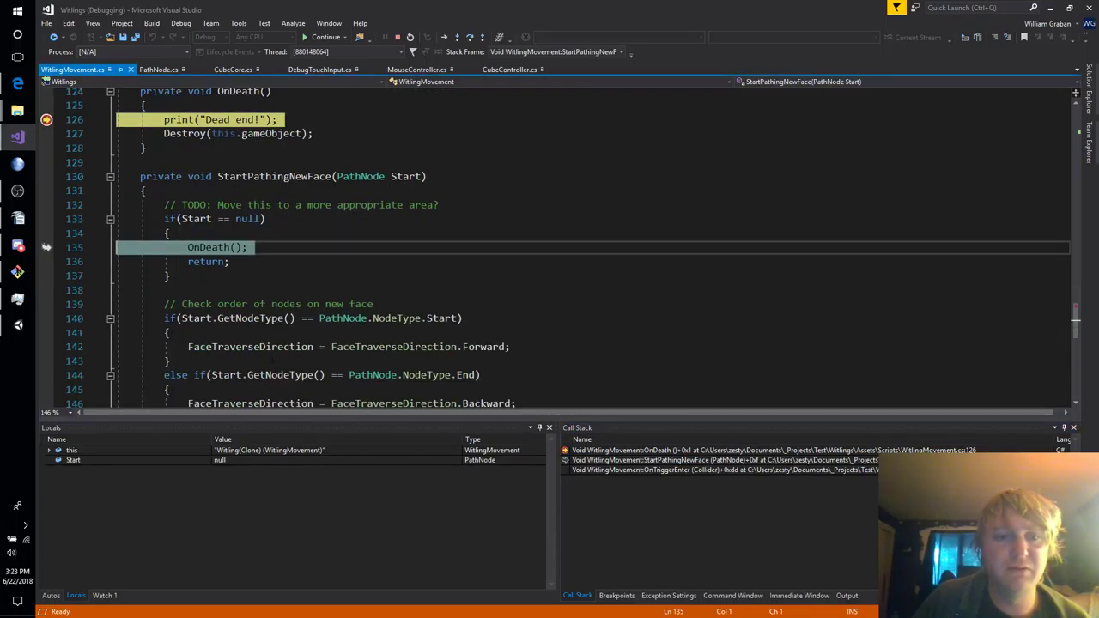
{"action": "mouse_move", "coordinate": [196, 220]}
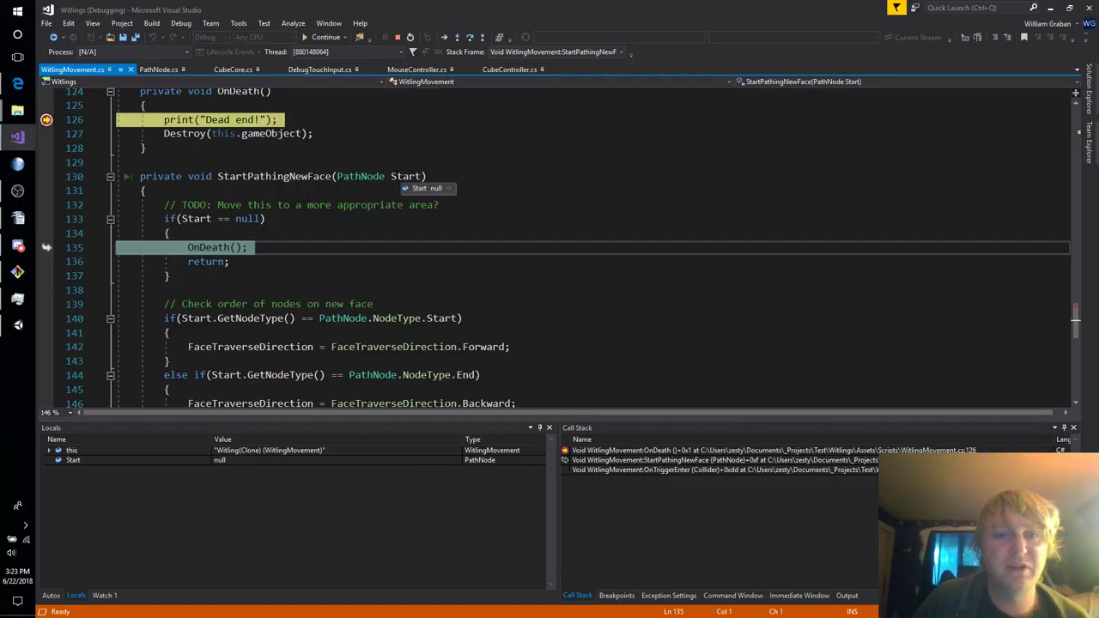
{"action": "left_click", "coordinate": [615, 471]}
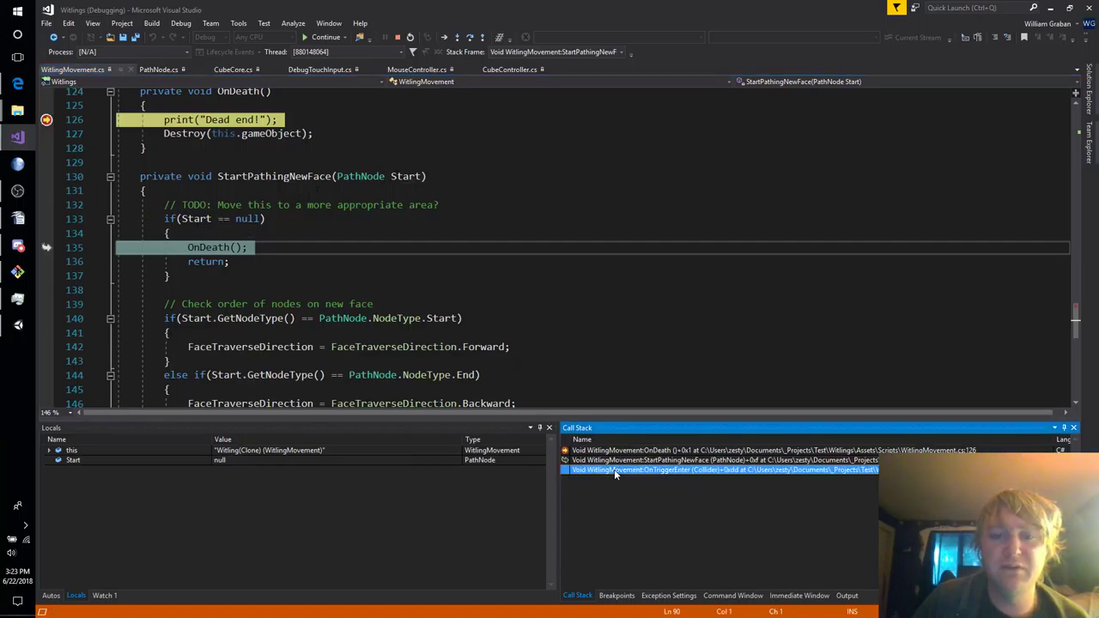
{"action": "double_click", "coordinate": [614, 470]}
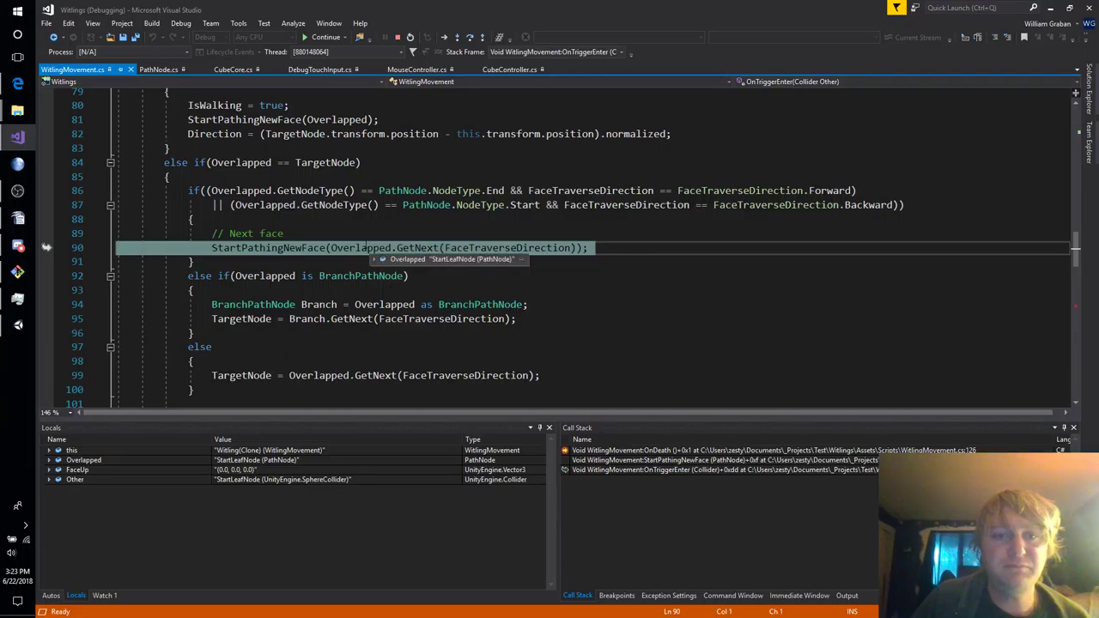
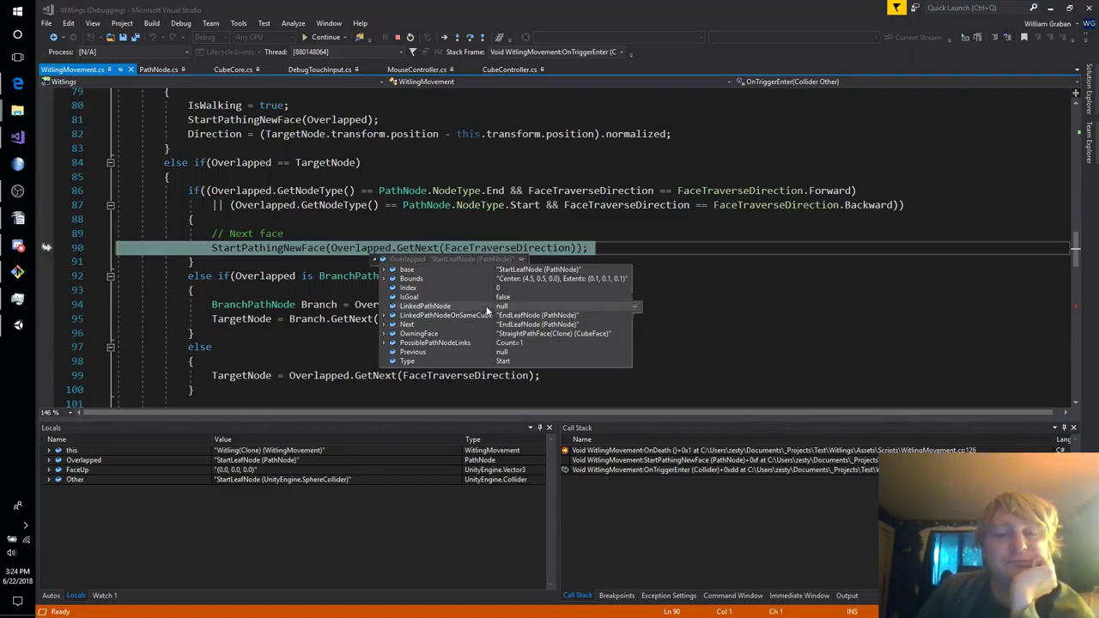
Stop the debugging session, switch to Unity and restart the game.
{"action": "left_click", "coordinate": [398, 38]}
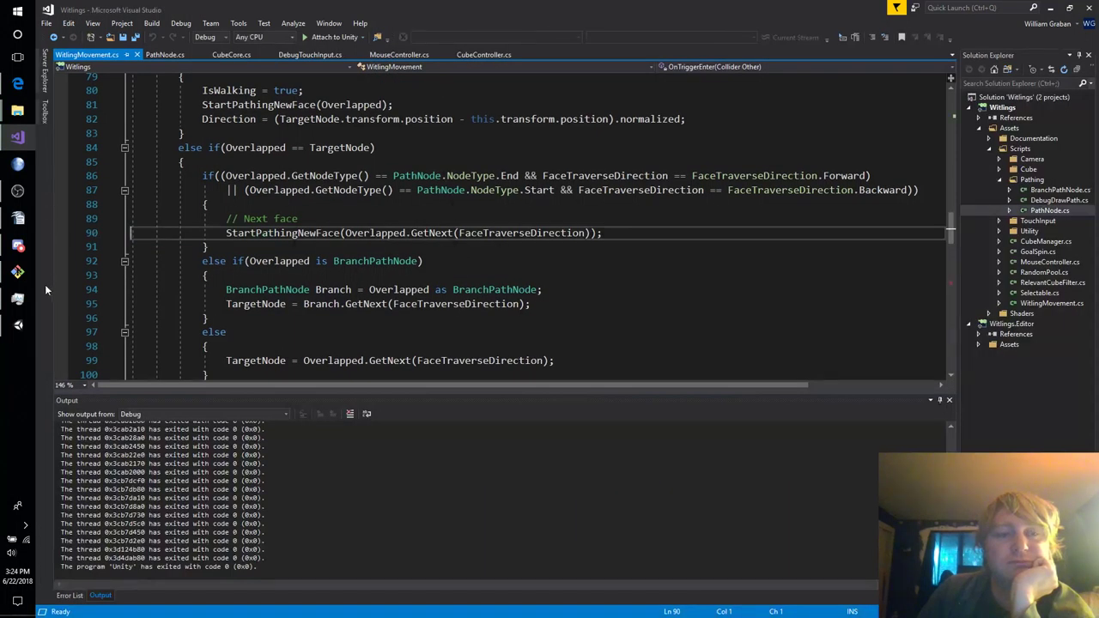
{"action": "left_click", "coordinate": [19, 328]}
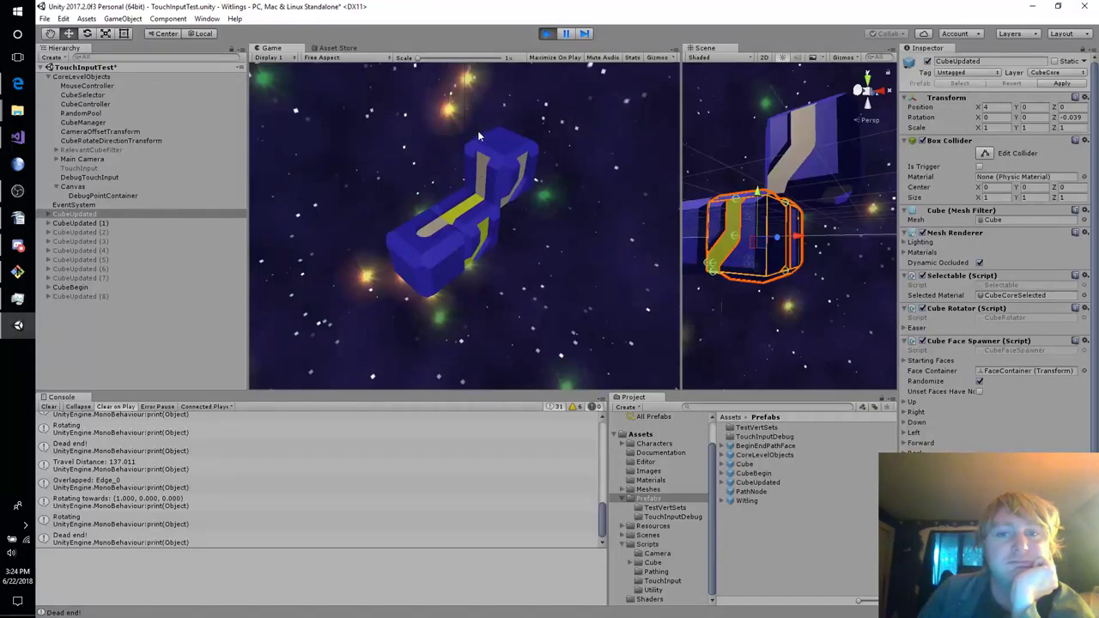
{"action": "left_click", "coordinate": [547, 35]}
{"action": "left_click", "coordinate": [547, 34]}
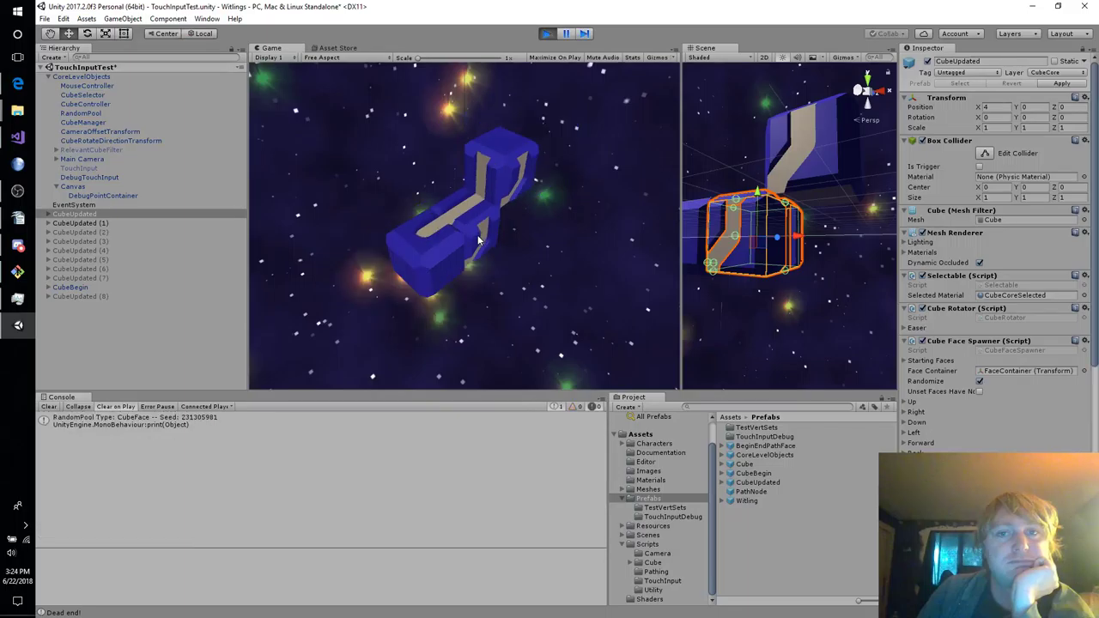
Rotate the middle cube and the upper cube back and forth in the running game to test their path connection.
{"action": "left_click", "coordinate": [464, 209]}
{"action": "left_click_drag", "start_coordinate": [470, 214], "coordinate": [437, 243]}
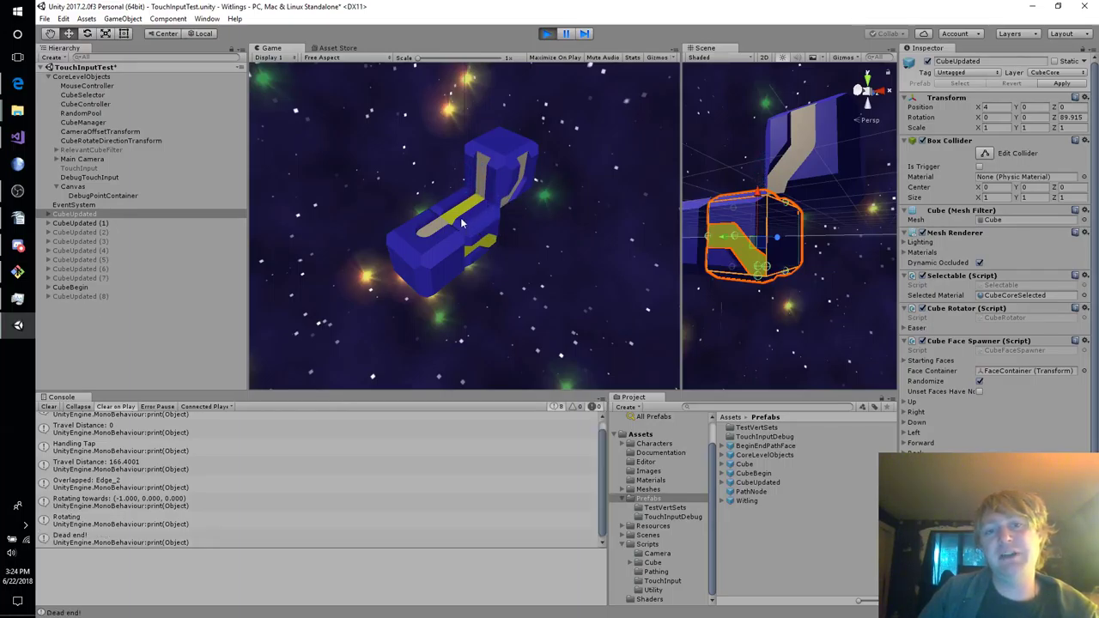
{"action": "left_click_drag", "start_coordinate": [460, 218], "coordinate": [482, 199]}
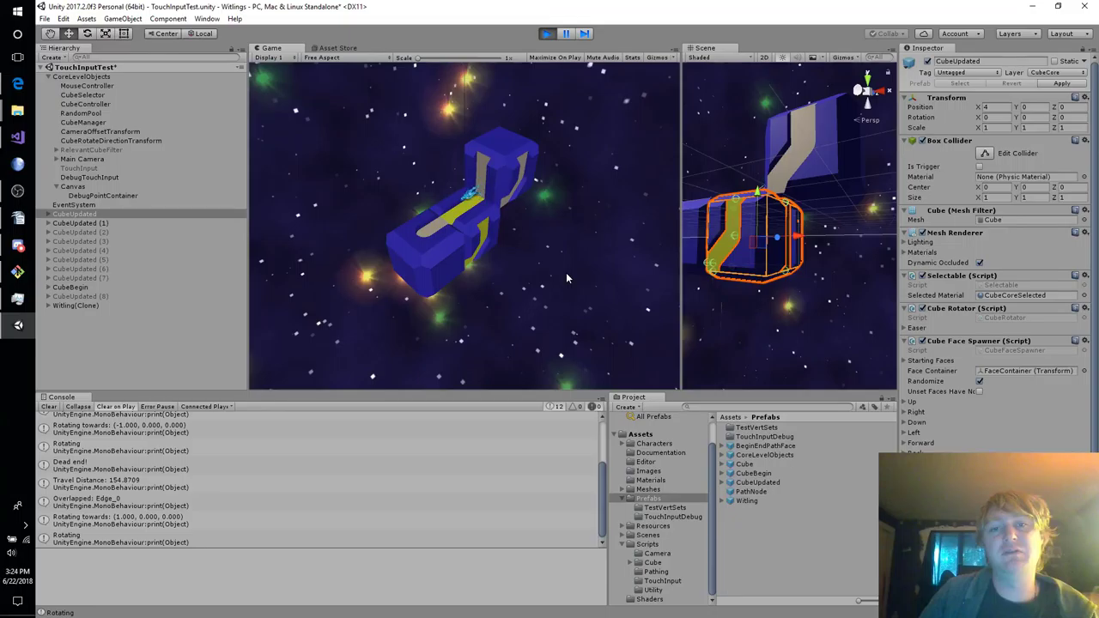
{"action": "left_click", "coordinate": [507, 184]}
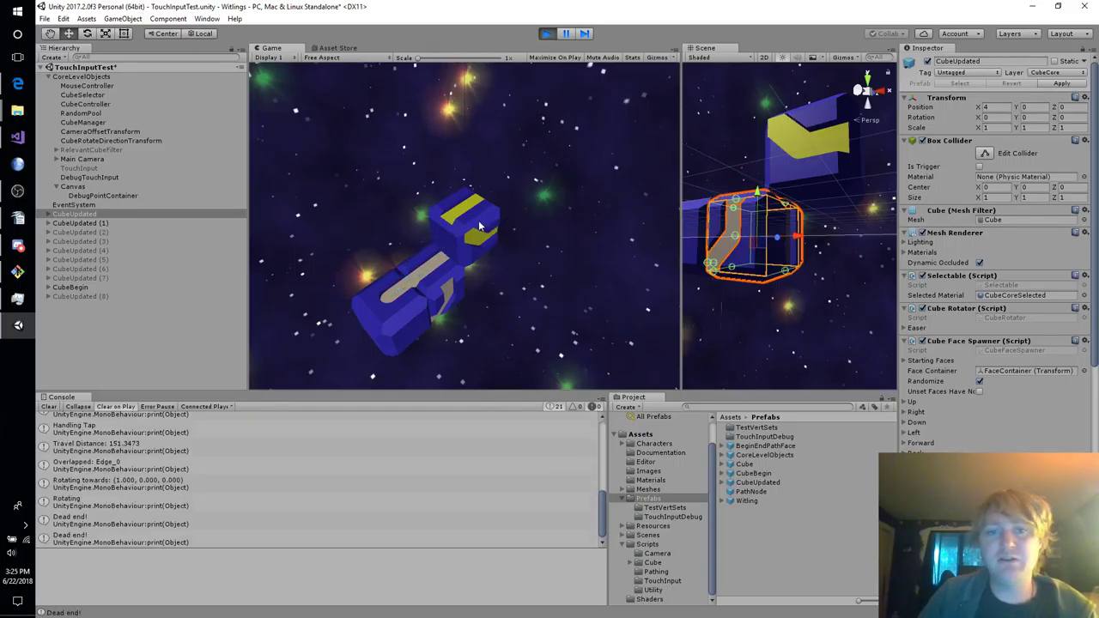
{"action": "left_click_drag", "start_coordinate": [480, 227], "coordinate": [427, 272]}
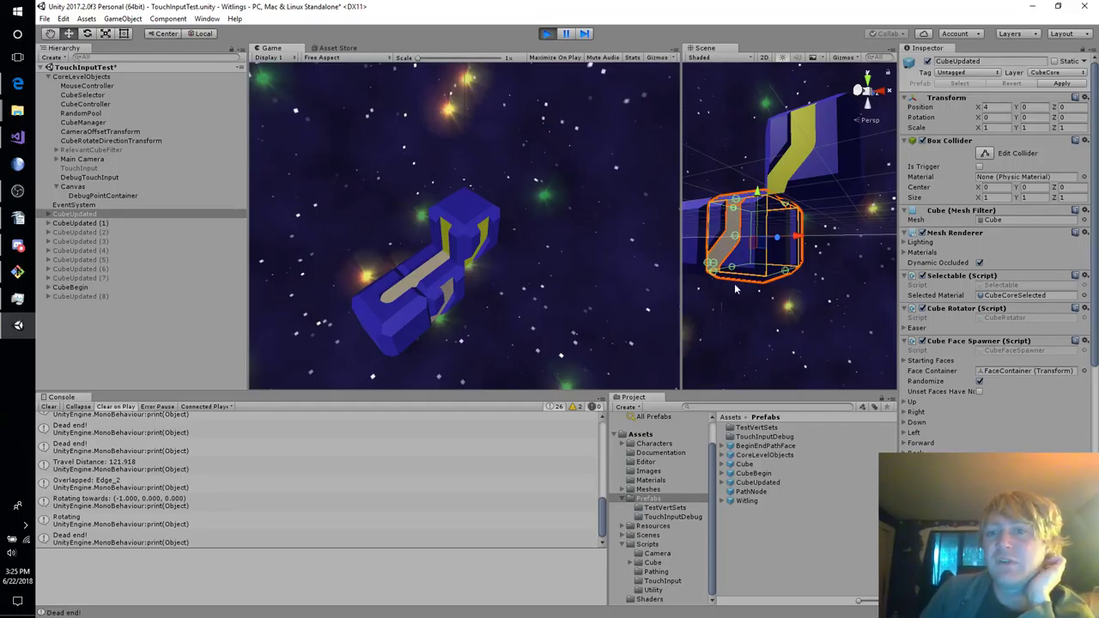
Locate the middle cube's upper path face in the scene and select StartLeafNode in its PathNodeContainer.
{"action": "right_click_drag", "start_coordinate": [810, 344], "coordinate": [790, 301]}
{"action": "key", "text": "w"}
{"action": "left_click", "coordinate": [811, 257]}
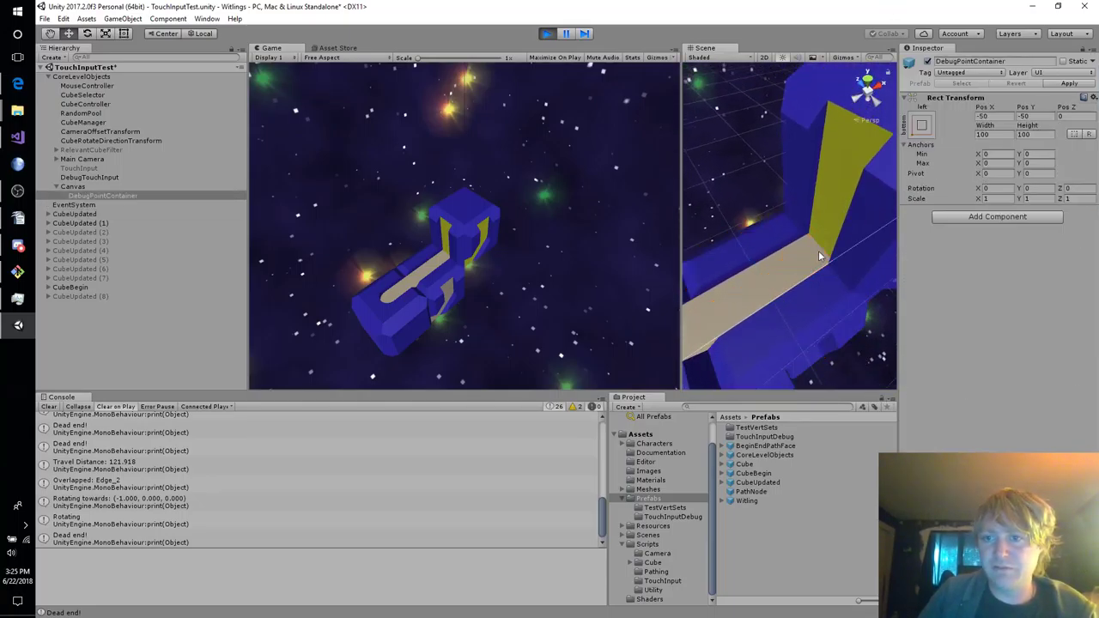
{"action": "left_click", "coordinate": [788, 254]}
{"action": "left_click", "coordinate": [773, 259]}
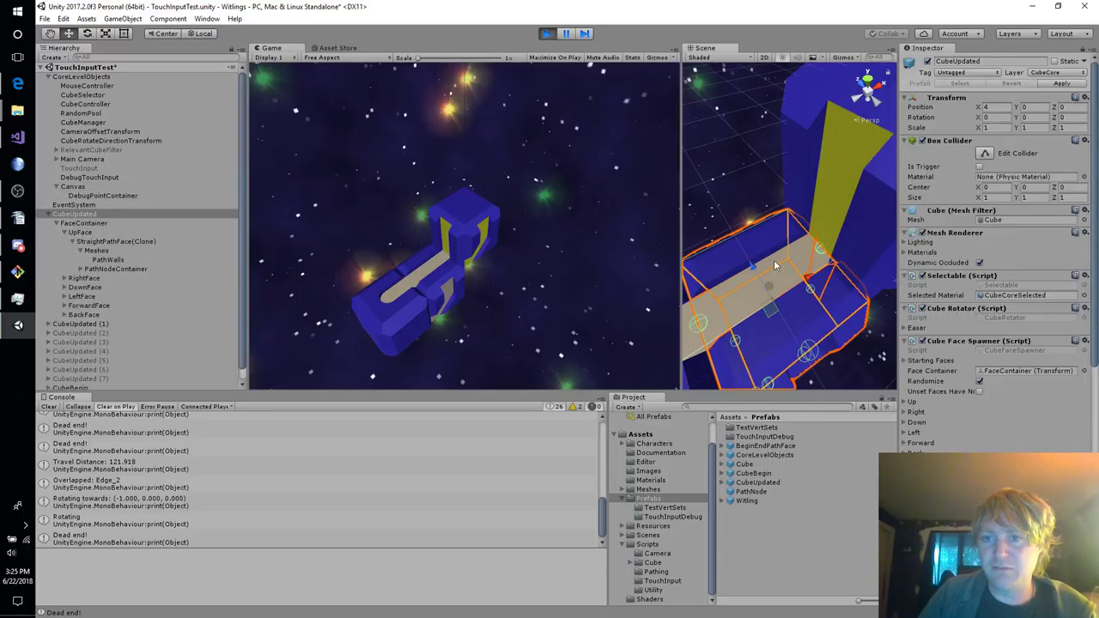
{"action": "left_click", "coordinate": [757, 242]}
{"action": "left_click", "coordinate": [759, 243]}
{"action": "left_click", "coordinate": [767, 247]}
{"action": "left_click", "coordinate": [771, 247]}
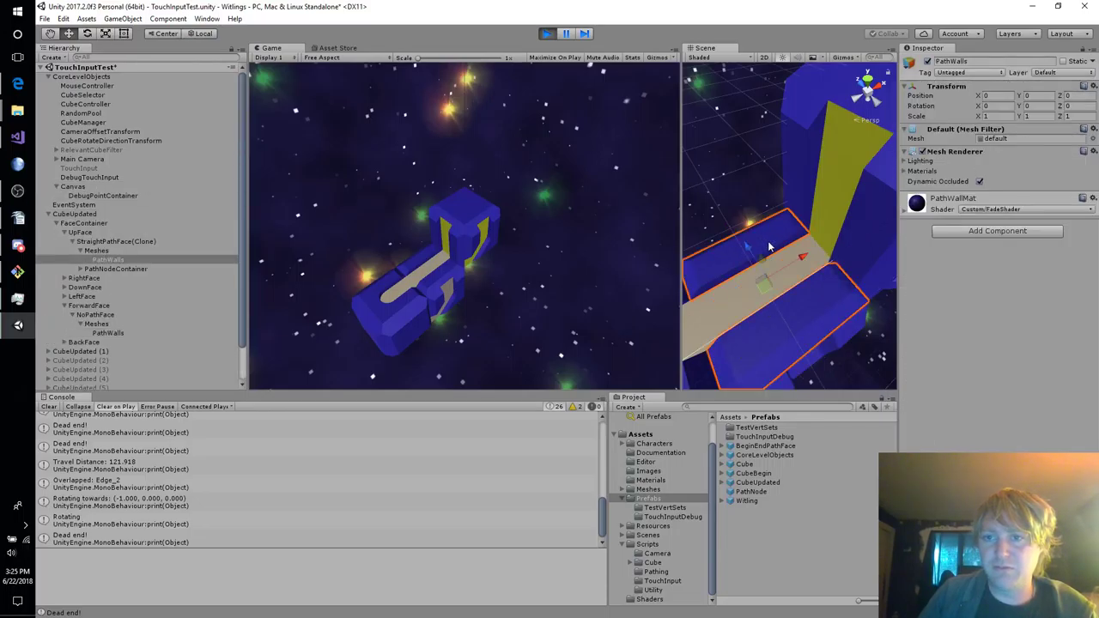
{"action": "left_click", "coordinate": [80, 268]}
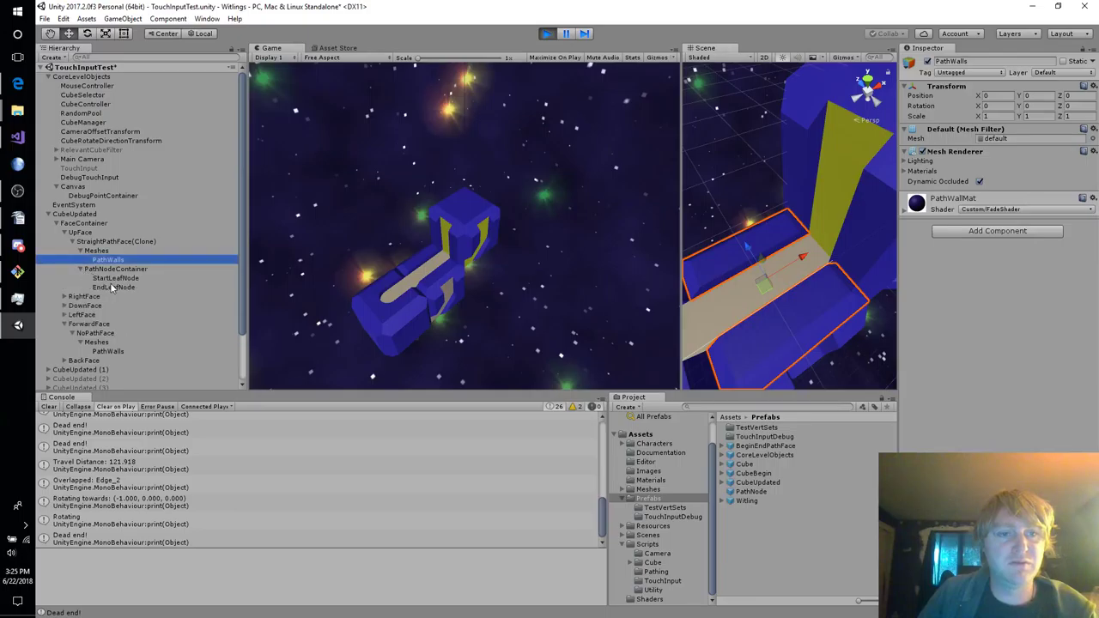
{"action": "left_click", "coordinate": [116, 280]}
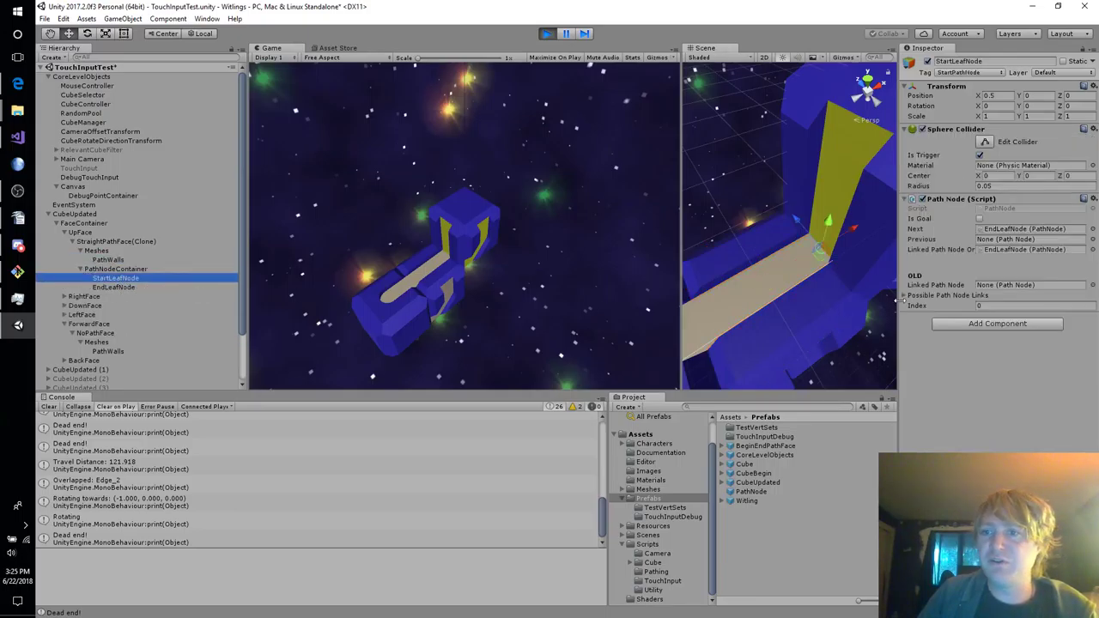
Trace which nodes the UpFace StartLeafNode references as Next and as its first Linked Path Node entry.
{"action": "left_click", "coordinate": [1037, 230]}
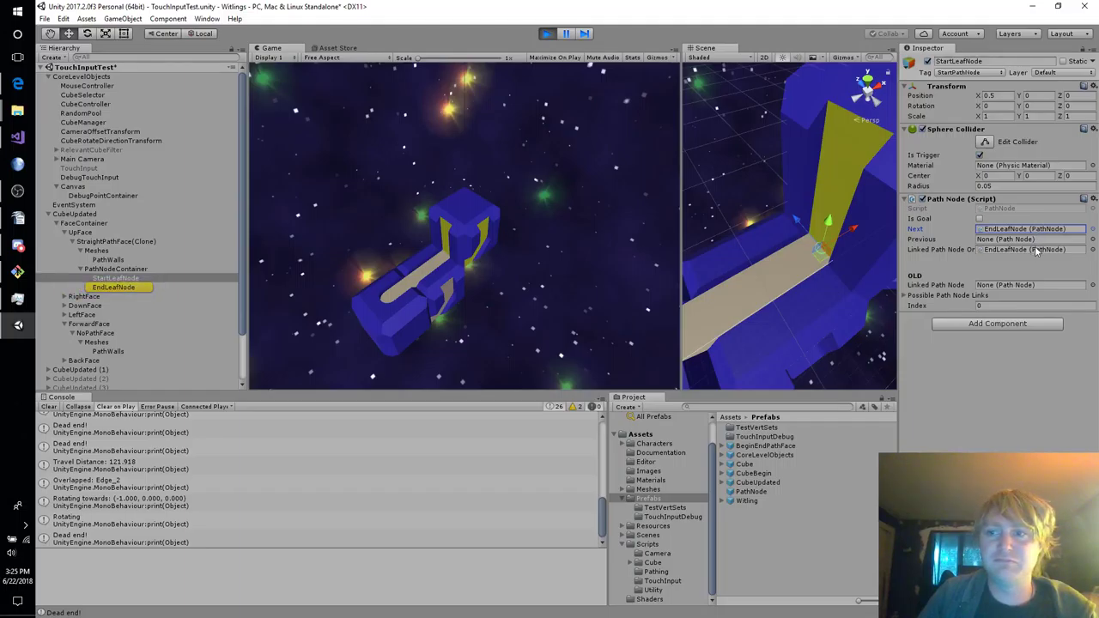
{"action": "left_click", "coordinate": [1036, 250]}
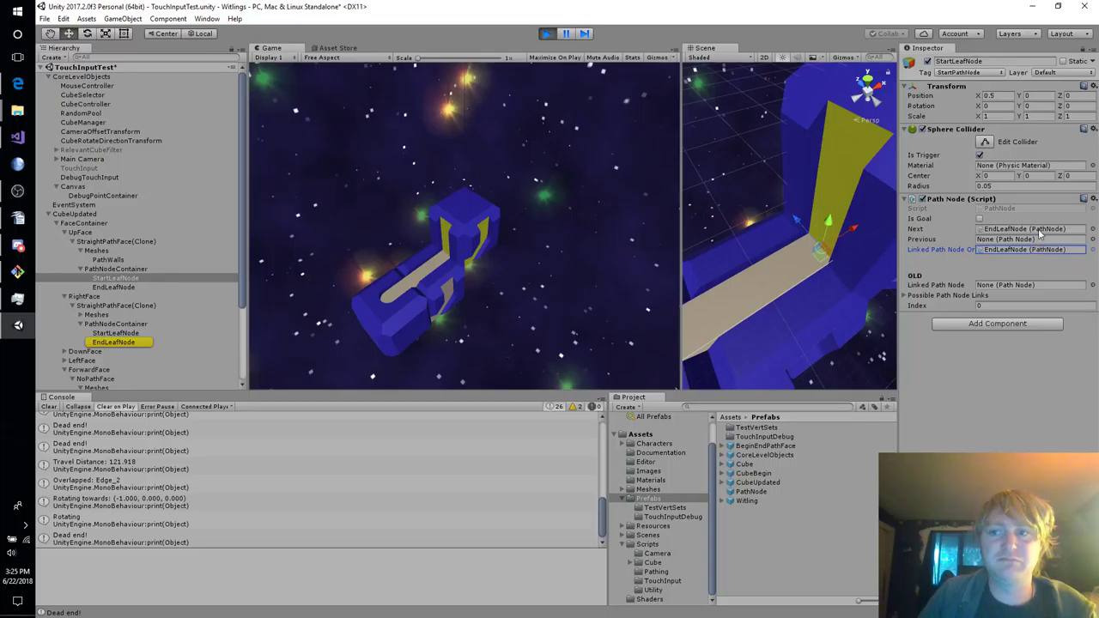
{"action": "left_click", "coordinate": [1041, 232]}
{"action": "left_click", "coordinate": [1038, 250]}
{"action": "left_click", "coordinate": [1040, 230]}
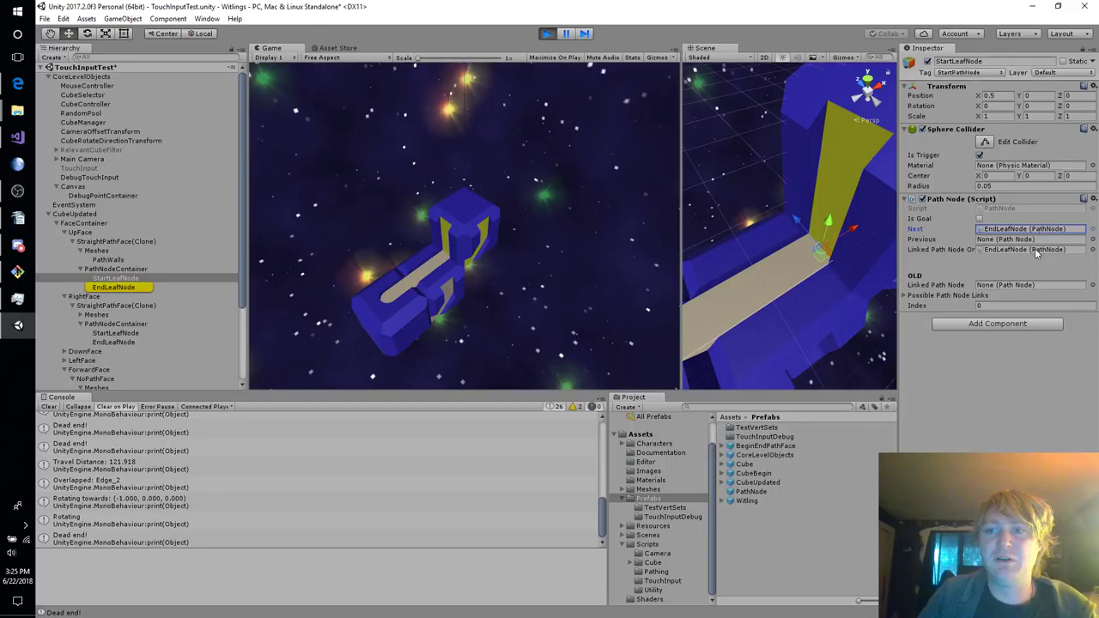
{"action": "left_click", "coordinate": [1035, 248]}
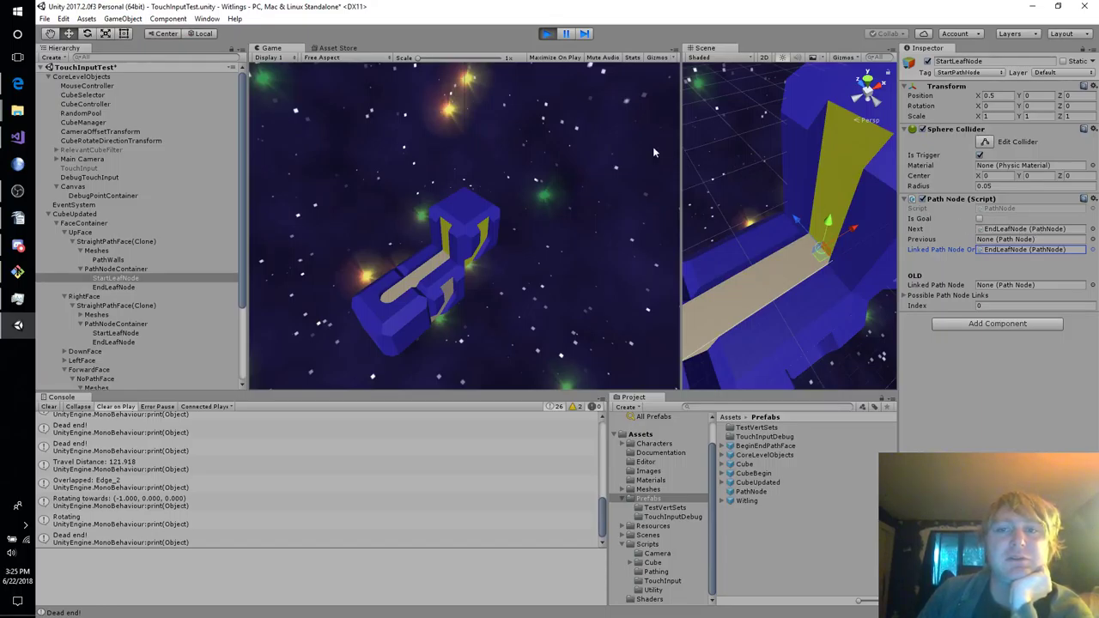
Rotate the middle cube in the game and compare the nodes StartLeafNode references as Next and Previous.
{"action": "left_click", "coordinate": [423, 264]}
{"action": "left_click_drag", "start_coordinate": [422, 267], "coordinate": [539, 189]}
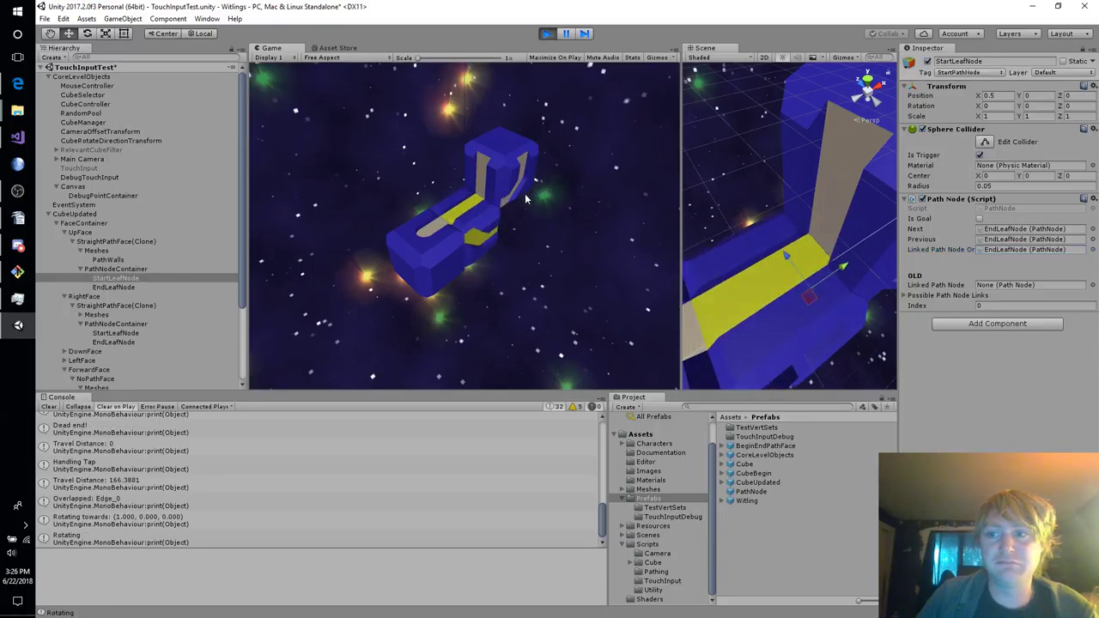
{"action": "left_click", "coordinate": [1007, 229]}
{"action": "left_click", "coordinate": [1009, 239]}
{"action": "left_click", "coordinate": [1009, 230]}
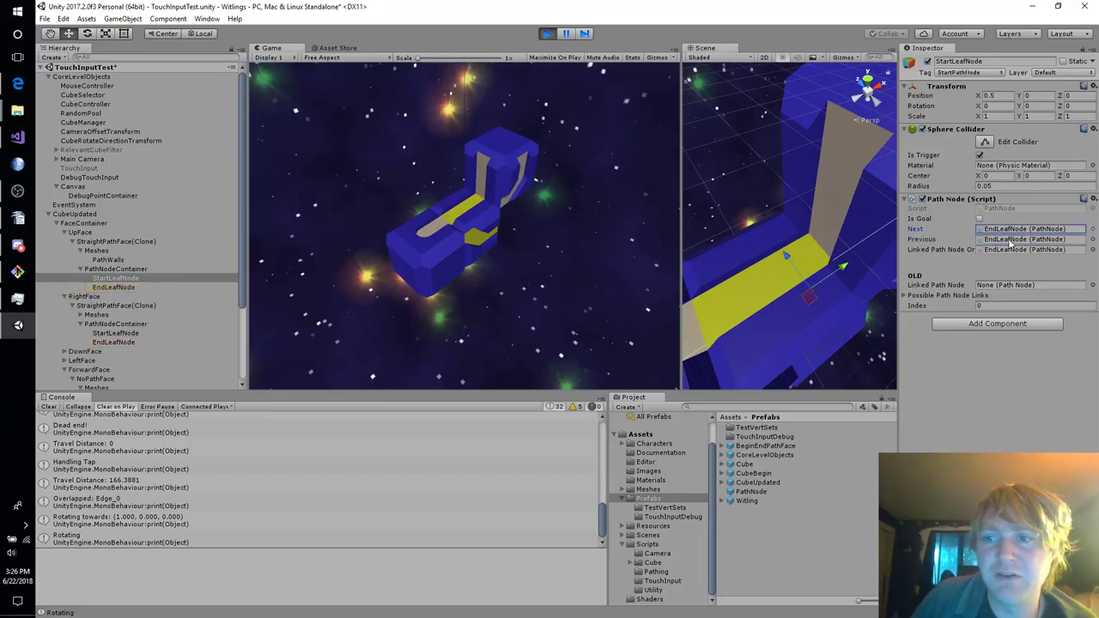
{"action": "left_click", "coordinate": [1011, 240]}
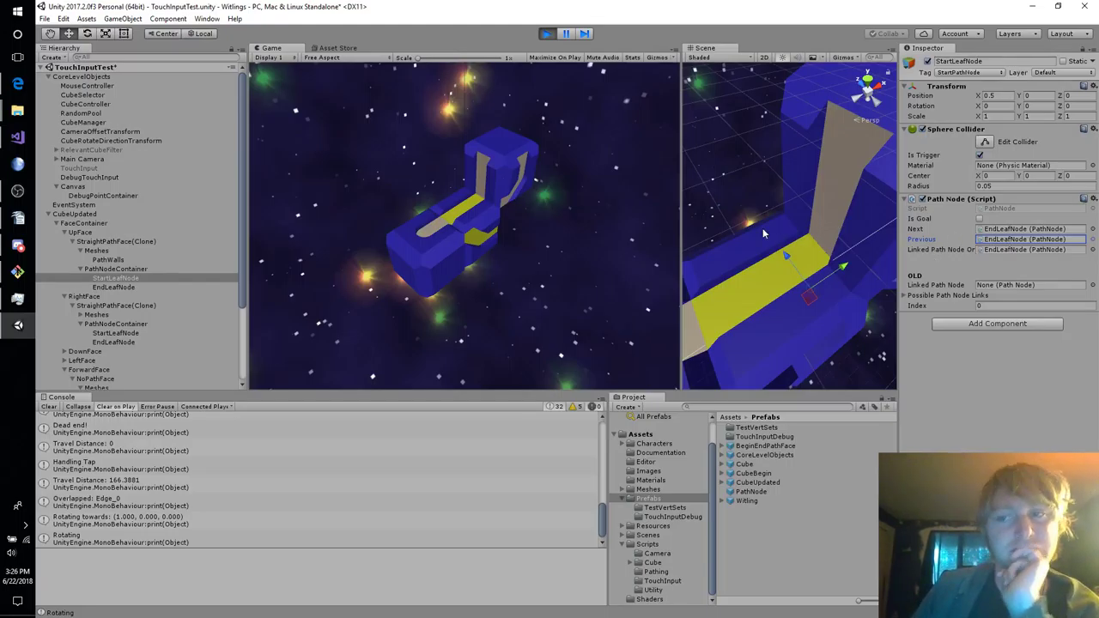
Stop the game and briefly check the stream in OBS before returning to Unity.
{"action": "left_click", "coordinate": [547, 34]}
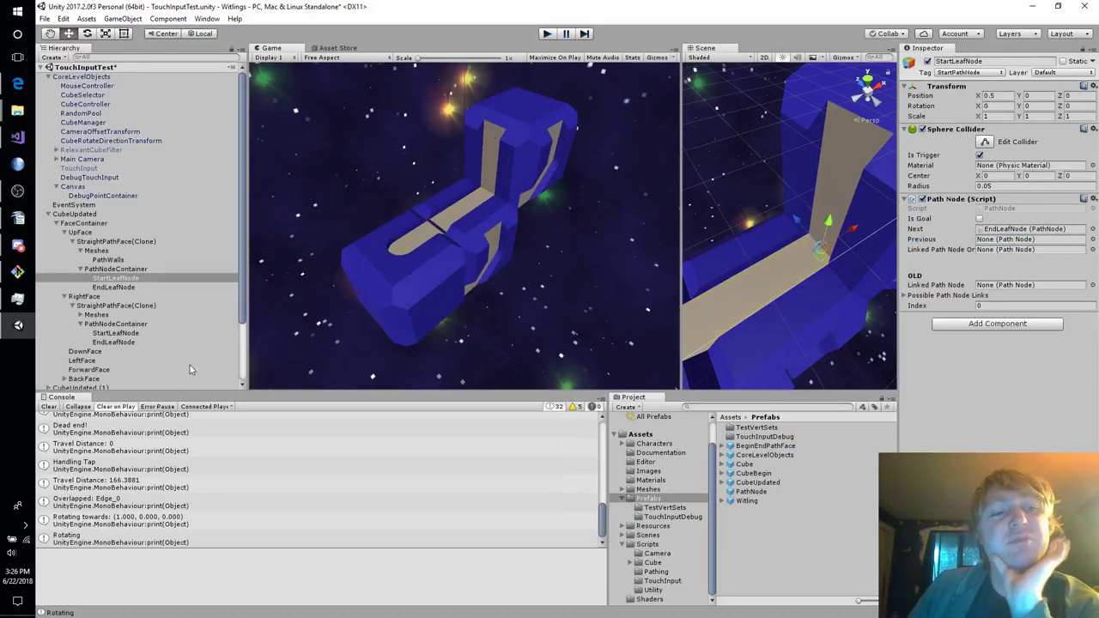
{"action": "left_click", "coordinate": [26, 202]}
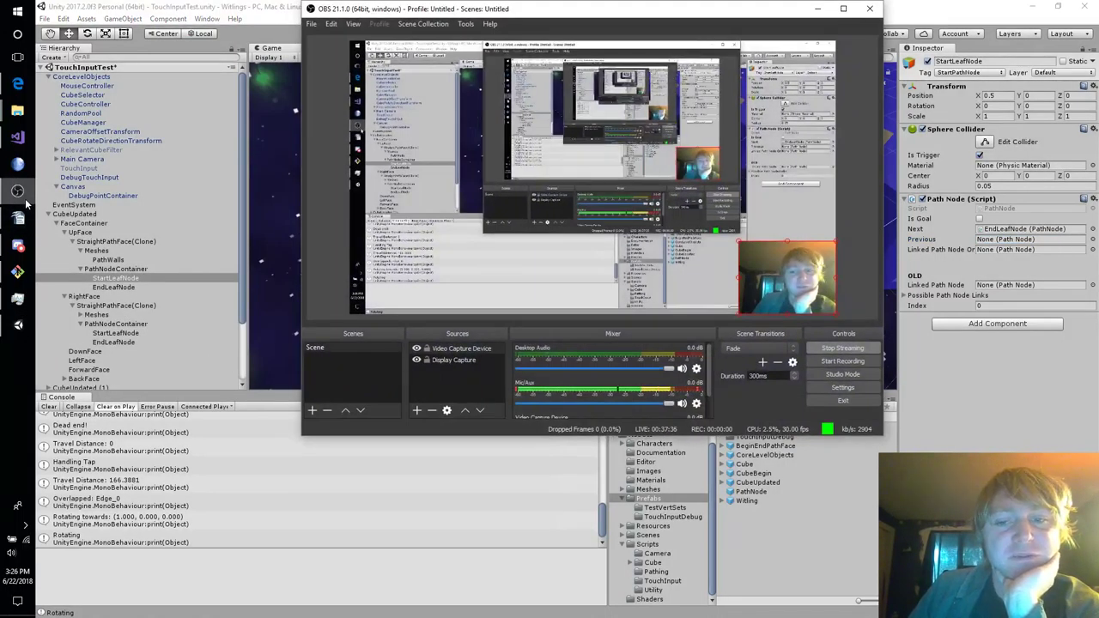
{"action": "left_click", "coordinate": [25, 202]}
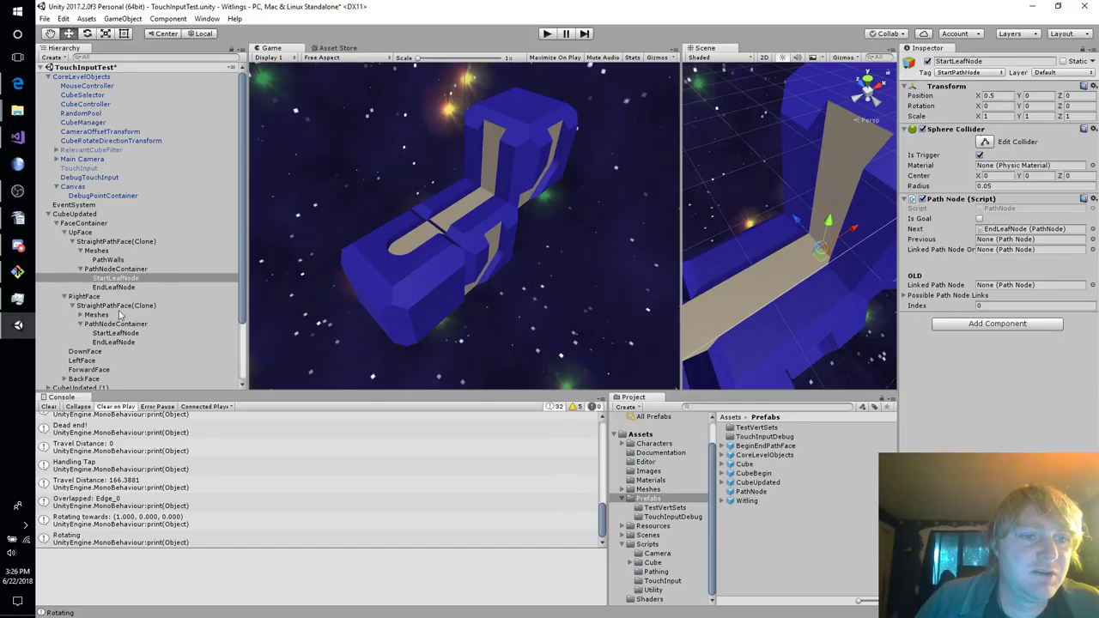
Look through CubeUpdated's remaining faces and expand BackFace down to the StartLeafNode of its HalfCurveDownPathFace.
{"action": "scroll", "coordinate": [121, 318], "scroll_direction": "down", "scroll_amount": 2}
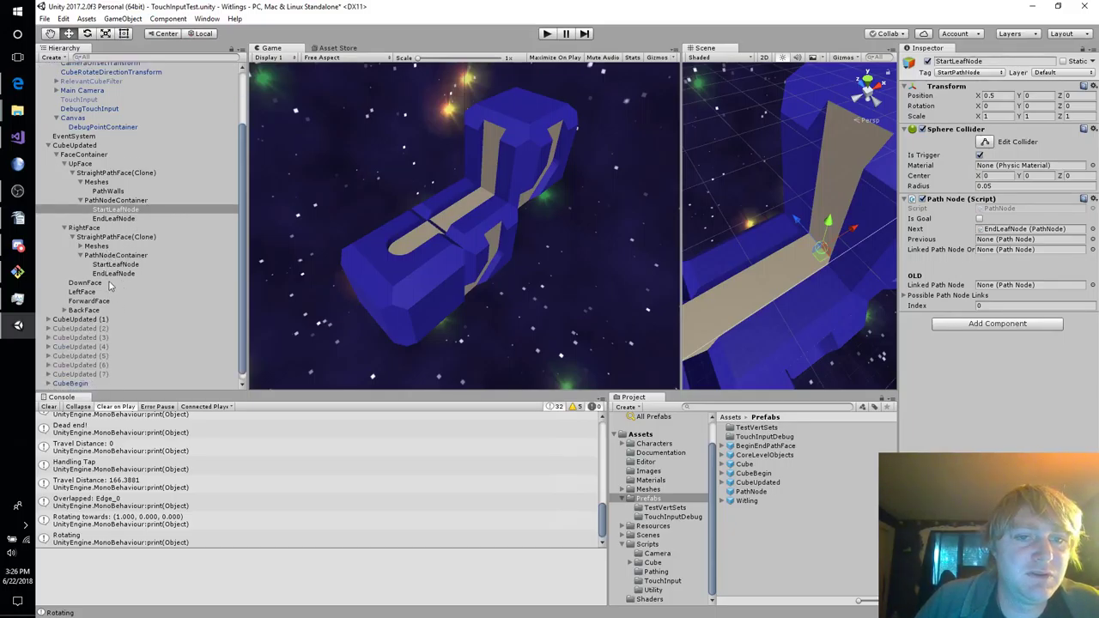
{"action": "left_click", "coordinate": [110, 283]}
{"action": "left_click", "coordinate": [107, 293]}
{"action": "left_click", "coordinate": [106, 302]}
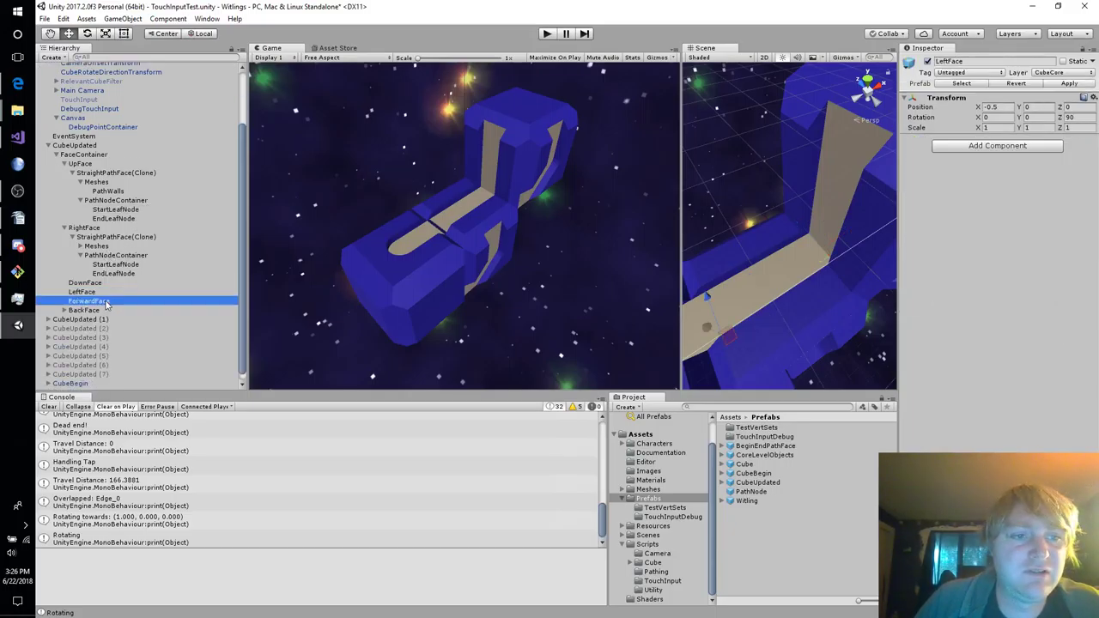
{"action": "left_click", "coordinate": [104, 311]}
{"action": "left_click", "coordinate": [65, 311]}
{"action": "left_click", "coordinate": [72, 319]}
{"action": "left_click", "coordinate": [80, 338]}
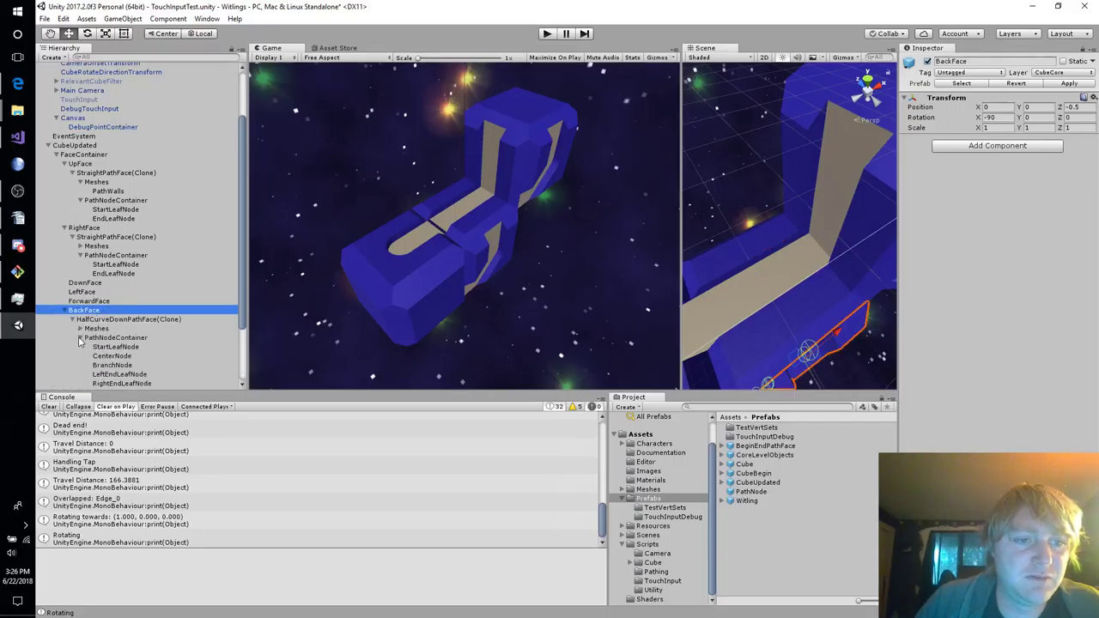
{"action": "left_click", "coordinate": [121, 347]}
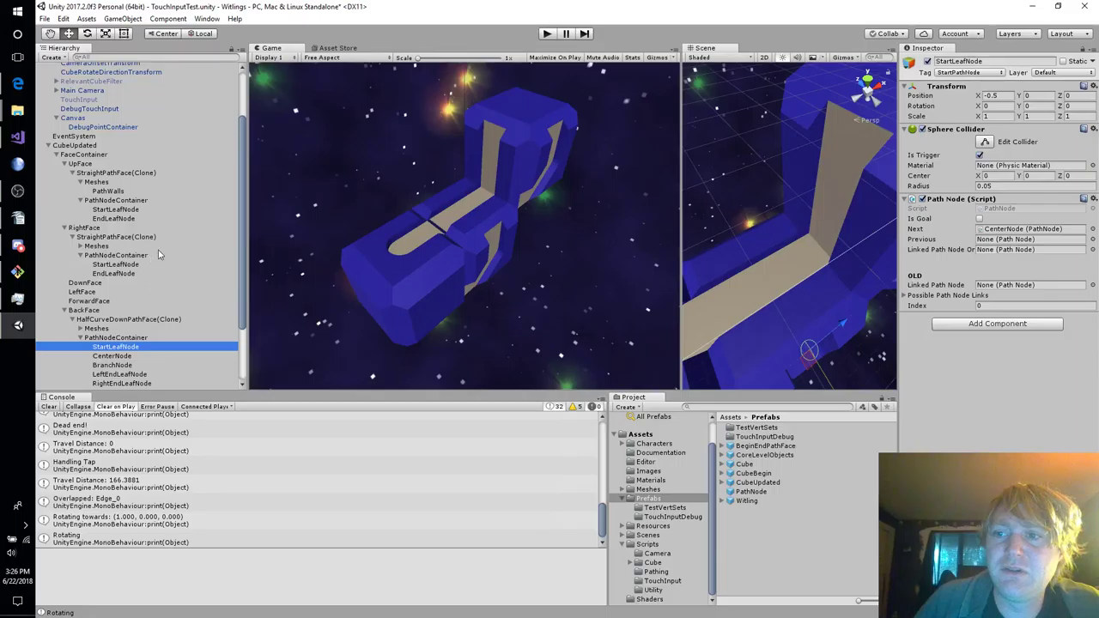
Examine the Next and Previous links of BackFace's CenterNode, BranchNode and StartLeafNode.
{"action": "scroll", "coordinate": [158, 250], "scroll_direction": "down", "scroll_amount": 3}
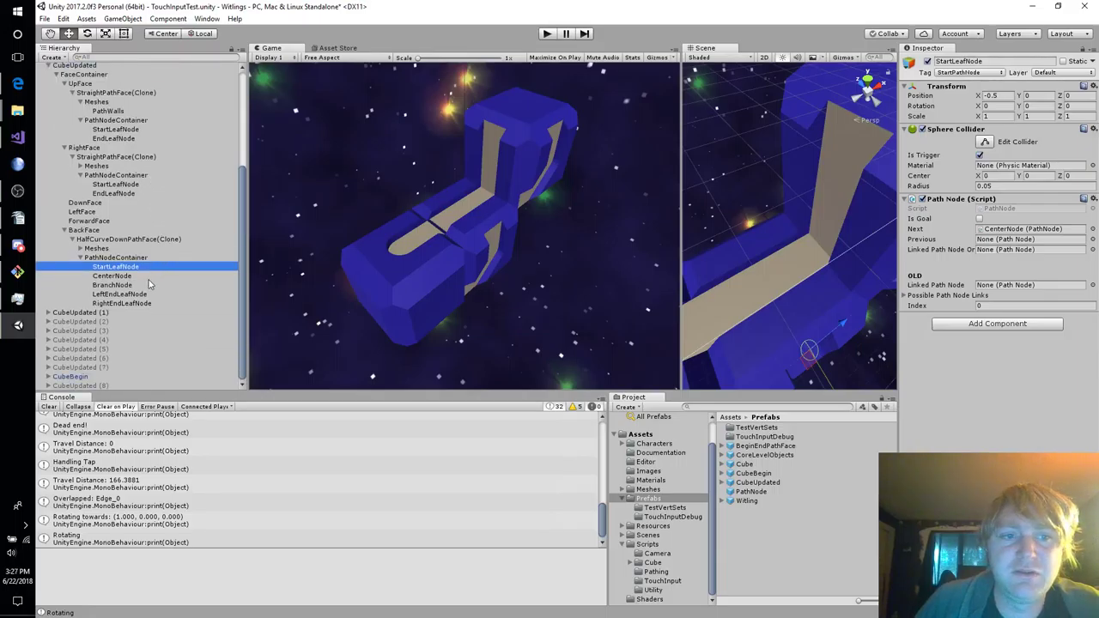
{"action": "left_click", "coordinate": [148, 276]}
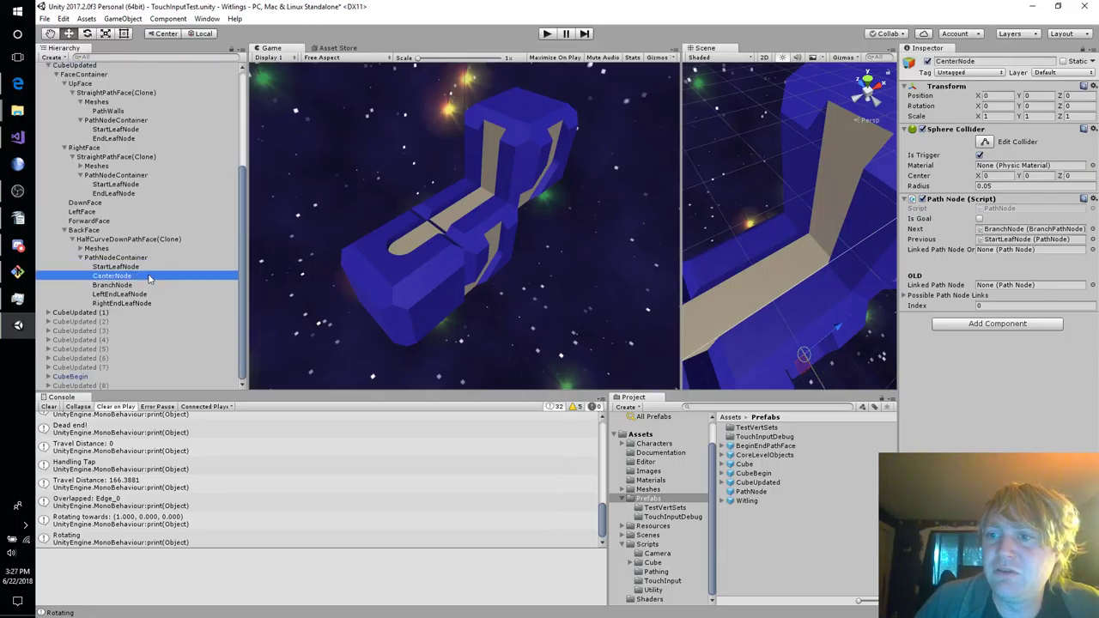
{"action": "left_click", "coordinate": [146, 285]}
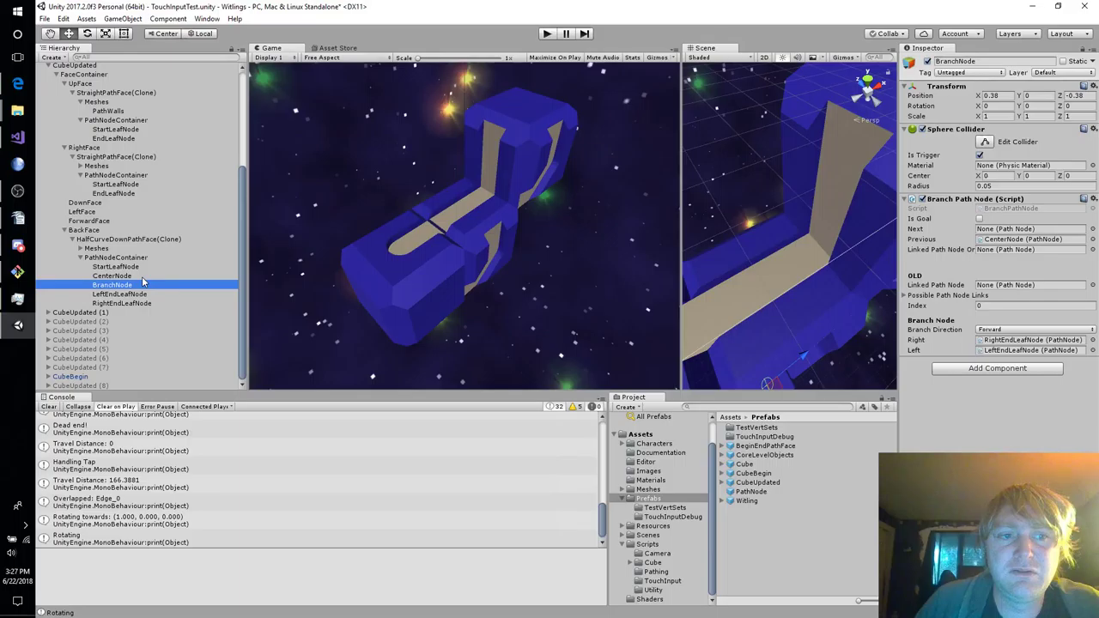
{"action": "left_click", "coordinate": [142, 277]}
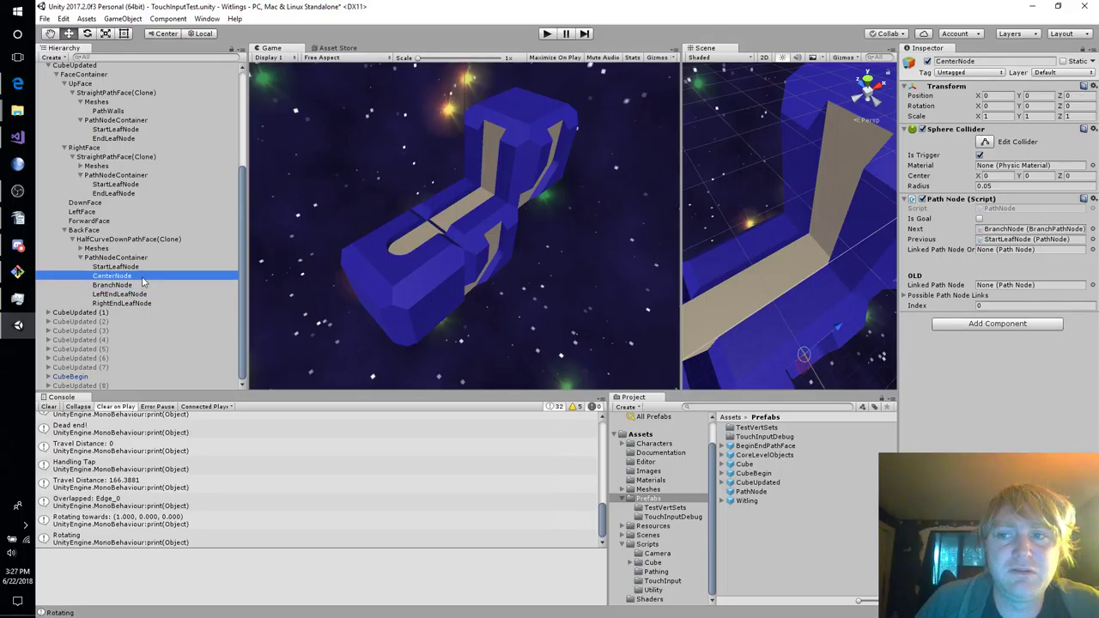
{"action": "left_click", "coordinate": [145, 269]}
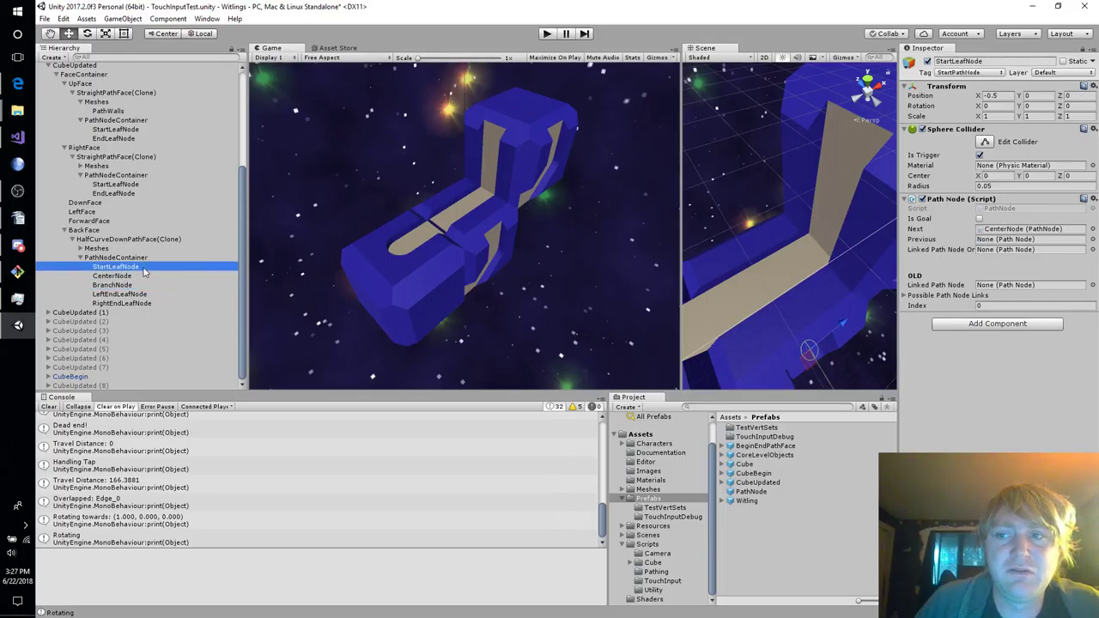
View the half-curve back face head-on in the scene and check where CenterNode and BranchNode sit on it.
{"action": "left_click", "coordinate": [613, 258]}
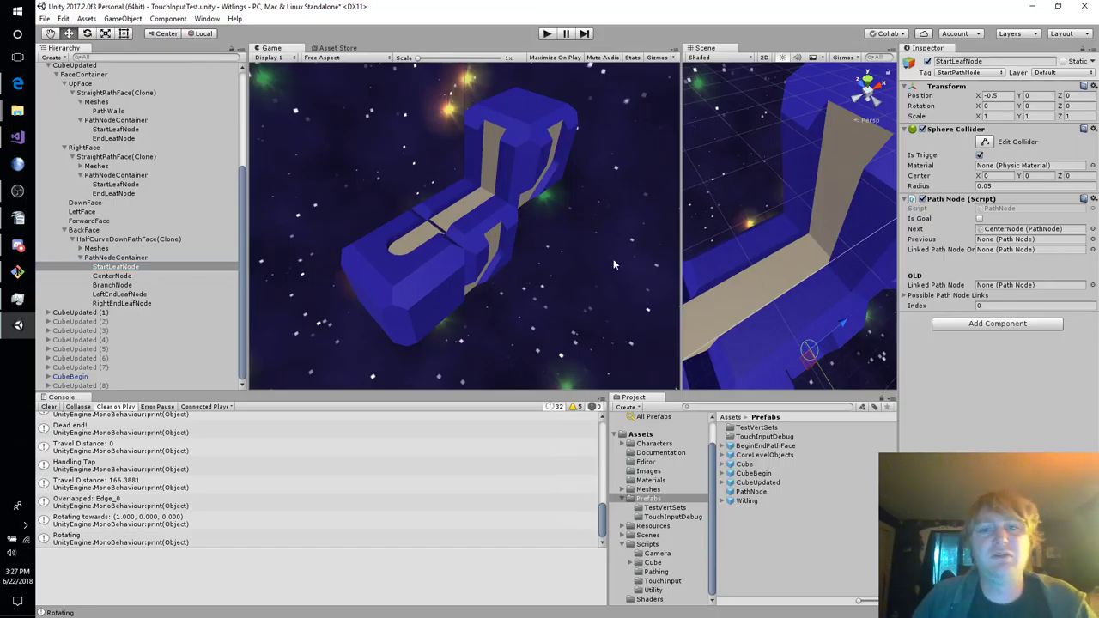
{"action": "left_click_drag", "start_coordinate": [826, 385], "coordinate": [629, 178], "text": "alt"}
{"action": "right_click_drag", "start_coordinate": [629, 172], "coordinate": [640, 164]}
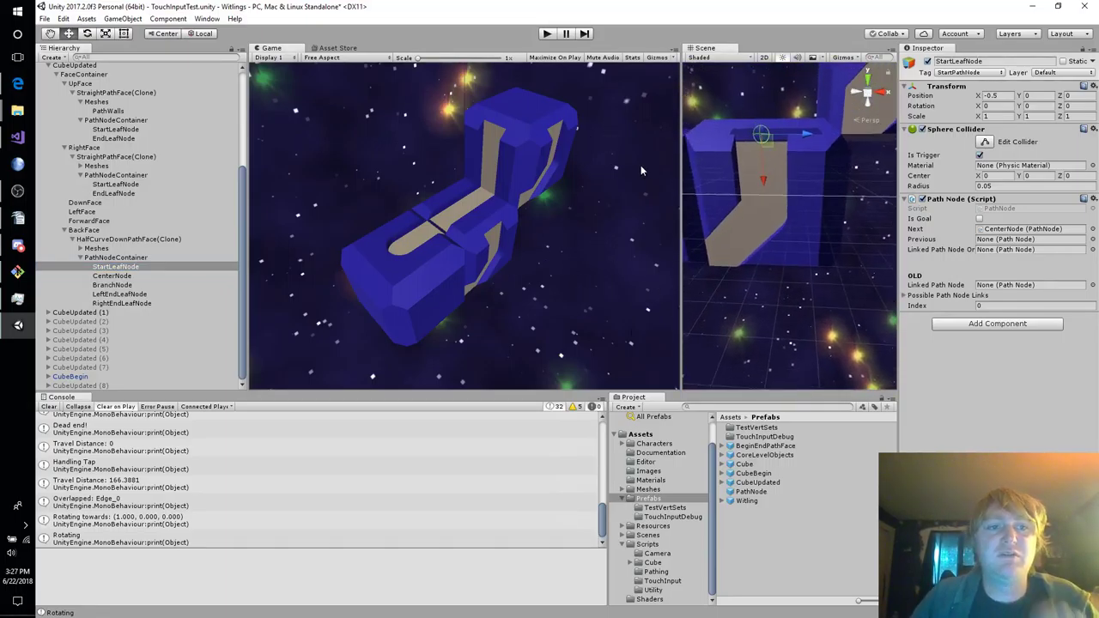
{"action": "left_click", "coordinate": [129, 277]}
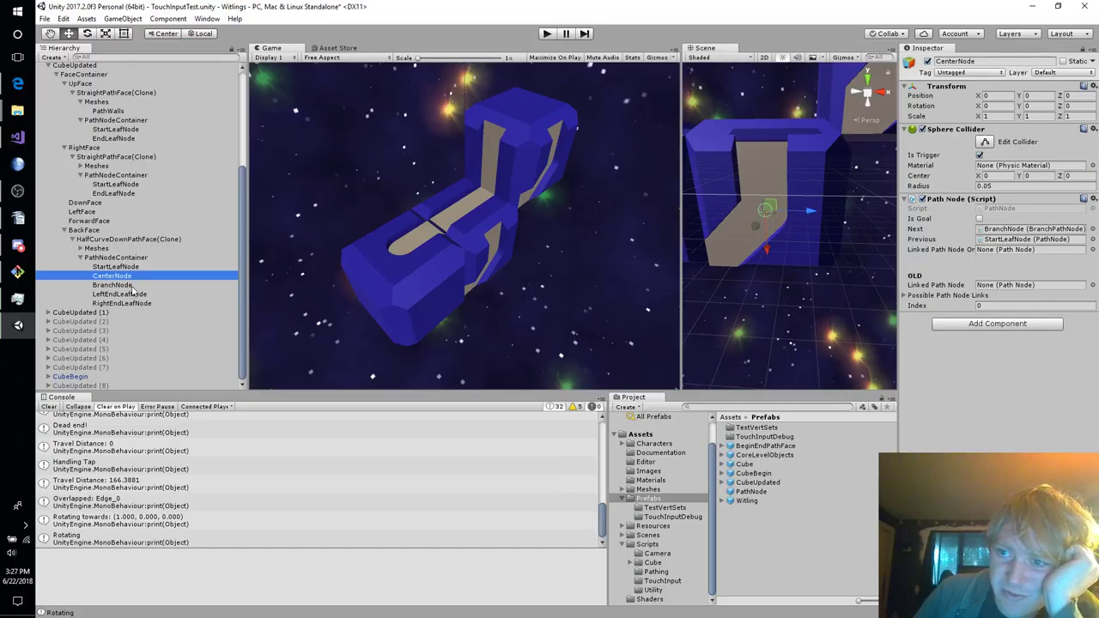
{"action": "left_click", "coordinate": [132, 285]}
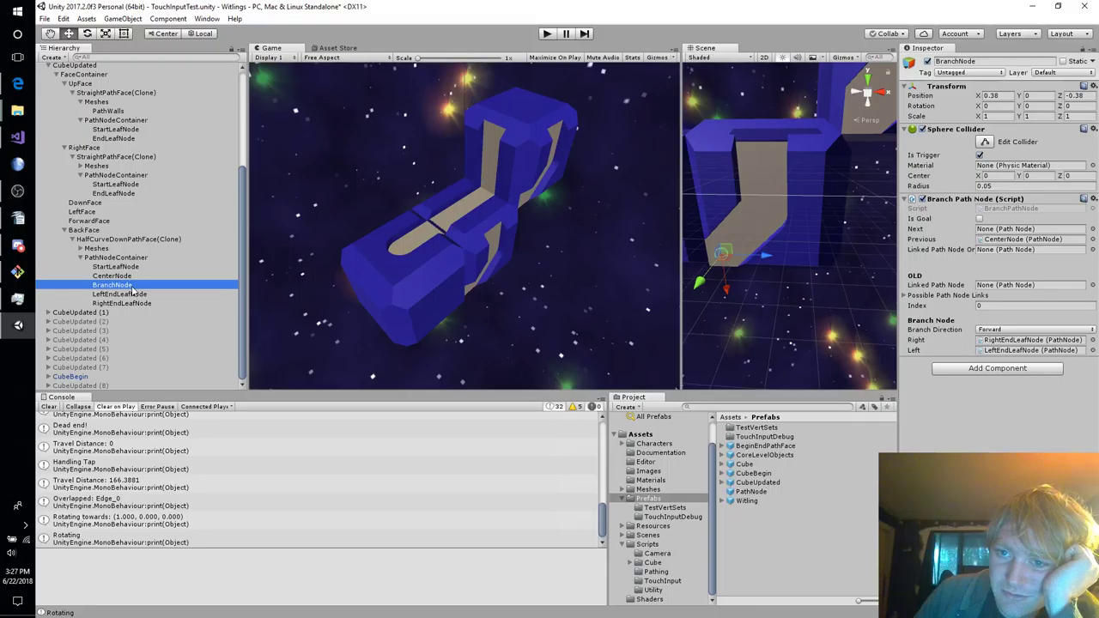
Rerun the game with the middle cube rotated and examine the links of BackFace's StartLeafNode.
{"action": "left_click", "coordinate": [547, 34]}
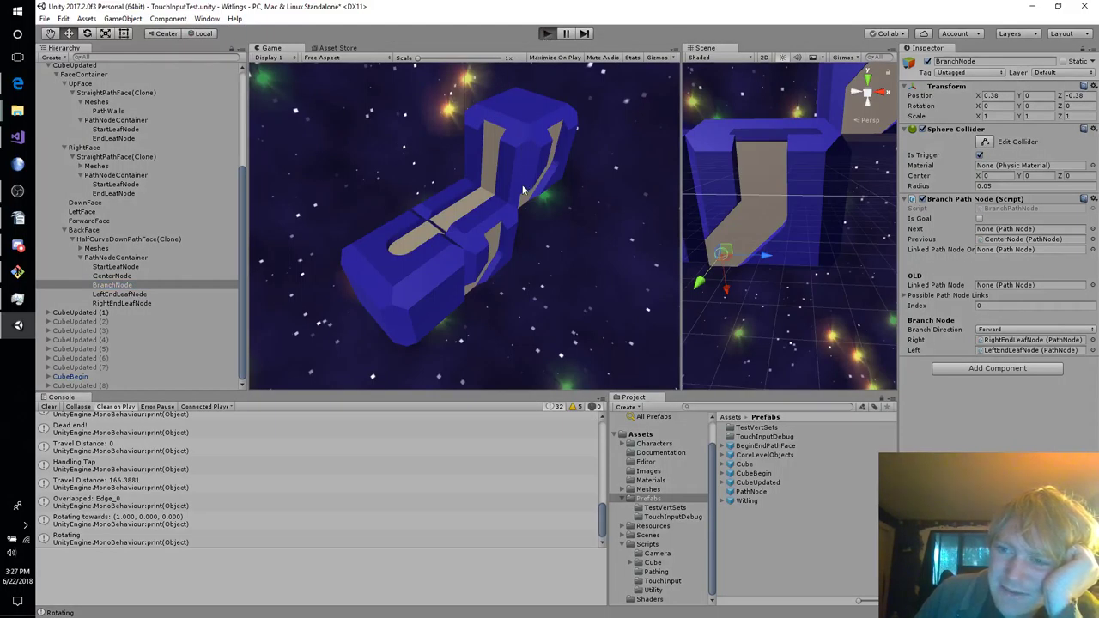
{"action": "left_click", "coordinate": [461, 210]}
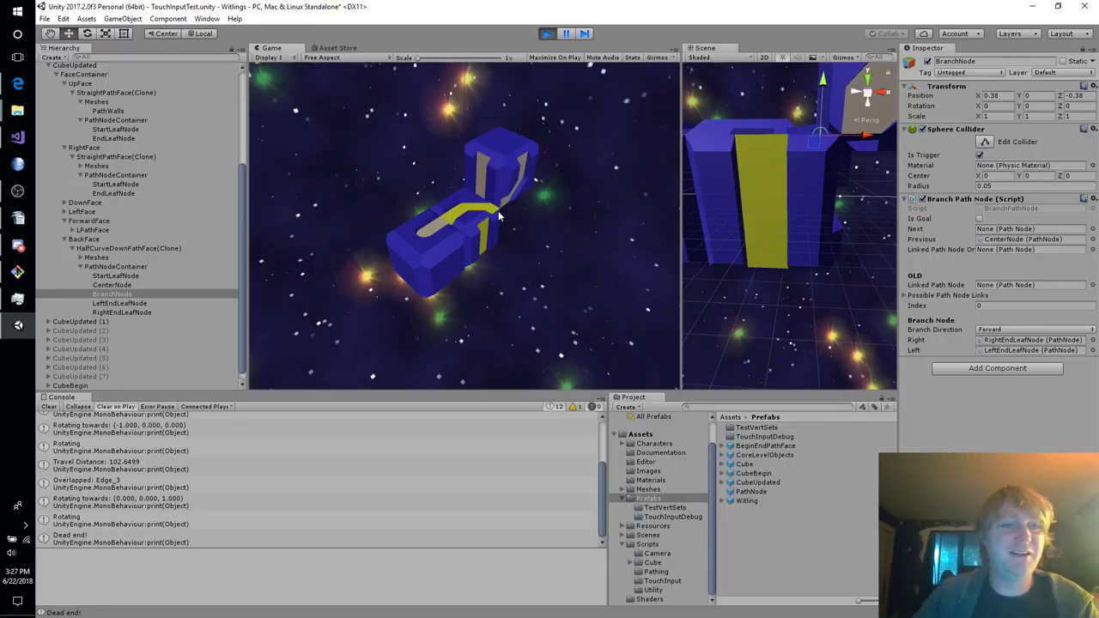
{"action": "left_click", "coordinate": [121, 276]}
{"action": "key", "text": "s"}
{"action": "right_click_drag", "start_coordinate": [768, 349], "coordinate": [792, 441]}
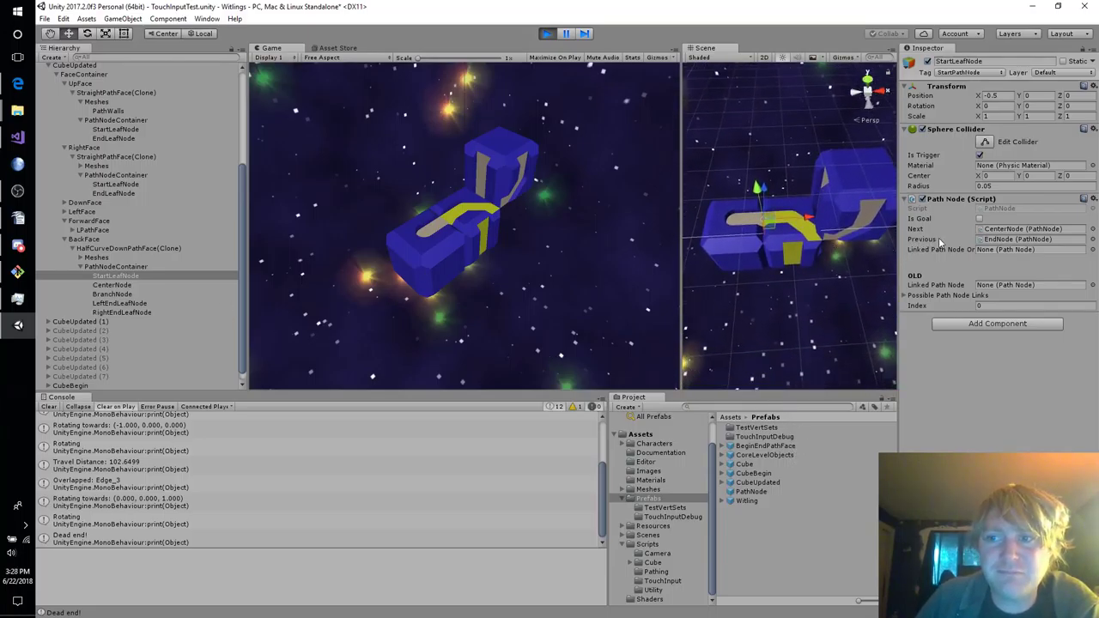
Trace the Previous reference of BackFace's StartLeafNode and examine the links of CenterNode, BranchNode, LeftEndLeafNode and RightEndLeafNode.
{"action": "left_click", "coordinate": [1013, 241]}
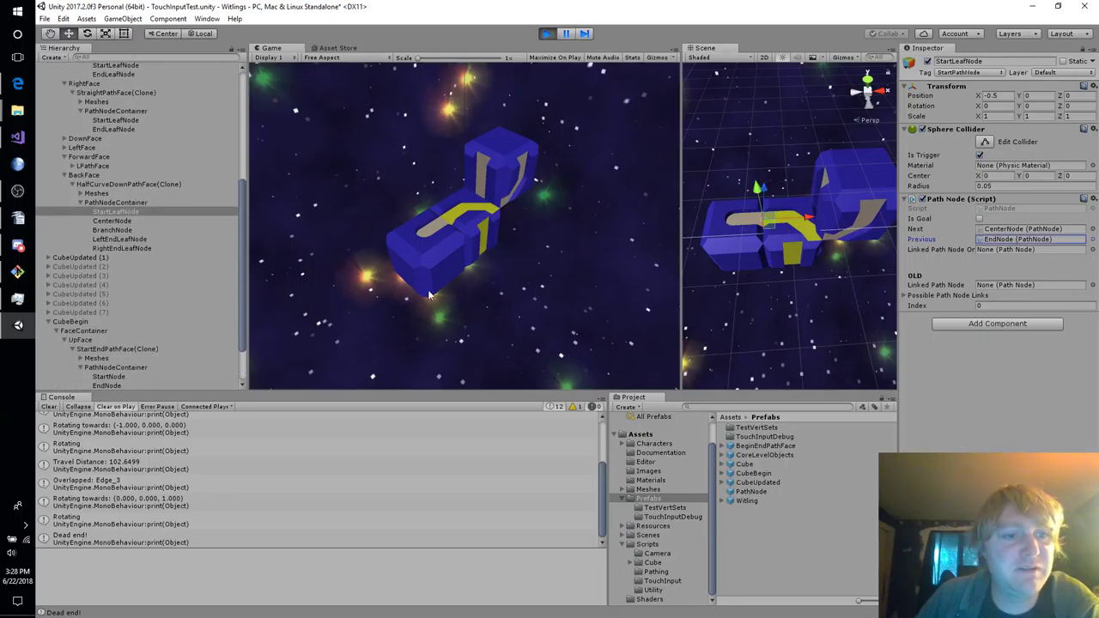
{"action": "left_click", "coordinate": [1012, 241]}
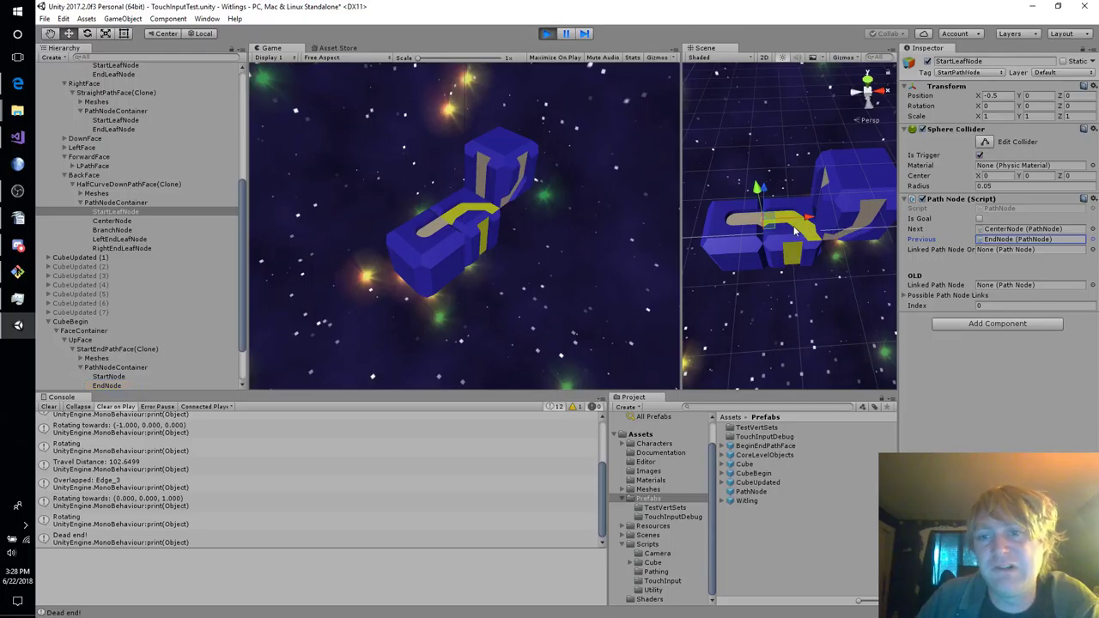
{"action": "left_click", "coordinate": [119, 224]}
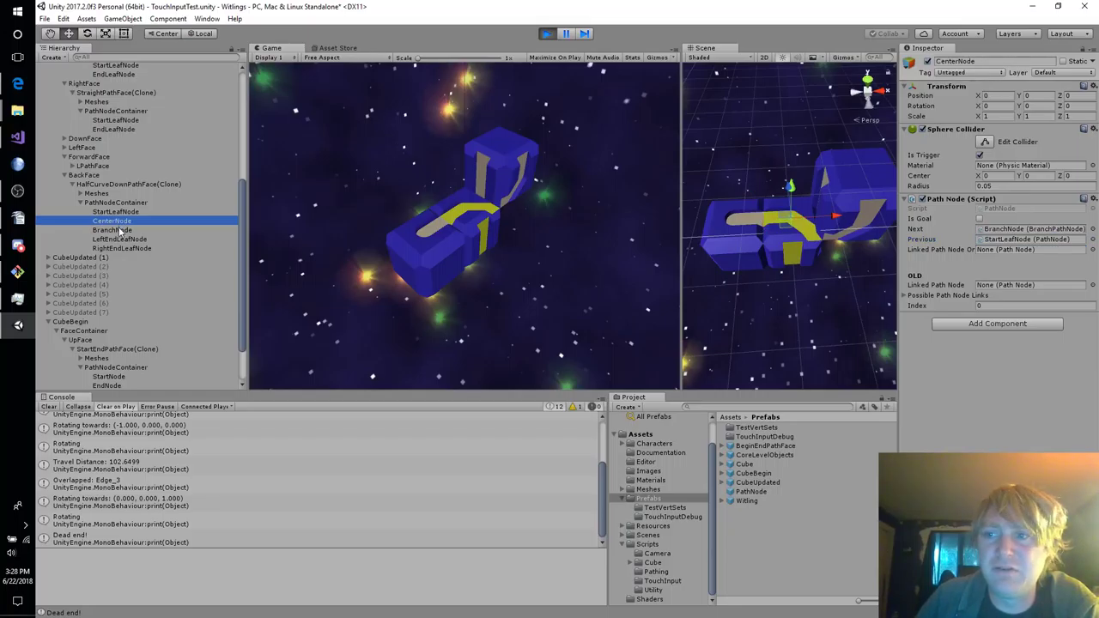
{"action": "left_click", "coordinate": [119, 231]}
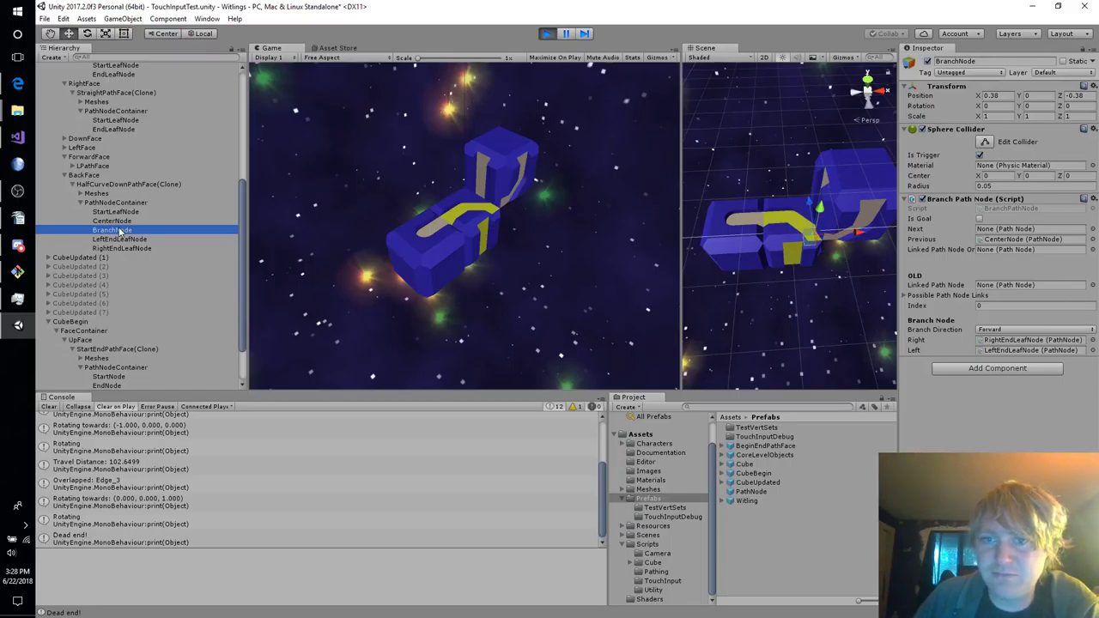
{"action": "left_click", "coordinate": [122, 240]}
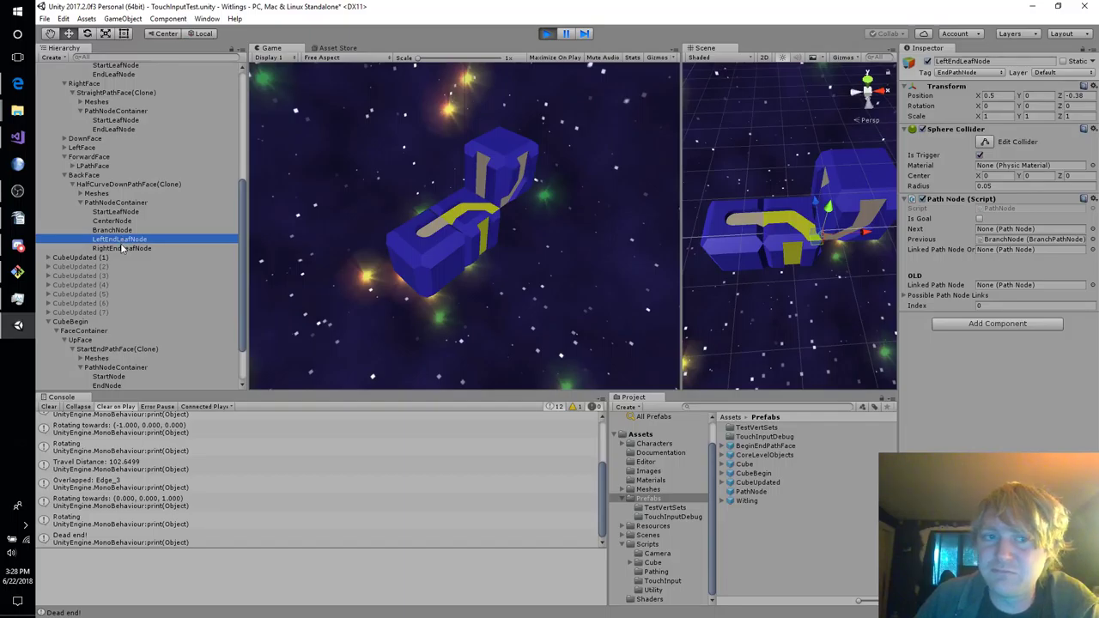
{"action": "left_click", "coordinate": [122, 249]}
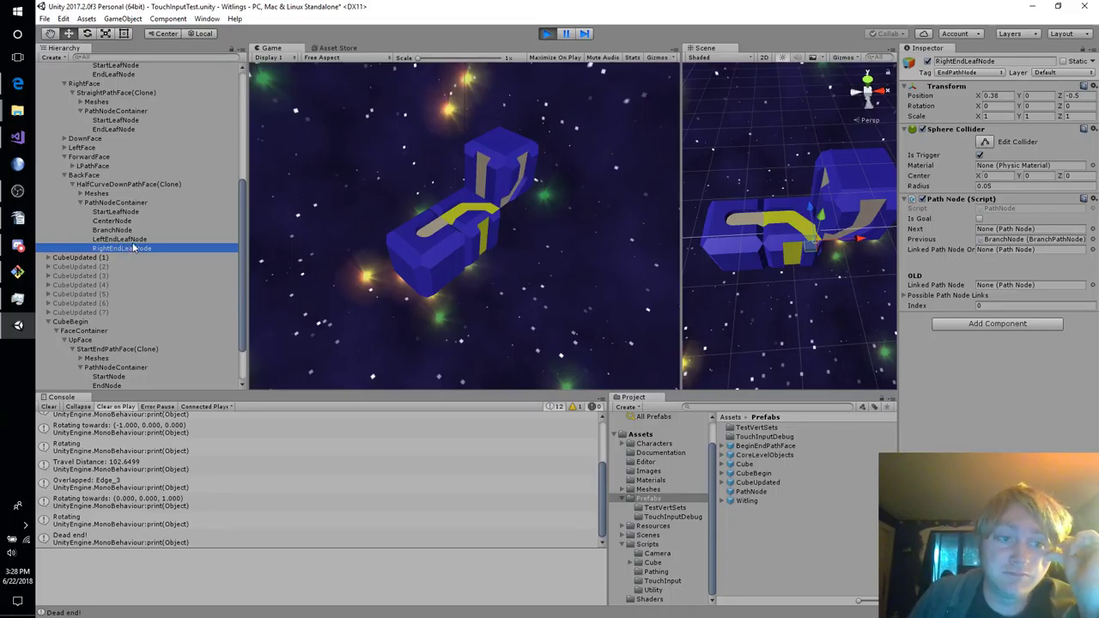
Go through BackFace's CenterNode and BranchNode again and compare LeftEndLeafNode with RightEndLeafNode.
{"action": "left_click", "coordinate": [133, 223]}
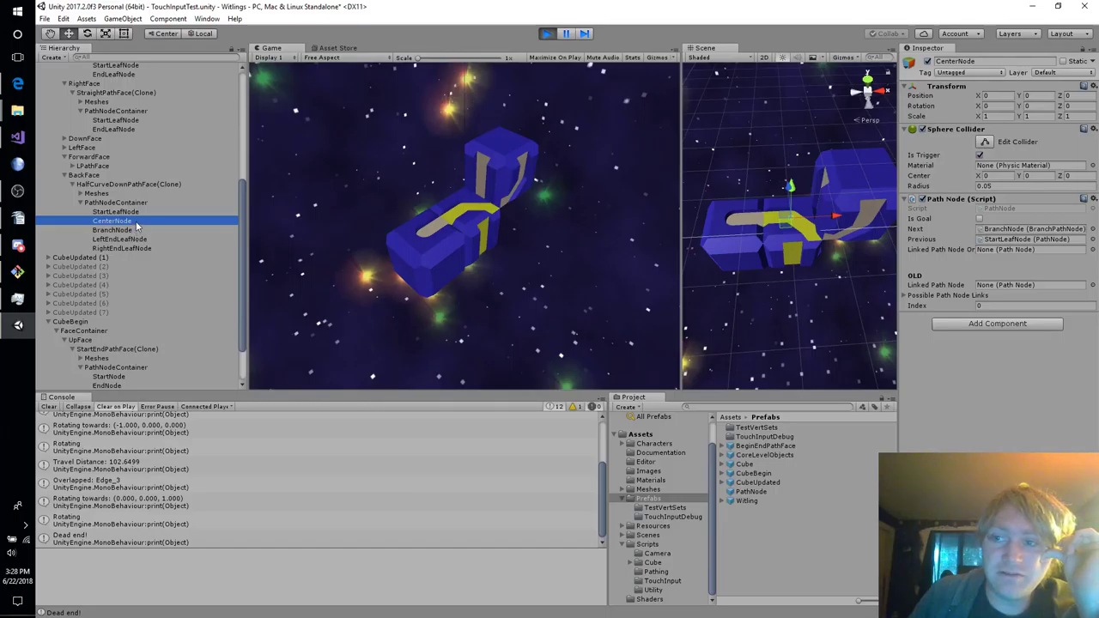
{"action": "left_click", "coordinate": [135, 231]}
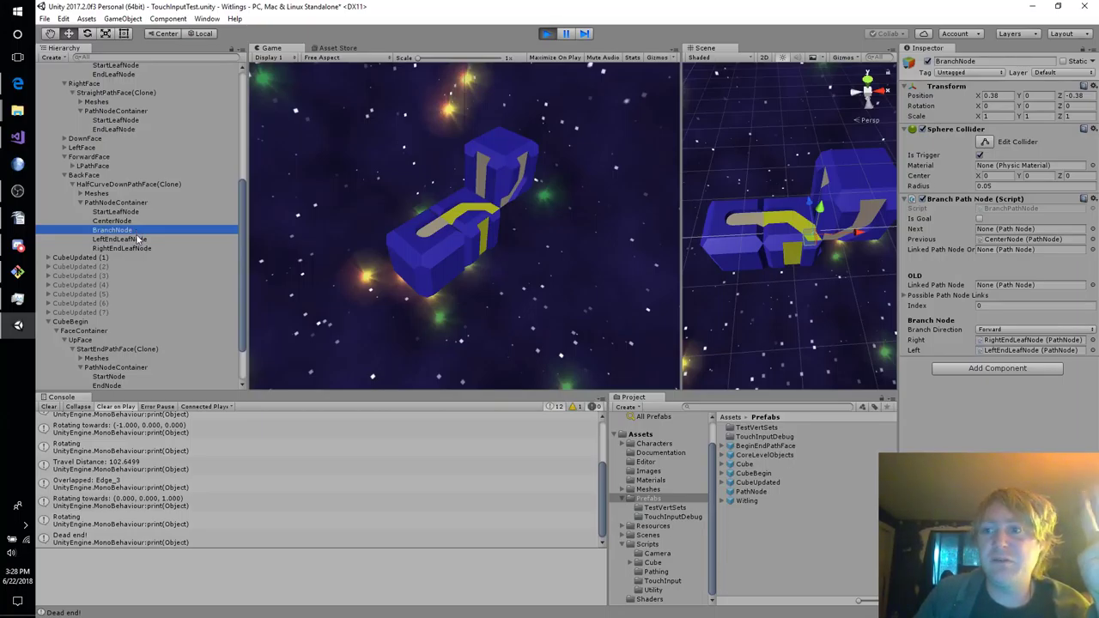
{"action": "left_click", "coordinate": [138, 239]}
{"action": "left_click", "coordinate": [137, 248]}
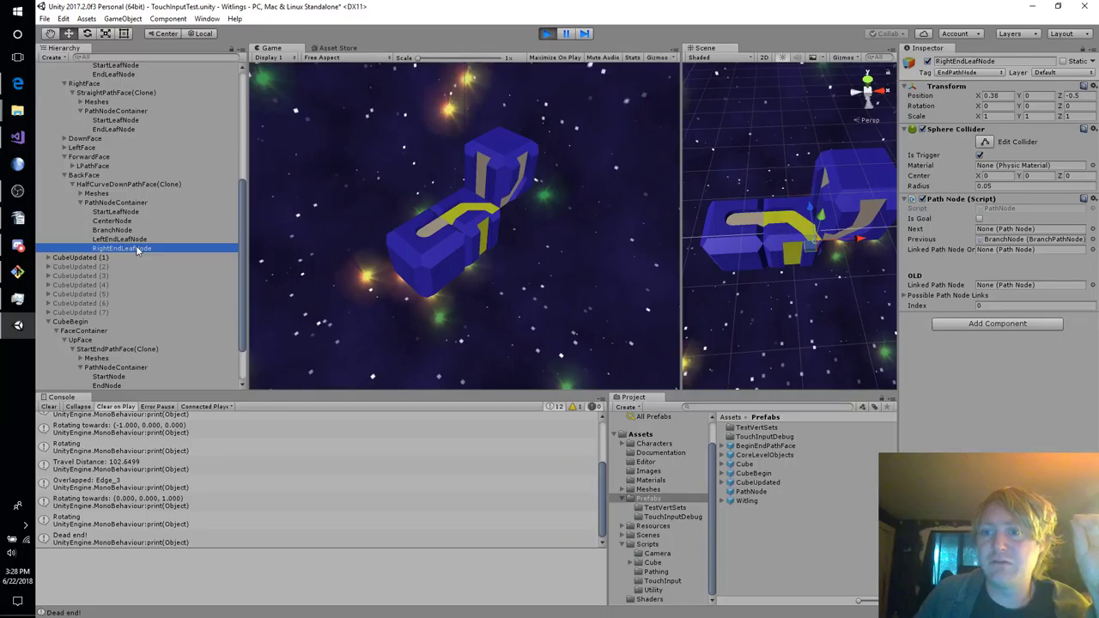
{"action": "left_click", "coordinate": [138, 238]}
{"action": "left_click", "coordinate": [137, 248]}
{"action": "left_click", "coordinate": [138, 239]}
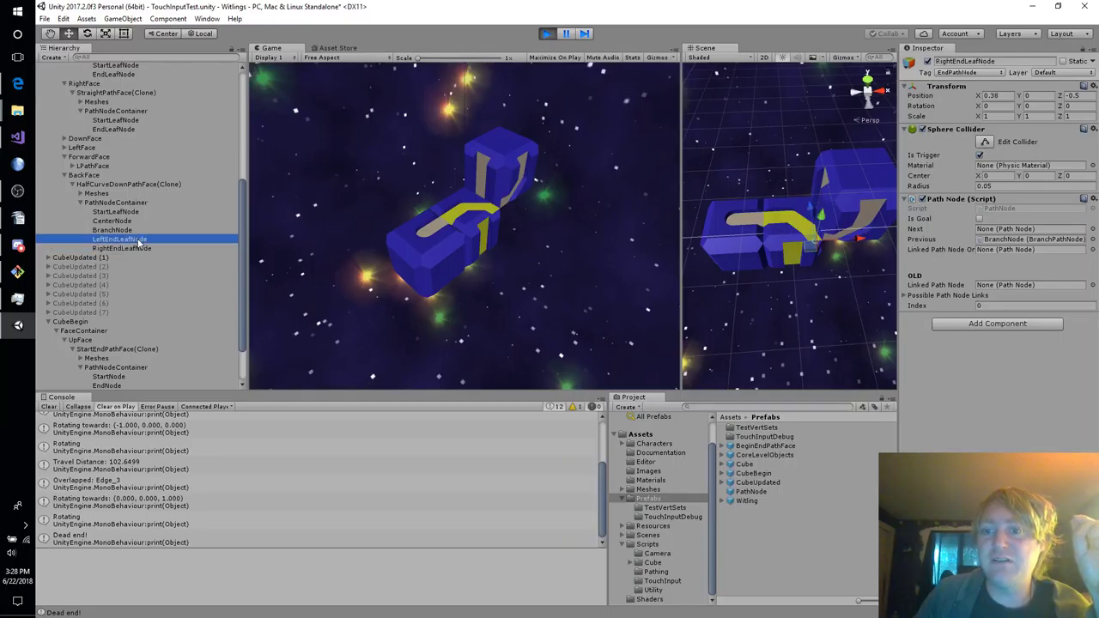
Rotate the far cube in the running game, check the Next link of BackFace's LeftEndLeafNode, and deselect the cube.
{"action": "left_click", "coordinate": [464, 228]}
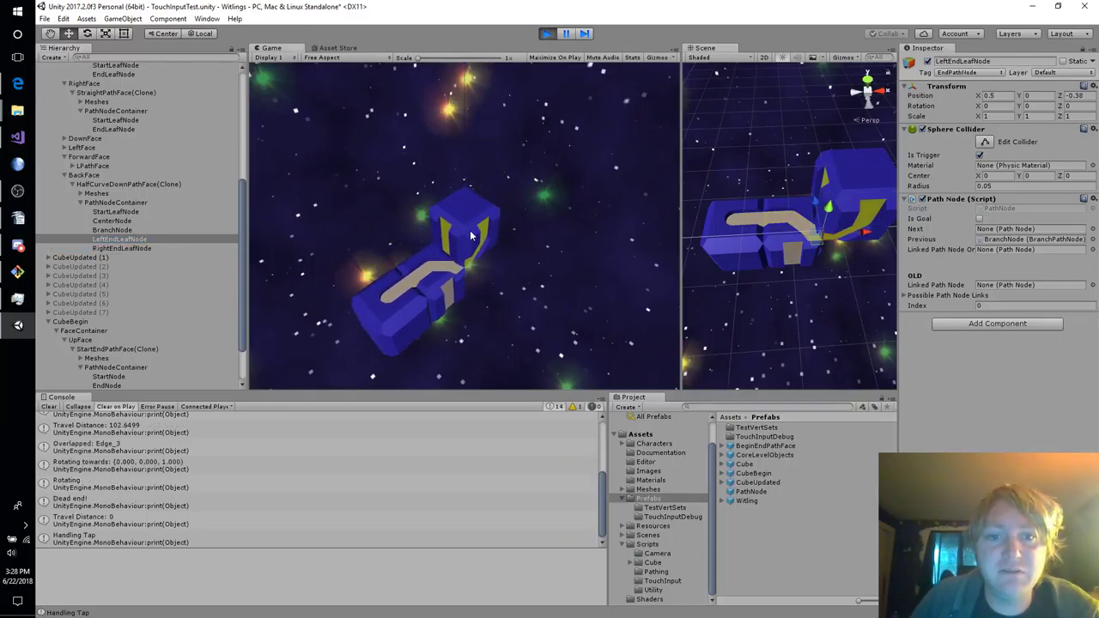
{"action": "left_click_drag", "start_coordinate": [459, 226], "coordinate": [414, 283]}
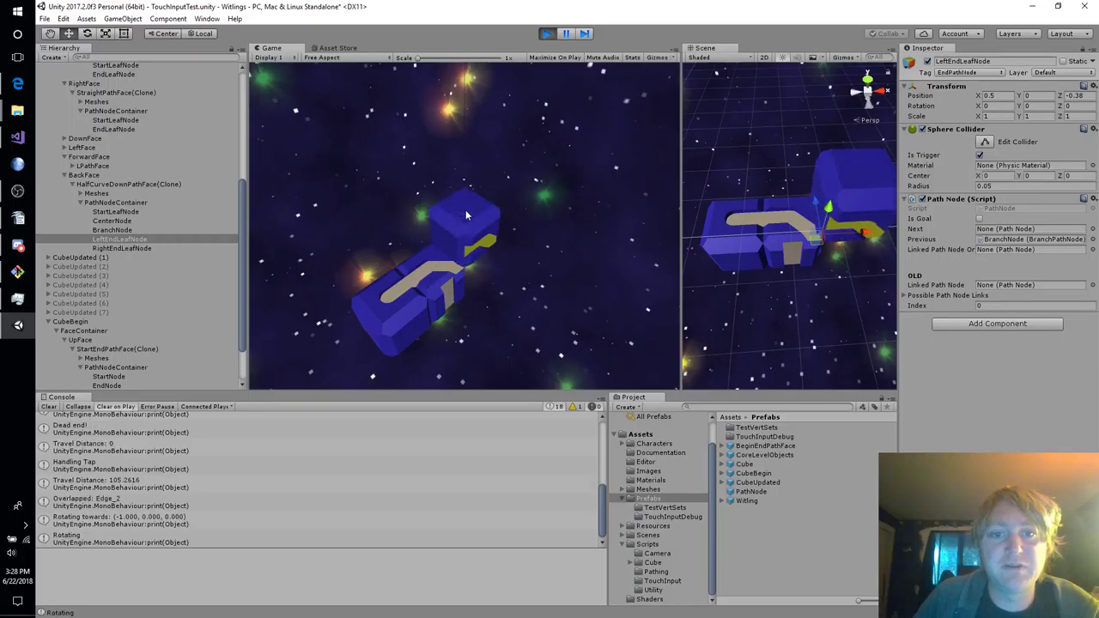
{"action": "left_click_drag", "start_coordinate": [478, 257], "coordinate": [384, 157]}
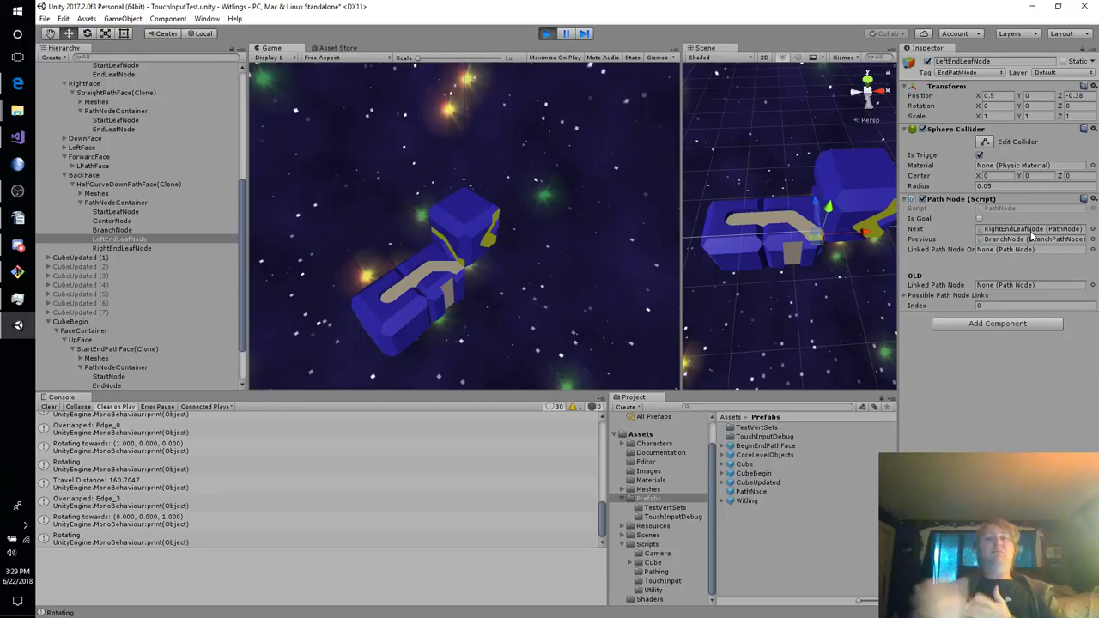
{"action": "left_click", "coordinate": [556, 290]}
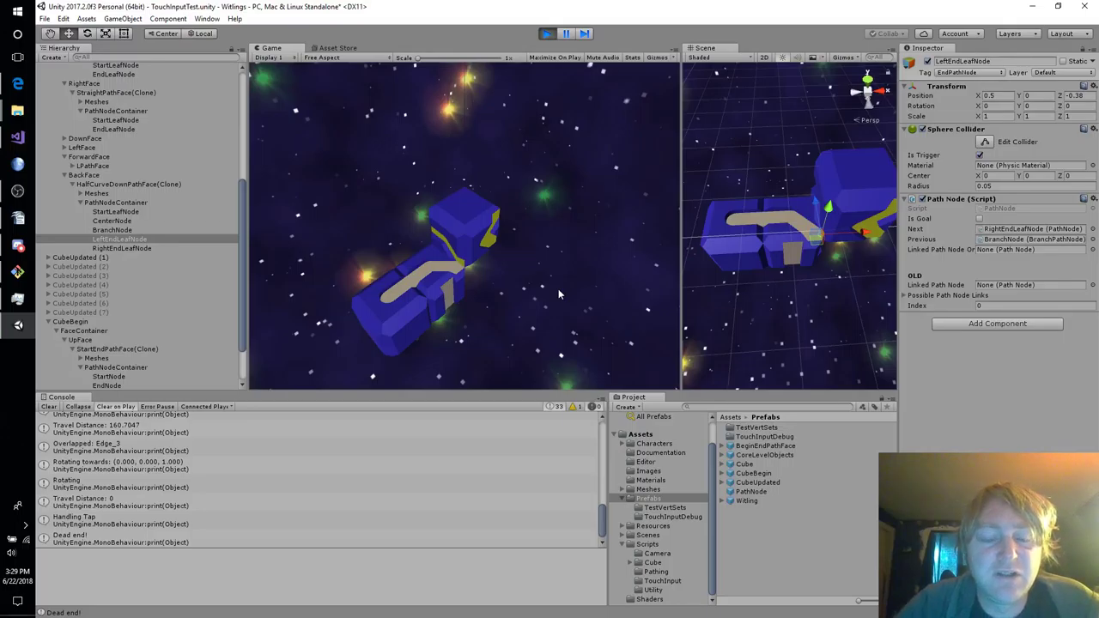
Rotate the middle cube and the far cube in the running game to bring their straight paths into line.
{"action": "left_click", "coordinate": [469, 204]}
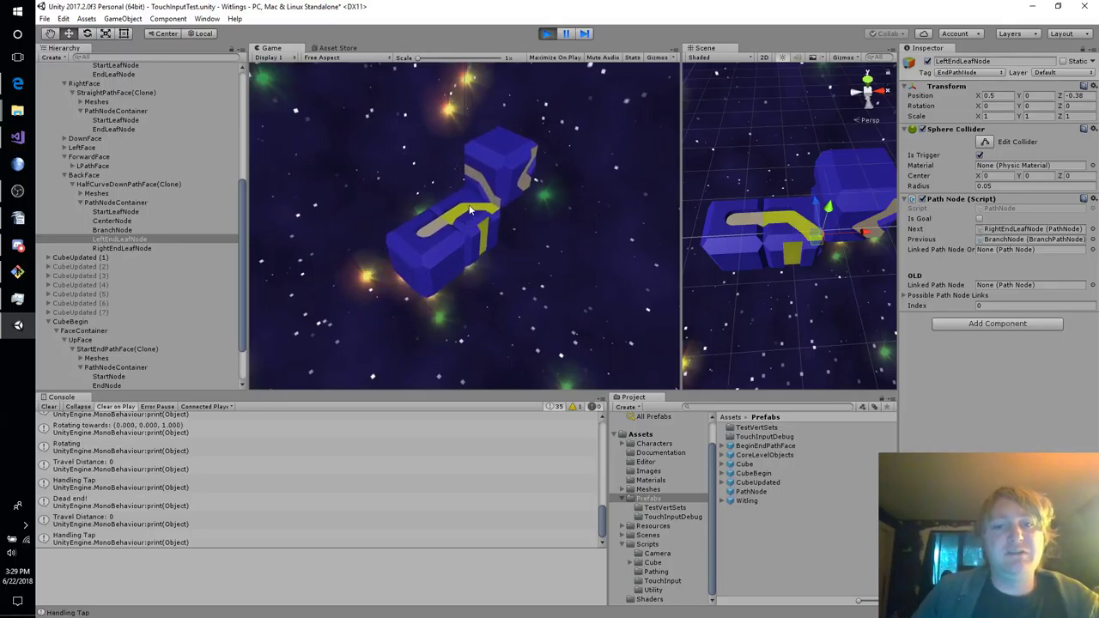
{"action": "left_click_drag", "start_coordinate": [469, 205], "coordinate": [509, 280]}
{"action": "left_click", "coordinate": [502, 154]}
{"action": "left_click_drag", "start_coordinate": [474, 203], "coordinate": [514, 284]}
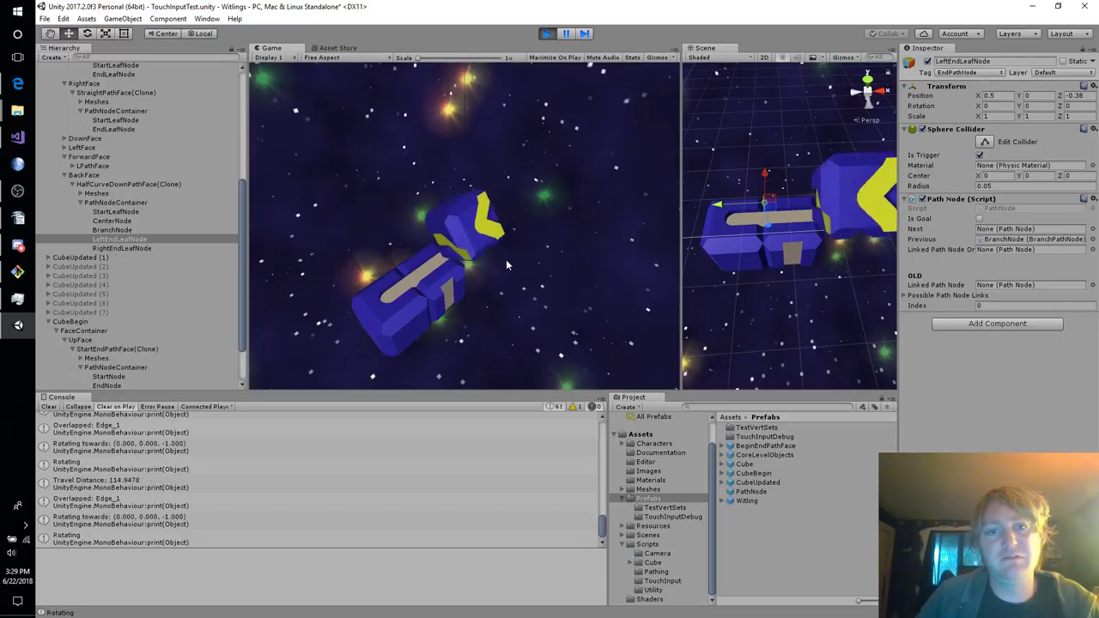
{"action": "left_click_drag", "start_coordinate": [460, 211], "coordinate": [485, 200]}
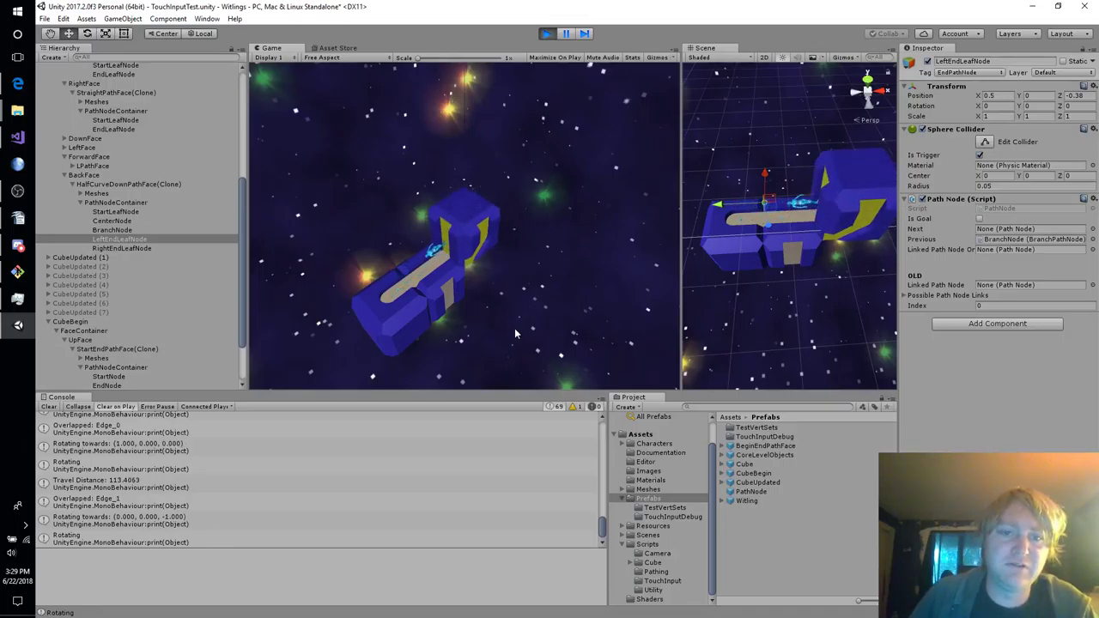
Rotate the middle cube repeatedly in different directions in the running game to test how its path links update.
{"action": "left_click", "coordinate": [432, 272]}
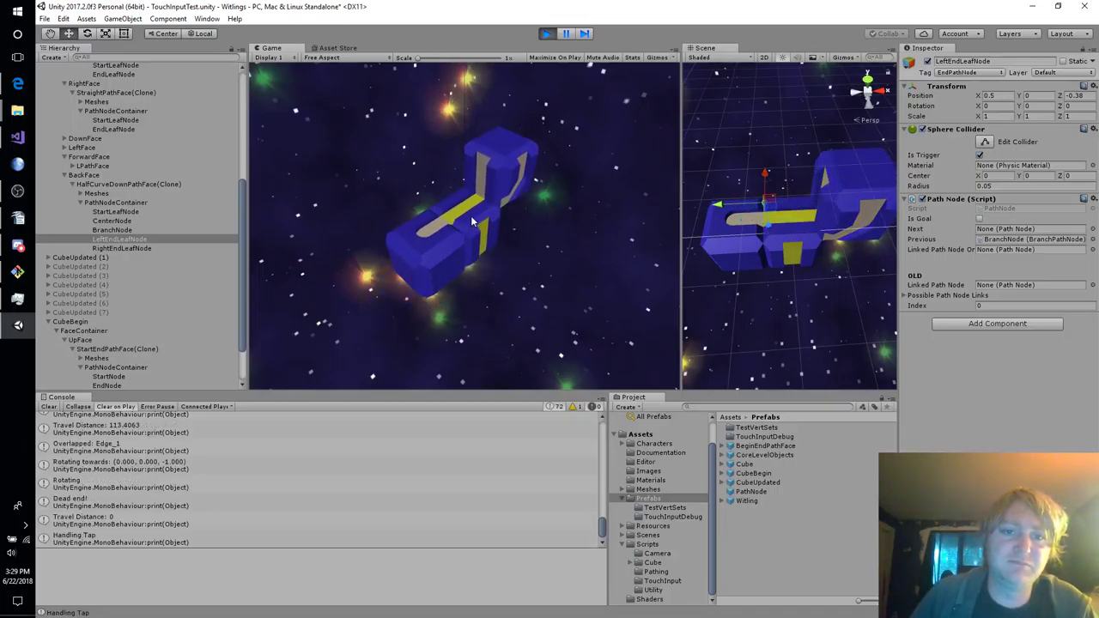
{"action": "left_click_drag", "start_coordinate": [470, 218], "coordinate": [417, 250]}
{"action": "left_click_drag", "start_coordinate": [471, 215], "coordinate": [543, 174]}
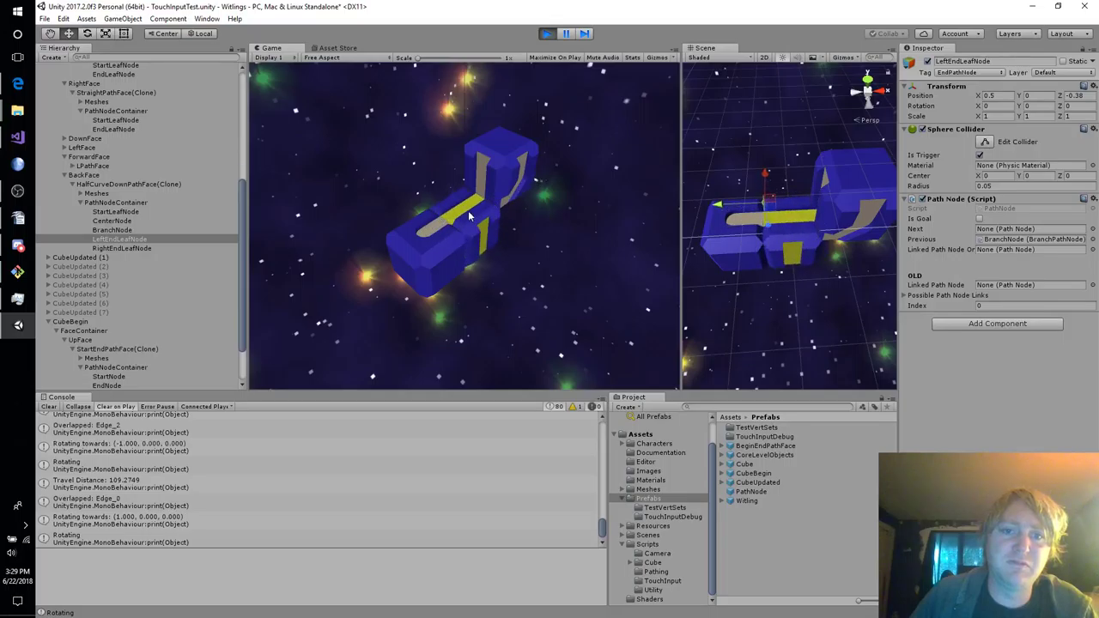
{"action": "left_click_drag", "start_coordinate": [469, 215], "coordinate": [526, 178]}
{"action": "left_click_drag", "start_coordinate": [418, 175], "coordinate": [410, 170]}
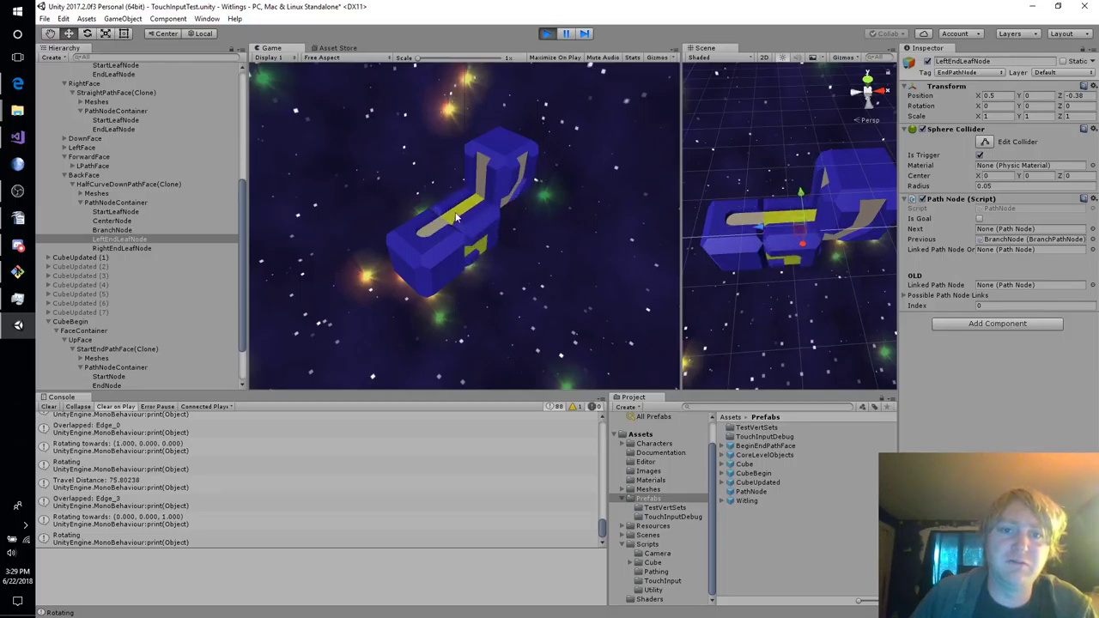
{"action": "left_click_drag", "start_coordinate": [464, 215], "coordinate": [418, 248]}
{"action": "left_click_drag", "start_coordinate": [464, 214], "coordinate": [483, 228]}
{"action": "left_click_drag", "start_coordinate": [421, 176], "coordinate": [470, 210]}
{"action": "left_click_drag", "start_coordinate": [379, 270], "coordinate": [471, 212]}
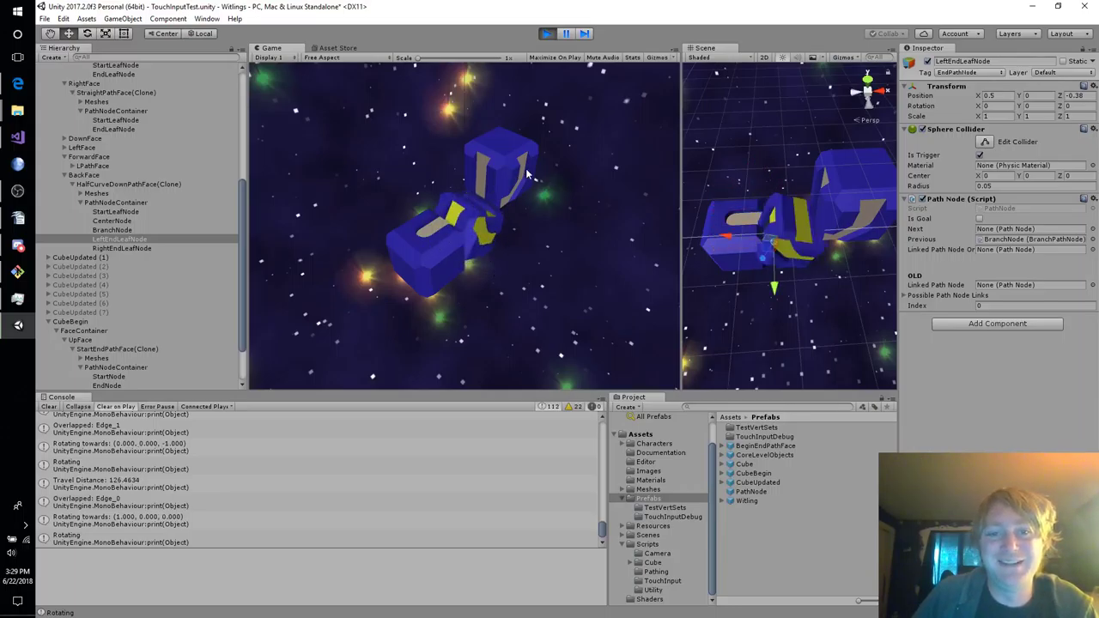
{"action": "left_click", "coordinate": [470, 212]}
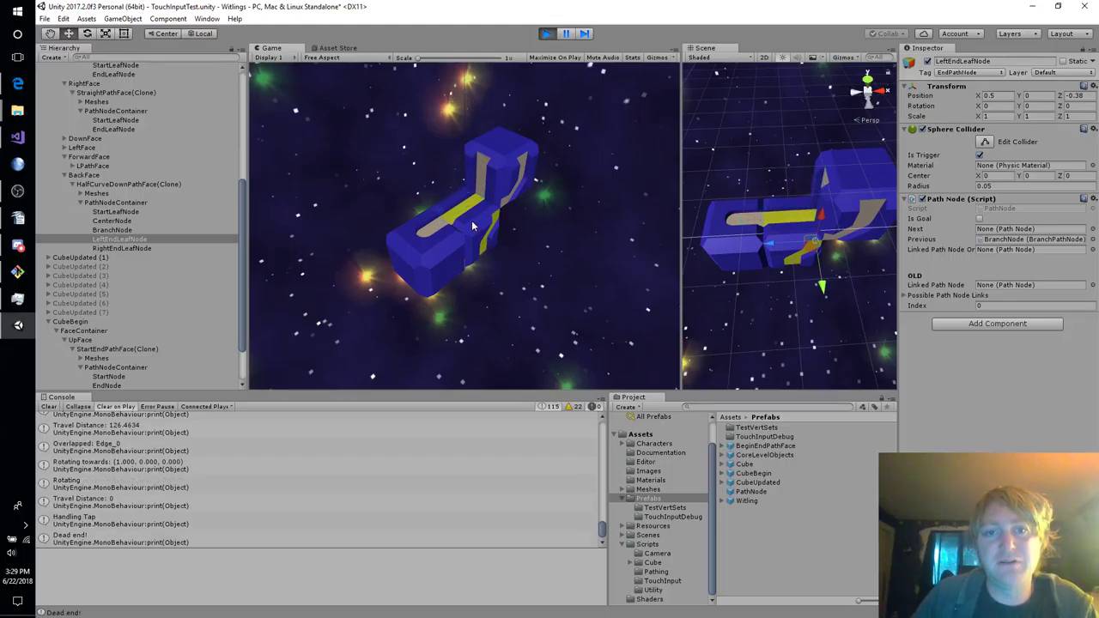
{"action": "left_click_drag", "start_coordinate": [471, 220], "coordinate": [555, 200]}
Select the middle cube's upward-facing straight path in the scene and examine the Next and Previous links of RightFace's StartLeafNode.
{"action": "right_click_drag", "start_coordinate": [783, 300], "coordinate": [641, 248]}
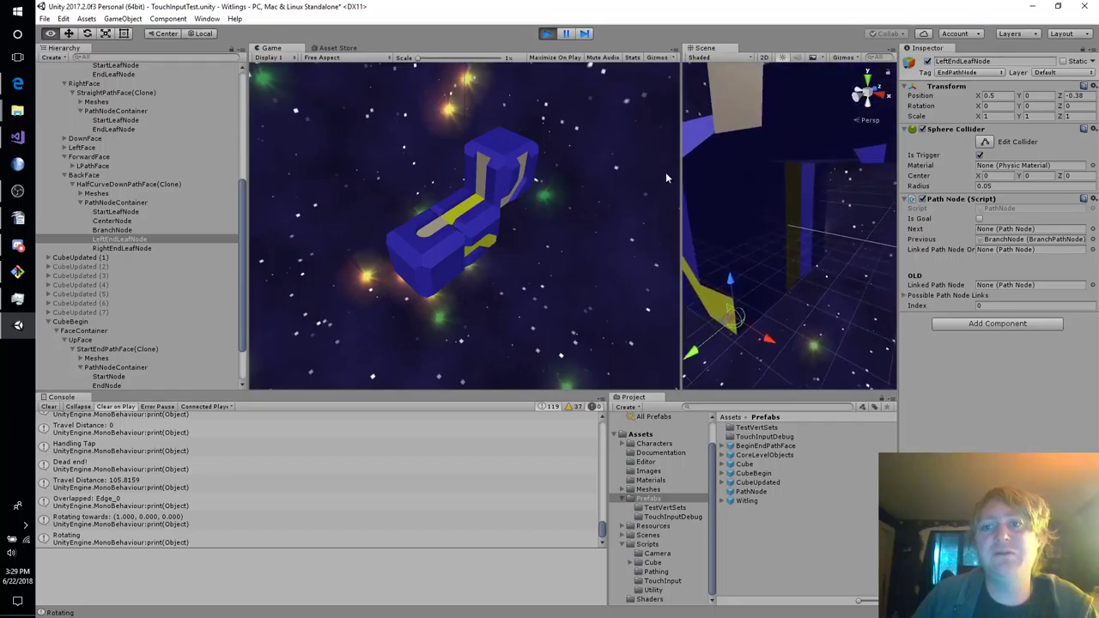
{"action": "left_click", "coordinate": [551, 239]}
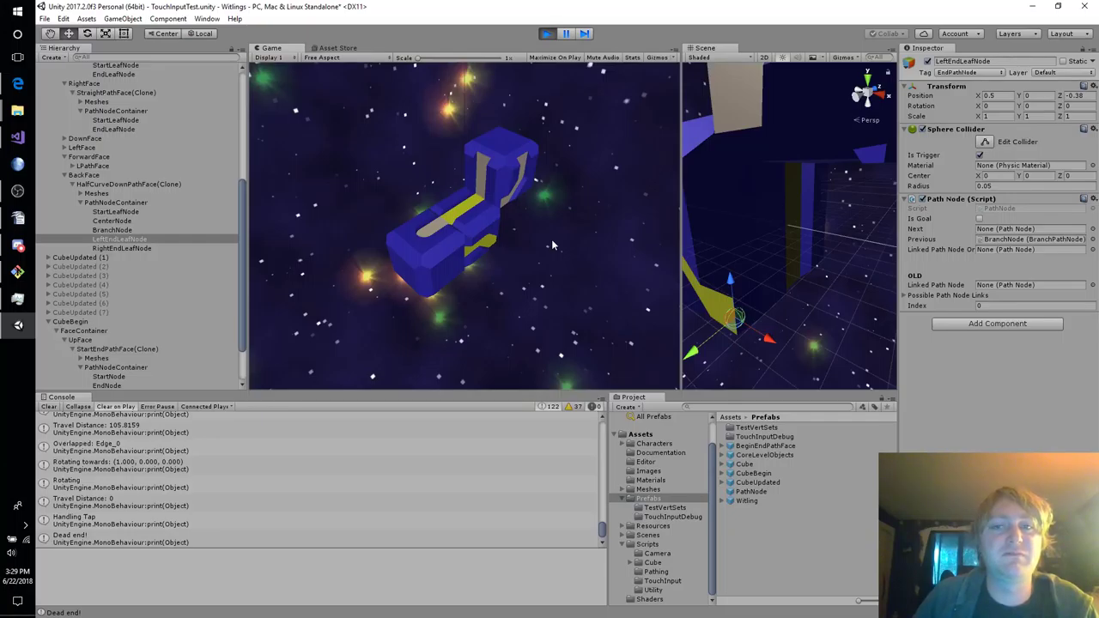
{"action": "right_click_drag", "start_coordinate": [878, 337], "coordinate": [925, 377]}
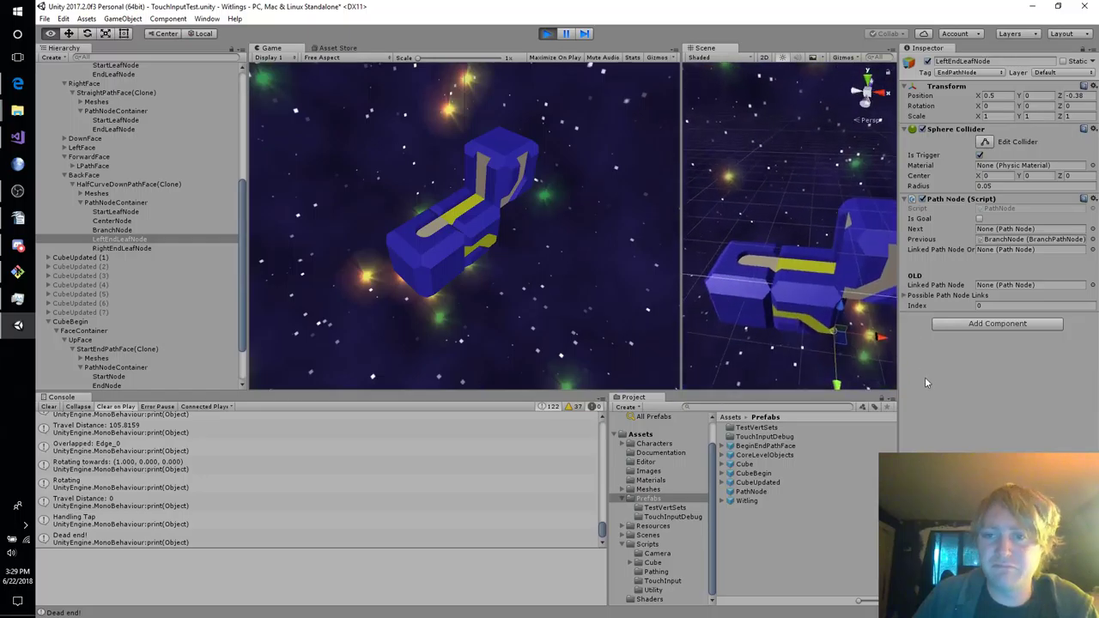
{"action": "left_click", "coordinate": [818, 277]}
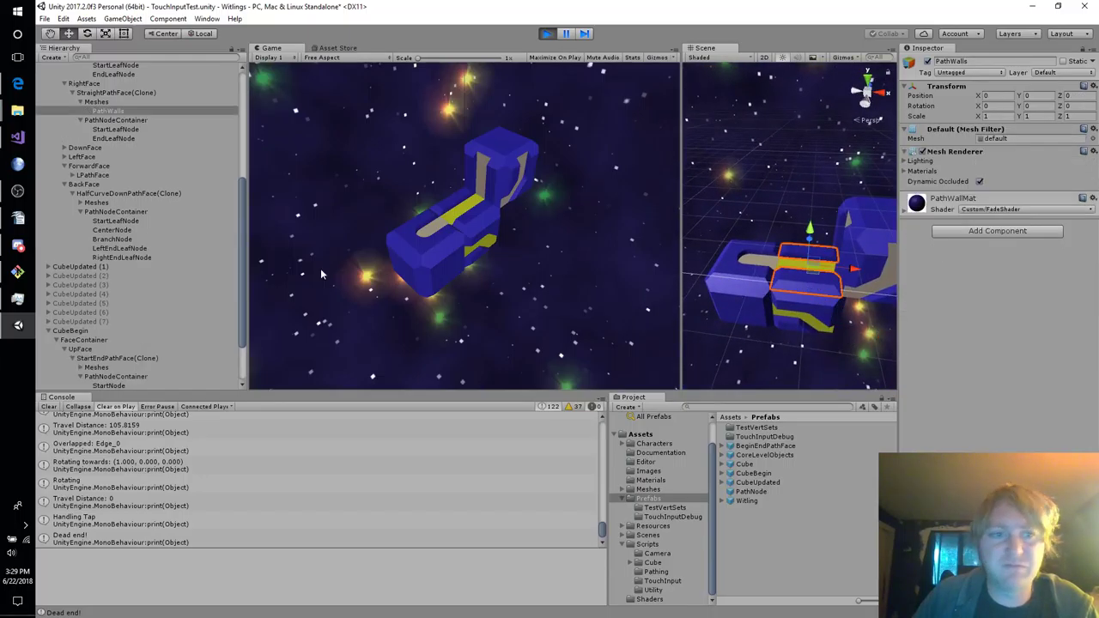
{"action": "left_click", "coordinate": [113, 129]}
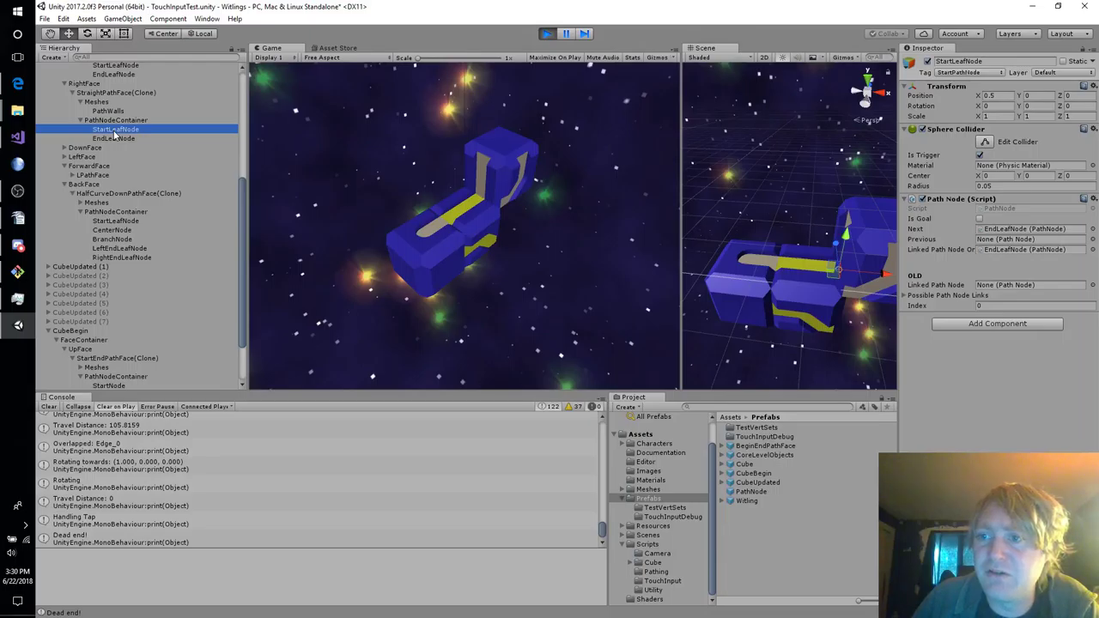
{"action": "left_click", "coordinate": [989, 229]}
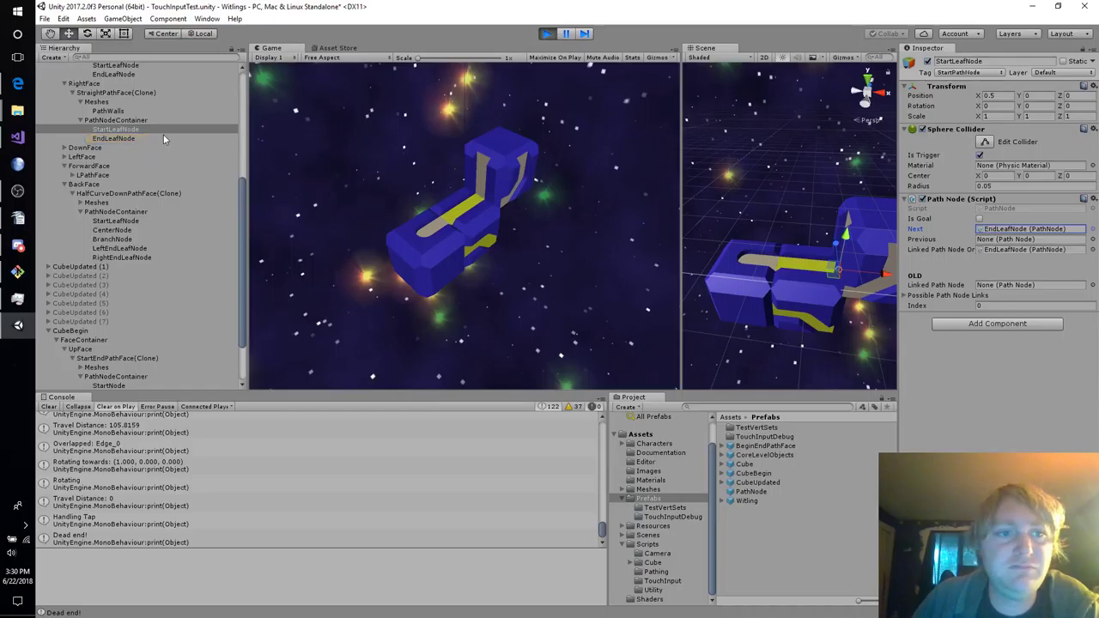
{"action": "left_click", "coordinate": [1012, 241]}
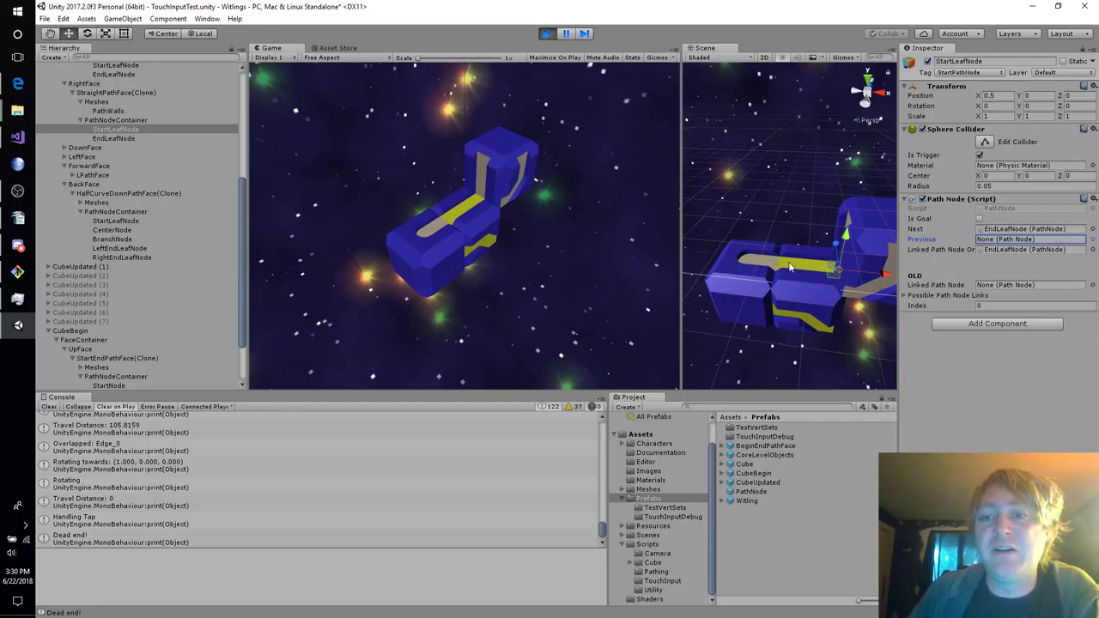
Stop the game and review the ValidateLinkedPath code in PathNode.cs in Visual Studio.
{"action": "left_click", "coordinate": [546, 35]}
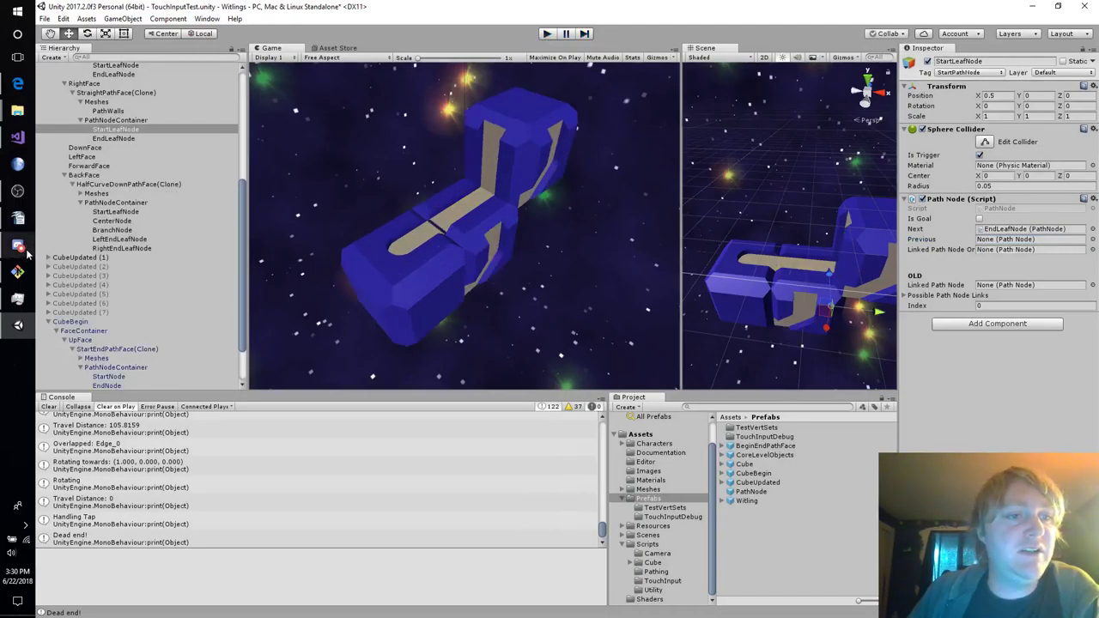
{"action": "left_click", "coordinate": [18, 138]}
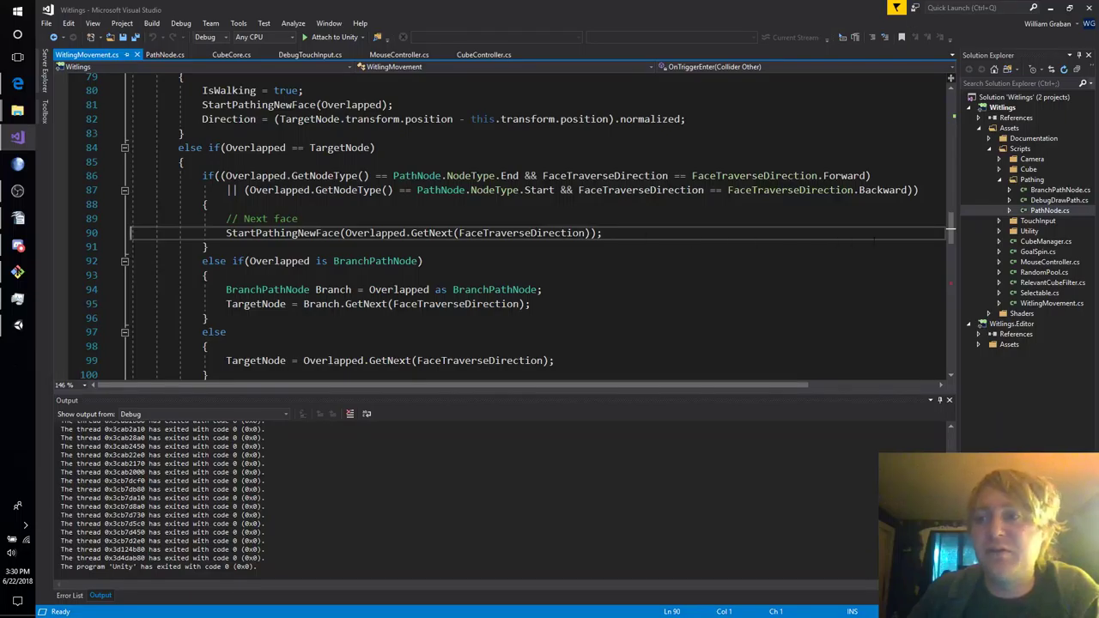
{"action": "double_click", "coordinate": [1048, 211]}
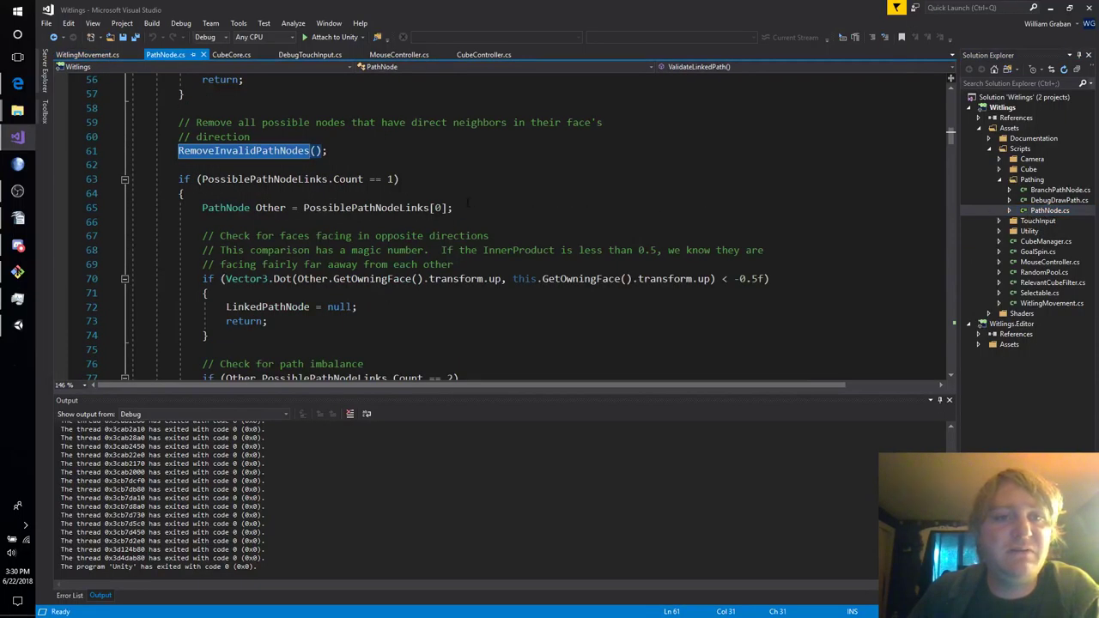
{"action": "left_click", "coordinate": [427, 177]}
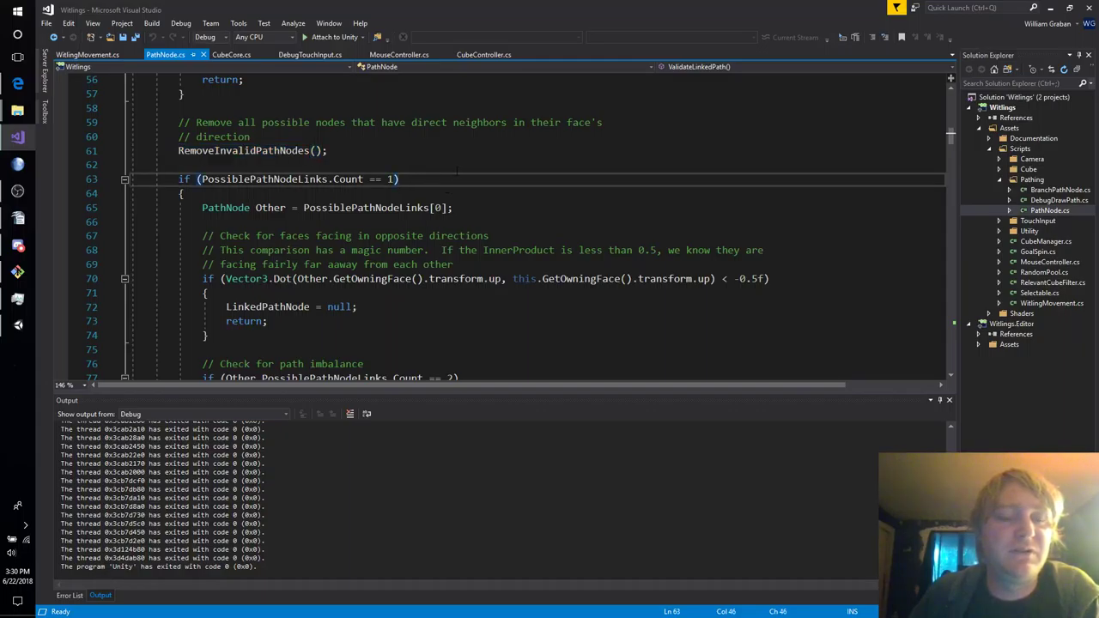
Switch back to Unity and rerun the game.
{"action": "left_click", "coordinate": [18, 325]}
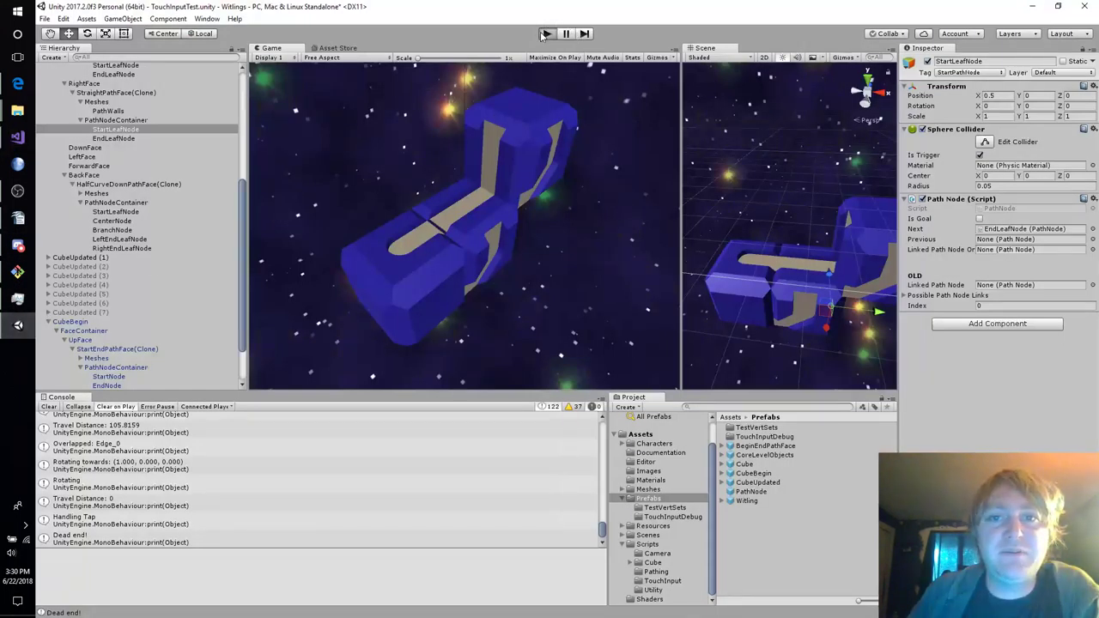
{"action": "key", "text": "ctrl+p"}
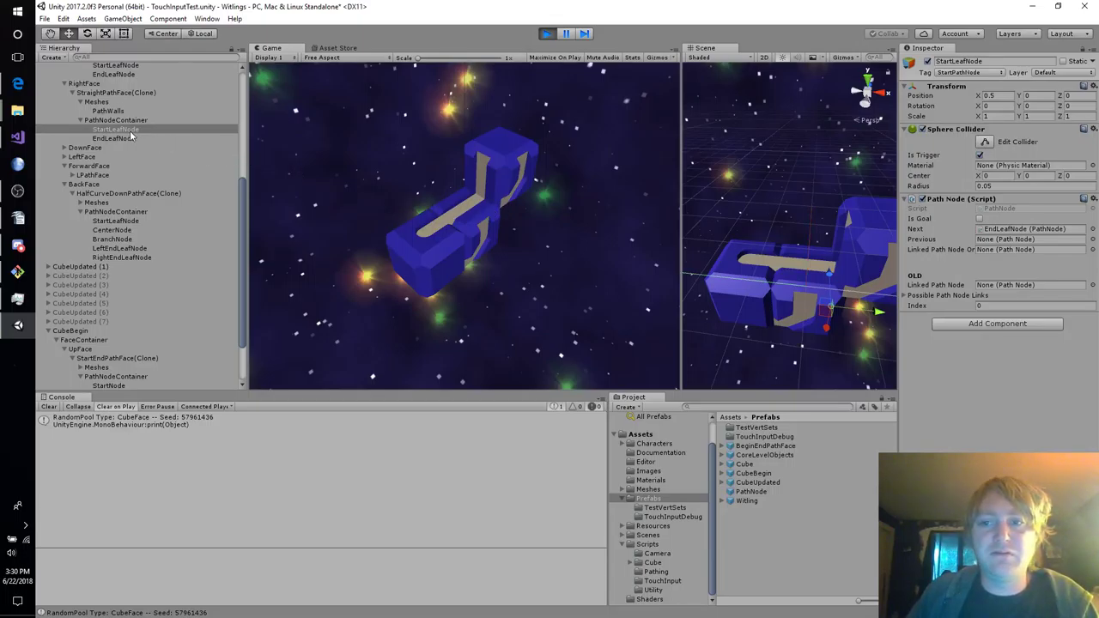
Select the middle cube's upward-facing straight path in the scene and trace the Previous link of UpFace's StartLeafNode.
{"action": "left_click", "coordinate": [801, 279]}
{"action": "left_click", "coordinate": [802, 279]}
{"action": "left_click", "coordinate": [806, 278]}
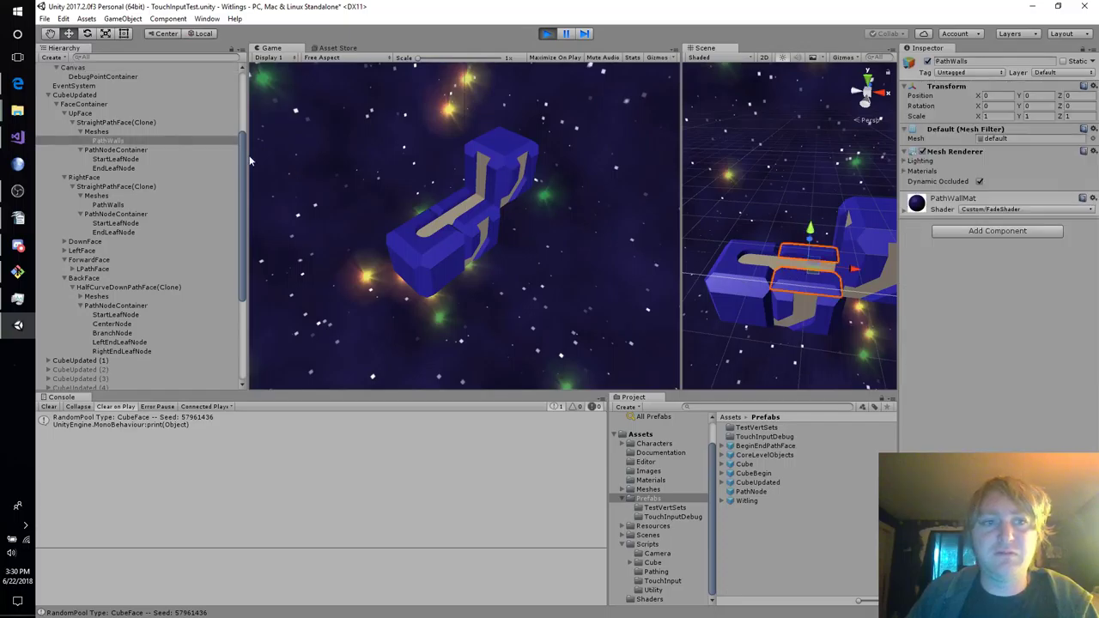
{"action": "left_click", "coordinate": [114, 160]}
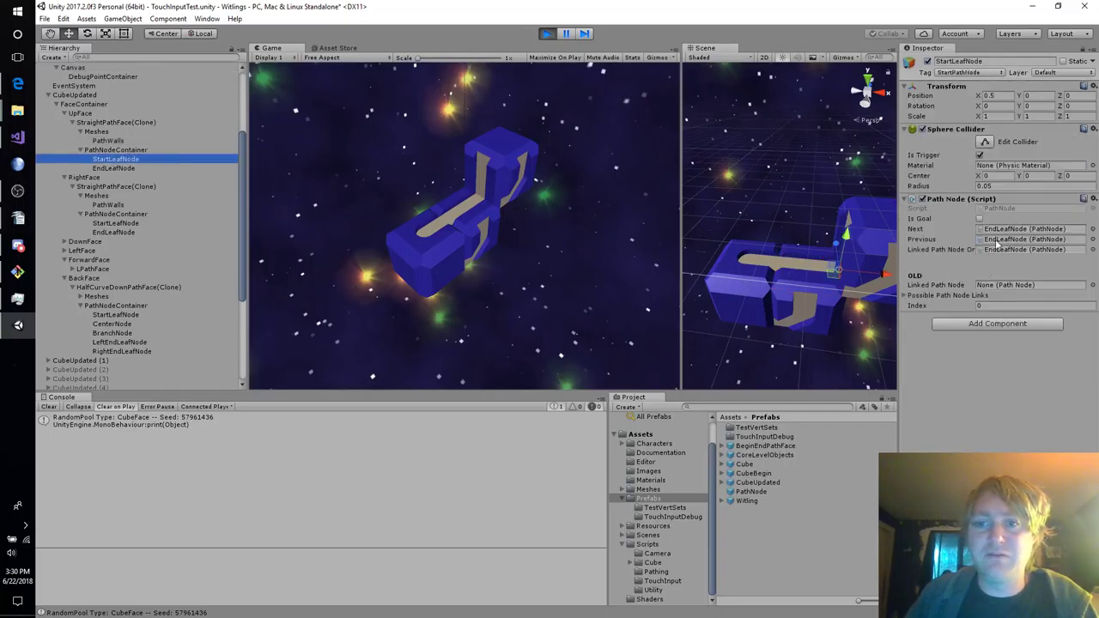
{"action": "left_click", "coordinate": [1022, 239]}
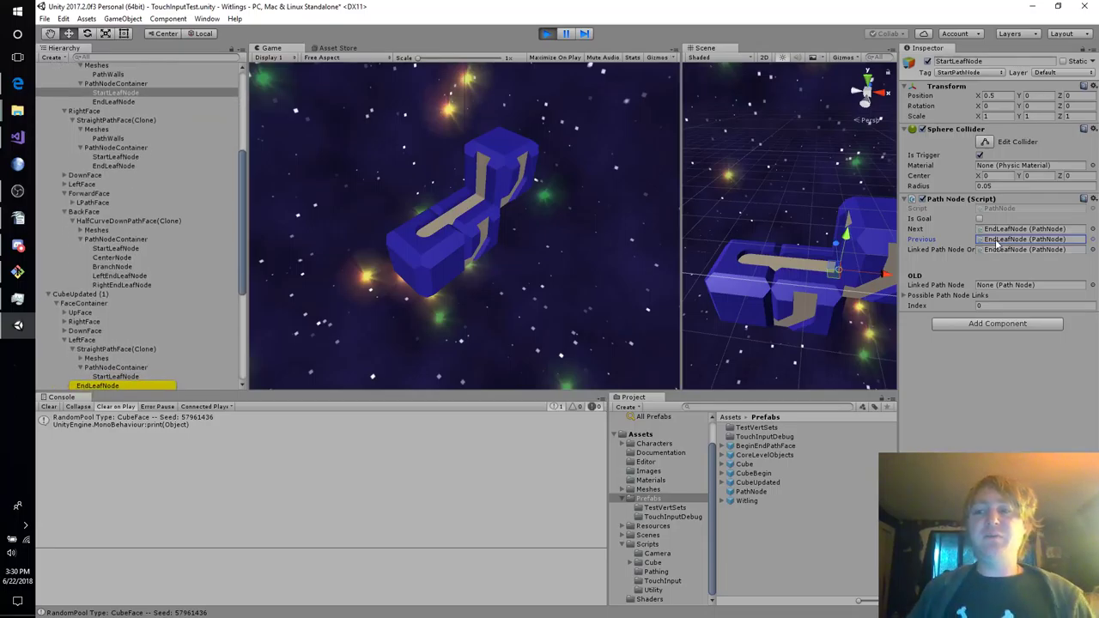
Rotate the middle cube one turn and back in the running game to test its path links, and stop the game.
{"action": "left_click", "coordinate": [555, 233]}
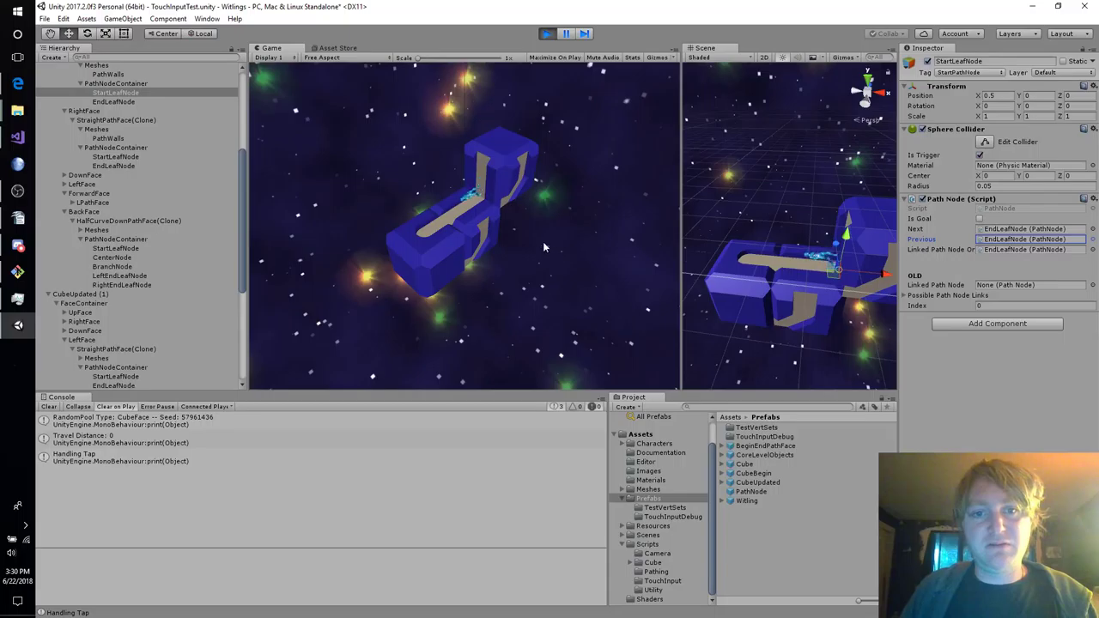
{"action": "left_click", "coordinate": [461, 216]}
{"action": "left_click_drag", "start_coordinate": [461, 217], "coordinate": [405, 250]}
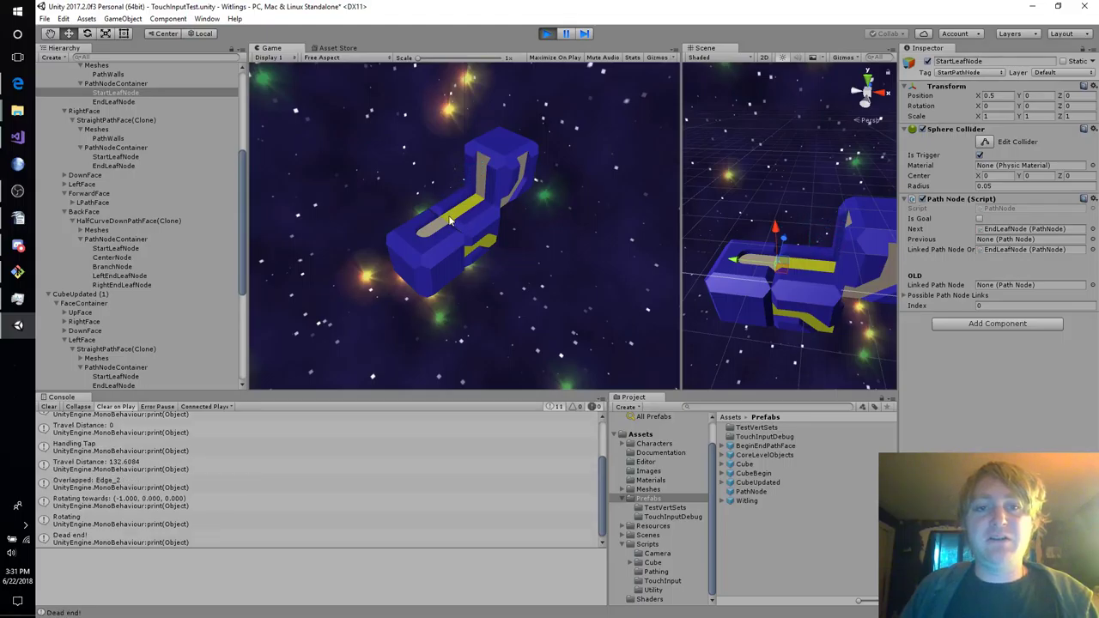
{"action": "left_click", "coordinate": [468, 215]}
{"action": "left_click_drag", "start_coordinate": [468, 215], "coordinate": [572, 265]}
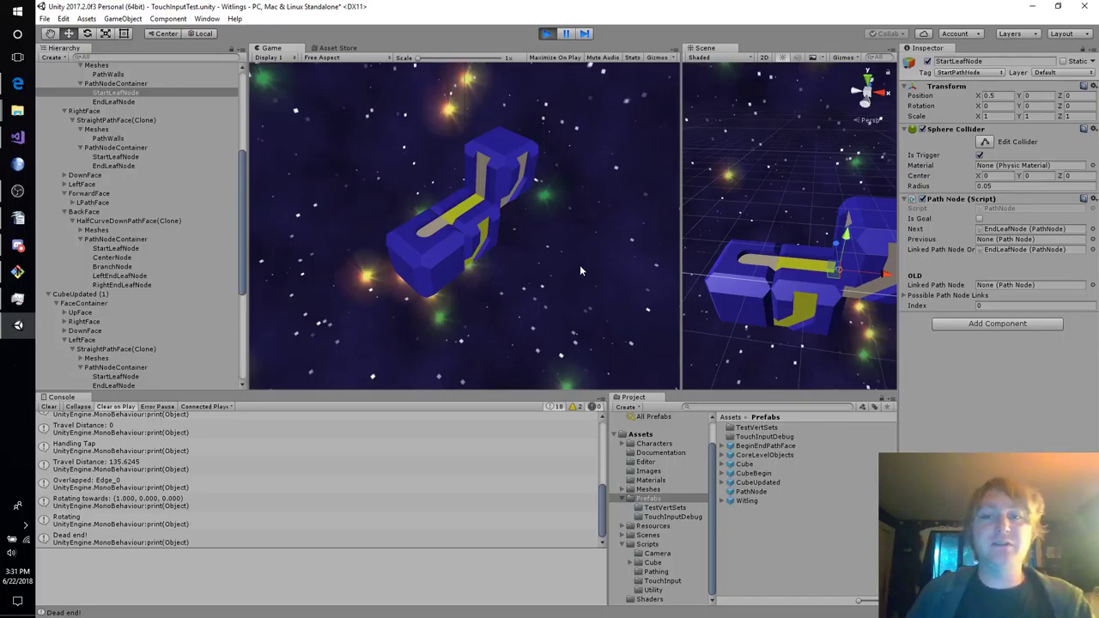
{"action": "left_click", "coordinate": [547, 33]}
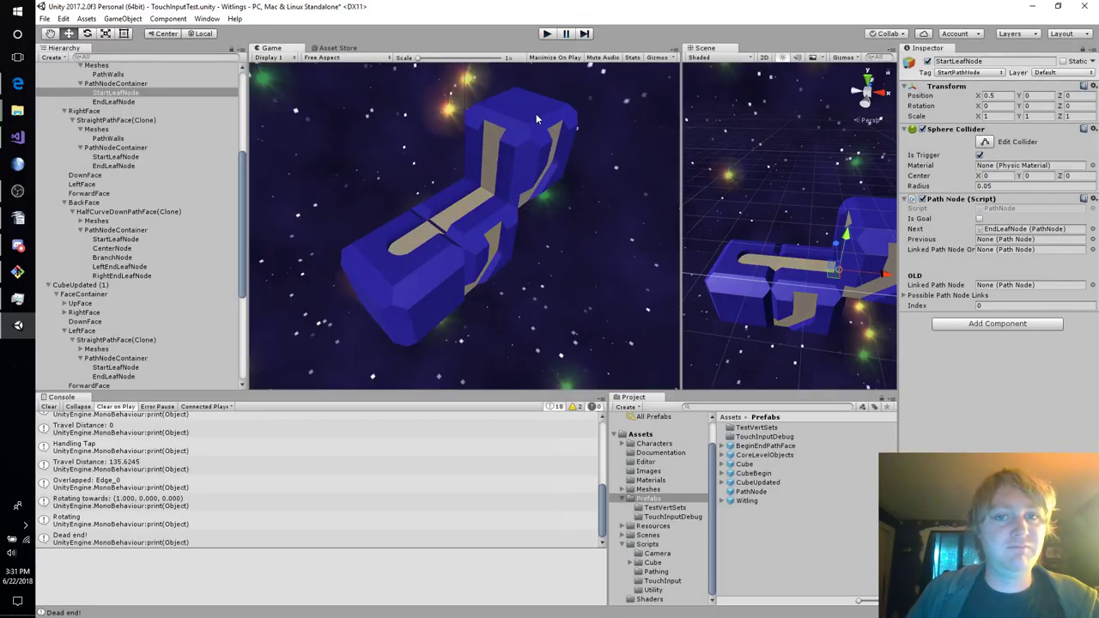
Select CubeUpdated (1) and set the path type of its Down face to Straight in the Cube Face Spawner.
{"action": "left_click", "coordinate": [877, 216]}
{"action": "left_click", "coordinate": [876, 217]}
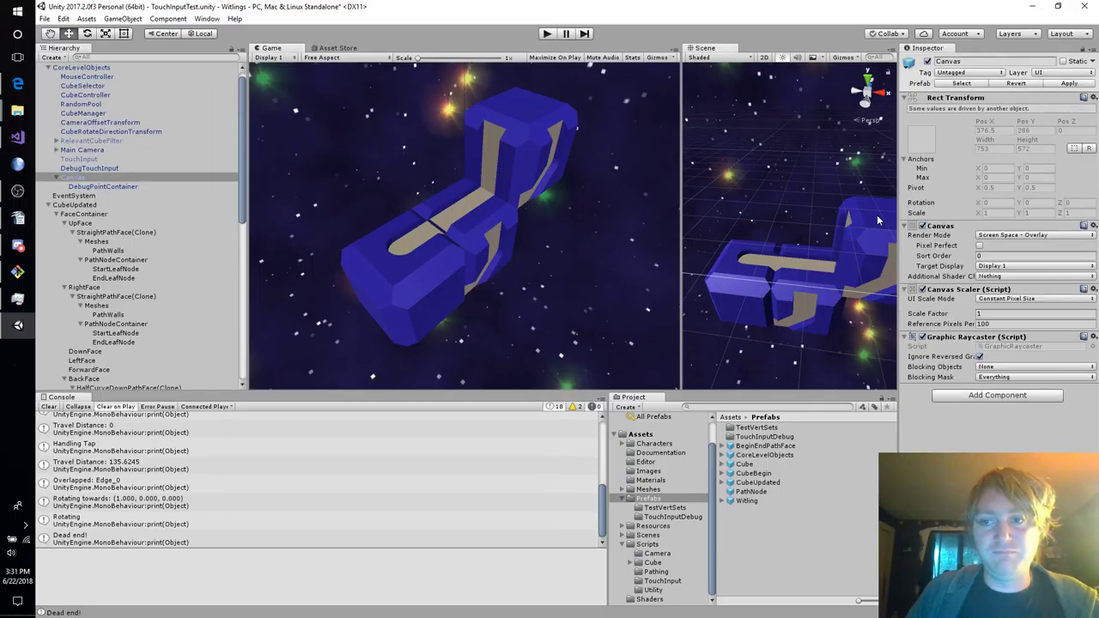
{"action": "left_click", "coordinate": [877, 215]}
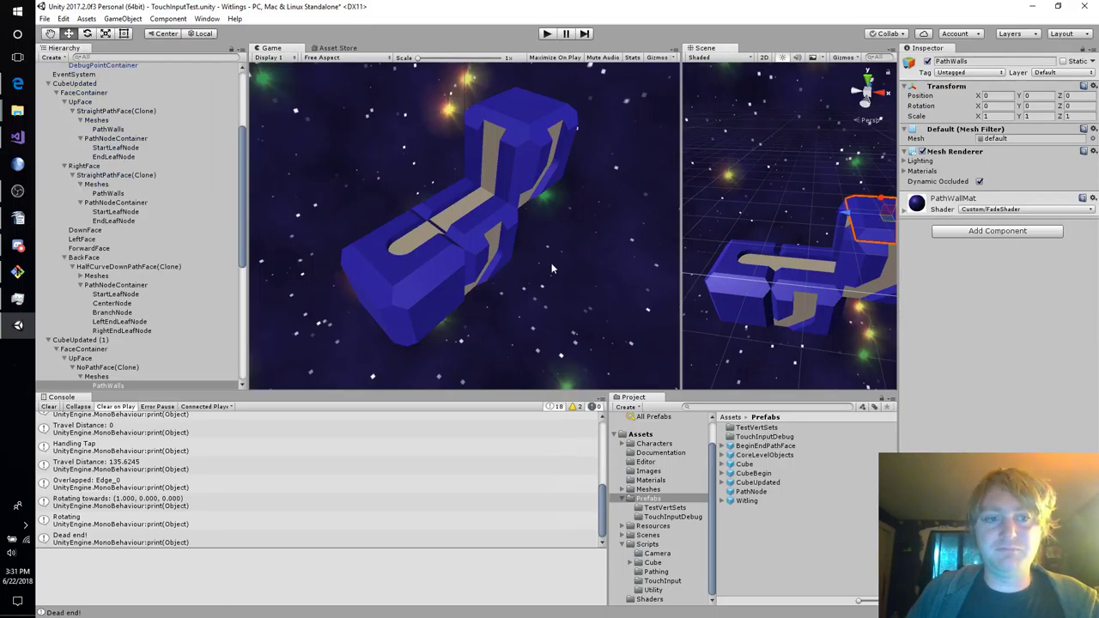
{"action": "left_click", "coordinate": [118, 341]}
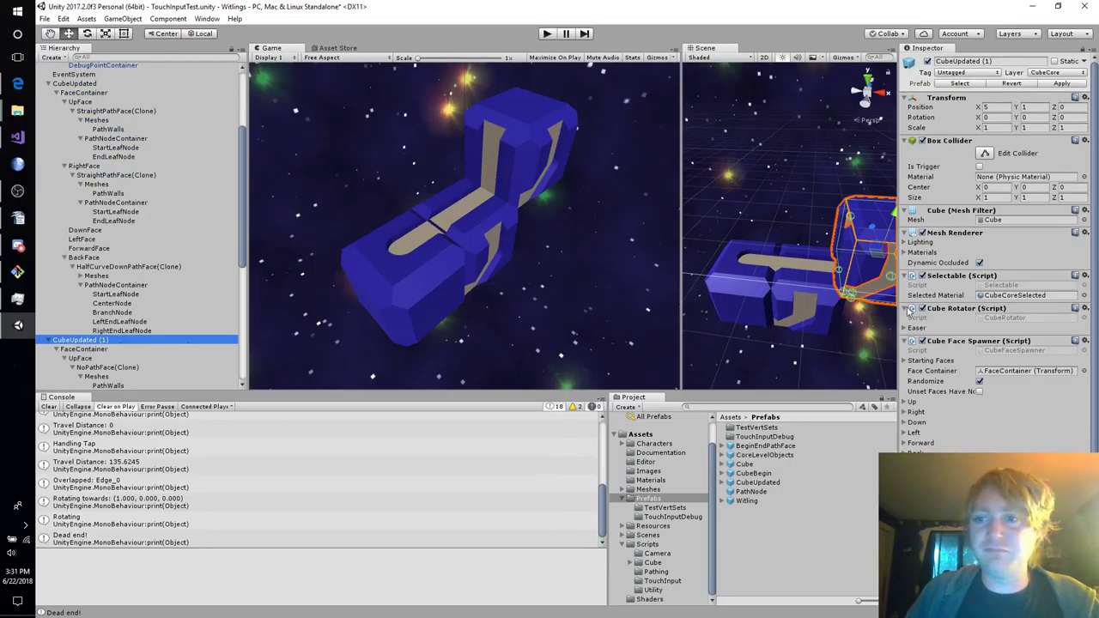
{"action": "left_click", "coordinate": [905, 404]}
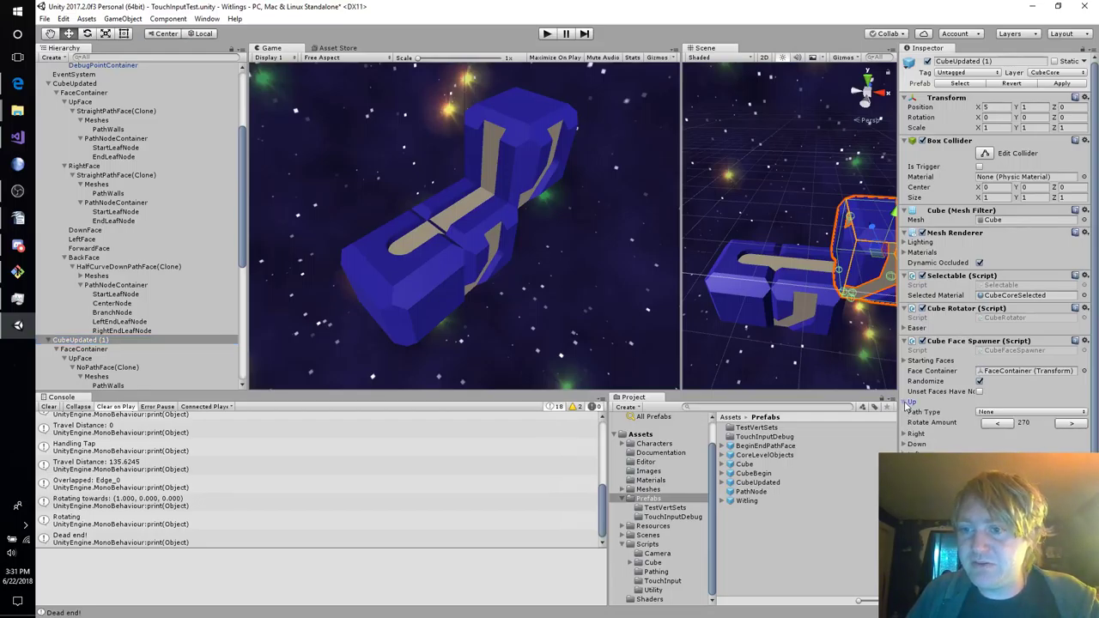
{"action": "left_click", "coordinate": [905, 403]}
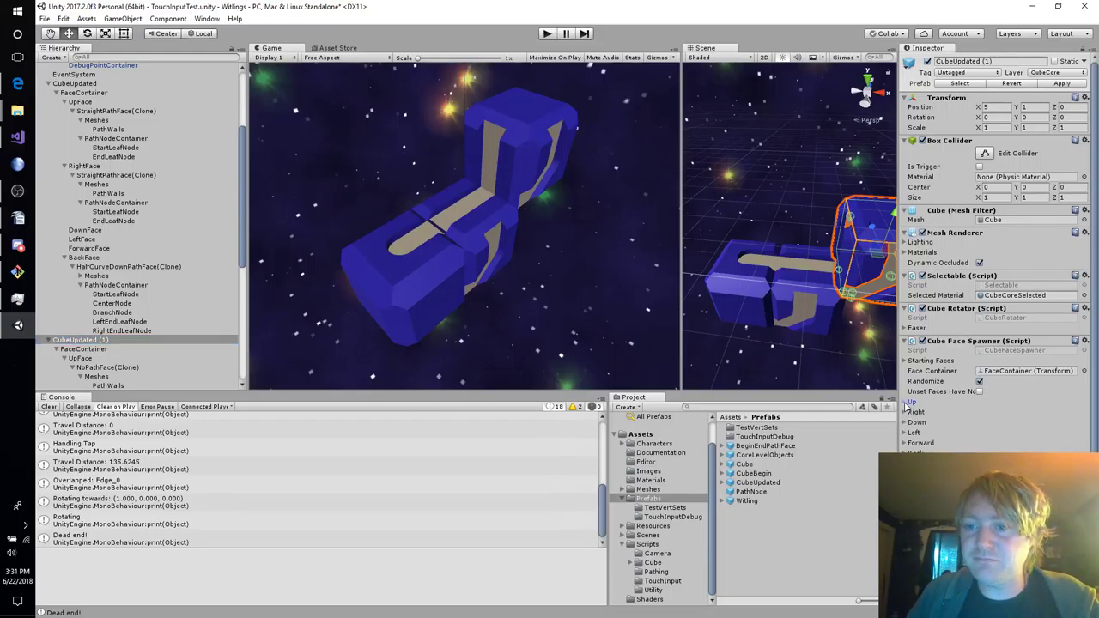
{"action": "left_click", "coordinate": [907, 422]}
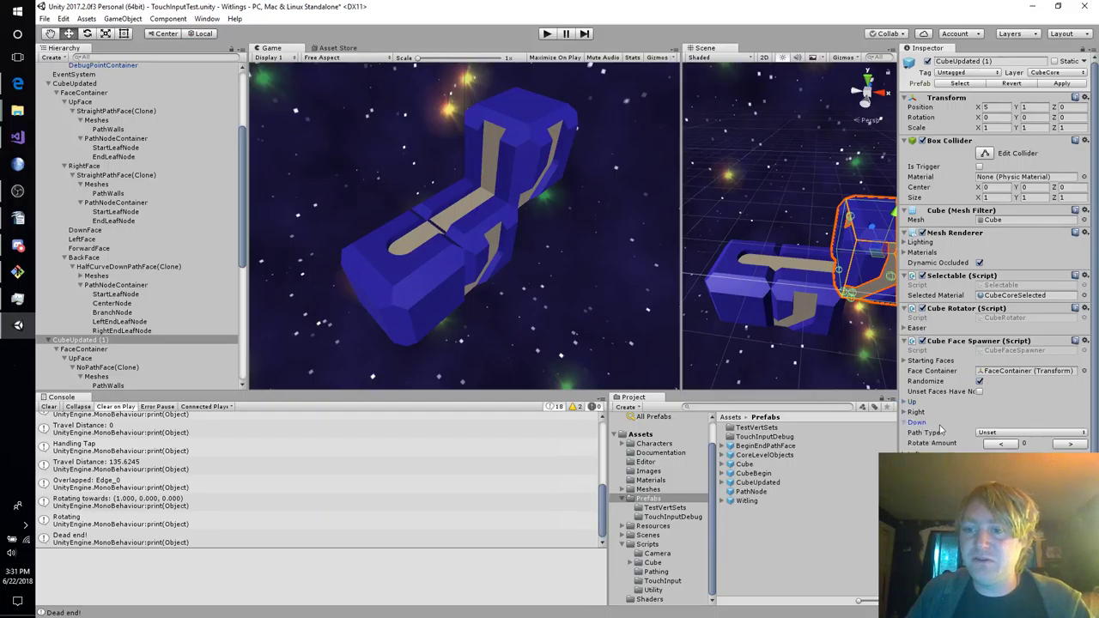
{"action": "left_click", "coordinate": [1026, 433]}
{"action": "left_click", "coordinate": [1004, 472]}
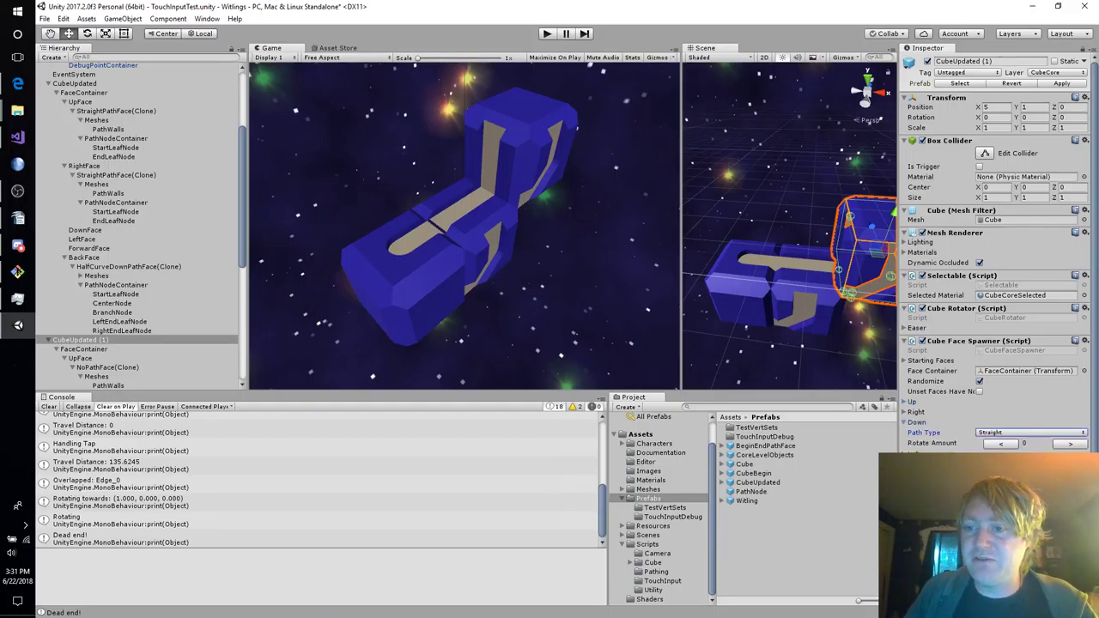
Run the game and rotate the upper cube so its new straight path faces toward the middle cube's neighbouring faces.
{"action": "left_click_drag", "start_coordinate": [856, 360], "coordinate": [728, 67], "text": "alt"}
{"action": "scroll", "coordinate": [691, 75], "scroll_direction": "down", "scroll_amount": 5}
{"action": "left_click", "coordinate": [546, 33]}
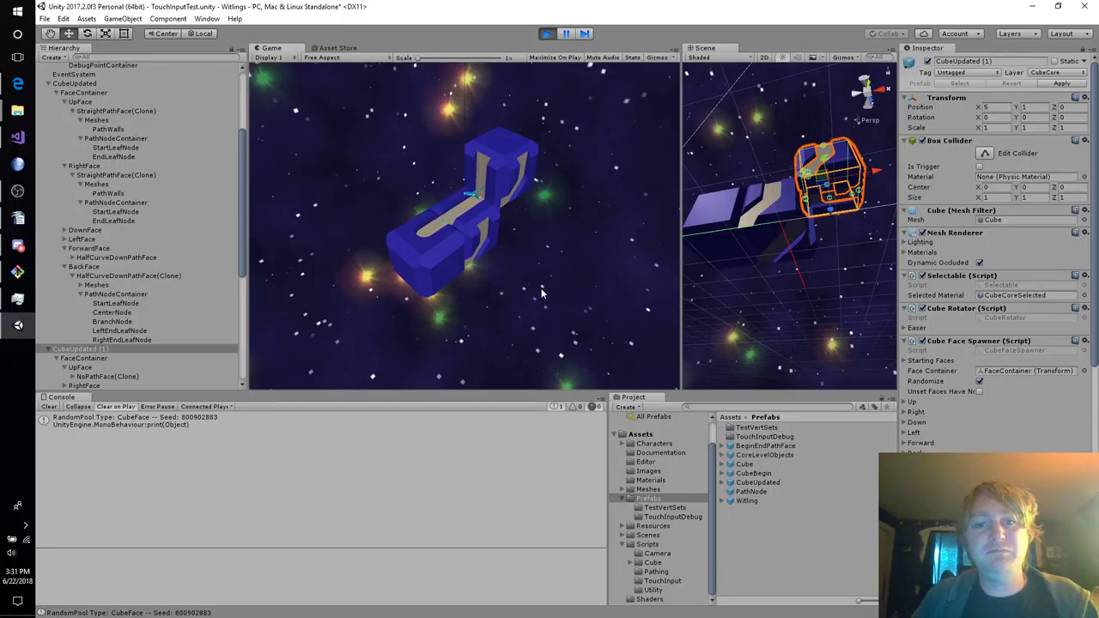
{"action": "left_click", "coordinate": [489, 163]}
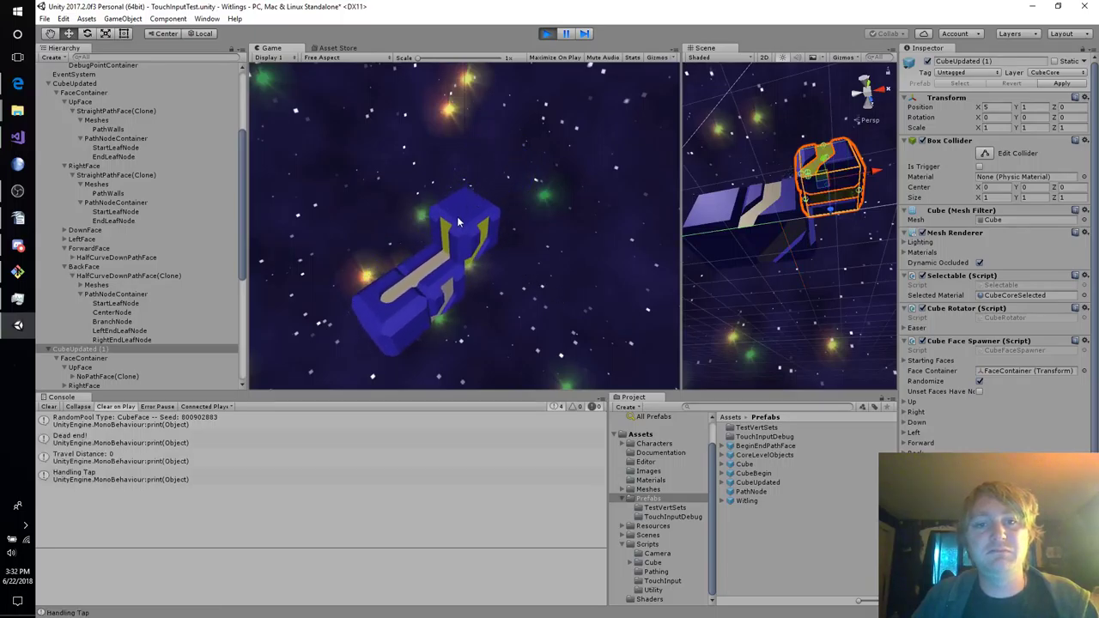
{"action": "left_click_drag", "start_coordinate": [459, 215], "coordinate": [531, 177]}
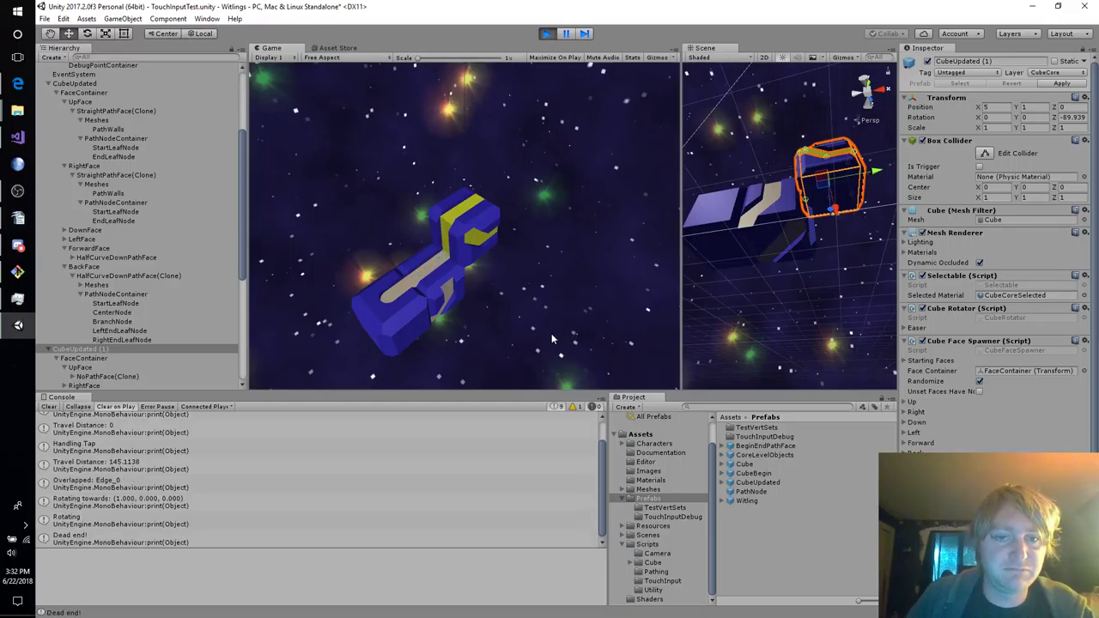
Rotate the middle cube away and back beside the turned upper cube to retest the links, and stop the game.
{"action": "left_click", "coordinate": [435, 279]}
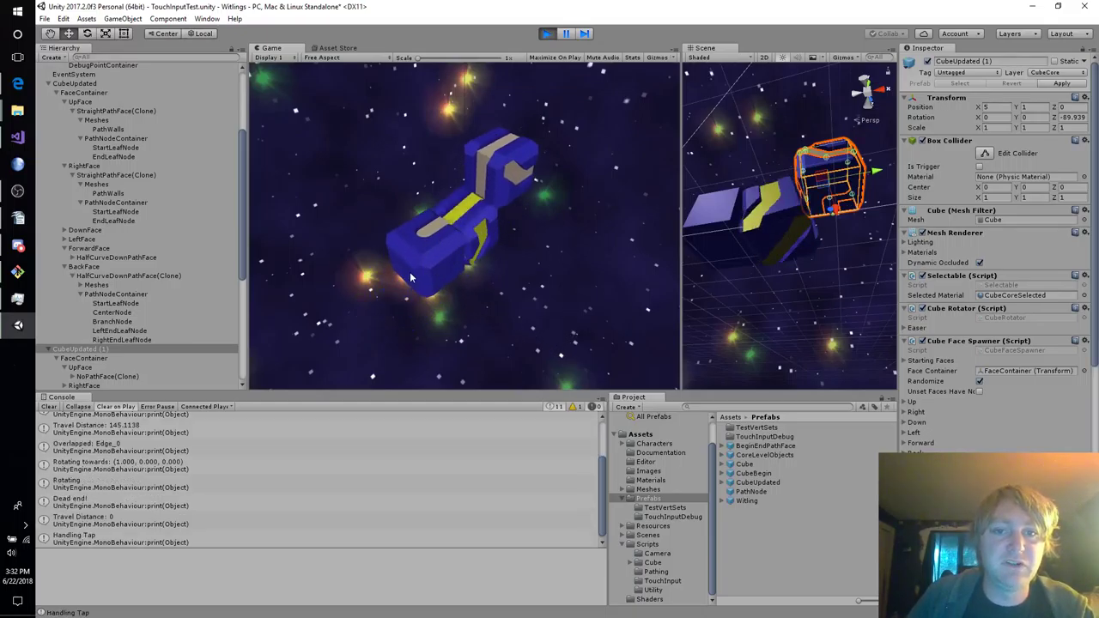
{"action": "left_click_drag", "start_coordinate": [409, 273], "coordinate": [484, 278]}
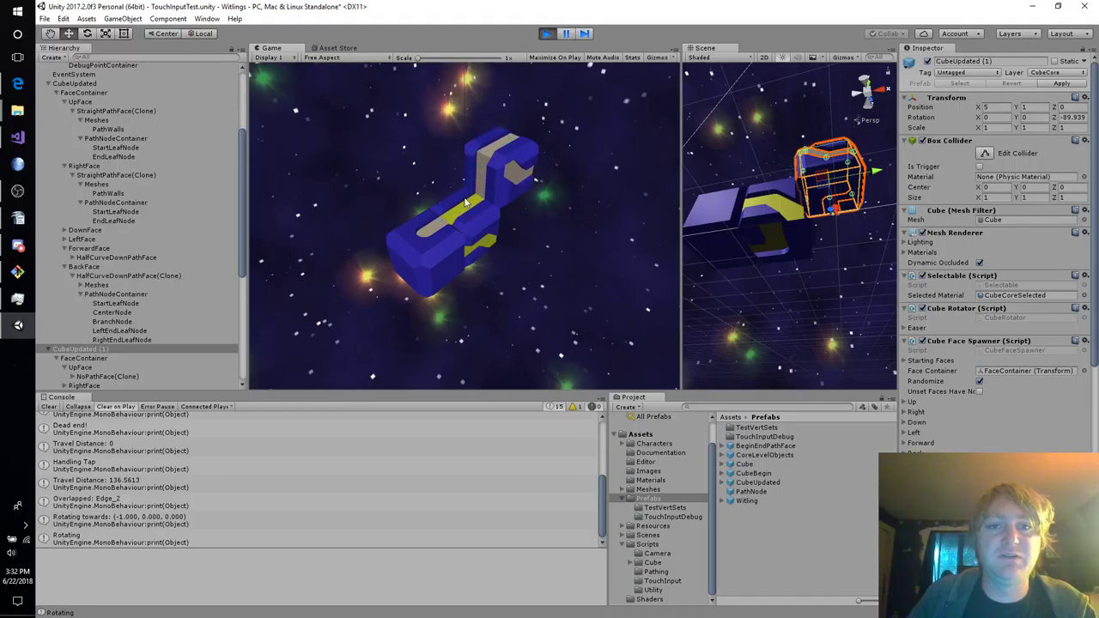
{"action": "left_click_drag", "start_coordinate": [466, 202], "coordinate": [527, 221]}
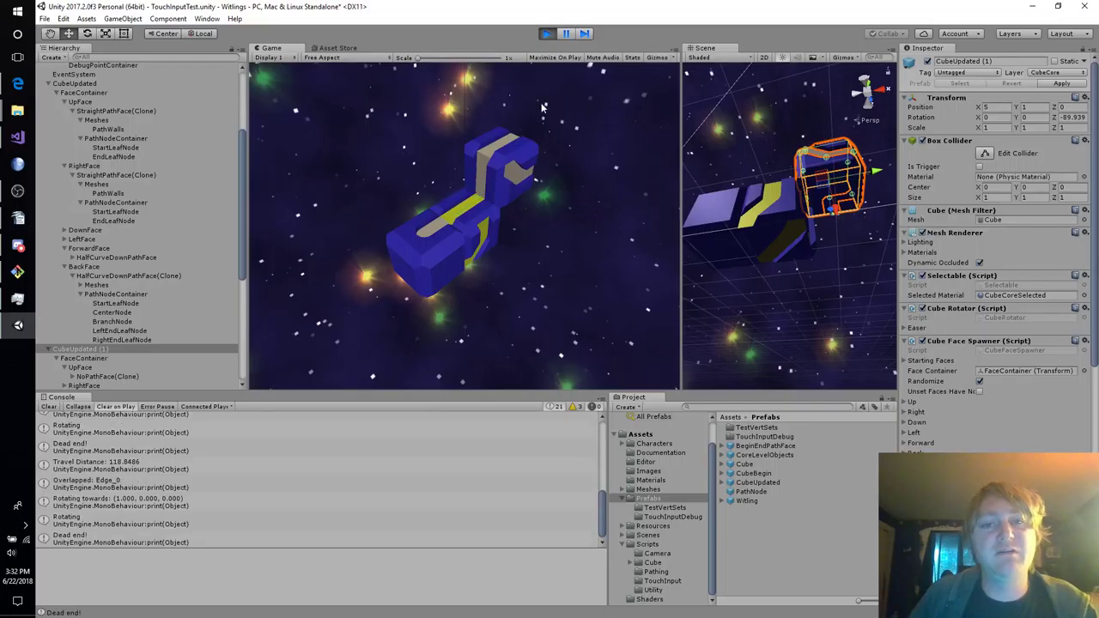
{"action": "left_click", "coordinate": [546, 33]}
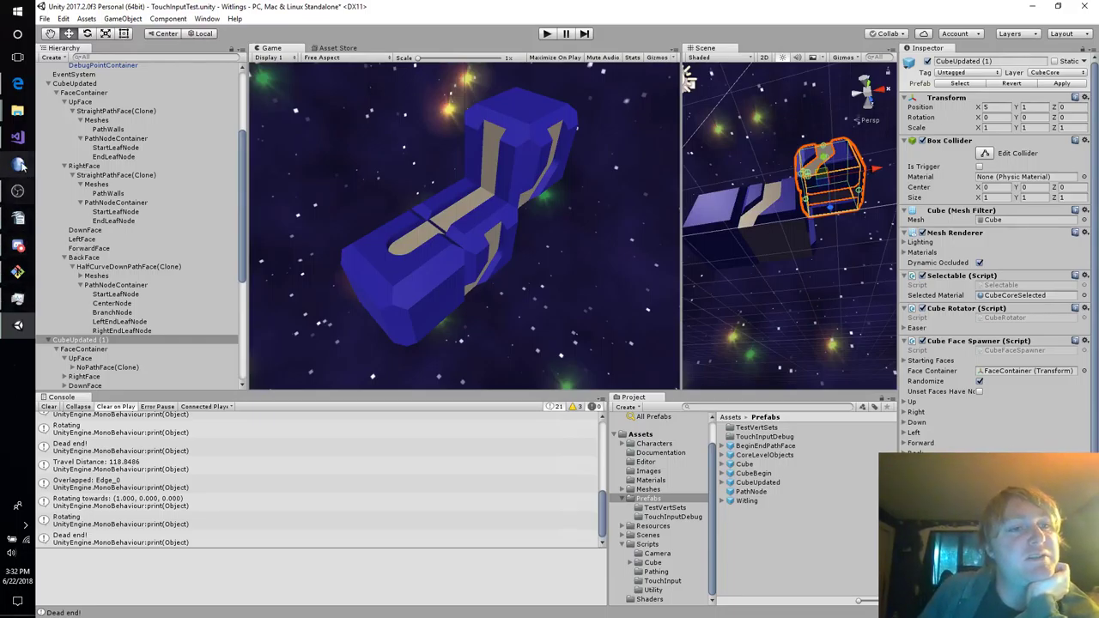
Switch to Visual Studio, bring up ValidateLinkedPath in PathNode.cs, and attach the debugger to Unity.
{"action": "left_click", "coordinate": [17, 137]}
{"action": "left_click", "coordinate": [498, 210]}
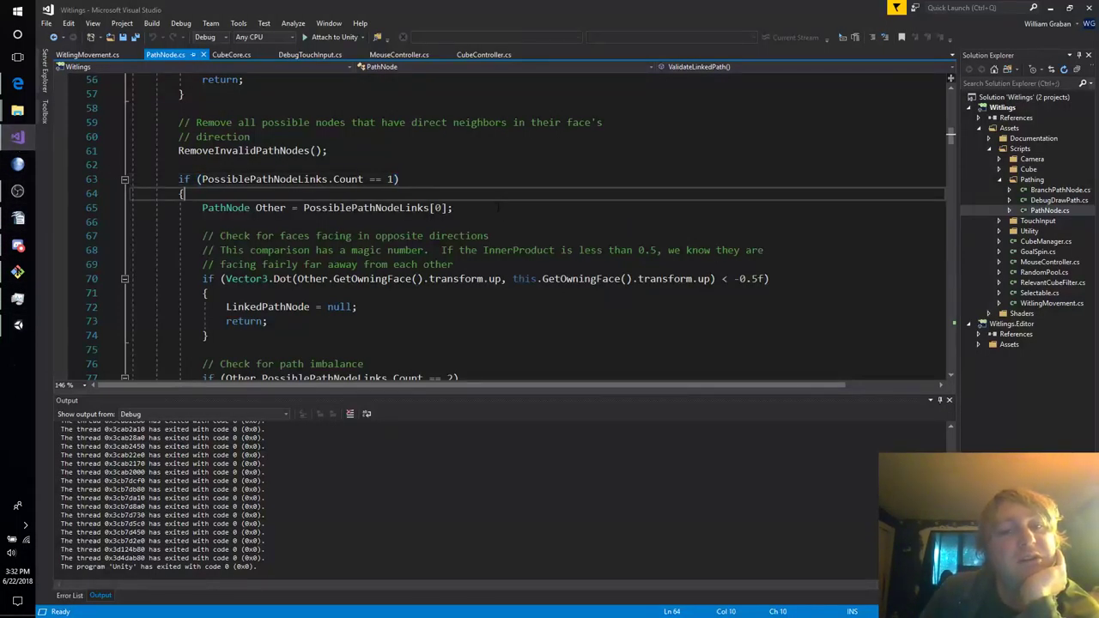
{"action": "scroll", "coordinate": [440, 240], "scroll_direction": "up", "scroll_amount": 4}
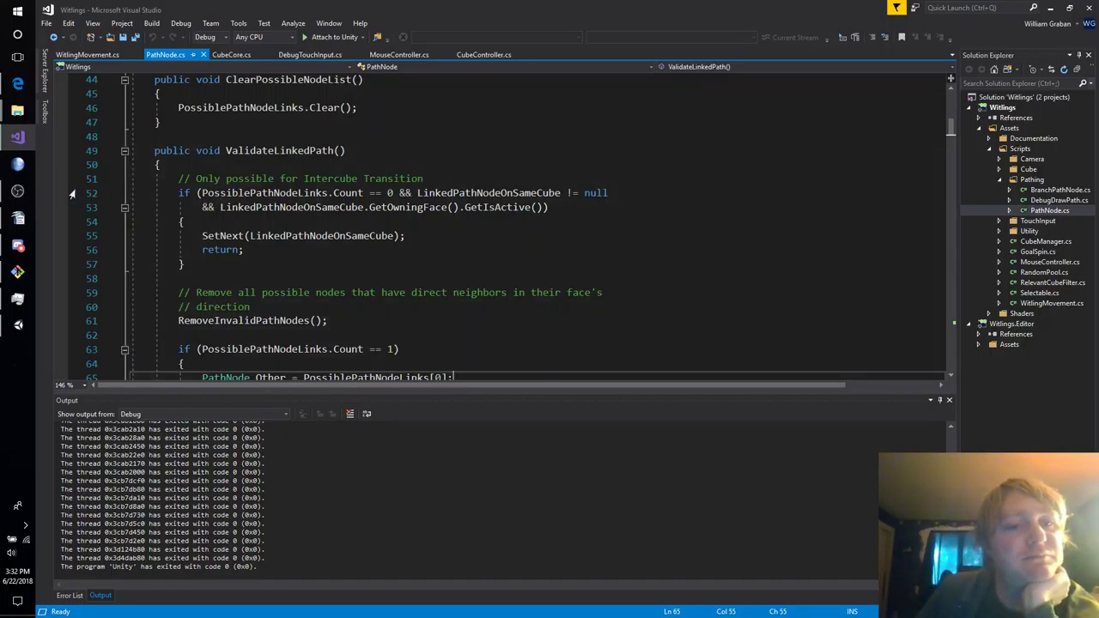
{"action": "left_click", "coordinate": [330, 37]}
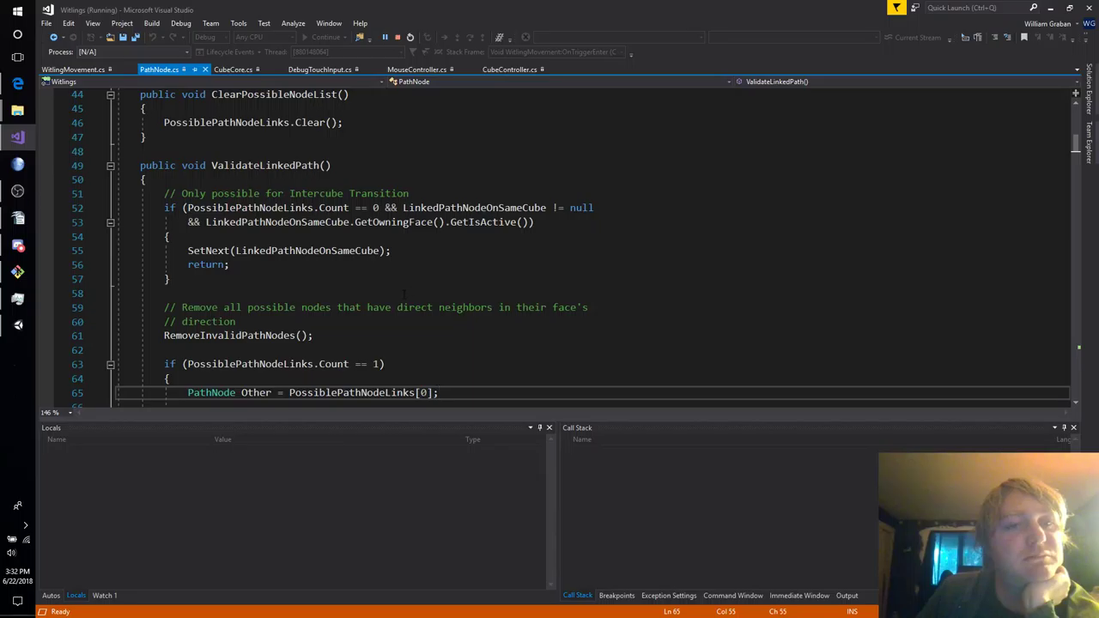
Run the game in Unity and set a breakpoint on line 52 of PathNode.cs in Visual Studio.
{"action": "left_click", "coordinate": [18, 324]}
{"action": "left_click", "coordinate": [547, 33]}
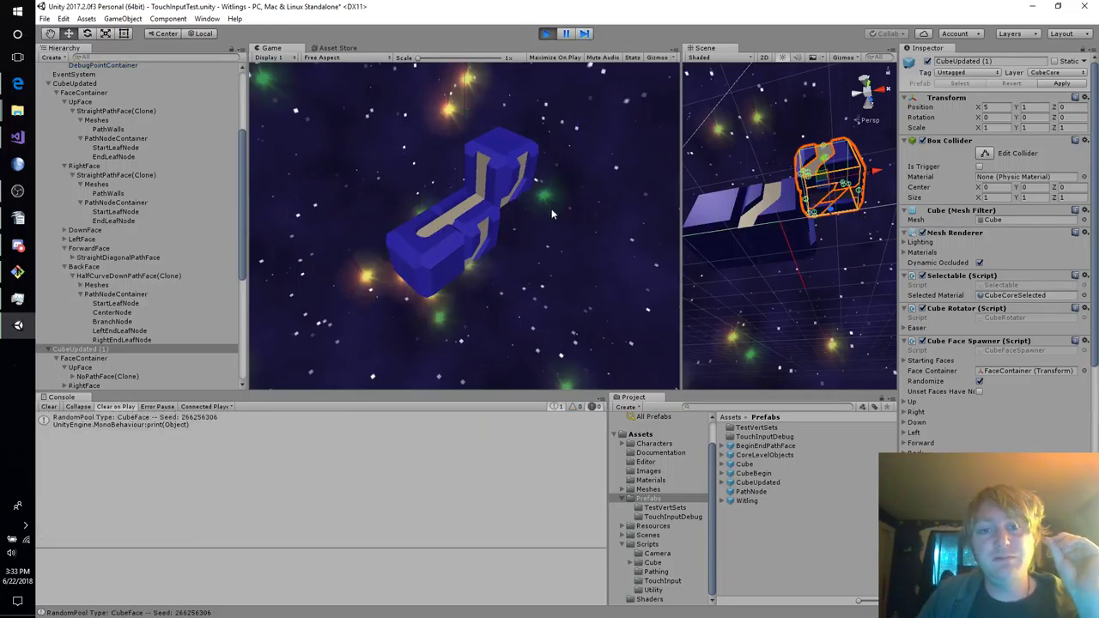
{"action": "key", "text": "alt+Tab"}
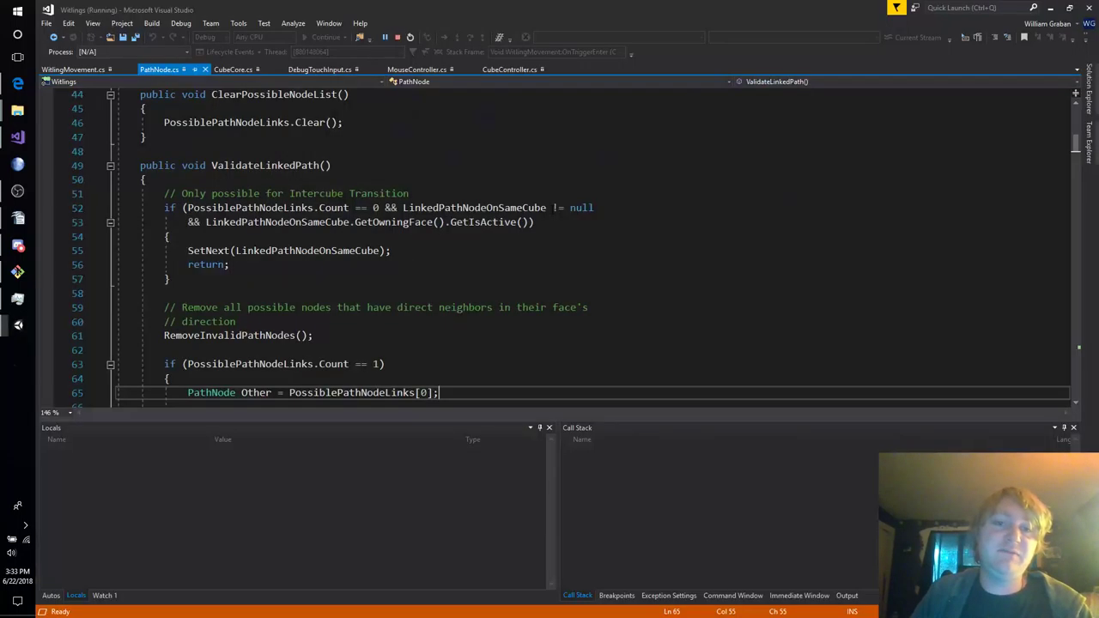
{"action": "left_click", "coordinate": [51, 210]}
Switch back to Unity and rotate the upper cube to trigger the ValidateLinkedPath breakpoint.
{"action": "key", "text": "alt+Tab"}
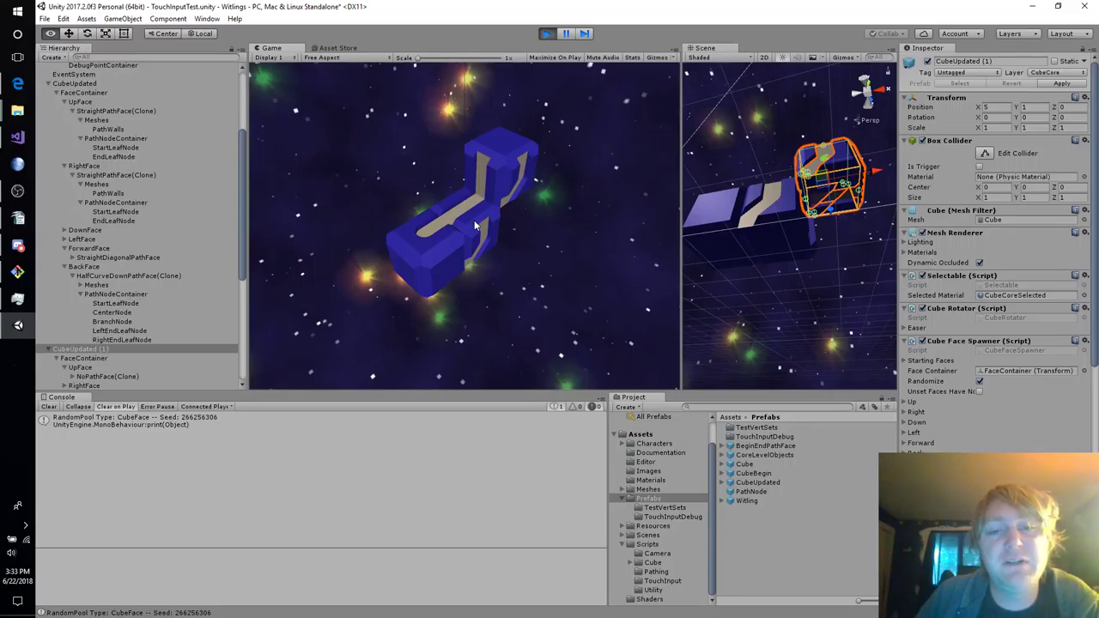
{"action": "left_click", "coordinate": [503, 153]}
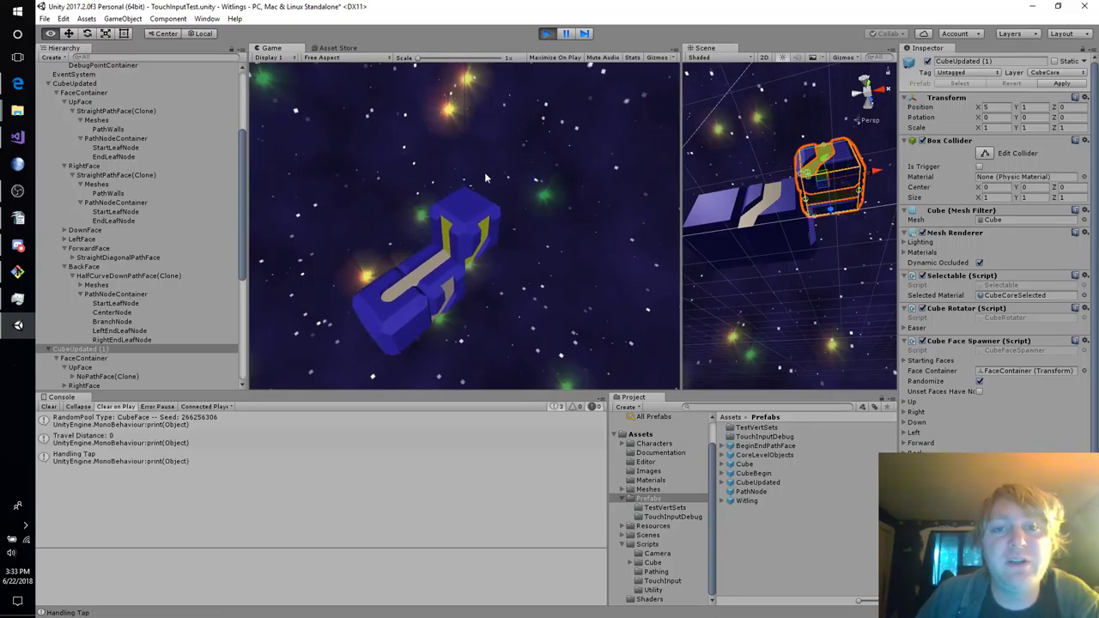
{"action": "left_click_drag", "start_coordinate": [471, 215], "coordinate": [554, 152]}
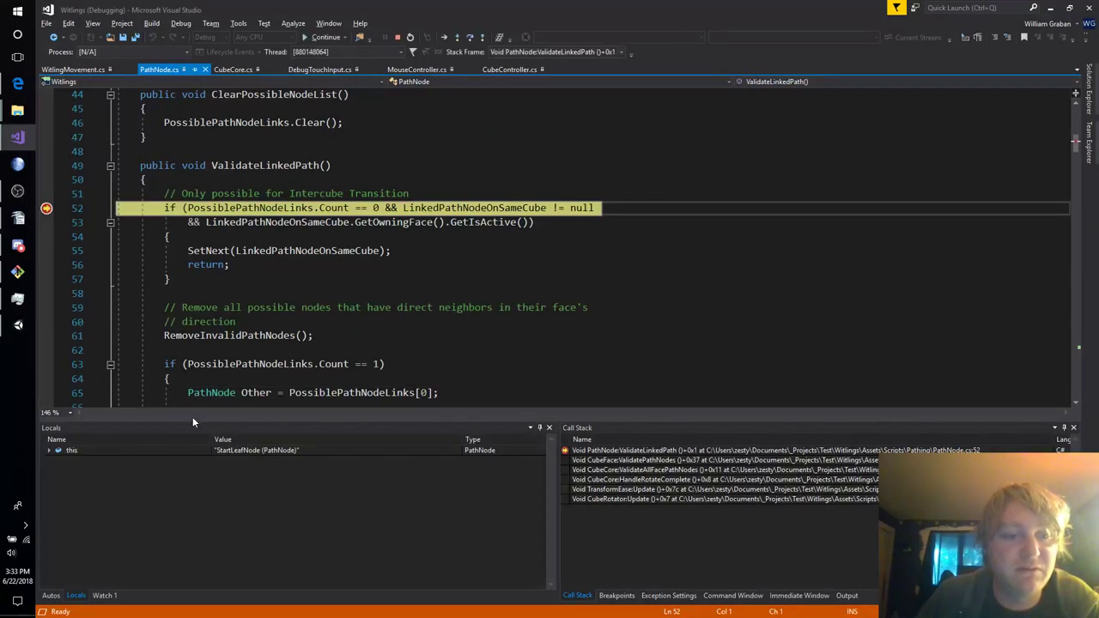
Expand the current PathNode and its OwningFace in the debugger's local variables to examine the OwningCore.
{"action": "left_click", "coordinate": [49, 450]}
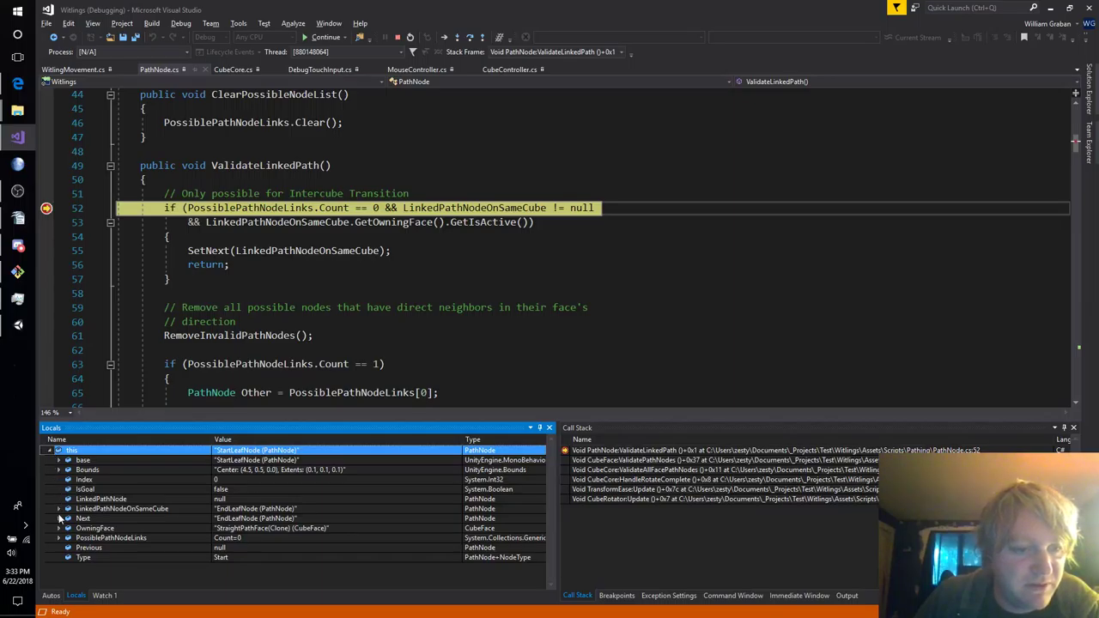
{"action": "left_click", "coordinate": [60, 529]}
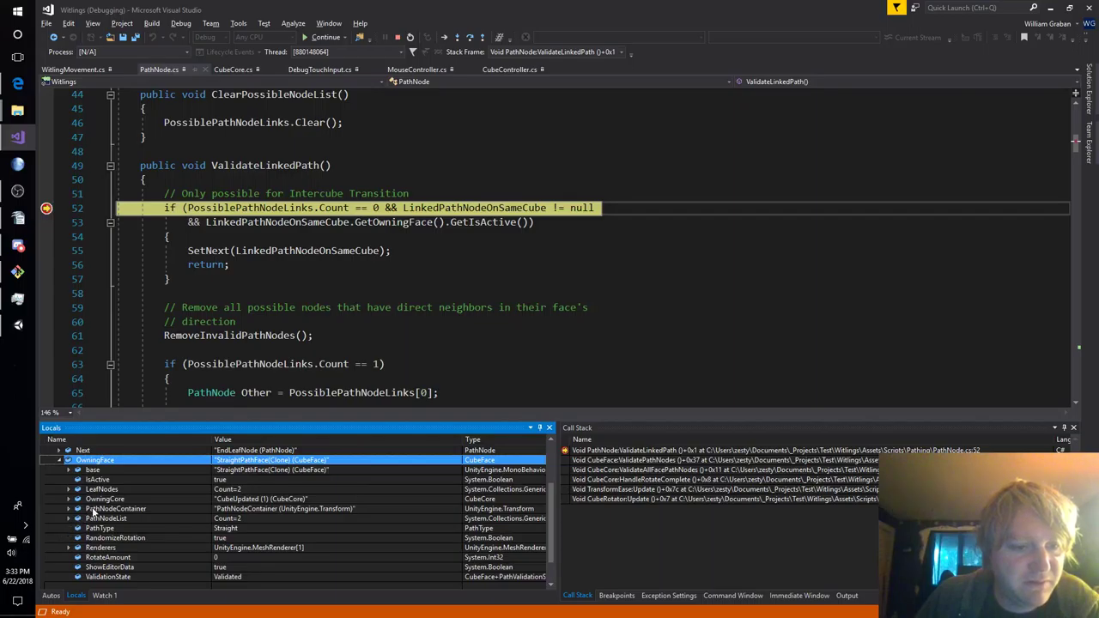
{"action": "left_click", "coordinate": [120, 501]}
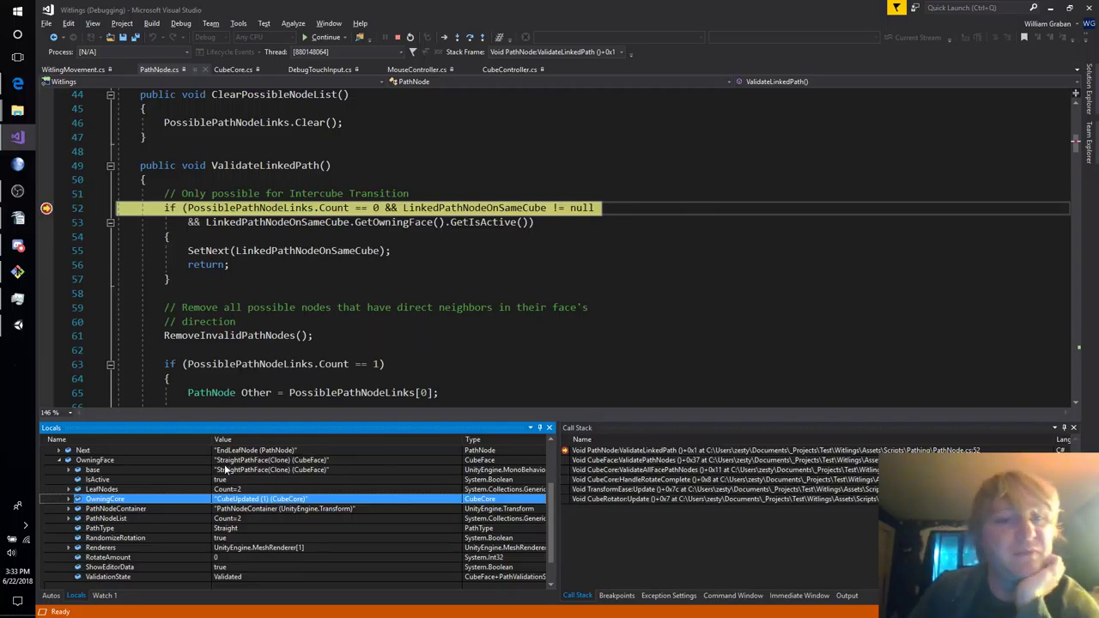
Step over the condition to the SetNext call on line 55 and inspect the variables PossiblePathNodeLinks and LinkedPathNodeOnSameCube.
{"action": "key", "text": "F10"}
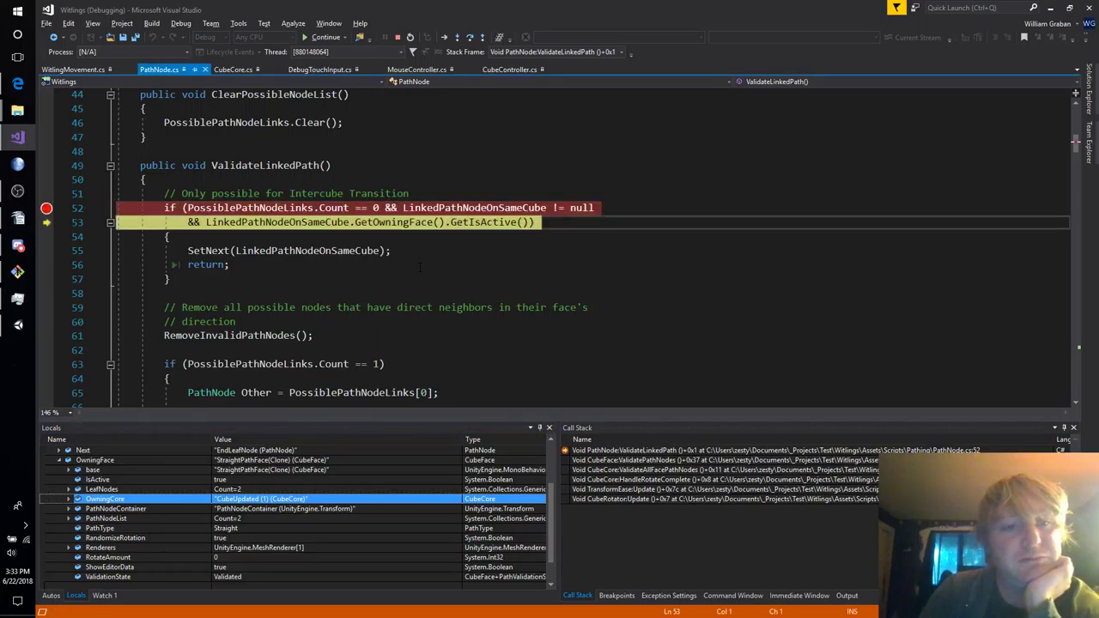
{"action": "key", "text": "F10"}
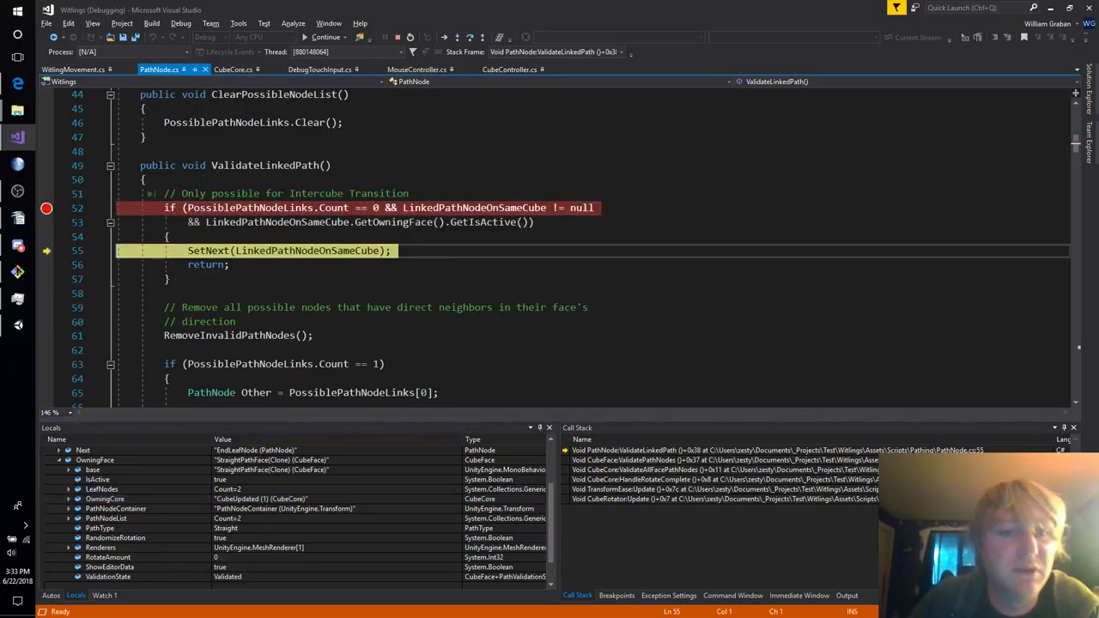
{"action": "mouse_move", "coordinate": [285, 207]}
{"action": "mouse_move", "coordinate": [514, 208]}
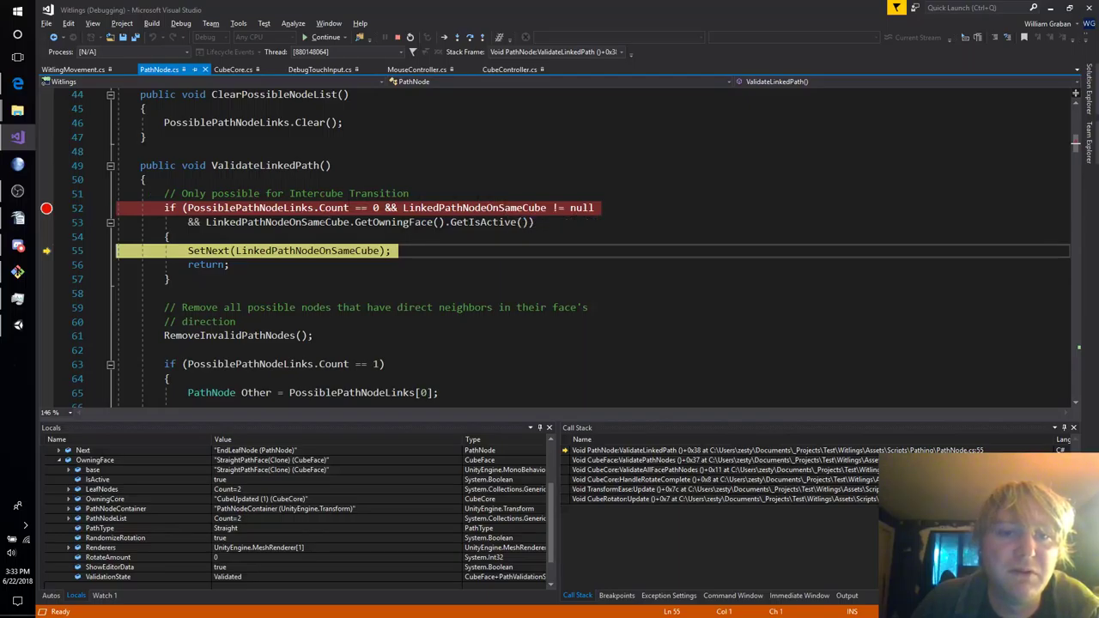
Resume to the next ValidateLinkedPath breakpoint hit and step over the condition to the RemoveInvalidPathNodes call on line 61.
{"action": "mouse_move", "coordinate": [320, 221]}
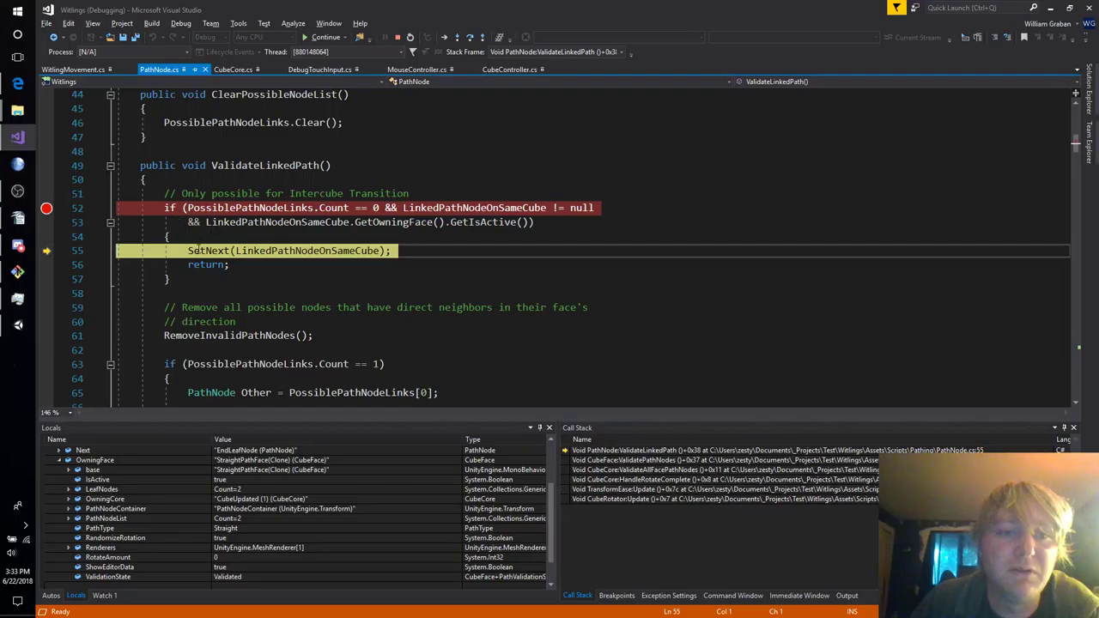
{"action": "mouse_move", "coordinate": [300, 250]}
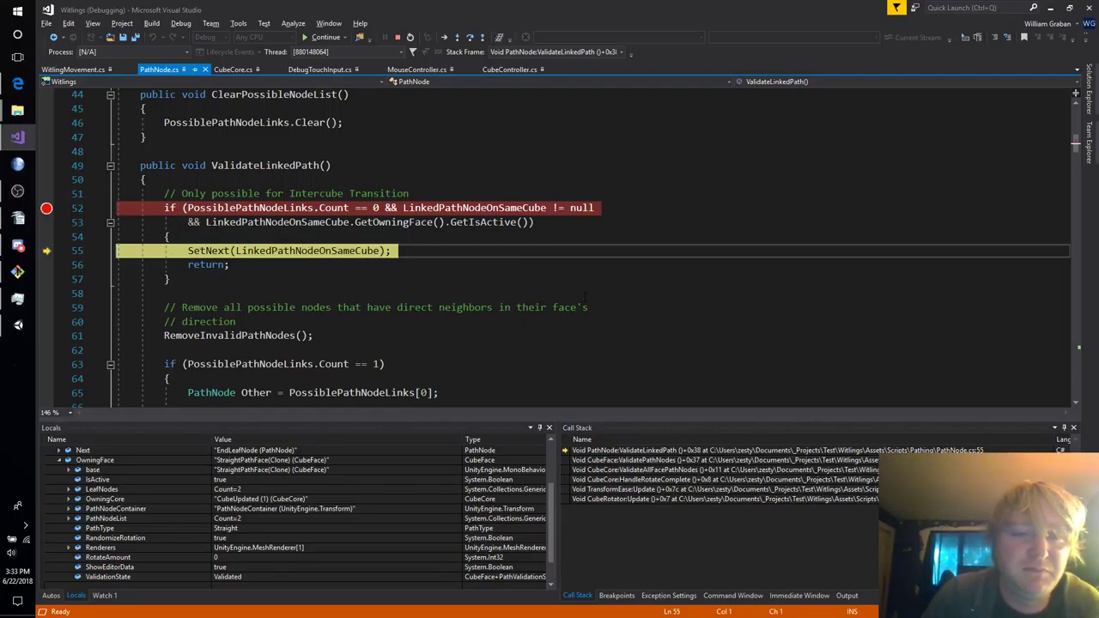
{"action": "key", "text": "F10"}
{"action": "key", "text": "F5"}
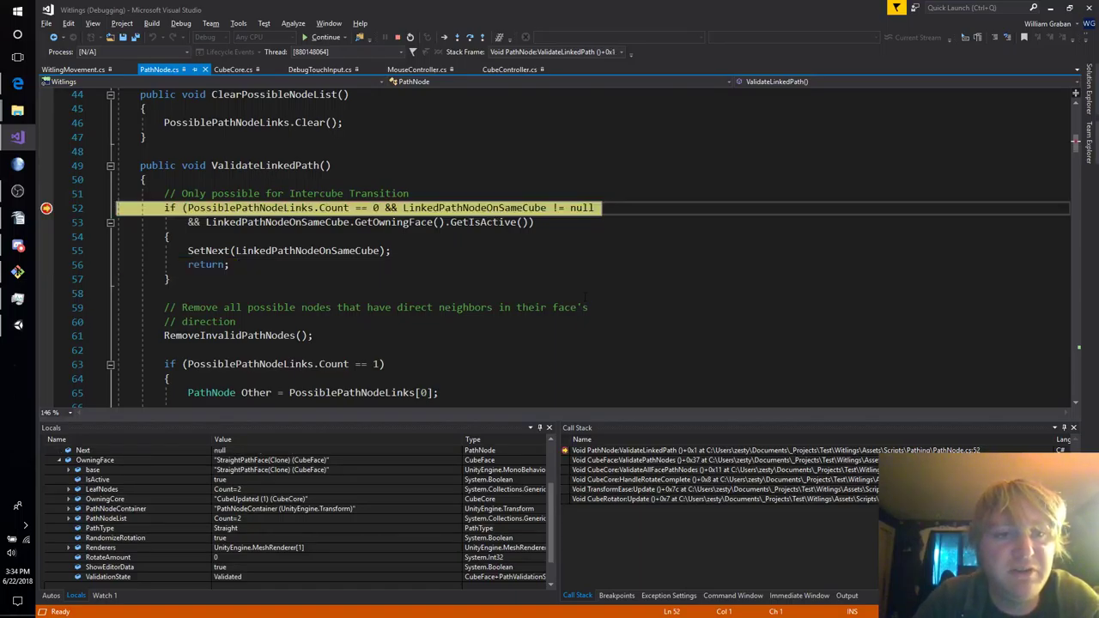
{"action": "key", "text": "F10"}
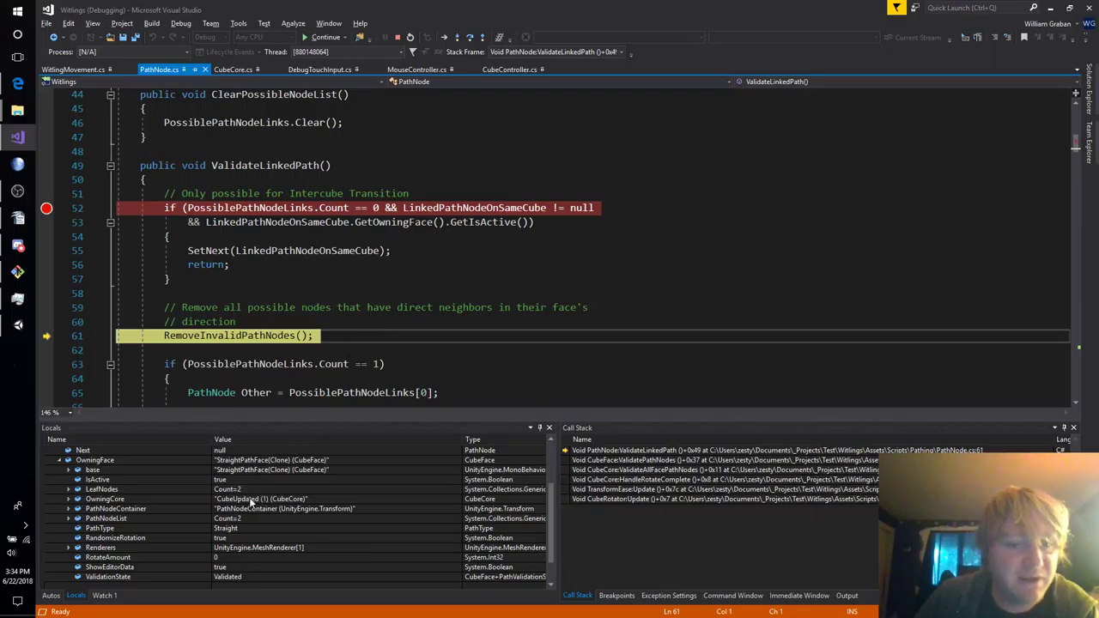
Inspect the current PathNode's local variables, then step over RemoveInvalidPathNodes to the PossiblePathNodeLinks.Count == 2 condition on line 92.
{"action": "scroll", "coordinate": [220, 510], "scroll_direction": "up", "scroll_amount": 3}
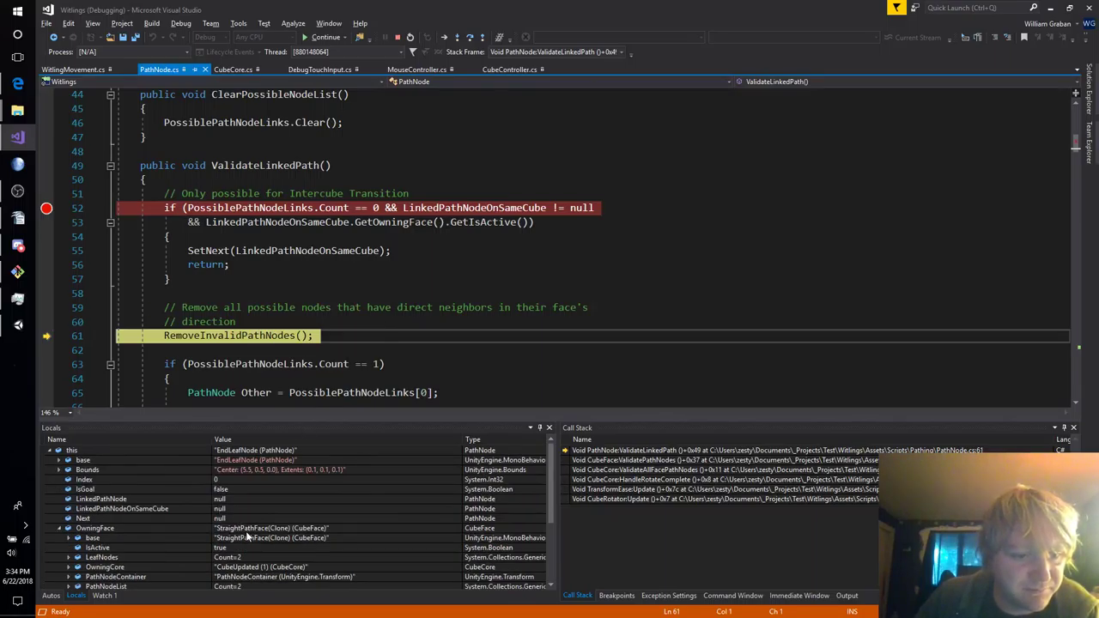
{"action": "scroll", "coordinate": [319, 532], "scroll_direction": "down", "scroll_amount": 3}
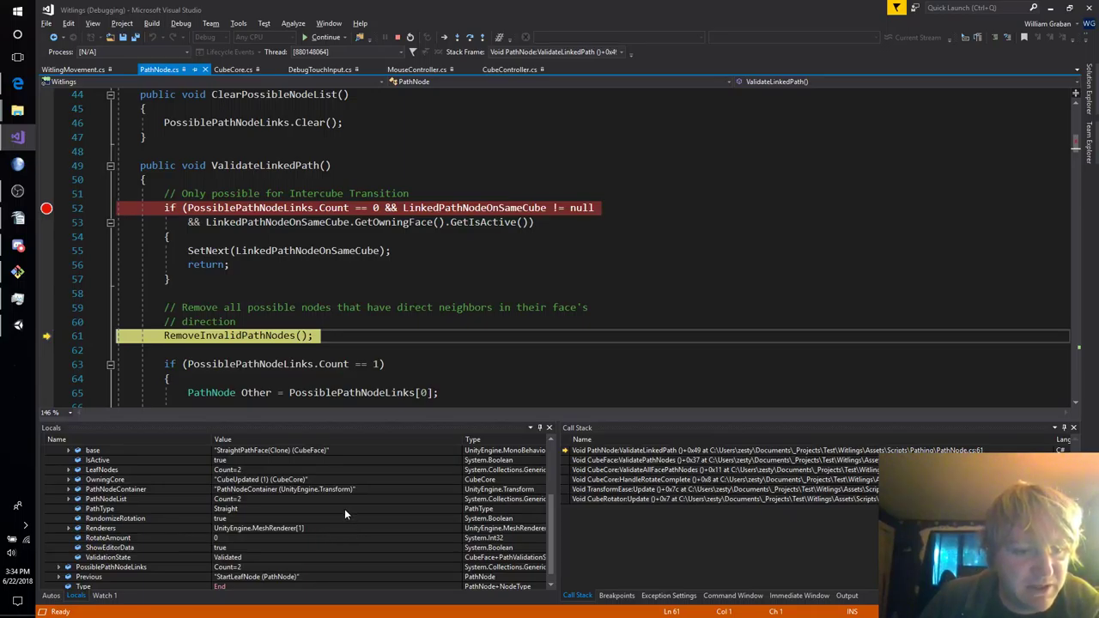
{"action": "scroll", "coordinate": [564, 236], "scroll_direction": "down", "scroll_amount": 3}
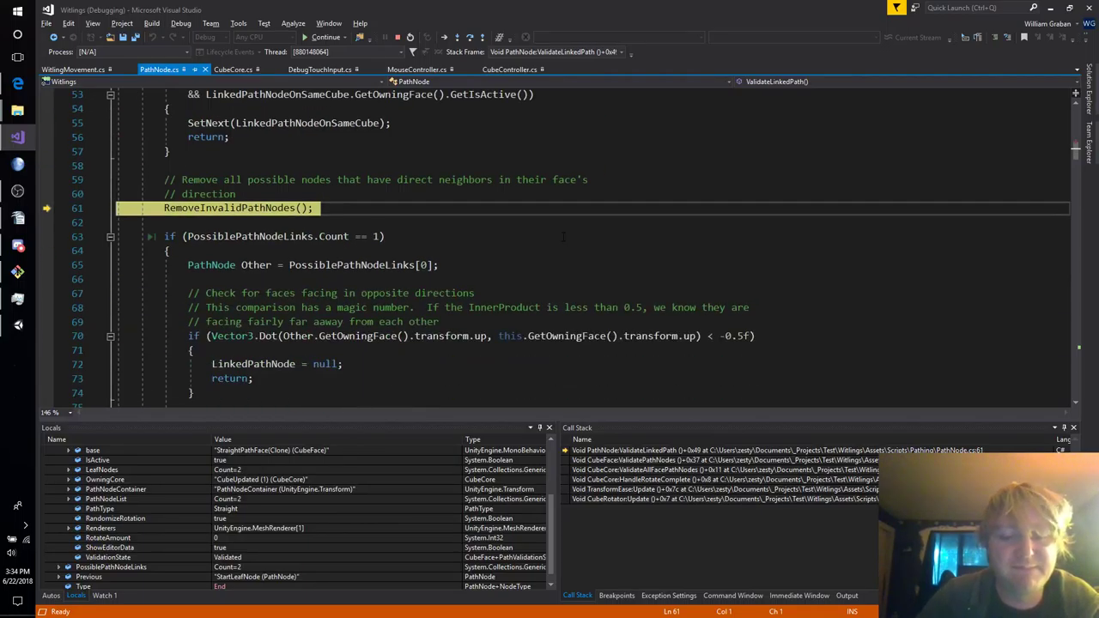
{"action": "key", "text": "F10"}
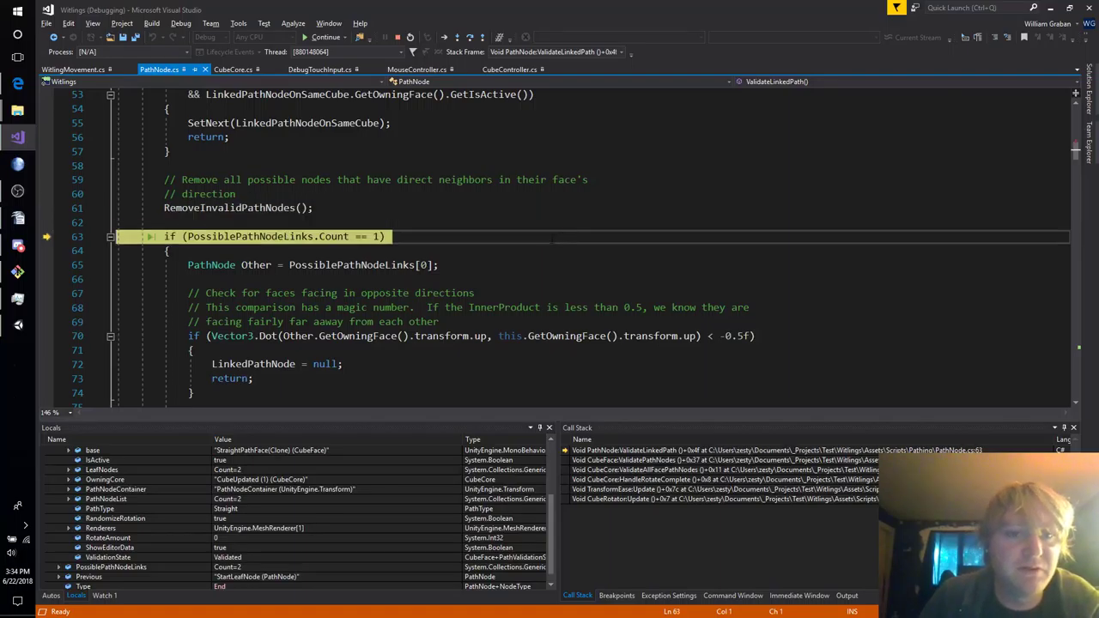
{"action": "mouse_move", "coordinate": [260, 236]}
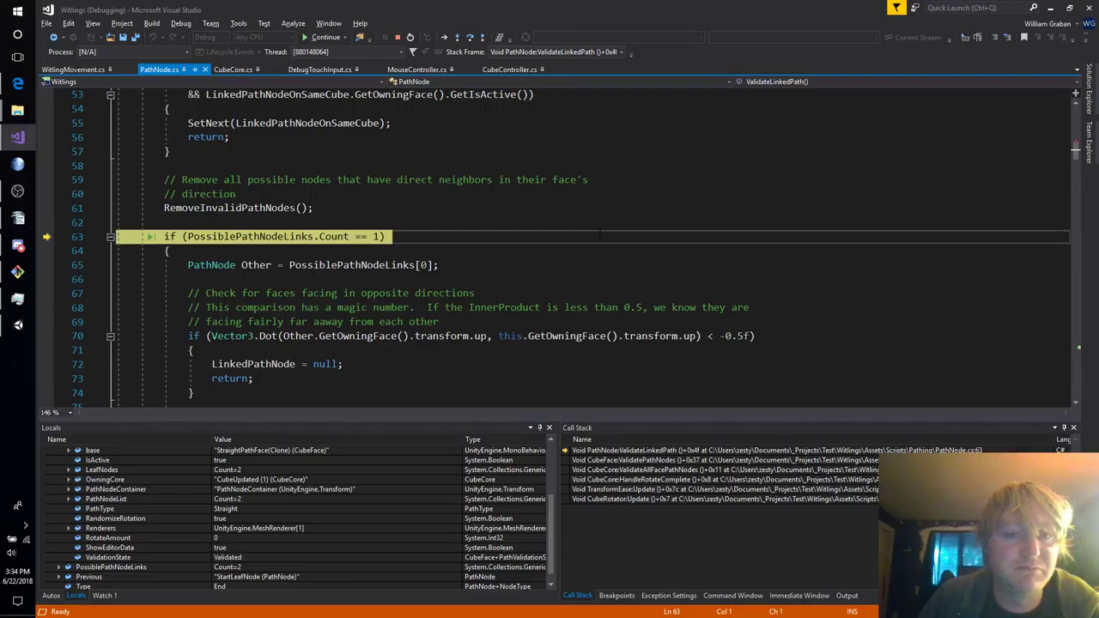
{"action": "key", "text": "F10"}
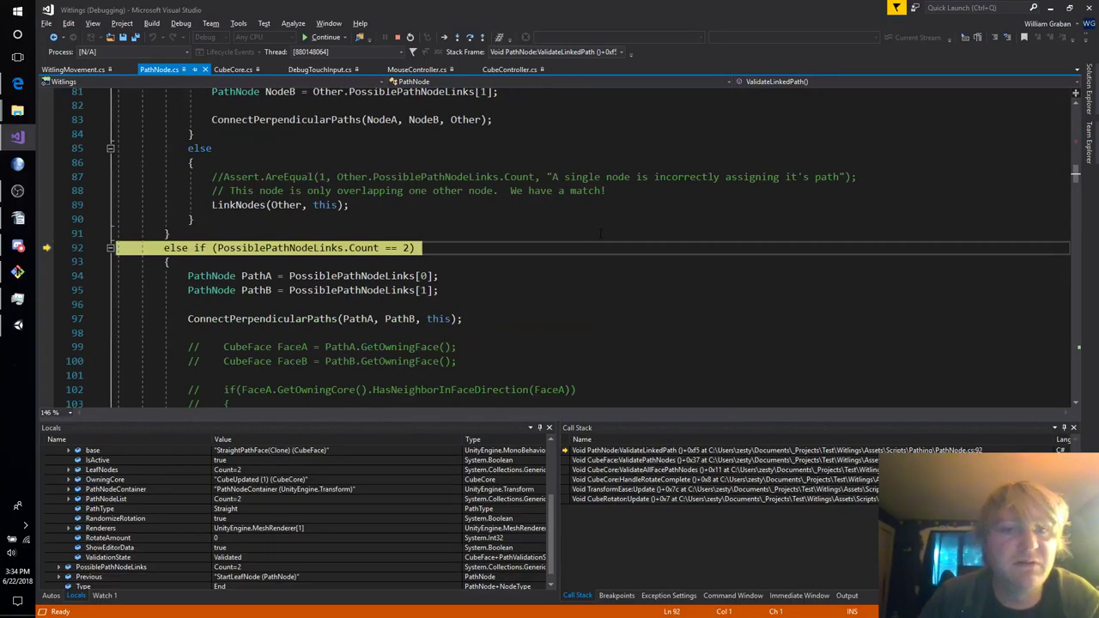
Step through the two-link branch to the ConnectPerpendicularPaths call on line 97 and inspect PathA and PathB.
{"action": "scroll", "coordinate": [600, 232], "scroll_direction": "up", "scroll_amount": 7}
{"action": "scroll", "coordinate": [626, 240], "scroll_direction": "up", "scroll_amount": 2}
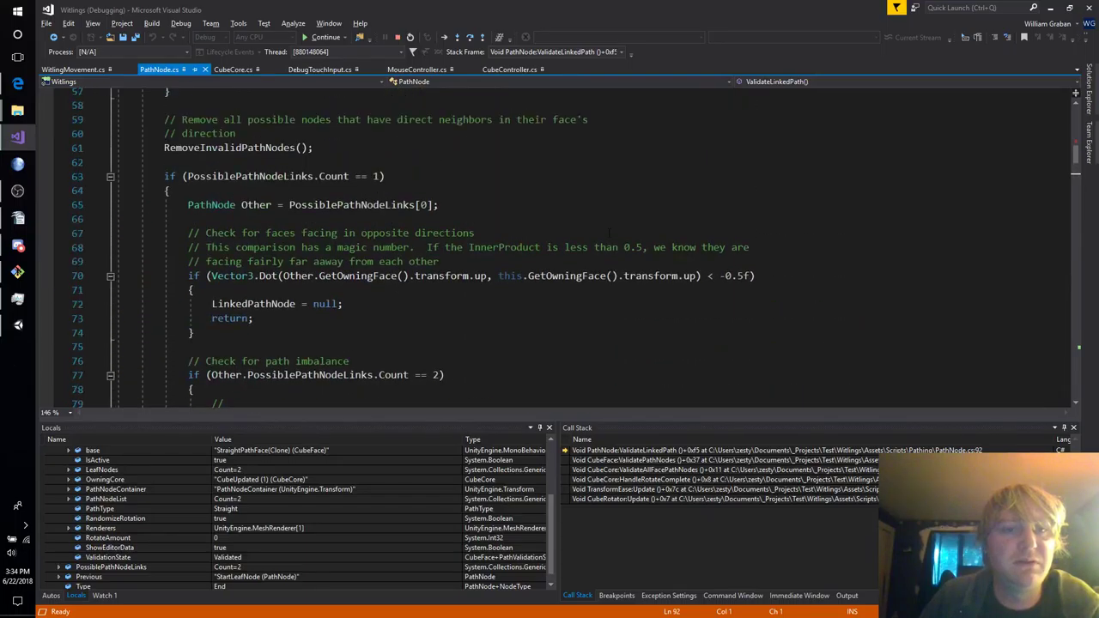
{"action": "scroll", "coordinate": [626, 240], "scroll_direction": "down", "scroll_amount": 9}
{"action": "scroll", "coordinate": [626, 239], "scroll_direction": "down", "scroll_amount": 3}
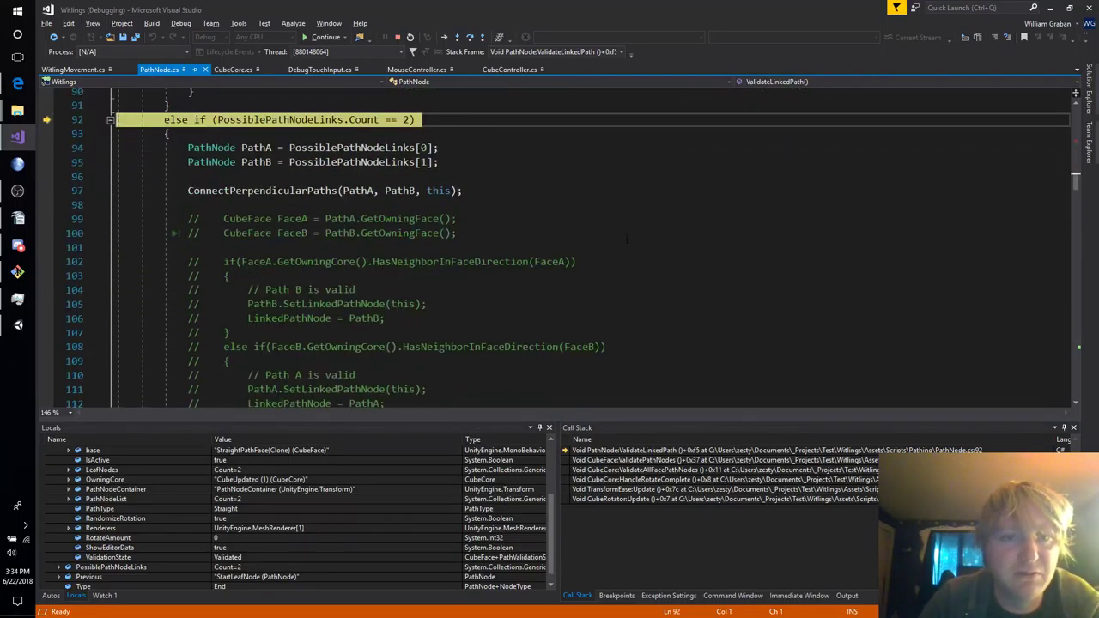
{"action": "key", "text": "F10"}
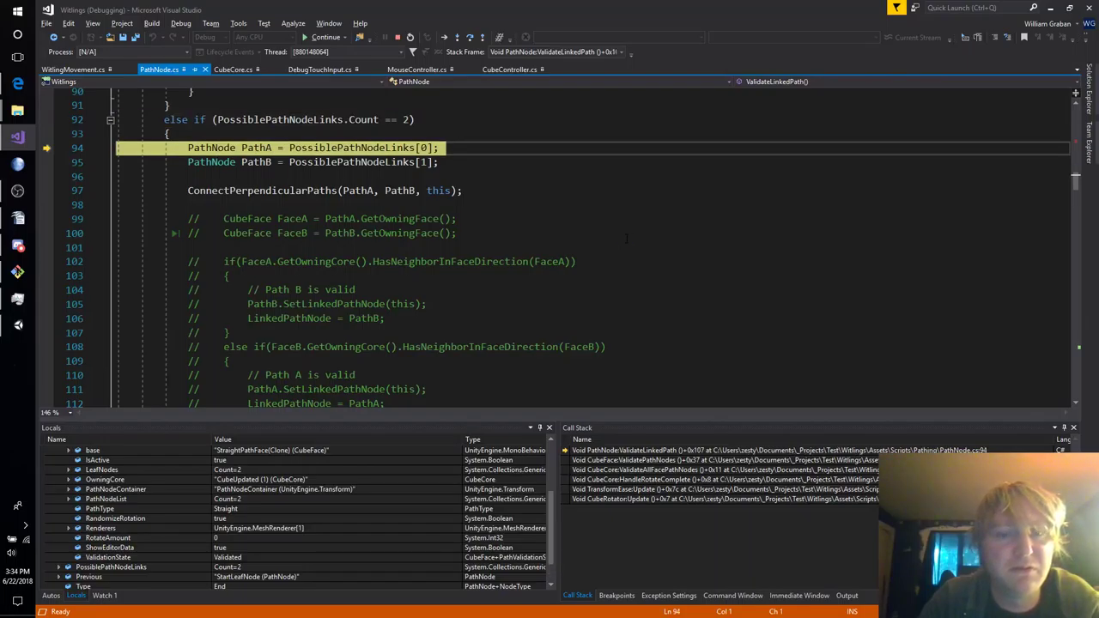
{"action": "key", "text": "F10"}
{"action": "key", "text": "F10"}
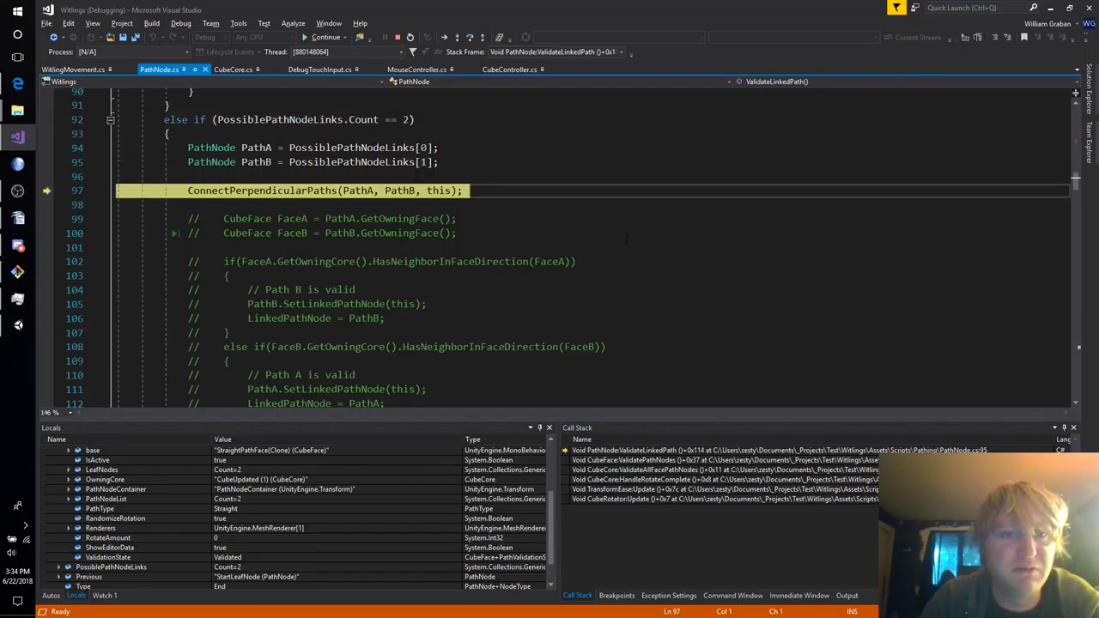
{"action": "mouse_move", "coordinate": [258, 150]}
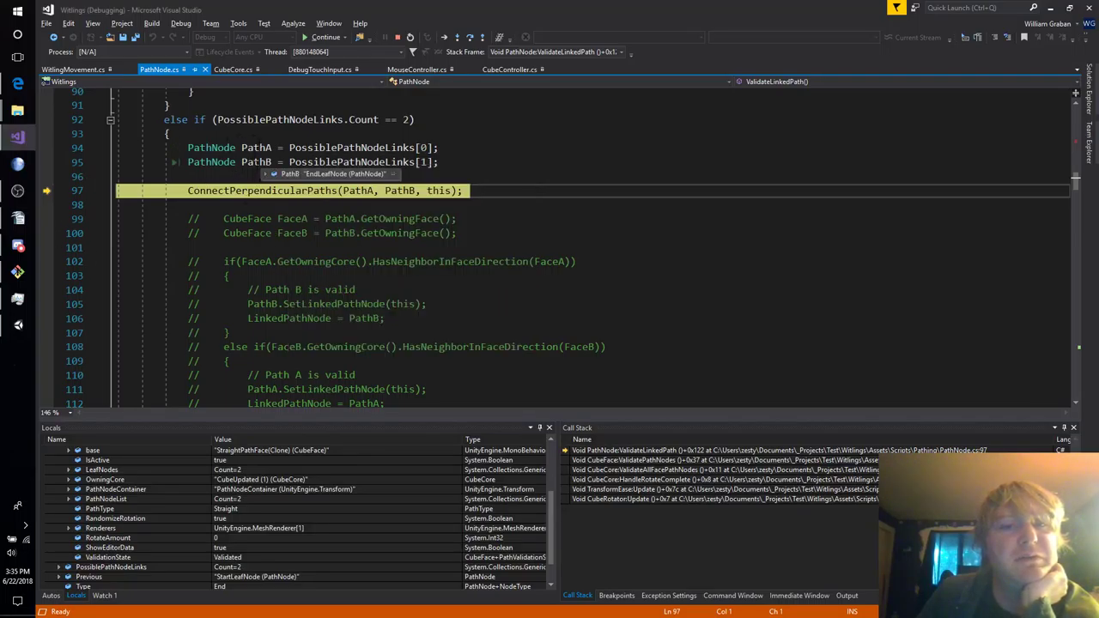
{"action": "scroll", "coordinate": [537, 192], "scroll_direction": "down", "scroll_amount": 6}
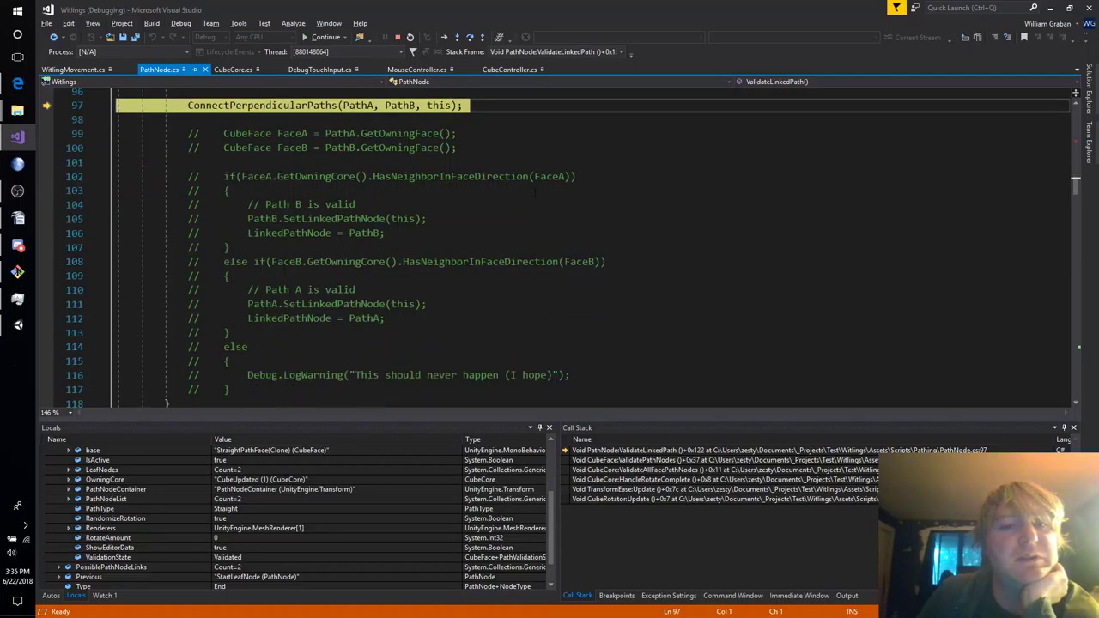
{"action": "scroll", "coordinate": [537, 193], "scroll_direction": "up", "scroll_amount": 7}
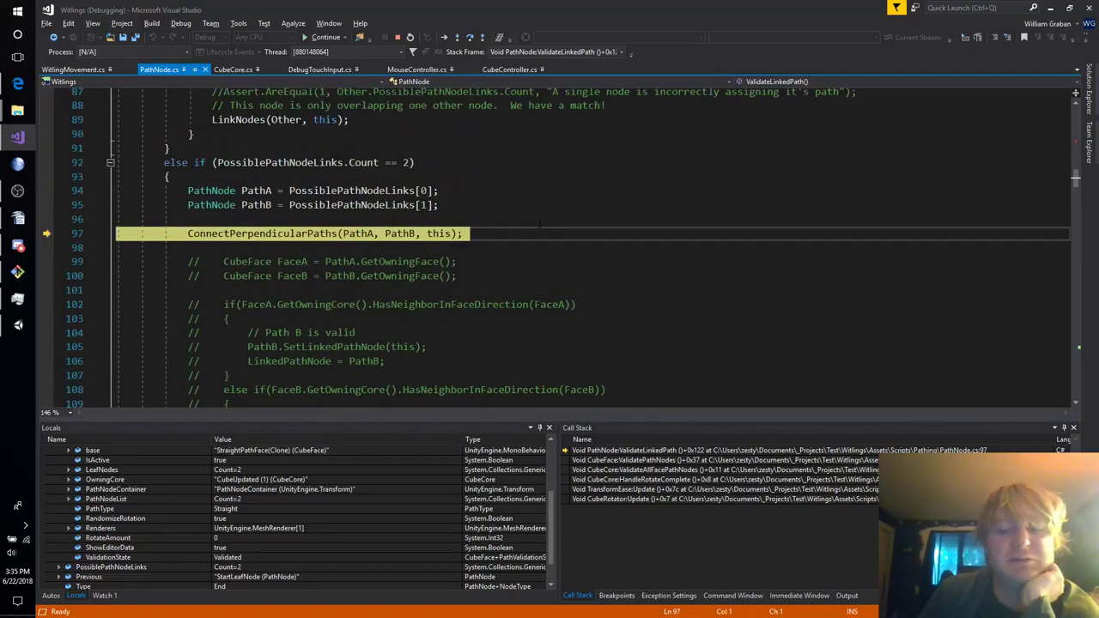
Step into ConnectPerpendicularPaths and step over its extended-point comparisons to the Debug.LogWarning call on line 282.
{"action": "key", "text": "F11"}
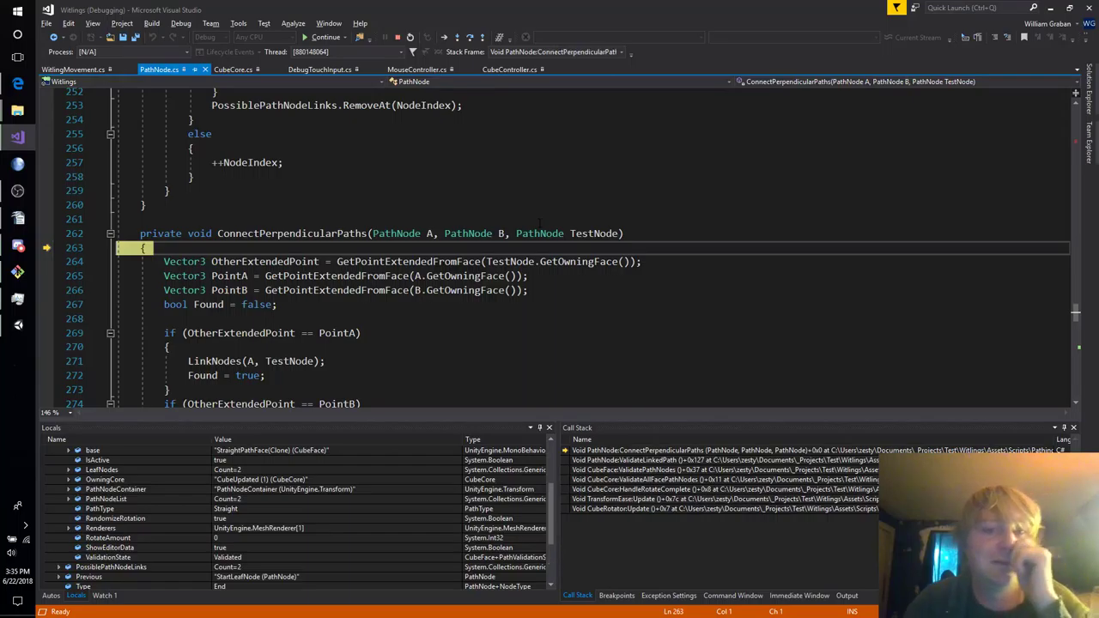
{"action": "key", "text": "F10"}
{"action": "key", "text": "F10"}
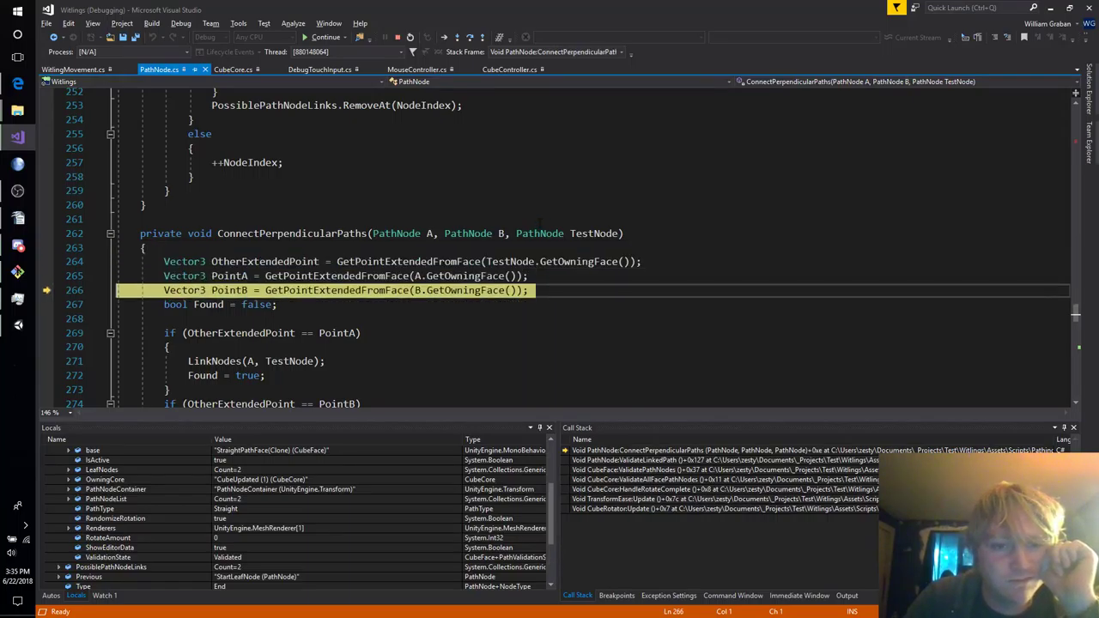
{"action": "key", "text": "F10"}
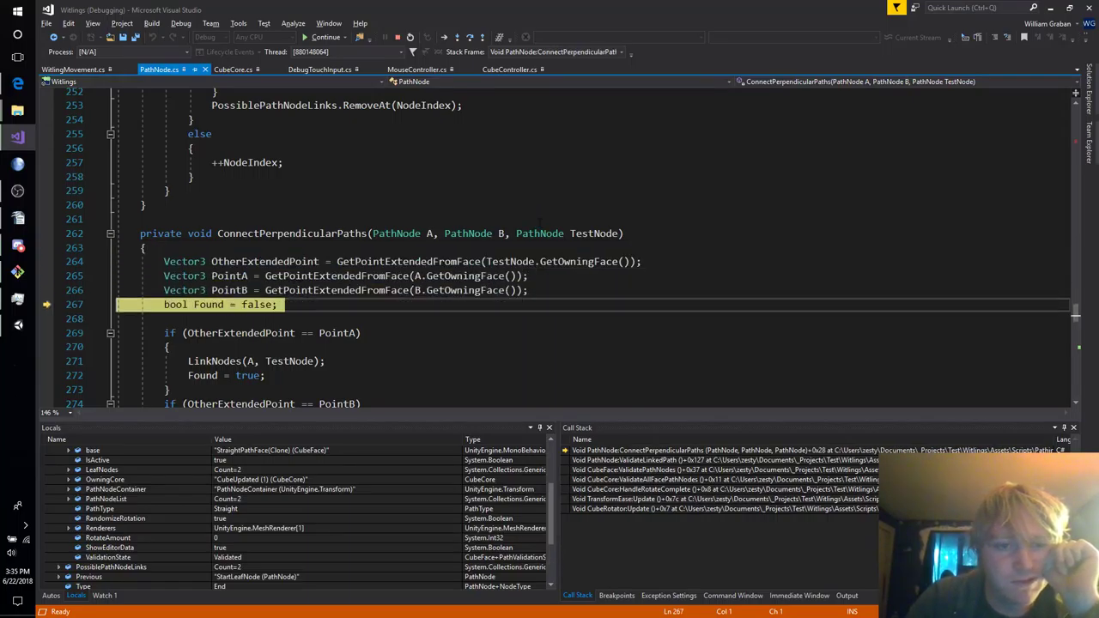
{"action": "key", "text": "F10"}
{"action": "key", "text": "F10"}
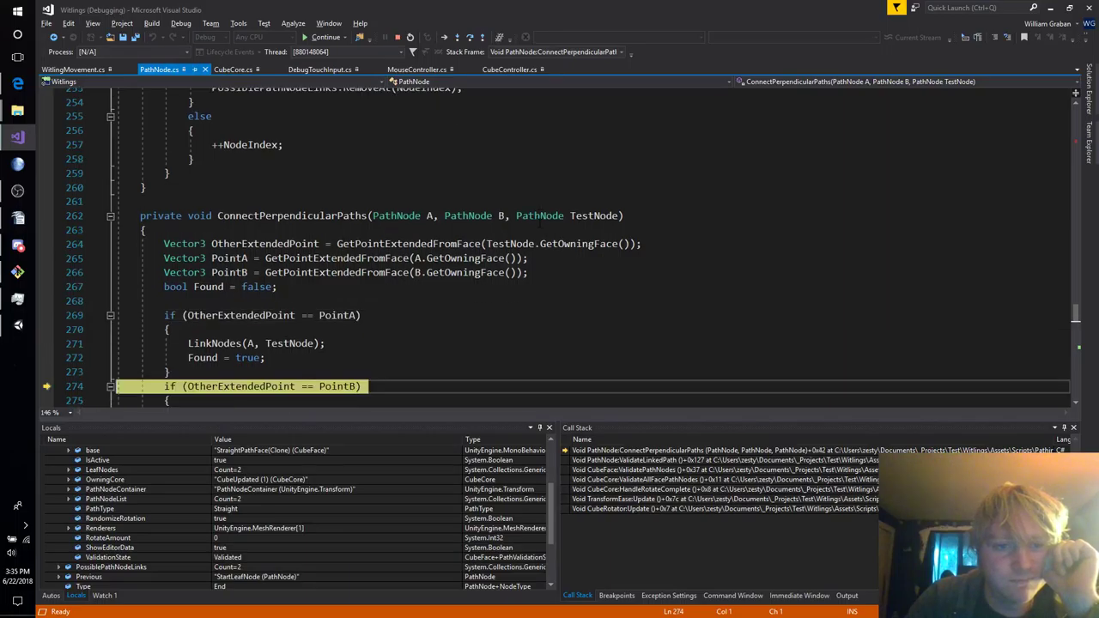
{"action": "key", "text": "F10"}
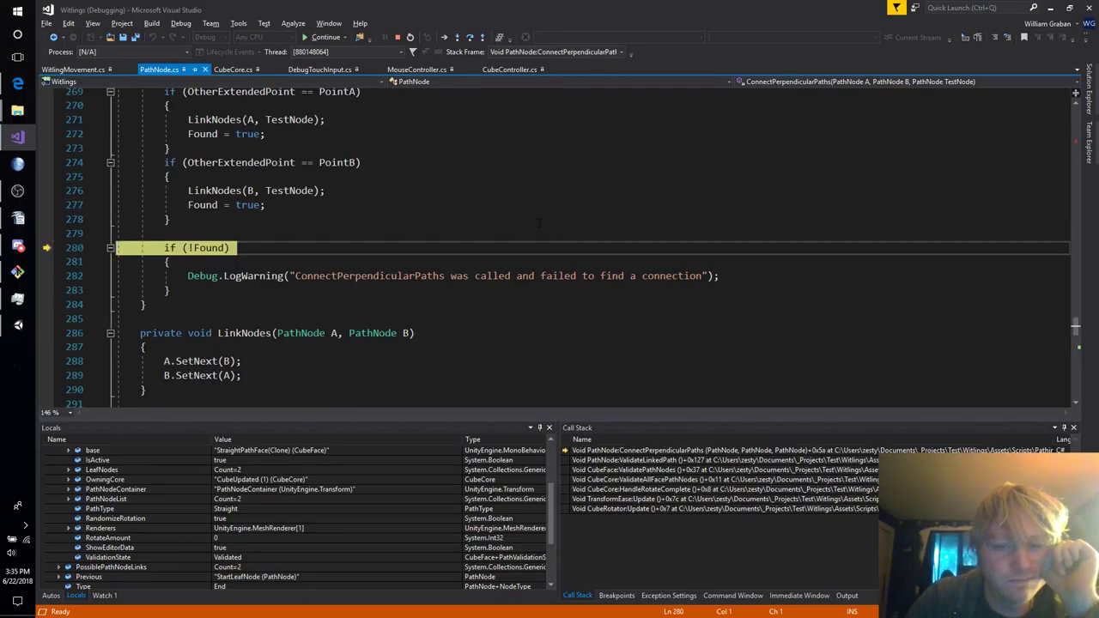
{"action": "key", "text": "F10"}
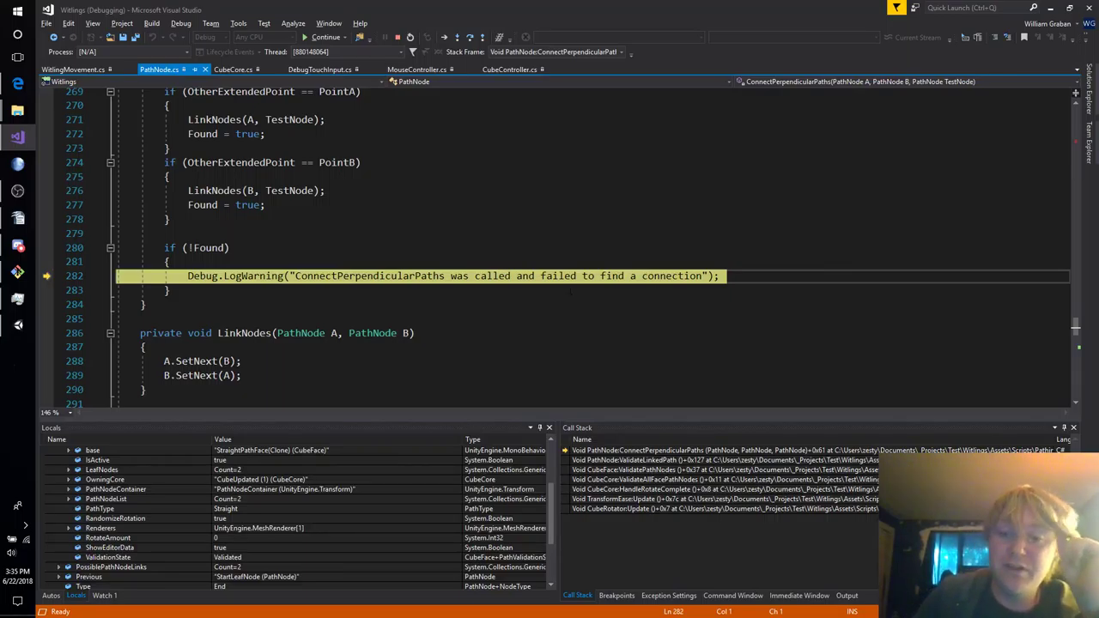
Return to the ValidateLinkedPath frame in the call stack and review its link-count branches and PossiblePathNodeLinks.
{"action": "double_click", "coordinate": [678, 461]}
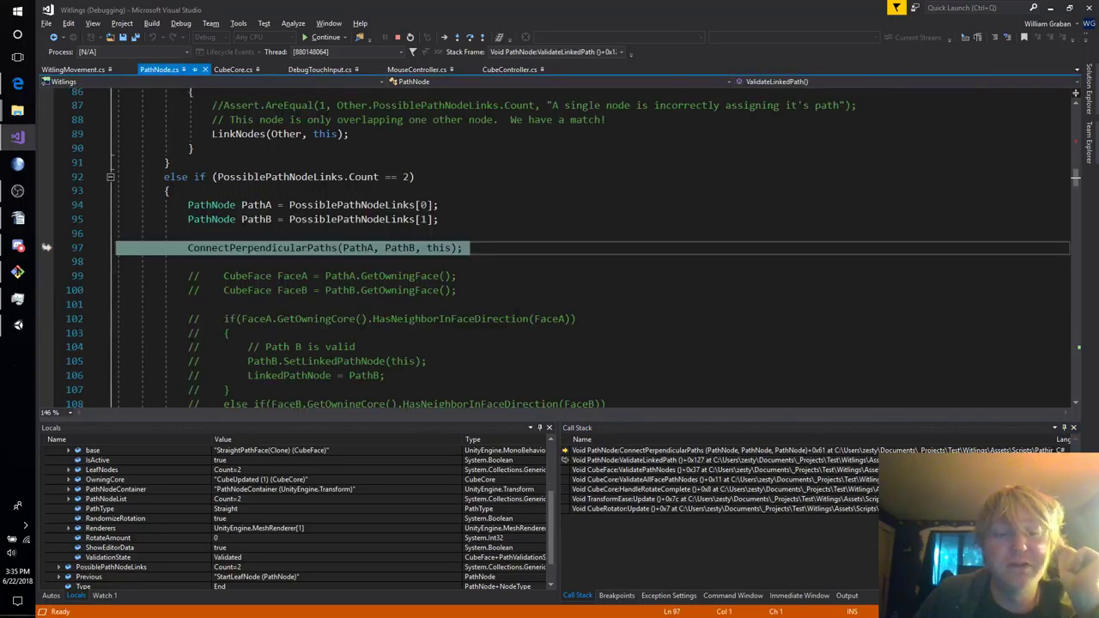
{"action": "mouse_move", "coordinate": [257, 207]}
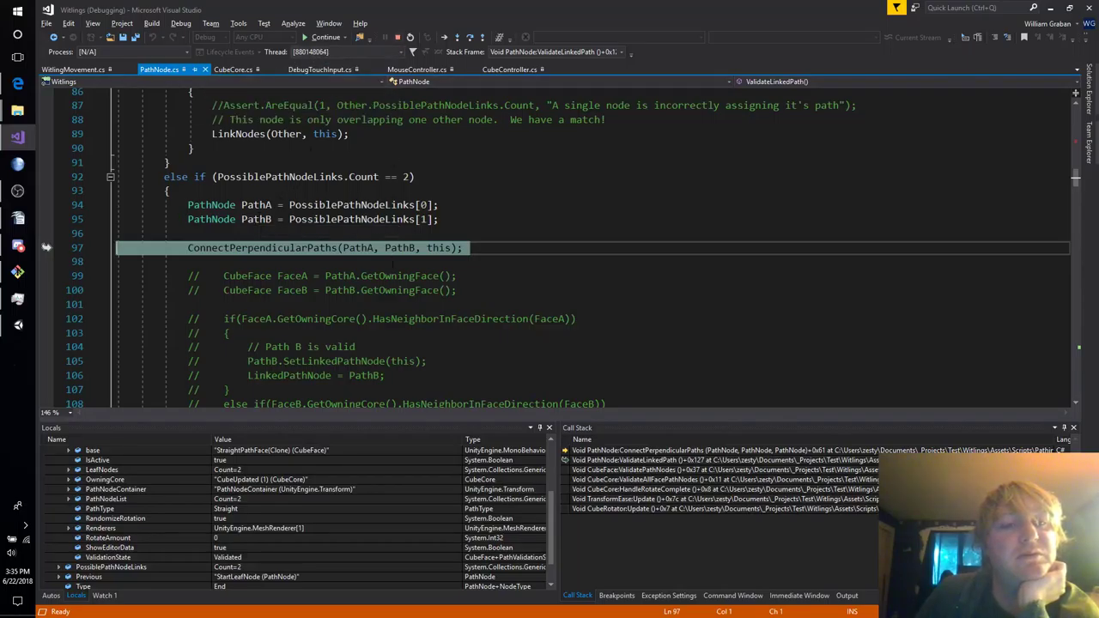
{"action": "scroll", "coordinate": [392, 267], "scroll_direction": "down", "scroll_amount": 6}
{"action": "scroll", "coordinate": [391, 267], "scroll_direction": "up", "scroll_amount": 15}
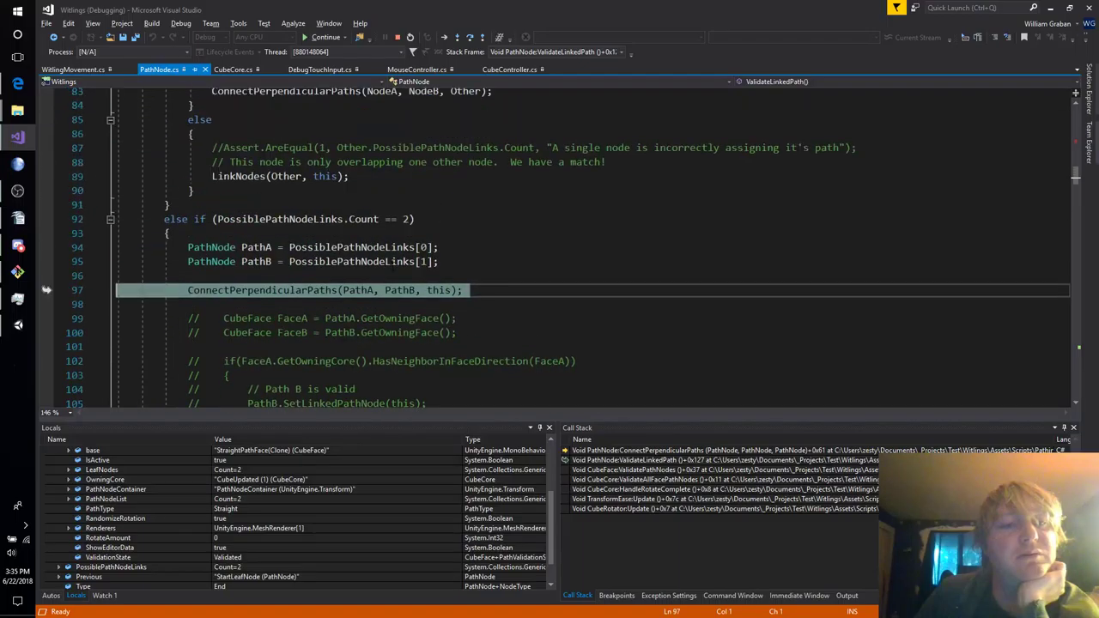
{"action": "scroll", "coordinate": [385, 292], "scroll_direction": "up", "scroll_amount": 3}
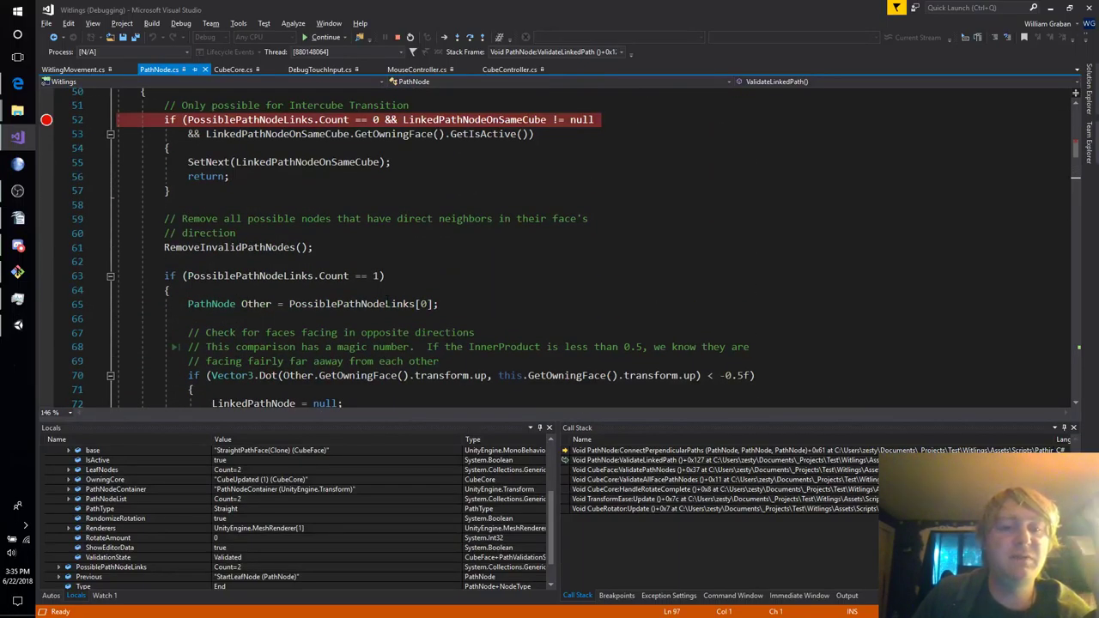
{"action": "mouse_move", "coordinate": [391, 304]}
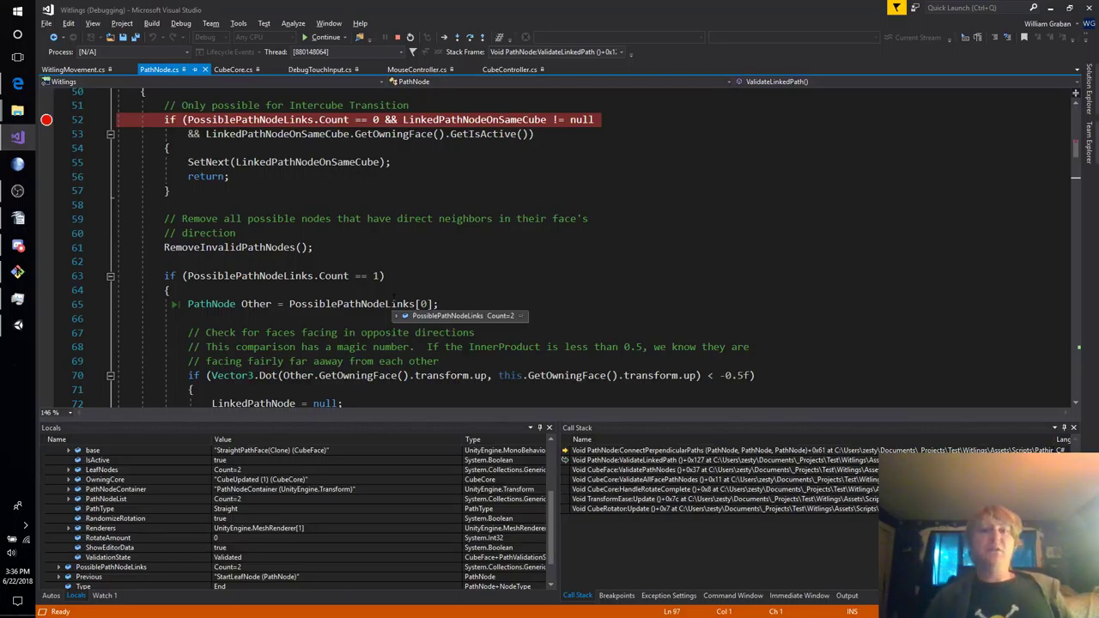
{"action": "scroll", "coordinate": [393, 296], "scroll_direction": "down", "scroll_amount": 5}
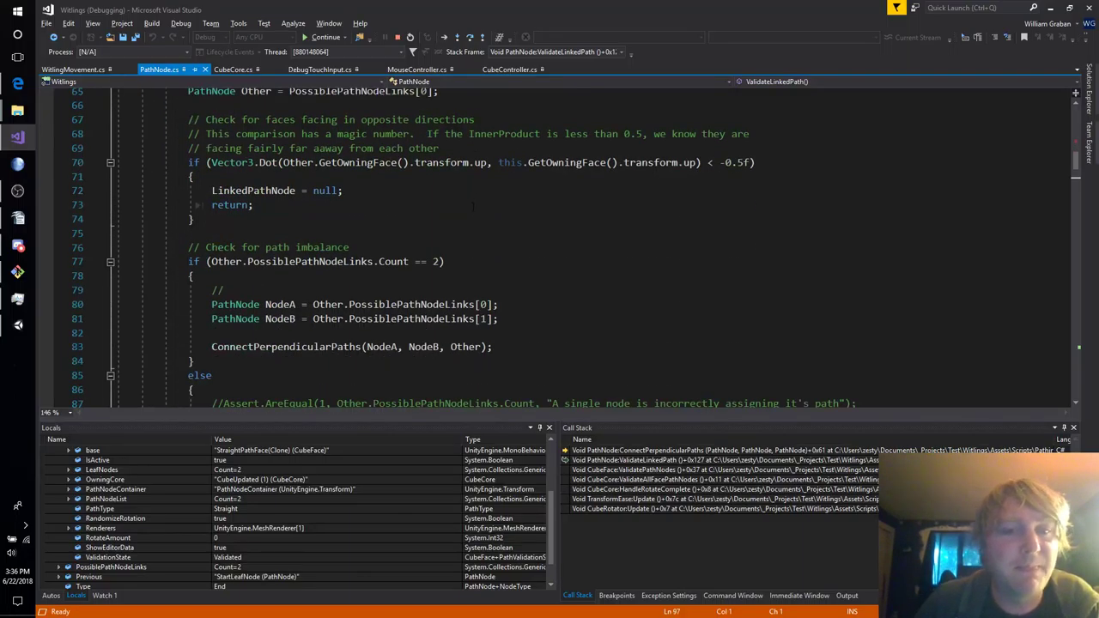
{"action": "scroll", "coordinate": [481, 204], "scroll_direction": "up", "scroll_amount": 3}
{"action": "scroll", "coordinate": [482, 204], "scroll_direction": "up", "scroll_amount": 4}
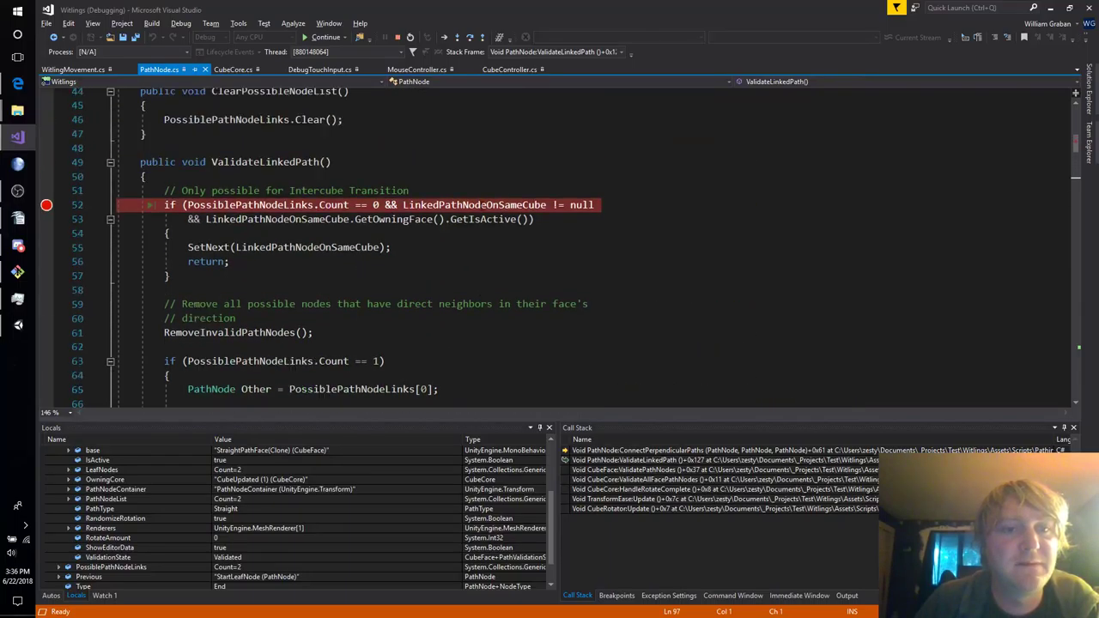
Stop debugging and remove the breakpoint from line 52 of PathNode.cs.
{"action": "left_click", "coordinate": [396, 37]}
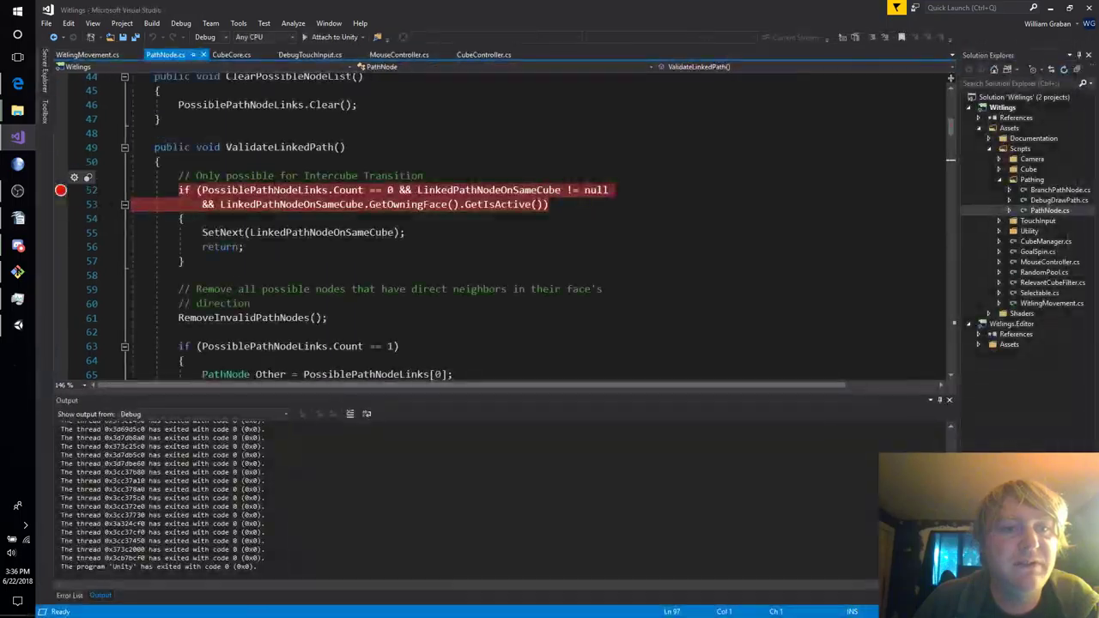
{"action": "left_click", "coordinate": [277, 190]}
{"action": "left_click", "coordinate": [60, 190]}
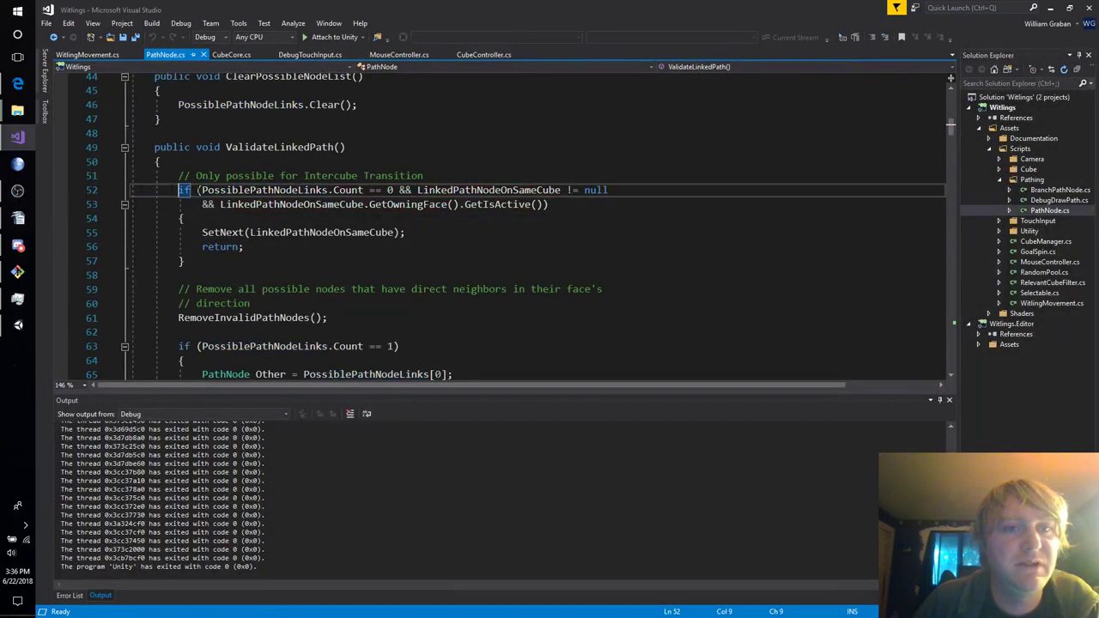
Highlight PossiblePathNodeLinks in PathNode.cs and trace its uses through MyAwake to the filter conditions in OnTriggerEnter.
{"action": "double_click", "coordinate": [243, 189]}
{"action": "scroll", "coordinate": [429, 228], "scroll_direction": "down", "scroll_amount": 20}
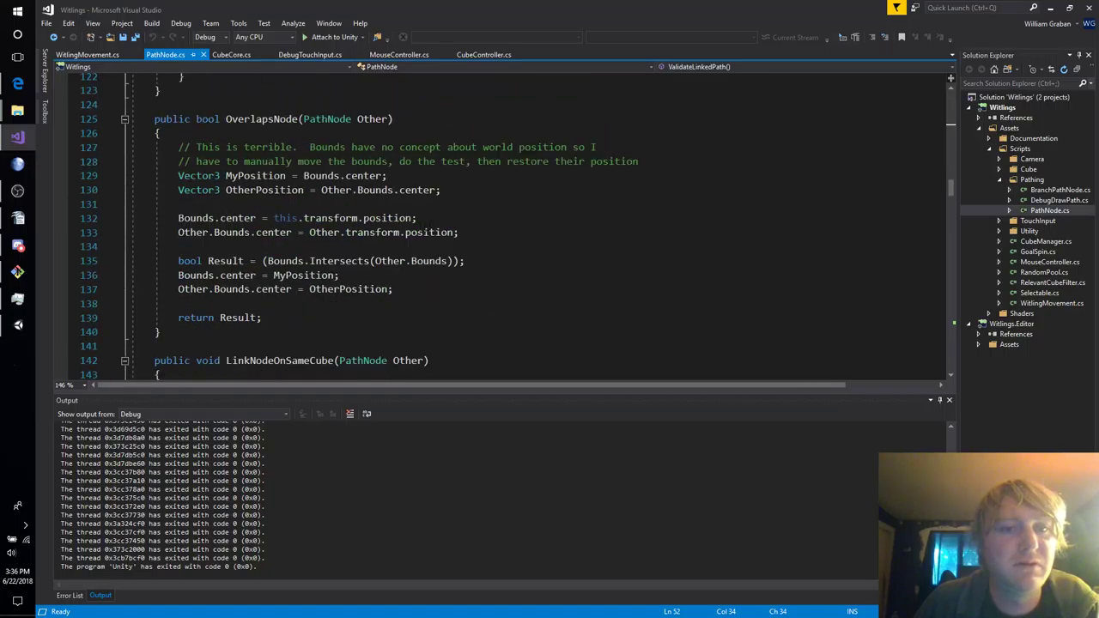
{"action": "scroll", "coordinate": [533, 287], "scroll_direction": "down", "scroll_amount": 10}
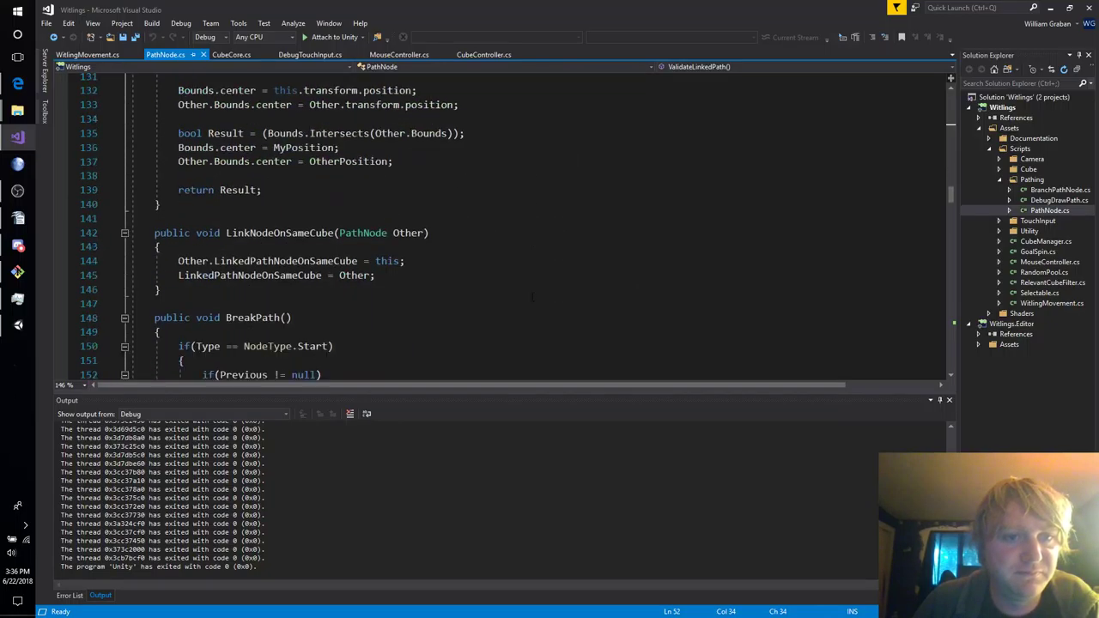
{"action": "scroll", "coordinate": [533, 296], "scroll_direction": "down", "scroll_amount": 5}
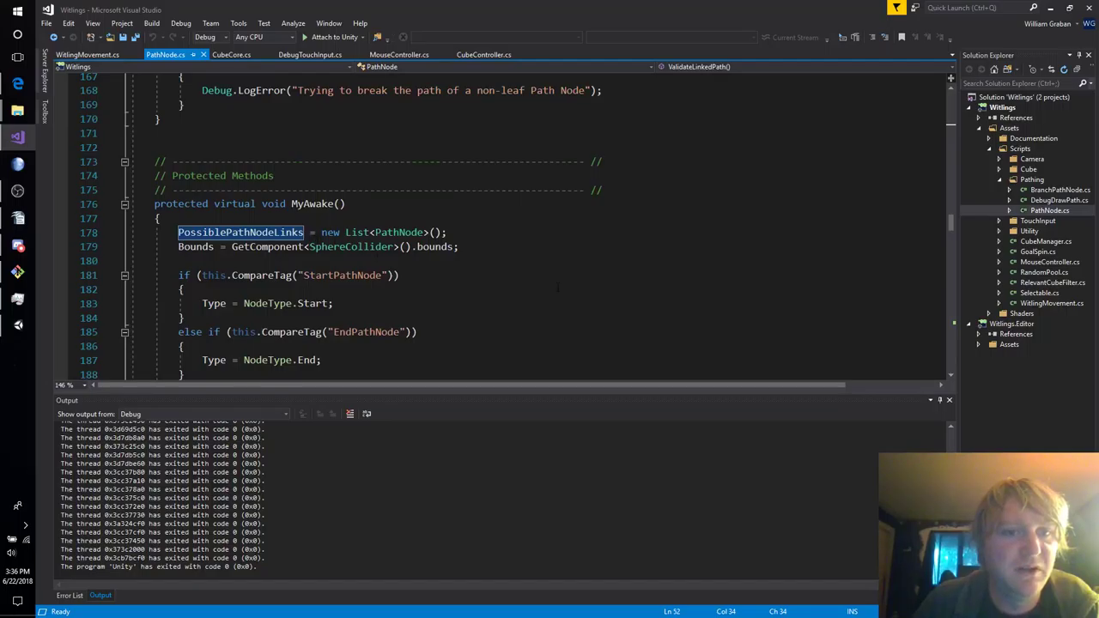
{"action": "scroll", "coordinate": [558, 290], "scroll_direction": "down", "scroll_amount": 11}
{"action": "scroll", "coordinate": [558, 290], "scroll_direction": "down", "scroll_amount": 2}
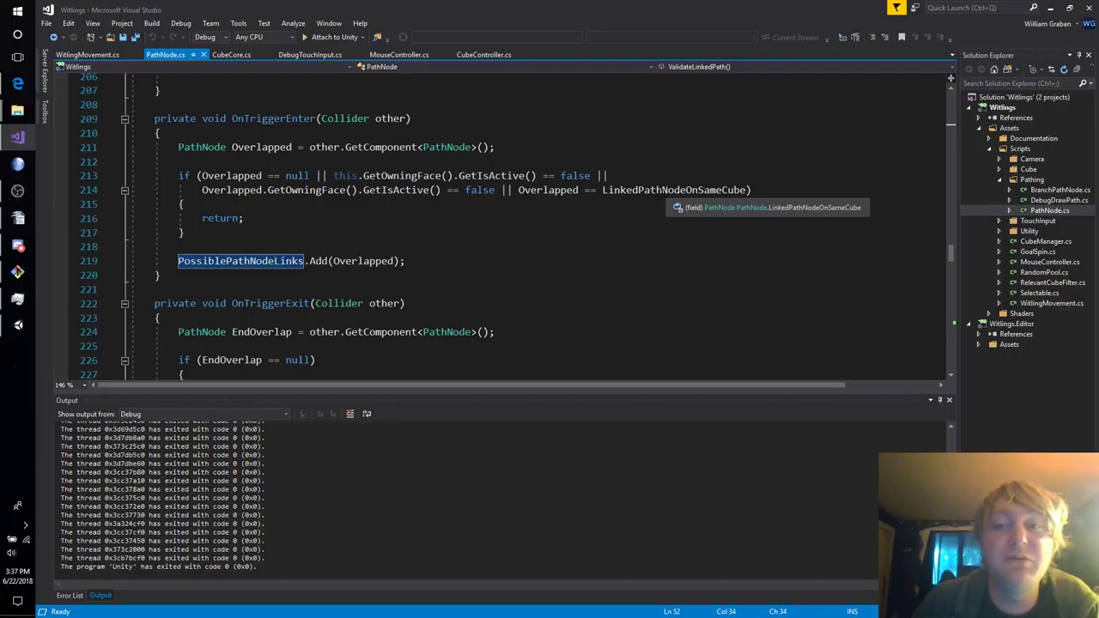
{"action": "left_click", "coordinate": [493, 268]}
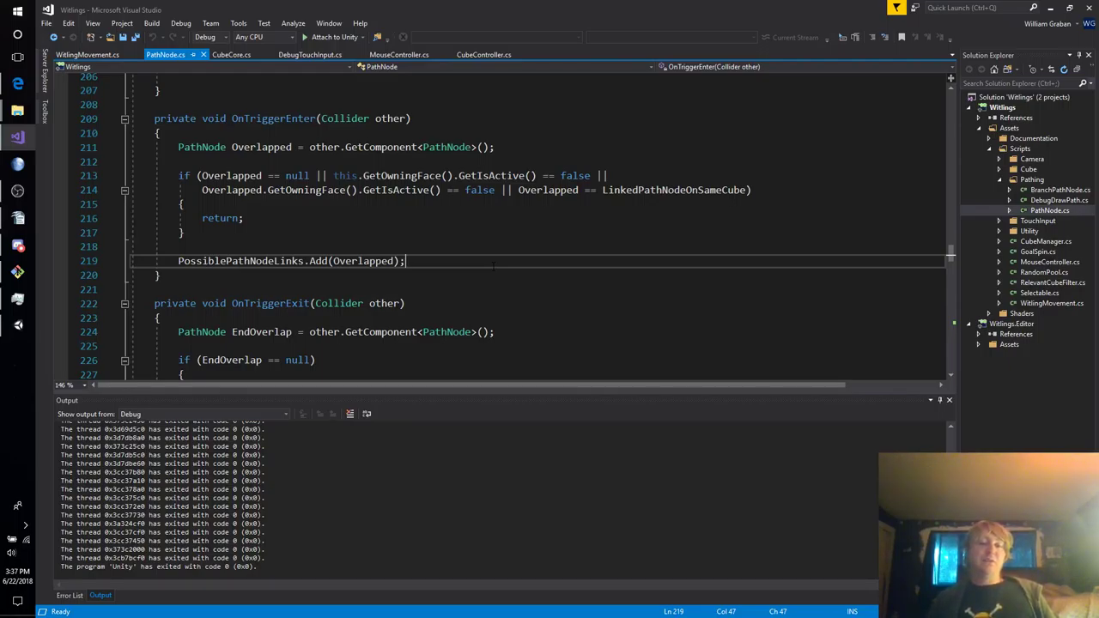
Review how OnTriggerExit and RemoveInvalidPathNodes remove entries from PossiblePathNodeLinks, continuing to ConnectPerpendicularPaths.
{"action": "scroll", "coordinate": [494, 267], "scroll_direction": "down", "scroll_amount": 3}
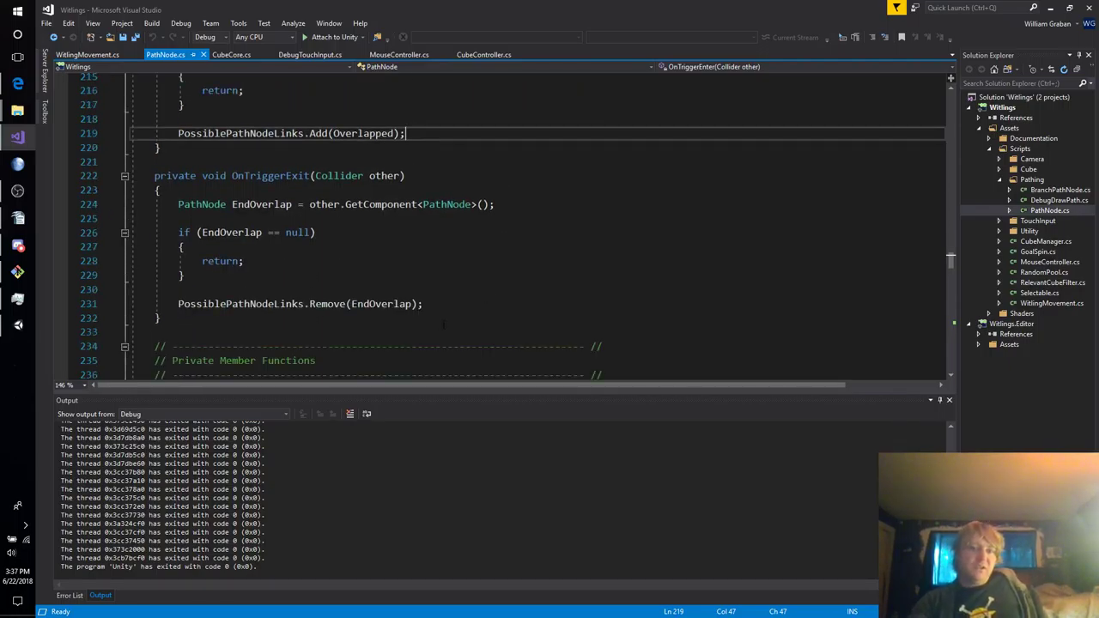
{"action": "scroll", "coordinate": [443, 324], "scroll_direction": "down", "scroll_amount": 3}
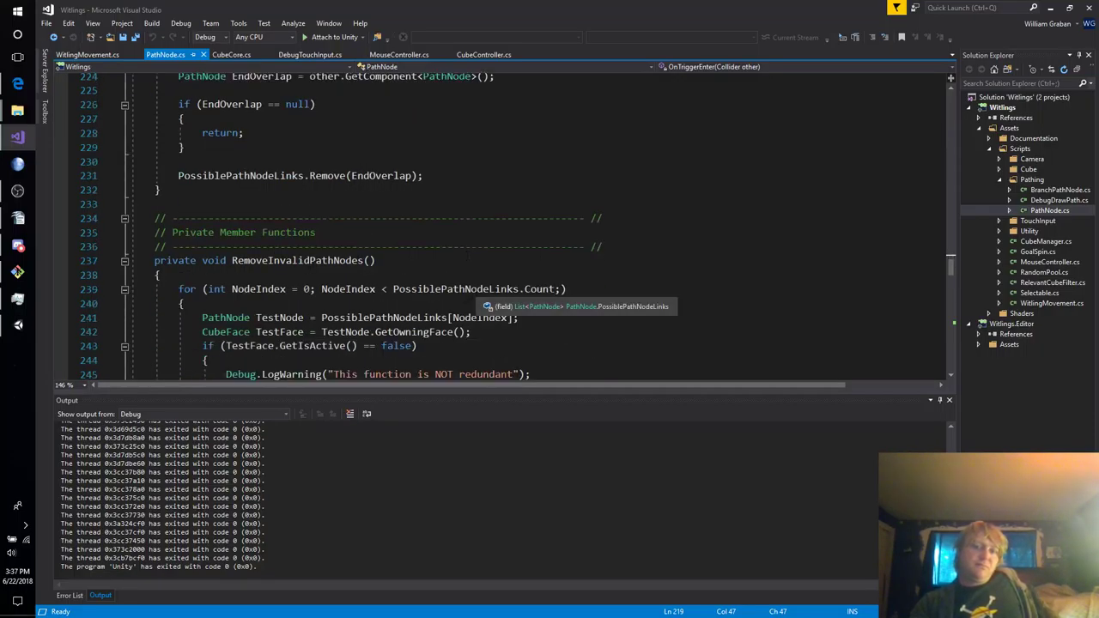
{"action": "scroll", "coordinate": [527, 267], "scroll_direction": "down", "scroll_amount": 4}
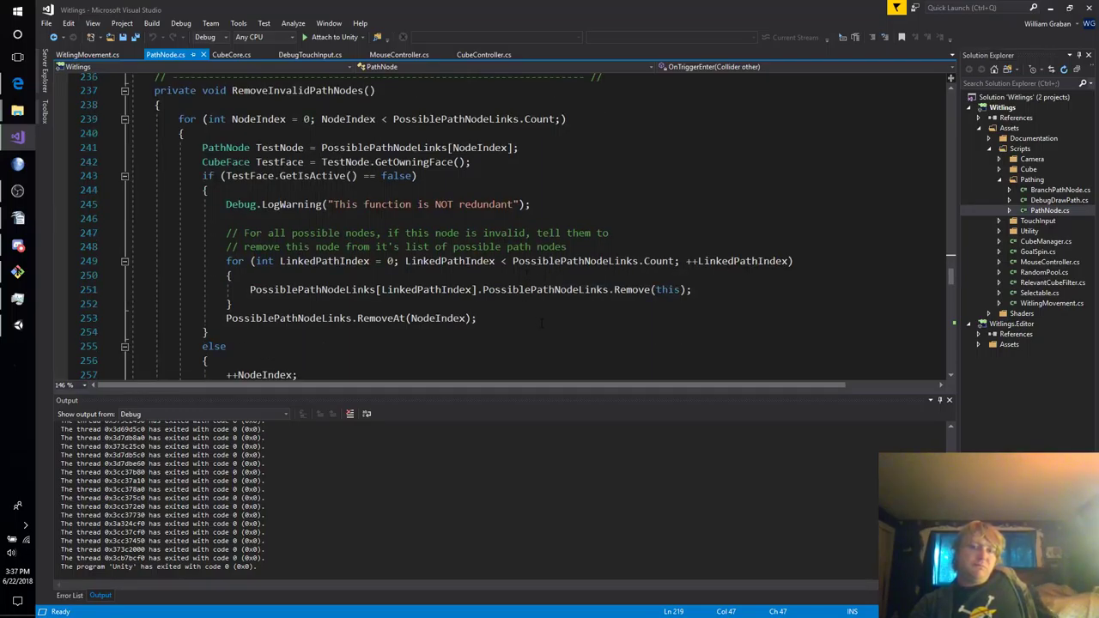
{"action": "scroll", "coordinate": [541, 323], "scroll_direction": "down", "scroll_amount": 4}
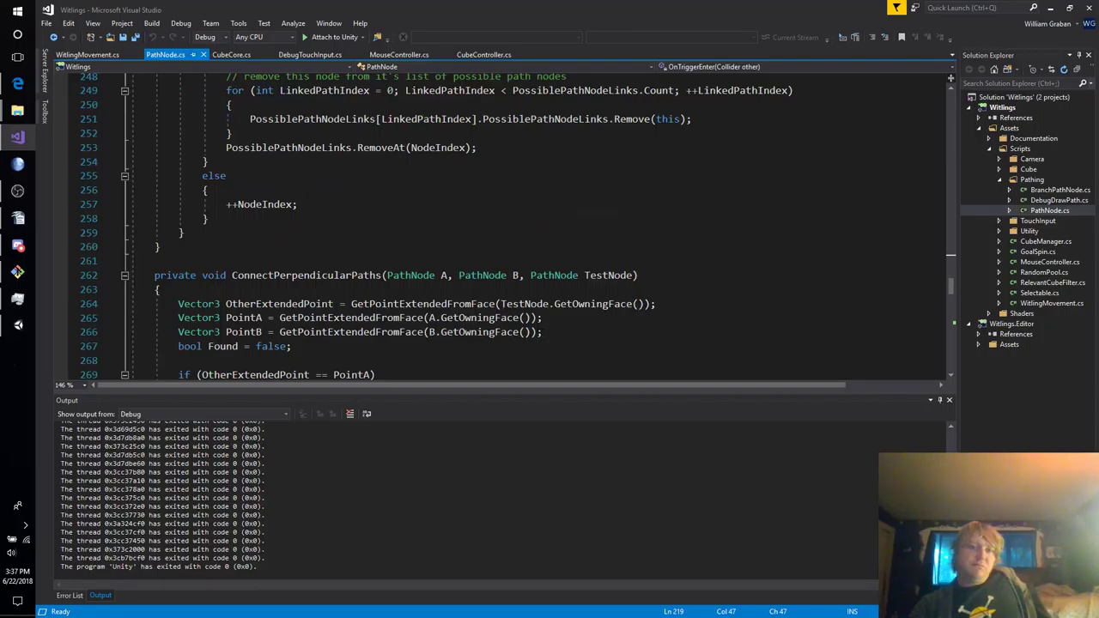
{"action": "scroll", "coordinate": [539, 306], "scroll_direction": "down", "scroll_amount": 3}
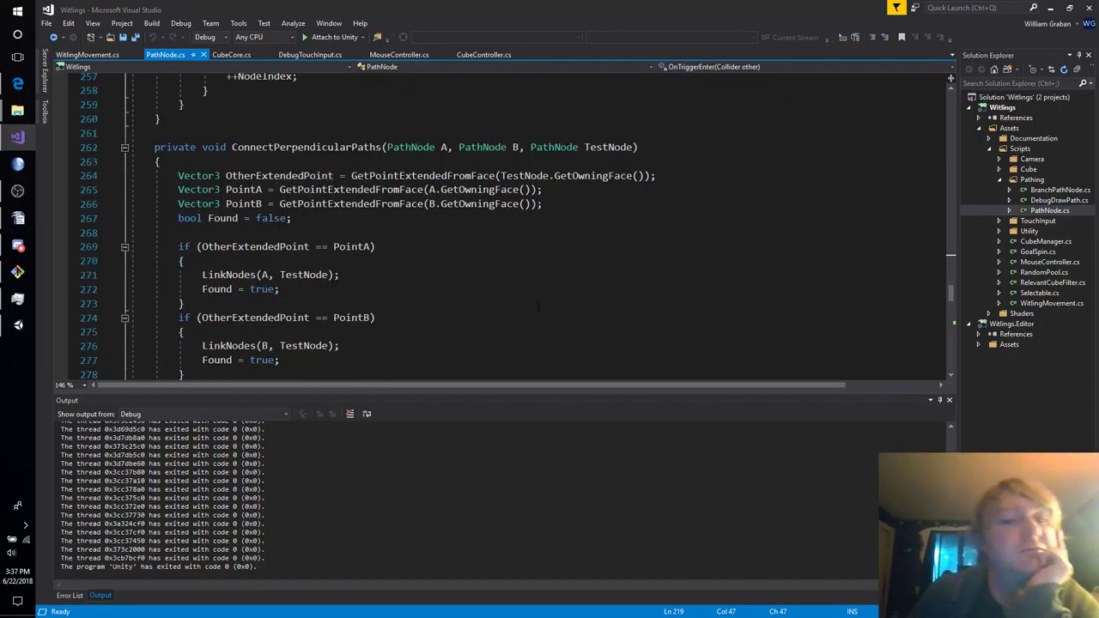
Examine how ConnectPerpendicularPaths compares OtherExtendedPoint with PointA and PointB before linking nodes.
{"action": "left_click", "coordinate": [310, 248]}
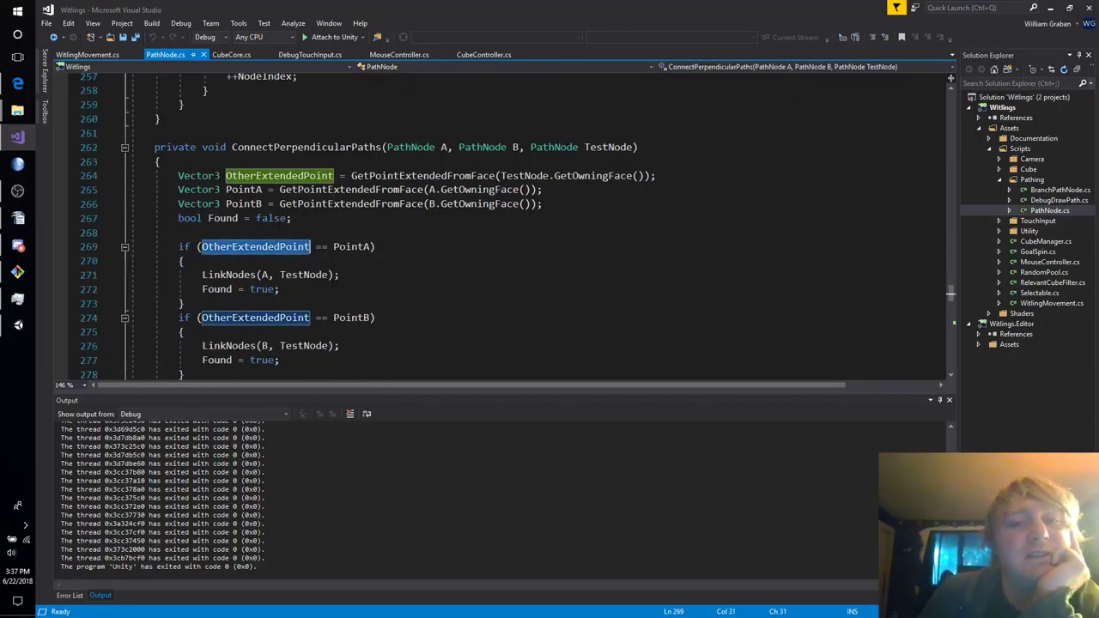
{"action": "double_click", "coordinate": [349, 246]}
{"action": "double_click", "coordinate": [284, 248]}
{"action": "left_click", "coordinate": [351, 247]}
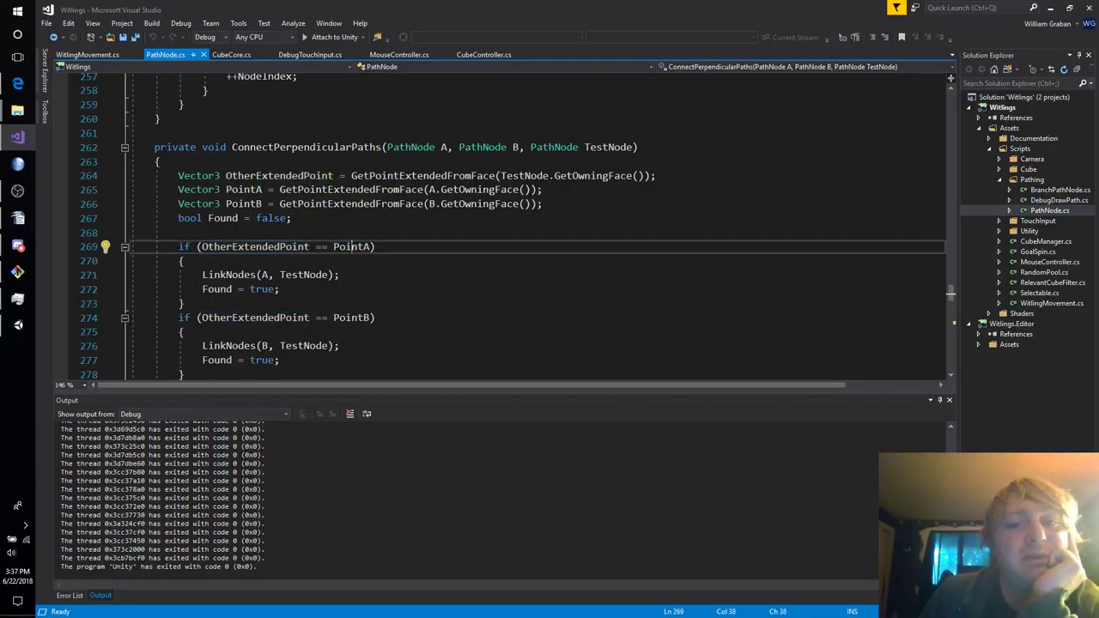
{"action": "left_click", "coordinate": [310, 247]}
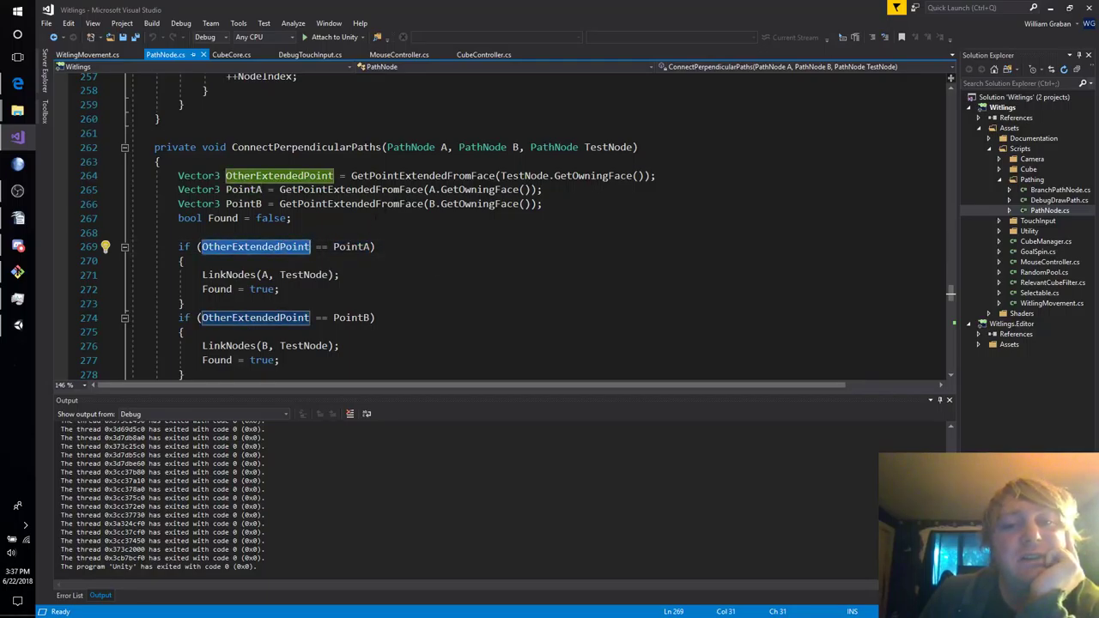
{"action": "mouse_move", "coordinate": [443, 176]}
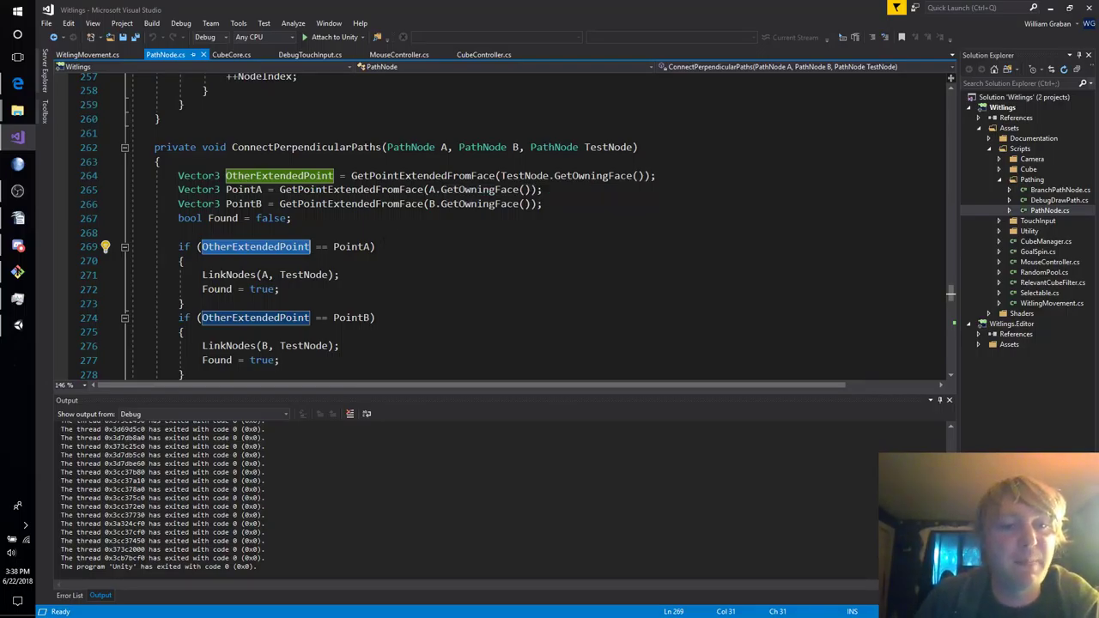
{"action": "double_click", "coordinate": [336, 246]}
{"action": "double_click", "coordinate": [282, 247]}
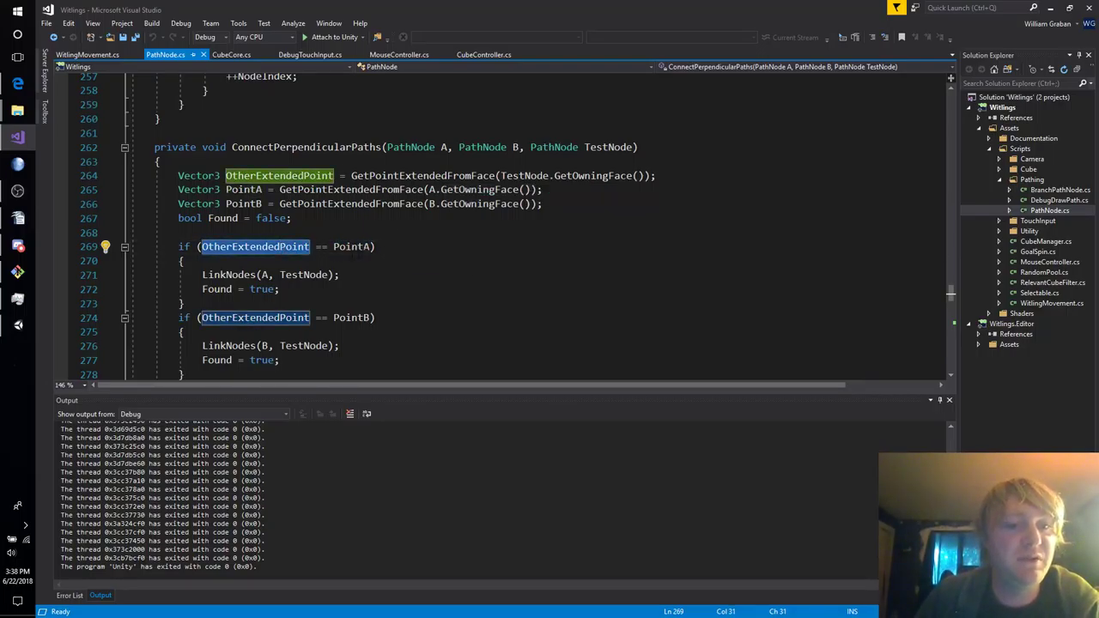
{"action": "left_click", "coordinate": [356, 248]}
{"action": "scroll", "coordinate": [387, 232], "scroll_direction": "down", "scroll_amount": 4}
{"action": "scroll", "coordinate": [390, 225], "scroll_direction": "up", "scroll_amount": 2}
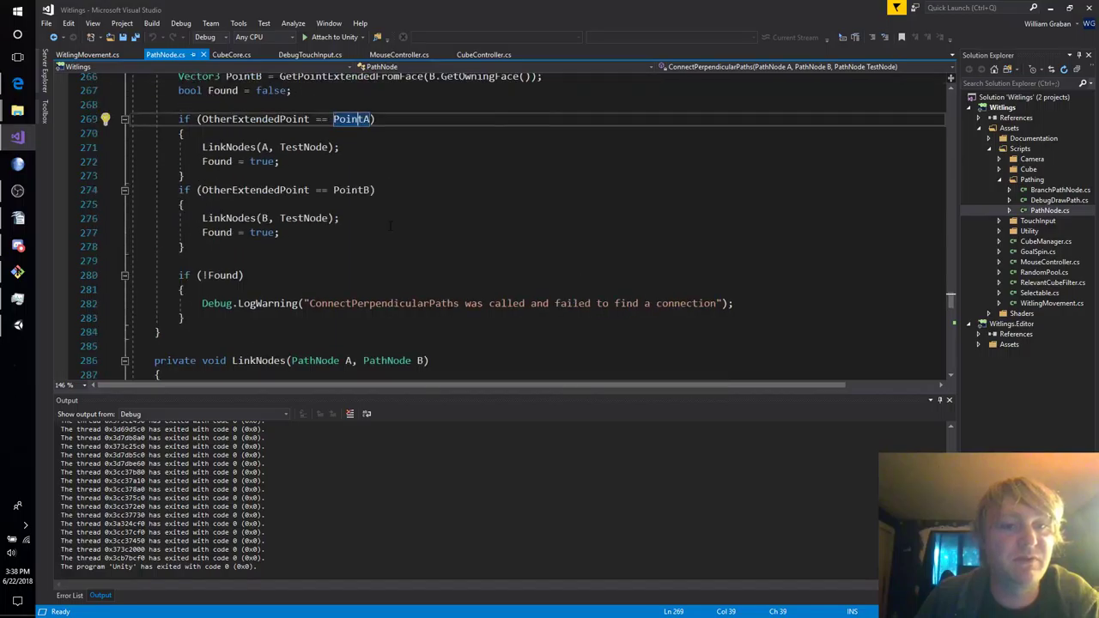
{"action": "left_click", "coordinate": [203, 162]}
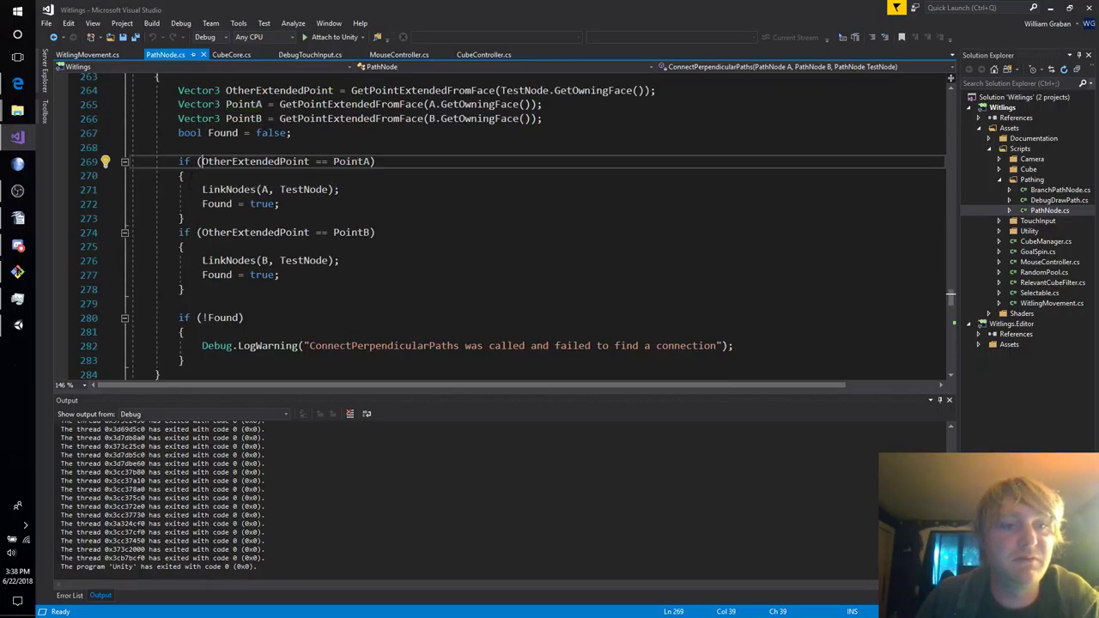
{"action": "left_click", "coordinate": [325, 135]}
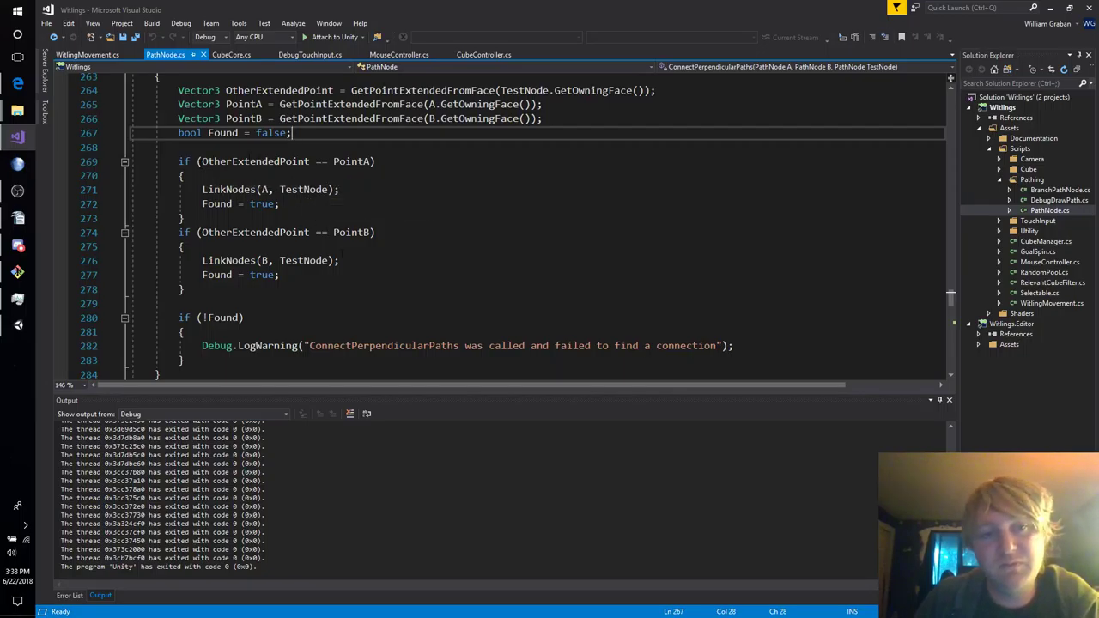
{"action": "left_click", "coordinate": [202, 162]}
{"action": "left_click", "coordinate": [361, 134]}
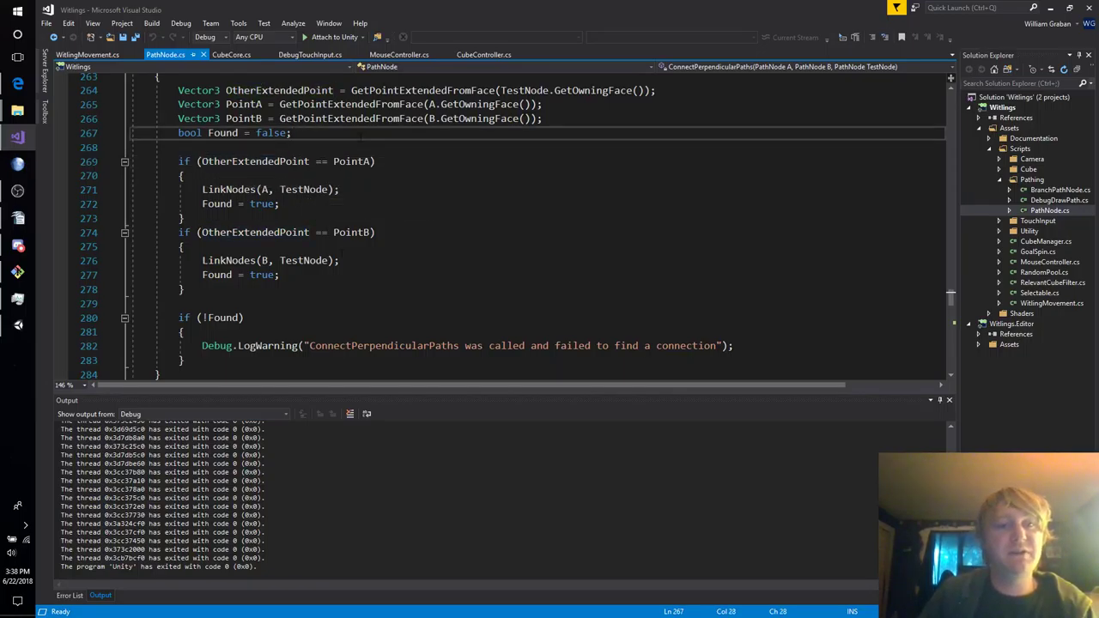
{"action": "key", "text": "Down"}
{"action": "key", "text": "Return"}
{"action": "type", "text": "// TODO:"}
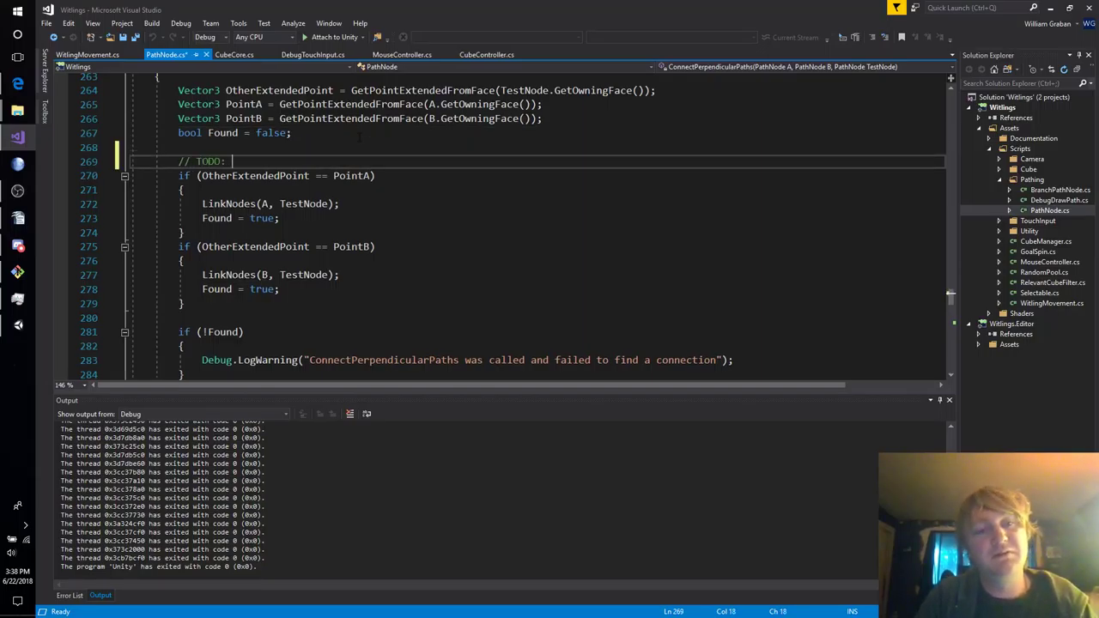
{"action": "key", "text": "ctrl+x"}
{"action": "key", "text": "ctrl+s"}
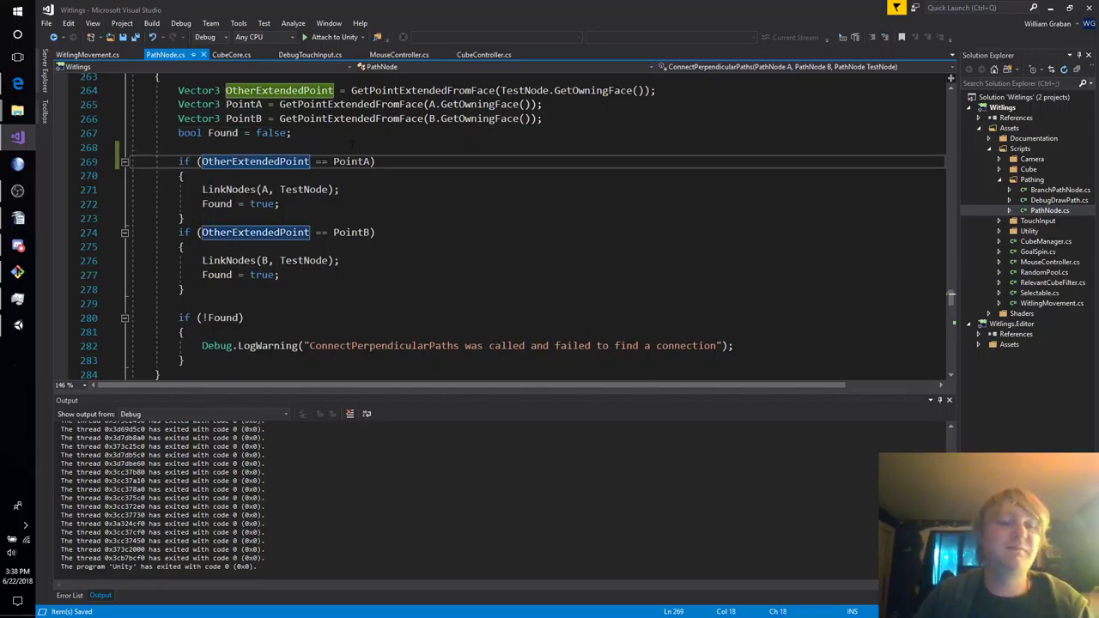
{"action": "scroll", "coordinate": [359, 136], "scroll_direction": "up", "scroll_amount": 7}
{"action": "scroll", "coordinate": [491, 326], "scroll_direction": "down", "scroll_amount": 5}
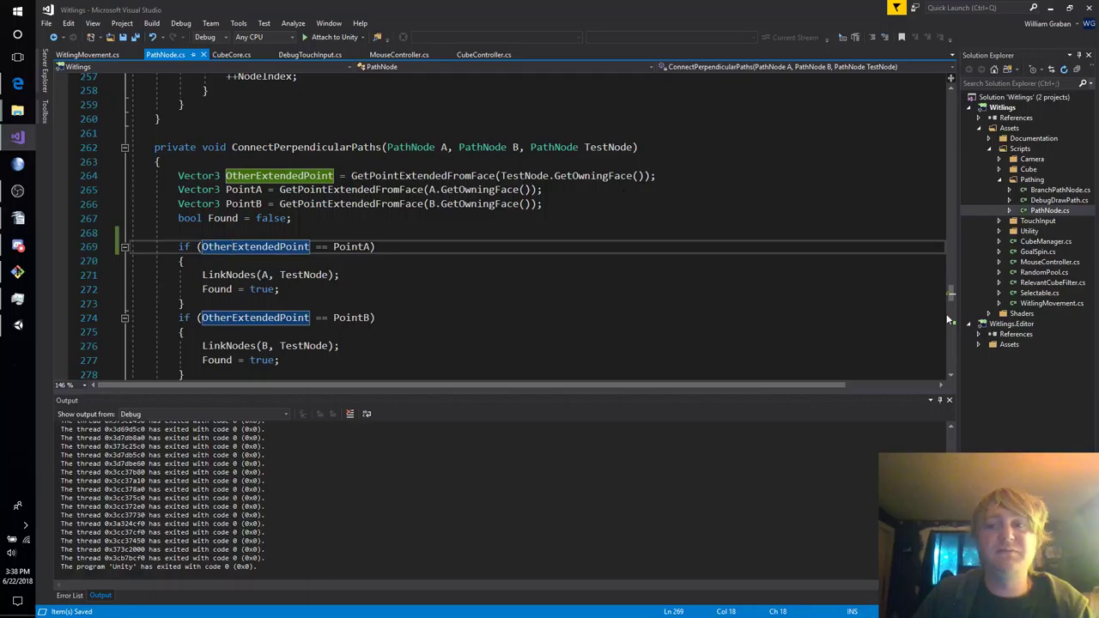
{"action": "left_click_drag", "start_coordinate": [950, 296], "coordinate": [963, 102]}
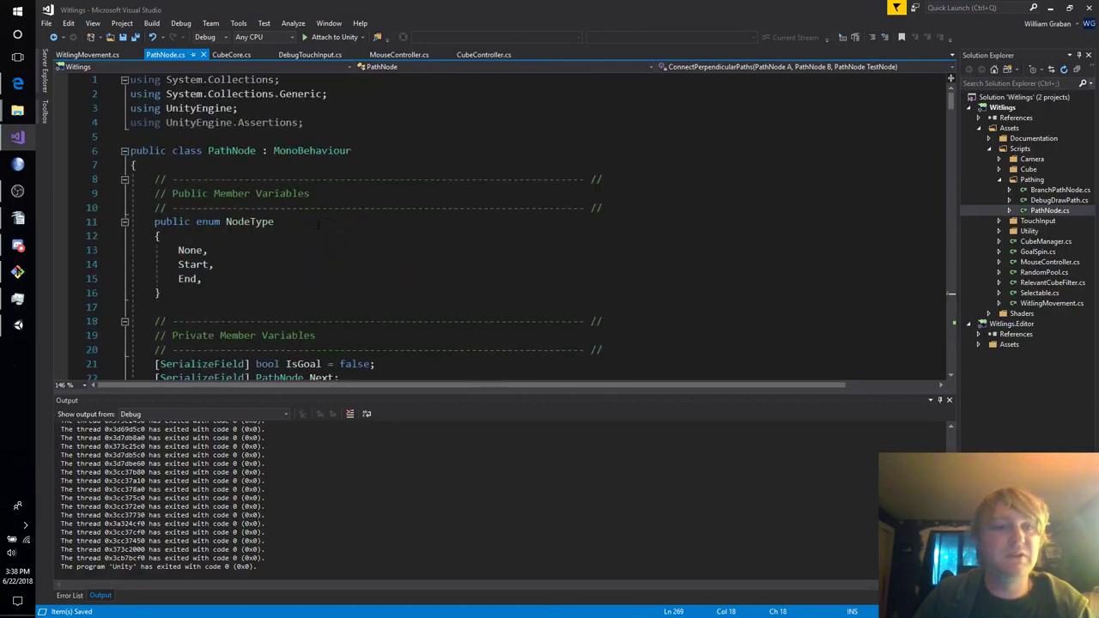
{"action": "scroll", "coordinate": [952, 102], "scroll_direction": "down", "scroll_amount": 4}
{"action": "left_click", "coordinate": [377, 270]}
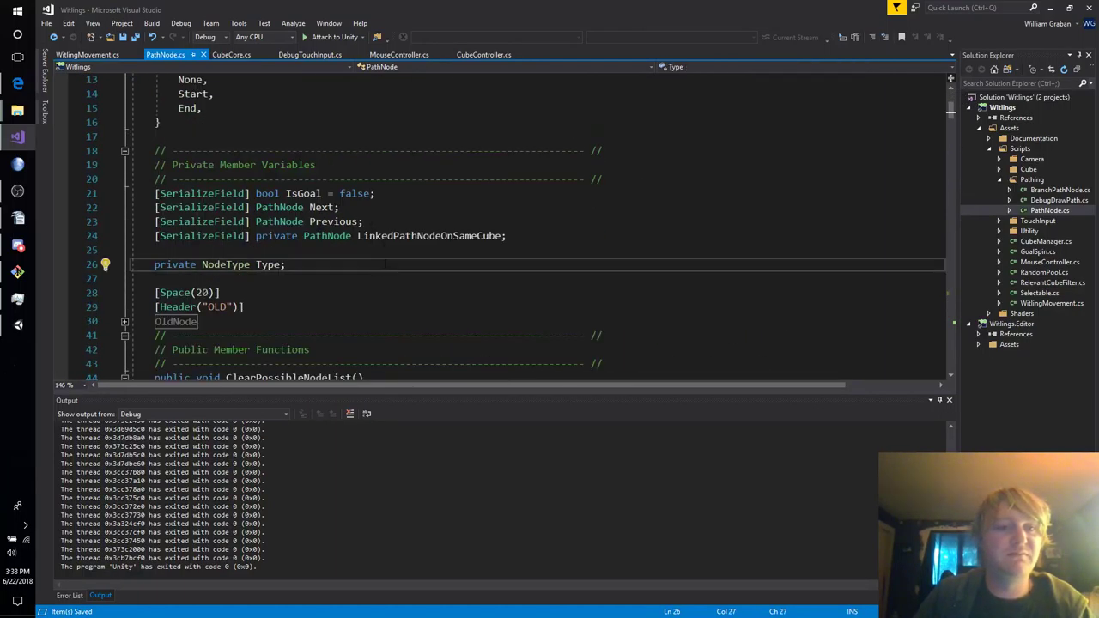
{"action": "scroll", "coordinate": [388, 268], "scroll_direction": "down", "scroll_amount": 3}
{"action": "scroll", "coordinate": [430, 247], "scroll_direction": "up", "scroll_amount": 3}
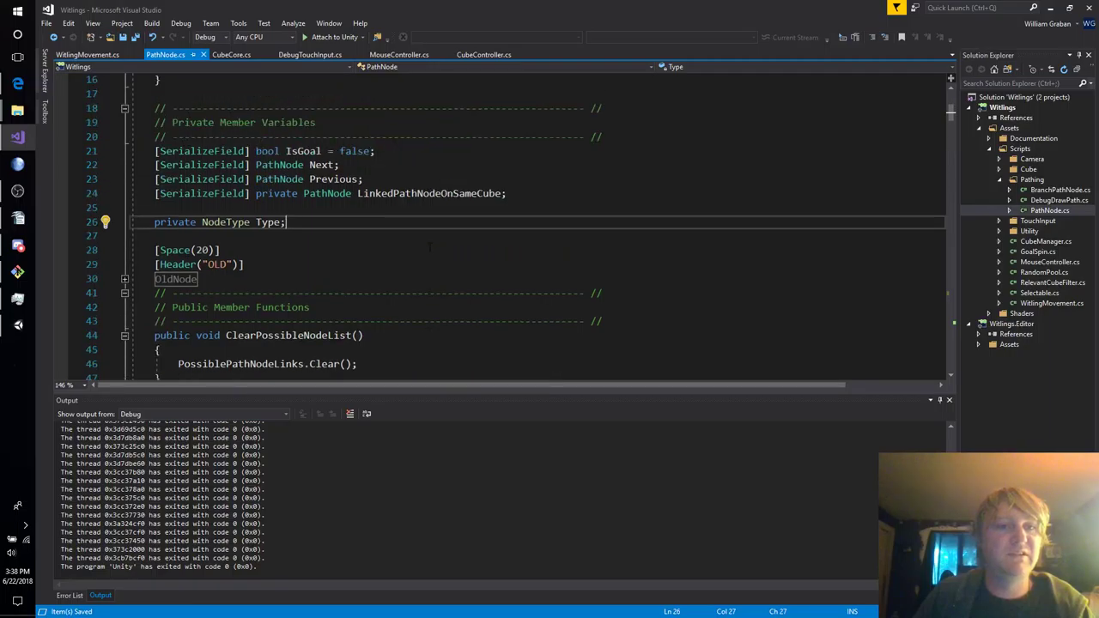
{"action": "key", "text": "Return"}
{"action": "key", "text": "Return"}
{"action": "type", "text": "con"}
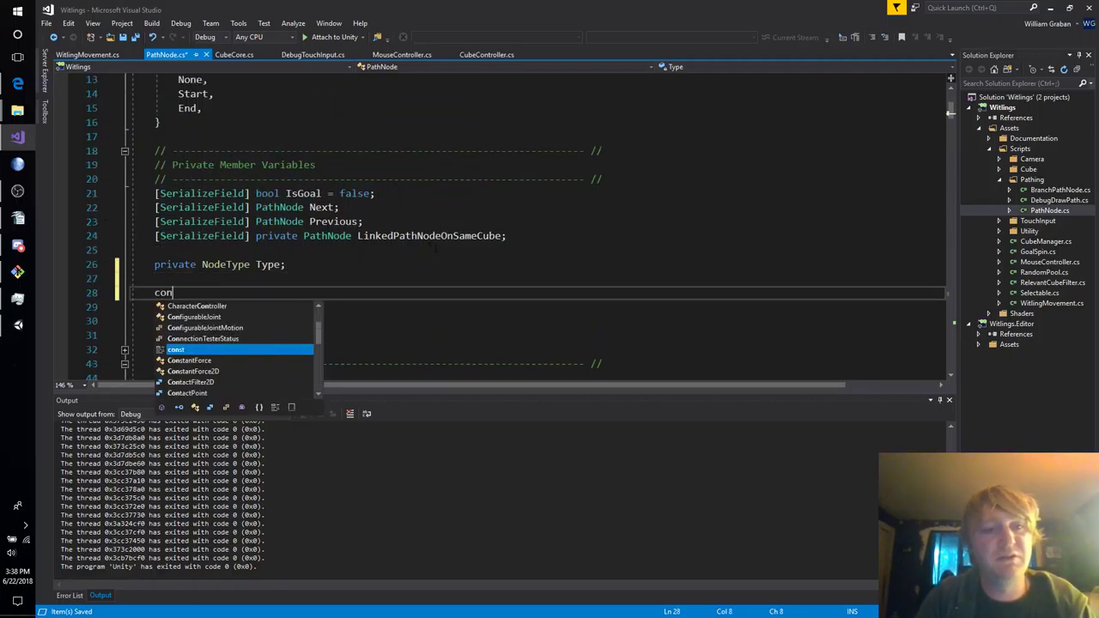
{"action": "key", "text": "BackSpace"}
{"action": "key", "text": "BackSpace"}
{"action": "type", "text": "private const "}
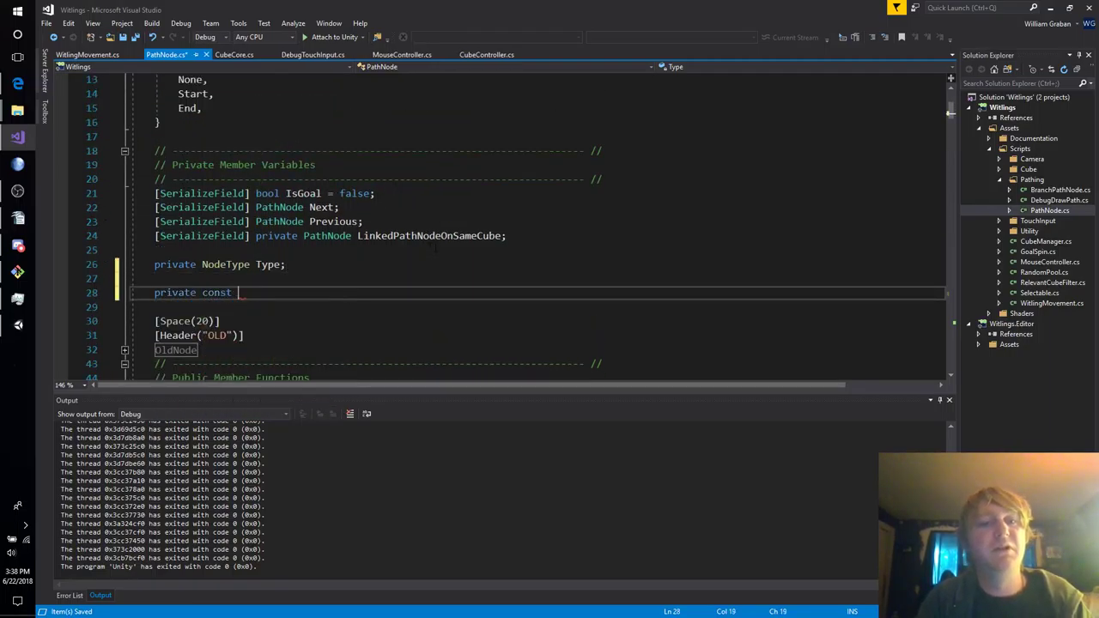
{"action": "type", "text": "float"}
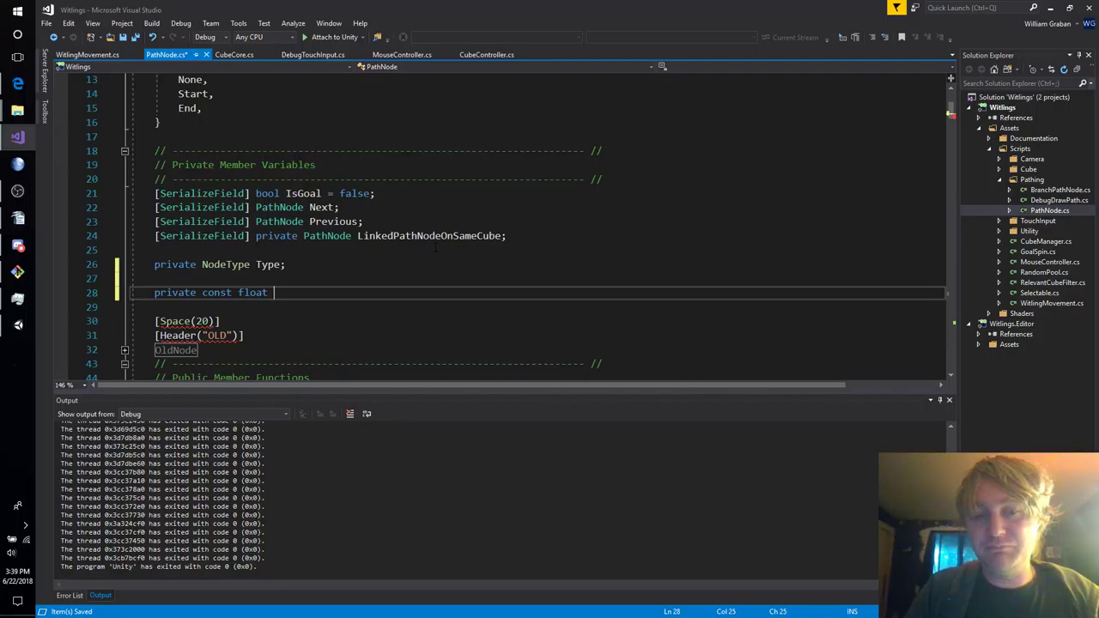
{"action": "key", "text": "ctrl+x"}
{"action": "key", "text": "ctrl+s"}
Add the comment "// NOTE: Should this be a class-wide variable?" below the Found declaration in ConnectPerpendicularPaths.
{"action": "scroll", "coordinate": [436, 245], "scroll_direction": "down", "scroll_amount": 12}
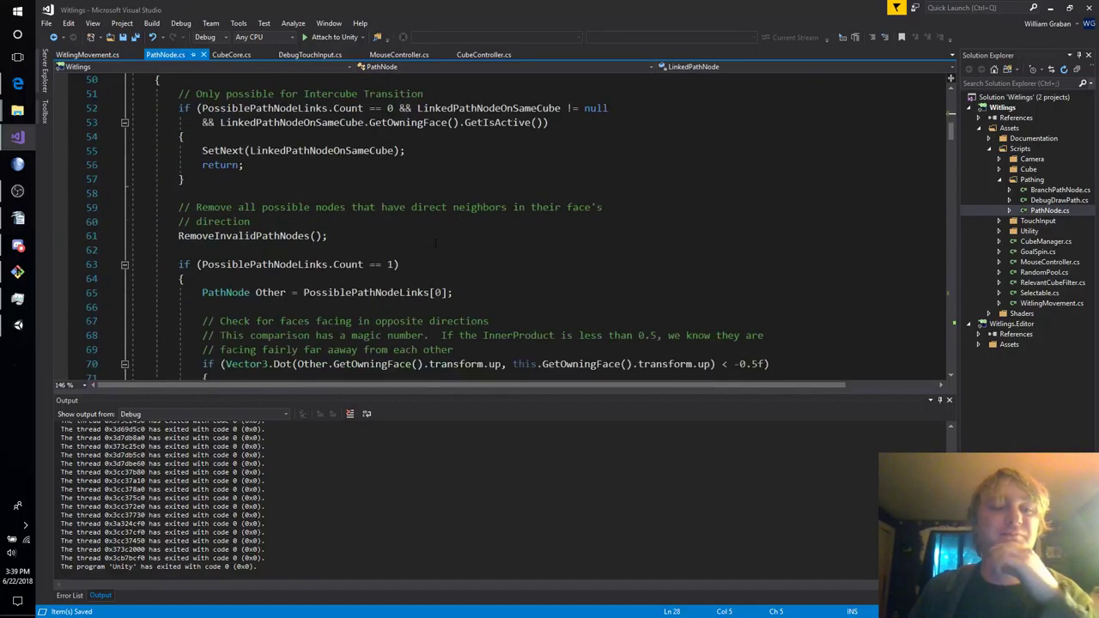
{"action": "scroll", "coordinate": [435, 244], "scroll_direction": "down", "scroll_amount": 20}
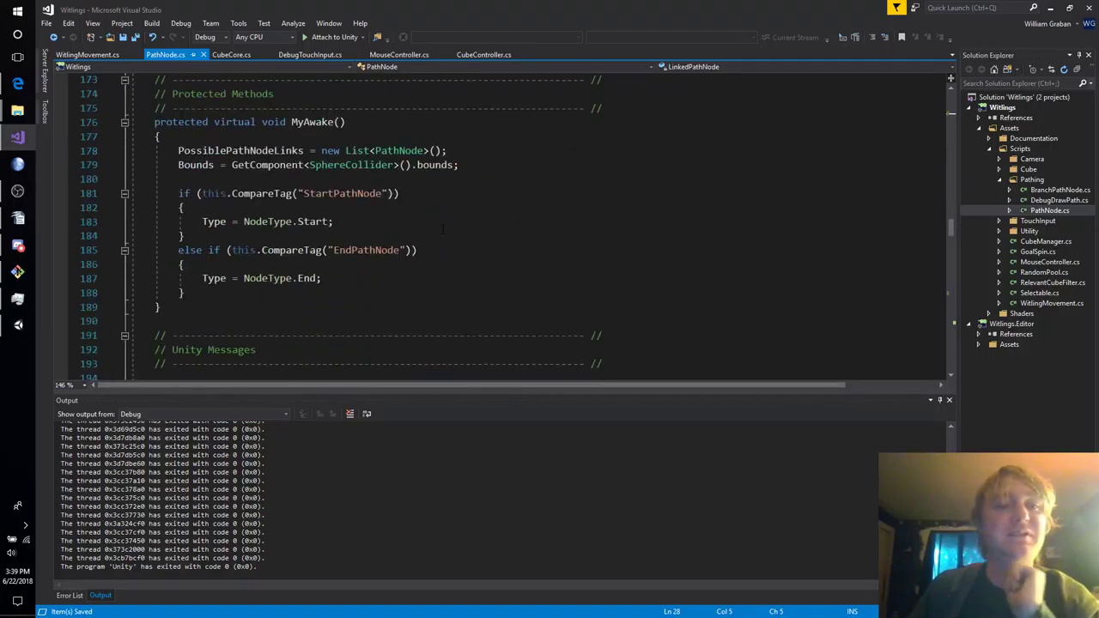
{"action": "scroll", "coordinate": [443, 229], "scroll_direction": "down", "scroll_amount": 8}
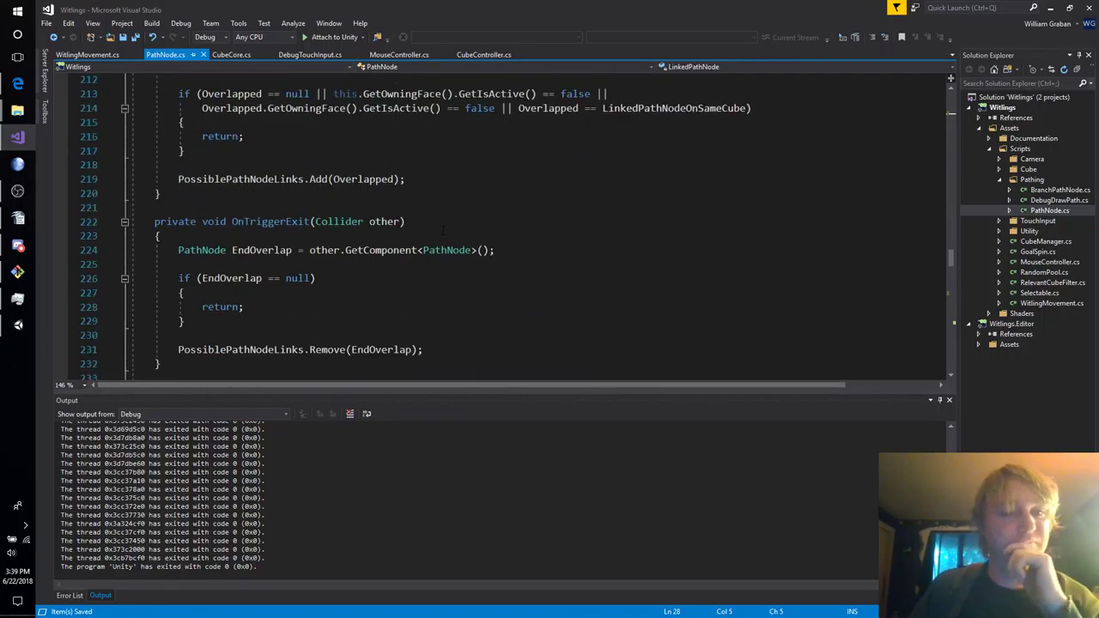
{"action": "scroll", "coordinate": [444, 231], "scroll_direction": "up", "scroll_amount": 4}
{"action": "scroll", "coordinate": [444, 230], "scroll_direction": "down", "scroll_amount": 17}
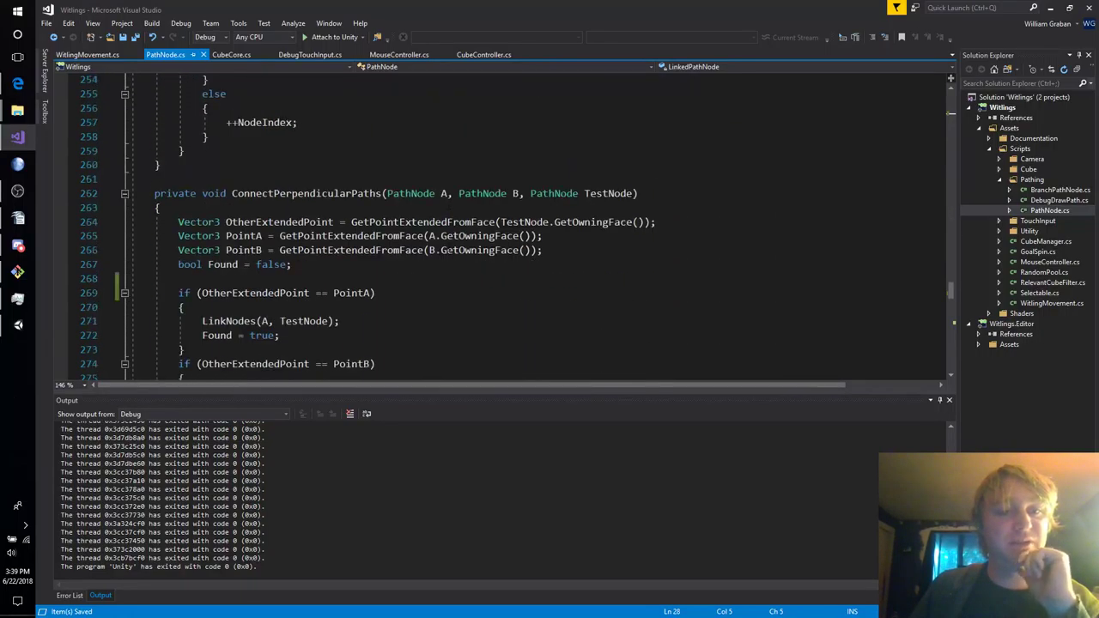
{"action": "scroll", "coordinate": [515, 227], "scroll_direction": "down", "scroll_amount": 3}
{"action": "left_click", "coordinate": [361, 142]}
{"action": "key", "text": "Return"}
{"action": "key", "text": "Return"}
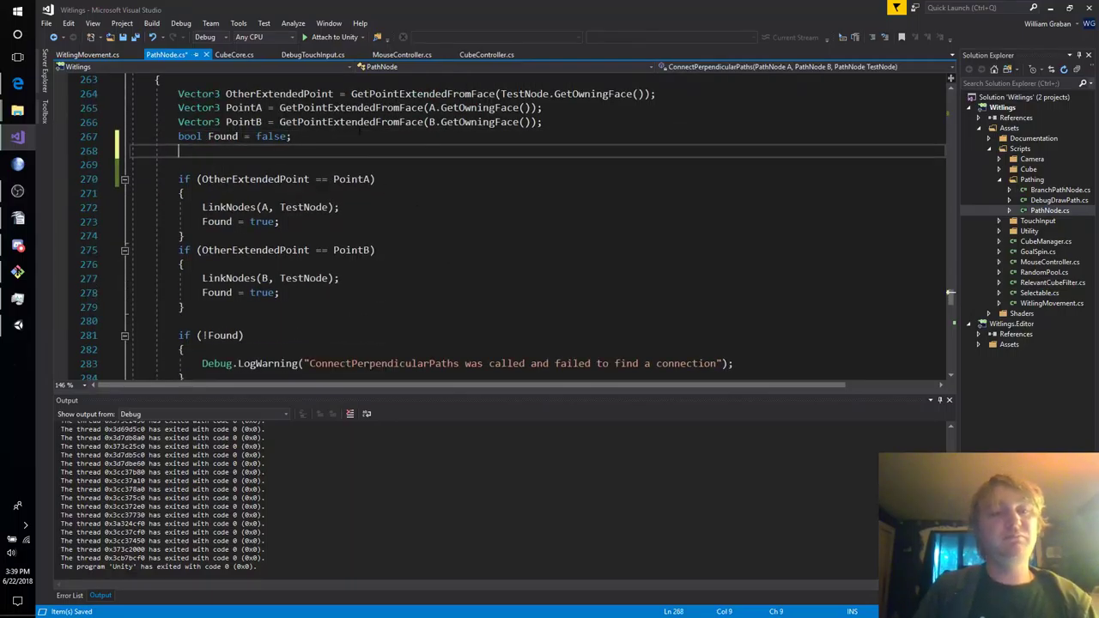
{"action": "type", "text": "// NOT"}
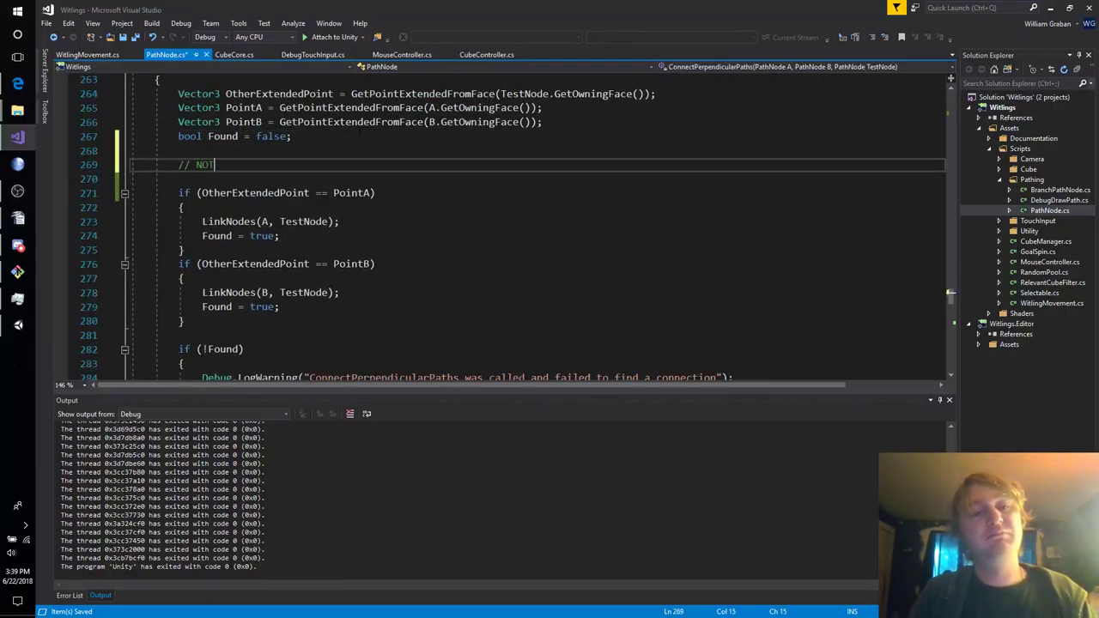
{"action": "type", "text": "E: Thhould"}
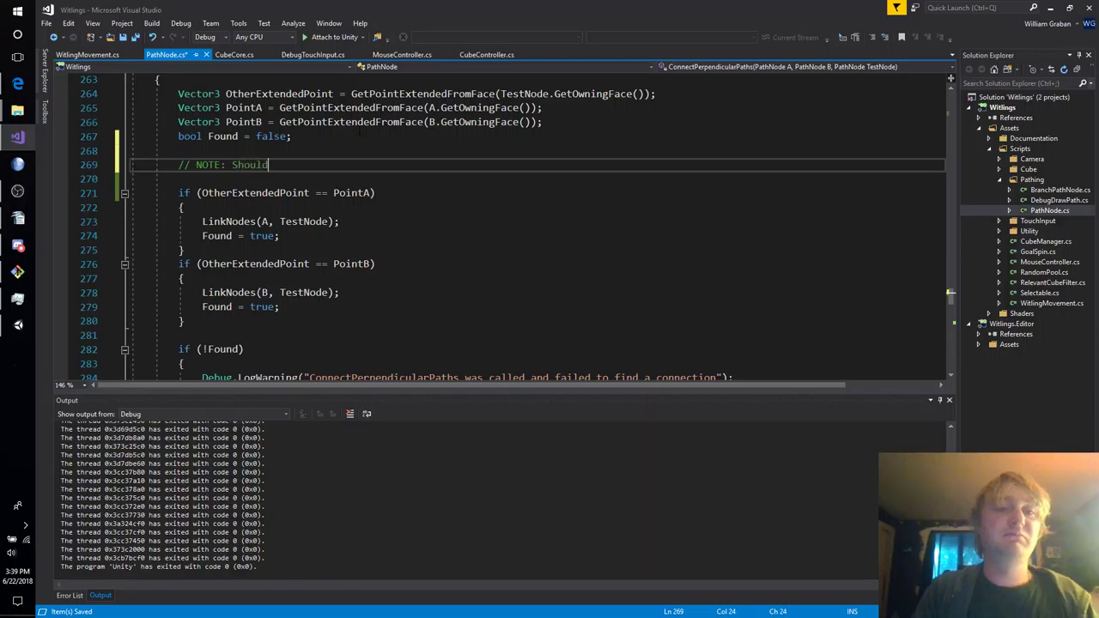
{"action": "type", "text": " this be a class-widfe "}
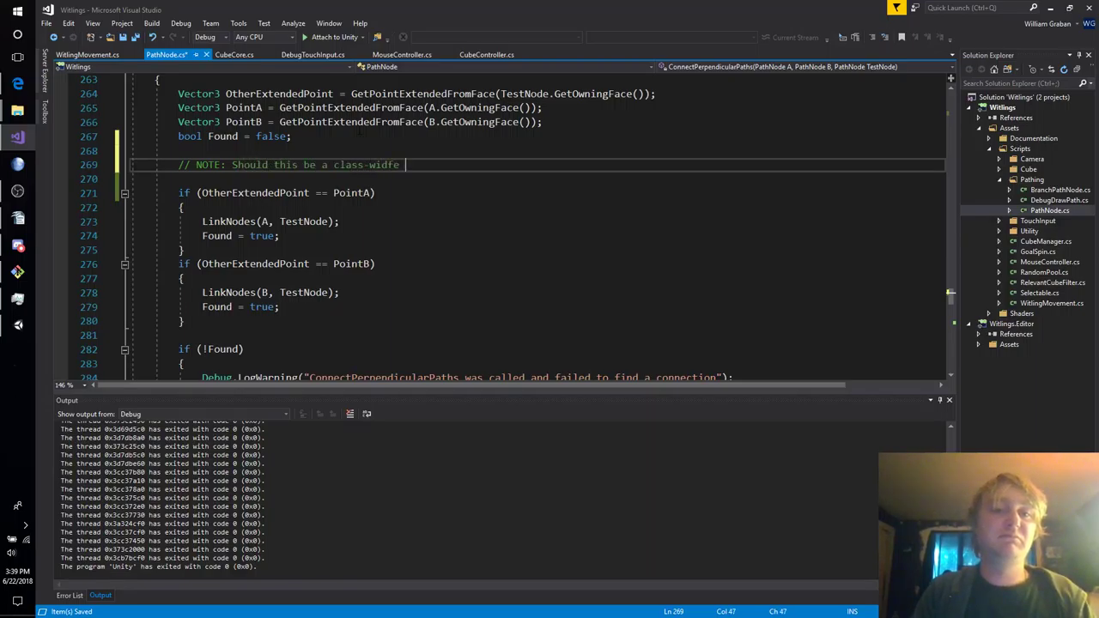
{"action": "key", "text": "BackSpace"}
{"action": "key", "text": "BackSpace"}
{"action": "key", "text": "BackSpace"}
{"action": "type", "text": "e variable?"}
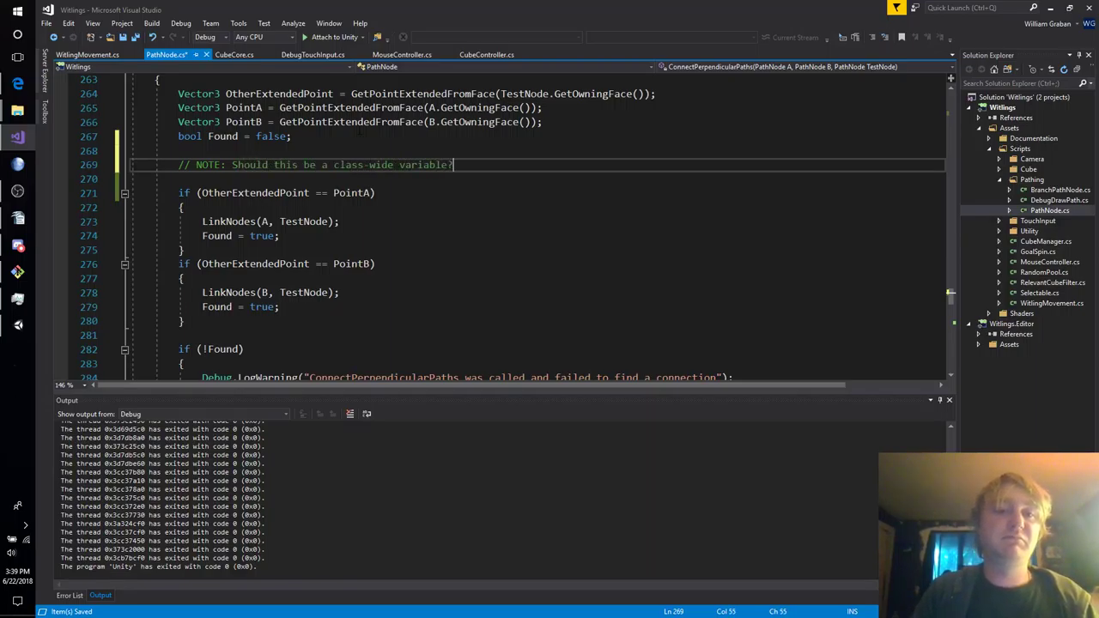
Declare const float MinDistance = 0.1f below the comment and save PathNode.cs.
{"action": "key", "text": "Return"}
{"action": "type", "text": "const float "}
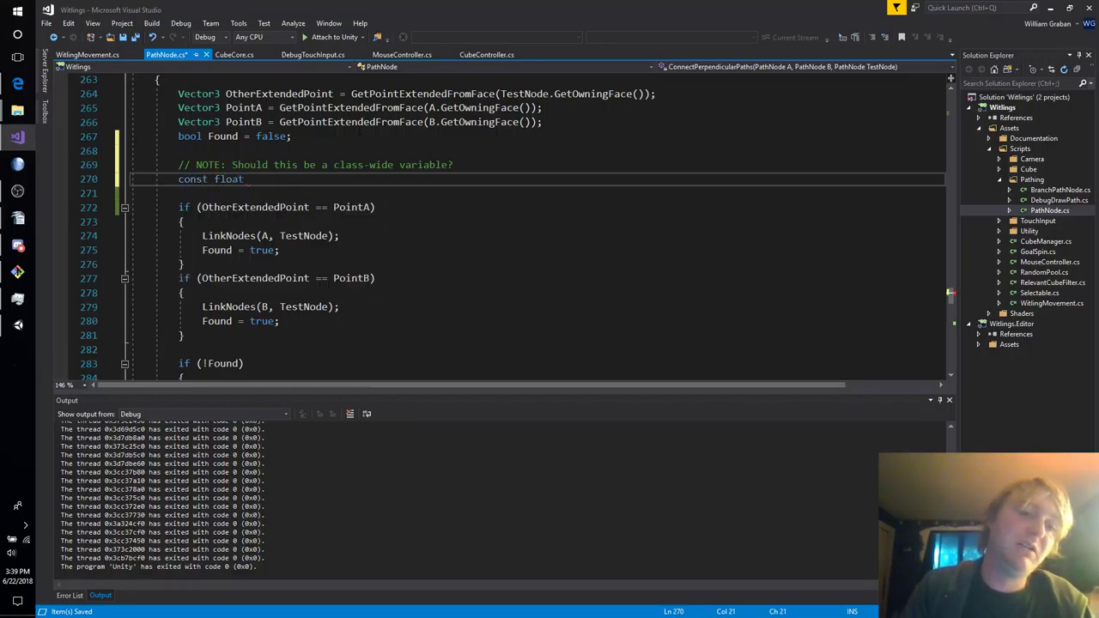
{"action": "type", "text": "MinDistance"}
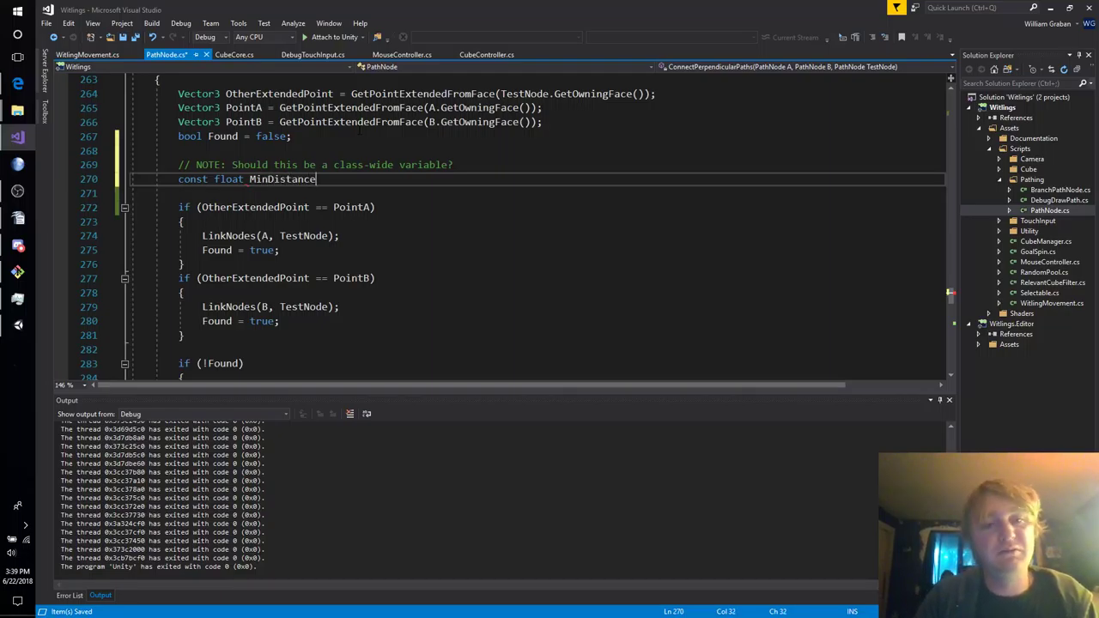
{"action": "type", "text": " = "}
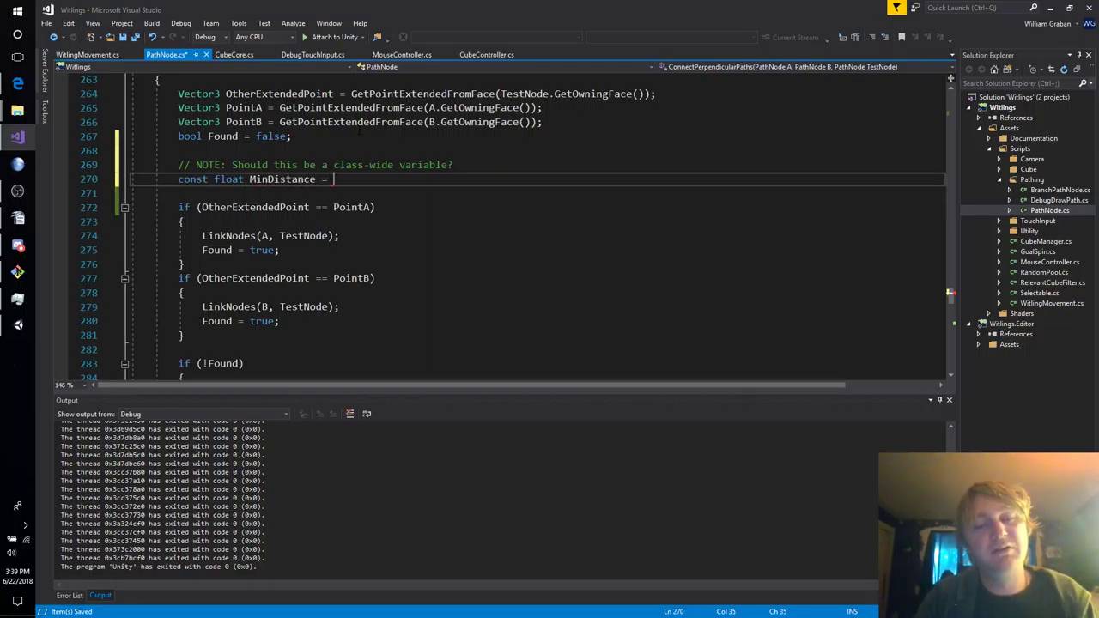
{"action": "type", "text": "0.1fd"}
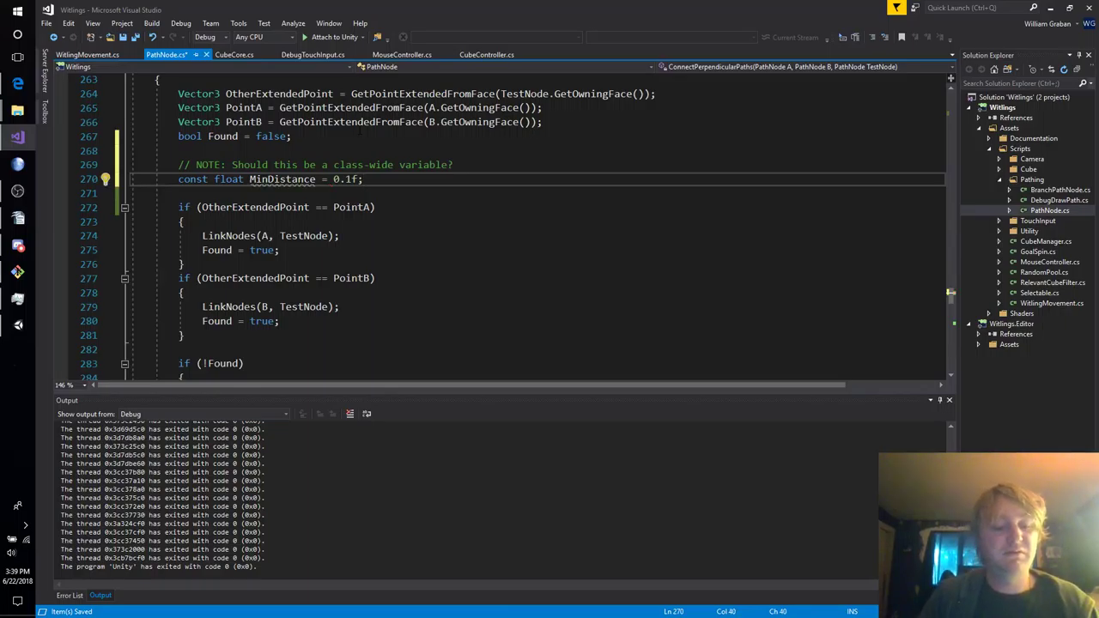
{"action": "key", "text": "ctrl+s"}
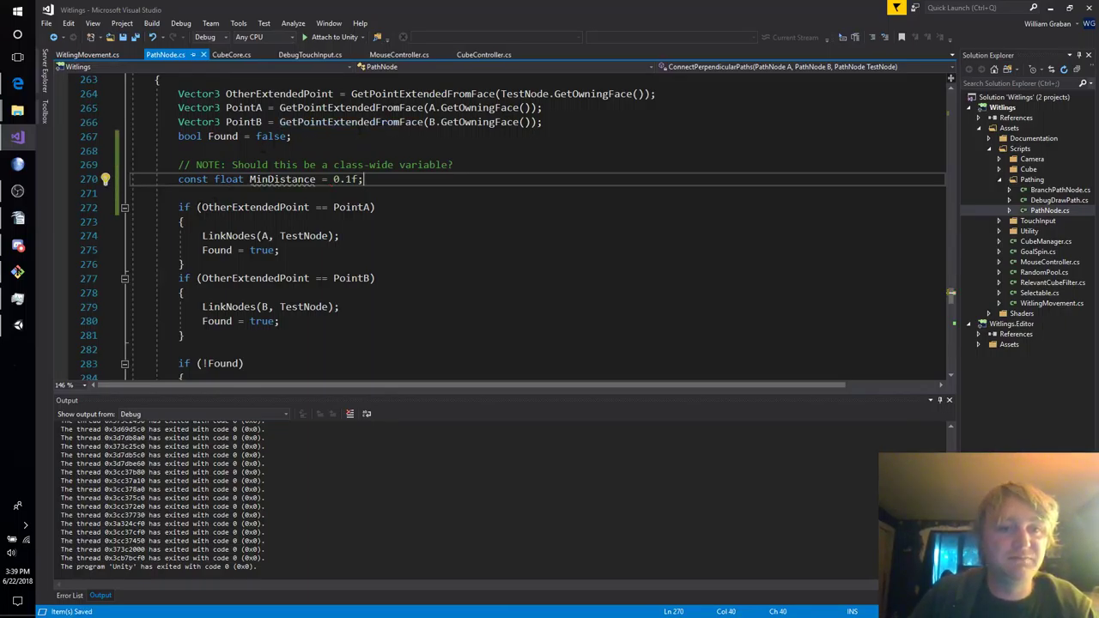
Replace the PointA equality condition with Vector3.Distance(OtherExtendedPoint, PointA) < MinDistance and save the file.
{"action": "left_click", "coordinate": [202, 207]}
{"action": "type", "text": "Vector3."}
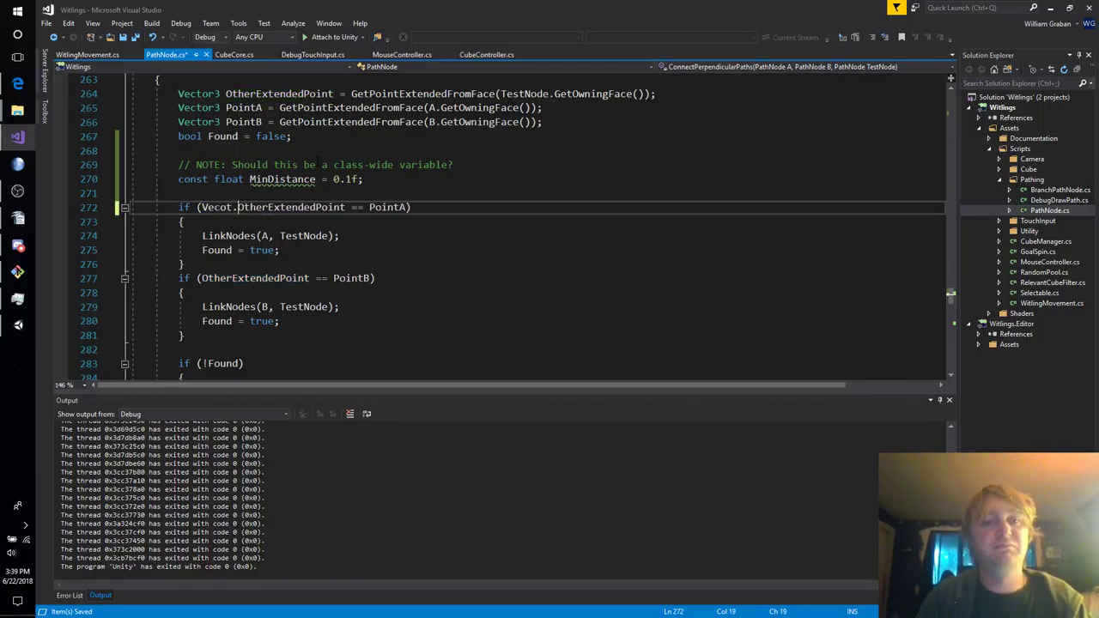
{"action": "type", "text": "Distance("}
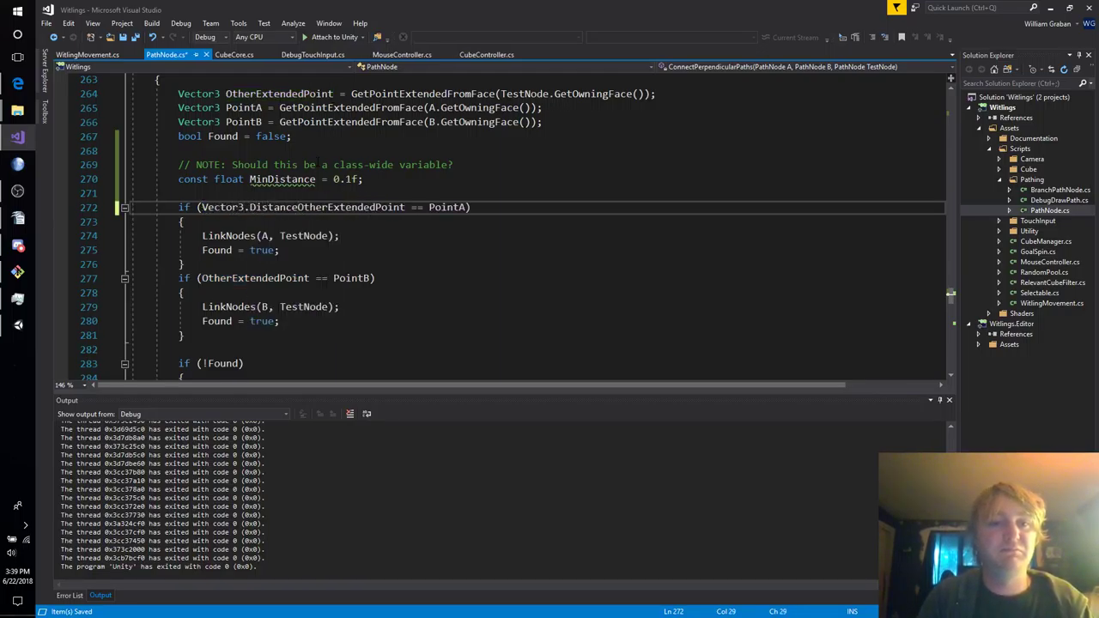
{"action": "key", "text": "ctrl+Right"}
{"action": "key", "text": "ctrl+Right"}
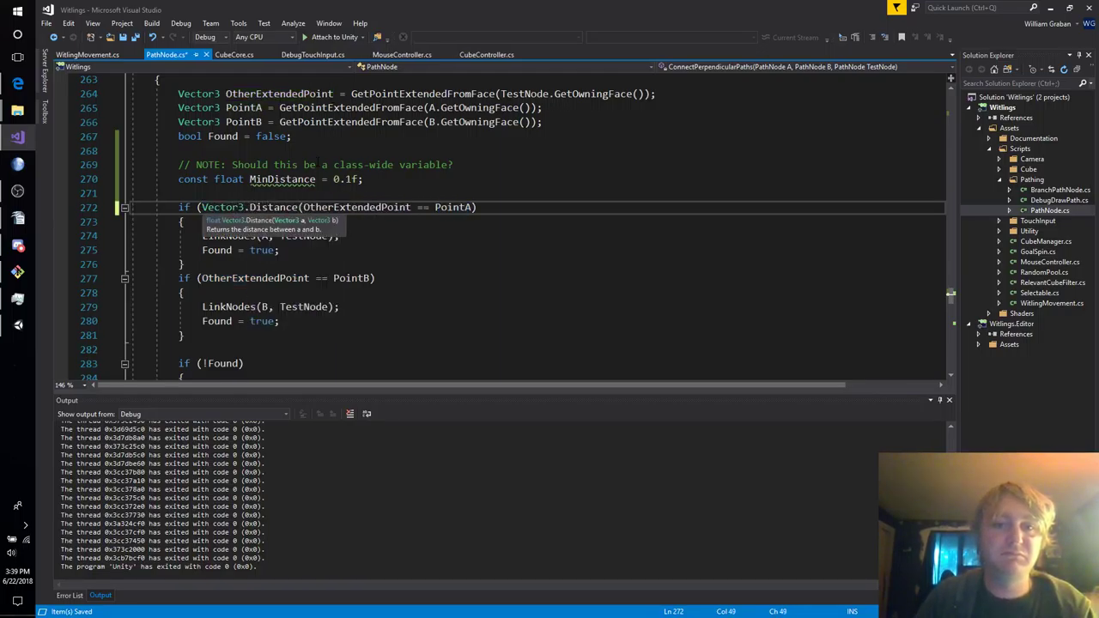
{"action": "key", "text": "ctrl+shift+Left"}
{"action": "key", "text": "BackSpace"}
{"action": "key", "text": "BackSpace"}
{"action": "type", "text": ", PointA"}
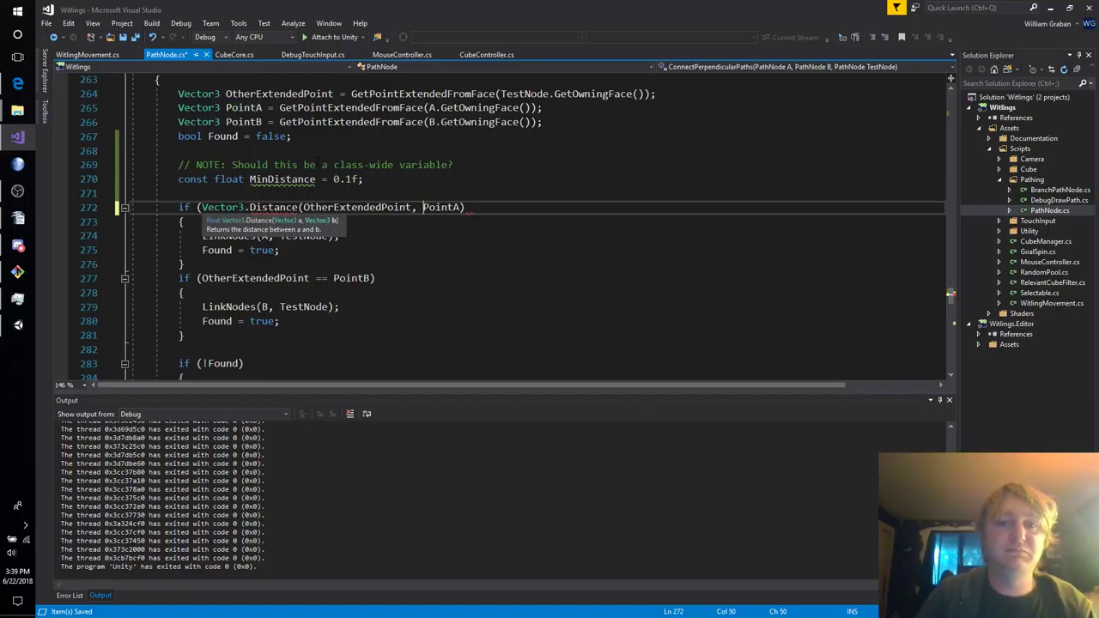
{"action": "type", "text": ")"}
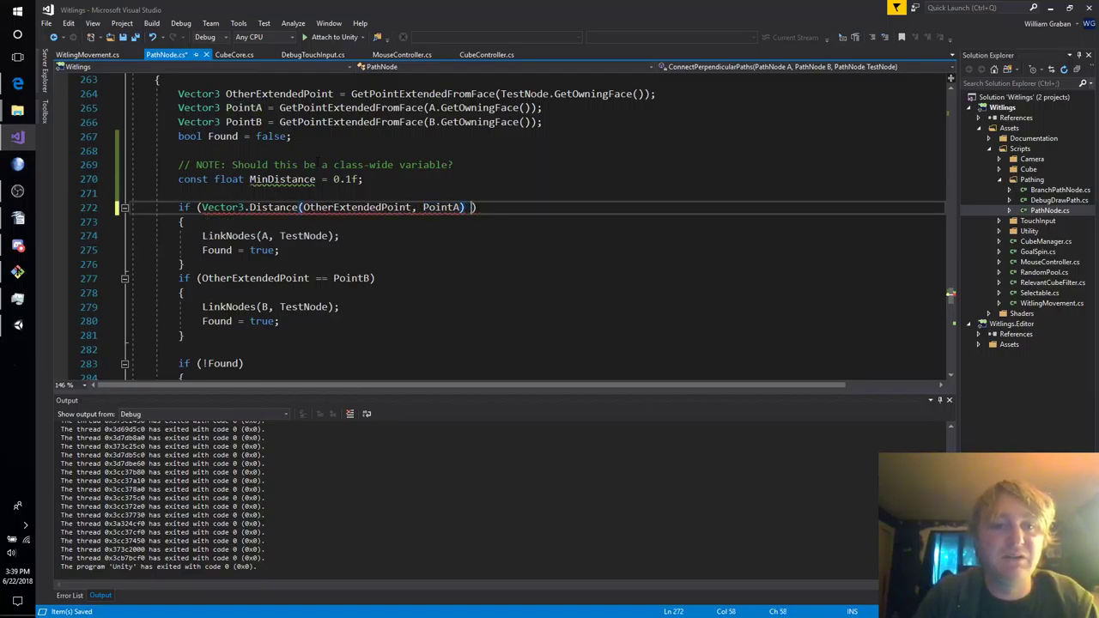
{"action": "type", "text": " < MinDistance"}
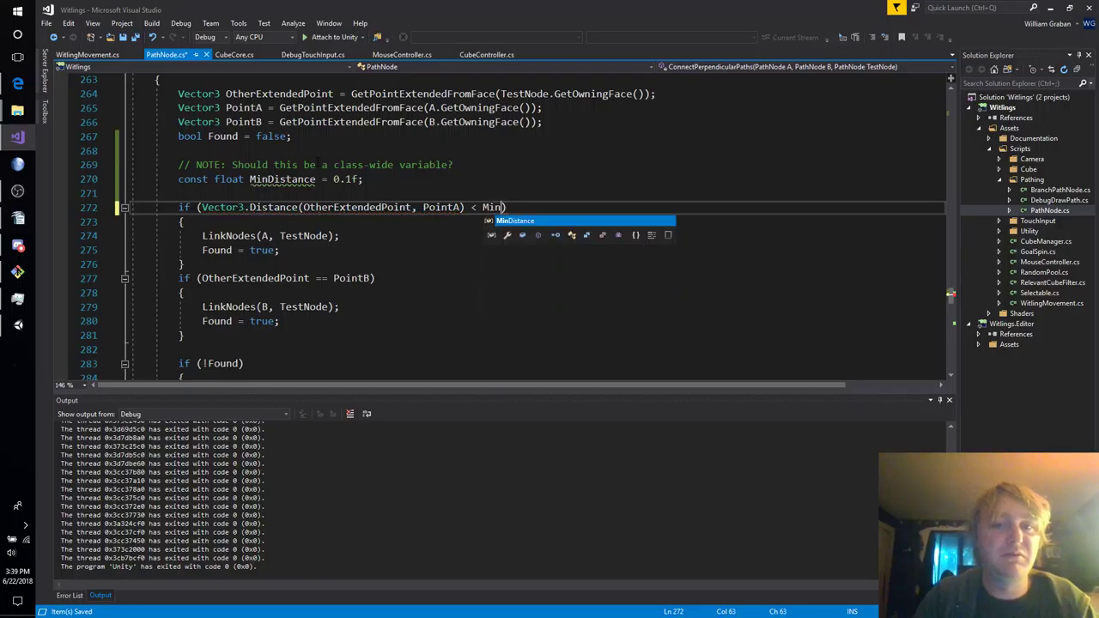
{"action": "key", "text": "ctrl+s"}
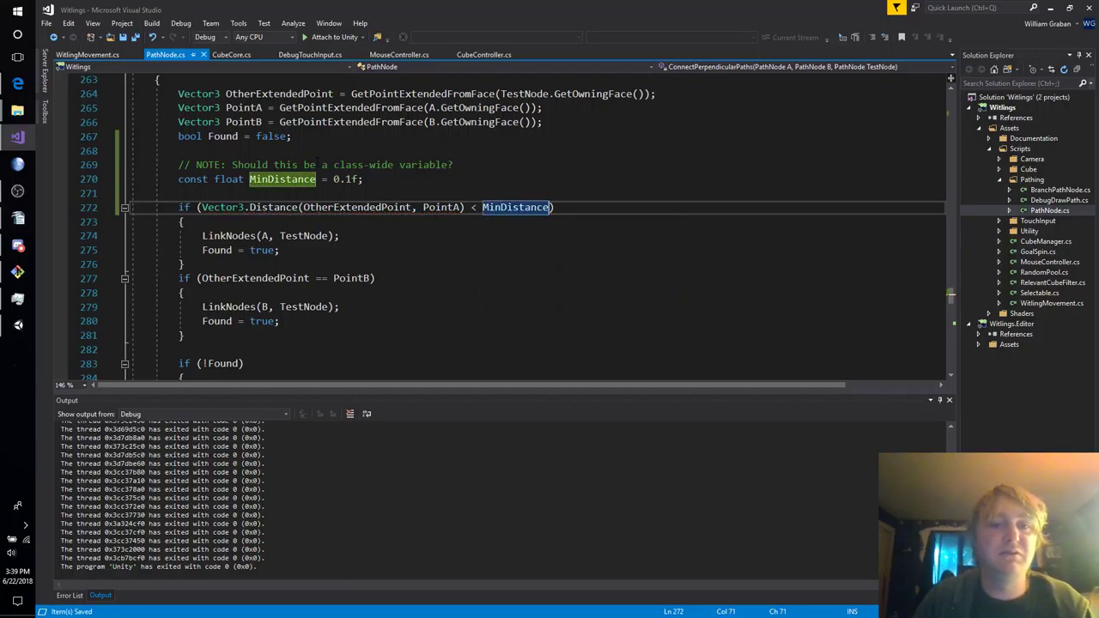
Overwrite the PointB if statement with a copy of the Vector3.Distance condition from the PointA check.
{"action": "key", "text": "Down"}
{"action": "key", "text": "Down"}
{"action": "key", "text": "Down"}
{"action": "key", "text": "Up"}
{"action": "key", "text": "Up"}
{"action": "key", "text": "Up"}
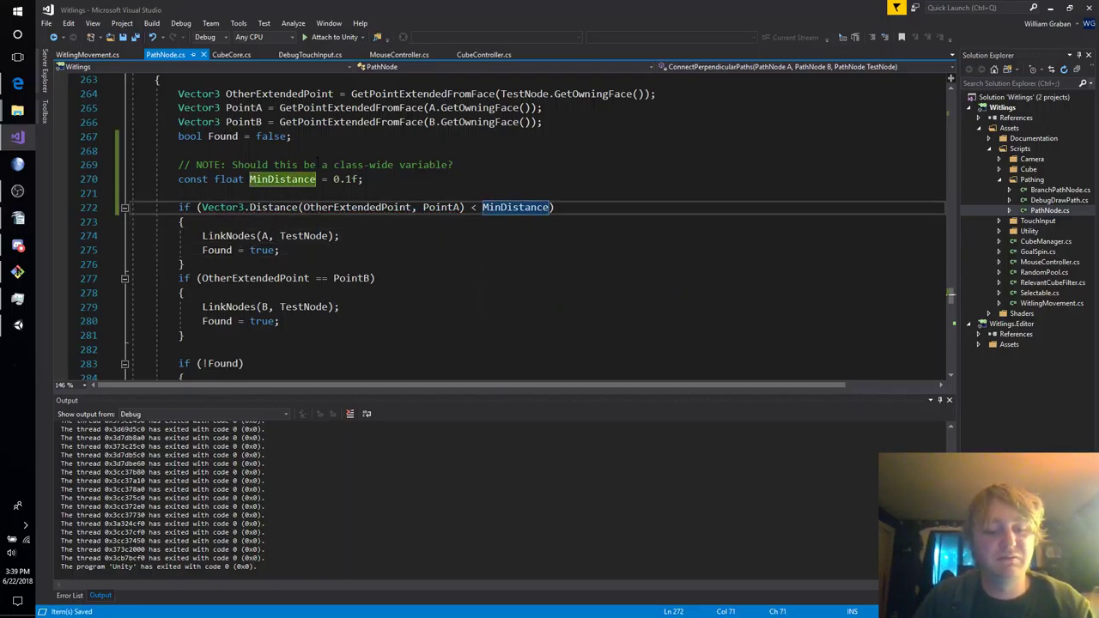
{"action": "key", "text": "Down"}
{"action": "key", "text": "Down"}
{"action": "key", "text": "Down"}
{"action": "key", "text": "Down"}
{"action": "key", "text": "Down"}
{"action": "type", "text": "if (Vector3.Distance(OtherExtendedPoint, PointA) < MinDistance)"}
{"action": "key", "text": "shift+Home"}
{"action": "key", "text": "Delete"}
{"action": "key", "text": "Delete"}
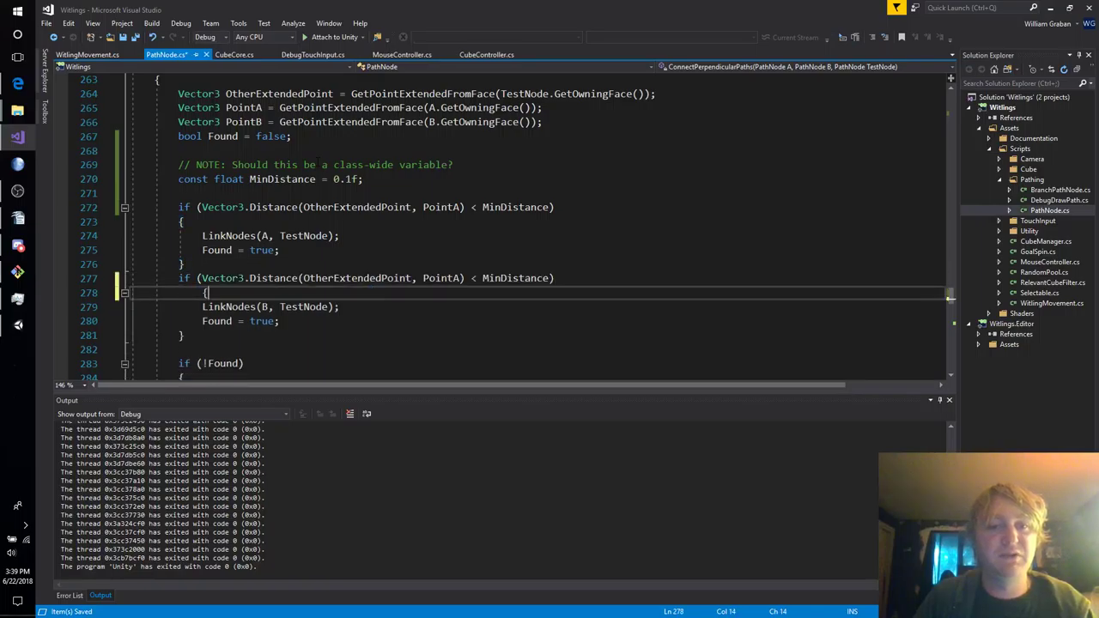
Change PointA to PointB in the second Vector3.Distance condition and save the file.
{"action": "key", "text": "Up"}
{"action": "key", "text": "ctrl+Right"}
{"action": "key", "text": "ctrl+Right"}
{"action": "key", "text": "ctrl+Right"}
{"action": "key", "text": "ctrl+Right"}
{"action": "key", "text": "ctrl+Right"}
{"action": "key", "text": "ctrl+Right"}
{"action": "key", "text": "ctrl+Right"}
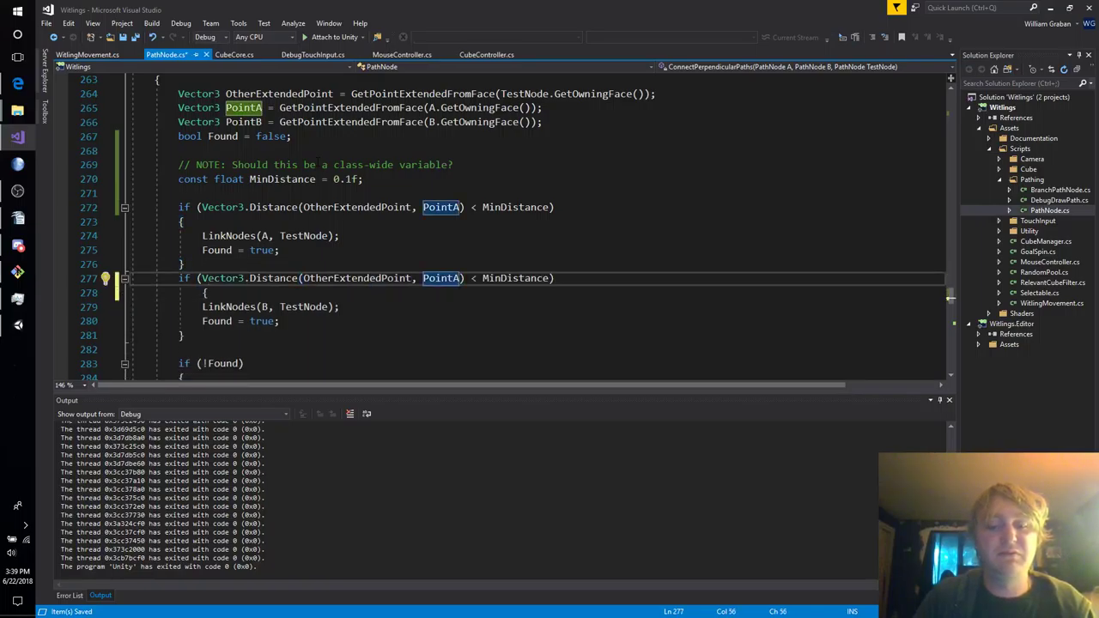
{"action": "key", "text": "BackSpace"}
{"action": "type", "text": "B"}
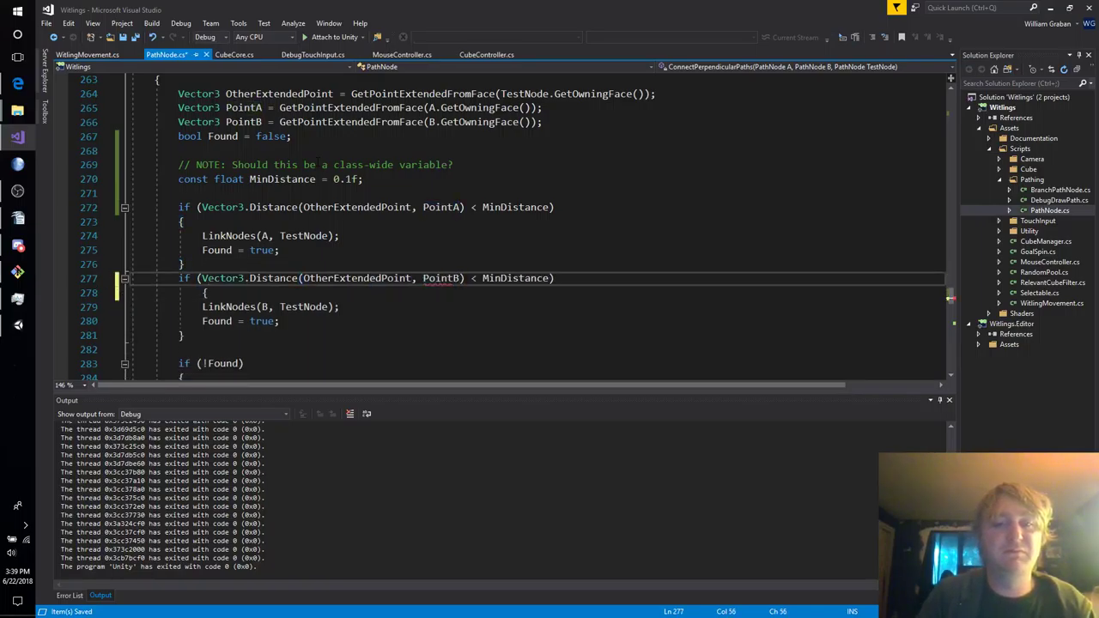
{"action": "key", "text": "ctrl+s"}
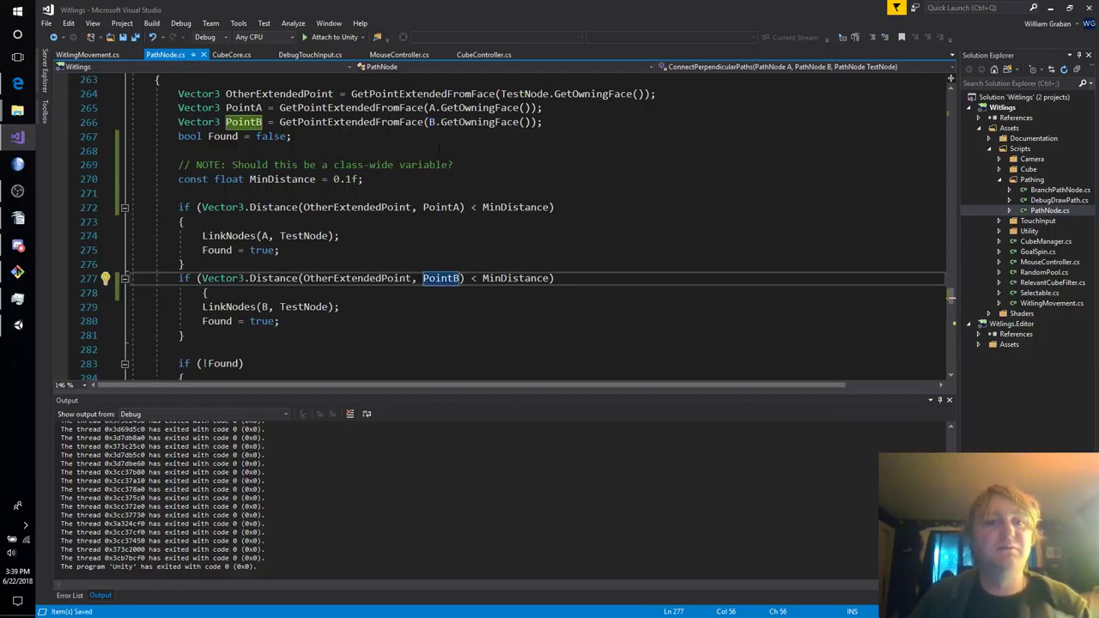
Align the opening brace below the PointB condition with its if statement and save PathNode.cs.
{"action": "scroll", "coordinate": [438, 240], "scroll_direction": "down", "scroll_amount": 3}
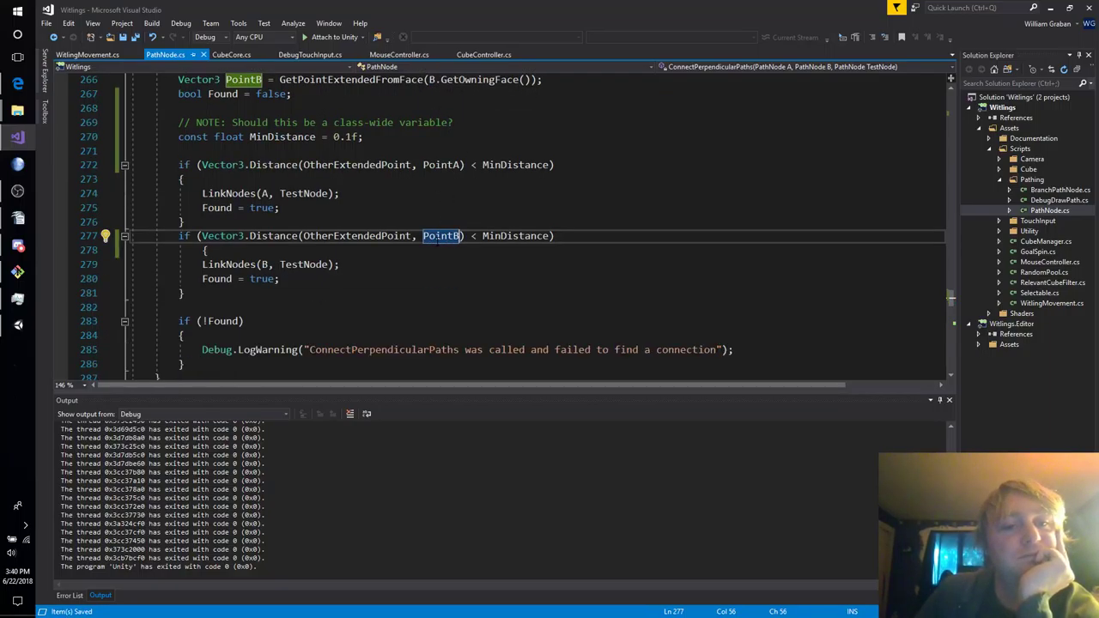
{"action": "scroll", "coordinate": [437, 247], "scroll_direction": "up", "scroll_amount": 1}
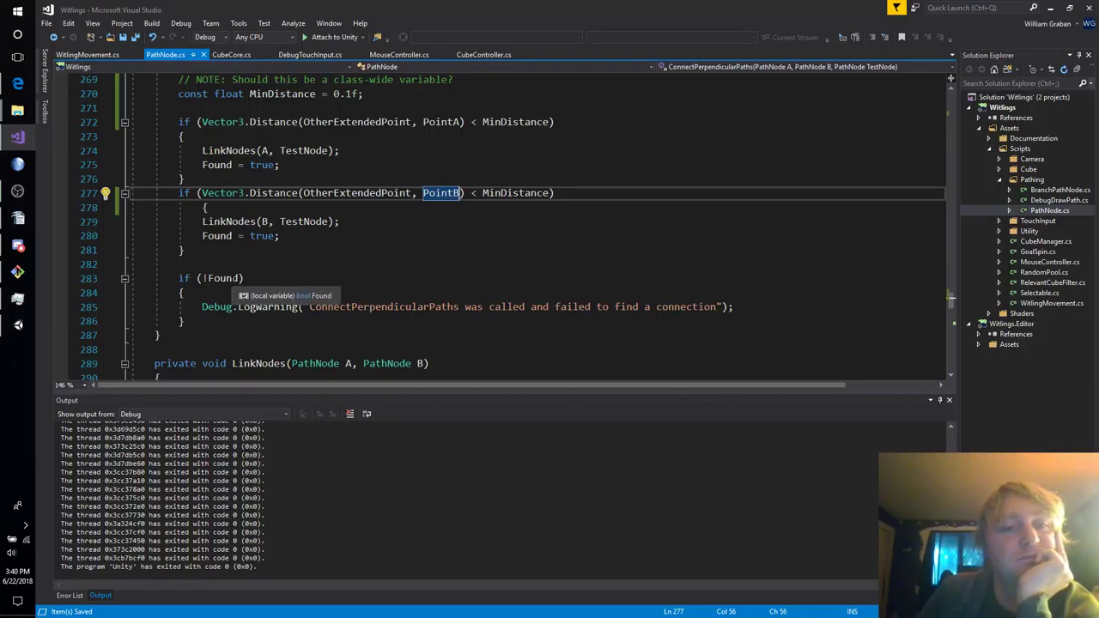
{"action": "left_click", "coordinate": [203, 207]}
{"action": "key", "text": "BackSpace"}
{"action": "key", "text": "BackSpace"}
{"action": "key", "text": "BackSpace"}
{"action": "key", "text": "BackSpace"}
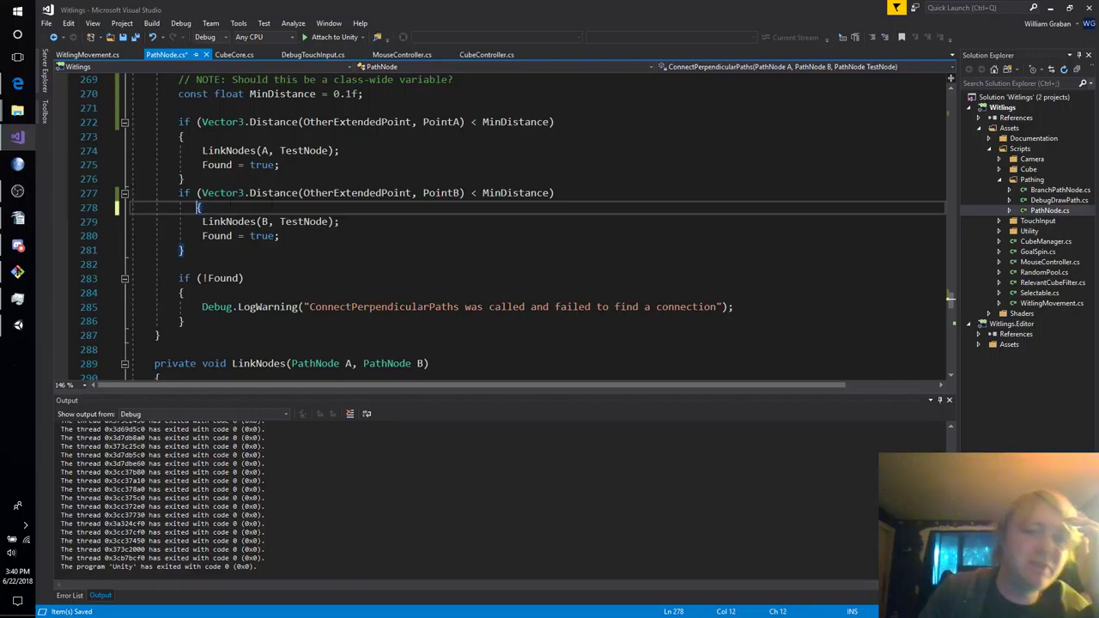
{"action": "double_click", "coordinate": [342, 307]}
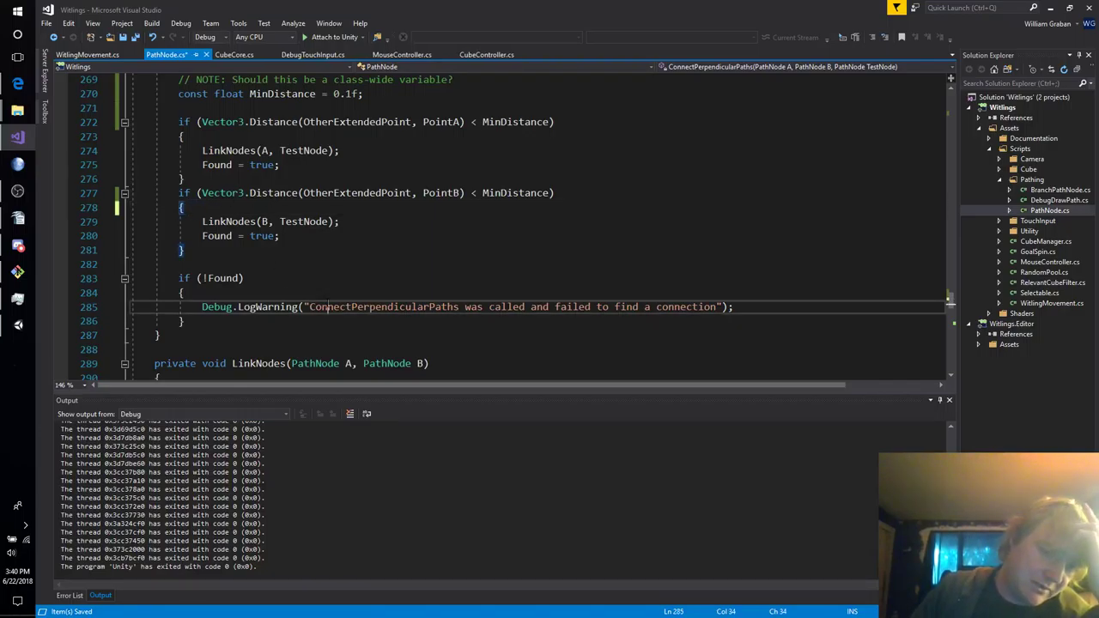
{"action": "left_click", "coordinate": [292, 307]}
{"action": "left_click", "coordinate": [276, 308], "text": "ctrl"}
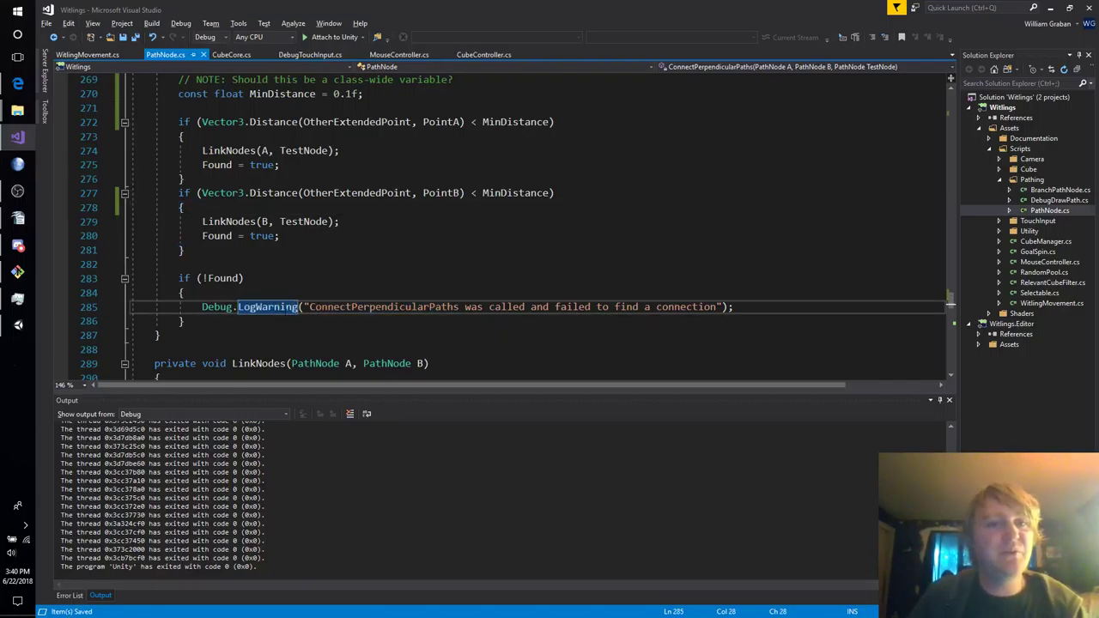
Switch to Unity, show warnings in the Console, and restart Play mode with the updated script.
{"action": "key", "text": "alt+Tab"}
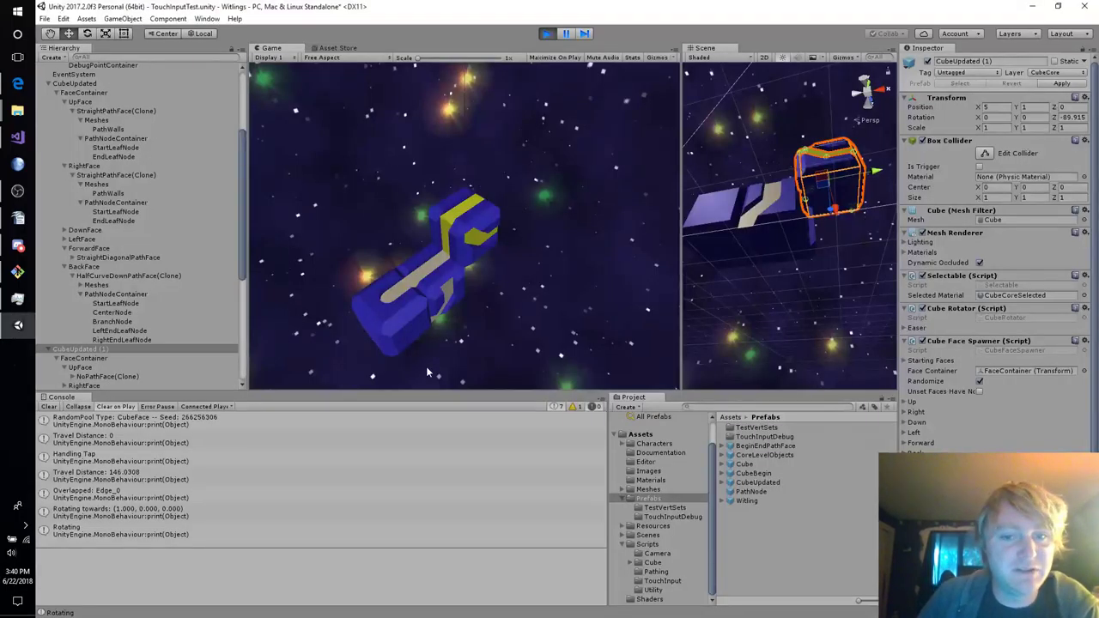
{"action": "left_click", "coordinate": [580, 408]}
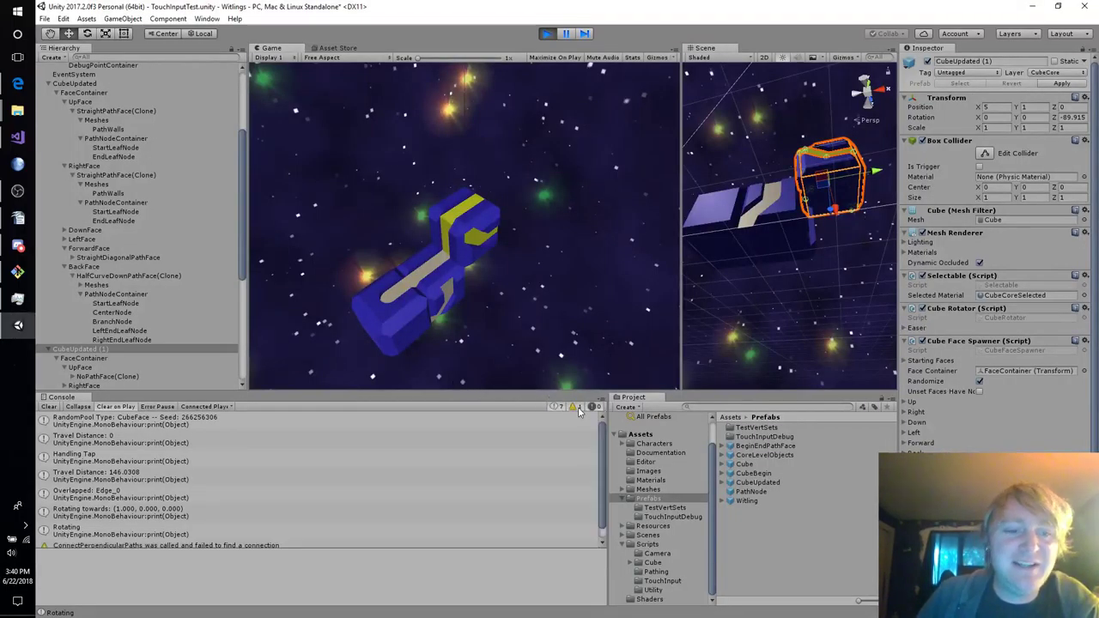
{"action": "left_click", "coordinate": [548, 34]}
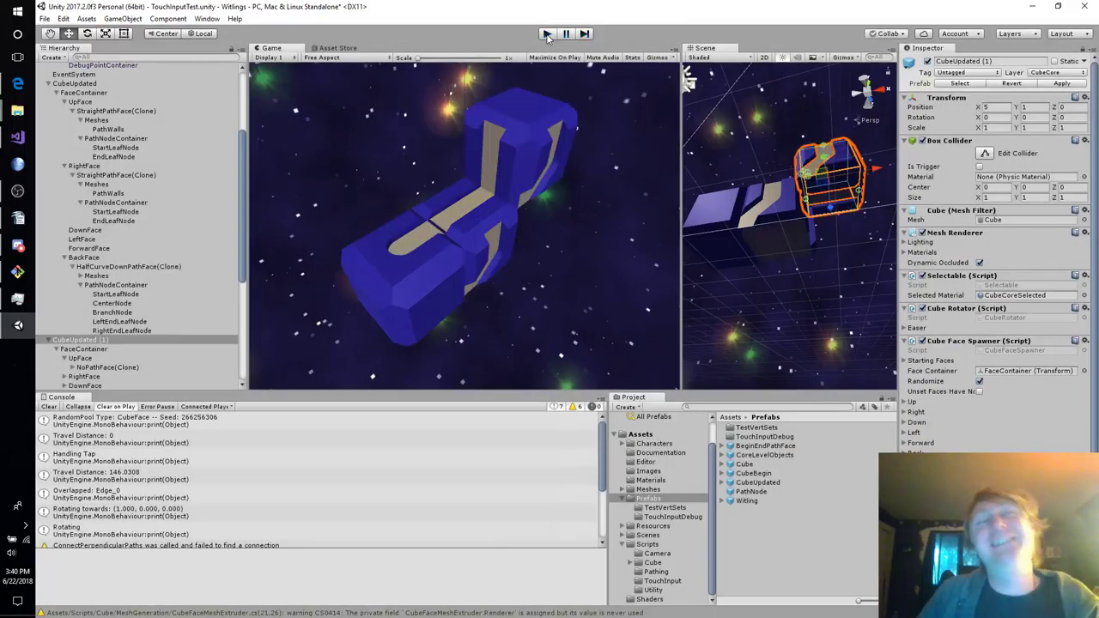
{"action": "left_click", "coordinate": [547, 34]}
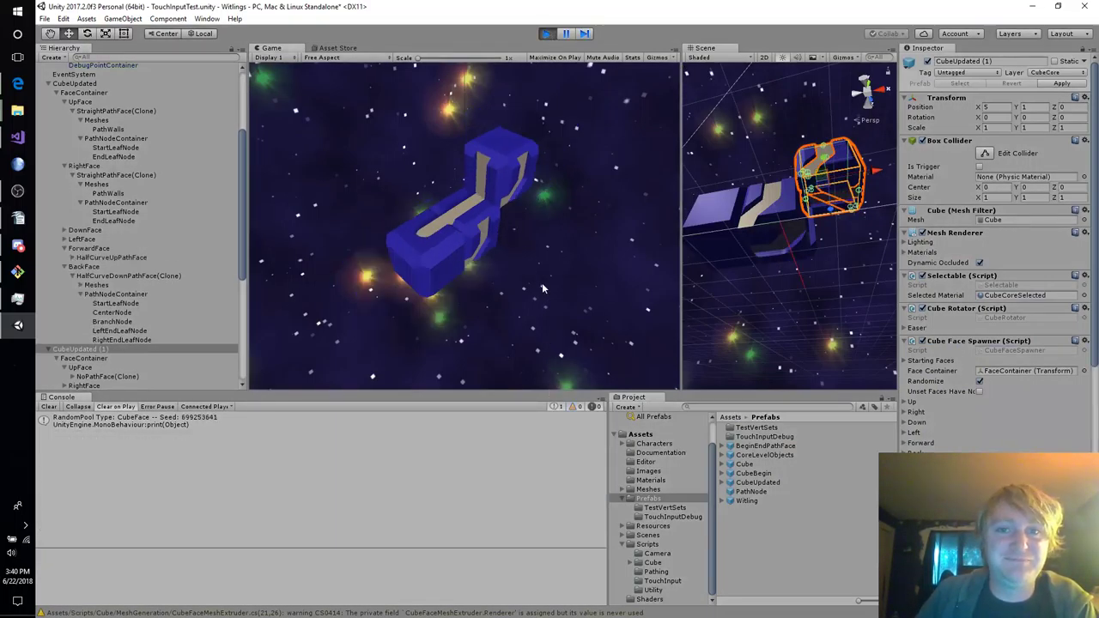
Test the path links in the running game by selecting and rotating the raised cube and the cube beside the start cube.
{"action": "left_click", "coordinate": [469, 217]}
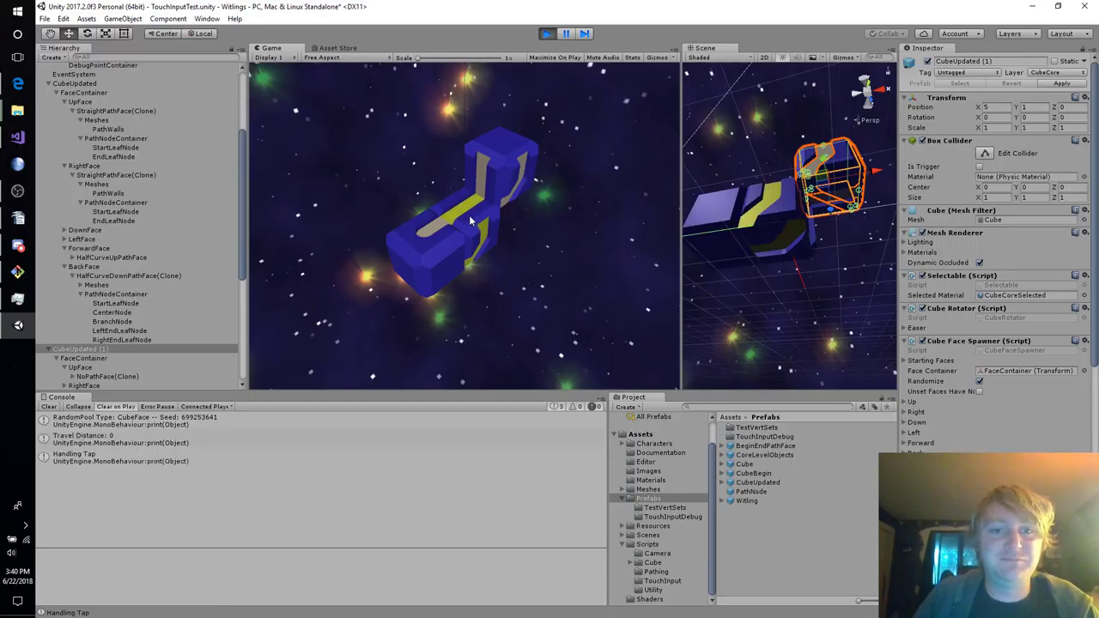
{"action": "left_click", "coordinate": [489, 172]}
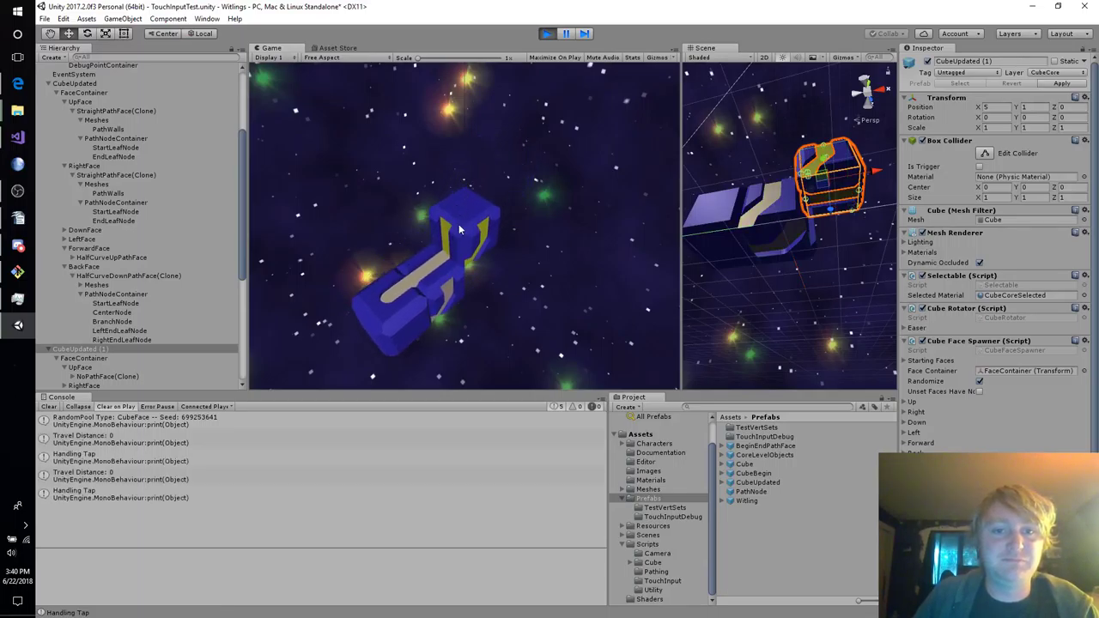
{"action": "left_click_drag", "start_coordinate": [459, 229], "coordinate": [511, 181]}
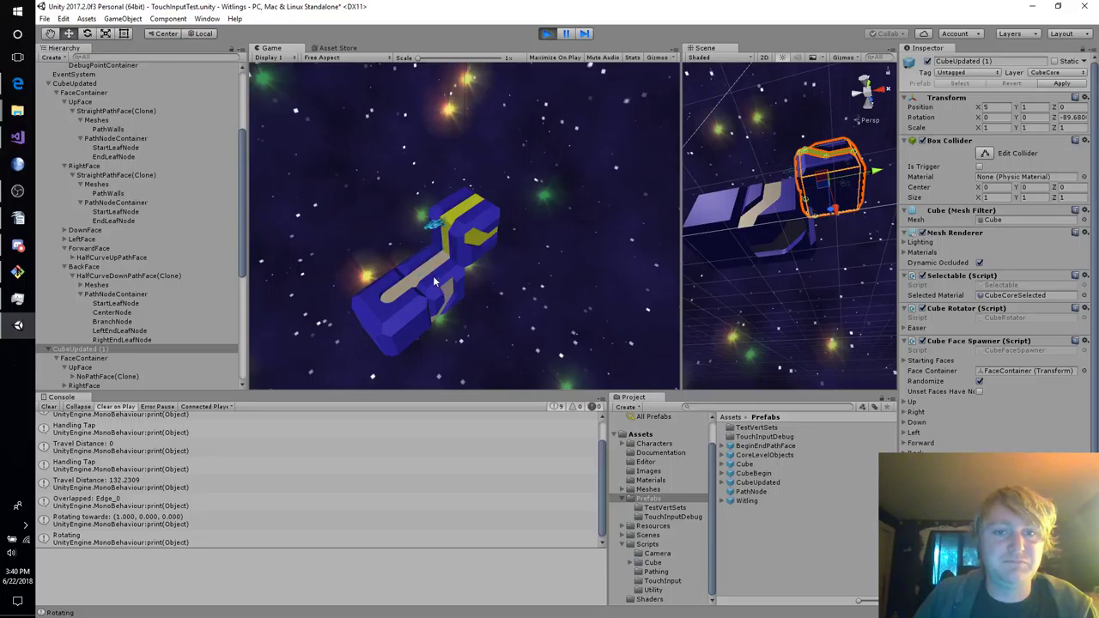
{"action": "left_click", "coordinate": [468, 210]}
{"action": "left_click_drag", "start_coordinate": [433, 234], "coordinate": [446, 284]}
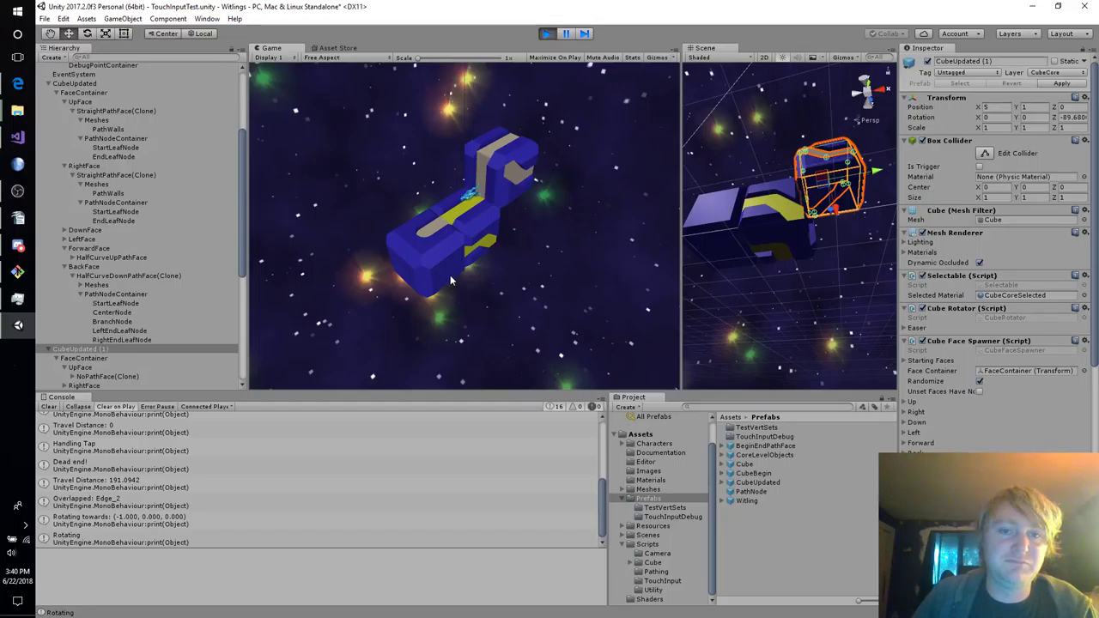
{"action": "left_click", "coordinate": [507, 172]}
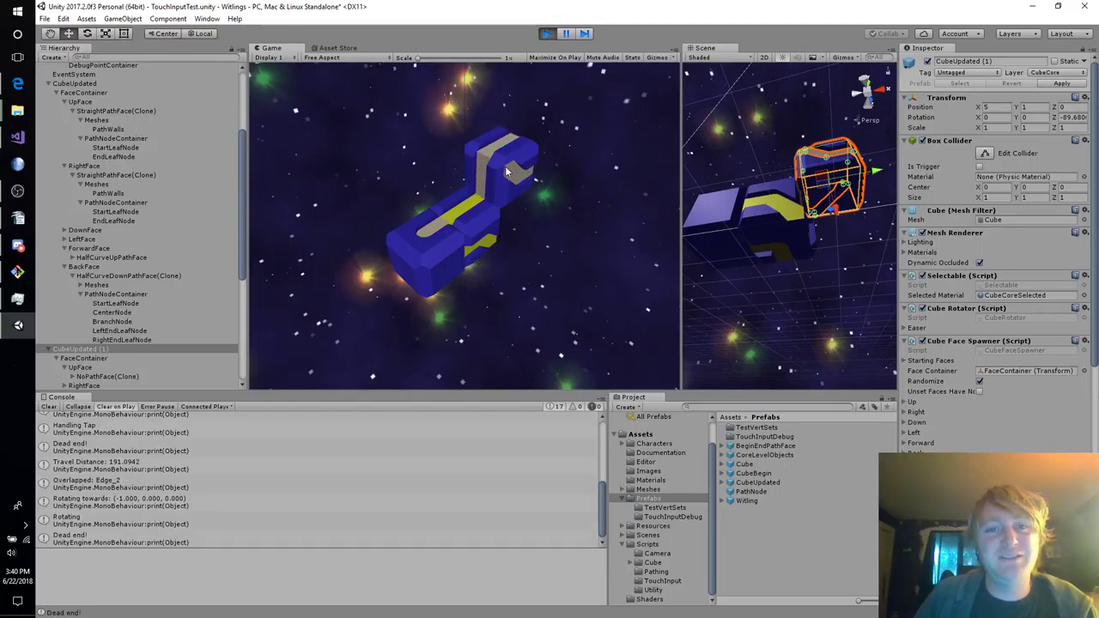
Rotate both cubes again to recheck their path connections, inspect them in the Scene view, and stop Play mode.
{"action": "left_click_drag", "start_coordinate": [406, 290], "coordinate": [406, 291]}
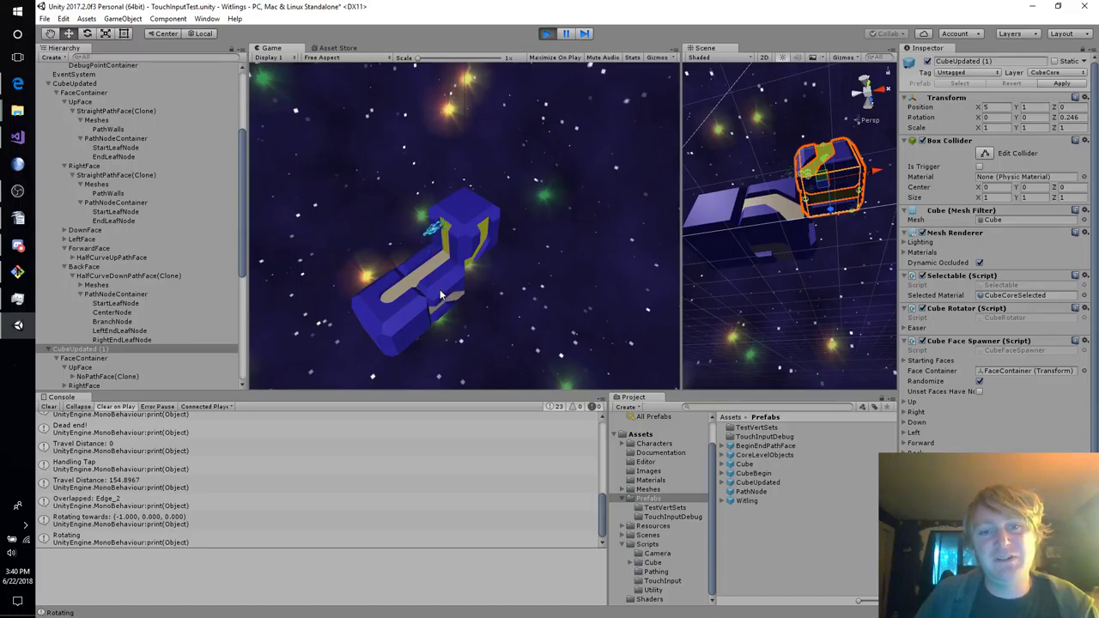
{"action": "left_click", "coordinate": [441, 287]}
{"action": "left_click_drag", "start_coordinate": [464, 211], "coordinate": [525, 178]}
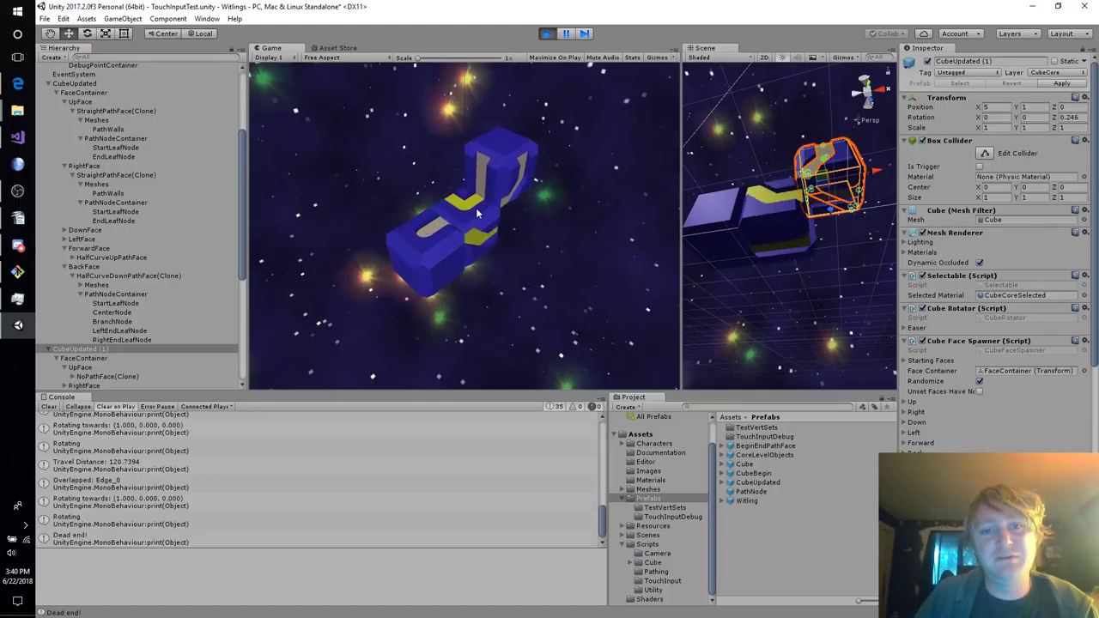
{"action": "left_click_drag", "start_coordinate": [477, 209], "coordinate": [422, 261]}
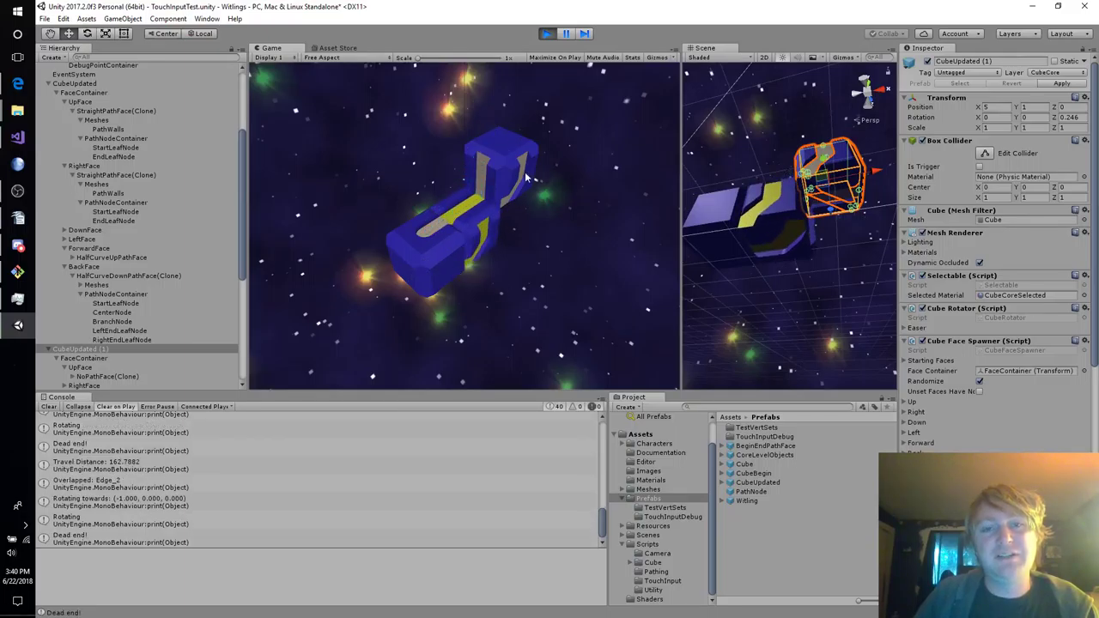
{"action": "right_click_drag", "start_coordinate": [794, 285], "coordinate": [795, 322]}
{"action": "key", "text": "s"}
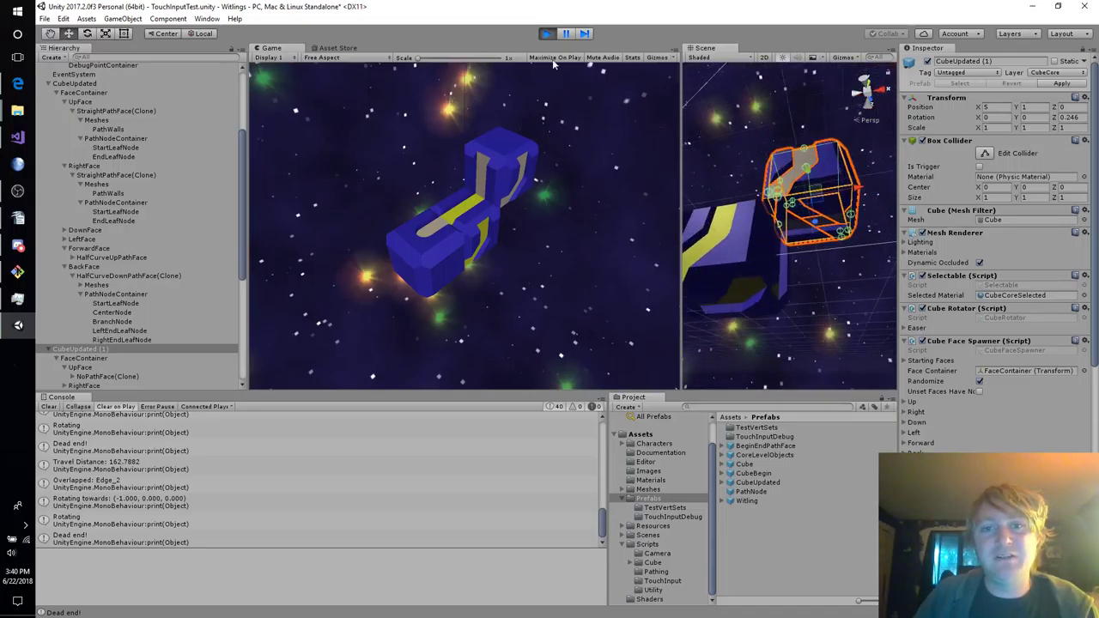
{"action": "left_click", "coordinate": [547, 33]}
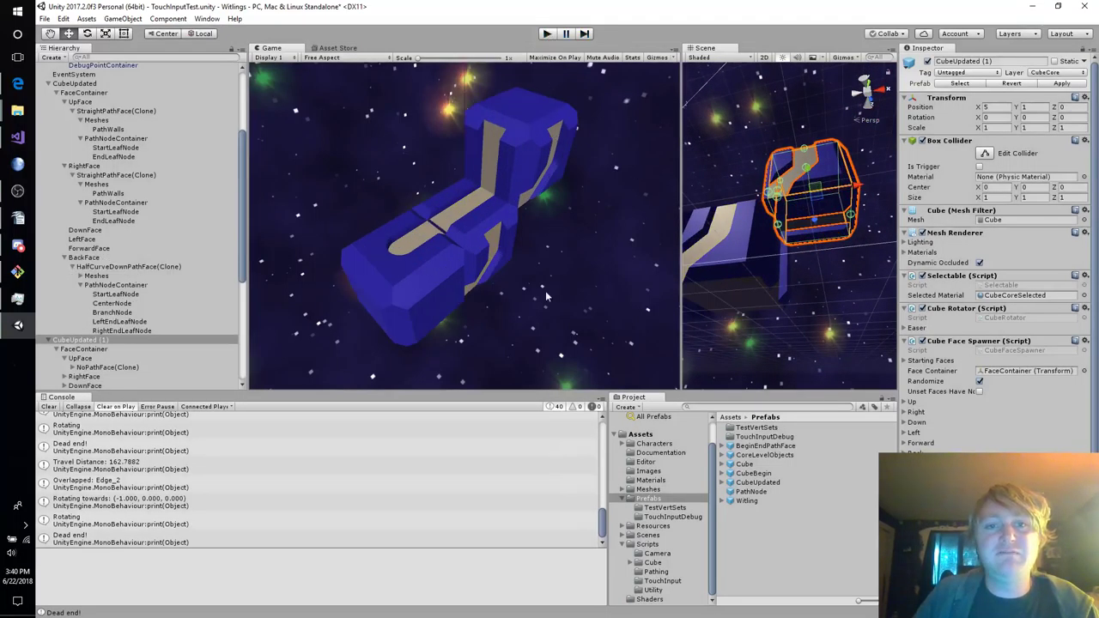
Check the streaming status in OBS and return to Unity.
{"action": "left_click", "coordinate": [17, 190]}
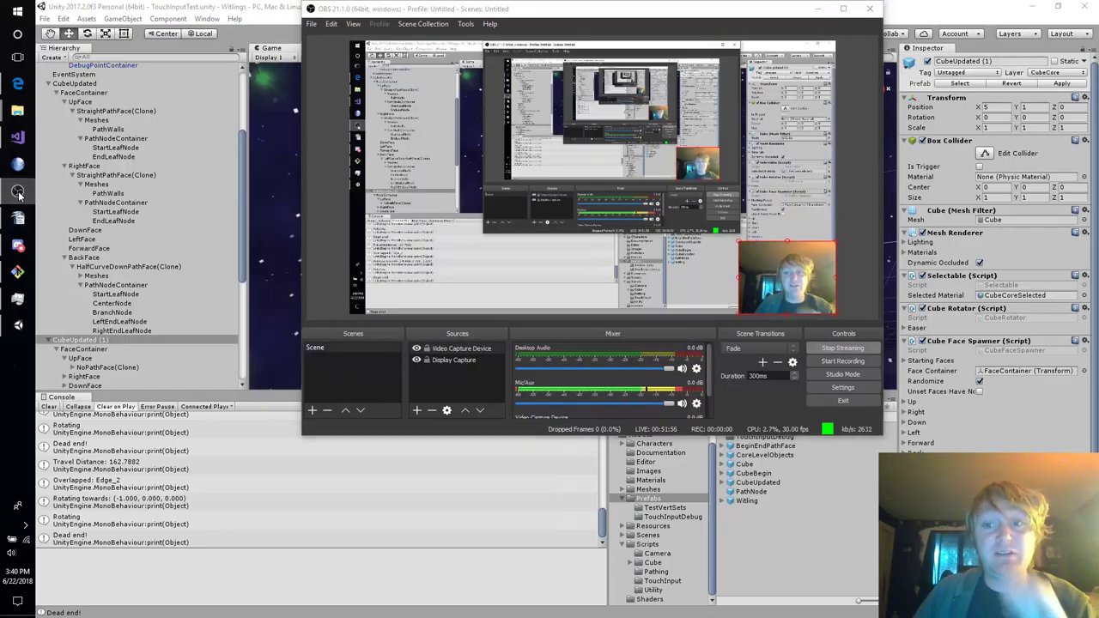
{"action": "left_click", "coordinate": [17, 191]}
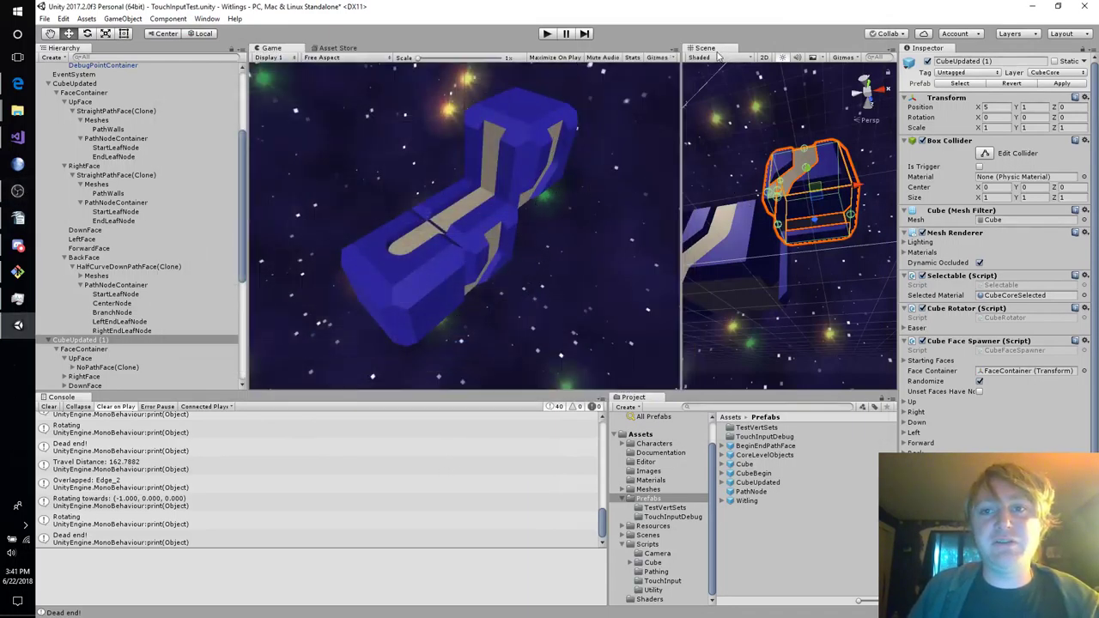
Dock the Scene view alongside the Game view and lower CubeUpdated (1) to Y position 0.
{"action": "left_click_drag", "start_coordinate": [706, 48], "coordinate": [328, 49]}
{"action": "left_click_drag", "start_coordinate": [620, 251], "coordinate": [804, 581], "text": "alt"}
{"action": "right_click_drag", "start_coordinate": [617, 259], "coordinate": [607, 223]}
{"action": "key", "text": "w"}
{"action": "key", "text": "s"}
{"action": "key", "text": "d"}
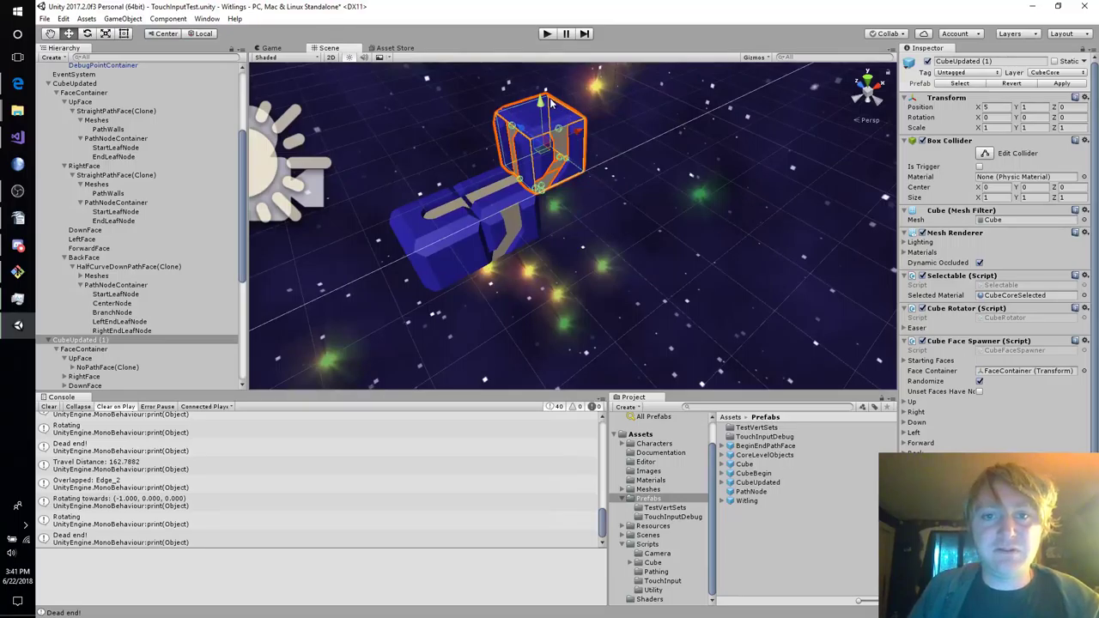
{"action": "left_click", "coordinate": [546, 187]}
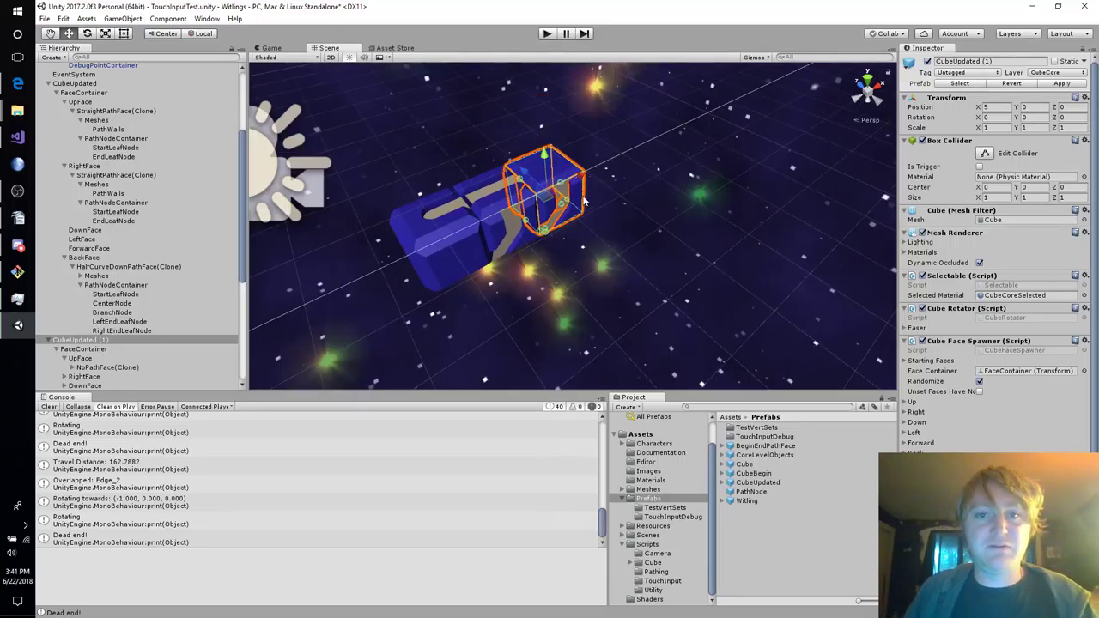
Duplicate the cube to extend the lower row and build an upper row at X 6, 5 and 4, with Y 1 and Z 1.
{"action": "left_click_drag", "start_coordinate": [581, 174], "coordinate": [570, 88], "text": "ctrl"}
{"action": "key", "text": "ctrl+d"}
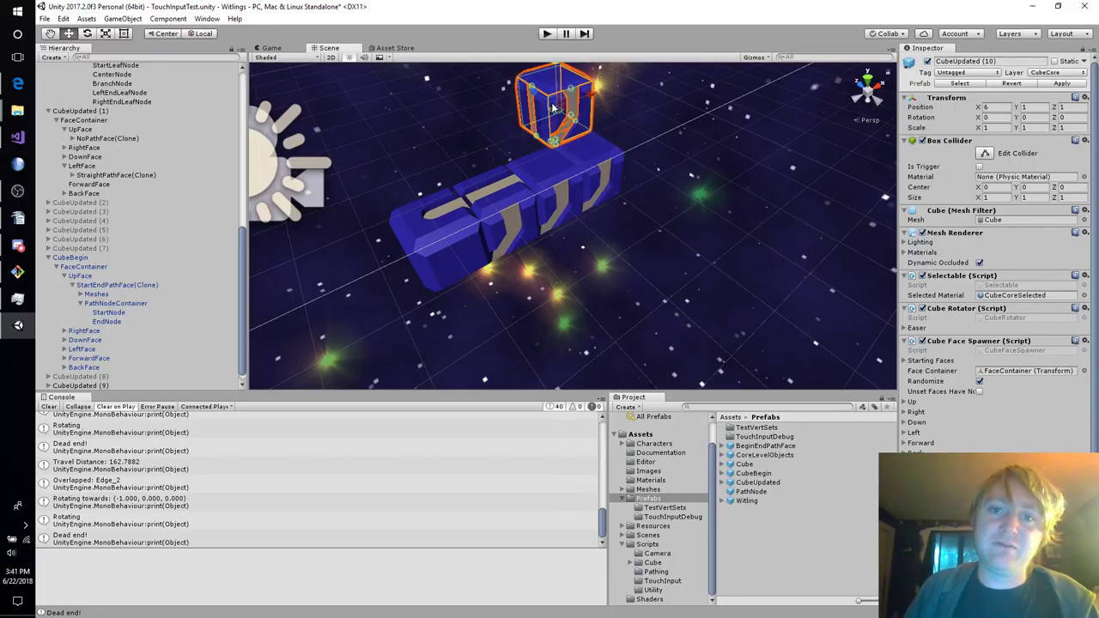
{"action": "key", "text": "ctrl+d"}
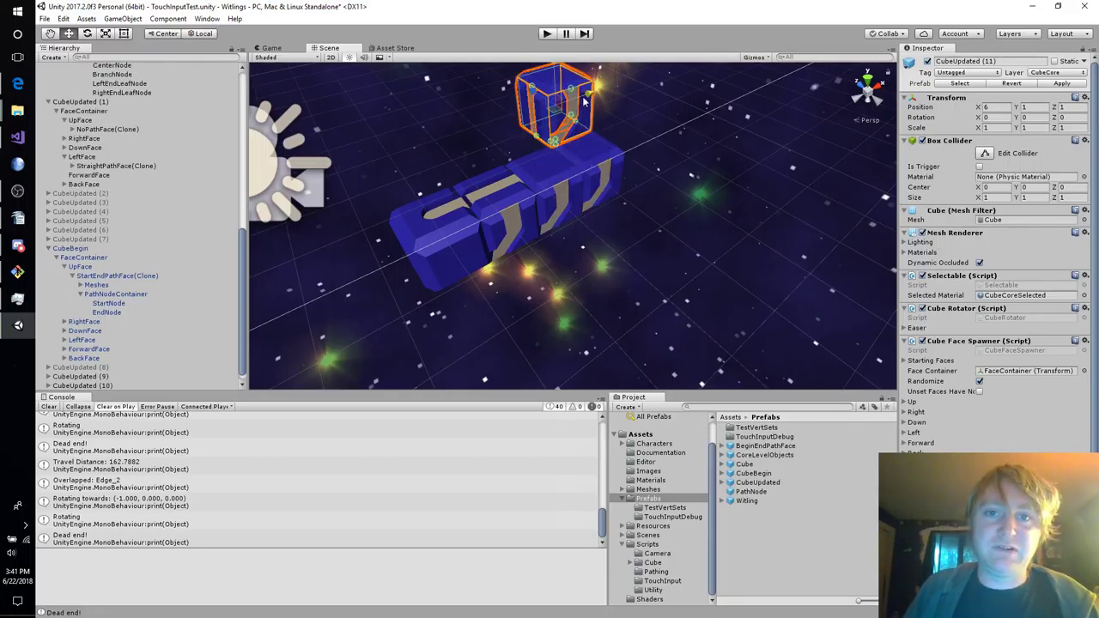
{"action": "left_click_drag", "start_coordinate": [588, 96], "coordinate": [531, 105]}
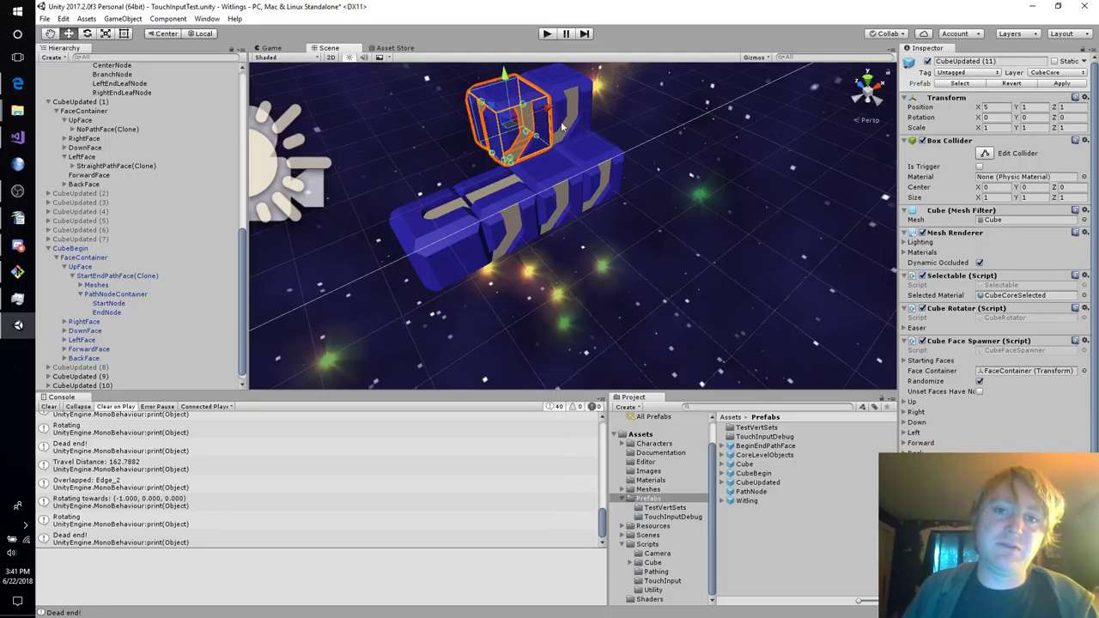
{"action": "key", "text": "ctrl+d"}
{"action": "left_click_drag", "start_coordinate": [562, 126], "coordinate": [520, 128]}
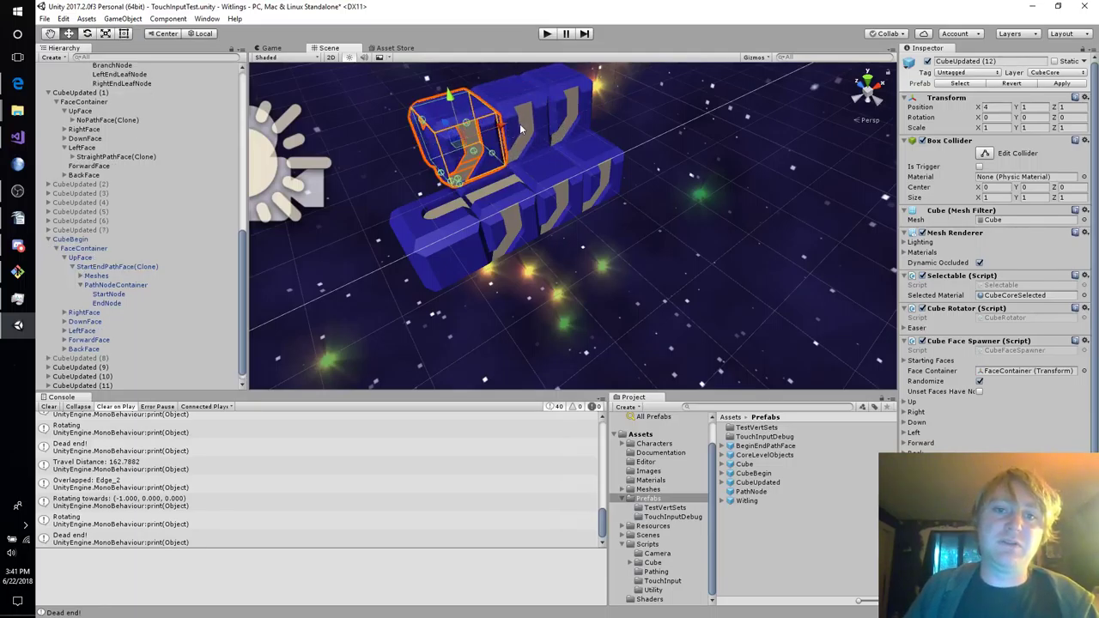
Start Play mode and rotate the cube beside the start cube and the nearest upper-row cube to line up their paths.
{"action": "left_click", "coordinate": [547, 34]}
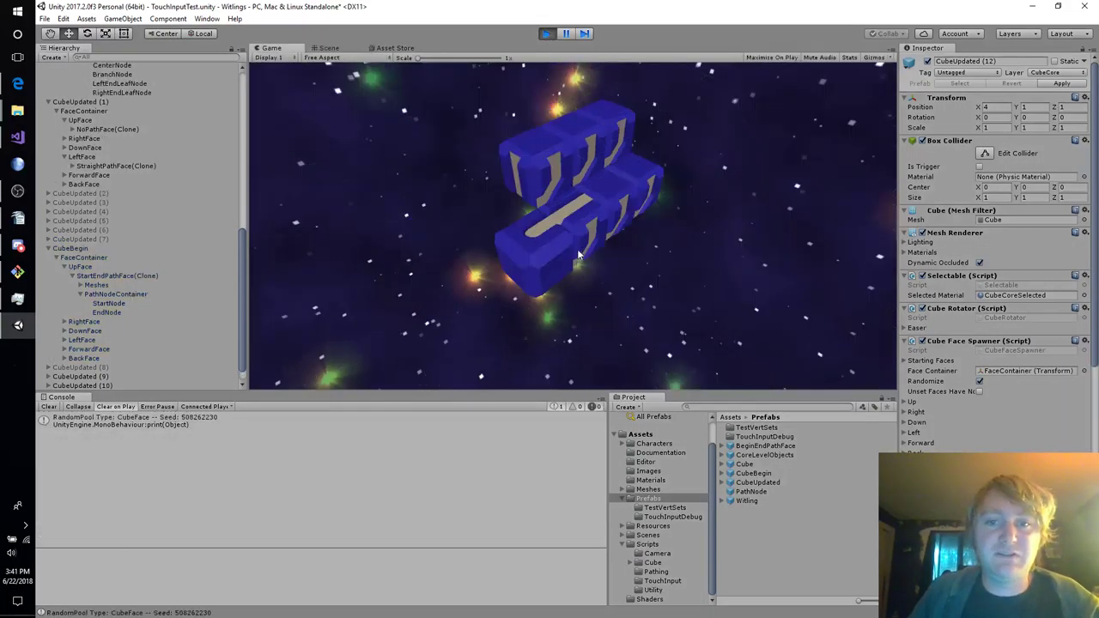
{"action": "left_click", "coordinate": [574, 218]}
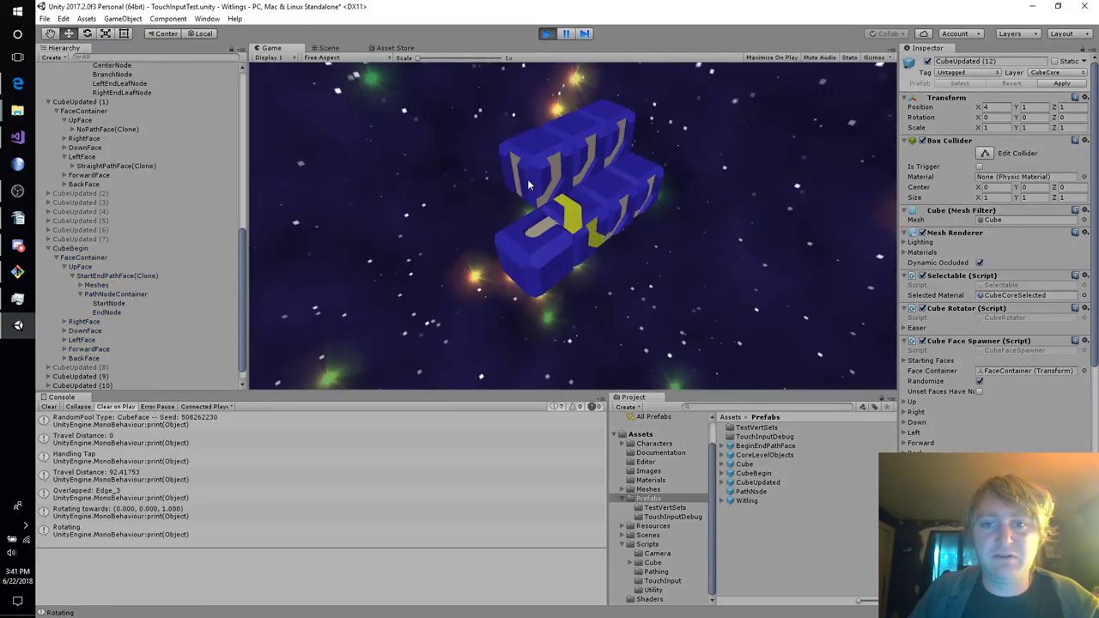
{"action": "left_click", "coordinate": [577, 219]}
{"action": "left_click", "coordinate": [547, 242]}
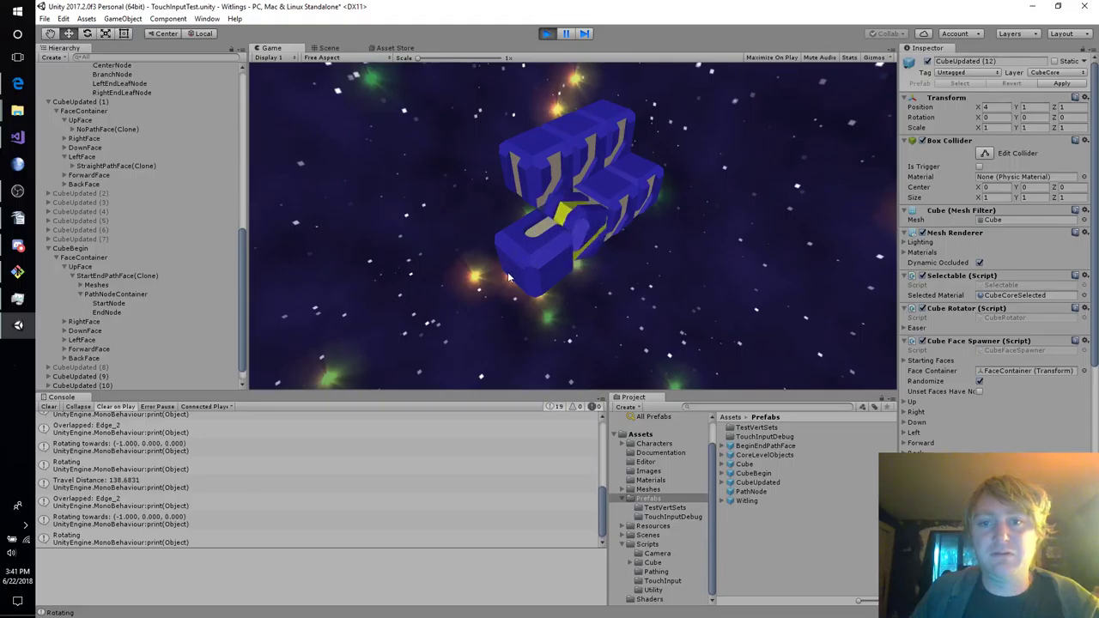
{"action": "left_click", "coordinate": [574, 217]}
{"action": "left_click", "coordinate": [574, 220]}
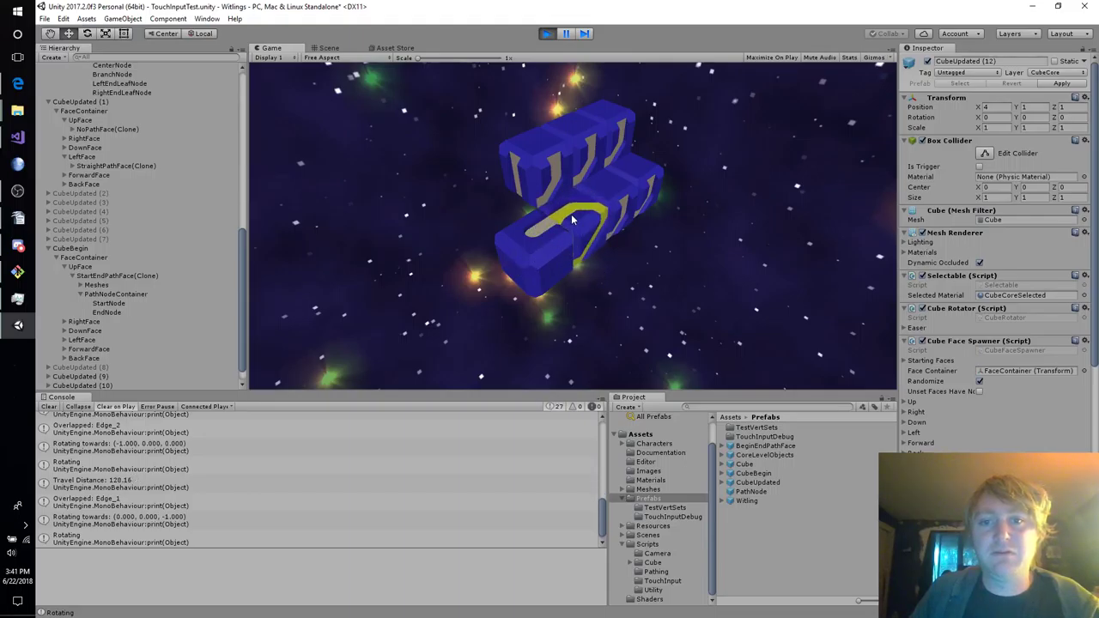
{"action": "left_click", "coordinate": [567, 225]}
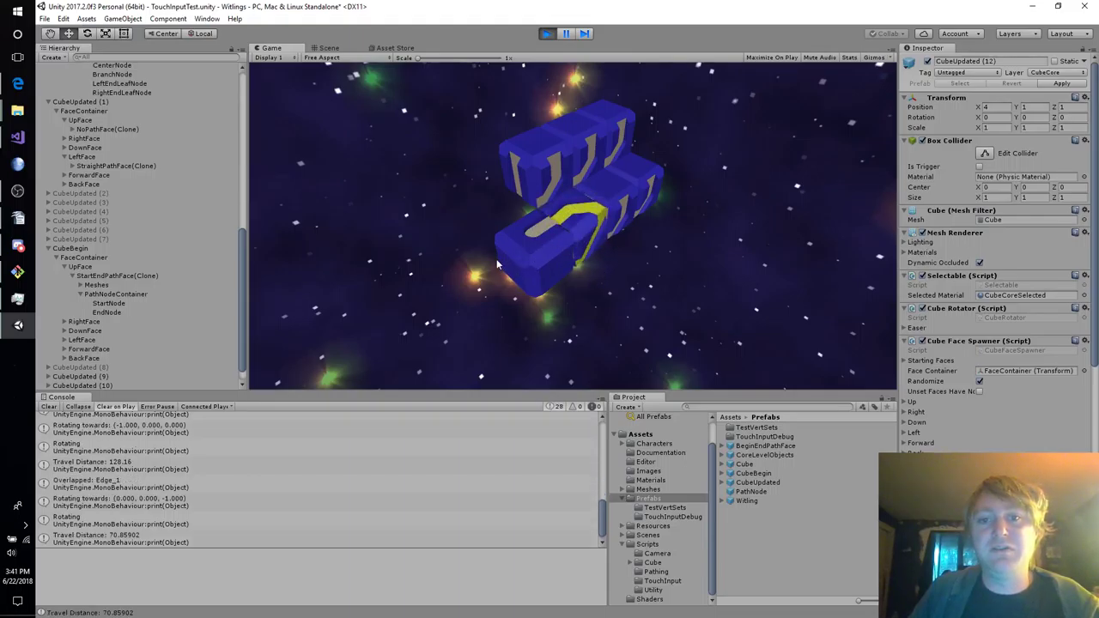
{"action": "left_click", "coordinate": [558, 190]}
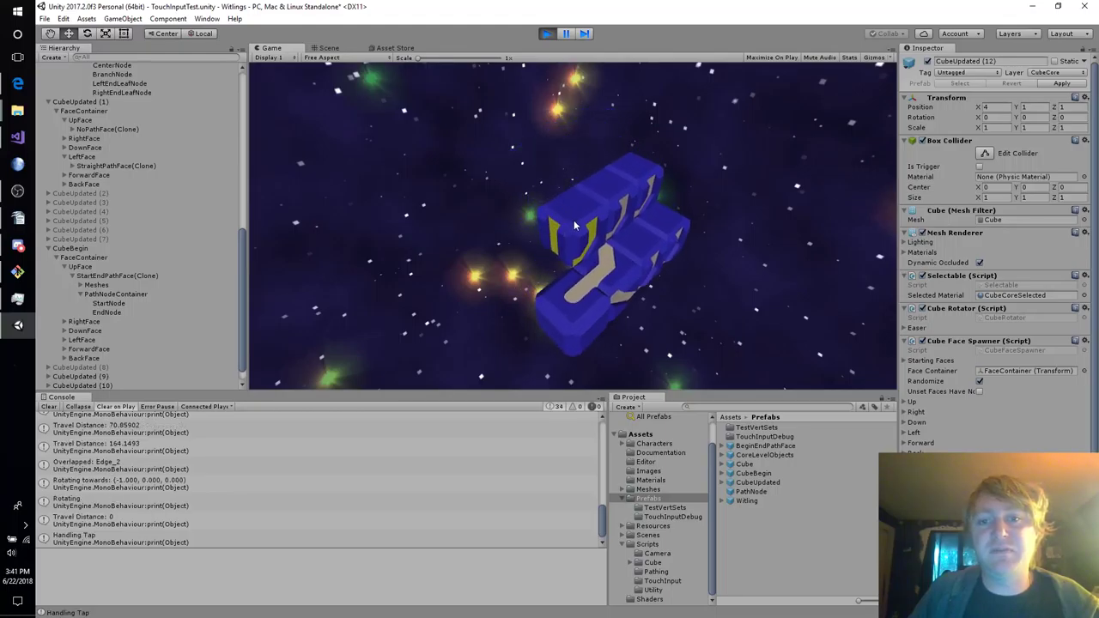
{"action": "left_click_drag", "start_coordinate": [522, 279], "coordinate": [528, 271]}
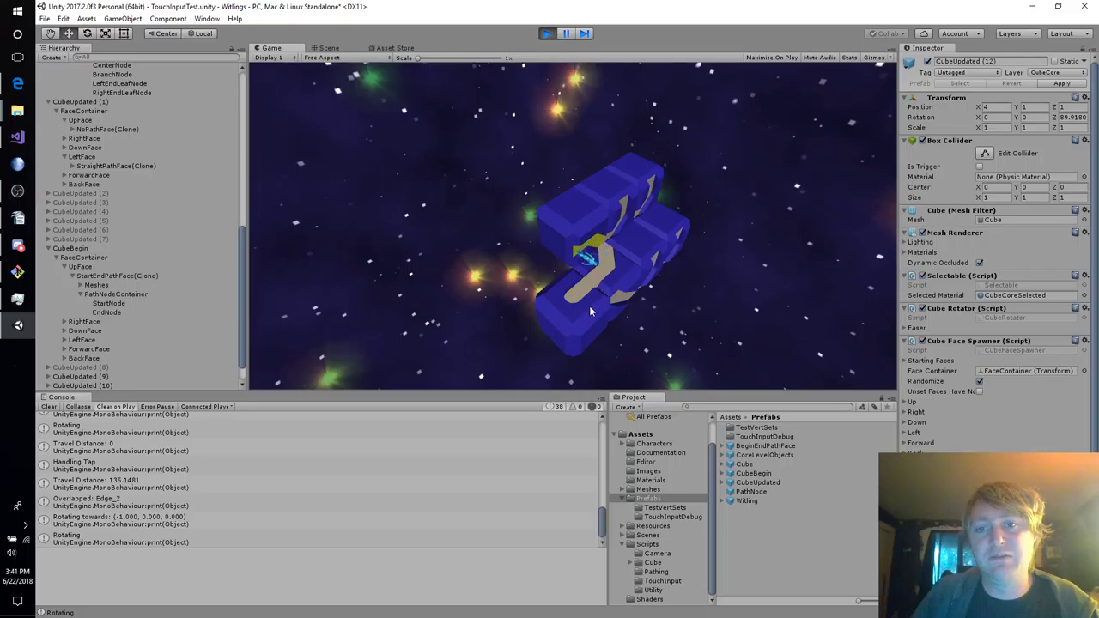
Examine the path alignment between the rotated upper cube and the lower row in the Scene view.
{"action": "left_click", "coordinate": [329, 48]}
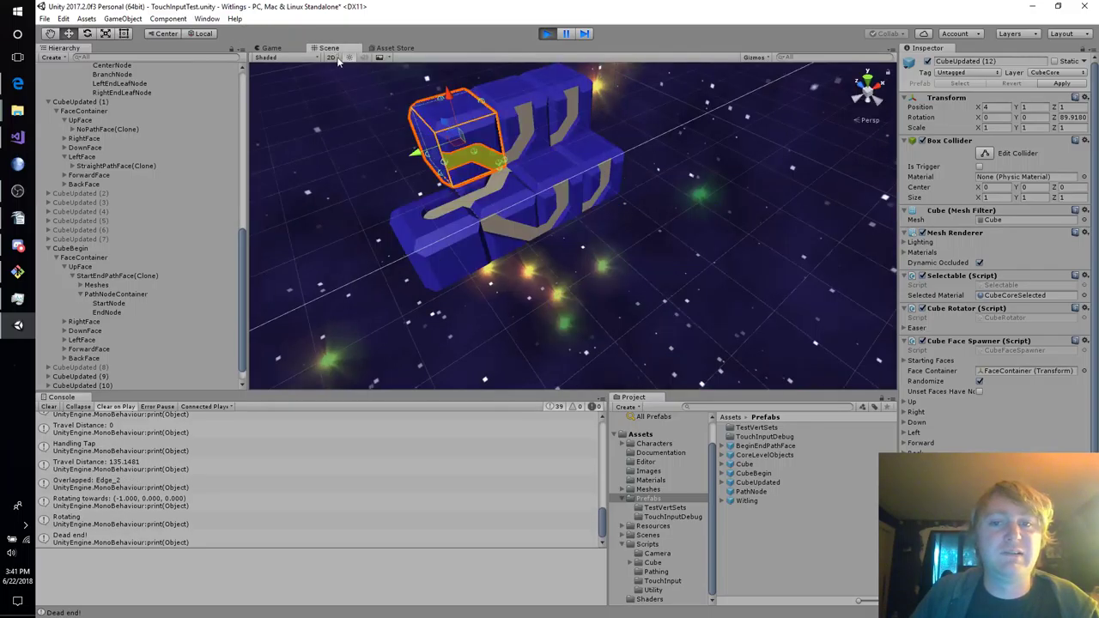
{"action": "left_click_drag", "start_coordinate": [343, 86], "coordinate": [281, 260], "text": "alt"}
{"action": "key", "text": "w"}
{"action": "right_click_drag", "start_coordinate": [281, 260], "coordinate": [315, 198]}
{"action": "key", "text": "s"}
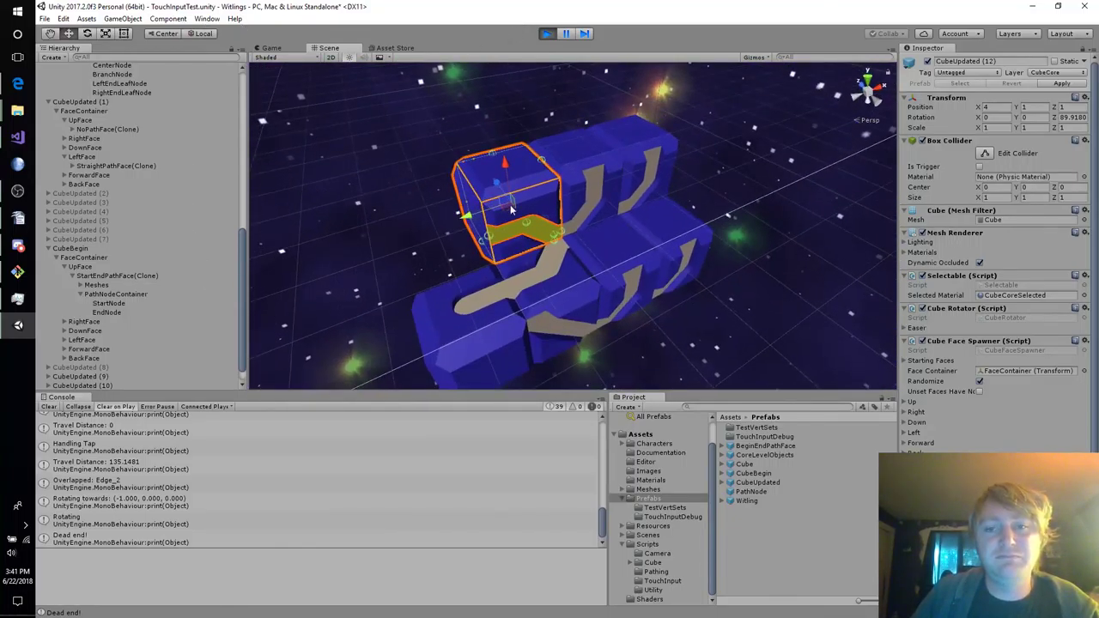
Return to the Game view, rotate the upper-row cubes in several directions to test their path links, and stop Play mode.
{"action": "left_click", "coordinate": [273, 48]}
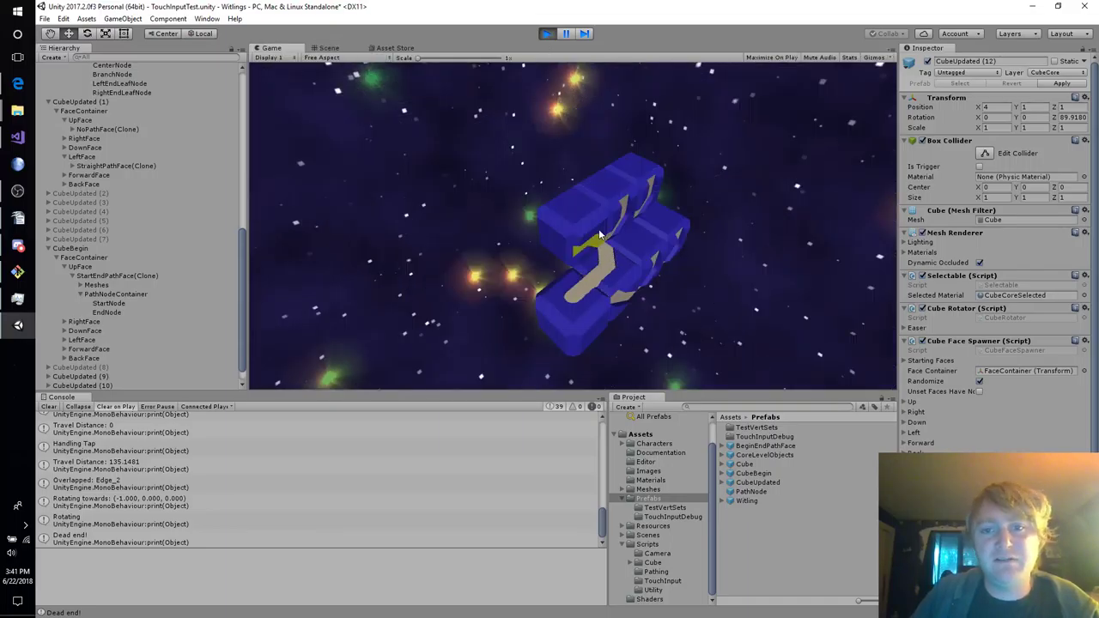
{"action": "left_click", "coordinate": [599, 234]}
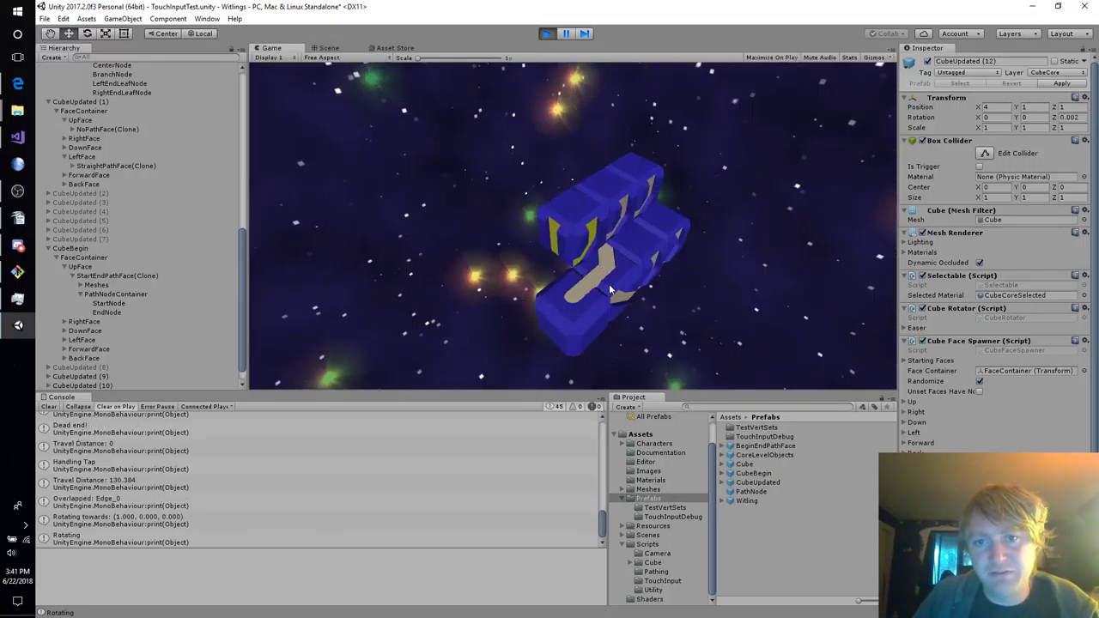
{"action": "left_click_drag", "start_coordinate": [609, 289], "coordinate": [570, 229]}
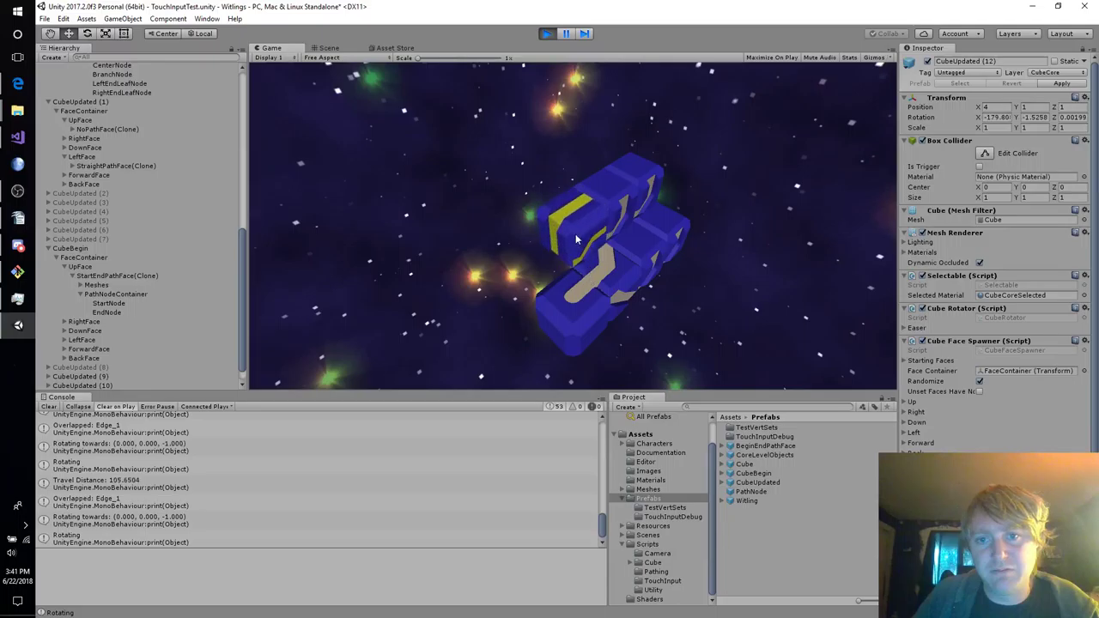
{"action": "left_click_drag", "start_coordinate": [590, 277], "coordinate": [527, 275]}
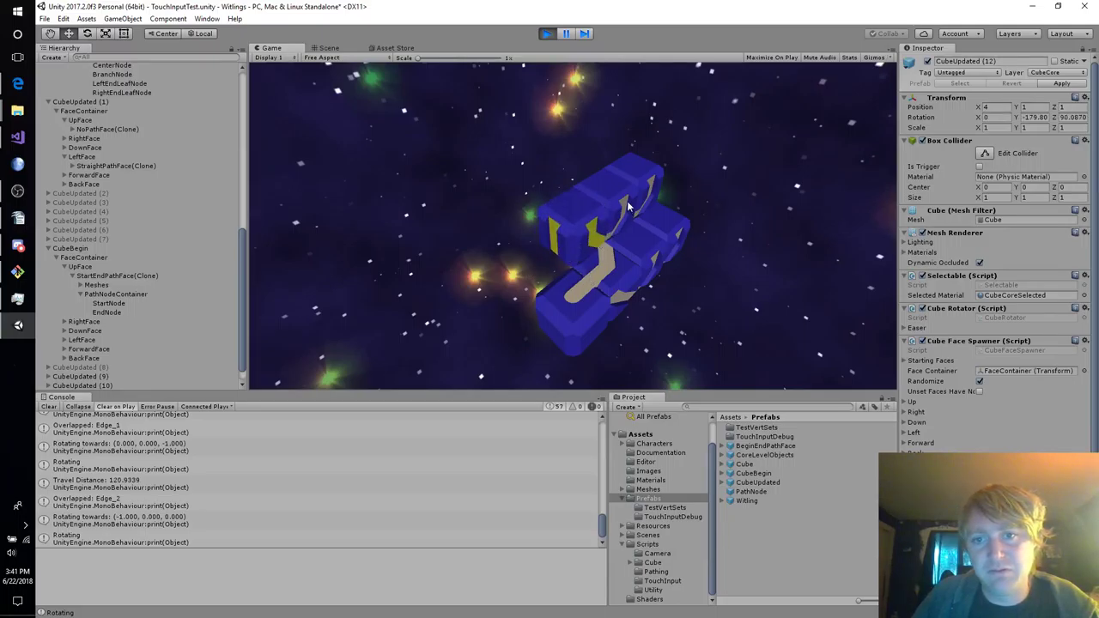
{"action": "left_click", "coordinate": [571, 227]}
{"action": "left_click_drag", "start_coordinate": [552, 198], "coordinate": [533, 184]}
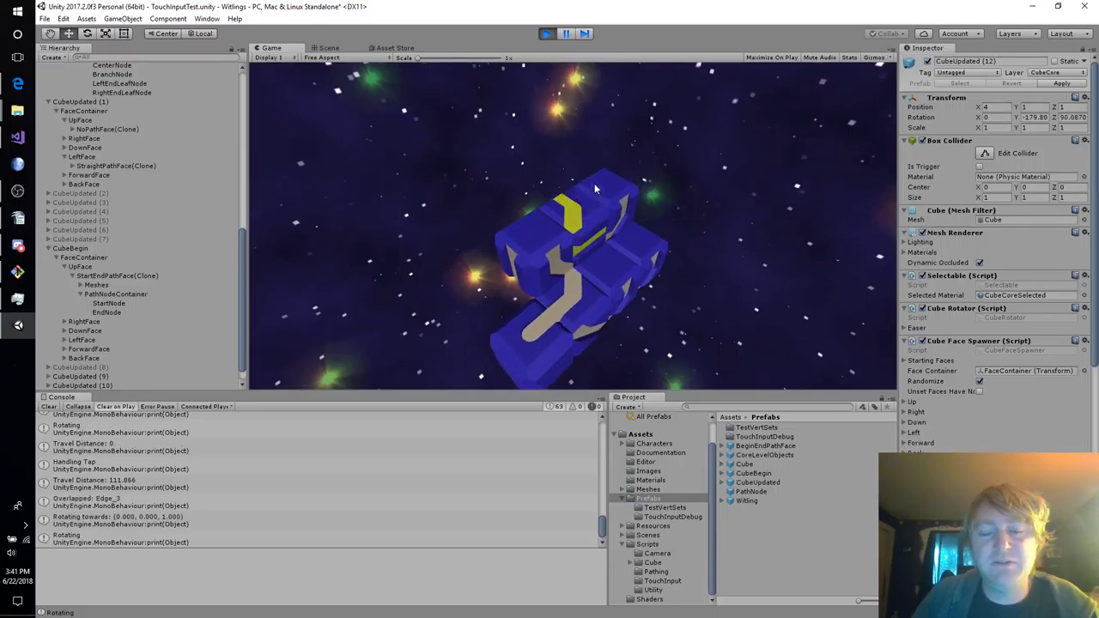
{"action": "left_click", "coordinate": [546, 33]}
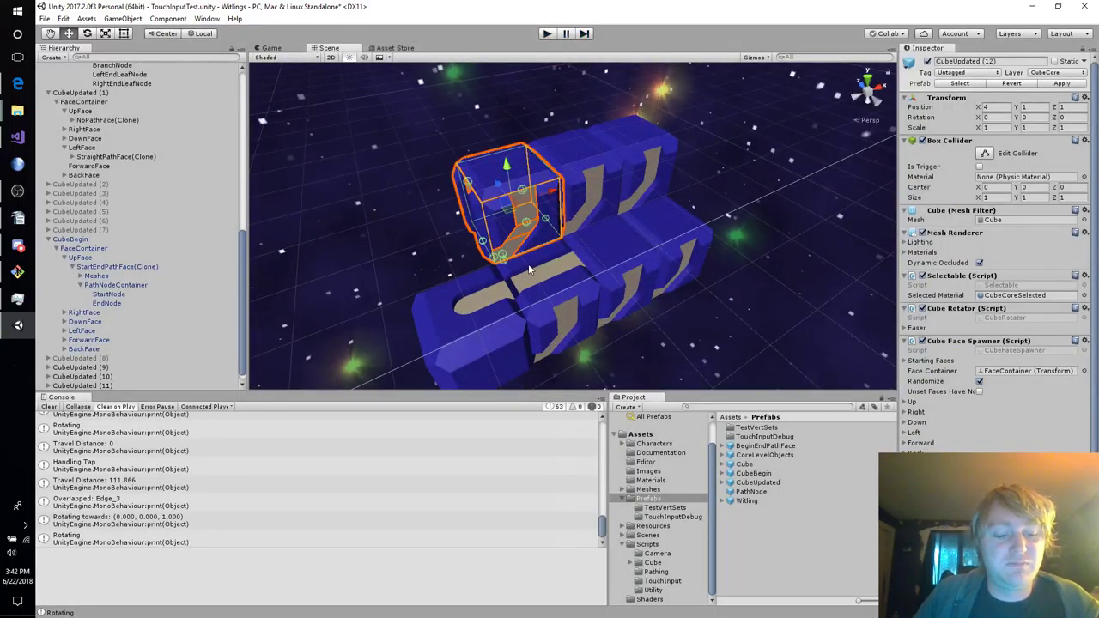
Delete the duplicated cubes CubeUpdated (9) through CubeUpdated (12) from the scene.
{"action": "left_click", "coordinate": [593, 199], "text": "shift"}
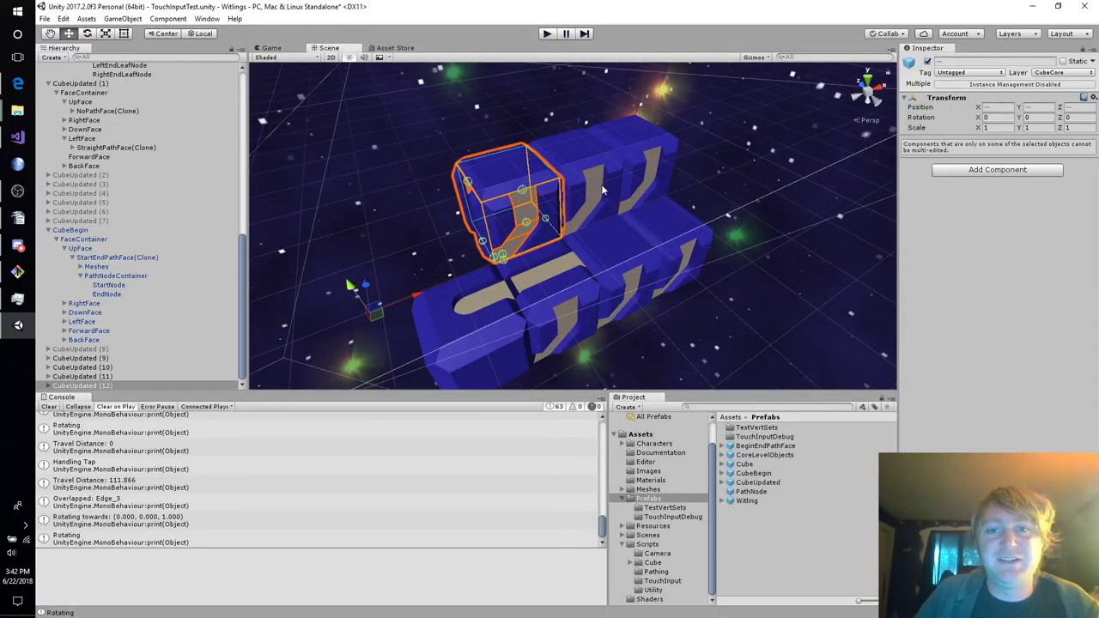
{"action": "left_click", "coordinate": [596, 191], "text": "shift"}
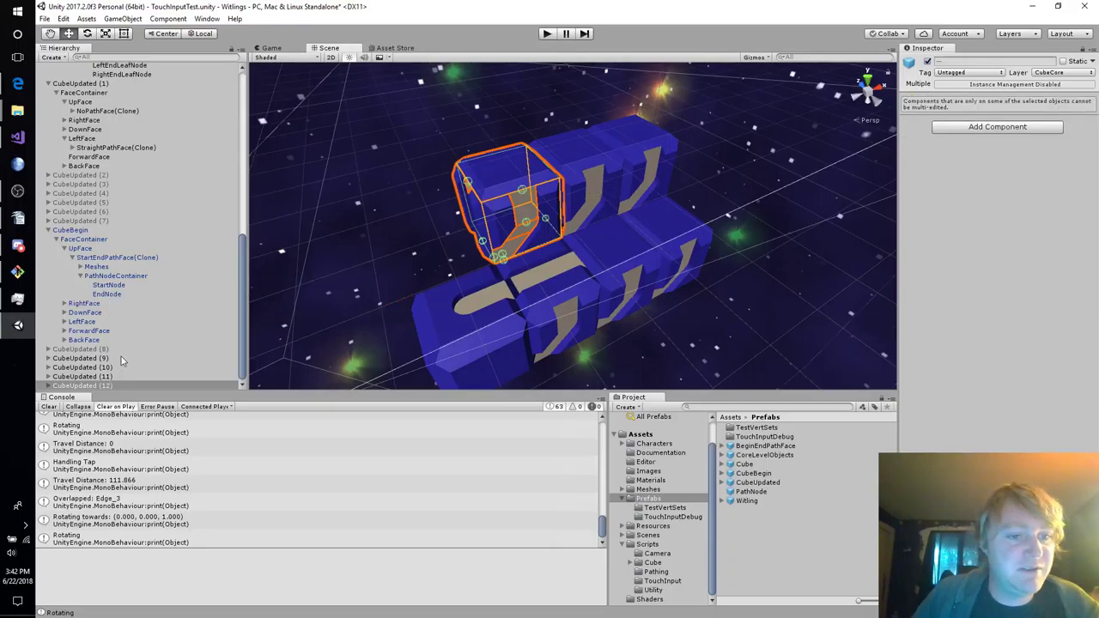
{"action": "left_click", "coordinate": [121, 357]}
{"action": "left_click", "coordinate": [115, 385], "text": "shift"}
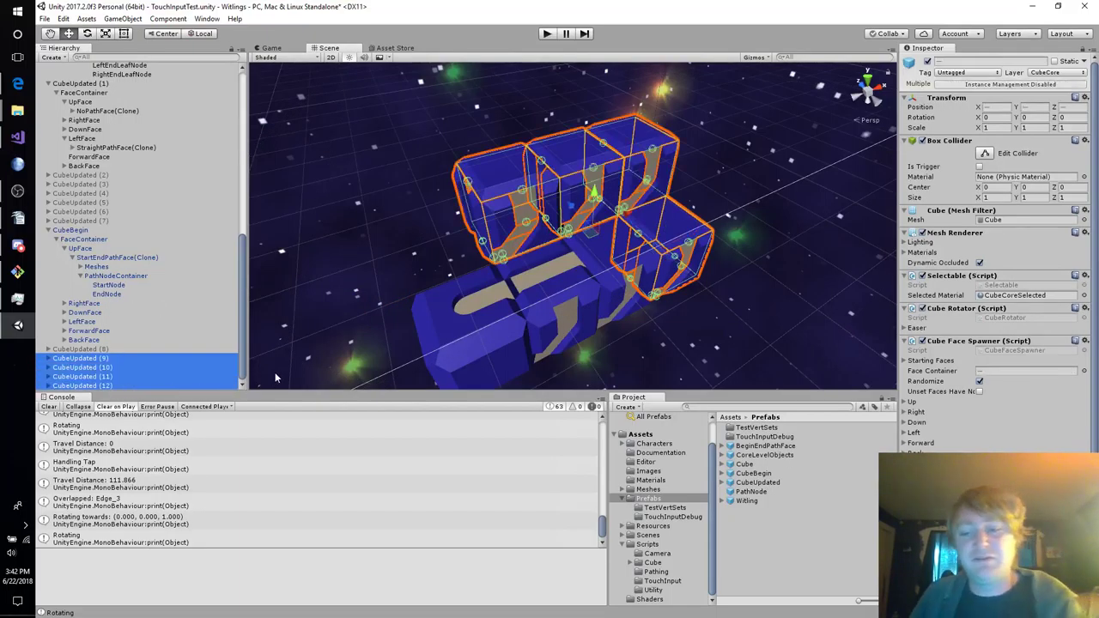
{"action": "key", "text": "Delete"}
Reactivate the disabled cubes CubeUpdated (2) through CubeUpdated (8) together.
{"action": "left_click", "coordinate": [105, 387]}
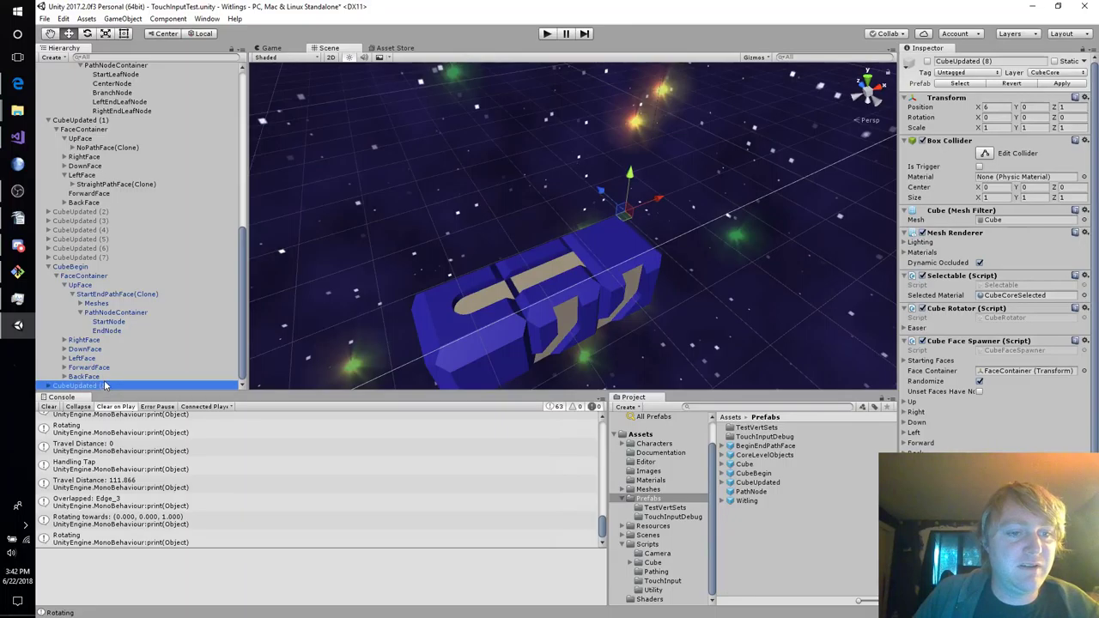
{"action": "left_click", "coordinate": [74, 257], "text": "ctrl"}
{"action": "left_click", "coordinate": [79, 249], "text": "ctrl"}
{"action": "left_click", "coordinate": [85, 239], "text": "ctrl"}
{"action": "left_click", "coordinate": [89, 230], "text": "ctrl"}
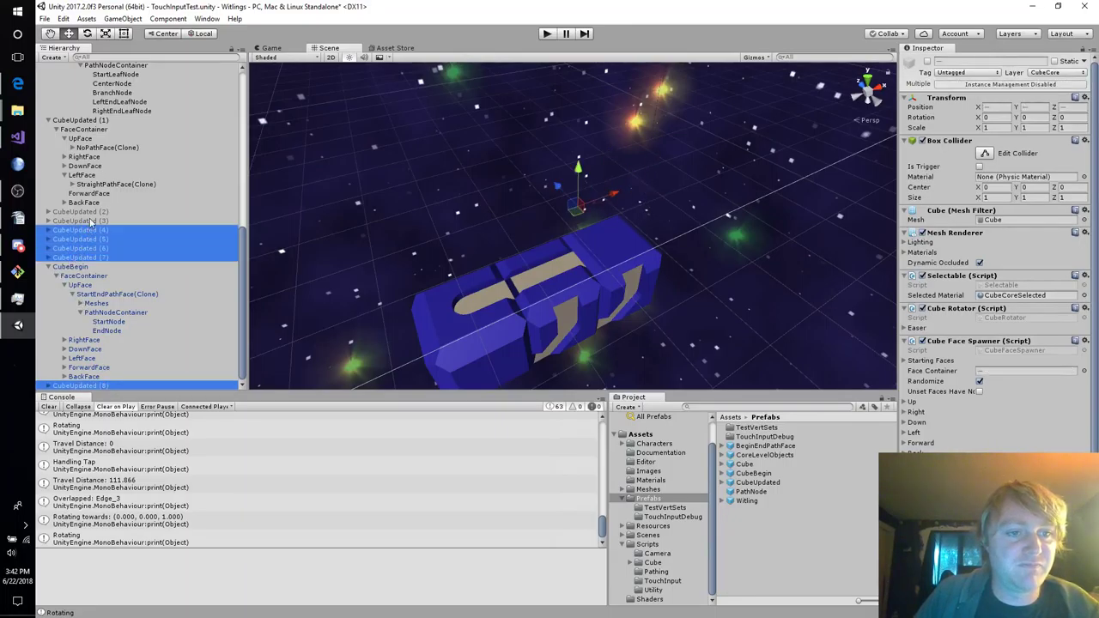
{"action": "left_click", "coordinate": [91, 220], "text": "ctrl"}
{"action": "left_click", "coordinate": [95, 211], "text": "ctrl"}
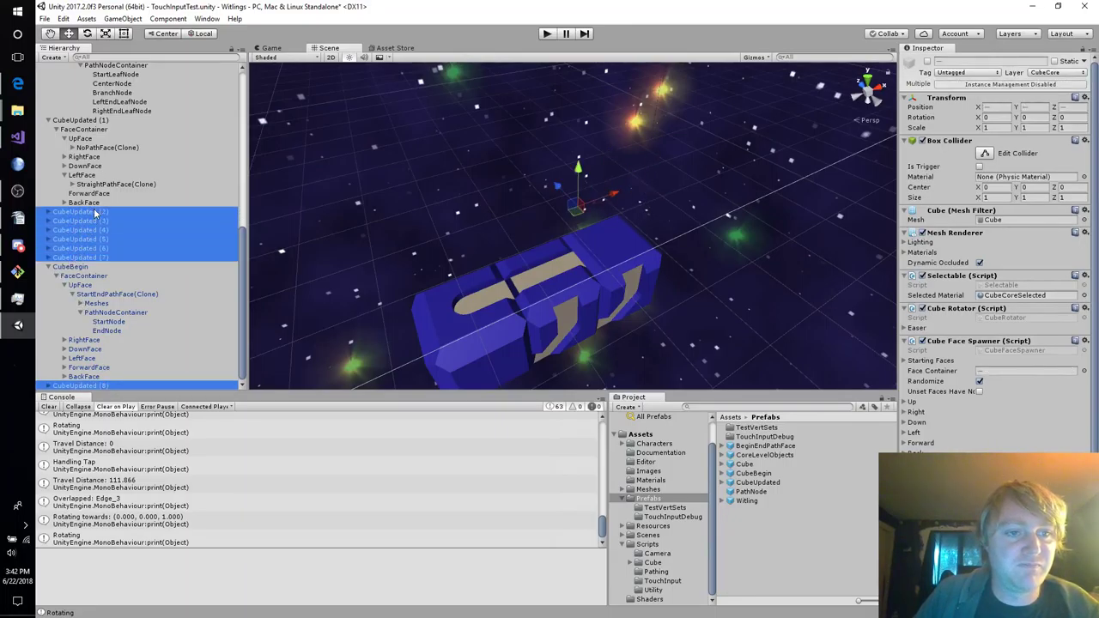
{"action": "left_click", "coordinate": [928, 62]}
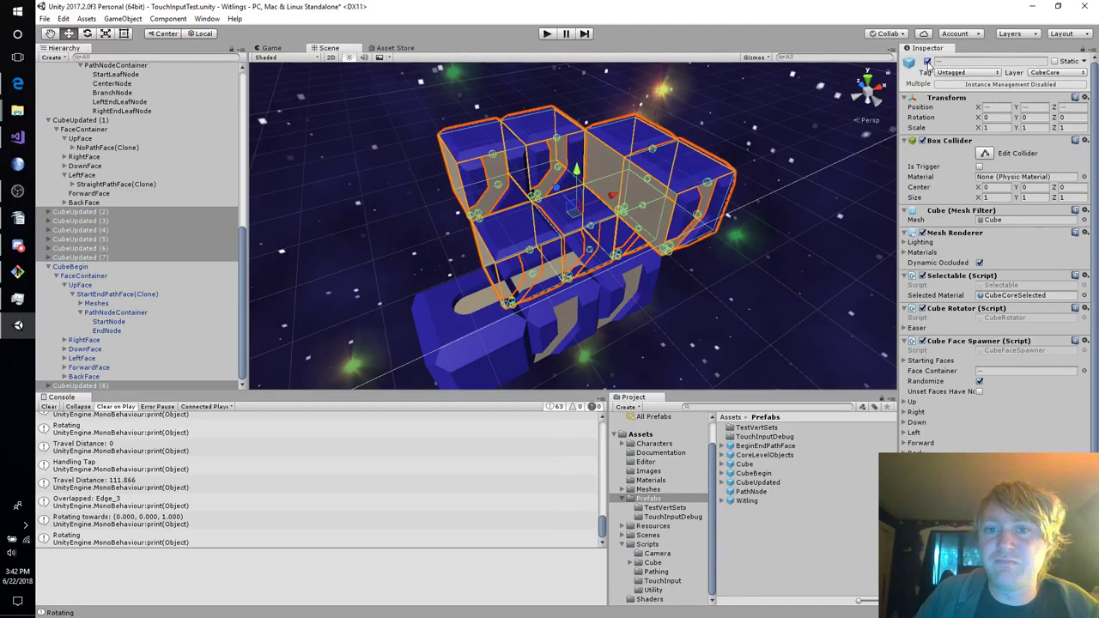
Start Play mode and rotate the cube beside the start cube in several directions.
{"action": "left_click", "coordinate": [548, 34]}
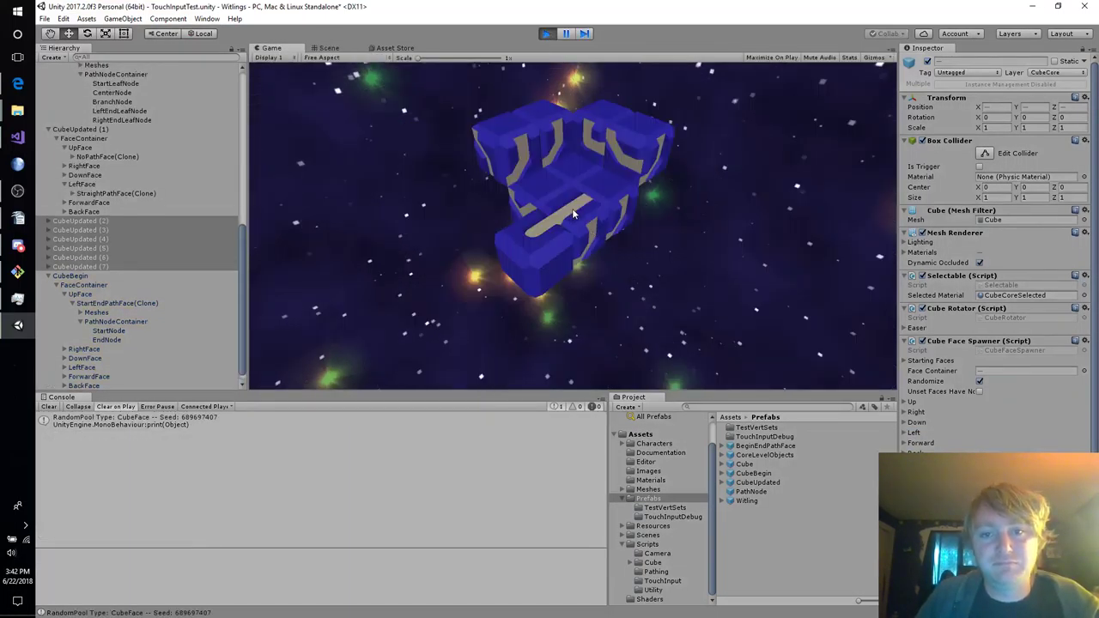
{"action": "left_click", "coordinate": [575, 218]}
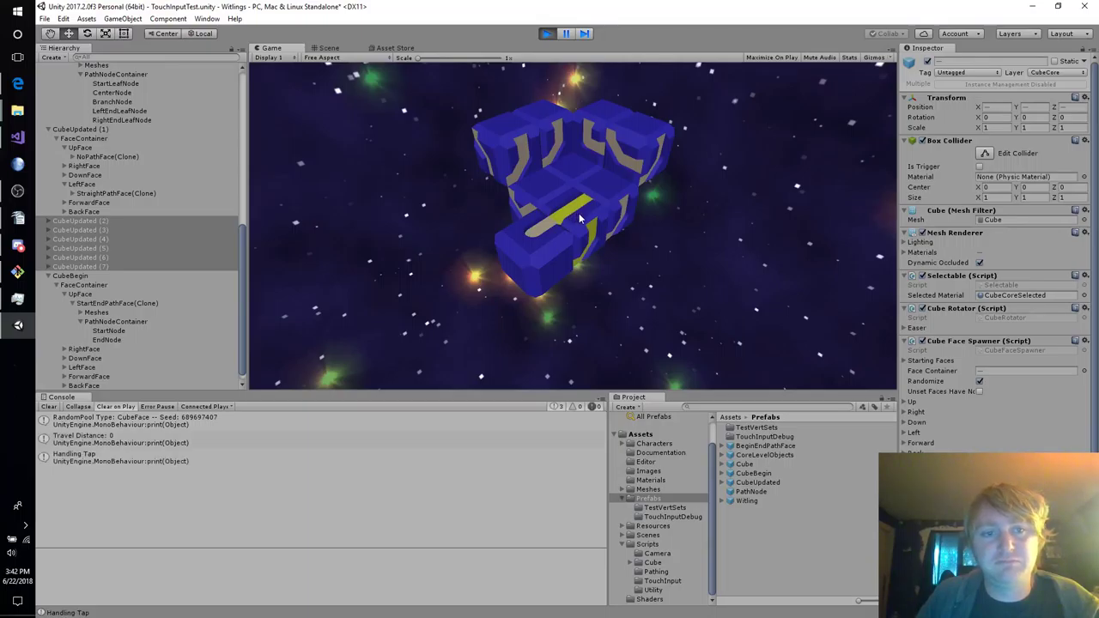
{"action": "mouse_move", "coordinate": [528, 273]}
{"action": "left_mouse_down"}
{"action": "mouse_move", "coordinate": [559, 230]}
{"action": "mouse_move", "coordinate": [527, 256]}
{"action": "left_mouse_up"}
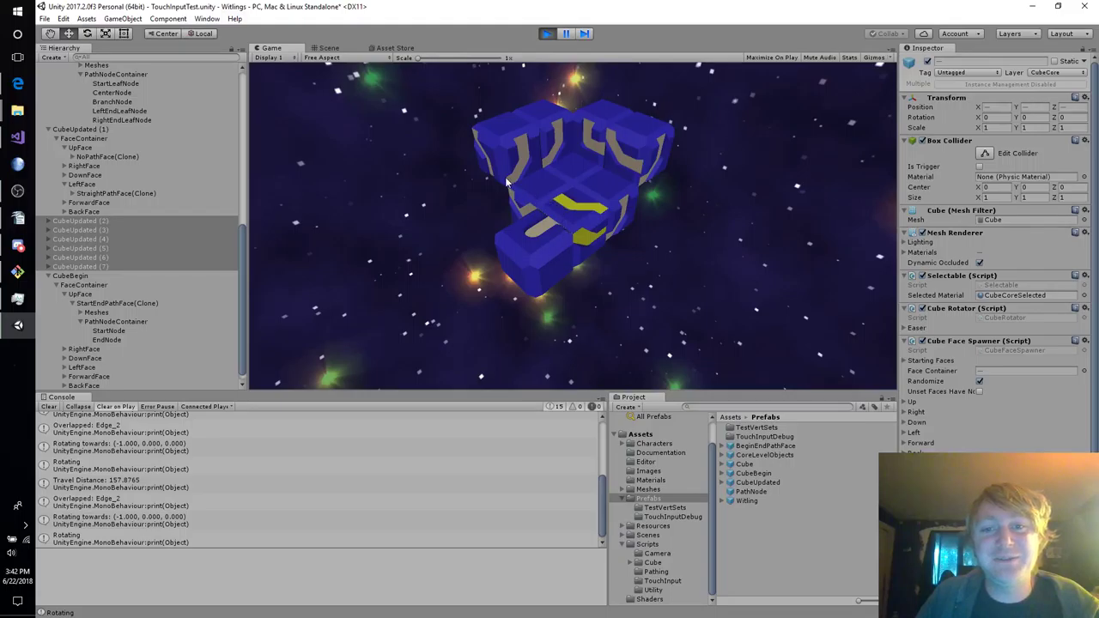
{"action": "left_click_drag", "start_coordinate": [577, 244], "coordinate": [571, 179]}
Rotate the second cube from the start cube in several directions to try out its path faces.
{"action": "left_click", "coordinate": [604, 189]}
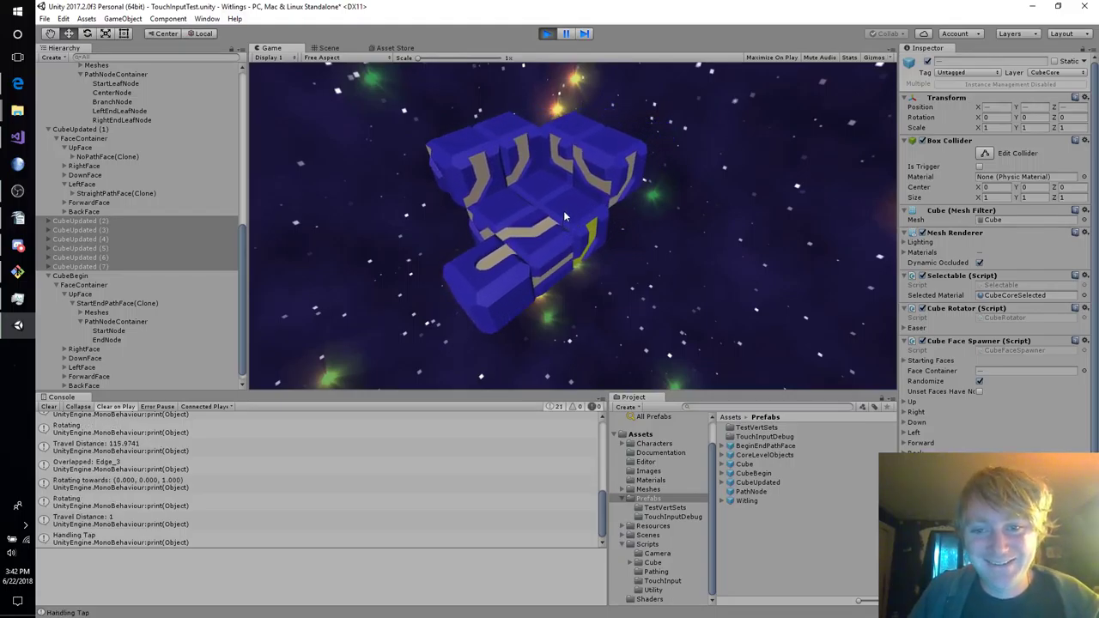
{"action": "left_click_drag", "start_coordinate": [563, 217], "coordinate": [587, 283]}
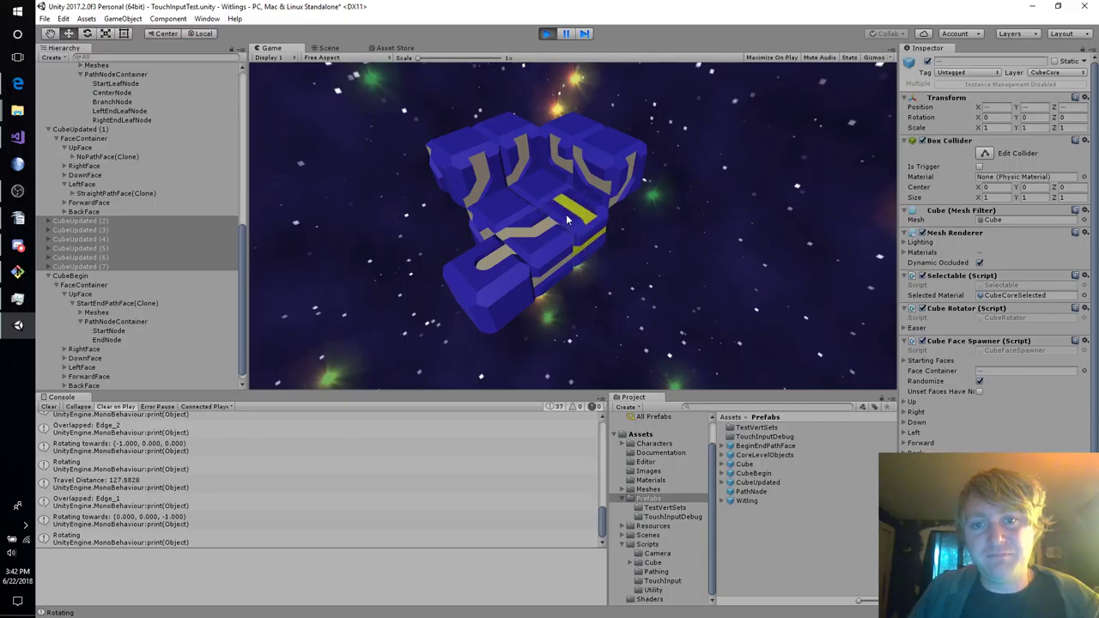
{"action": "left_click_drag", "start_coordinate": [503, 282], "coordinate": [500, 284]}
{"action": "mouse_move", "coordinate": [576, 214]}
{"action": "left_mouse_down"}
{"action": "mouse_move", "coordinate": [519, 266]}
{"action": "mouse_move", "coordinate": [569, 228]}
{"action": "left_mouse_up"}
{"action": "mouse_move", "coordinate": [530, 169]}
{"action": "left_mouse_down"}
{"action": "mouse_move", "coordinate": [569, 213]}
{"action": "mouse_move", "coordinate": [535, 164]}
{"action": "left_mouse_up"}
{"action": "left_click_drag", "start_coordinate": [623, 171], "coordinate": [636, 163]}
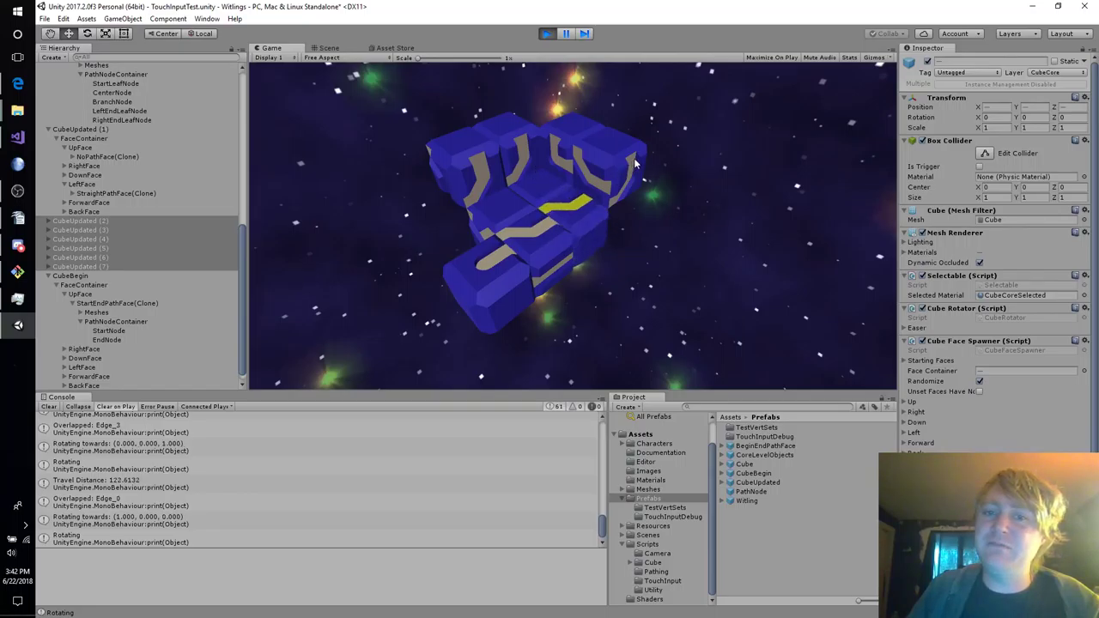
{"action": "left_click_drag", "start_coordinate": [567, 208], "coordinate": [523, 239]}
{"action": "left_click_drag", "start_coordinate": [607, 172], "coordinate": [522, 242]}
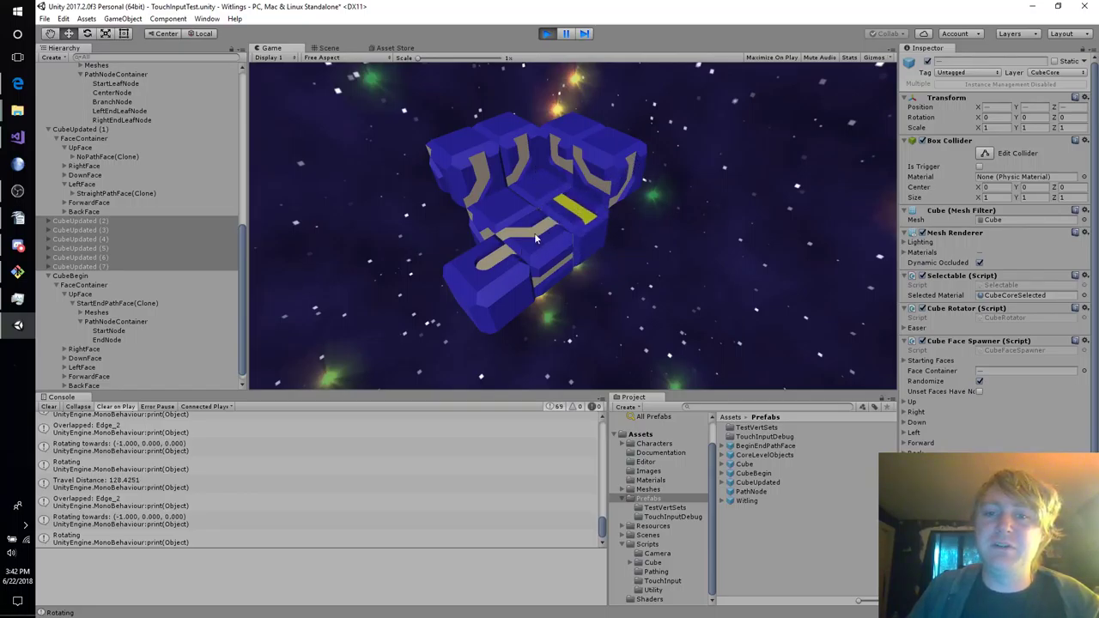
Rotate the cube beside the start cube until its curved top path joins the start path.
{"action": "left_click", "coordinate": [534, 243]}
{"action": "left_click", "coordinate": [533, 242]}
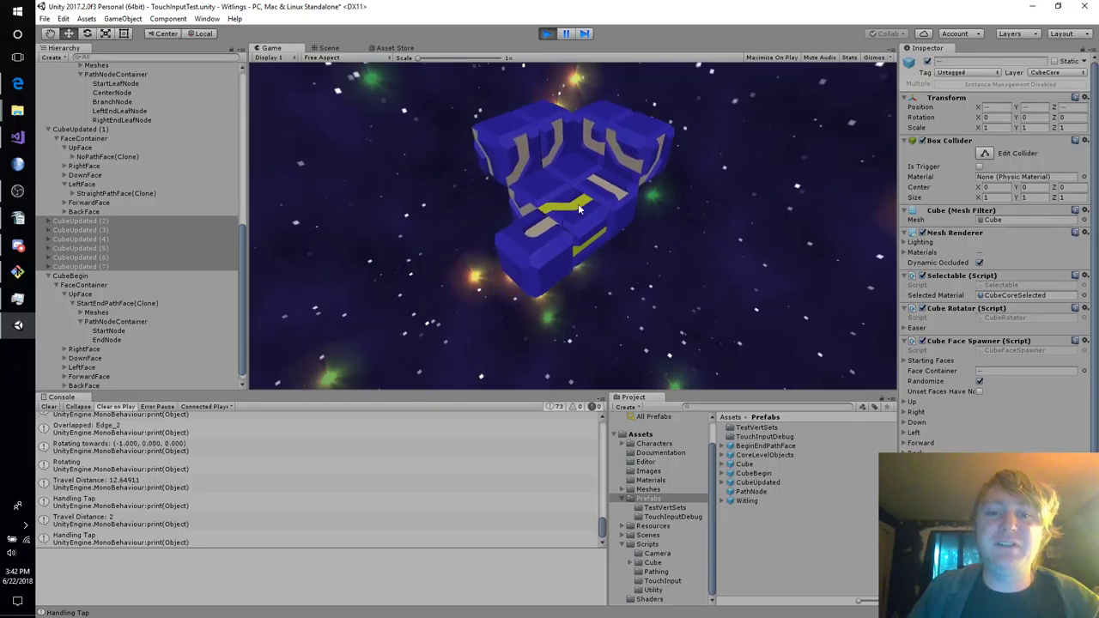
{"action": "left_click_drag", "start_coordinate": [608, 280], "coordinate": [569, 191]}
{"action": "left_click_drag", "start_coordinate": [646, 170], "coordinate": [567, 216]}
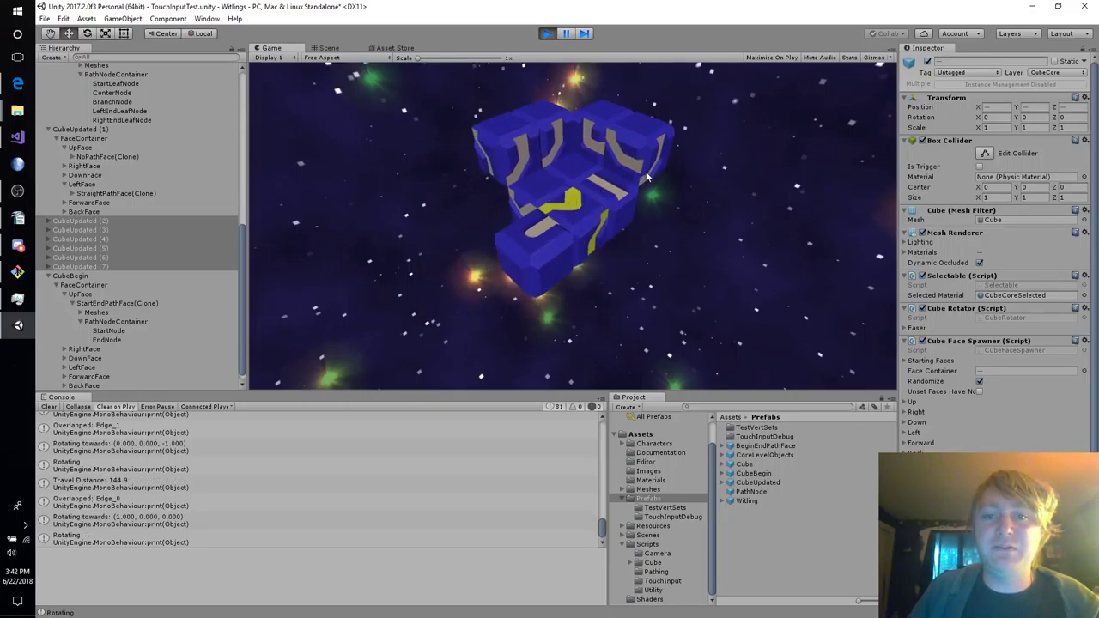
{"action": "left_click_drag", "start_coordinate": [647, 177], "coordinate": [510, 158]}
Rotate the second cube from the start cube until its curved top path continues the path towards the inner corner.
{"action": "left_click", "coordinate": [601, 186]}
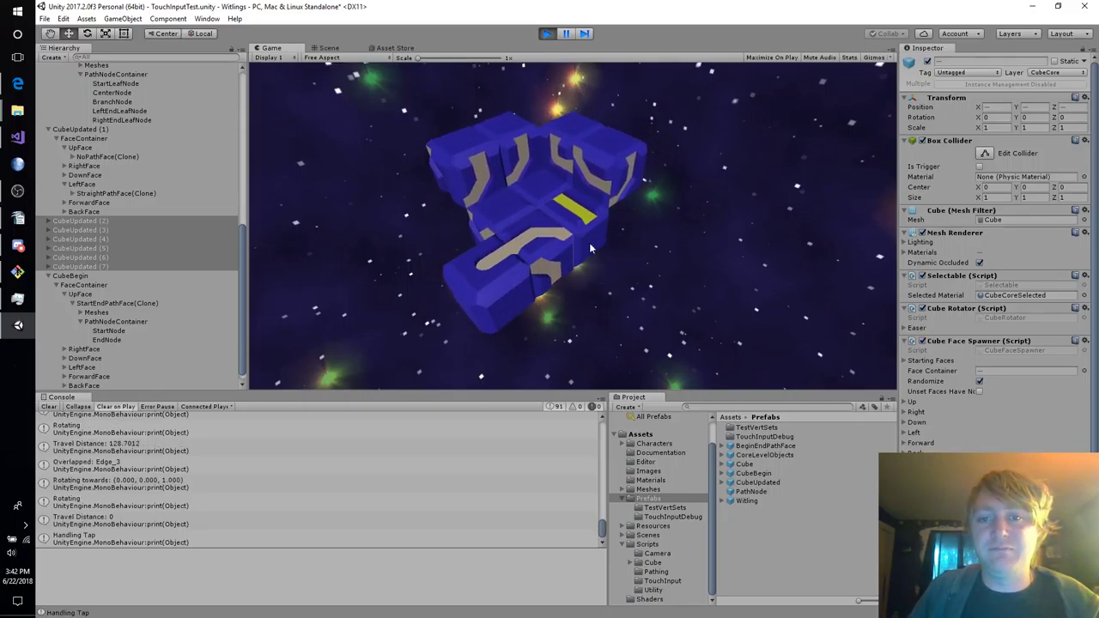
{"action": "left_click_drag", "start_coordinate": [563, 187], "coordinate": [583, 252]}
{"action": "left_click_drag", "start_coordinate": [574, 211], "coordinate": [640, 186]}
{"action": "left_click_drag", "start_coordinate": [578, 211], "coordinate": [640, 175]}
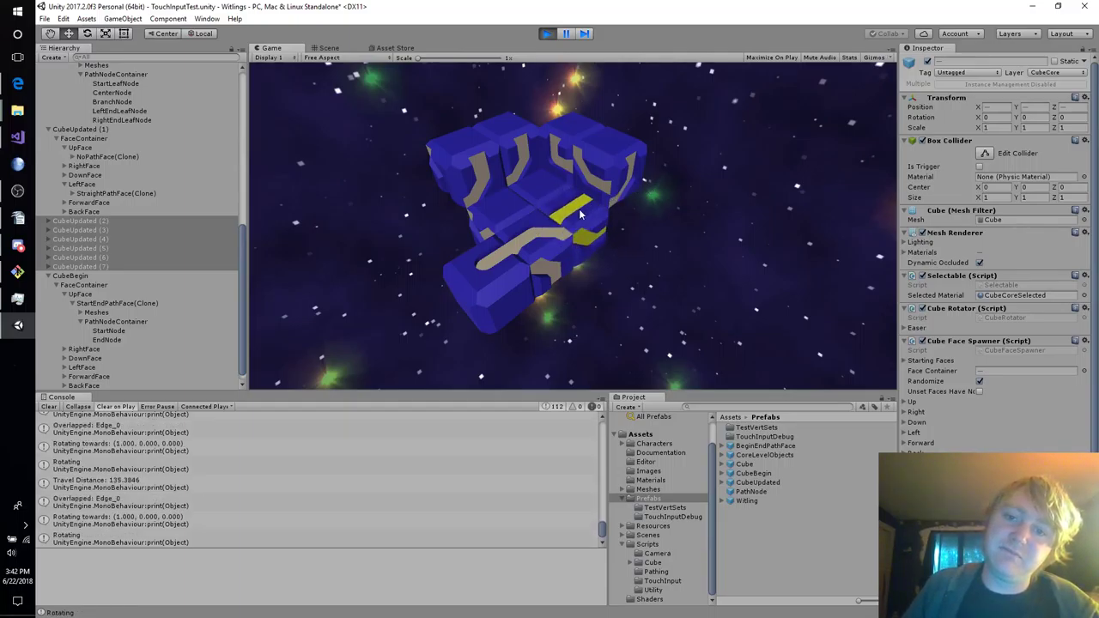
{"action": "left_click_drag", "start_coordinate": [540, 177], "coordinate": [512, 277]}
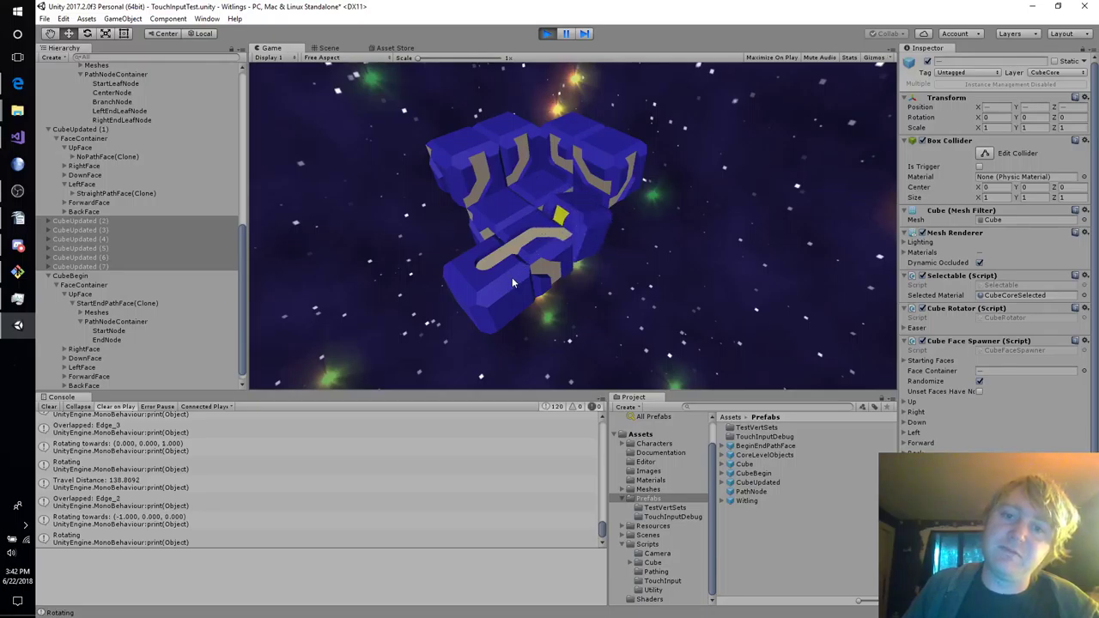
{"action": "left_click_drag", "start_coordinate": [564, 203], "coordinate": [512, 162]}
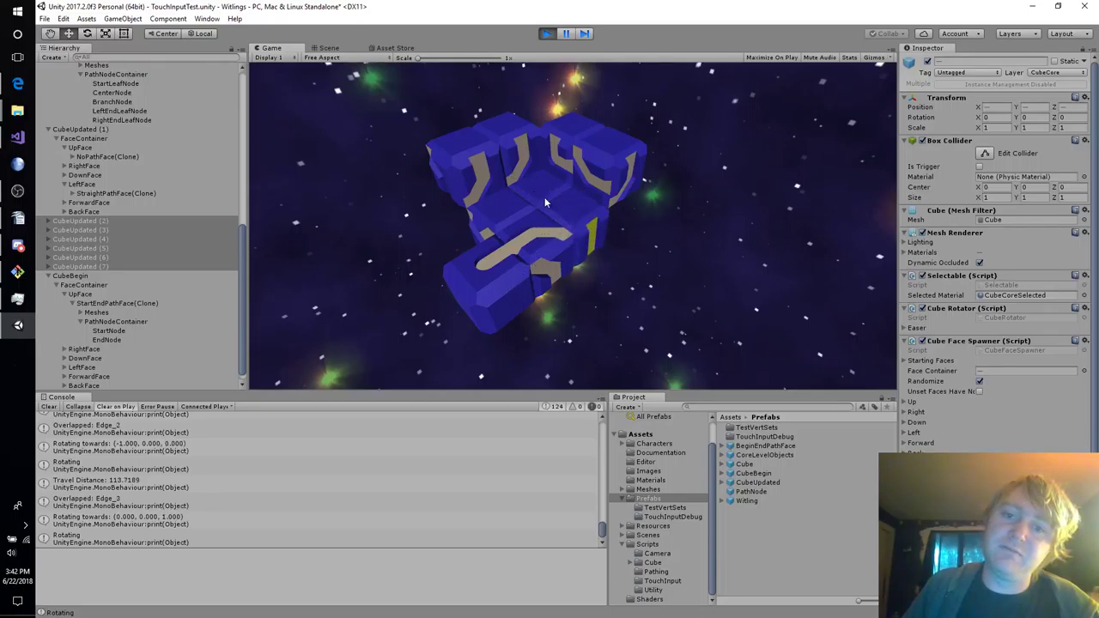
{"action": "left_click_drag", "start_coordinate": [646, 173], "coordinate": [646, 172]}
Rotate the inner corner cube of the lower level until its curved top path connects the neighbouring cube's path to the upper cubes.
{"action": "left_click", "coordinate": [547, 181]}
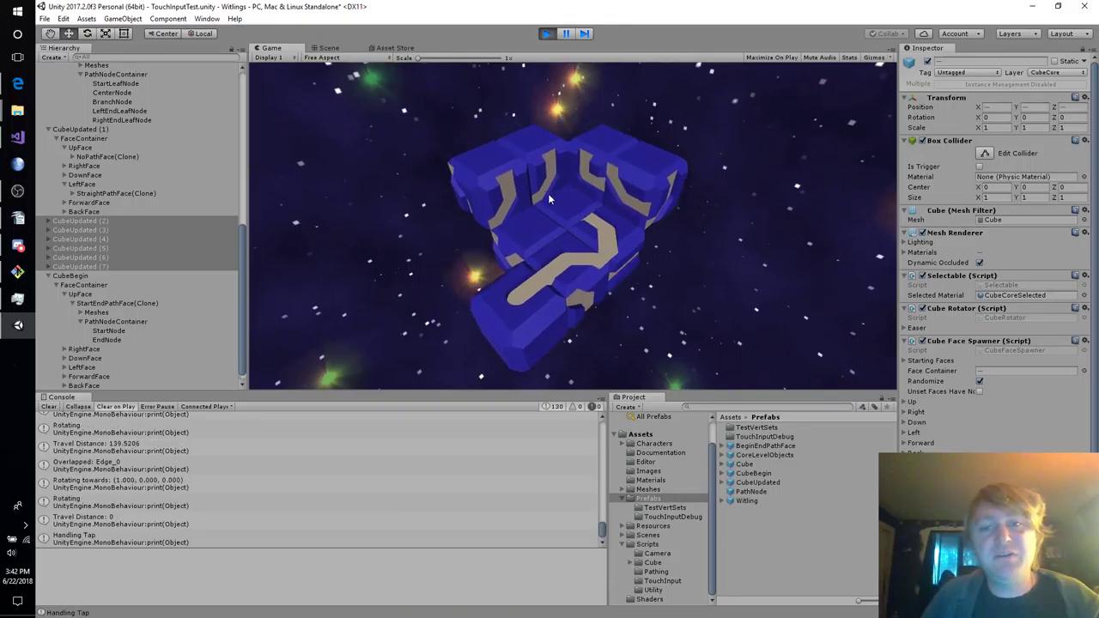
{"action": "left_click_drag", "start_coordinate": [546, 218], "coordinate": [499, 256]}
{"action": "left_click_drag", "start_coordinate": [580, 201], "coordinate": [506, 248]}
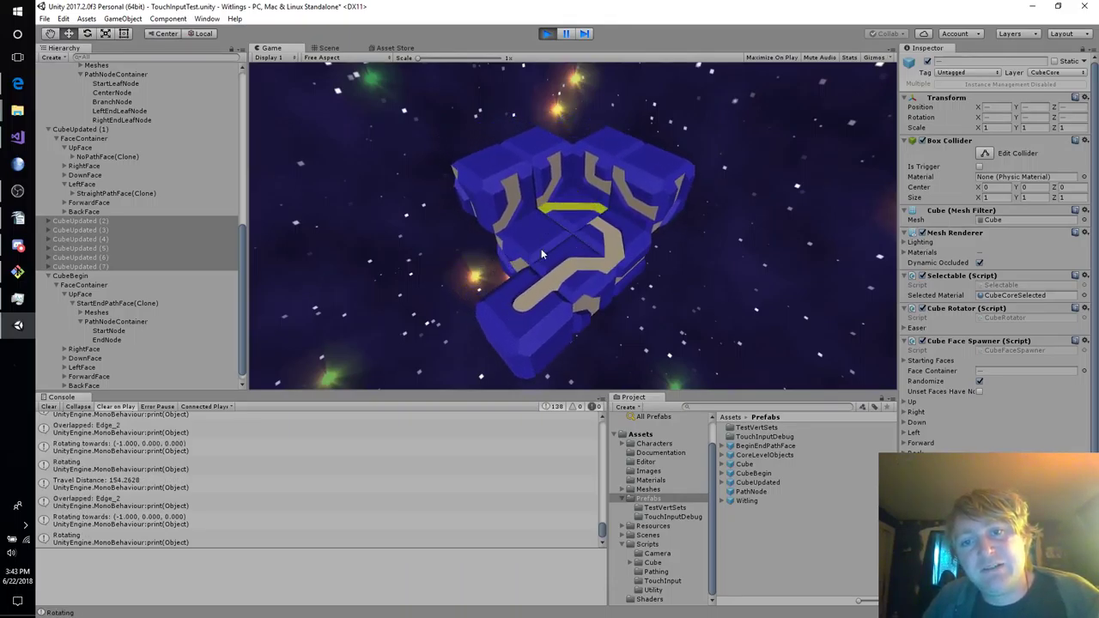
{"action": "mouse_move", "coordinate": [581, 217]}
{"action": "left_mouse_down"}
{"action": "mouse_move", "coordinate": [503, 278]}
{"action": "mouse_move", "coordinate": [520, 166]}
{"action": "left_mouse_up"}
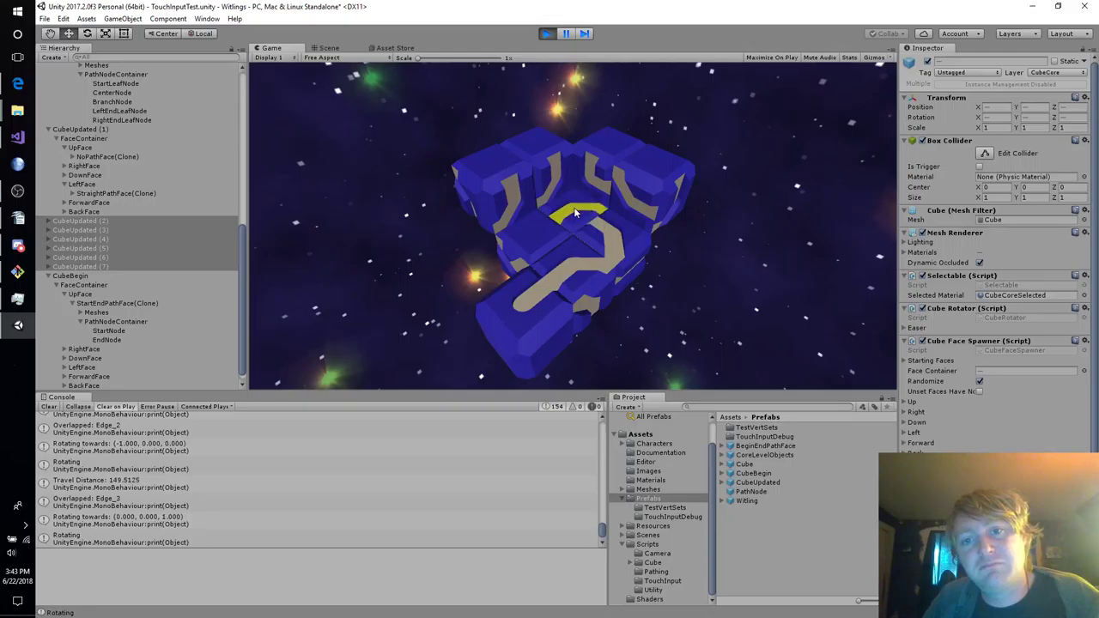
{"action": "mouse_move", "coordinate": [574, 208]}
{"action": "left_mouse_down"}
{"action": "mouse_move", "coordinate": [518, 254]}
{"action": "mouse_move", "coordinate": [573, 206]}
{"action": "mouse_move", "coordinate": [581, 215]}
{"action": "left_mouse_up"}
{"action": "left_click_drag", "start_coordinate": [642, 167], "coordinate": [644, 167]}
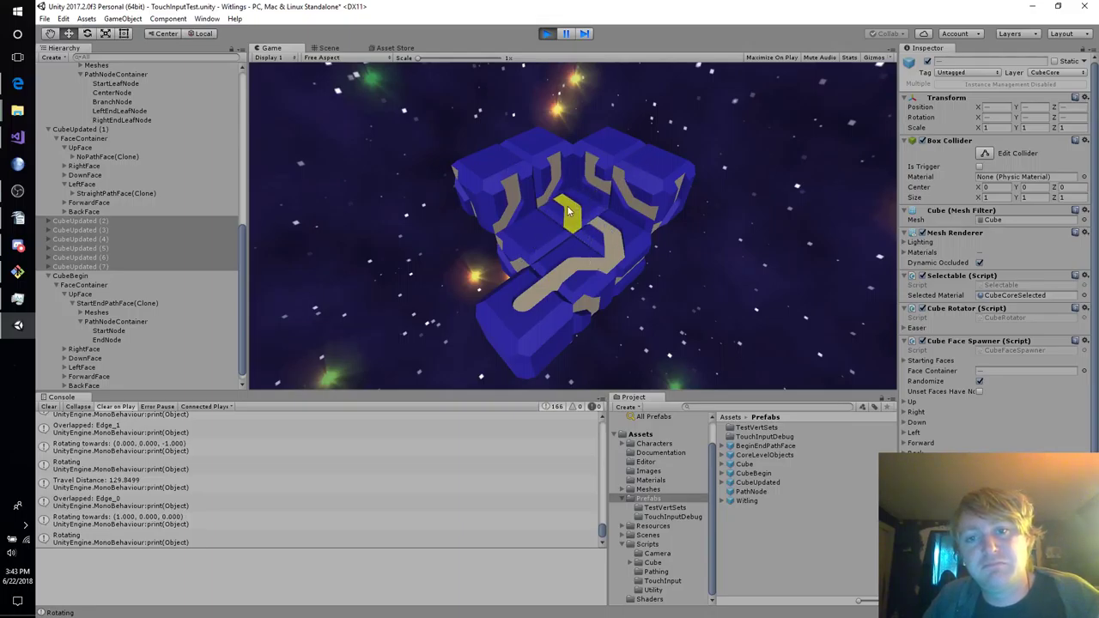
{"action": "left_click_drag", "start_coordinate": [569, 211], "coordinate": [542, 237]}
{"action": "left_click_drag", "start_coordinate": [538, 192], "coordinate": [601, 222]}
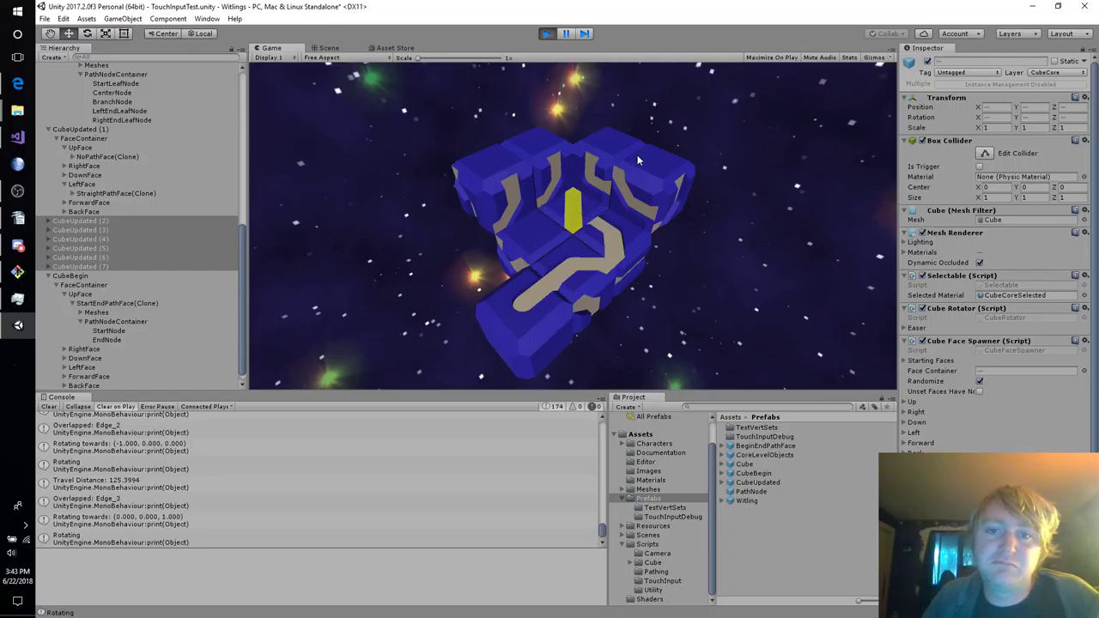
{"action": "left_click_drag", "start_coordinate": [638, 160], "coordinate": [575, 204]}
{"action": "left_click_drag", "start_coordinate": [518, 264], "coordinate": [520, 266]}
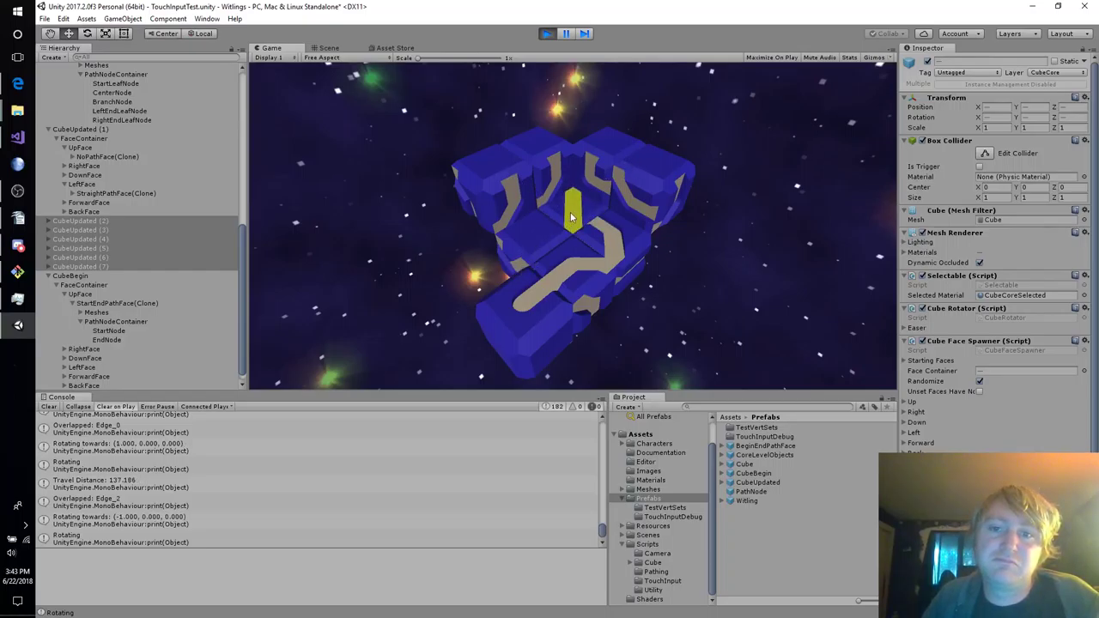
{"action": "left_click_drag", "start_coordinate": [572, 214], "coordinate": [626, 168]}
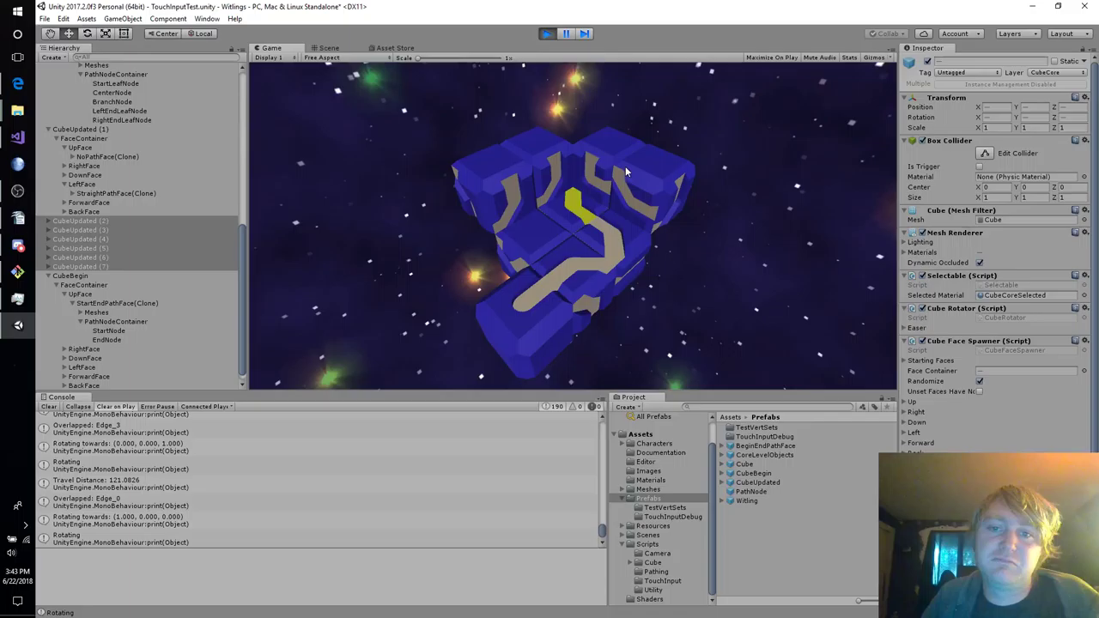
Rotate the upper cube next to the inner corner to test its path link, and stop Play mode.
{"action": "left_click", "coordinate": [552, 176]}
{"action": "left_click_drag", "start_coordinate": [539, 244], "coordinate": [601, 210]}
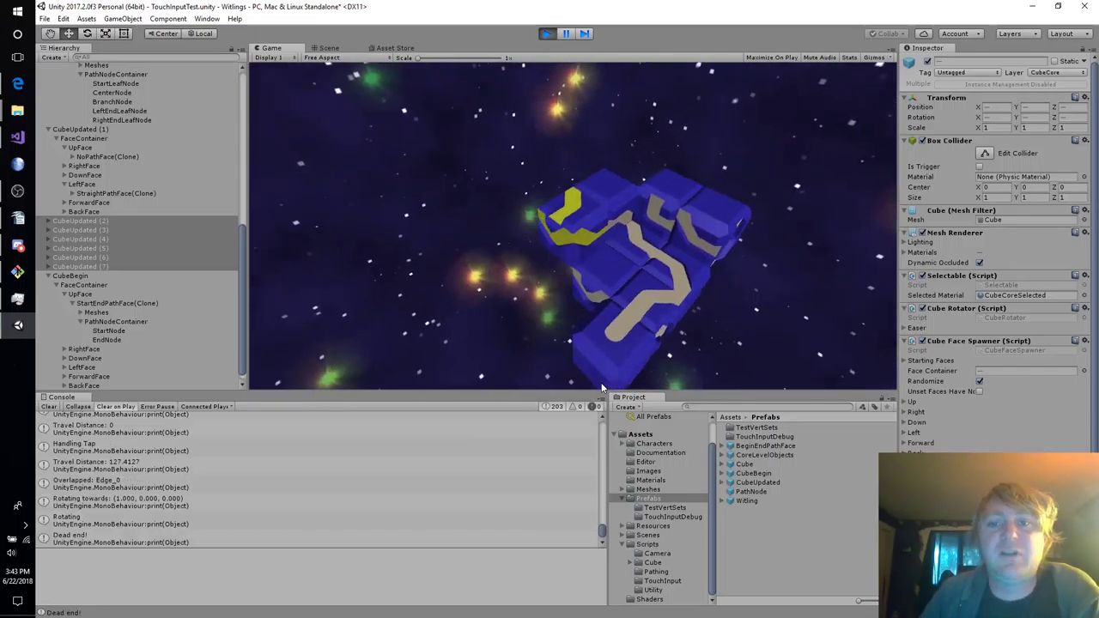
{"action": "left_click", "coordinate": [546, 34]}
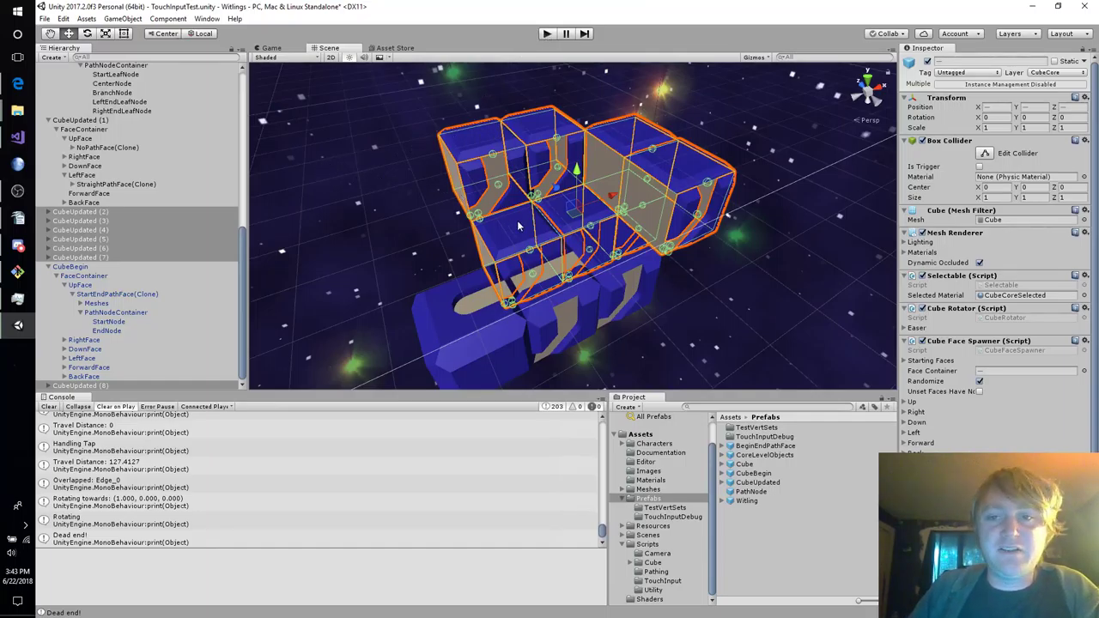
{"action": "left_click", "coordinate": [696, 319]}
{"action": "left_click", "coordinate": [713, 338]}
{"action": "right_click_drag", "start_coordinate": [712, 337], "coordinate": [600, 380]}
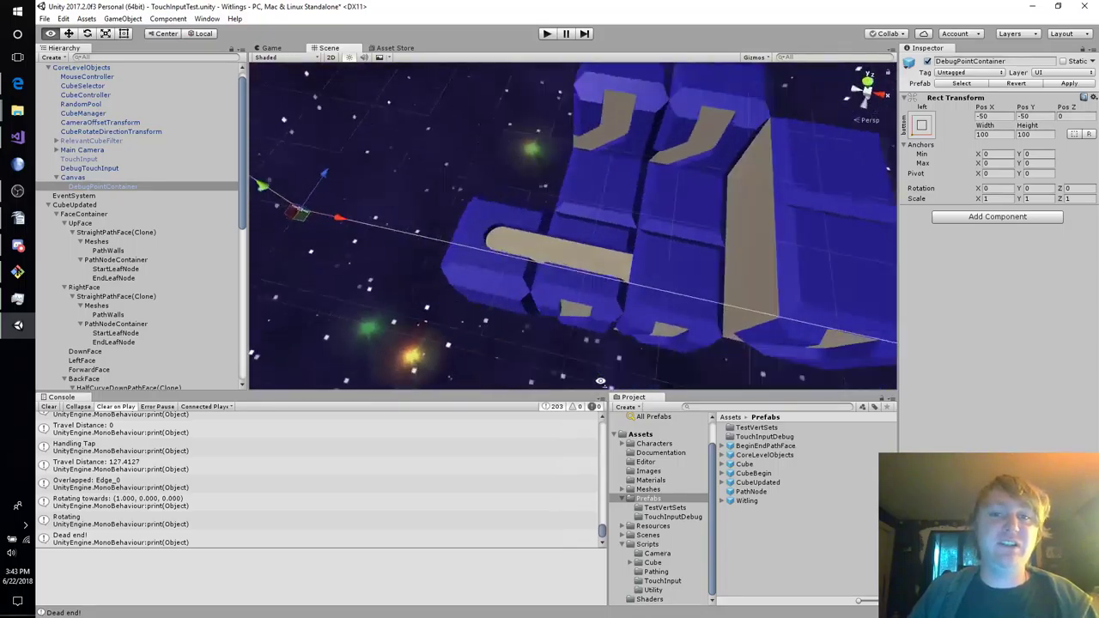
{"action": "left_click_drag", "start_coordinate": [601, 380], "coordinate": [750, 331], "text": "alt"}
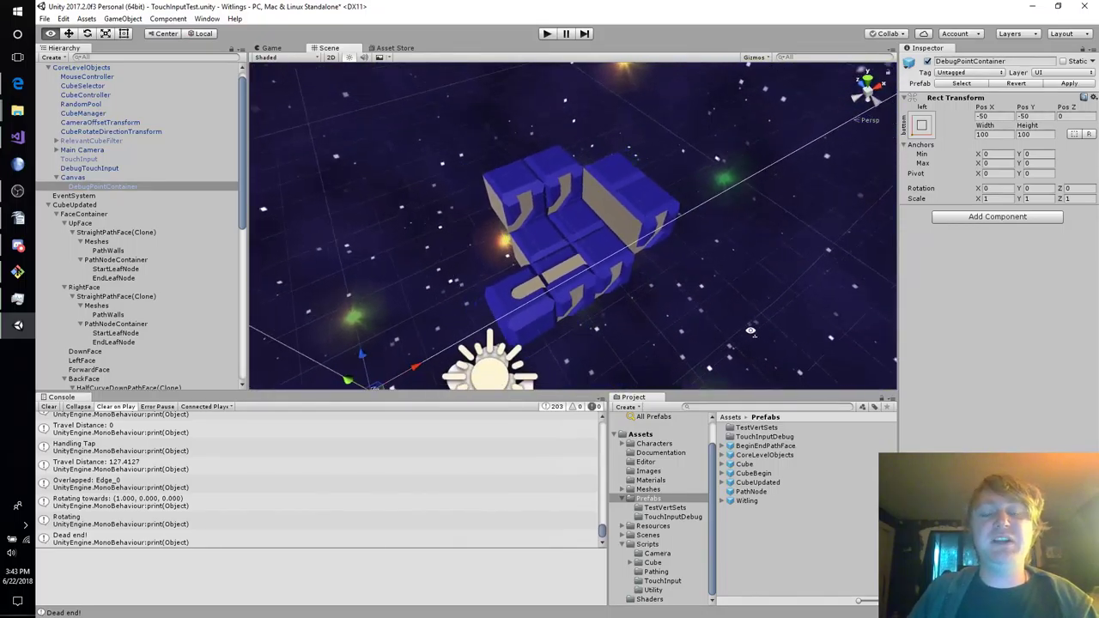